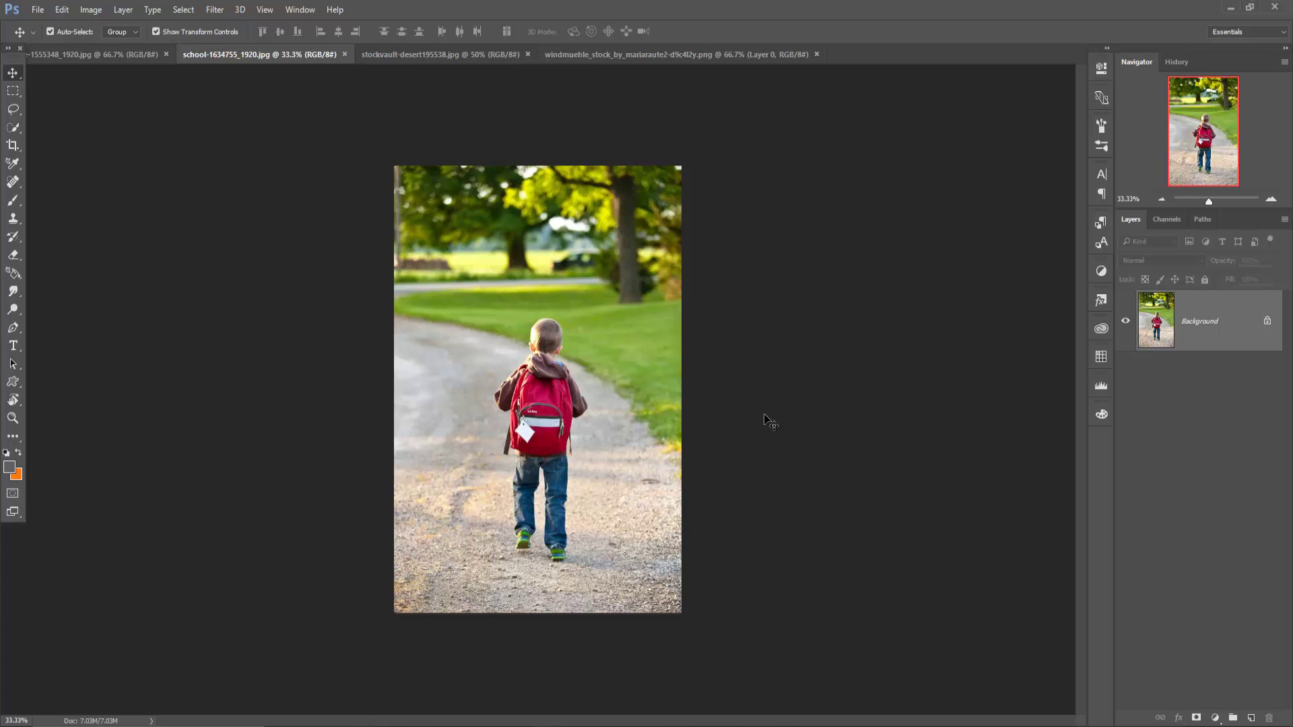
# Create Untitled-1, a blank white document from the 1280 px × 720 px preset
pyautogui.click(37, 10)
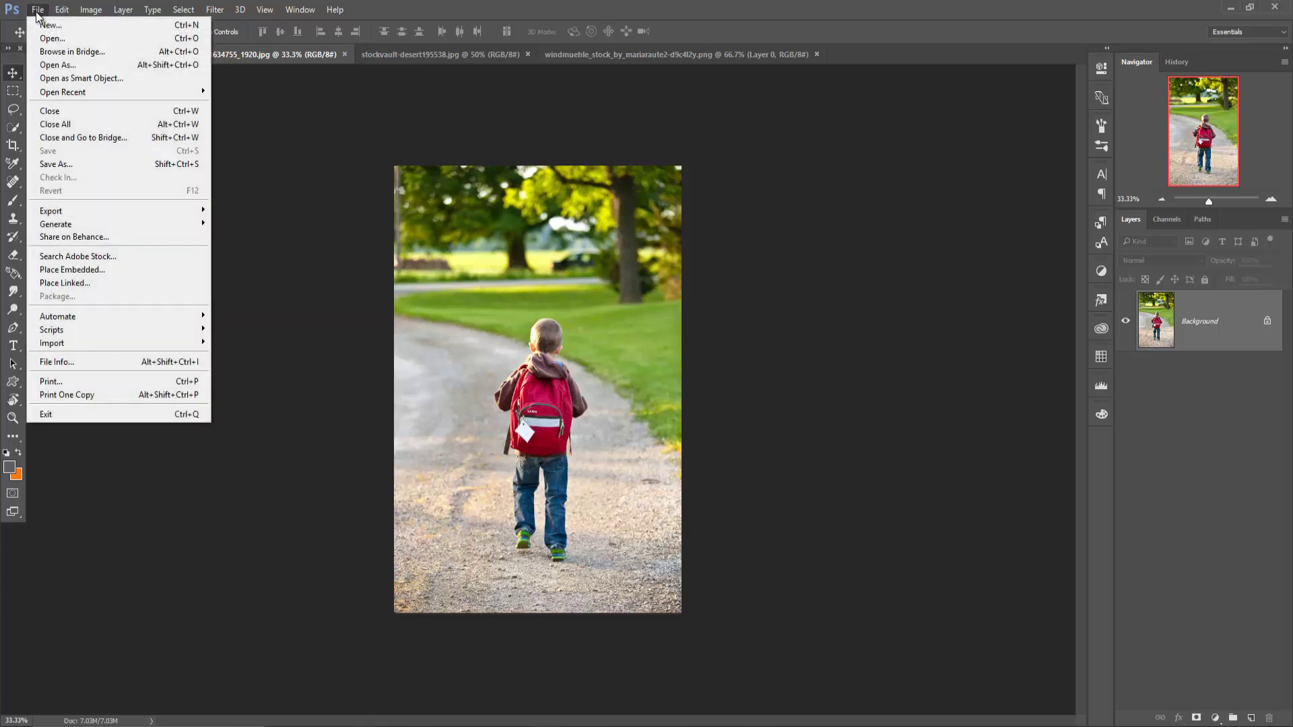
pyautogui.click(41, 22)
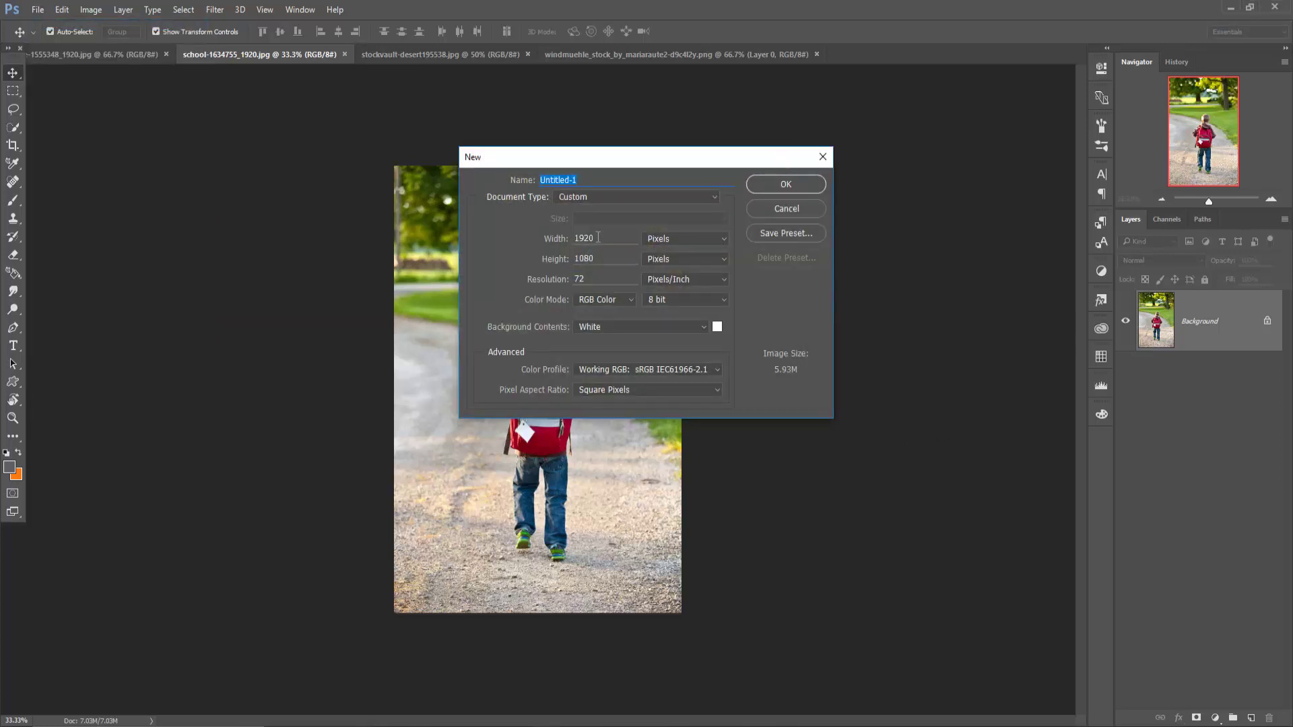
pyautogui.click(682, 204)
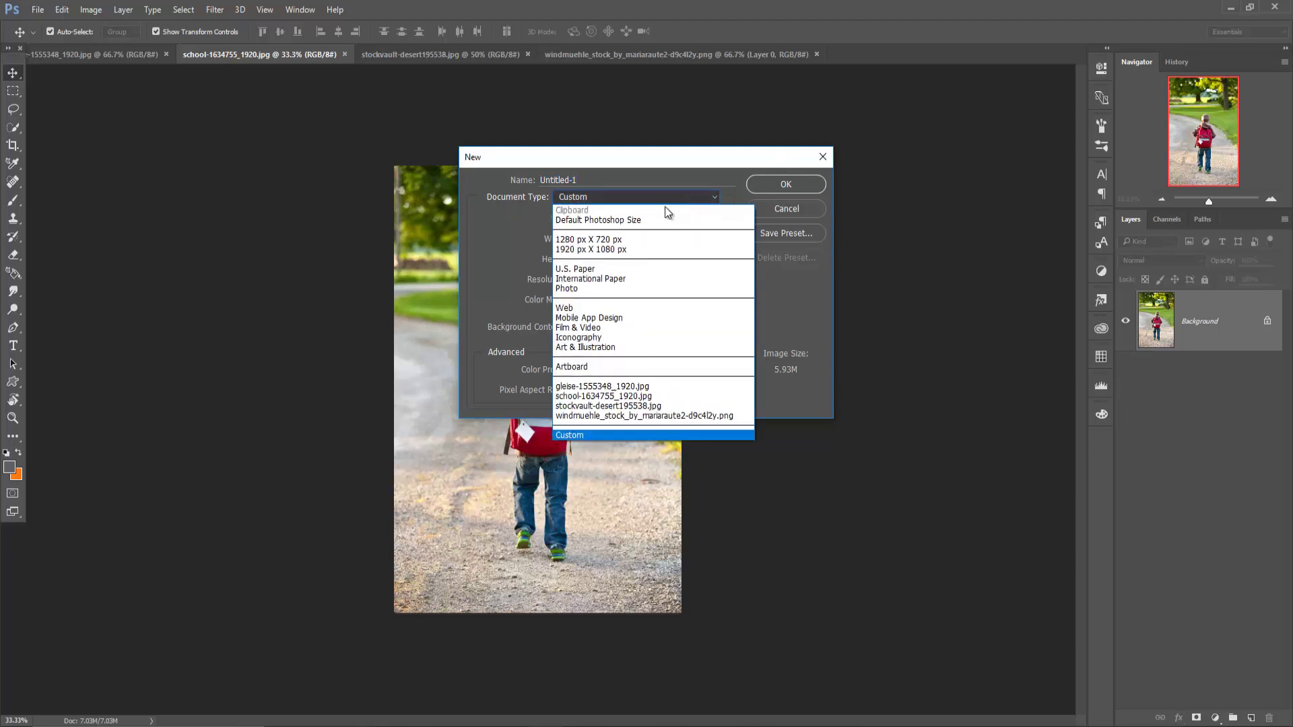
pyautogui.click(618, 242)
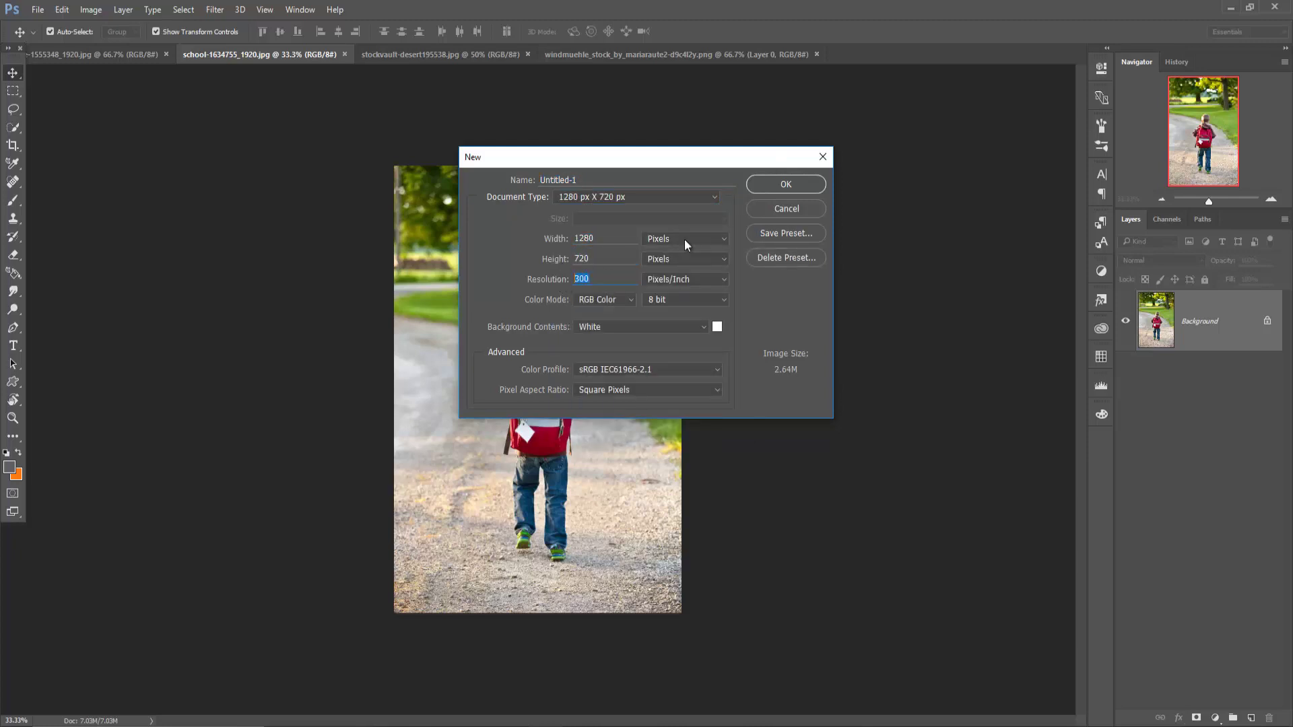
pyautogui.click(786, 185)
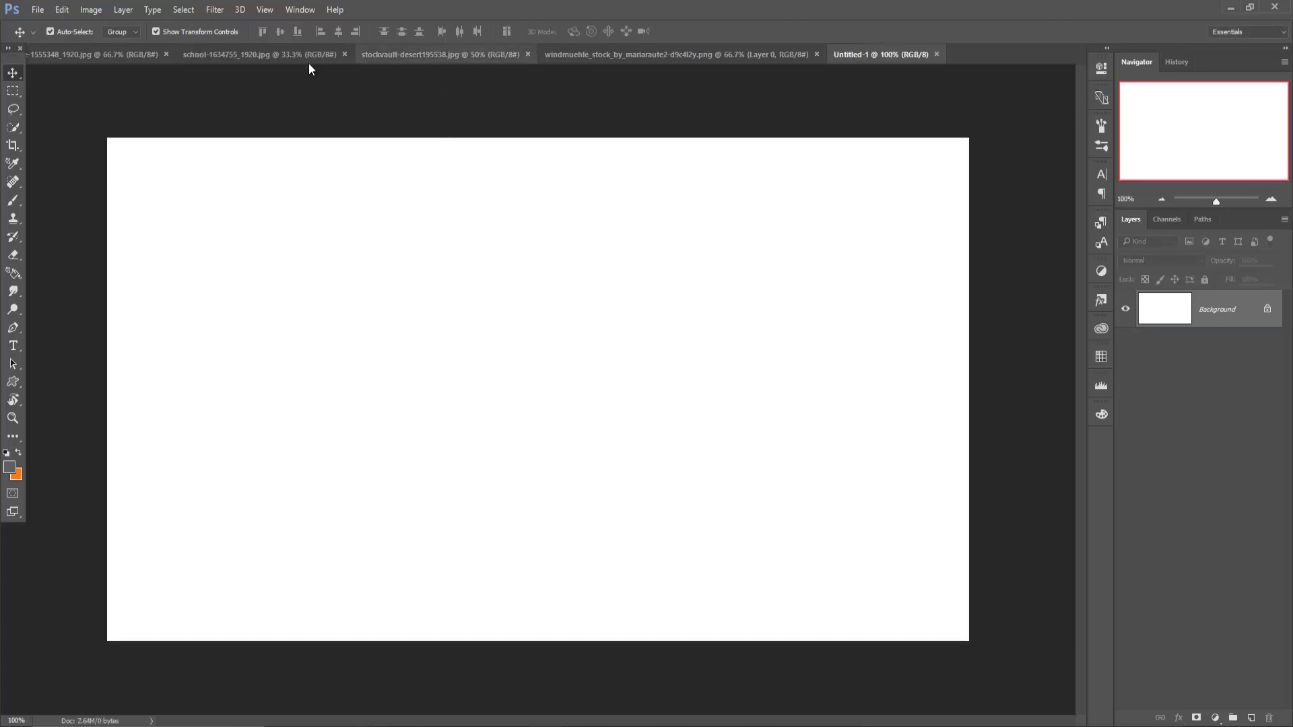
# In the school photo, take the Pen tool and zoom in on the boy's jeans
pyautogui.click(264, 59)
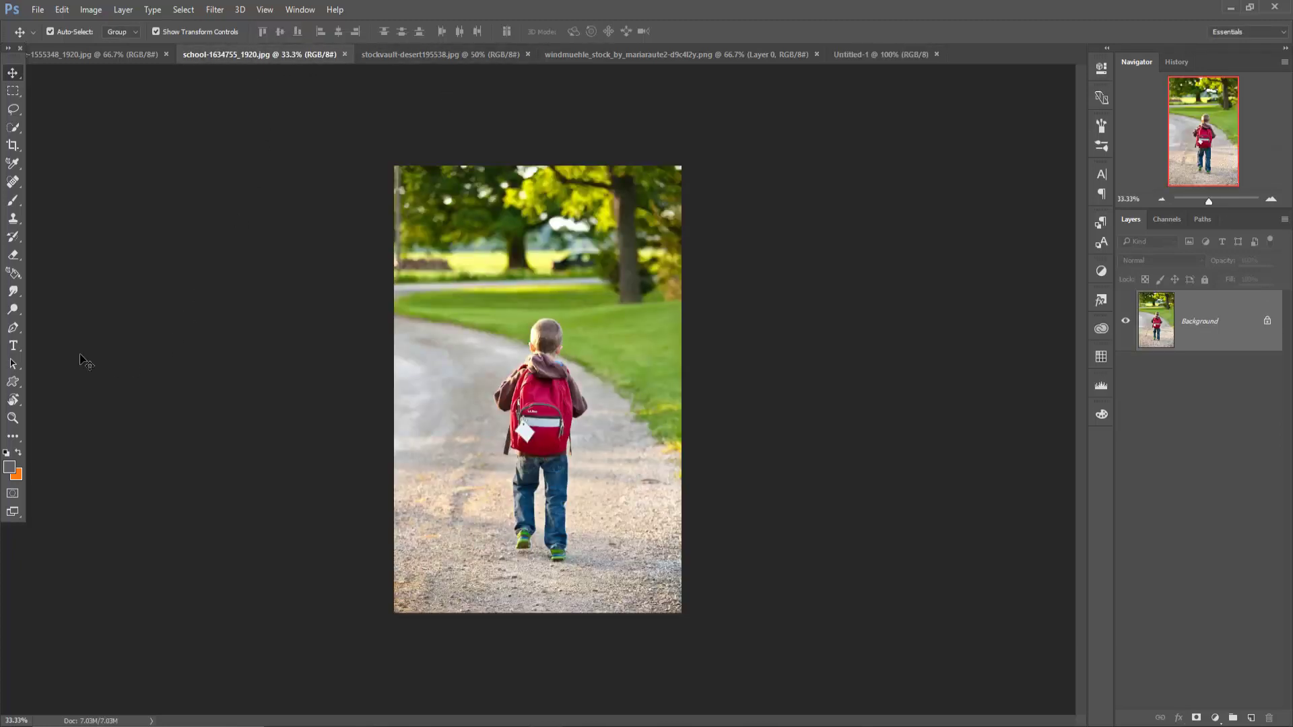
pyautogui.click(12, 329)
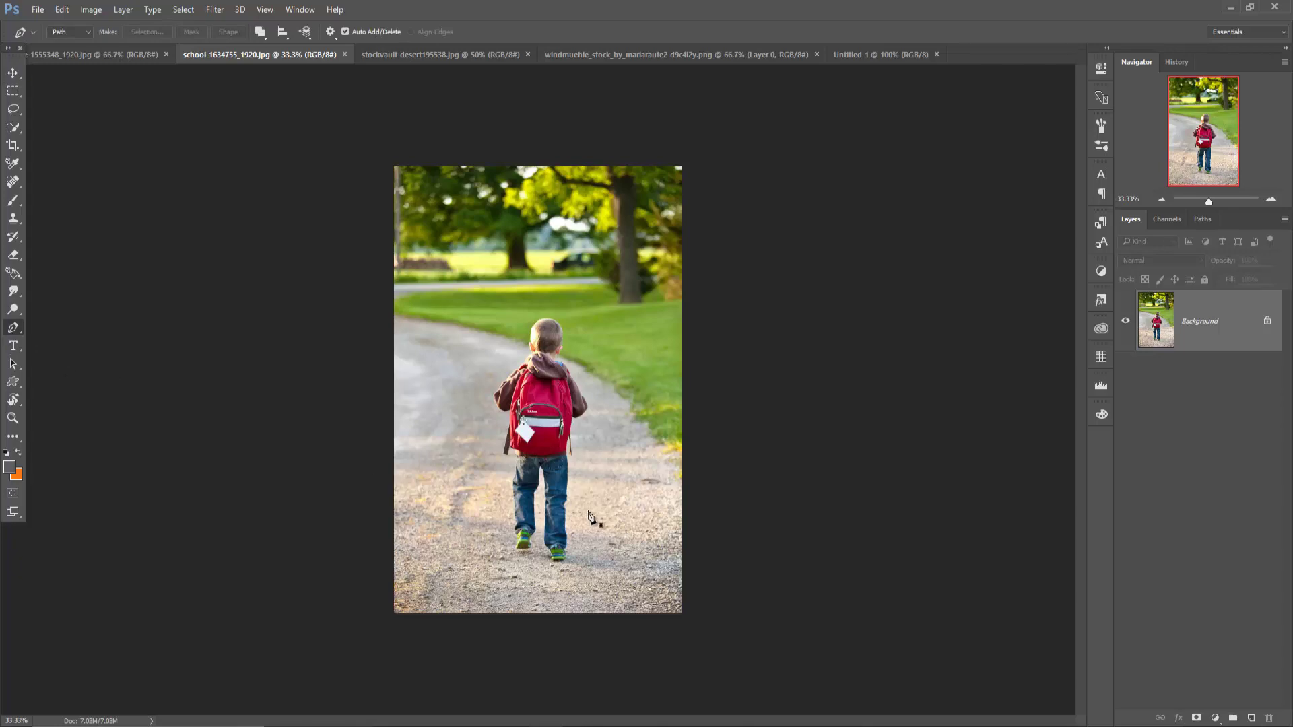
pyautogui.scroll(1, 588, 511)
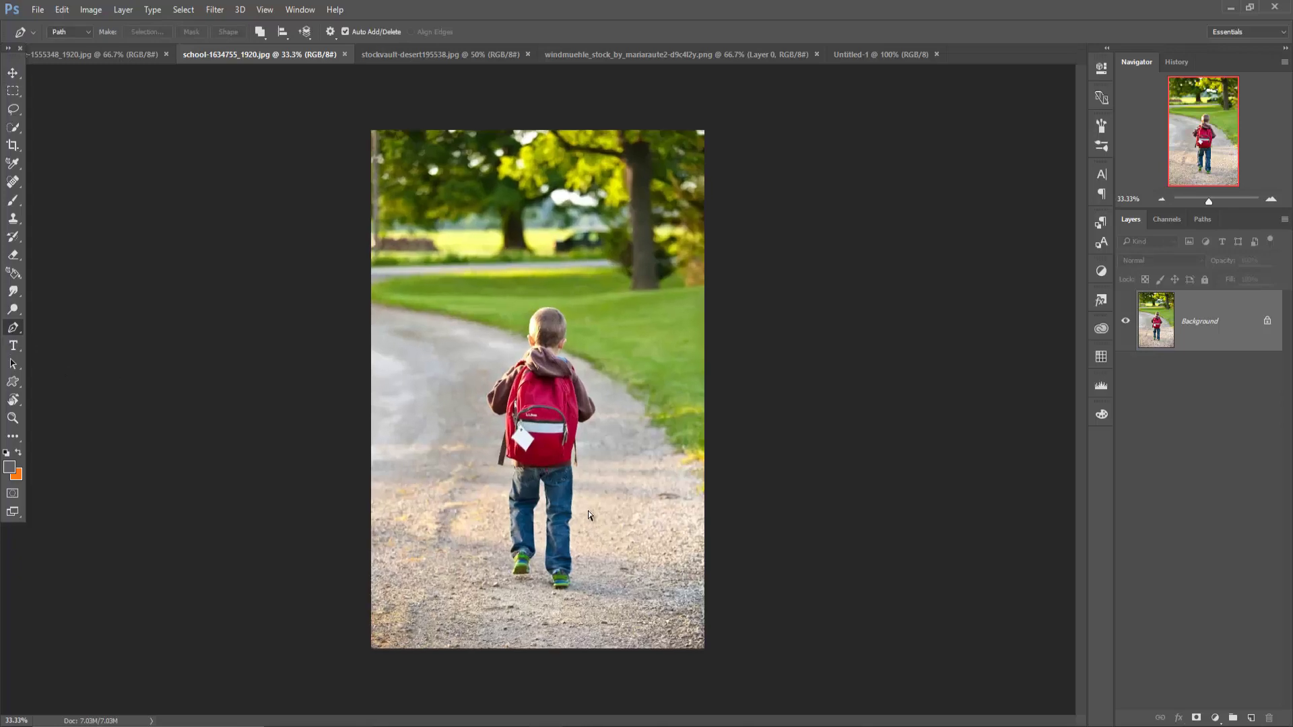
pyautogui.scroll(2, 588, 510)
pyautogui.scroll(2, 588, 511)
pyautogui.scroll(2, 588, 510)
pyautogui.scroll(1, 588, 511)
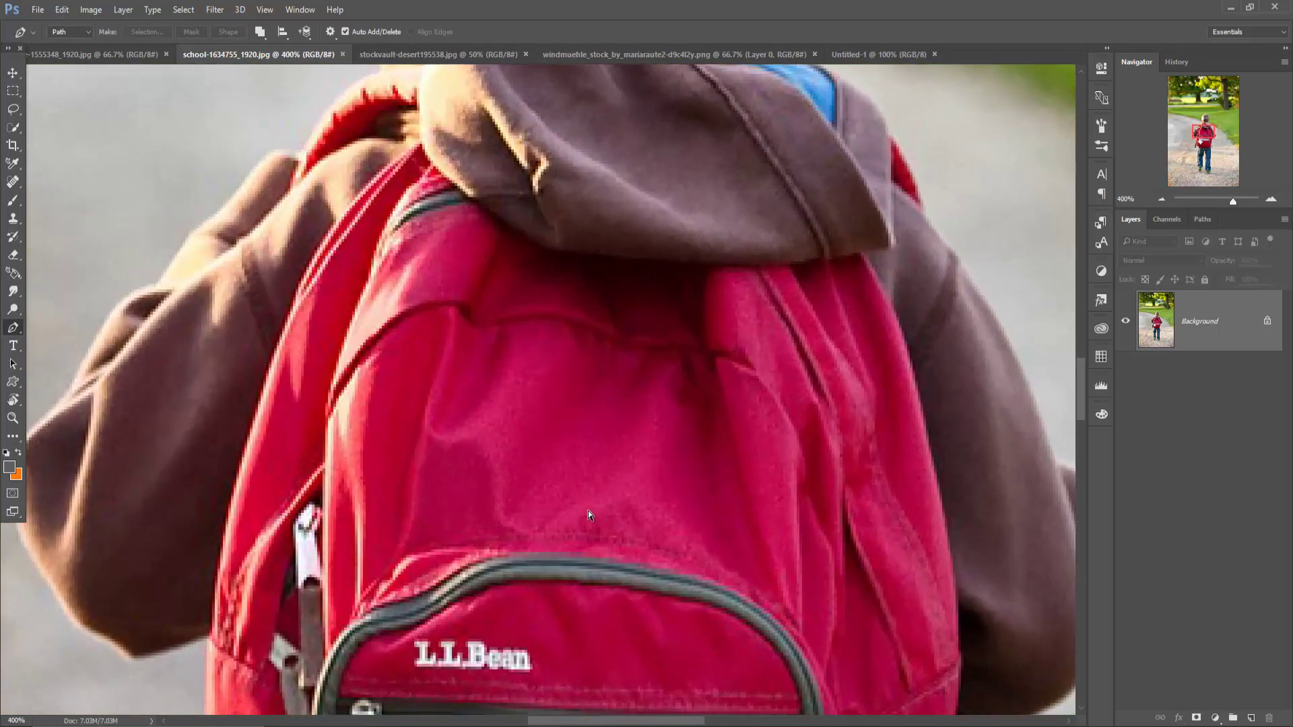
pyautogui.scroll(1, 588, 511)
pyautogui.moveTo(703, 496); pyautogui.dragTo(716, 182)
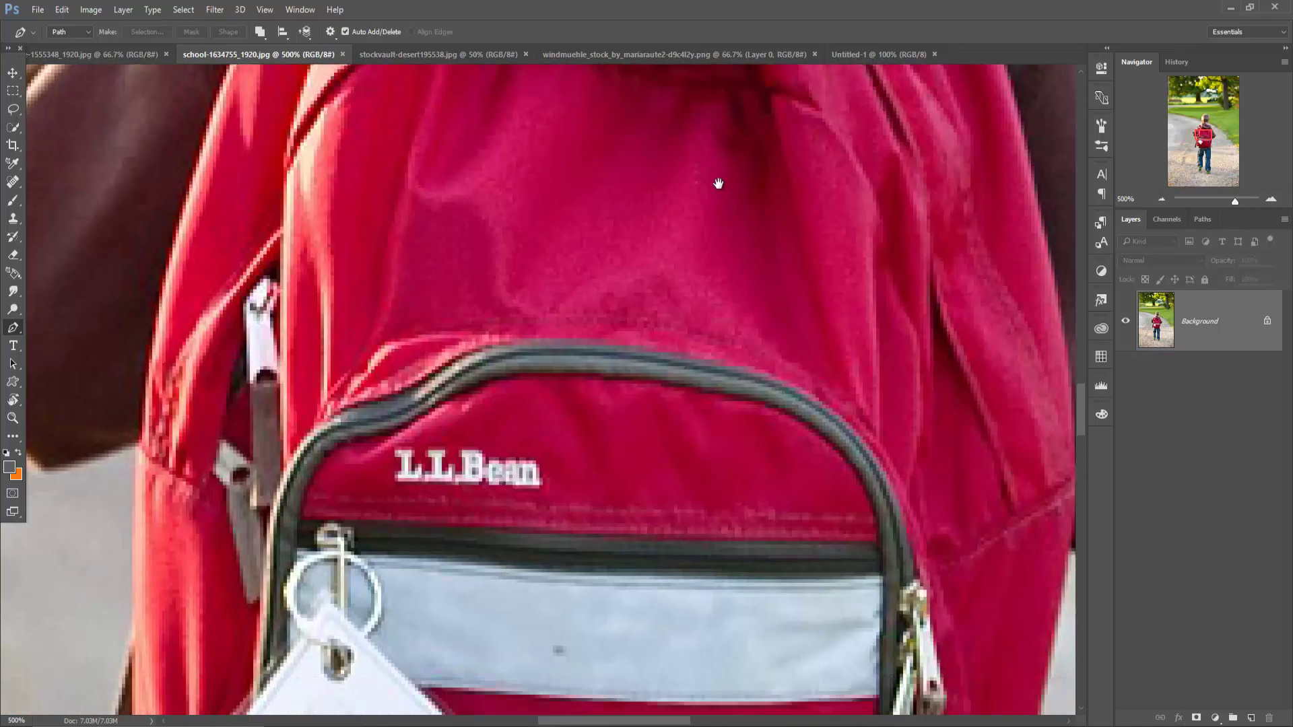
pyautogui.moveTo(653, 453); pyautogui.dragTo(654, 247)
pyautogui.scroll(-3, 654, 247)
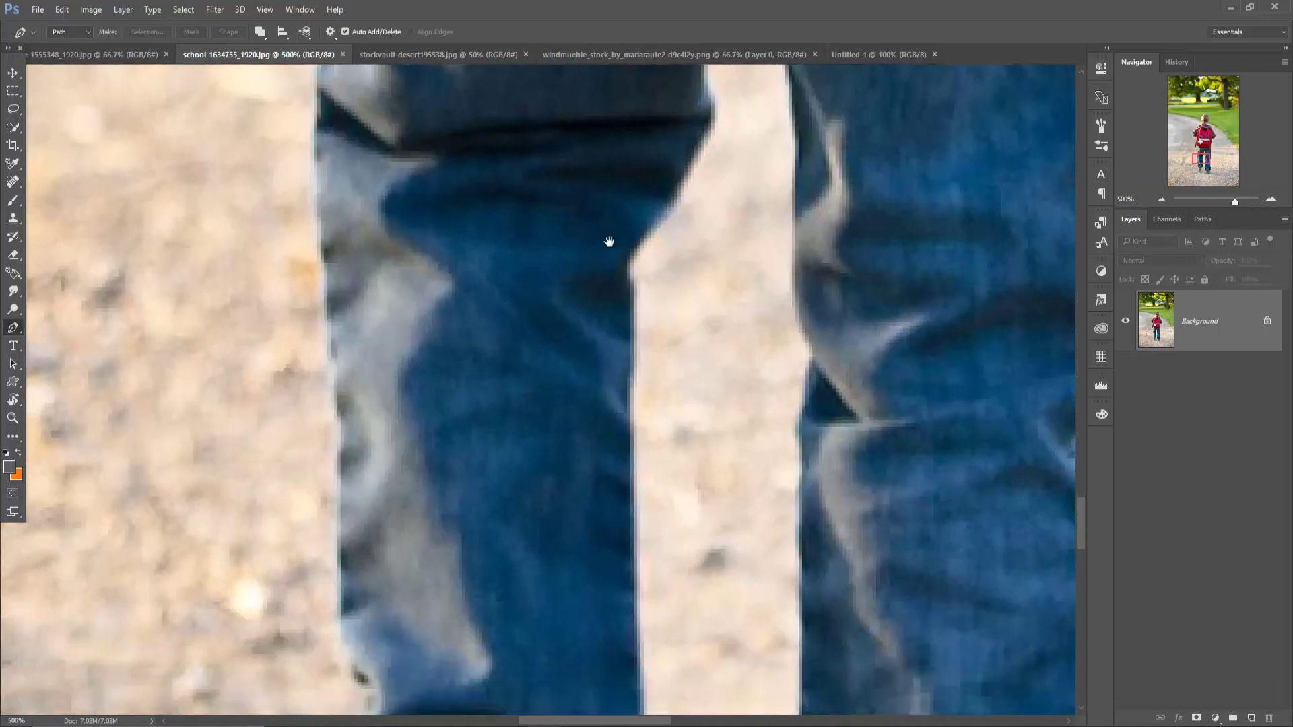
pyautogui.scroll(-3, 609, 243)
pyautogui.scroll(-3, 577, 292)
pyautogui.scroll(-3, 628, 223)
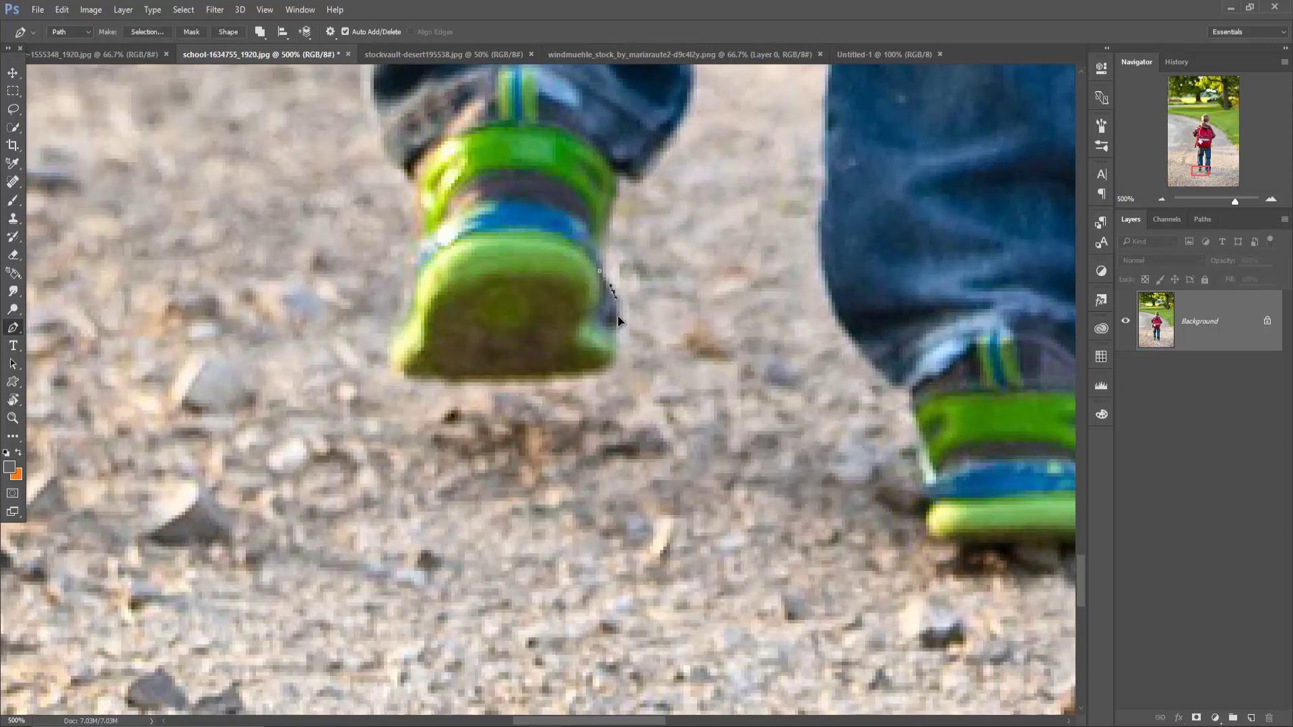
pyautogui.scroll(5, 505, 477)
pyautogui.scroll(5, 616, 520)
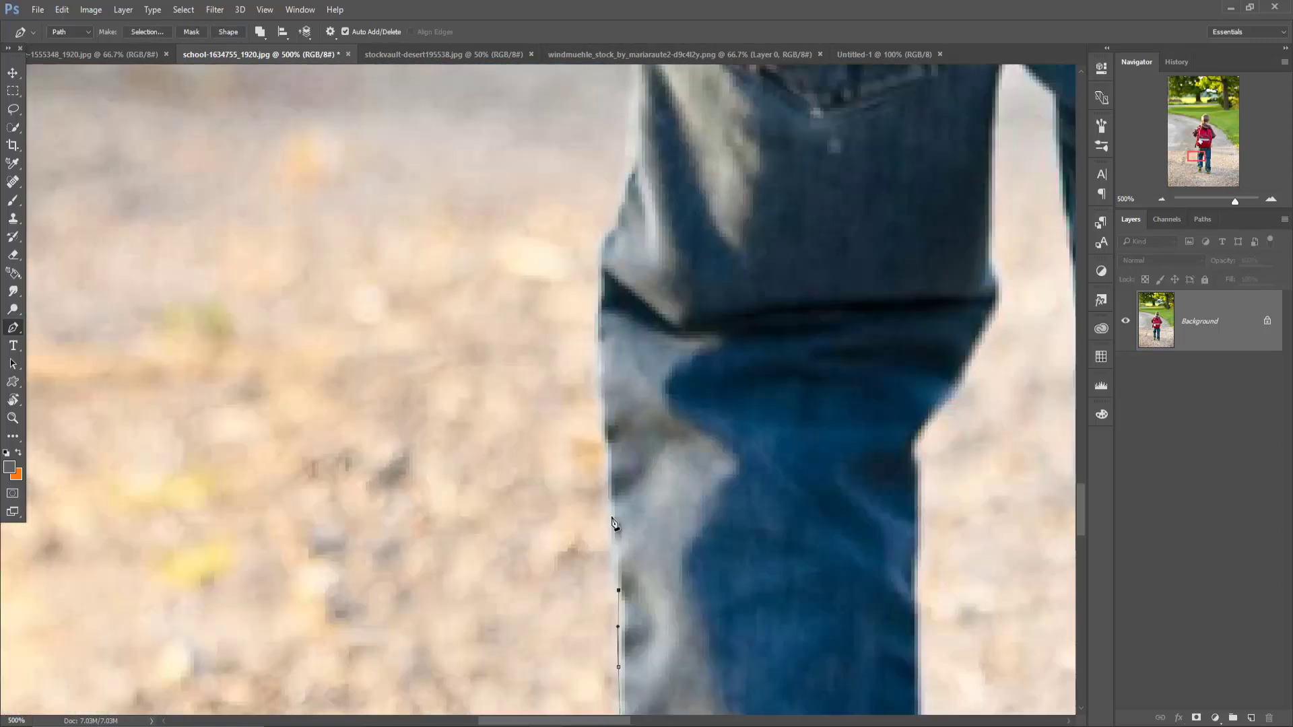
pyautogui.scroll(5, 664, 520)
# Trace the Pen path up the jeans, along the backpack and hood, and over the head
pyautogui.click(662, 256)
pyautogui.click(590, 190)
pyautogui.scroll(5, 520, 147)
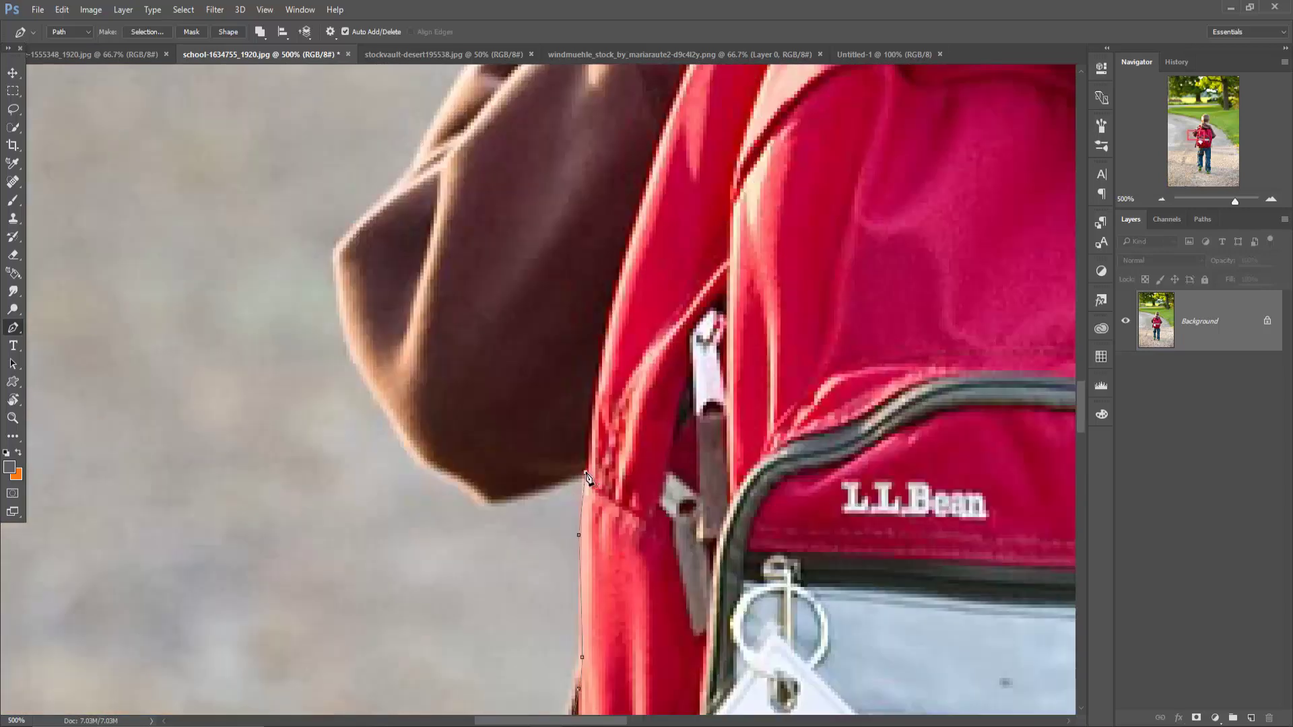
pyautogui.click(573, 496)
pyautogui.click(405, 168)
pyautogui.scroll(5, 417, 148)
pyautogui.click(717, 258)
pyautogui.scroll(5, 741, 248)
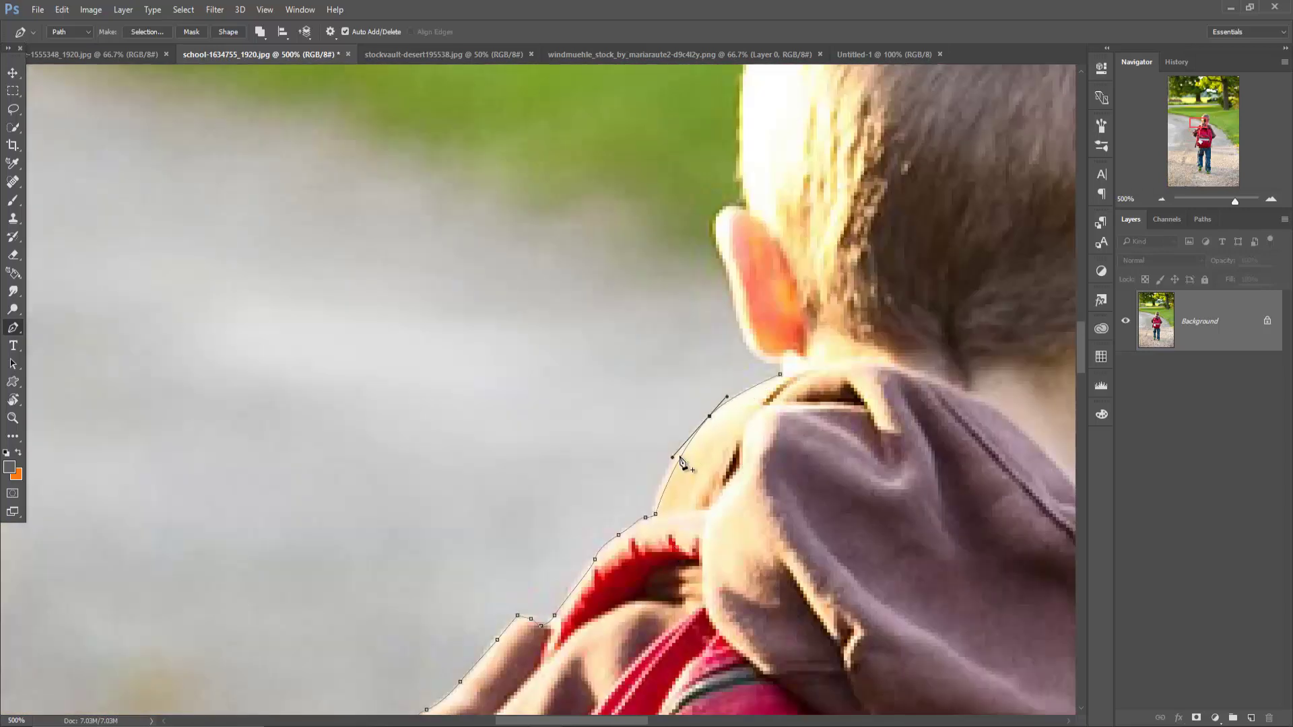
pyautogui.click(721, 225)
pyautogui.scroll(5, 722, 225)
pyautogui.click(858, 127)
pyautogui.hscroll(5, 857, 127)
pyautogui.click(435, 392)
pyautogui.scroll(-5, 438, 407)
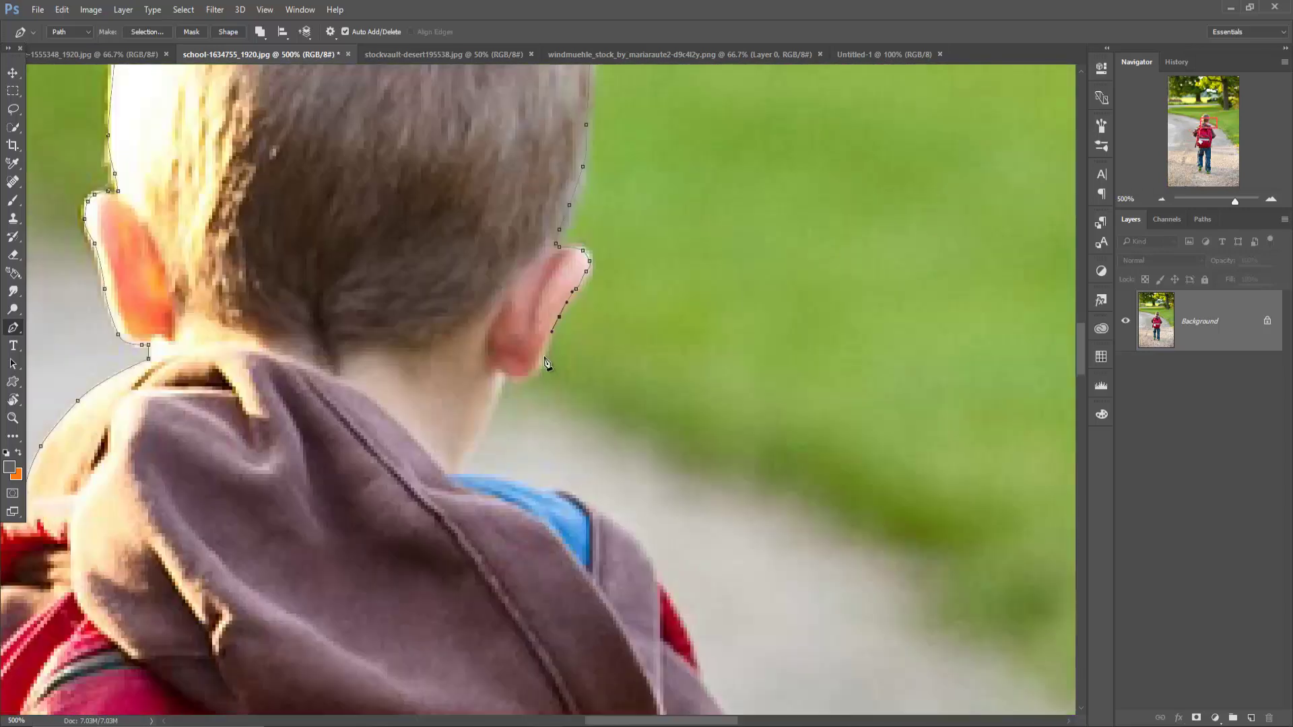
pyautogui.click(616, 559)
pyautogui.scroll(-5, 616, 559)
pyautogui.click(794, 655)
# Continue the path down the sleeve, strap and jeans leg, closing it along the inner leg
pyautogui.scroll(-5, 794, 666)
pyautogui.click(609, 482)
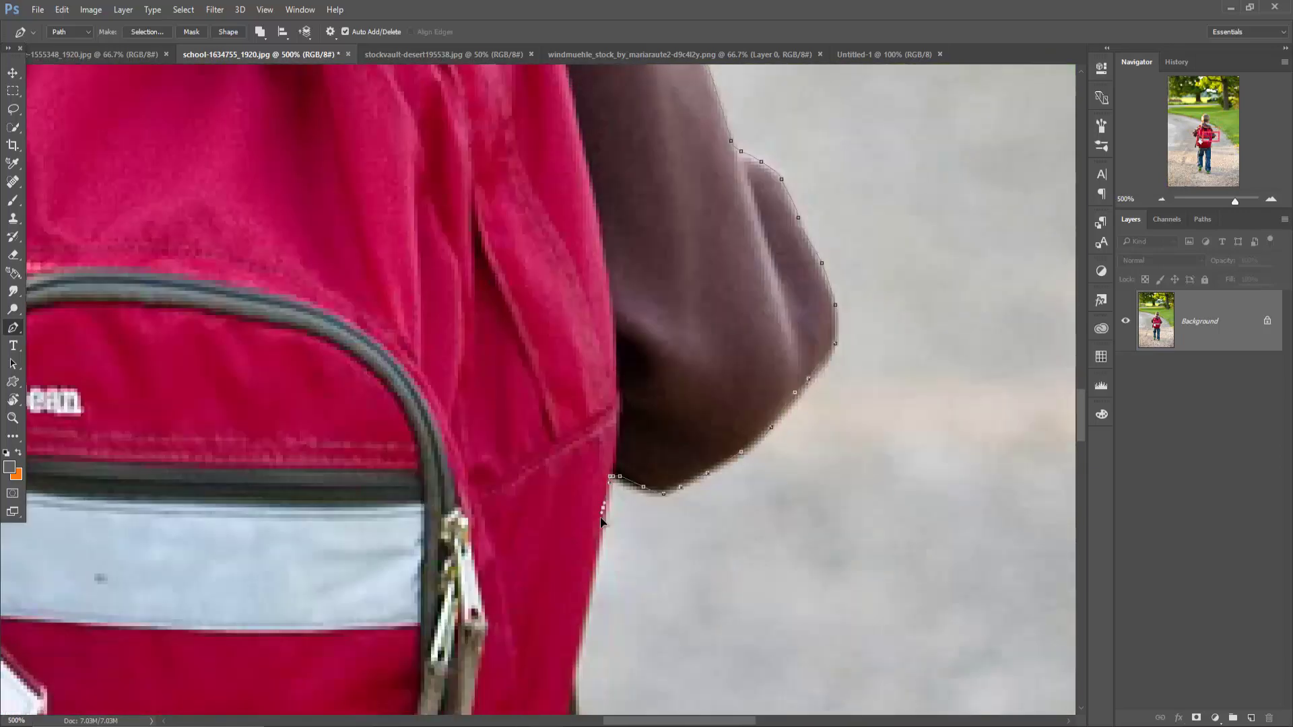
pyautogui.scroll(-5, 605, 516)
pyautogui.click(597, 435)
pyautogui.scroll(-5, 597, 434)
pyautogui.click(557, 419)
pyautogui.scroll(-5, 557, 419)
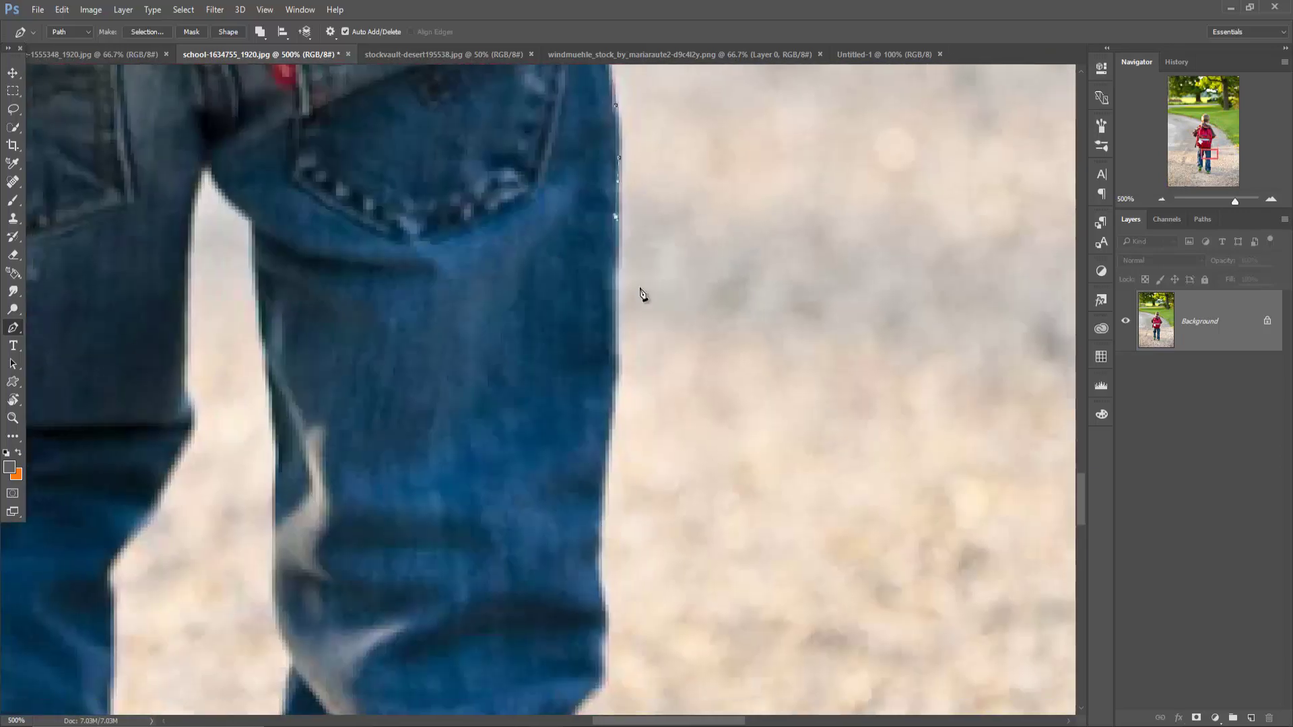
pyautogui.click(602, 528)
pyautogui.scroll(-5, 586, 563)
pyautogui.scroll(-5, 649, 687)
pyautogui.click(657, 490)
pyautogui.scroll(-5, 659, 500)
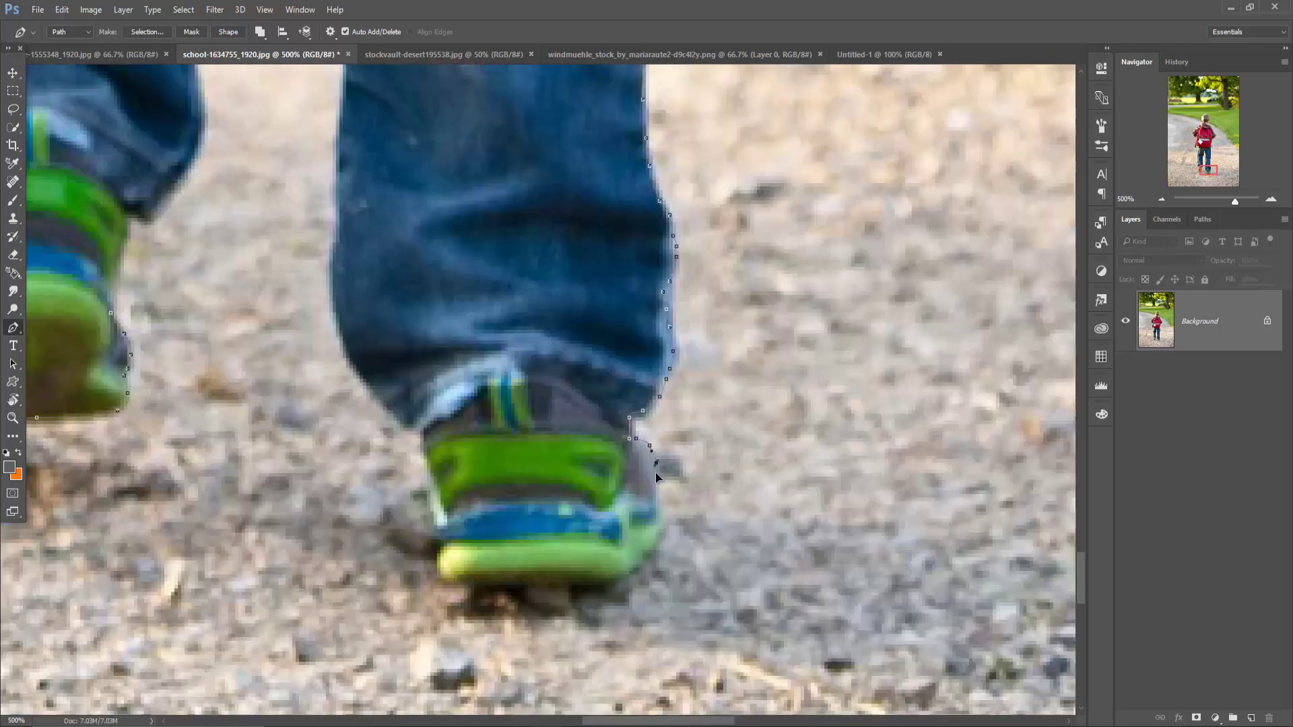
pyautogui.click(404, 427)
pyautogui.scroll(5, 405, 427)
pyautogui.scroll(5, 518, 303)
pyautogui.click(519, 269)
# Turn the boy's path into a selection with Feather 0, then bring up the railway photo
pyautogui.hotkey('ctrl', 'Return')
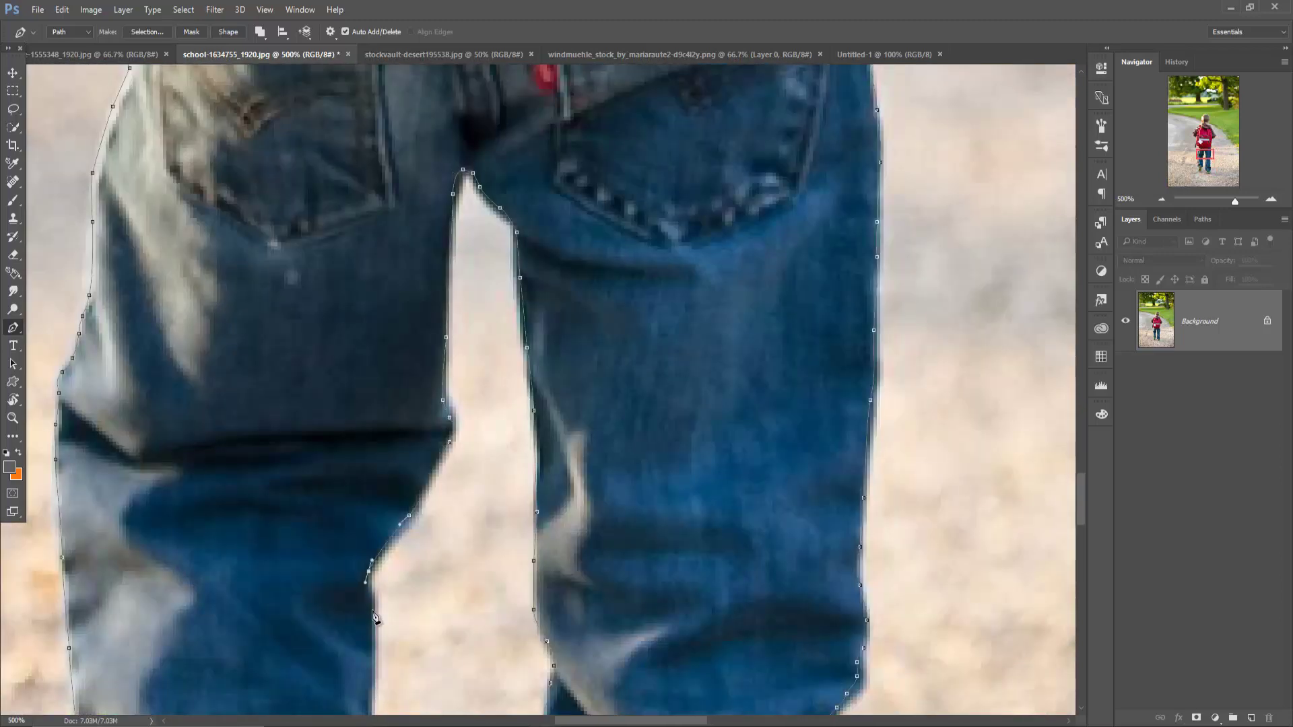
pyautogui.scroll(-5, 520, 303)
pyautogui.scroll(-6, 513, 293)
pyautogui.rightClick(531, 246)
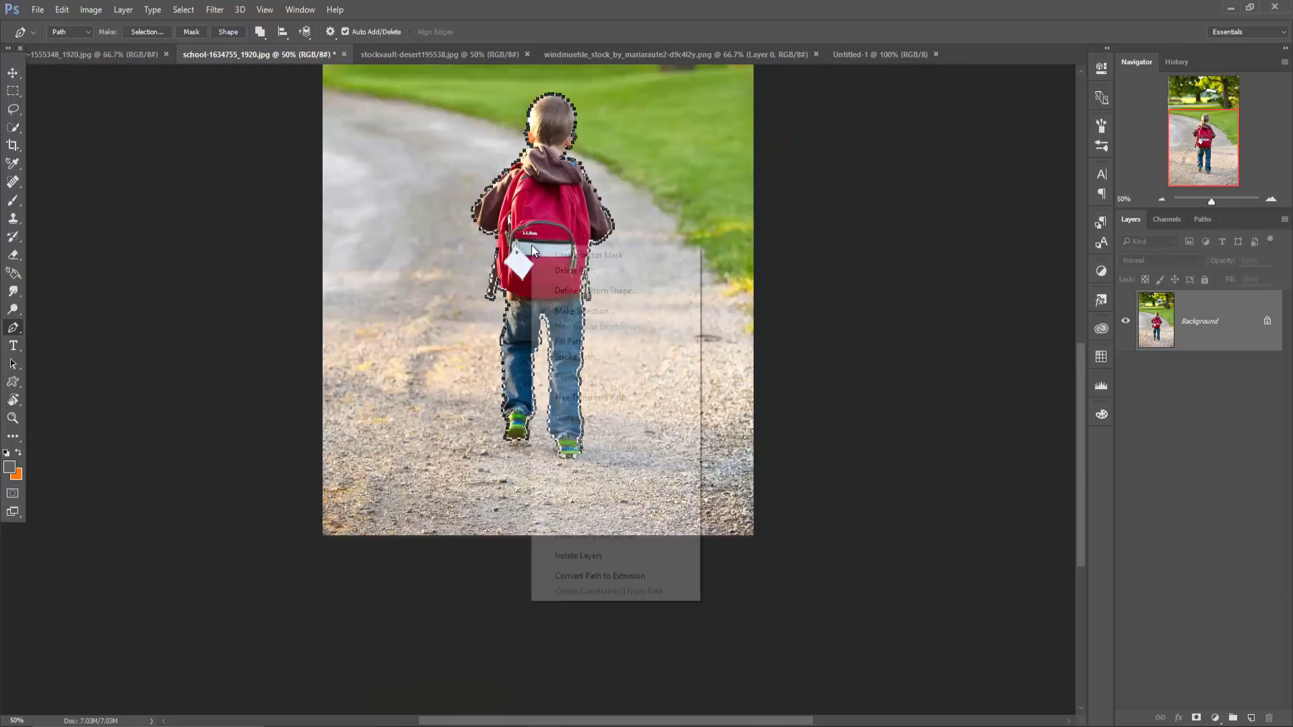
pyautogui.click(604, 312)
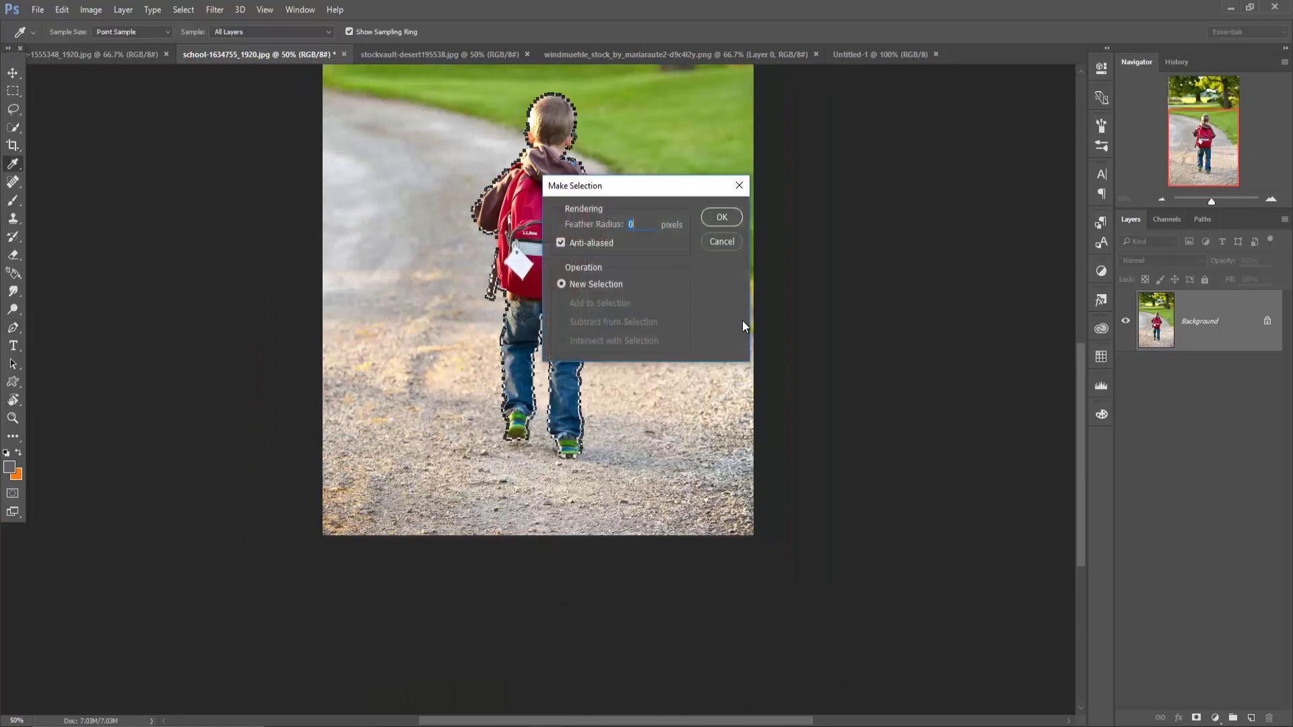
pyautogui.click(723, 219)
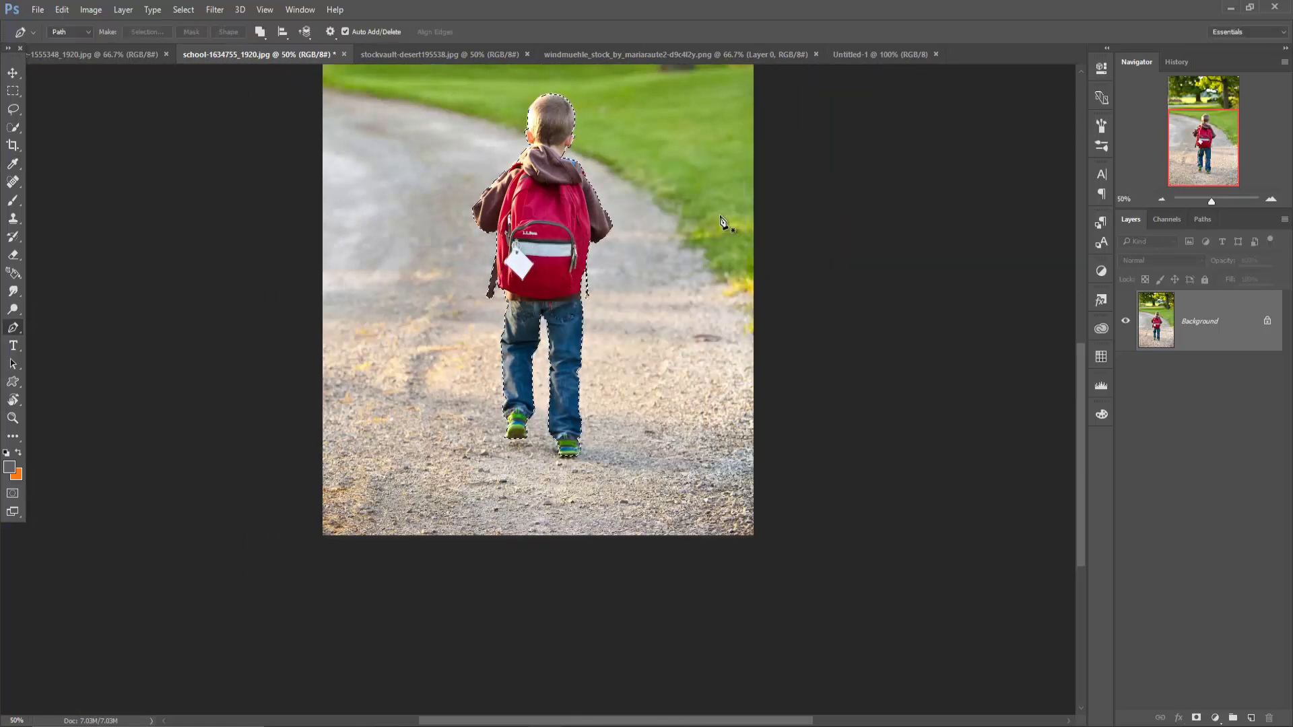
pyautogui.hotkey('ctrl', '-')
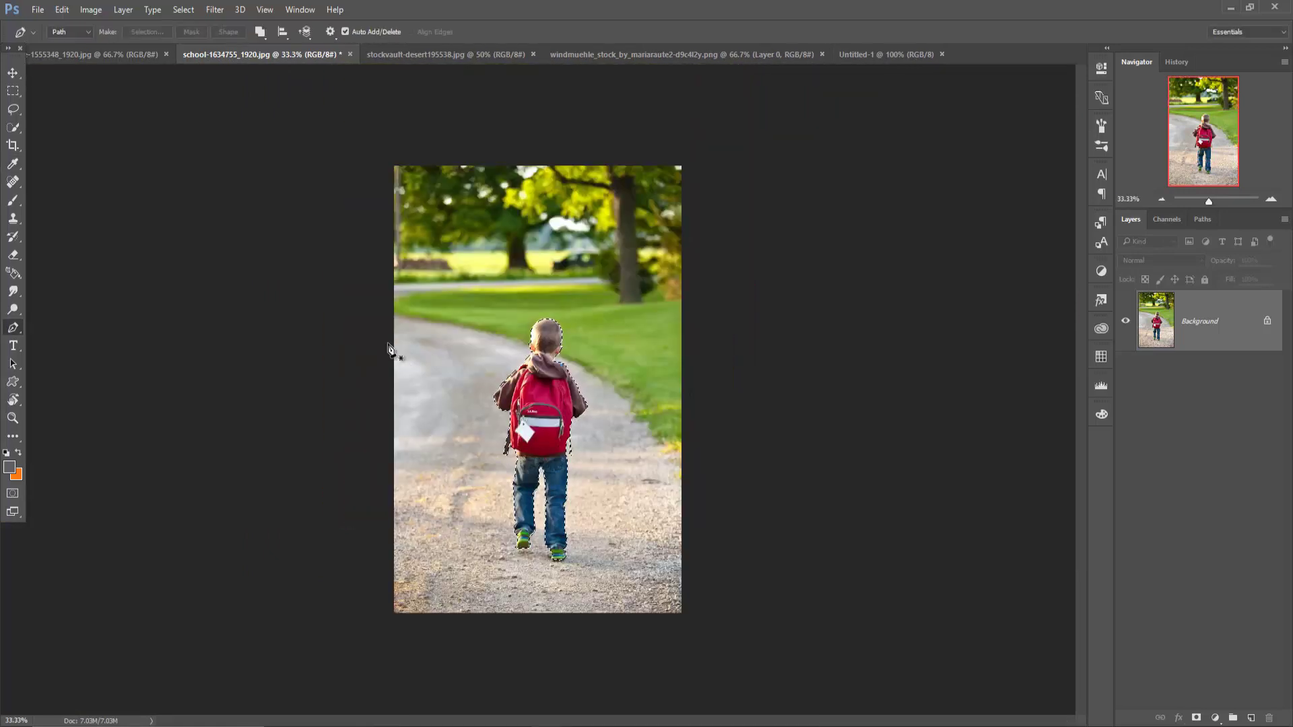
pyautogui.click(13, 72)
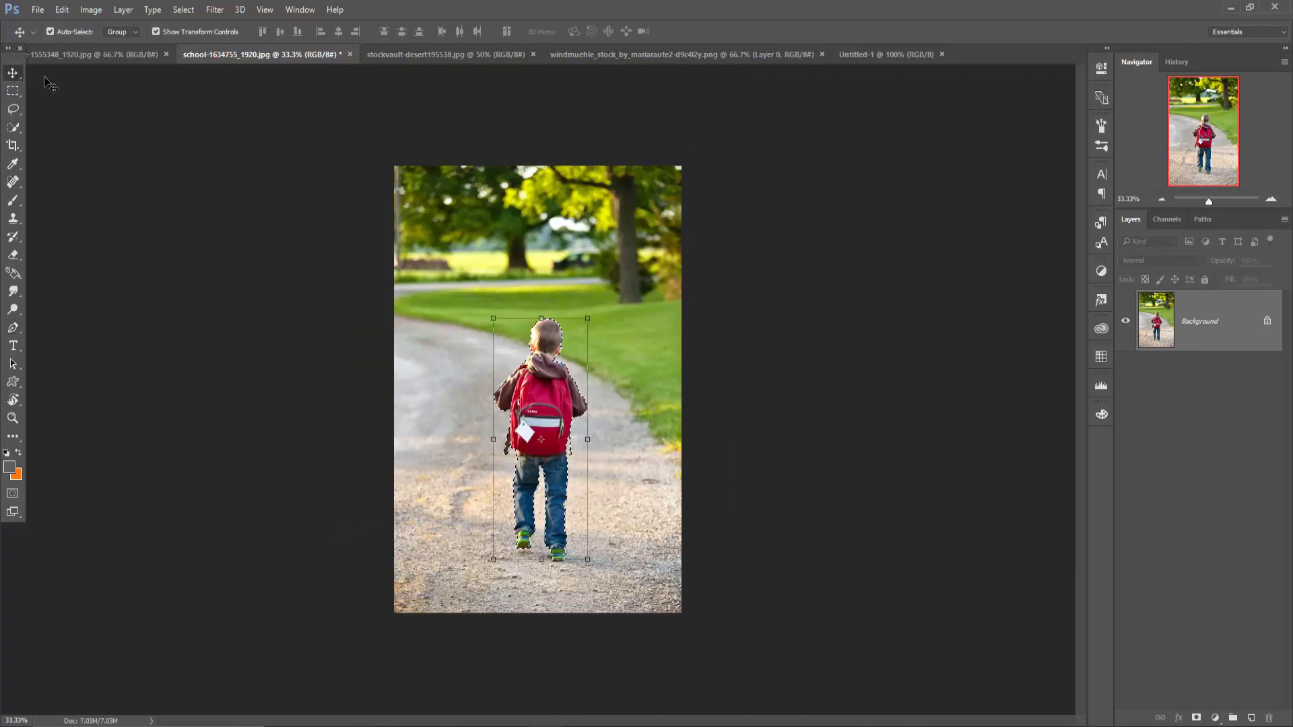
pyautogui.click(70, 58)
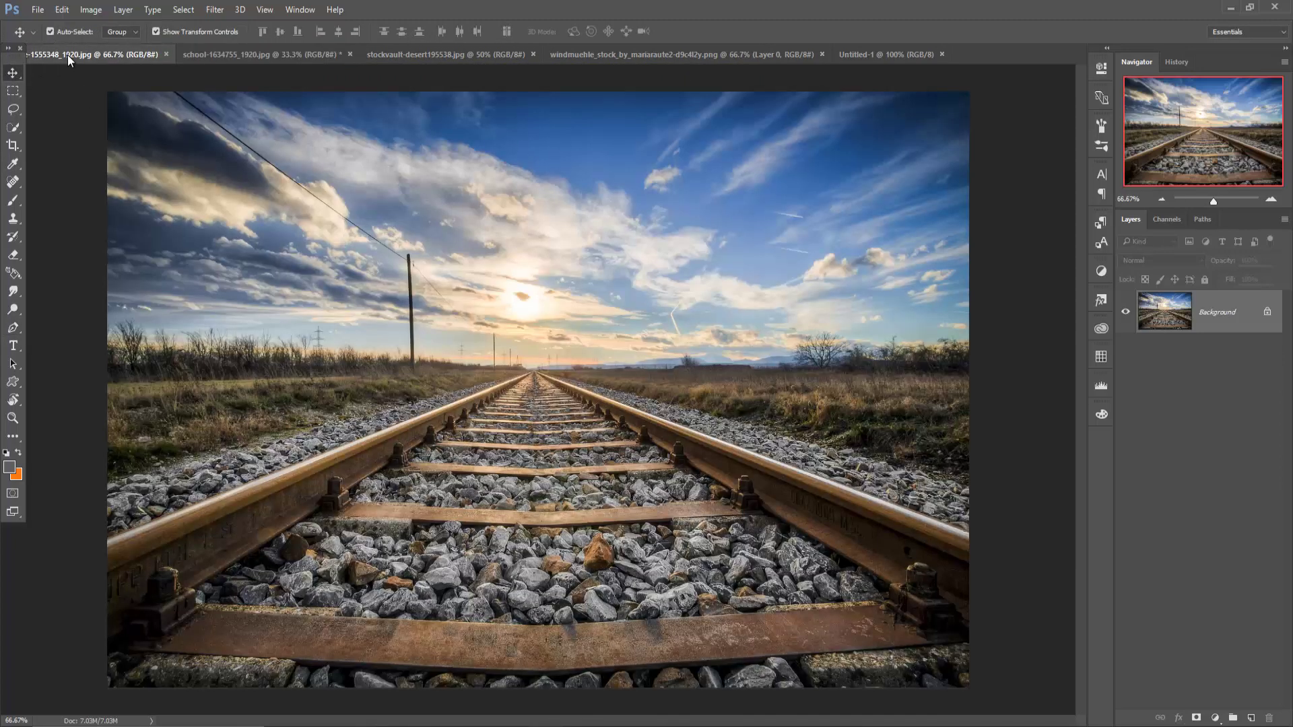
# Quick-select both grass fields, the ballast, rails and treeline up to the horizon
pyautogui.click(13, 128)
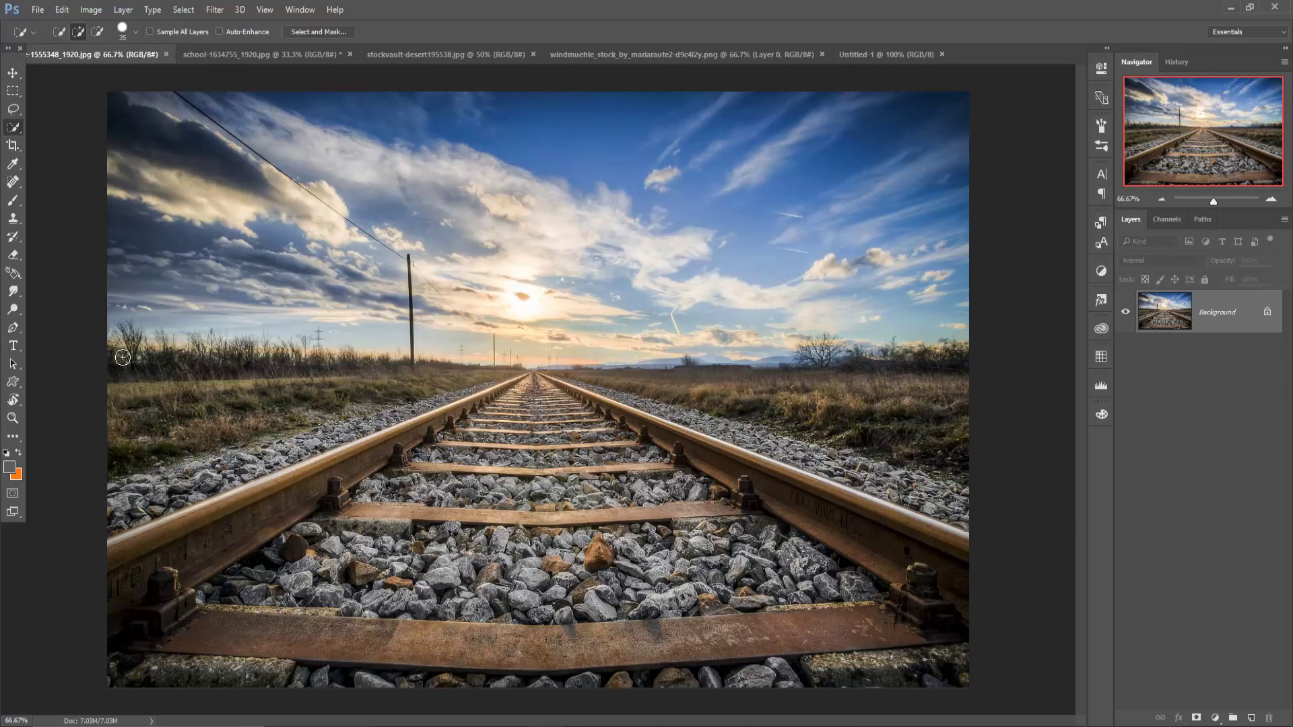
pyautogui.moveTo(187, 370)
pyautogui.mouseDown()
pyautogui.moveTo(381, 400)
pyautogui.moveTo(484, 397)
pyautogui.mouseUp()
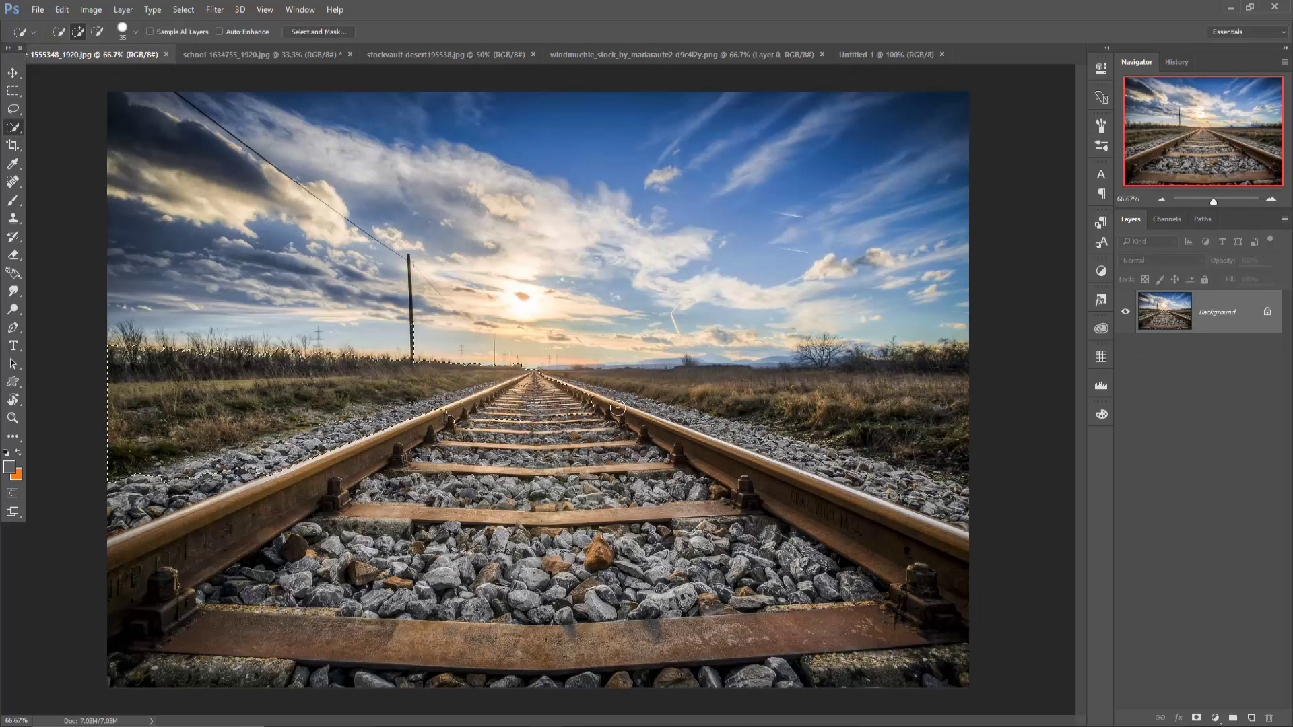
pyautogui.moveTo(884, 375); pyautogui.dragTo(980, 388)
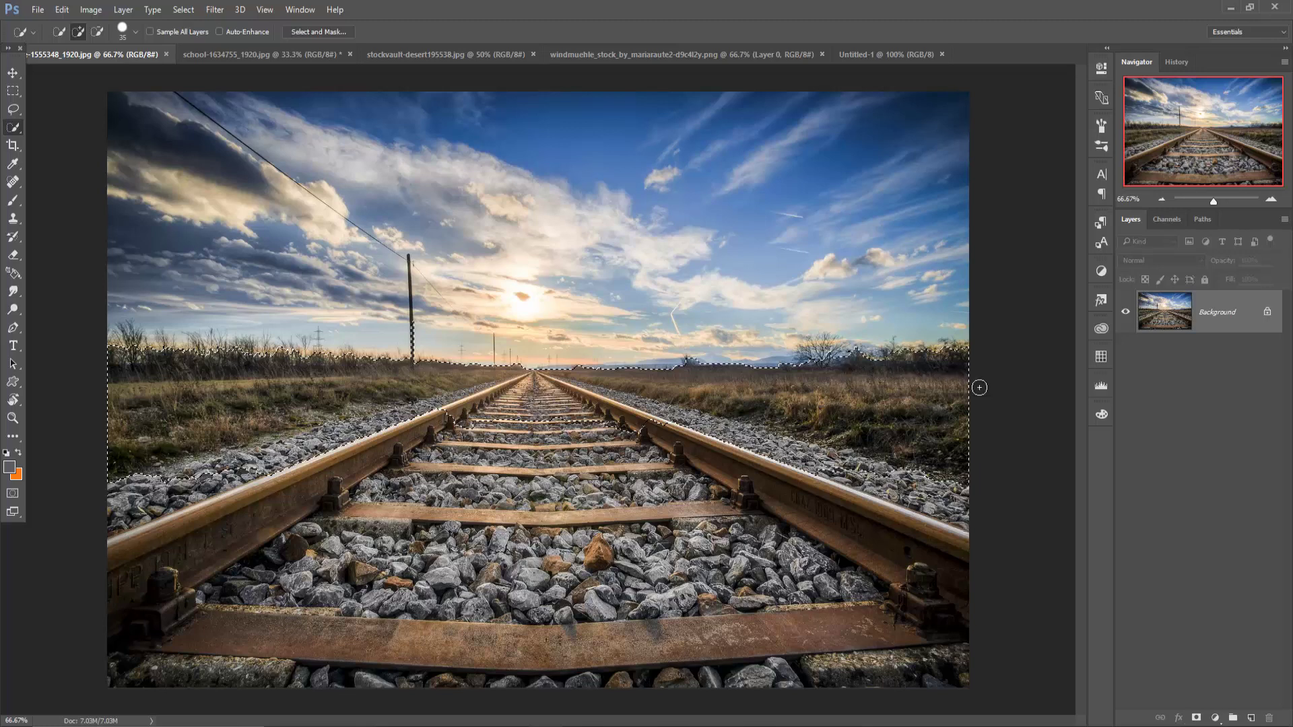
pyautogui.moveTo(861, 550)
pyautogui.mouseDown()
pyautogui.moveTo(256, 586)
pyautogui.moveTo(233, 676)
pyautogui.moveTo(49, 507)
pyautogui.moveTo(570, 667)
pyautogui.moveTo(931, 657)
pyautogui.mouseUp()
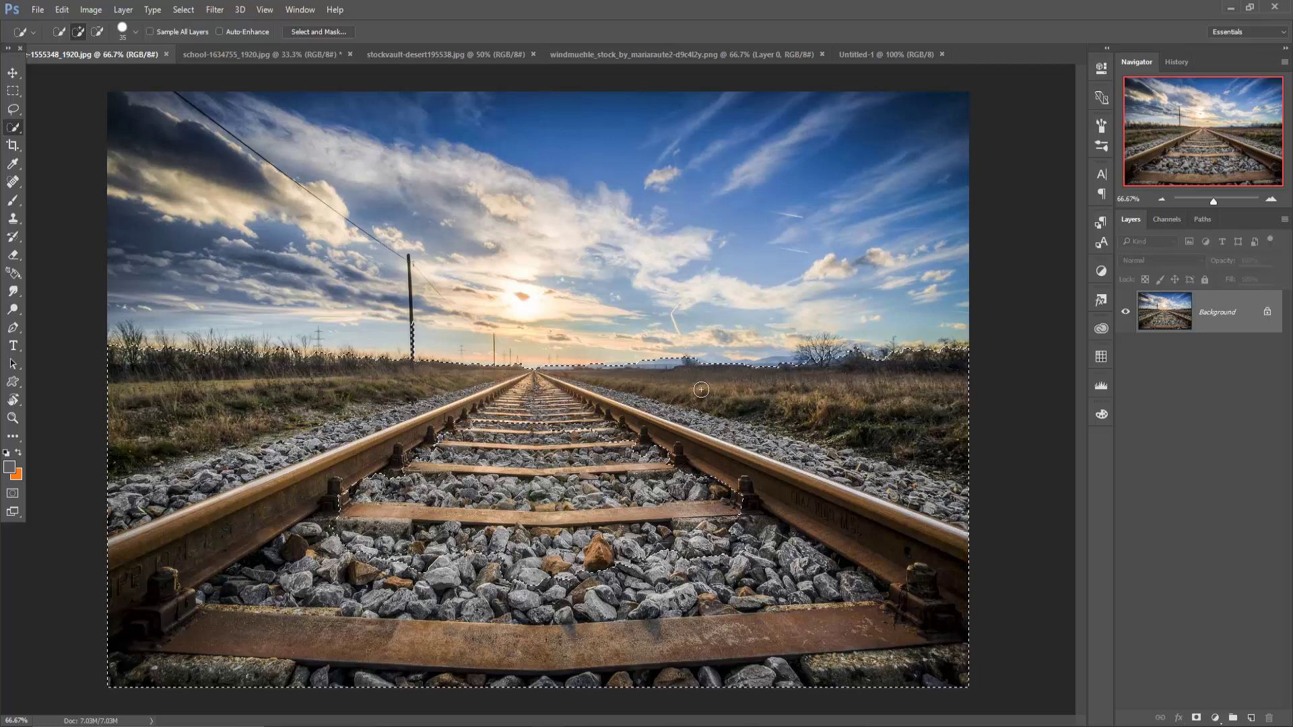
pyautogui.moveTo(715, 372); pyautogui.dragTo(727, 373)
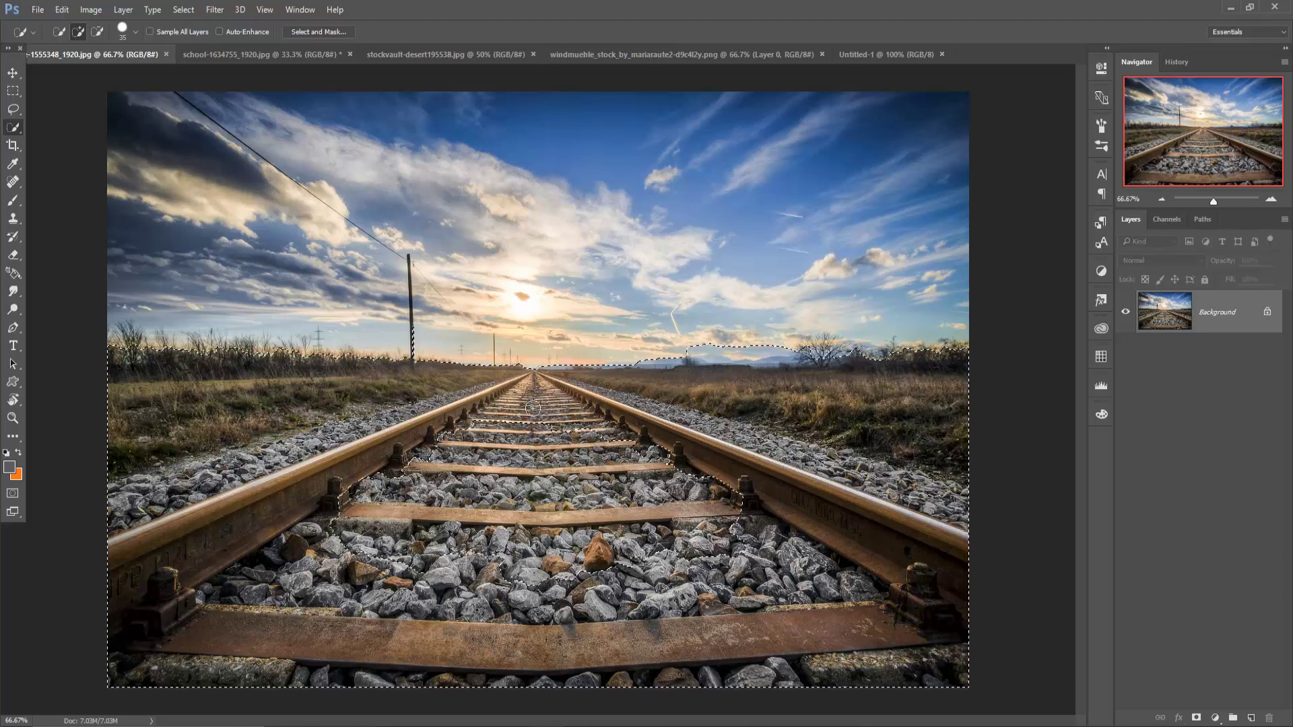
pyautogui.moveTo(352, 446); pyautogui.dragTo(539, 426)
# Copy the selected tracks from the railway photo into Untitled-1 as a new layer
pyautogui.click(12, 73)
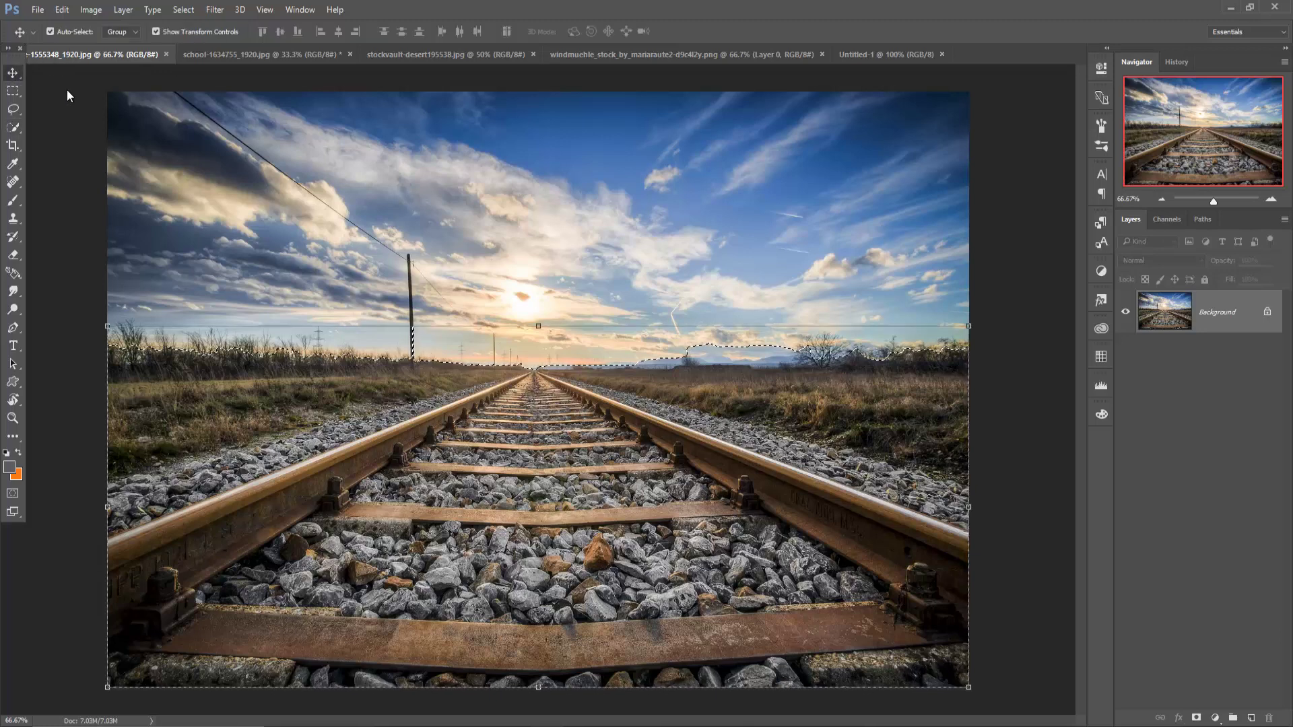
pyautogui.moveTo(50, 54); pyautogui.dragTo(655, 179)
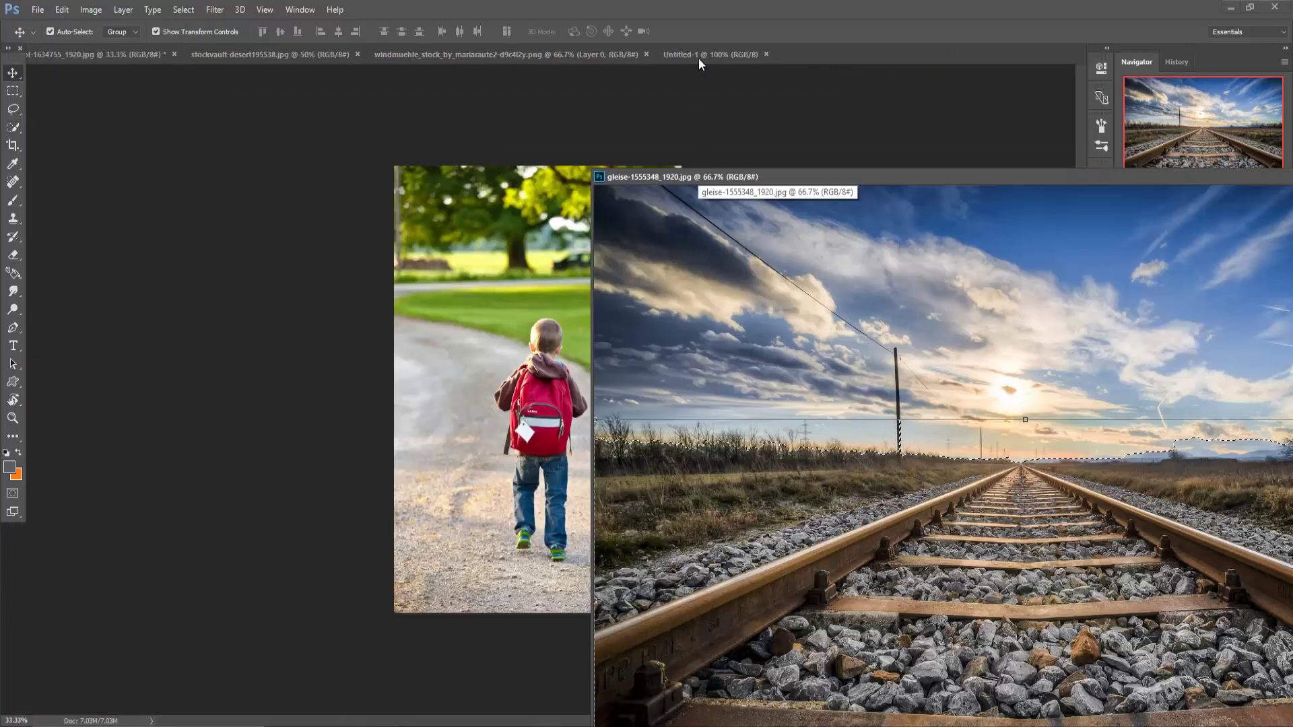
pyautogui.click(699, 55)
pyautogui.moveTo(846, 556); pyautogui.dragTo(379, 450)
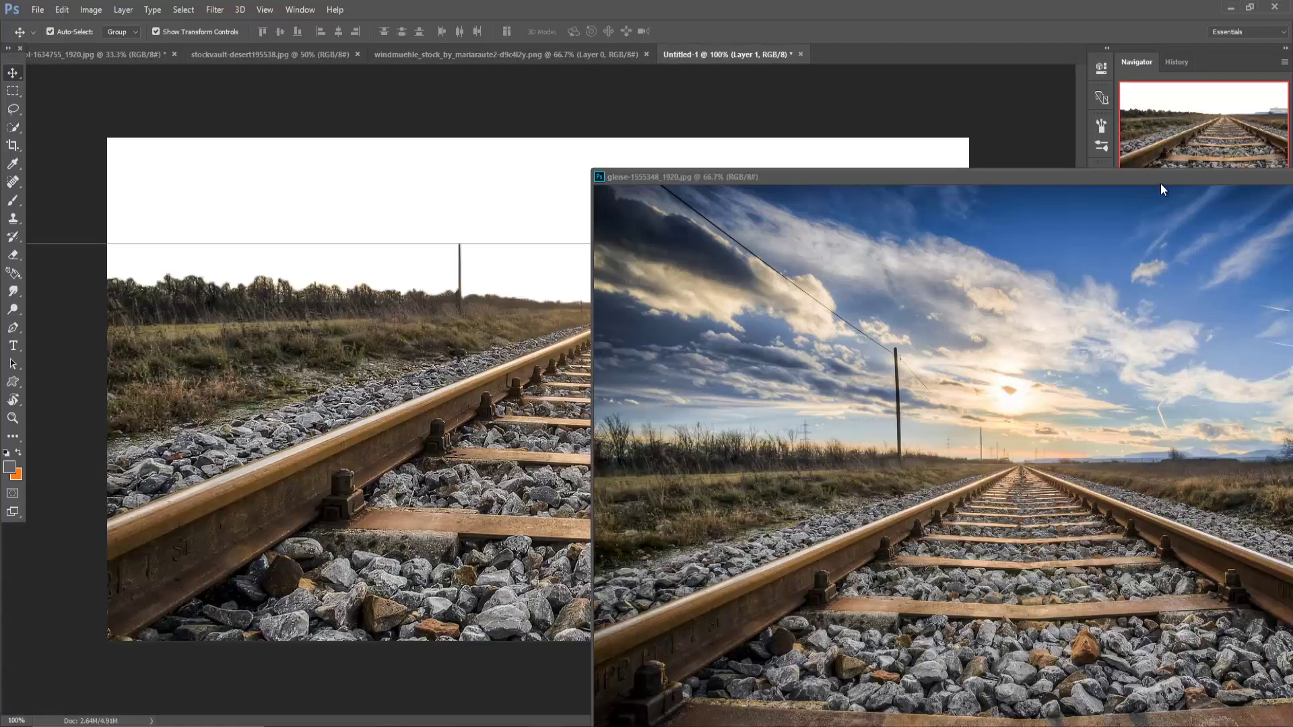
pyautogui.moveTo(1159, 180); pyautogui.dragTo(697, 219)
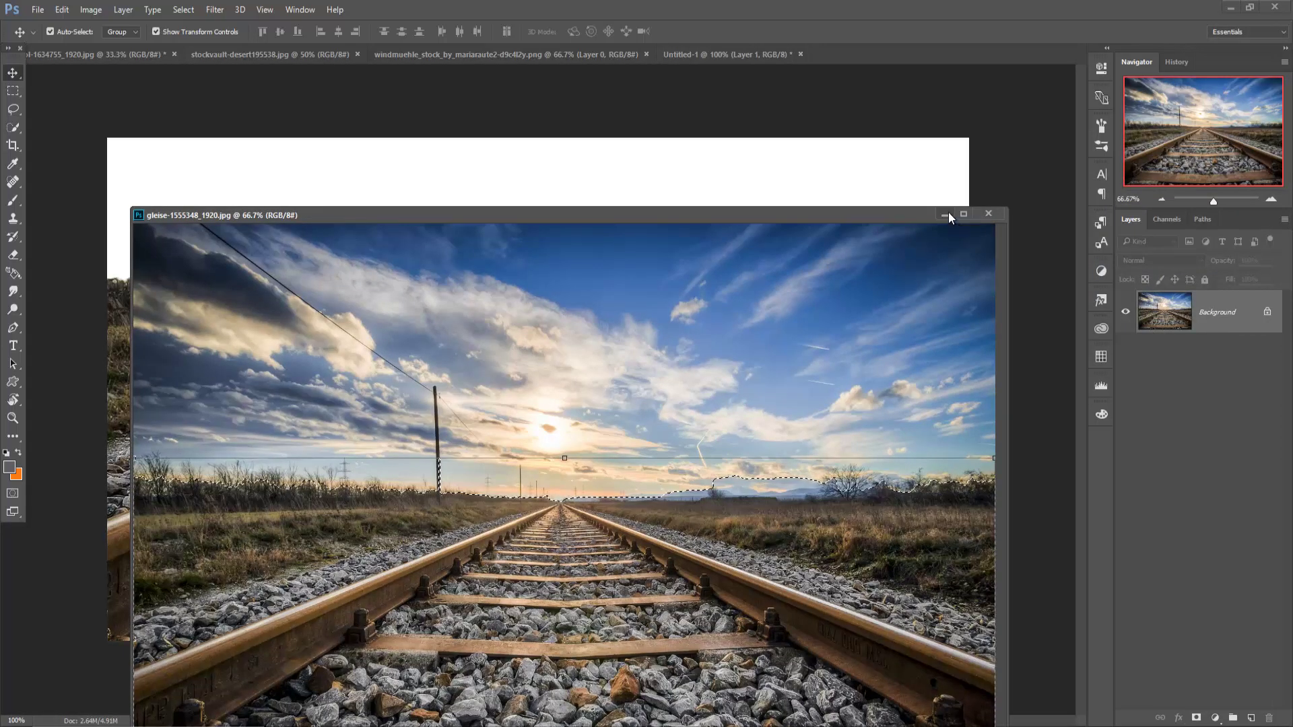
pyautogui.click(945, 215)
# Scale the tracks layer to span the canvas's full width across its lower half
pyautogui.moveTo(202, 342); pyautogui.dragTo(529, 411)
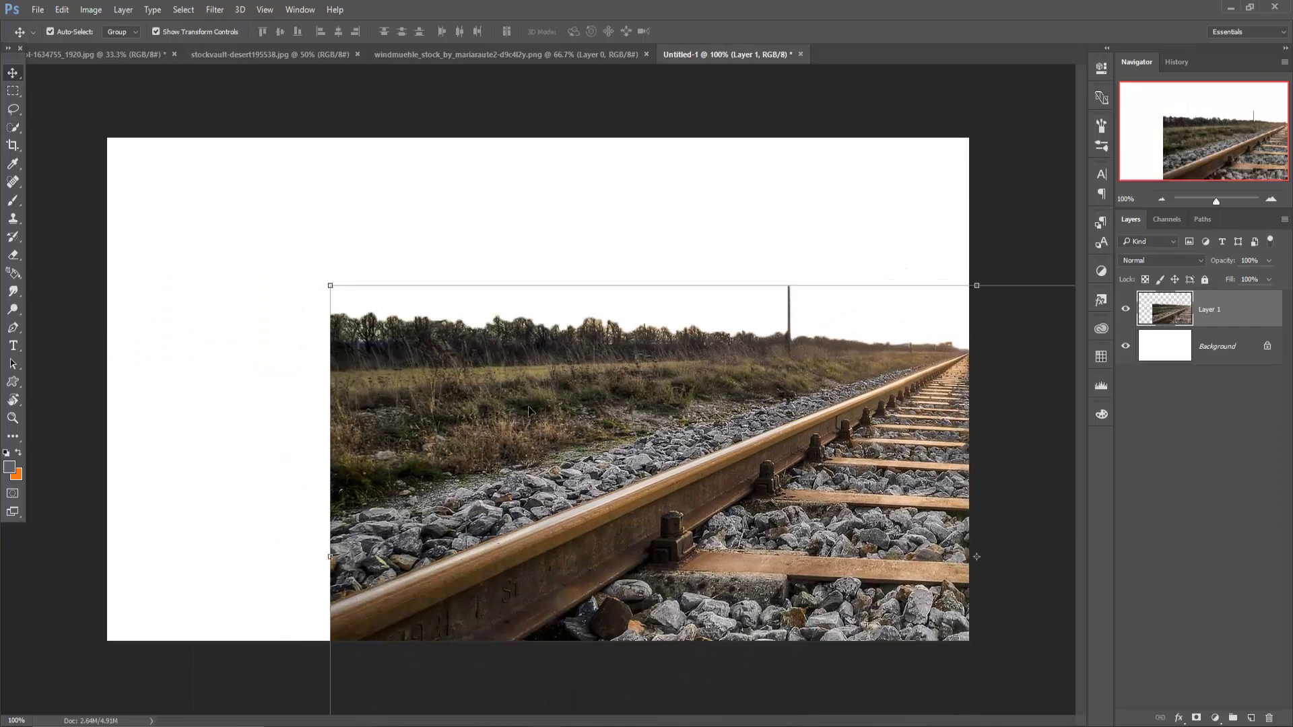
pyautogui.moveTo(330, 285); pyautogui.dragTo(597, 397)
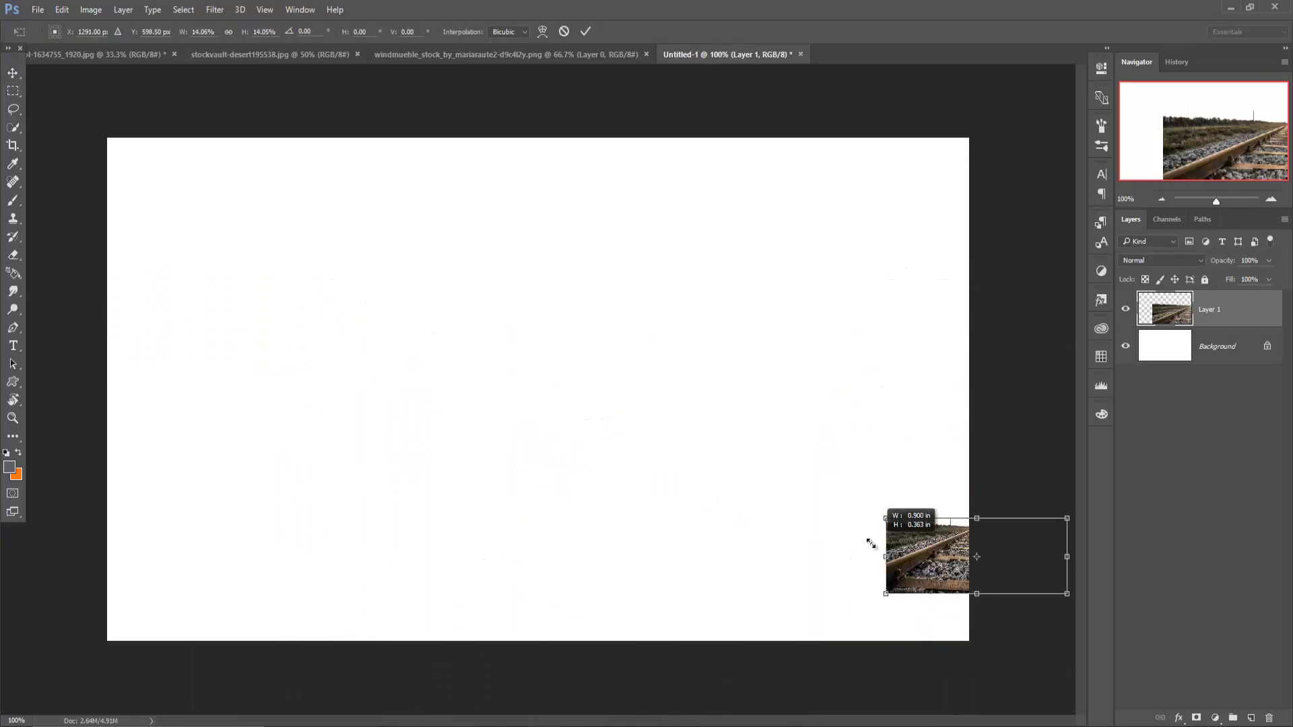
pyautogui.moveTo(843, 517); pyautogui.dragTo(419, 431)
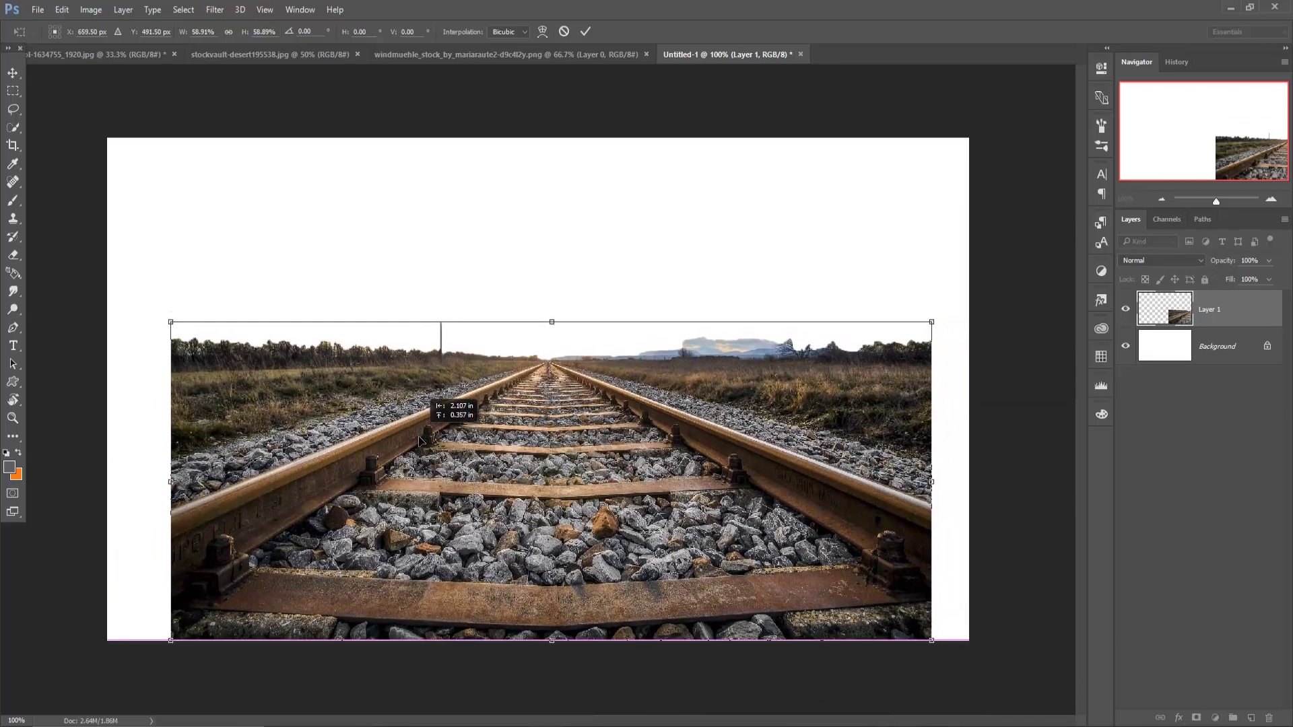
pyautogui.moveTo(420, 431); pyautogui.dragTo(418, 442)
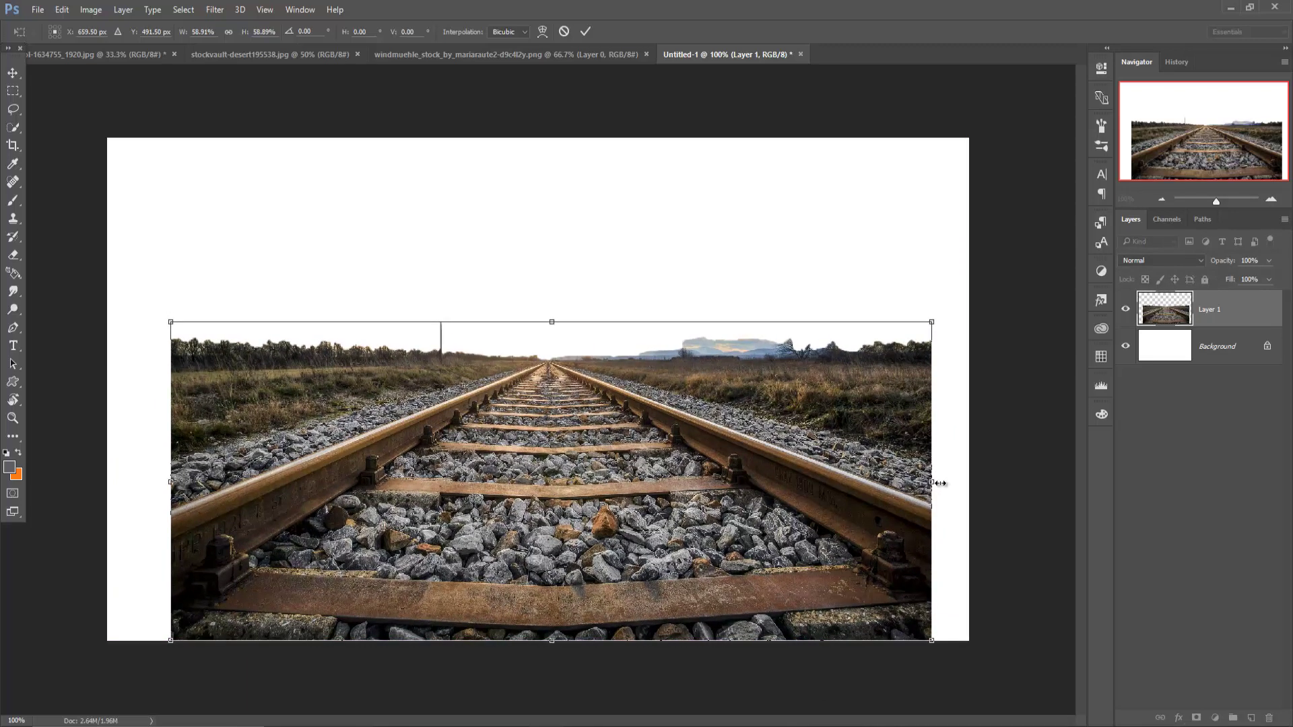
pyautogui.moveTo(940, 483); pyautogui.dragTo(970, 483)
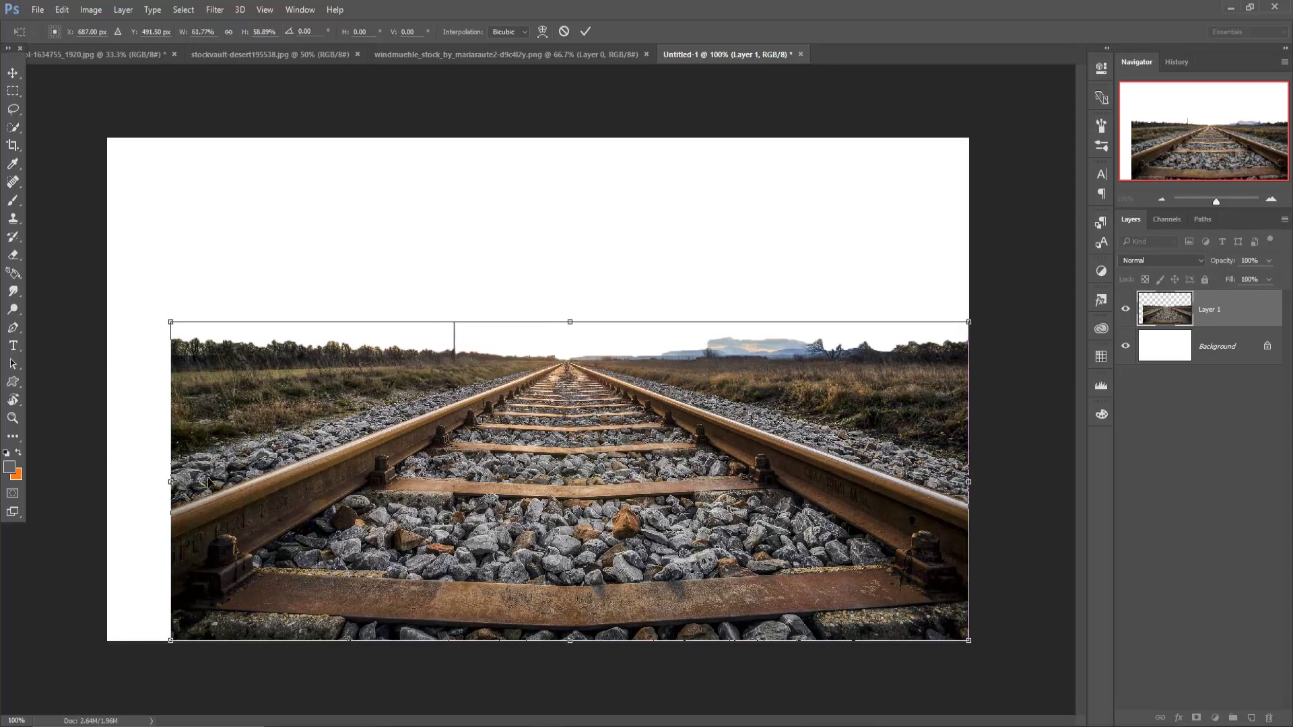
pyautogui.moveTo(164, 487); pyautogui.dragTo(101, 486)
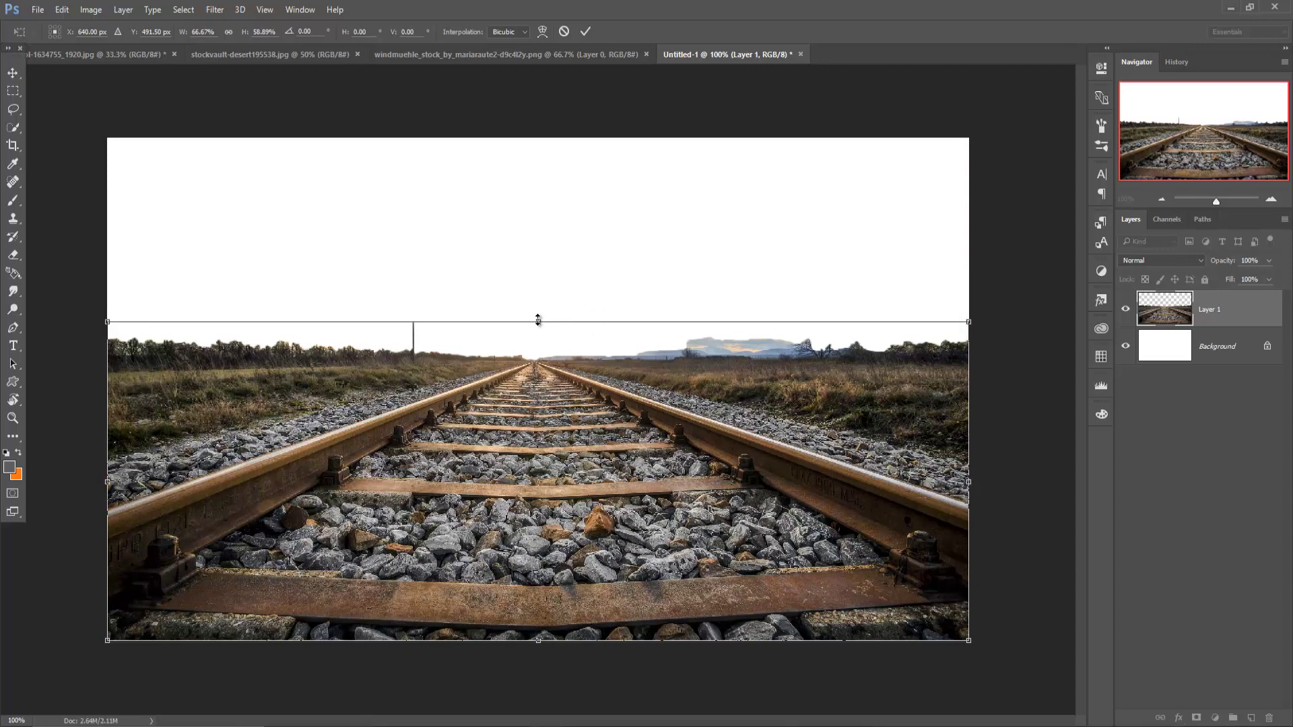
pyautogui.moveTo(538, 320); pyautogui.dragTo(548, 388)
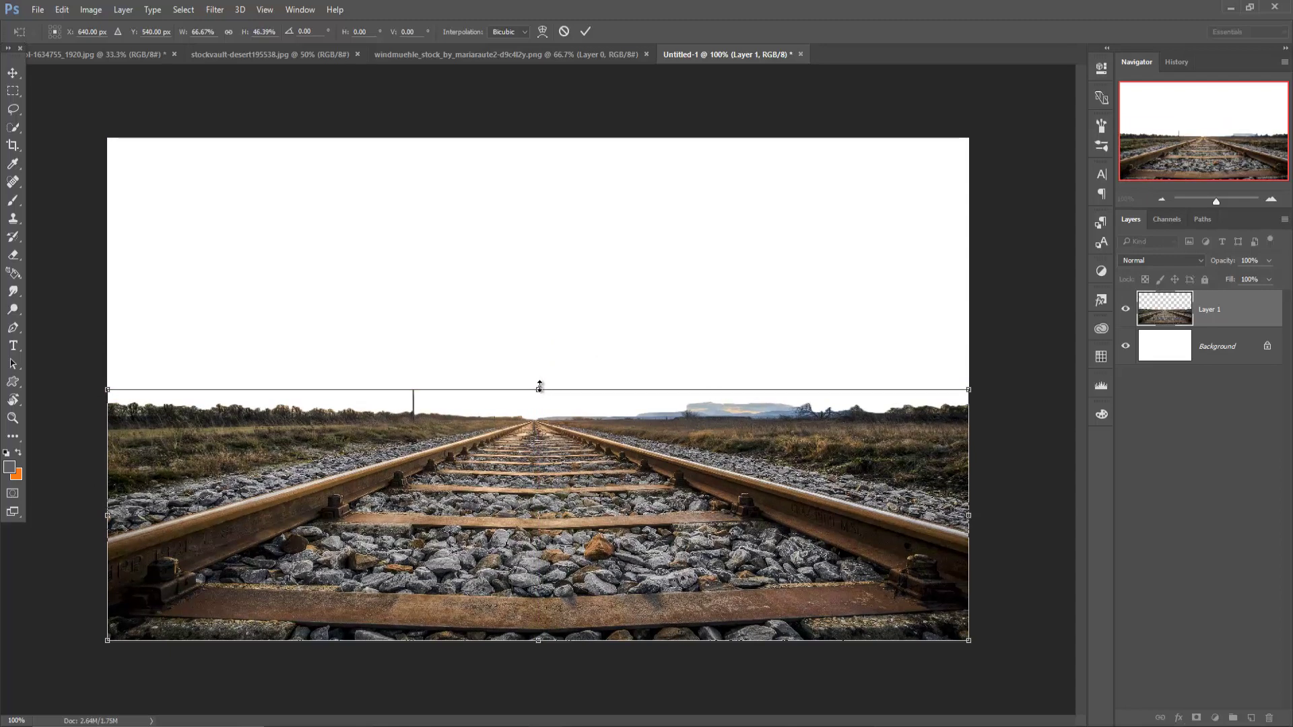
pyautogui.press('Return')
pyautogui.click(854, 53)
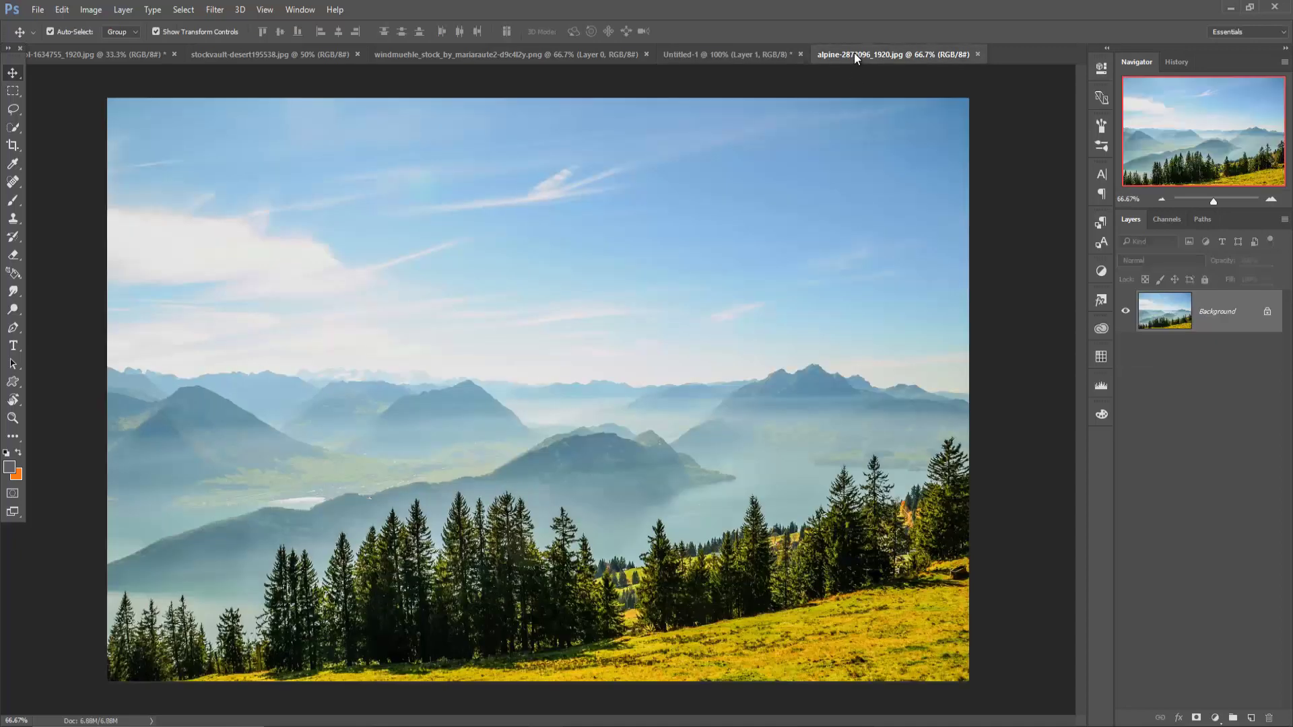
pyautogui.moveTo(855, 55); pyautogui.dragTo(880, 175)
# Copy the alpine photo into Untitled-1 as Layer 2, scaled to cover the canvas
pyautogui.moveTo(948, 521); pyautogui.dragTo(639, 434)
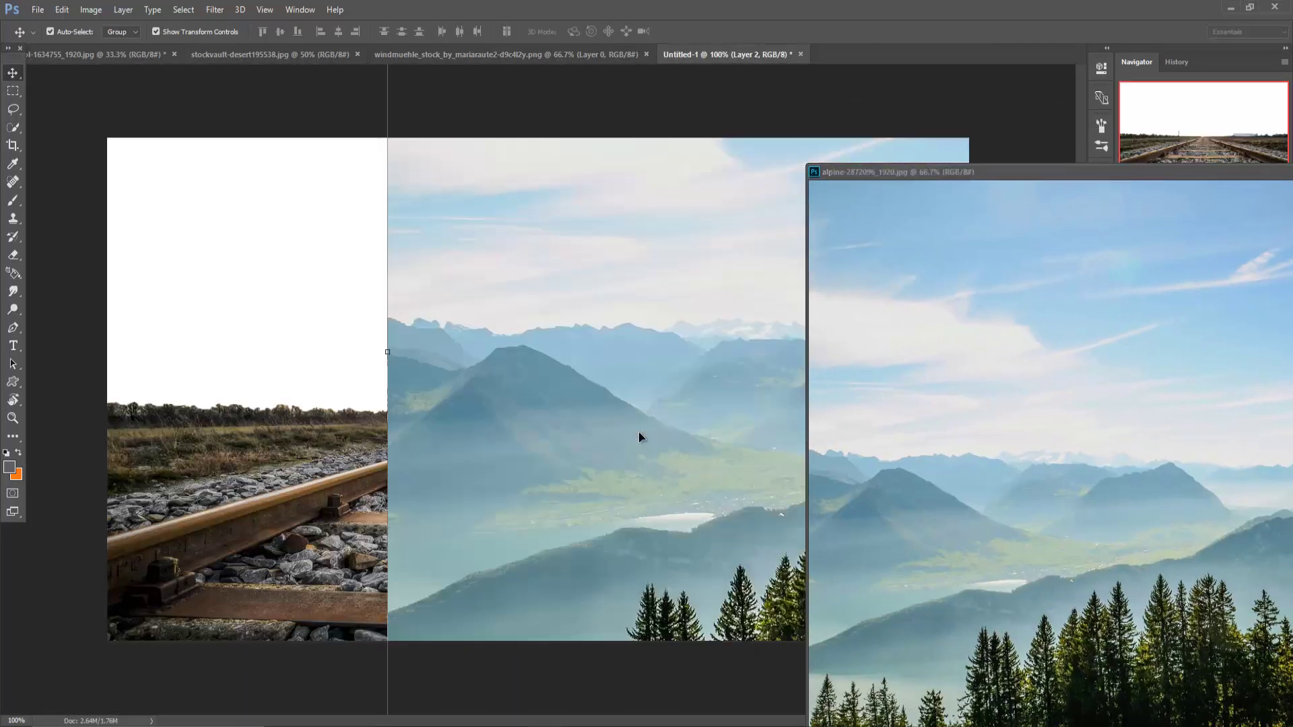
pyautogui.moveTo(1110, 172); pyautogui.dragTo(496, 208)
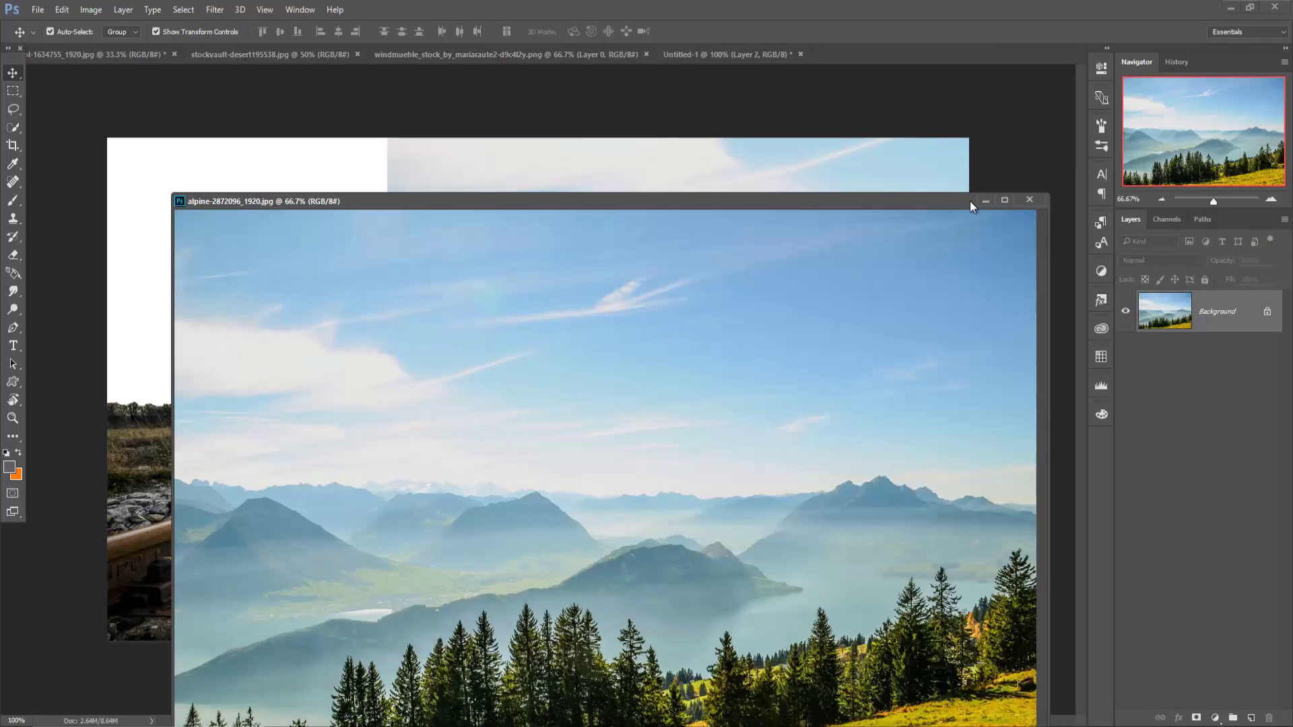
pyautogui.click(982, 205)
pyautogui.moveTo(768, 380)
pyautogui.mouseDown()
pyautogui.moveTo(491, 394)
pyautogui.moveTo(501, 578)
pyautogui.mouseUp()
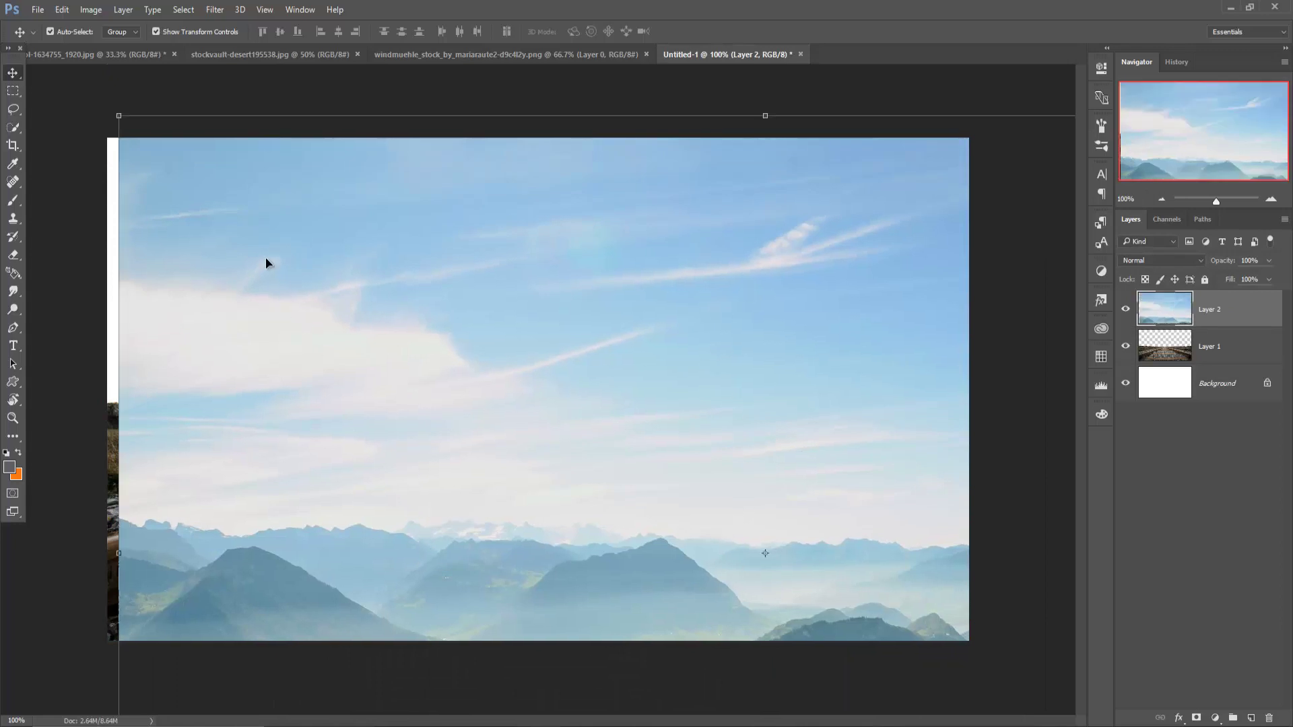
pyautogui.moveTo(149, 157); pyautogui.dragTo(523, 390)
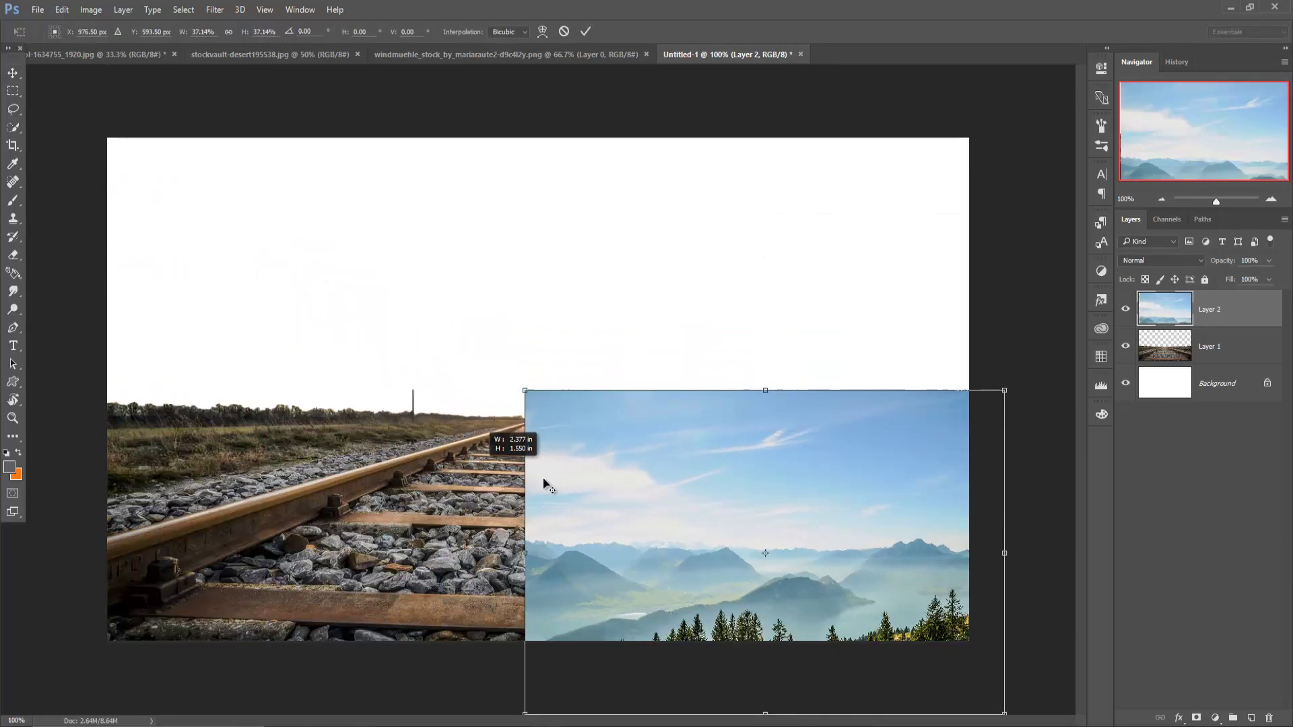
pyautogui.moveTo(636, 499)
pyautogui.mouseDown()
pyautogui.moveTo(396, 300)
pyautogui.moveTo(224, 257)
pyautogui.mouseUp()
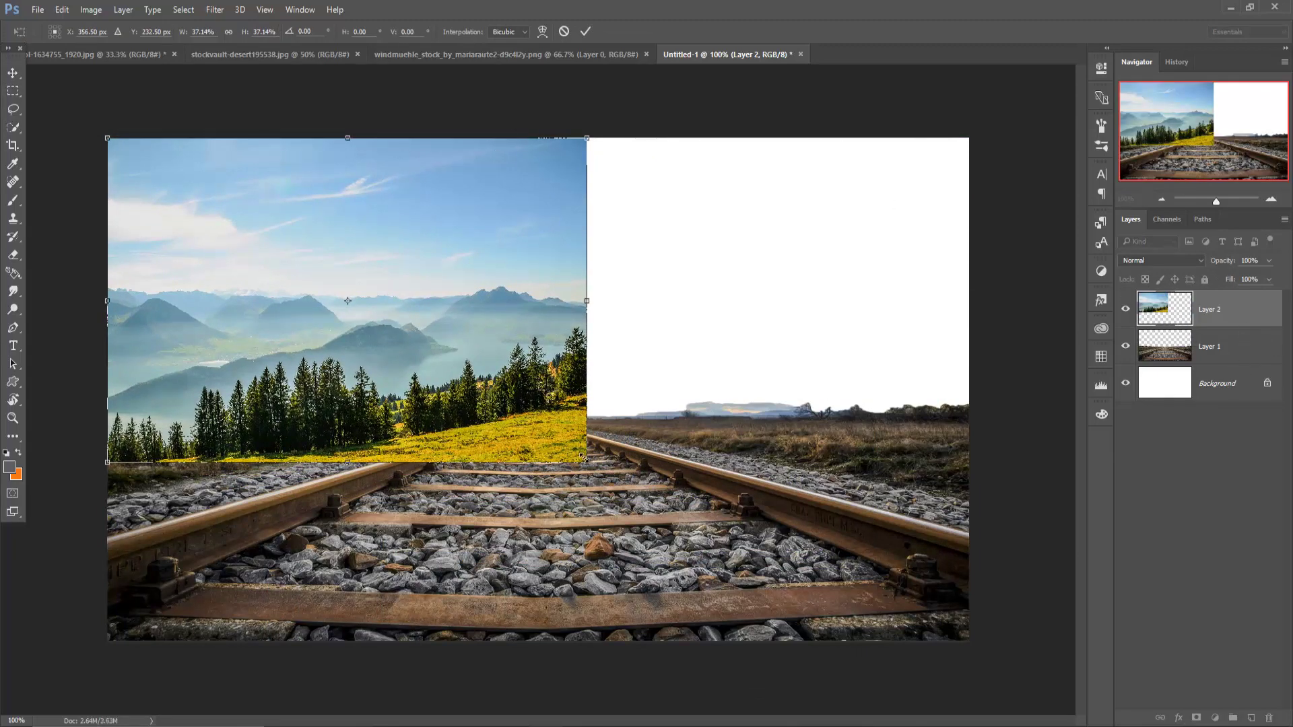
pyautogui.moveTo(587, 463)
pyautogui.mouseDown()
pyautogui.moveTo(833, 479)
pyautogui.moveTo(973, 559)
pyautogui.moveTo(978, 638)
pyautogui.mouseUp()
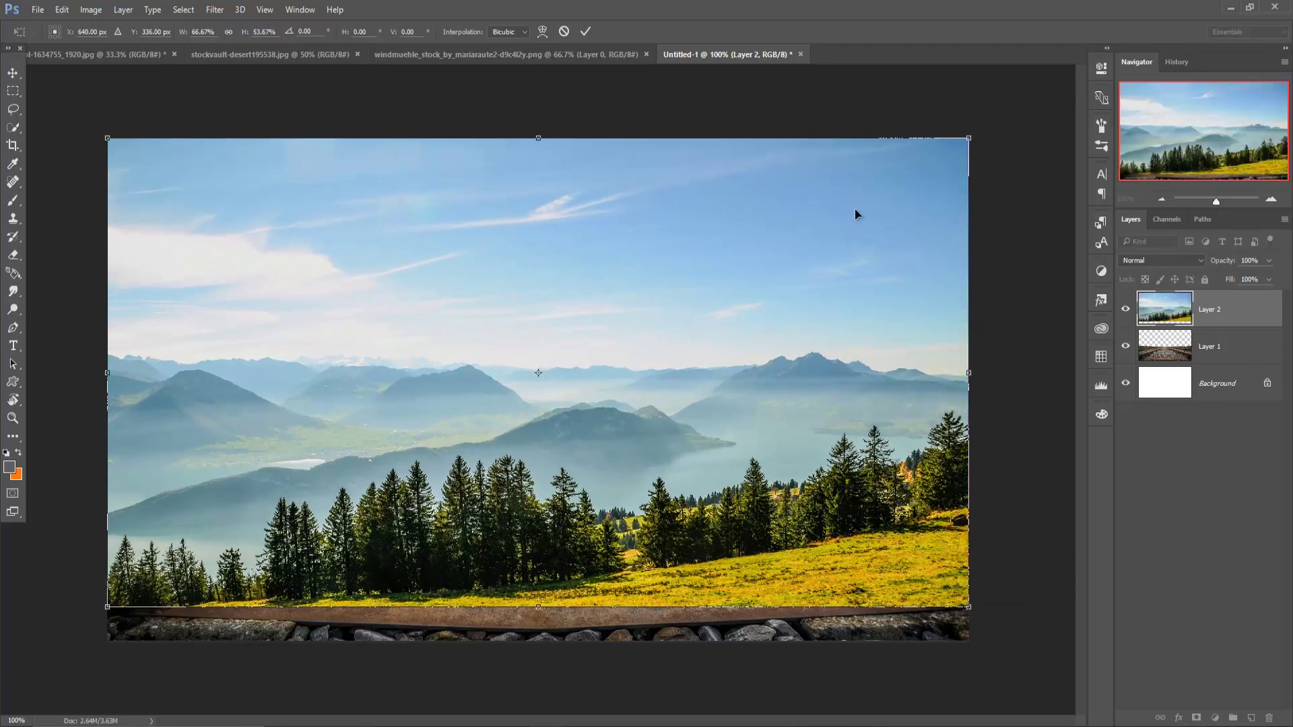
pyautogui.click(586, 31)
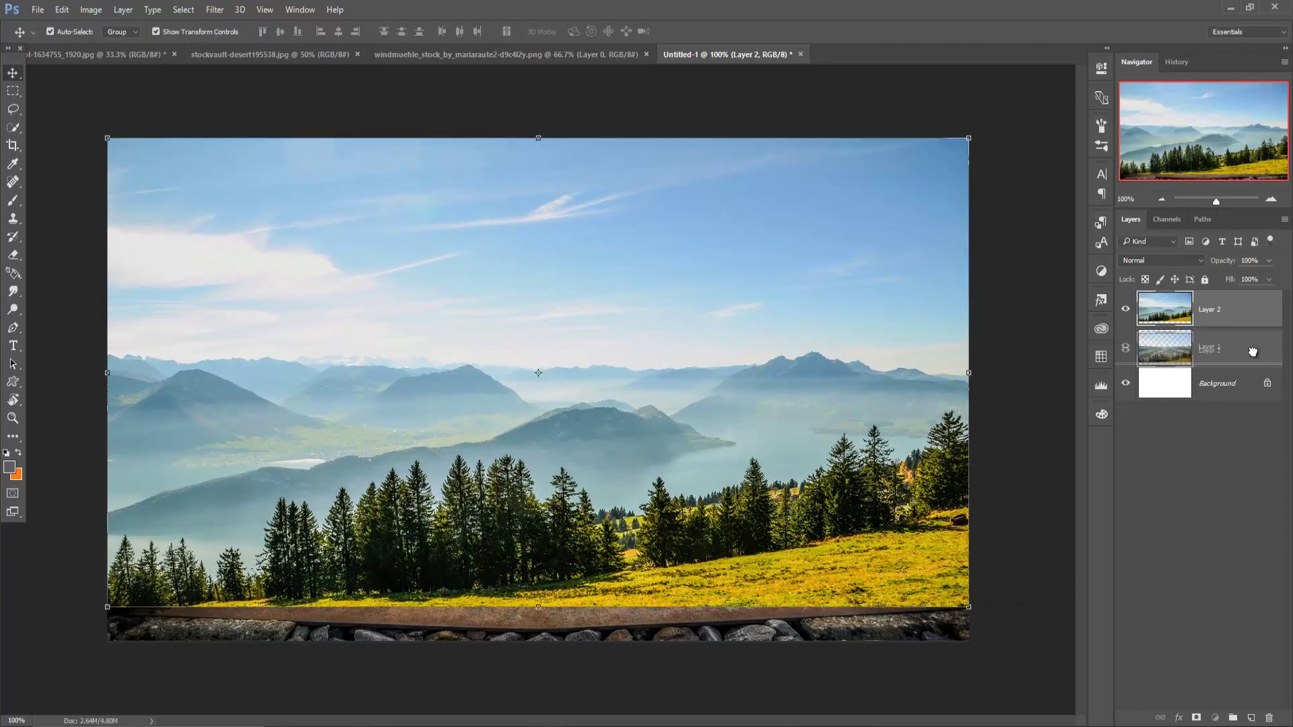
# Move Layer 2 below the tracks layer and stretch its top edge to the canvas top
pyautogui.moveTo(1213, 309); pyautogui.dragTo(1226, 363)
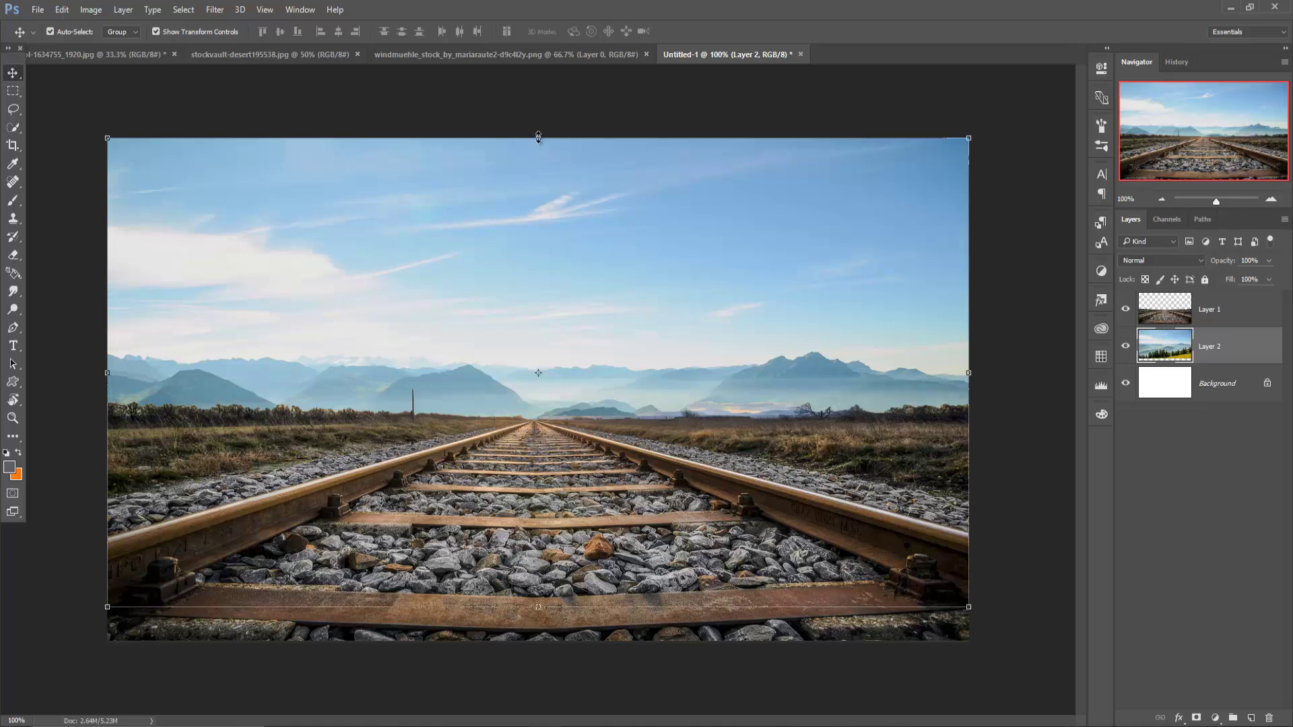
pyautogui.moveTo(538, 137); pyautogui.dragTo(540, 128)
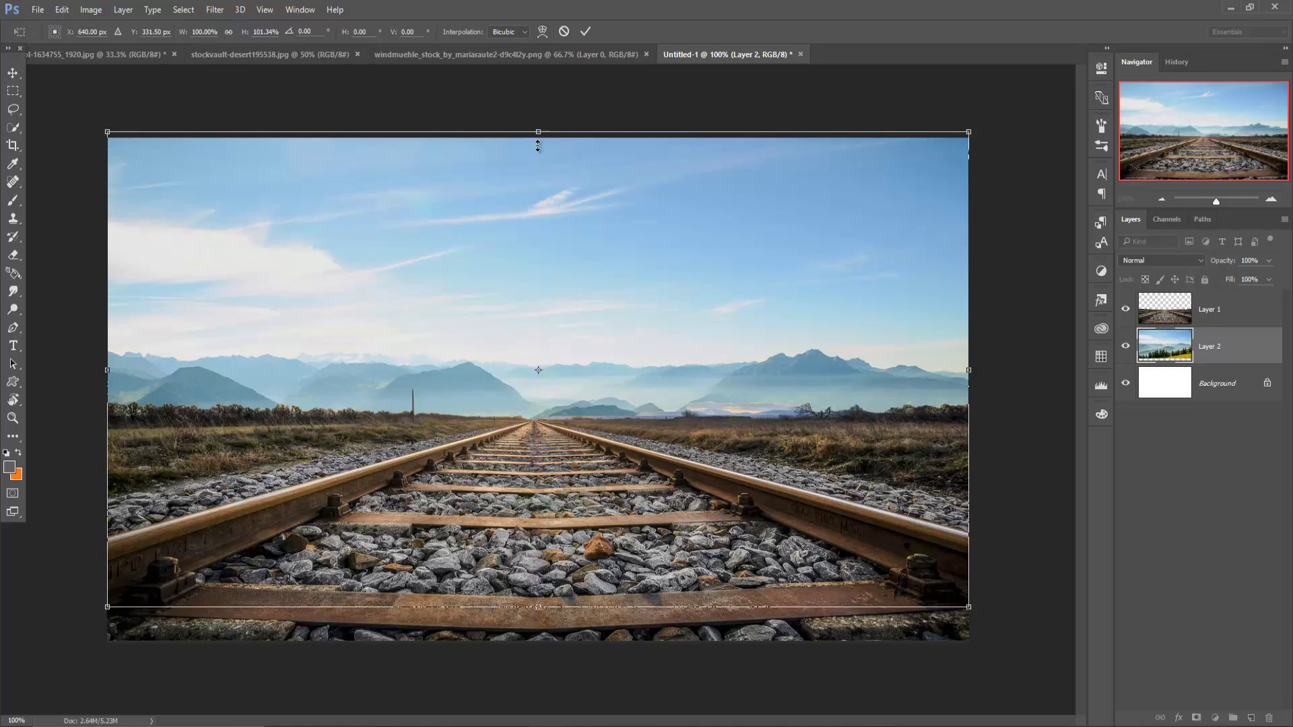
pyautogui.click(583, 32)
pyautogui.click(1232, 324)
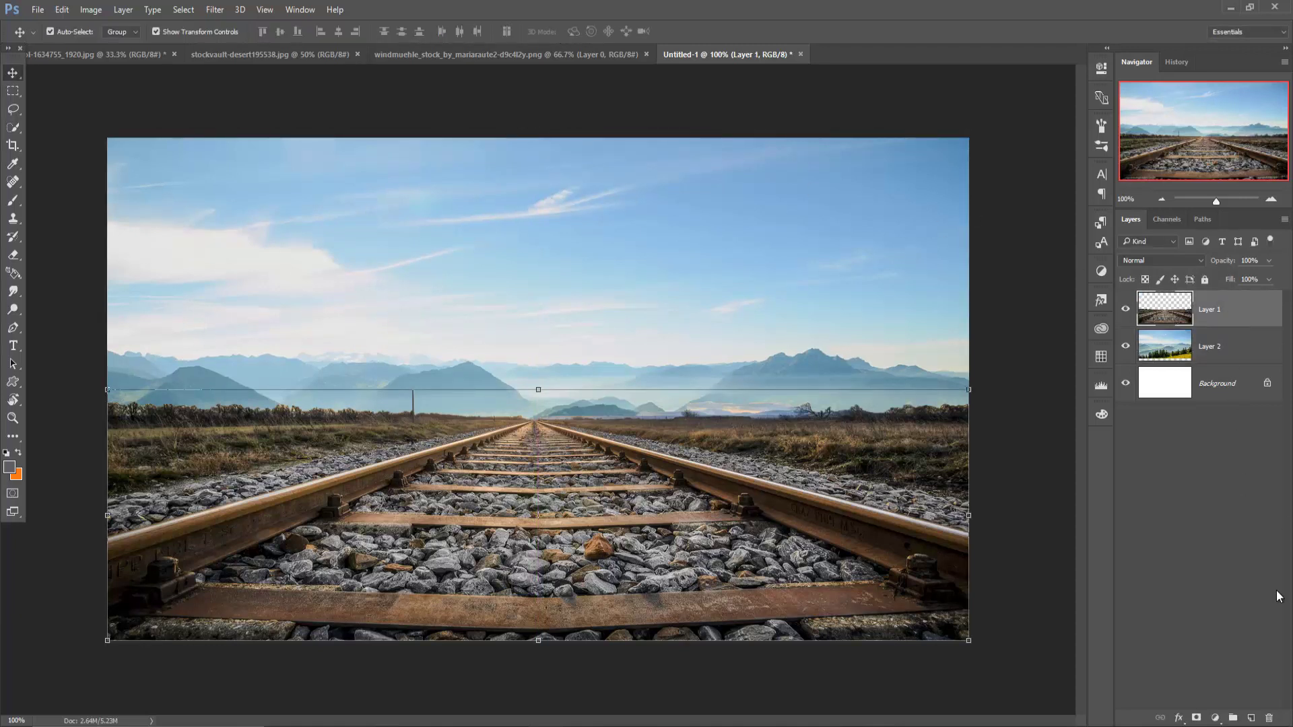
# Mask Layer 1 and paint black at 45% opacity along the horizon, hiding the pole
pyautogui.click(1197, 718)
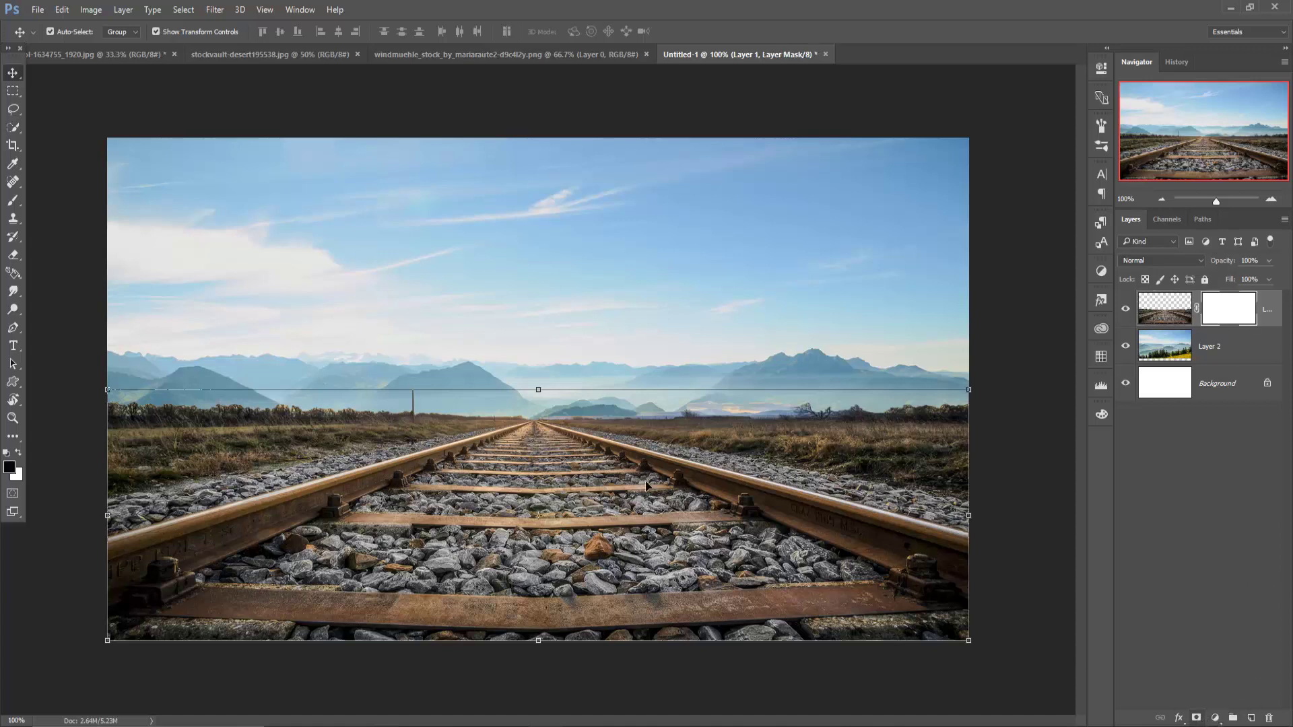
pyautogui.click(10, 208)
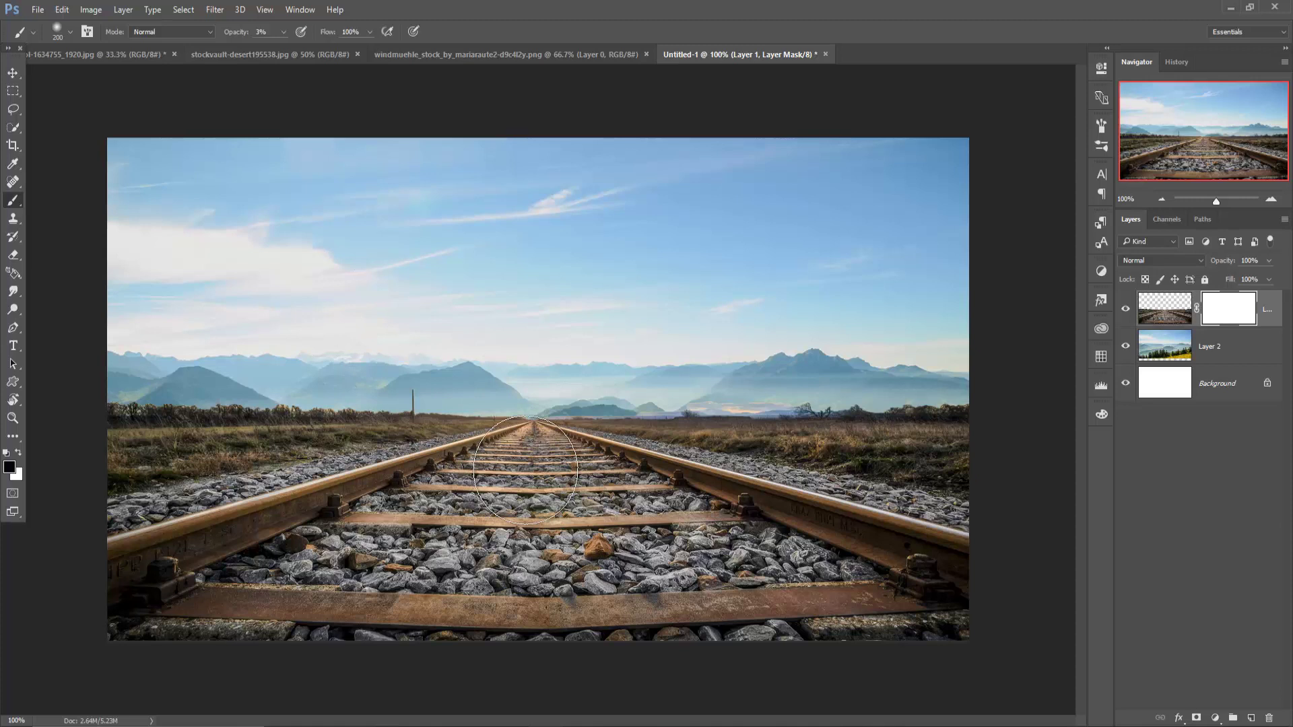
pyautogui.press('[')
pyautogui.press('[')
pyautogui.press('[')
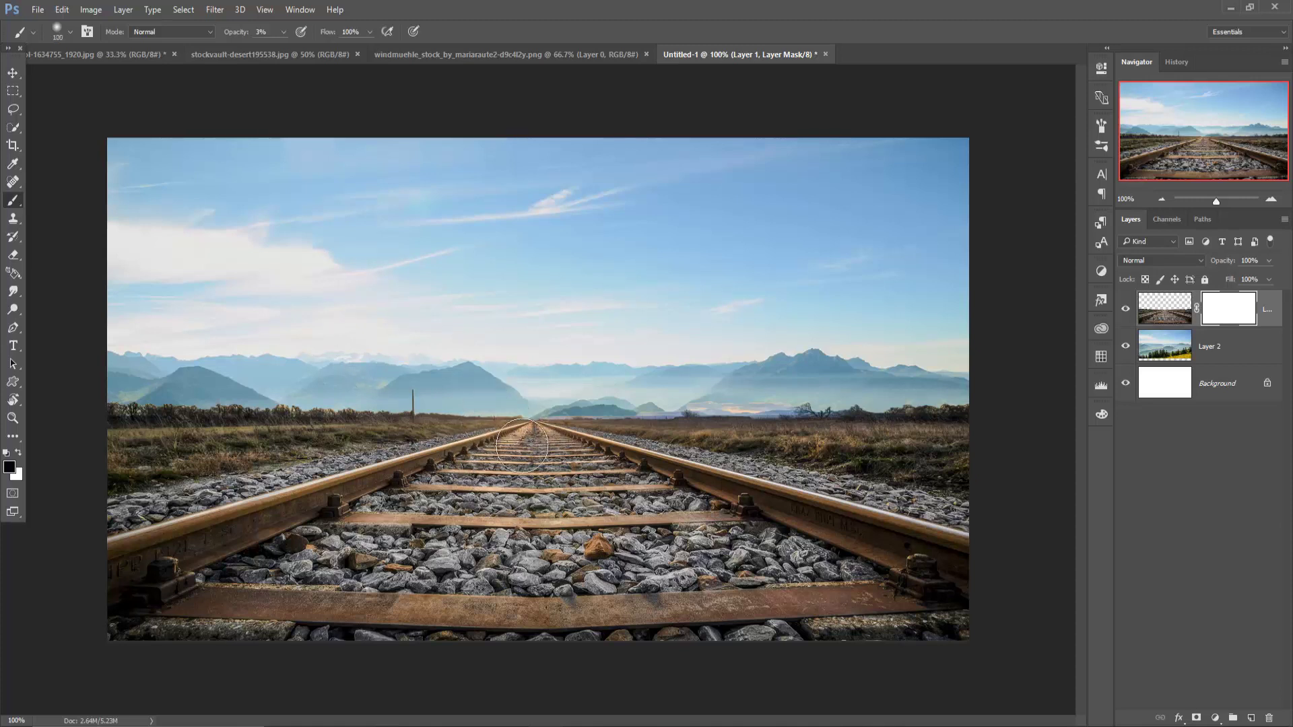
pyautogui.click(283, 32)
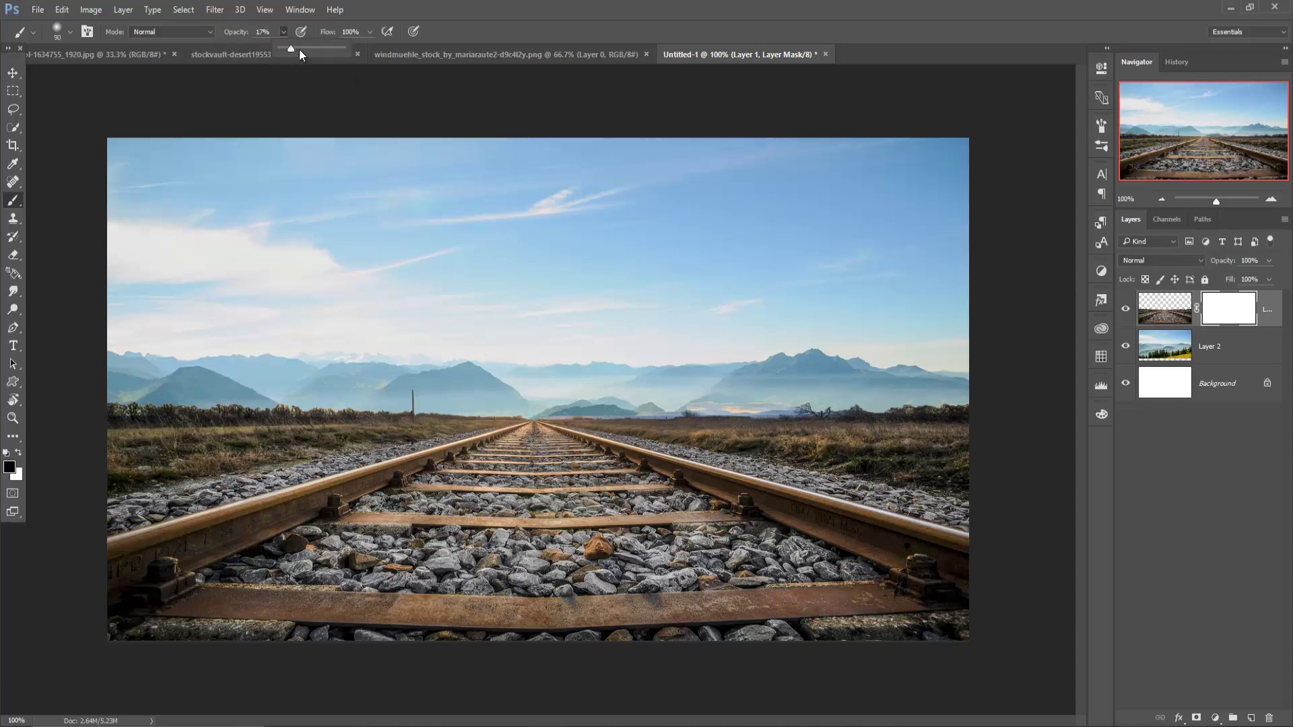
pyautogui.click(118, 398)
pyautogui.moveTo(169, 396)
pyautogui.mouseDown()
pyautogui.moveTo(125, 396)
pyautogui.moveTo(231, 400)
pyautogui.mouseUp()
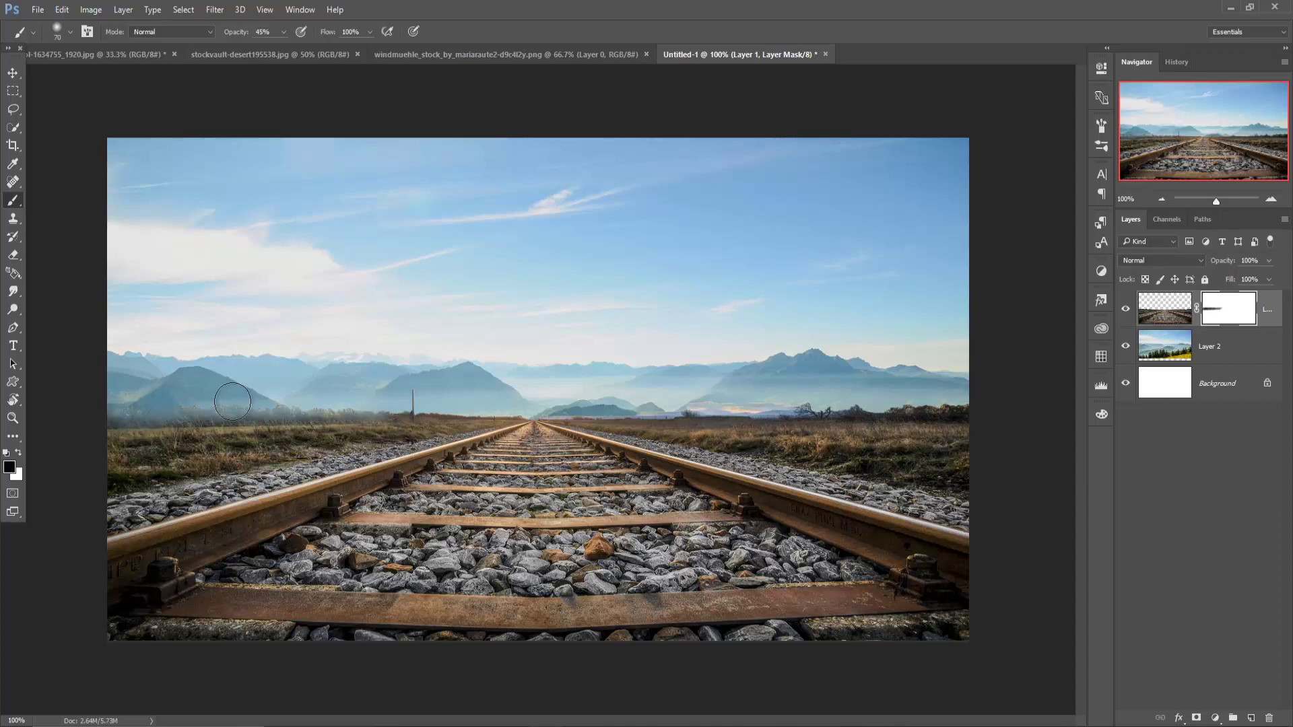
pyautogui.moveTo(230, 399)
pyautogui.mouseDown()
pyautogui.moveTo(1045, 401)
pyautogui.moveTo(954, 399)
pyautogui.mouseUp()
pyautogui.hotkey('ctrl', 'alt', 'z')
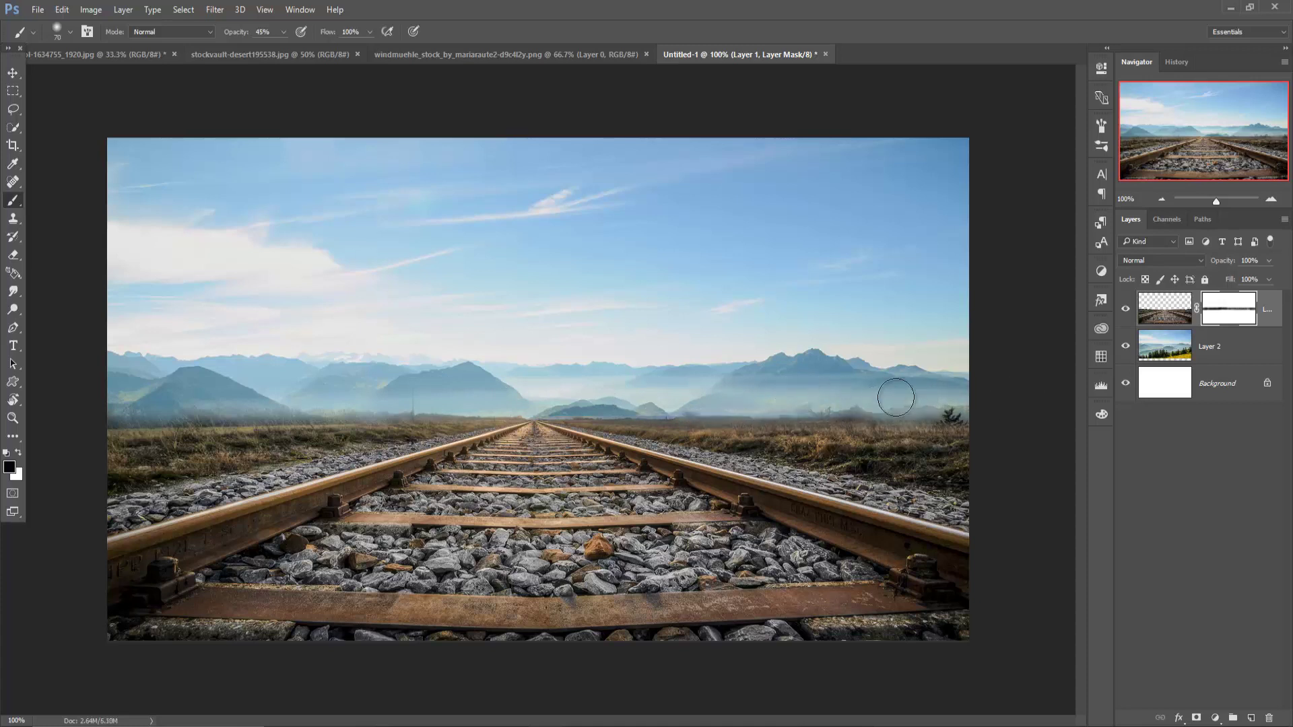
pyautogui.hotkey('ctrl', 'alt', 'z')
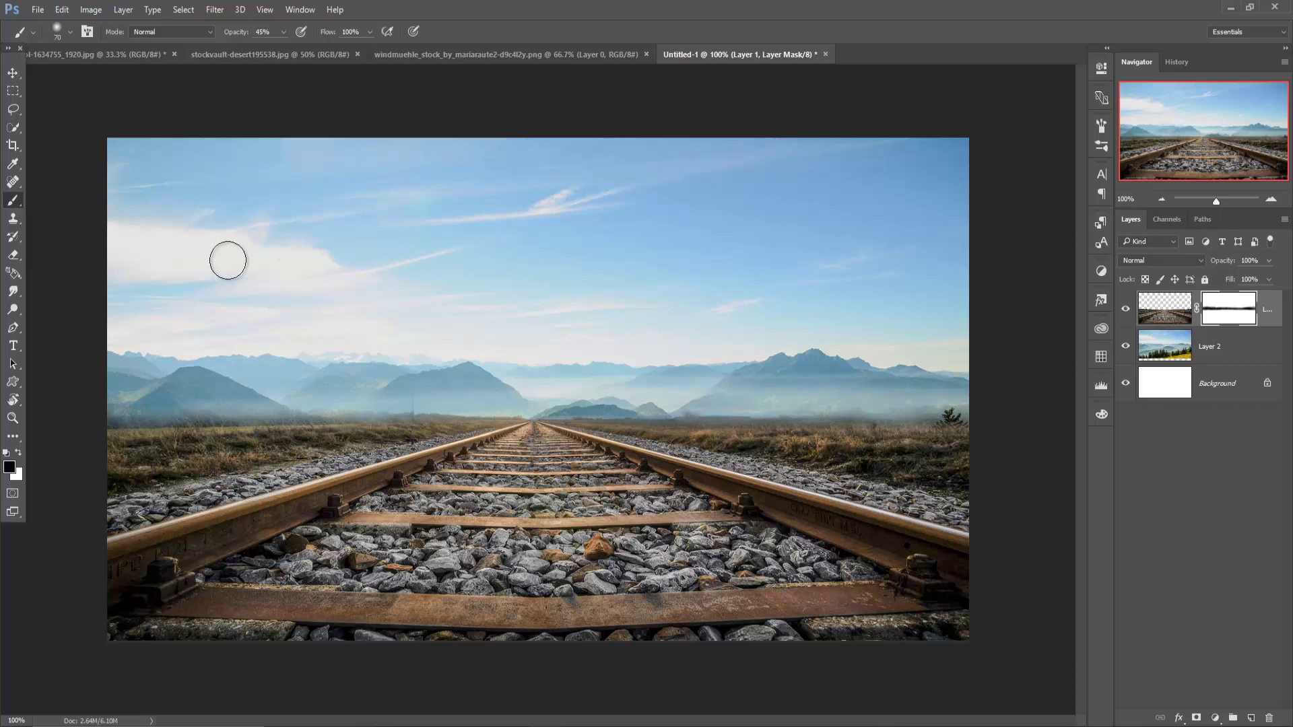
pyautogui.click(13, 74)
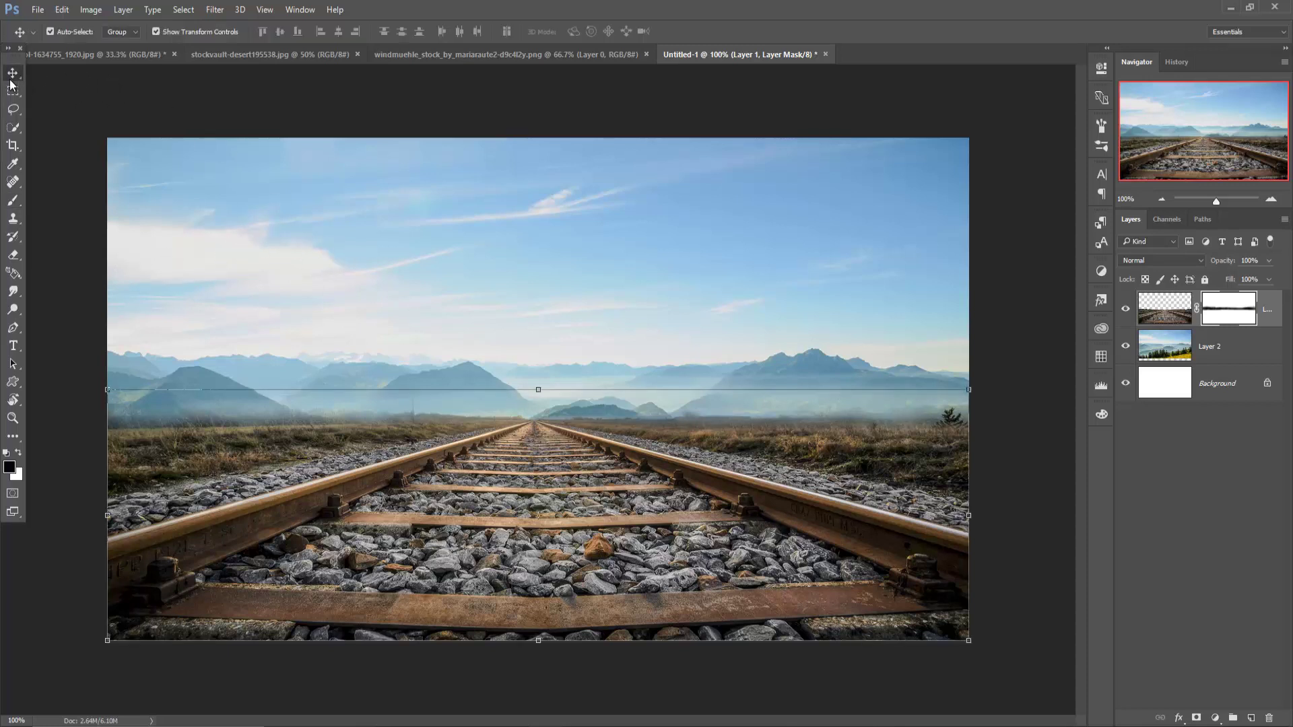
# Adjust the mountain layer's height and position with Free Transform and apply it
pyautogui.click(733, 351)
pyautogui.moveTo(542, 141); pyautogui.dragTo(538, 97)
pyautogui.moveTo(542, 369); pyautogui.dragTo(560, 353)
pyautogui.moveTo(538, 94); pyautogui.dragTo(543, 138)
pyautogui.moveTo(536, 343); pyautogui.dragTo(537, 334)
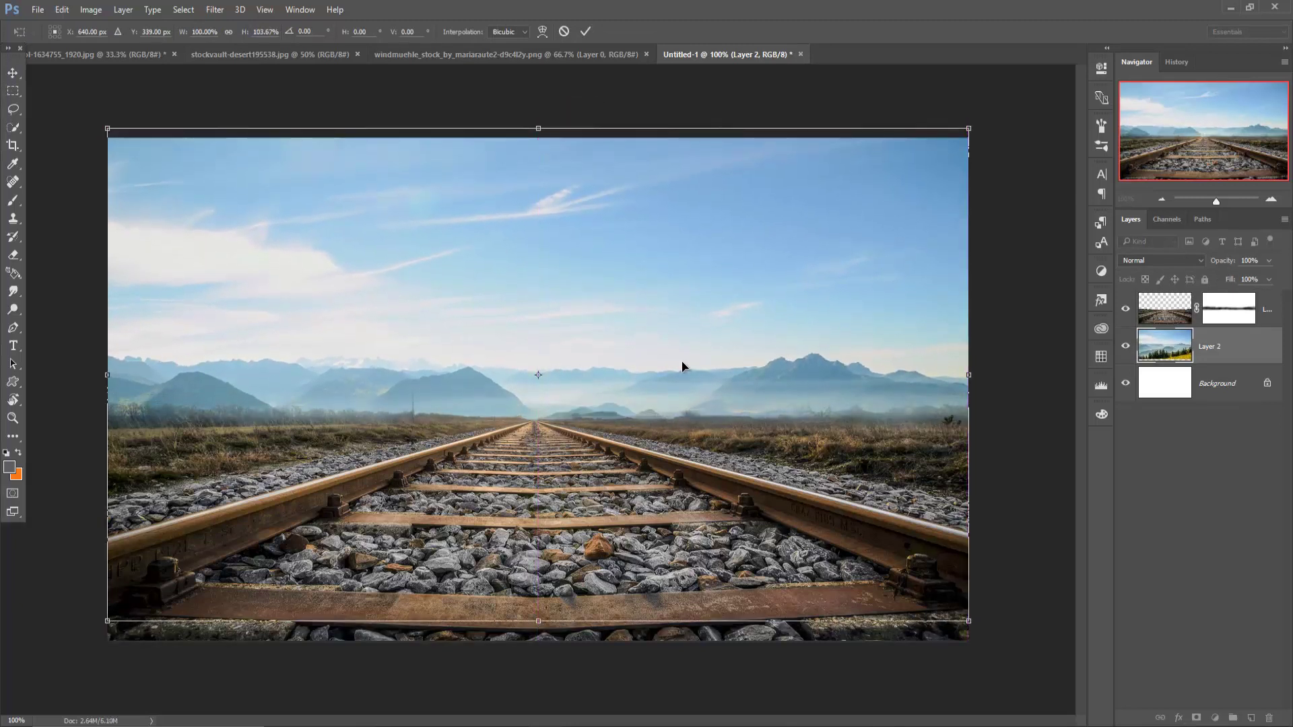
pyautogui.moveTo(537, 130); pyautogui.dragTo(547, 285)
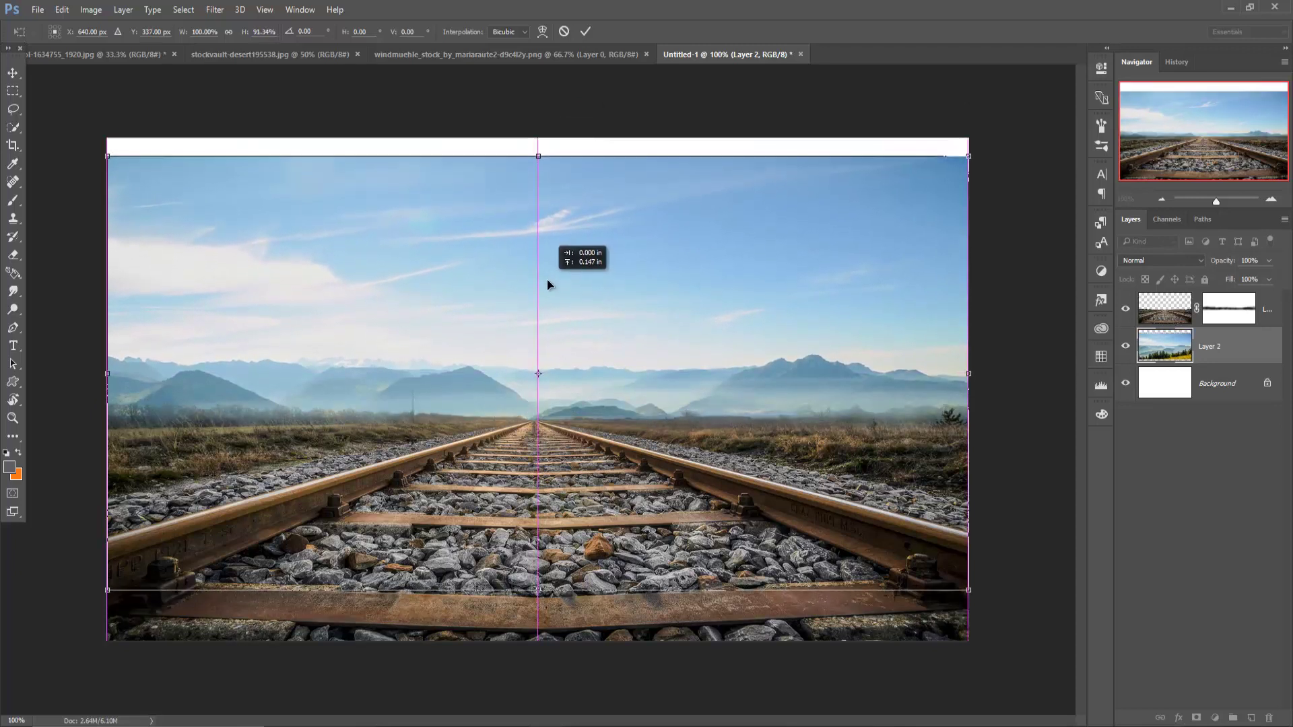
pyautogui.moveTo(548, 281); pyautogui.dragTo(549, 286)
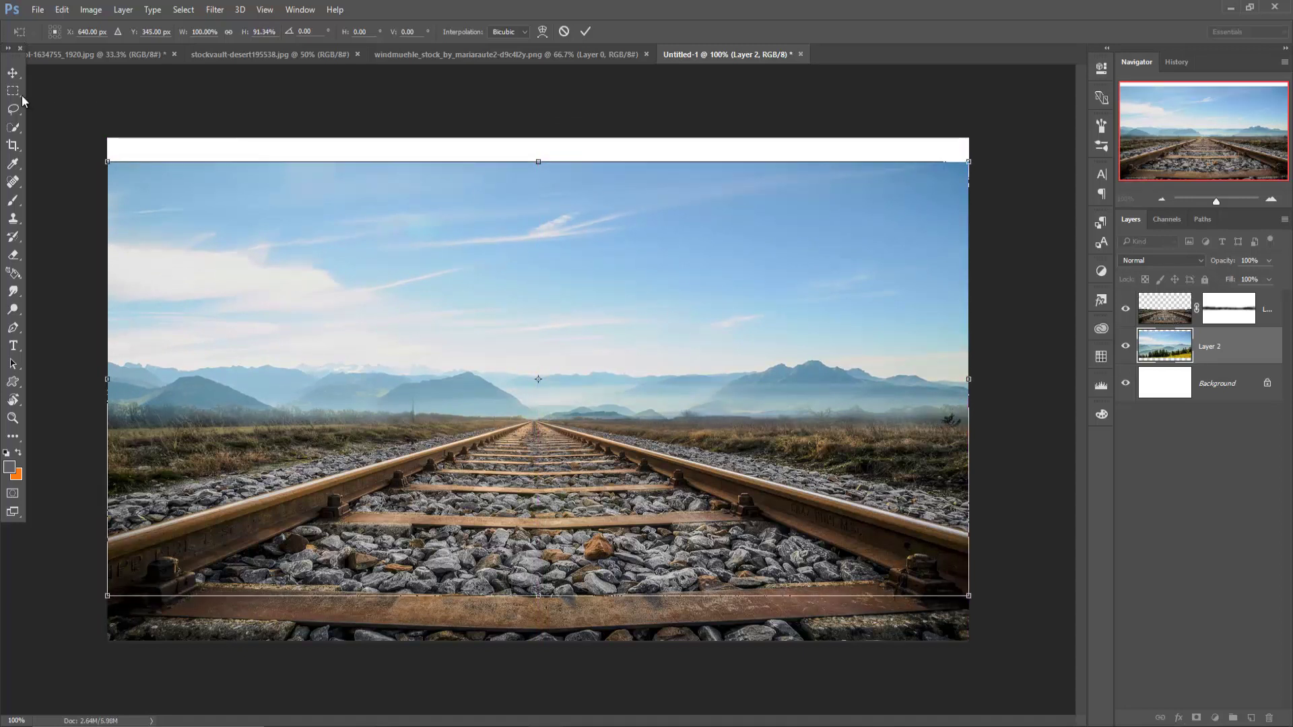
pyautogui.click(14, 92)
pyautogui.click(580, 280)
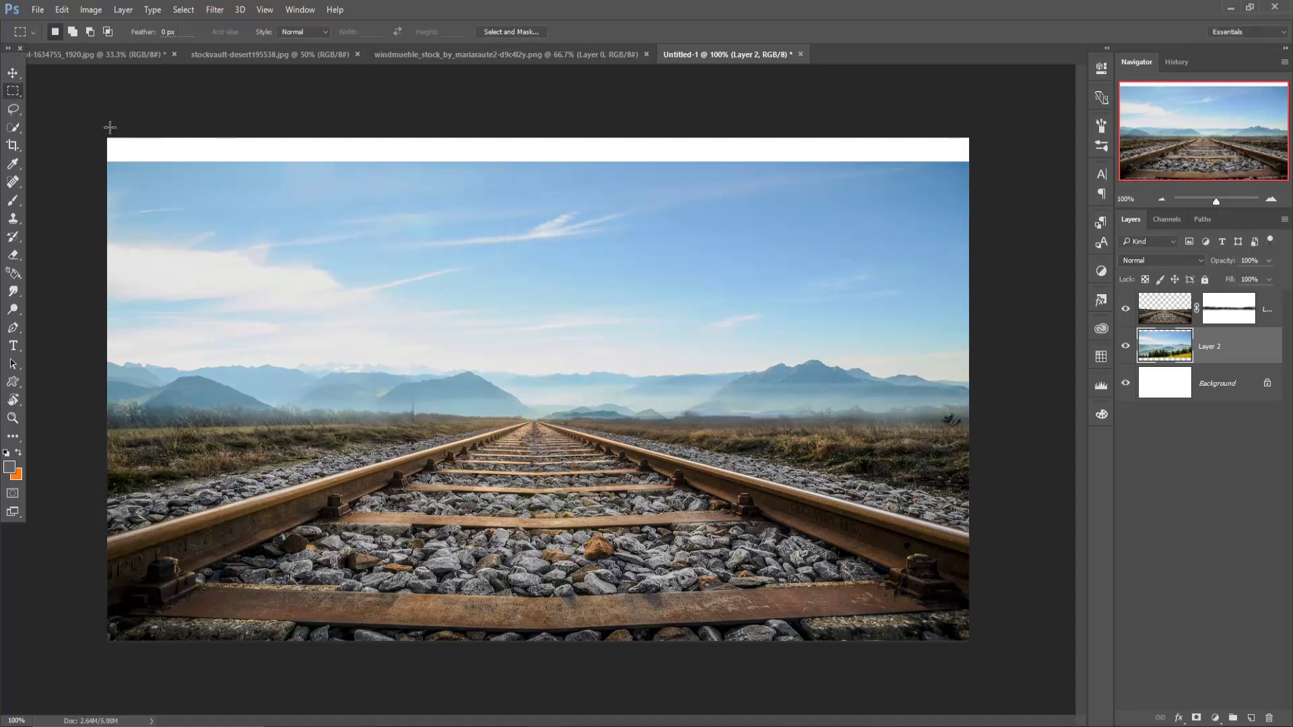
# Content-Aware Fill a marquee over the top white strip, then deselect
pyautogui.moveTo(110, 128); pyautogui.dragTo(997, 163)
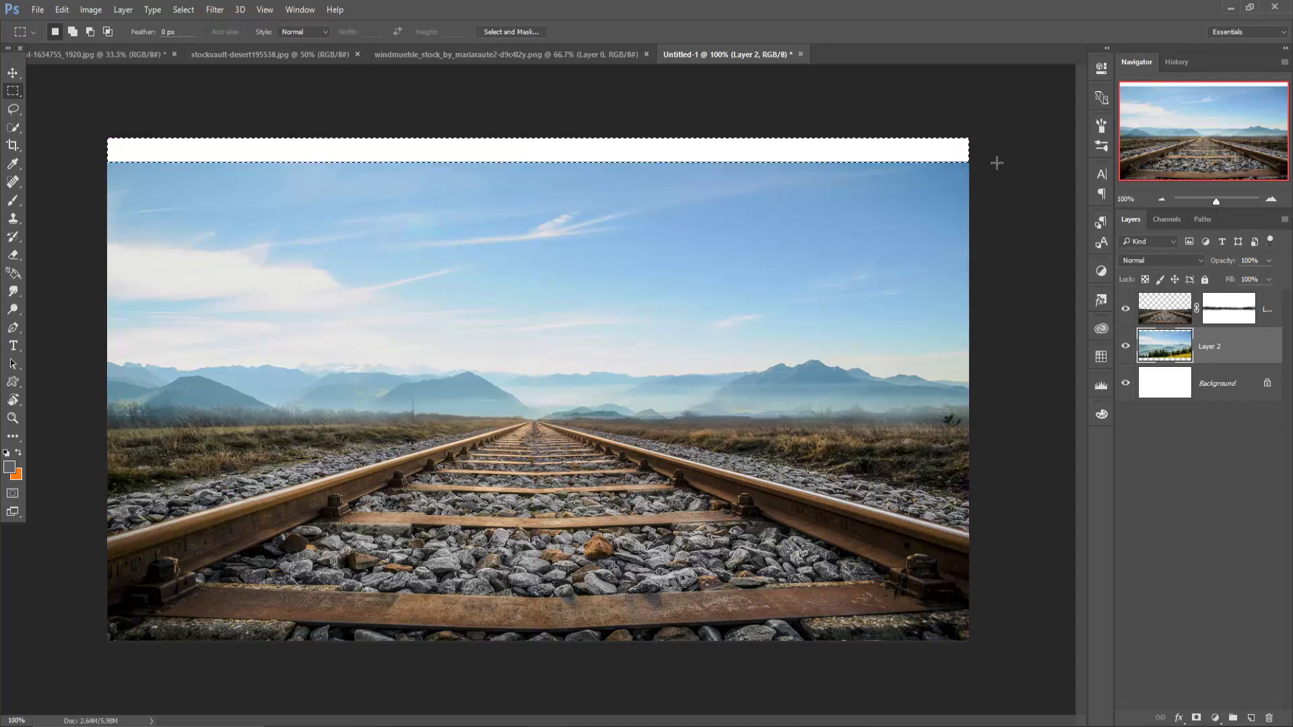
pyautogui.click(61, 9)
pyautogui.click(87, 210)
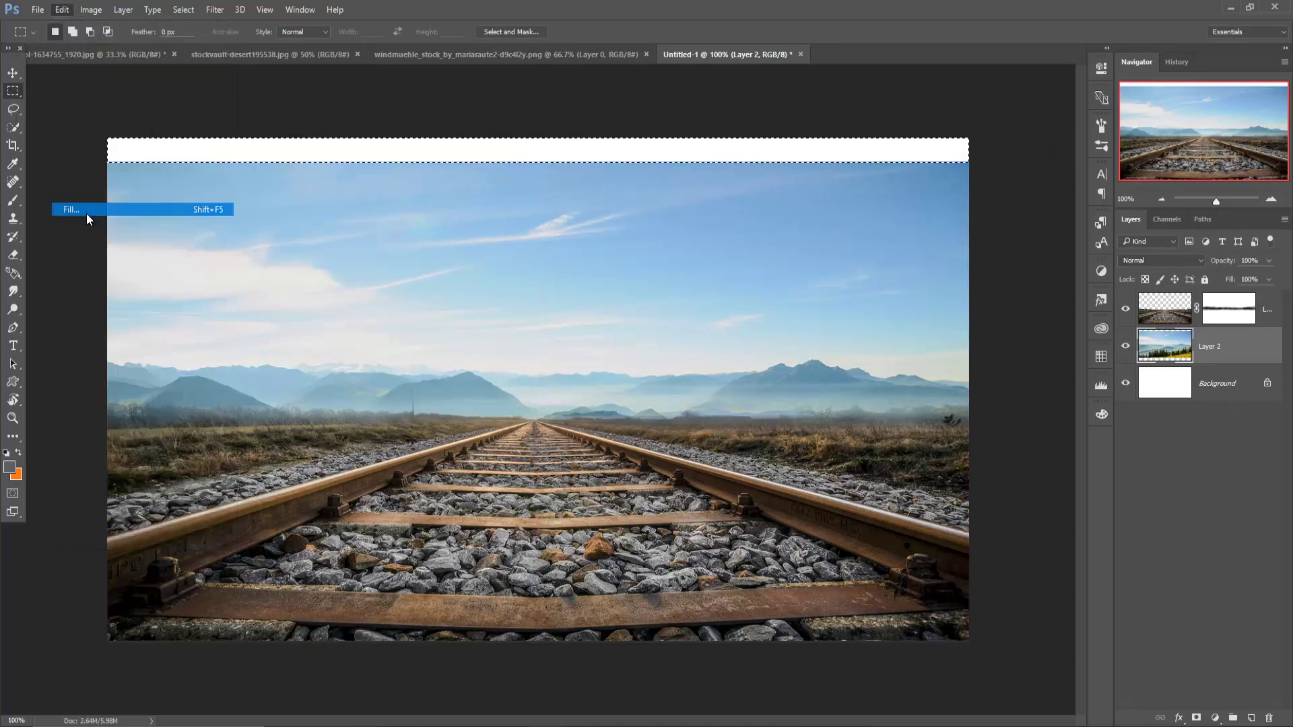
pyautogui.click(960, 188)
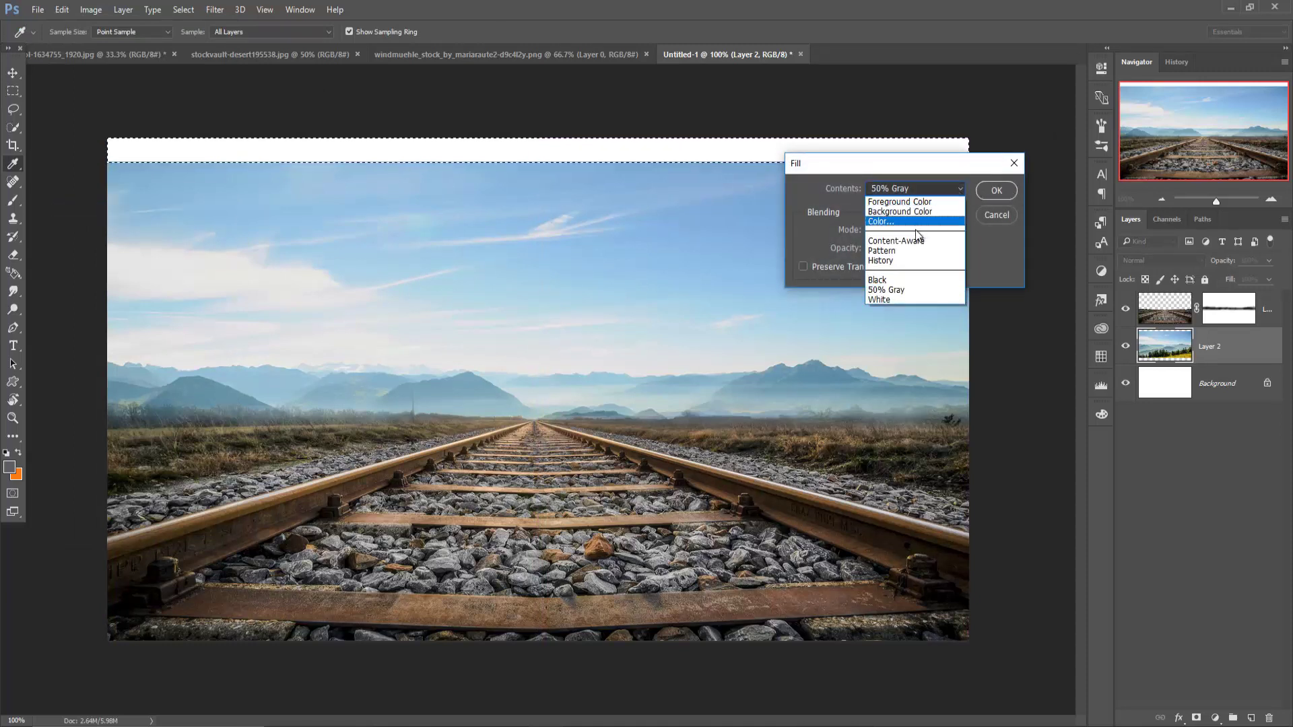
pyautogui.click(896, 240)
pyautogui.click(997, 191)
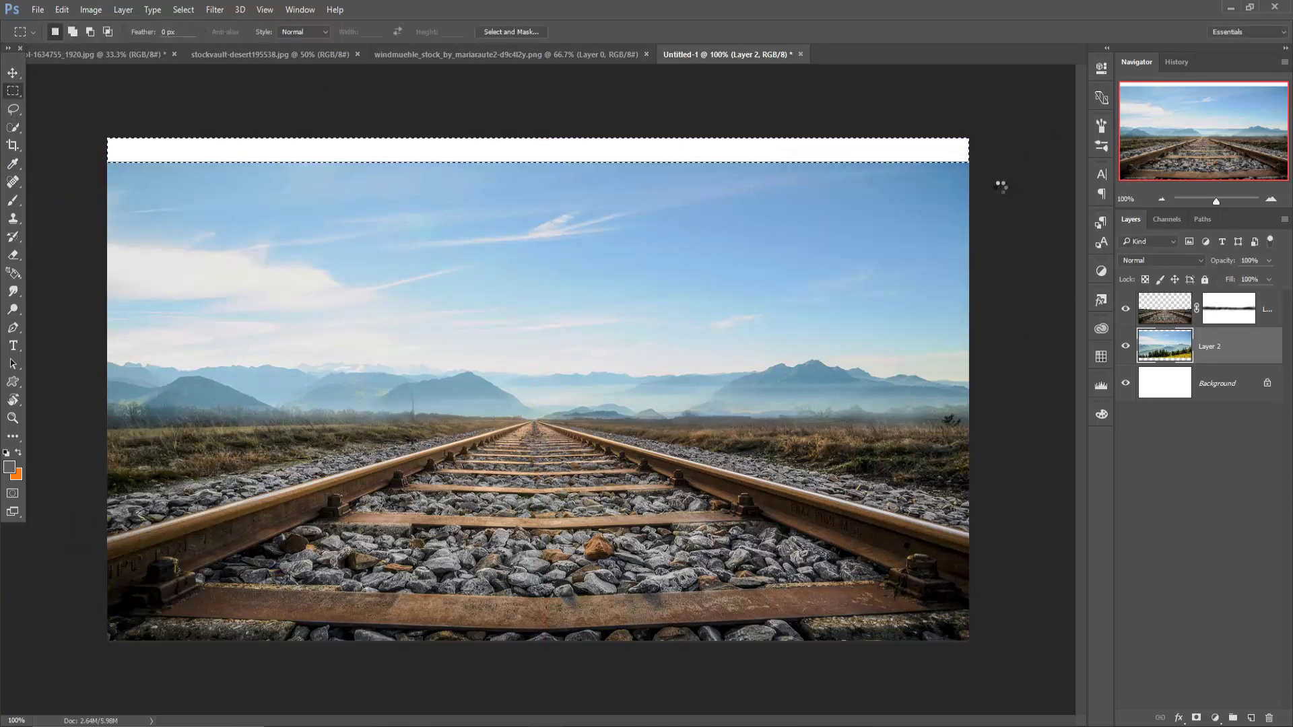
pyautogui.click(197, 12)
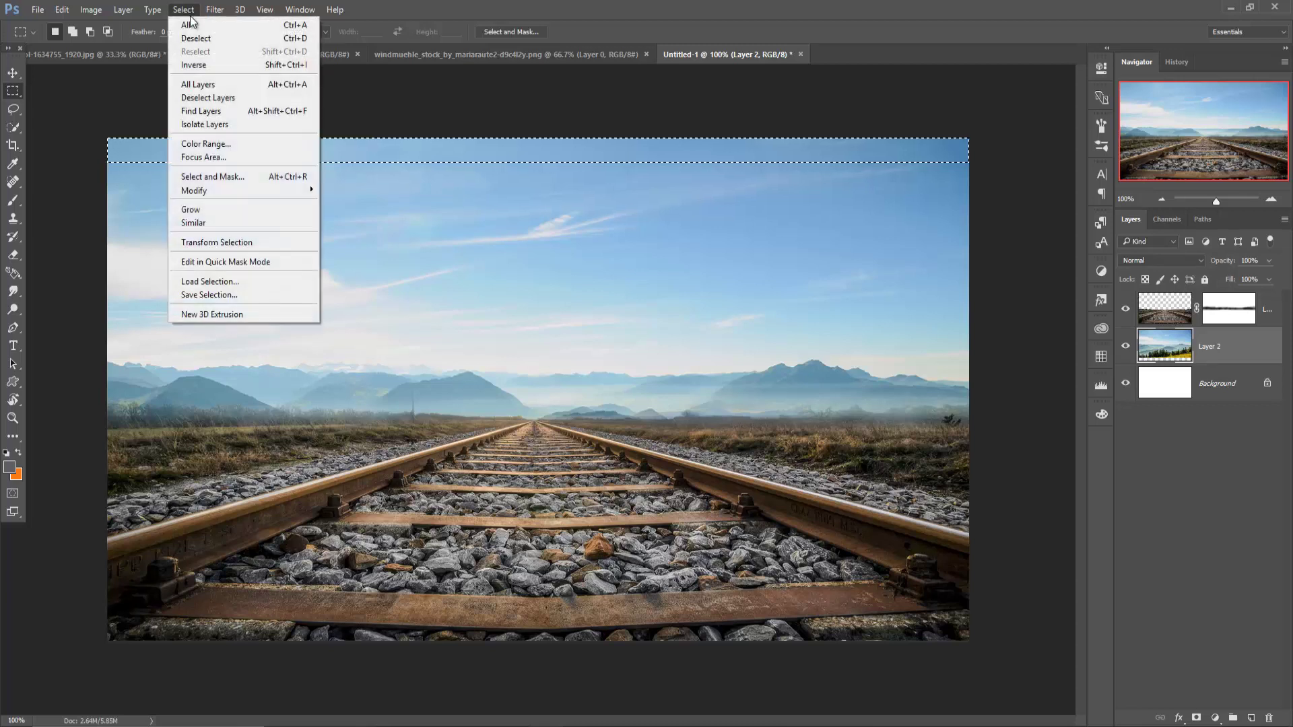
pyautogui.click(195, 35)
pyautogui.click(14, 72)
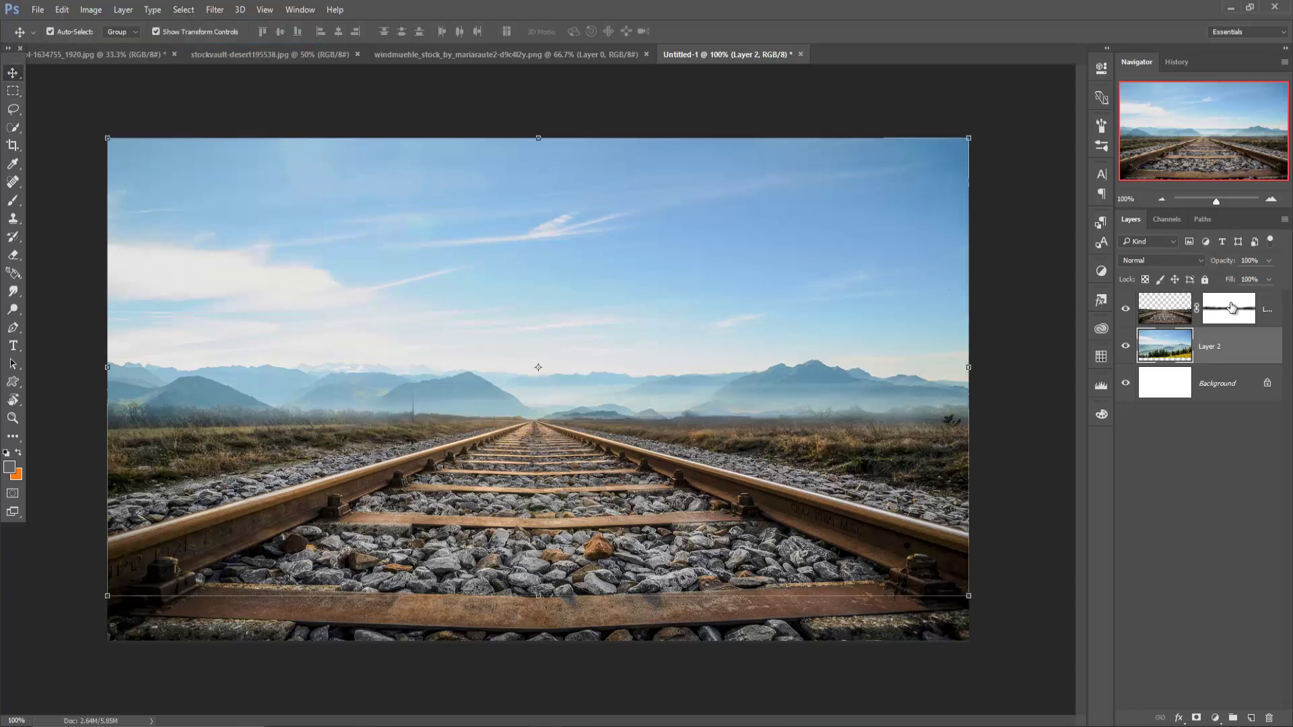
# Bring the traced boy in as Layer 3, scaled to about 32% and standing between the rails
pyautogui.click(1267, 312)
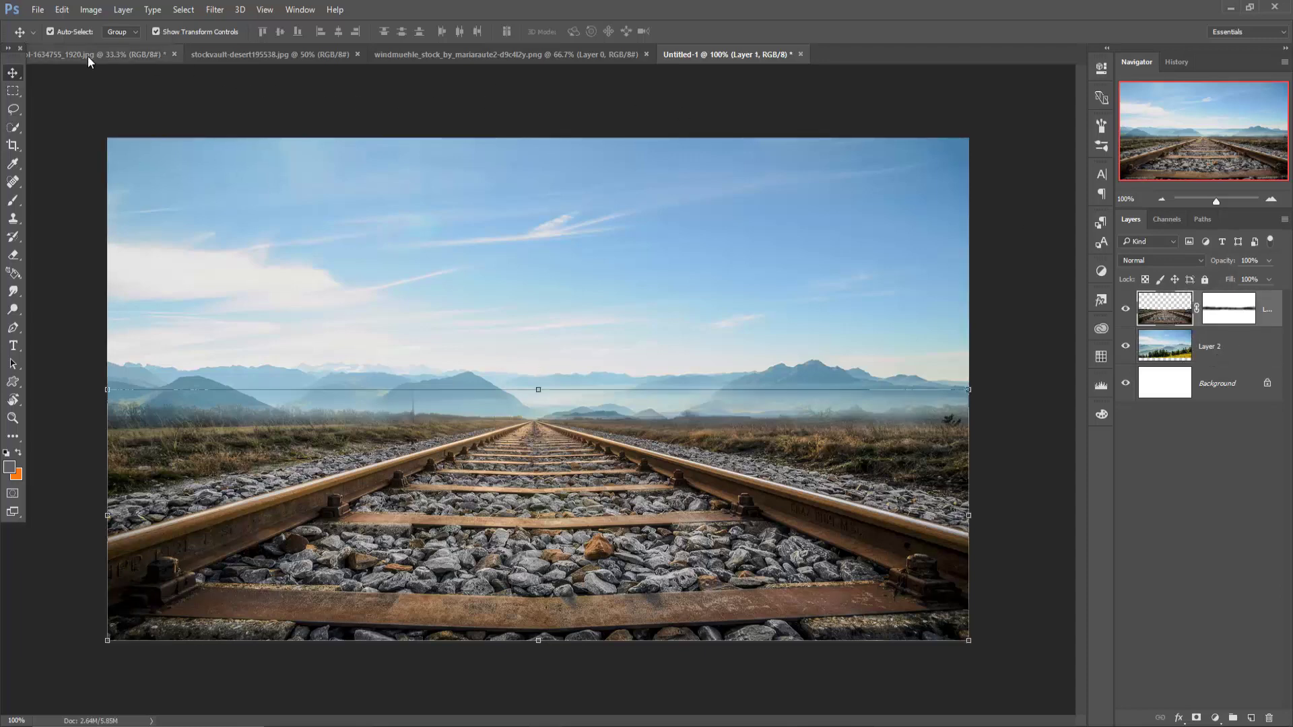
pyautogui.moveTo(87, 54)
pyautogui.mouseDown()
pyautogui.moveTo(87, 86)
pyautogui.moveTo(1048, 429)
pyautogui.moveTo(687, 424)
pyautogui.mouseUp()
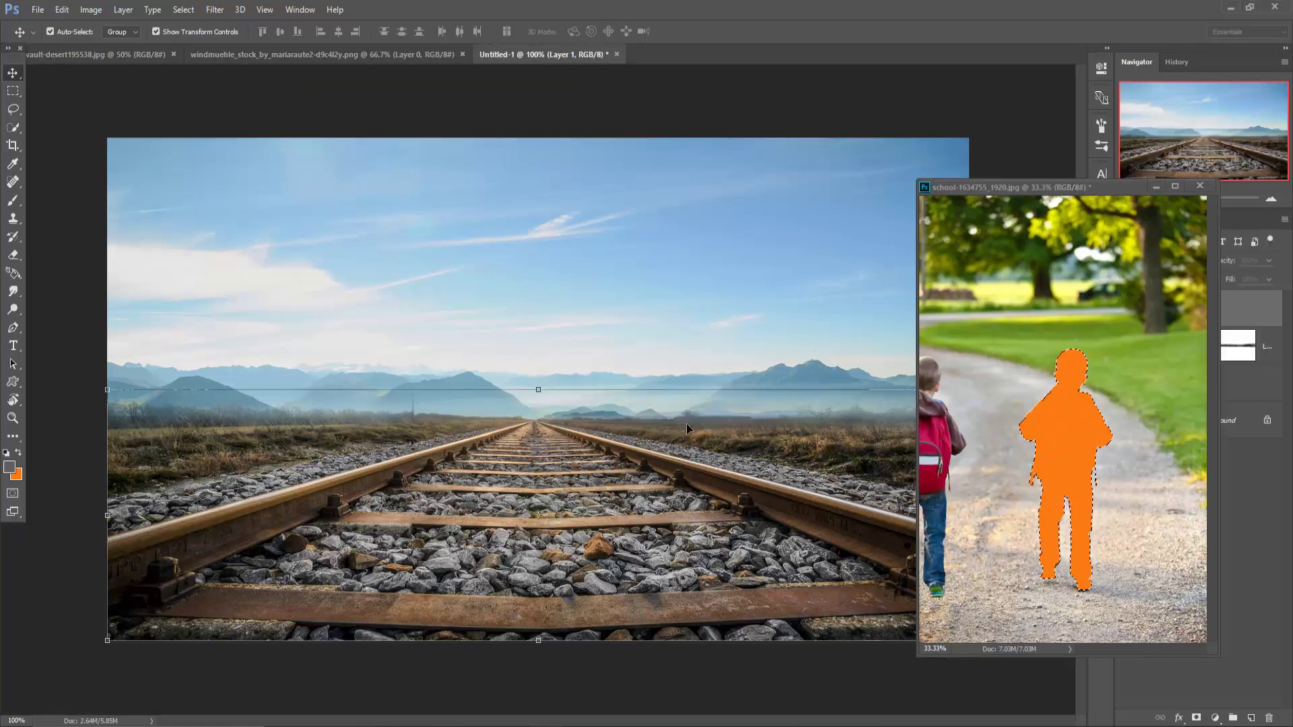
pyautogui.click(1158, 187)
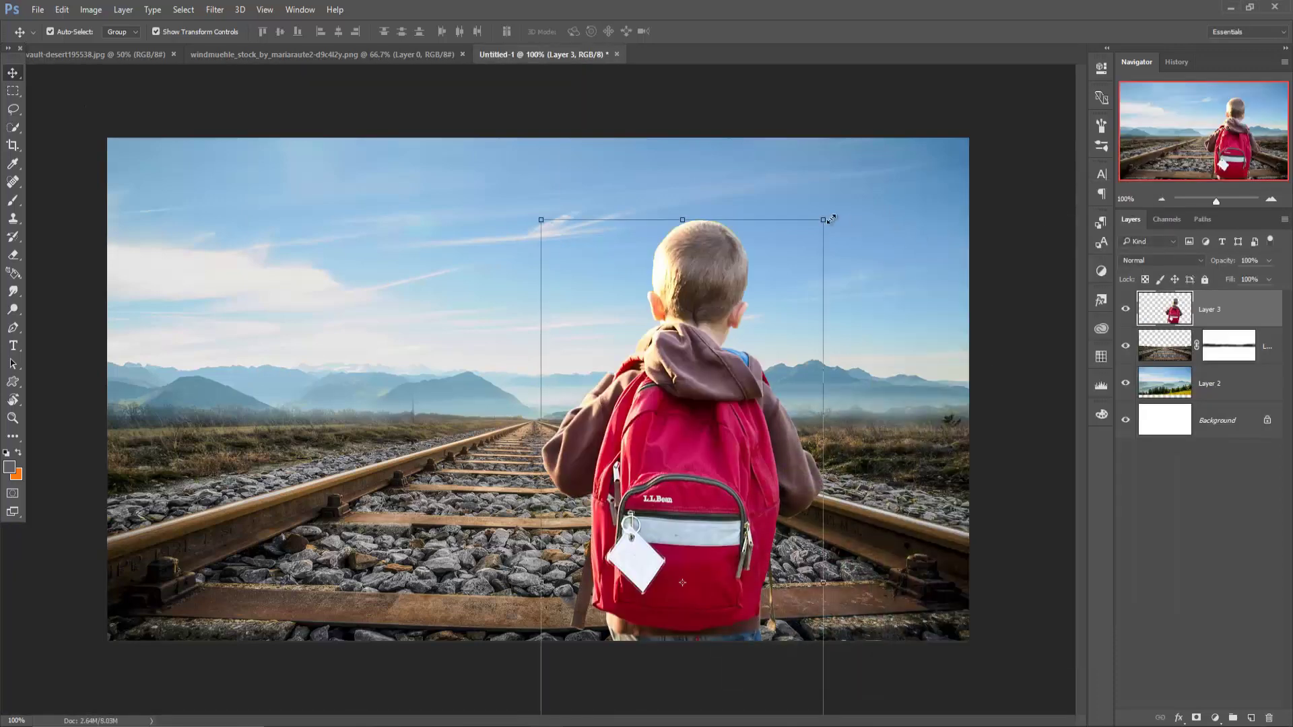
pyautogui.moveTo(823, 221); pyautogui.dragTo(759, 384)
pyautogui.moveTo(682, 475)
pyautogui.mouseDown()
pyautogui.moveTo(522, 327)
pyautogui.moveTo(544, 288)
pyautogui.mouseUp()
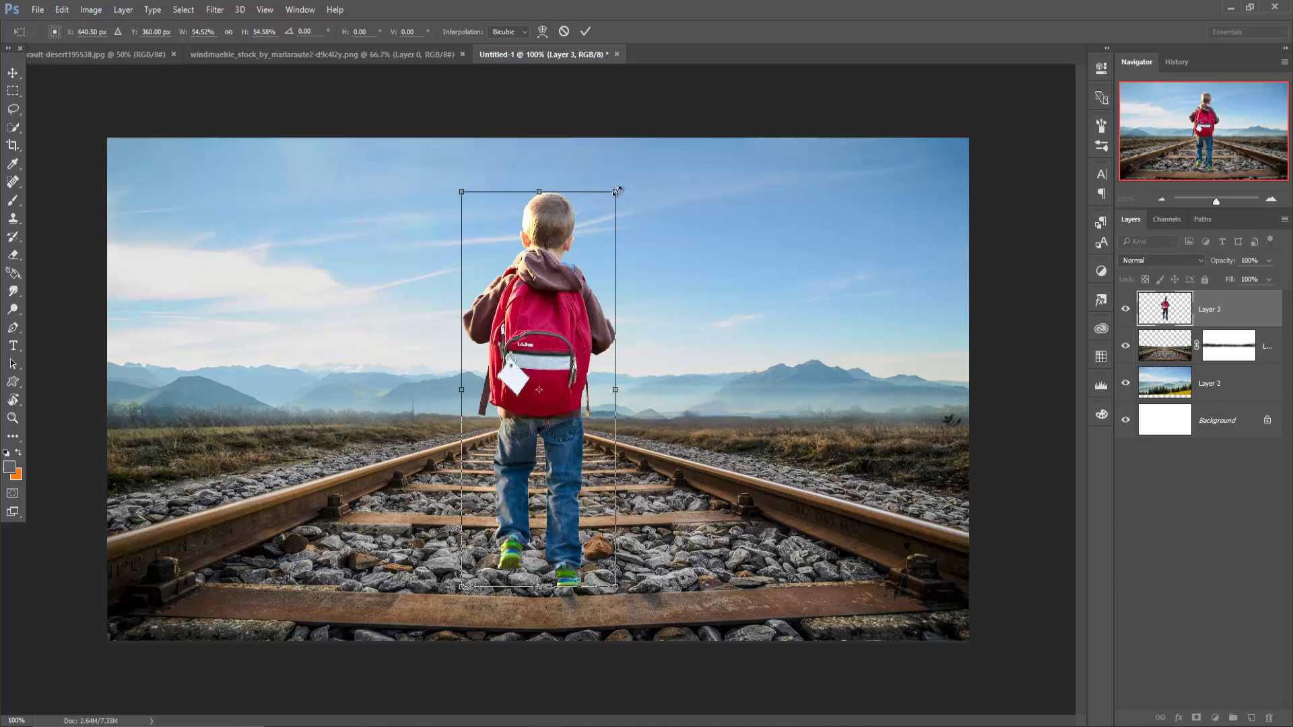
pyautogui.moveTo(618, 190); pyautogui.dragTo(591, 251)
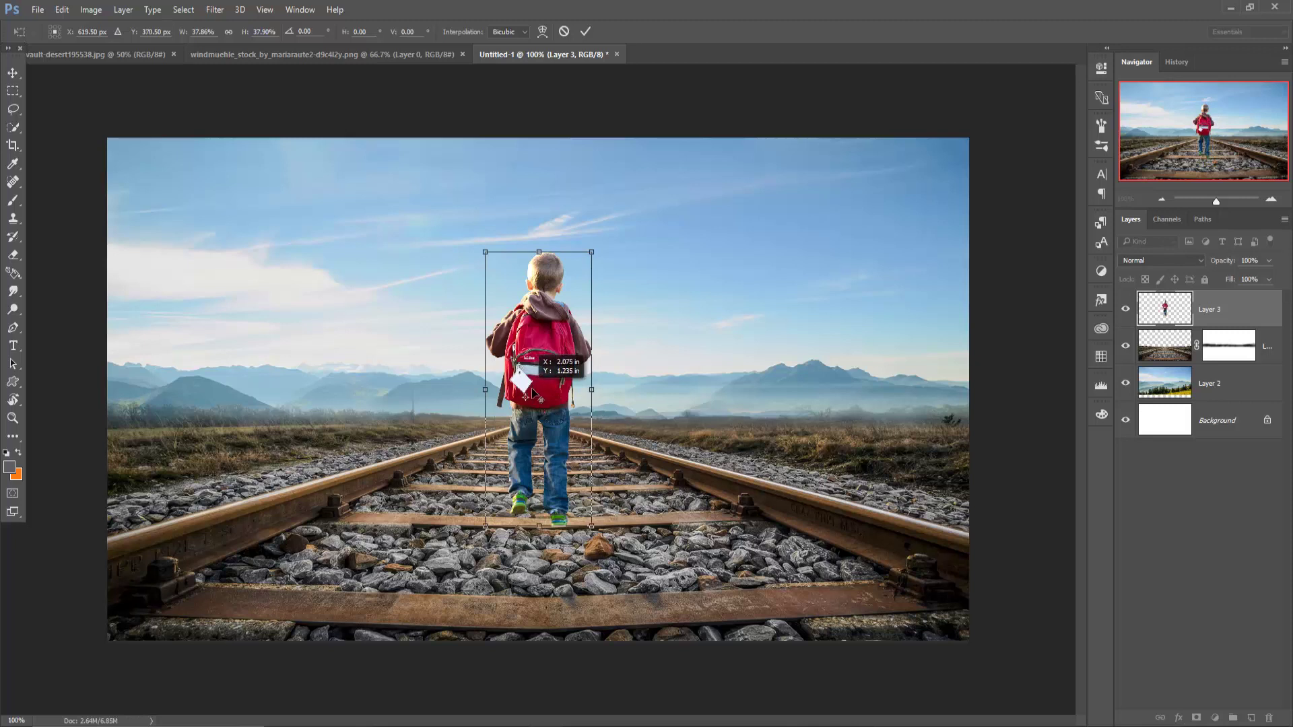
pyautogui.moveTo(534, 385); pyautogui.dragTo(530, 375)
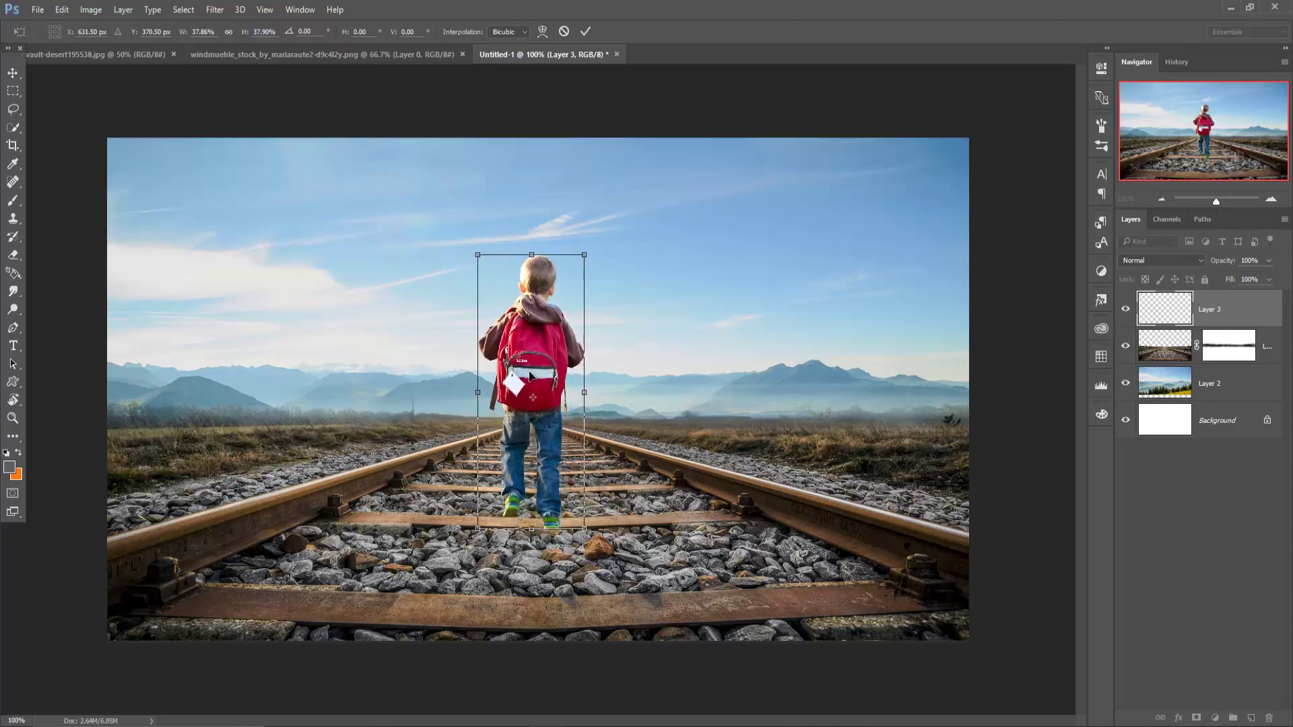
pyautogui.moveTo(582, 255); pyautogui.dragTo(576, 275)
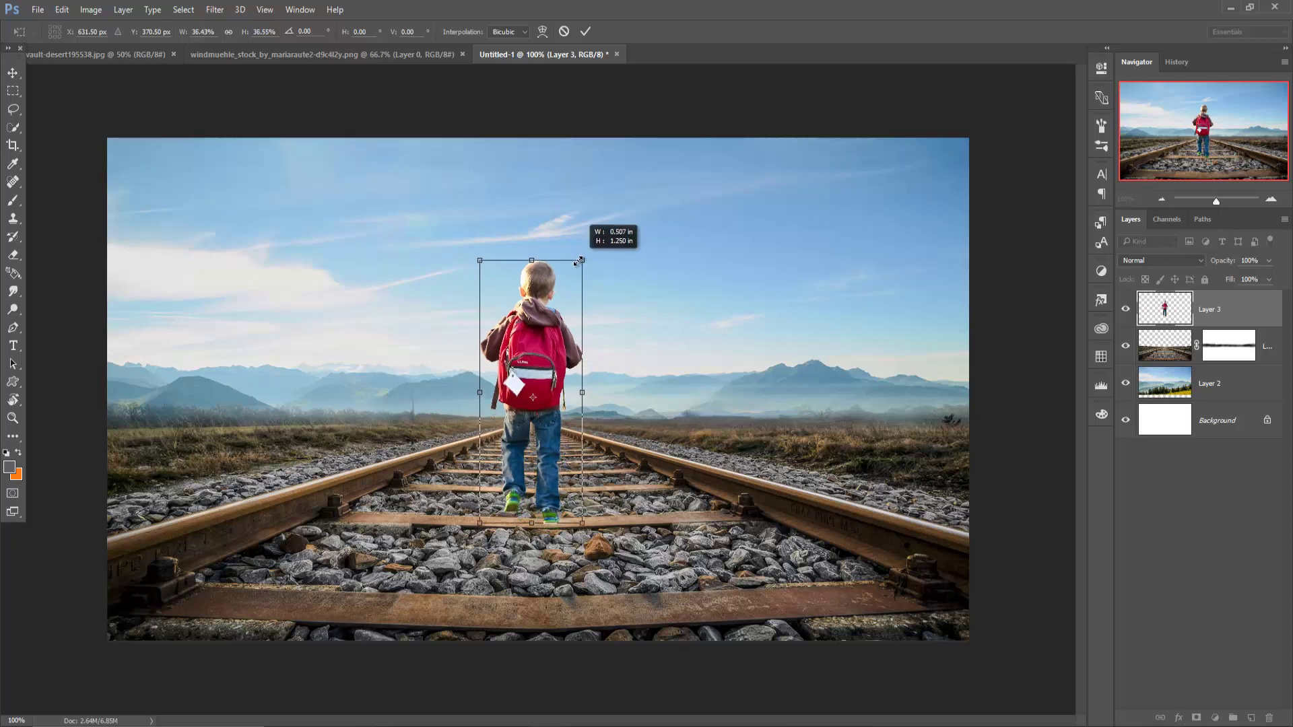
pyautogui.moveTo(542, 377); pyautogui.dragTo(544, 392)
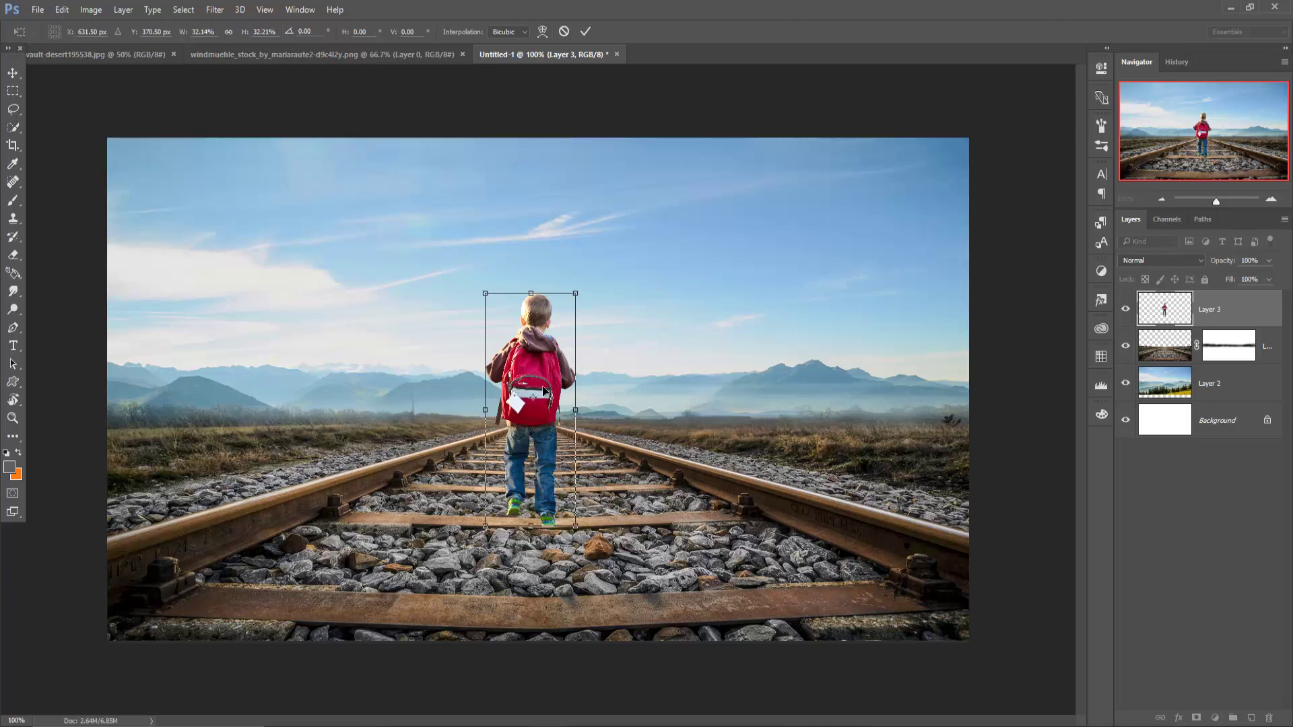
pyautogui.click(585, 32)
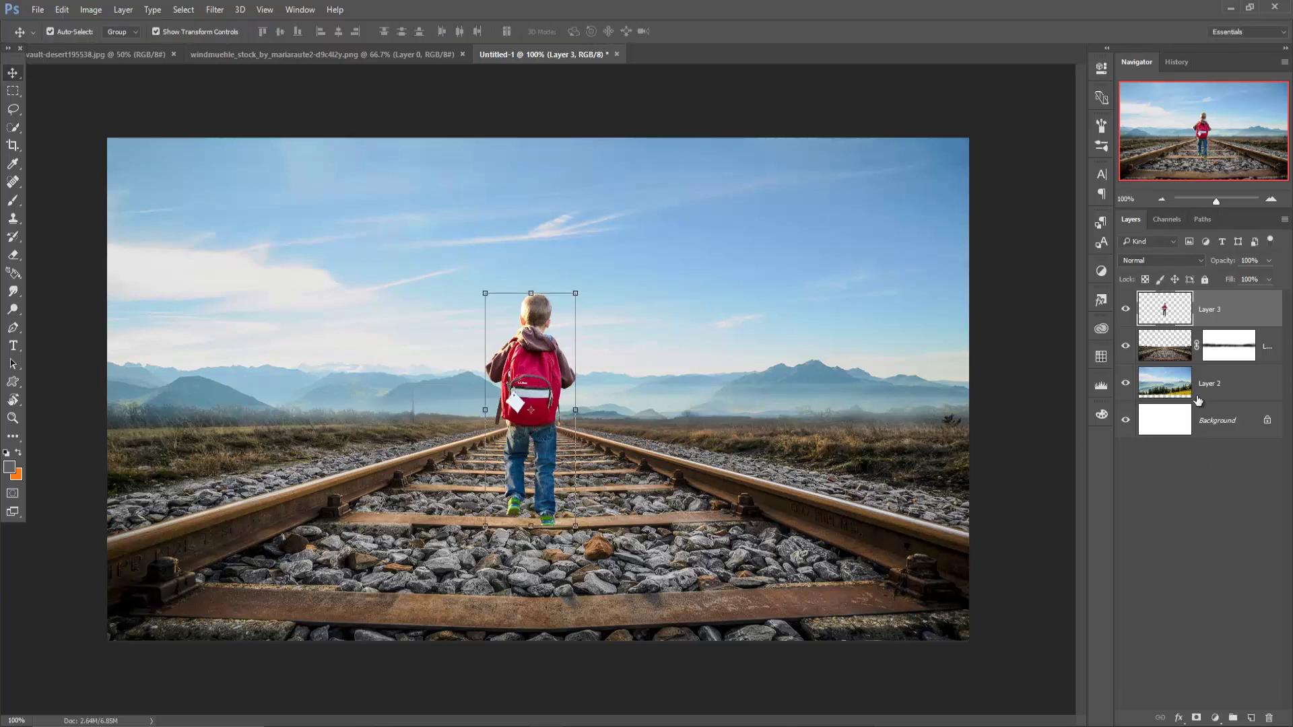
pyautogui.click(1171, 357)
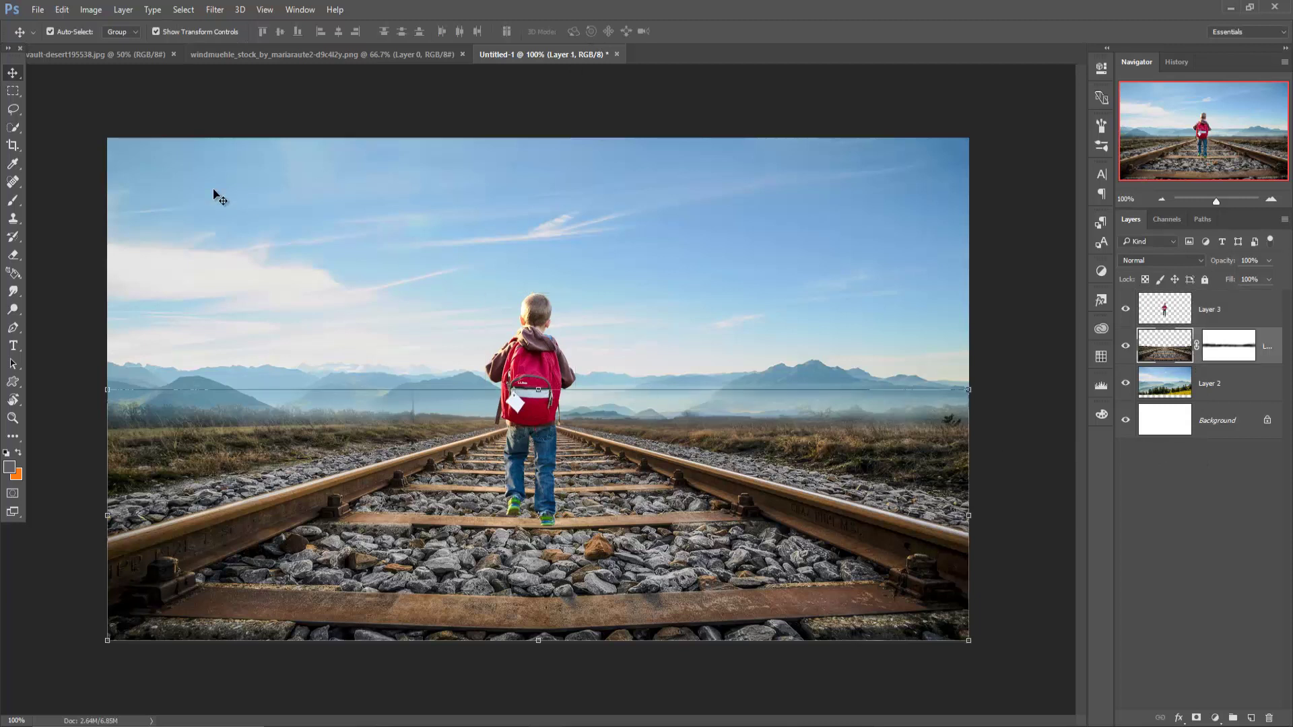
# Apply a Camera Raw Filter to the railway track layer with Vibrance -11 and Saturation -11
pyautogui.click(210, 10)
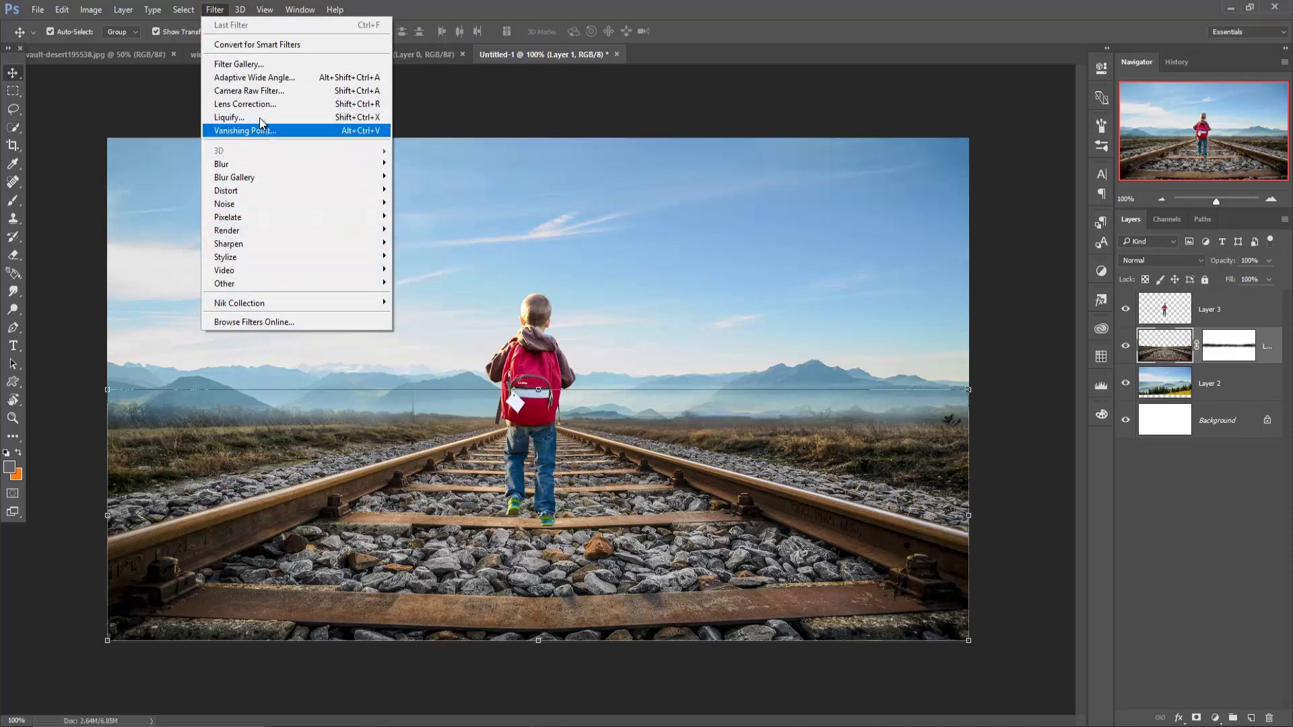
pyautogui.click(259, 93)
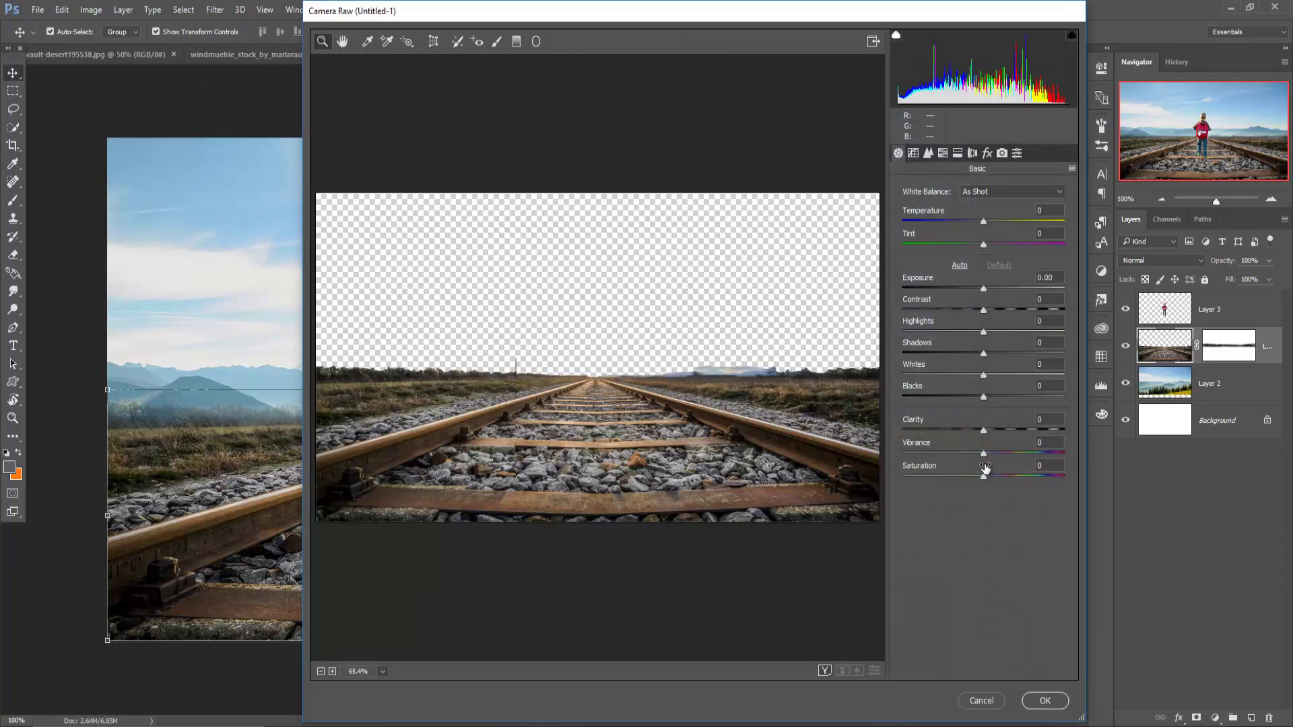
pyautogui.moveTo(983, 456); pyautogui.dragTo(976, 456)
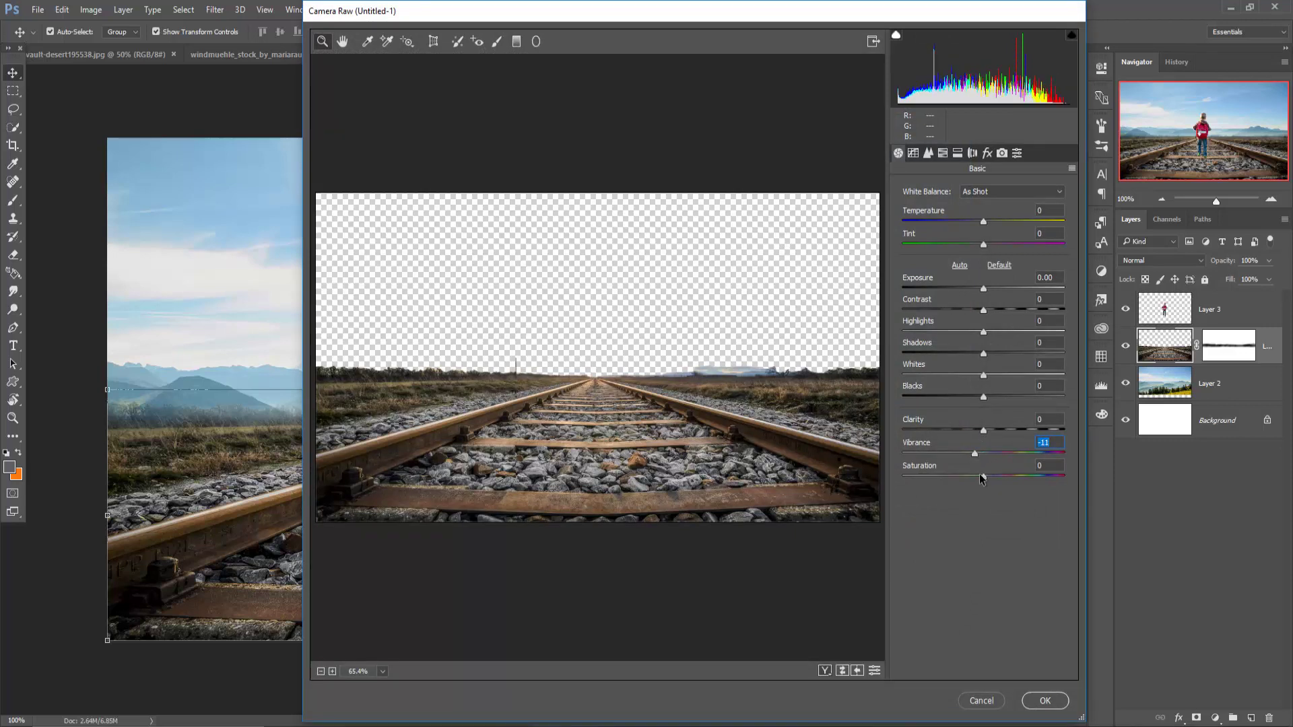
pyautogui.moveTo(981, 477); pyautogui.dragTo(975, 476)
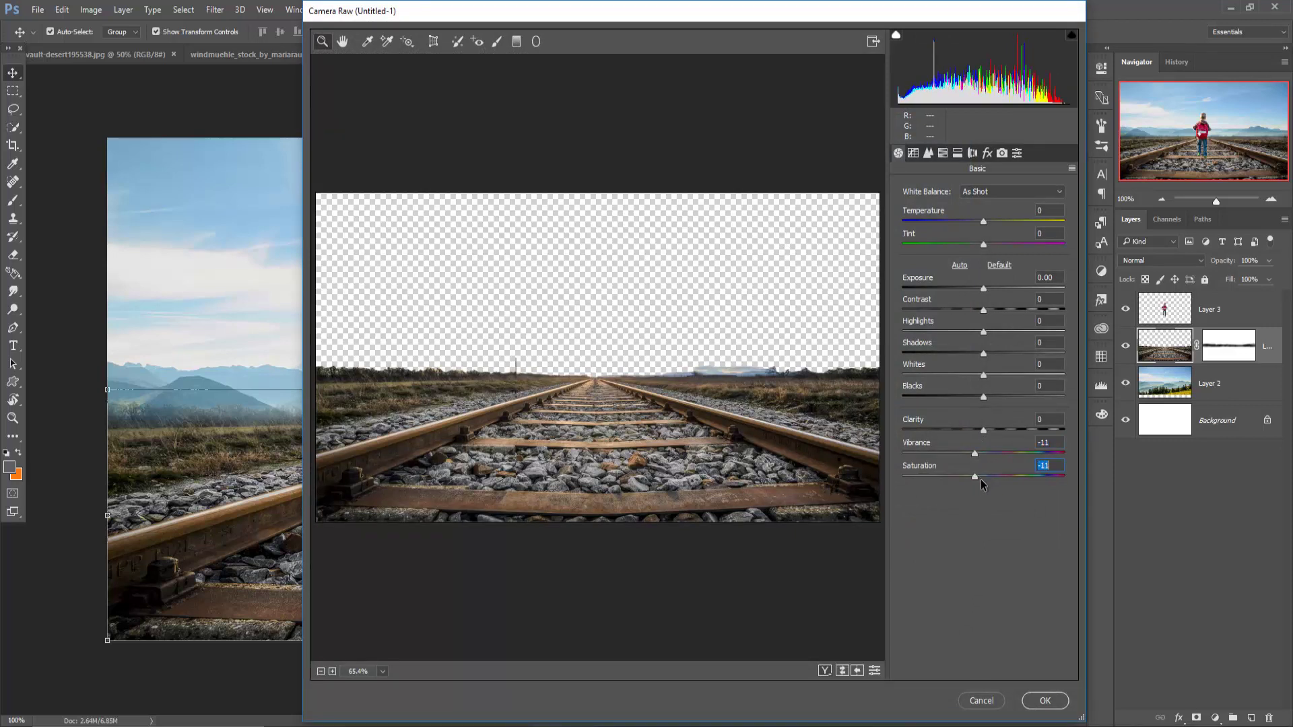
pyautogui.click(1050, 702)
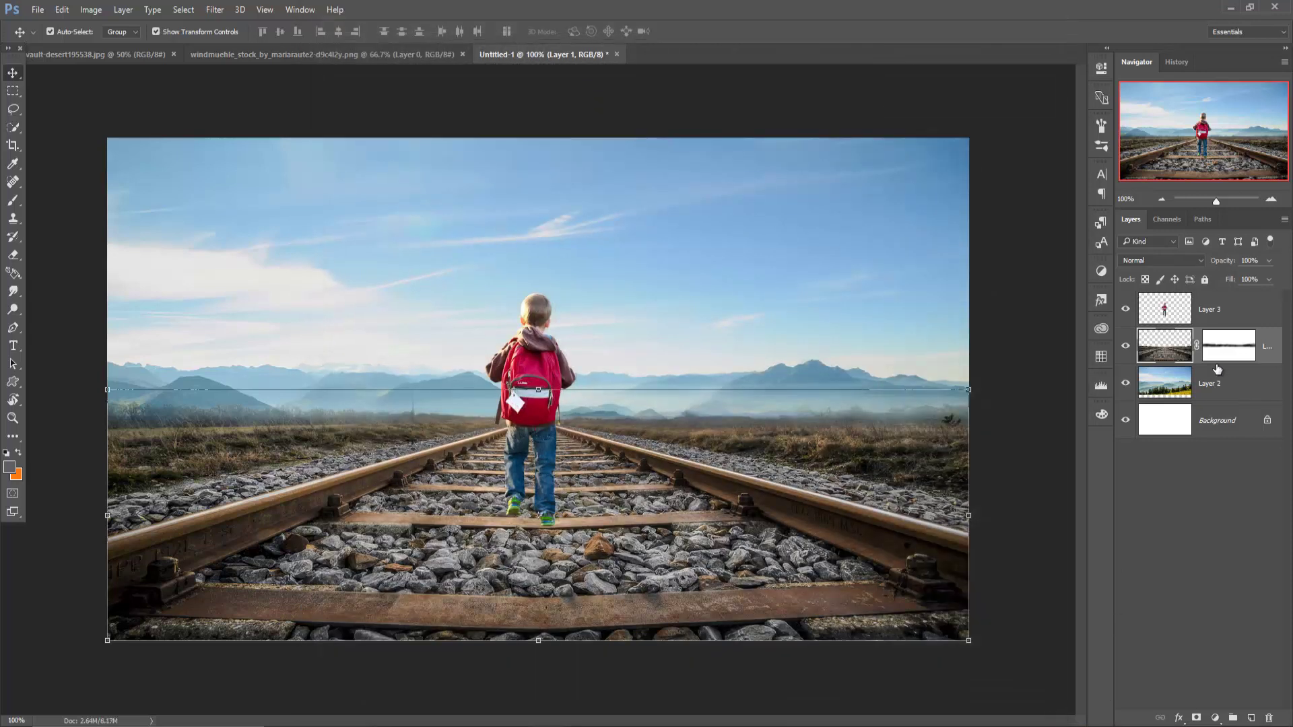
# Bring up the windmill stock image with the Polygonal Lasso Tool selected
pyautogui.click(1225, 314)
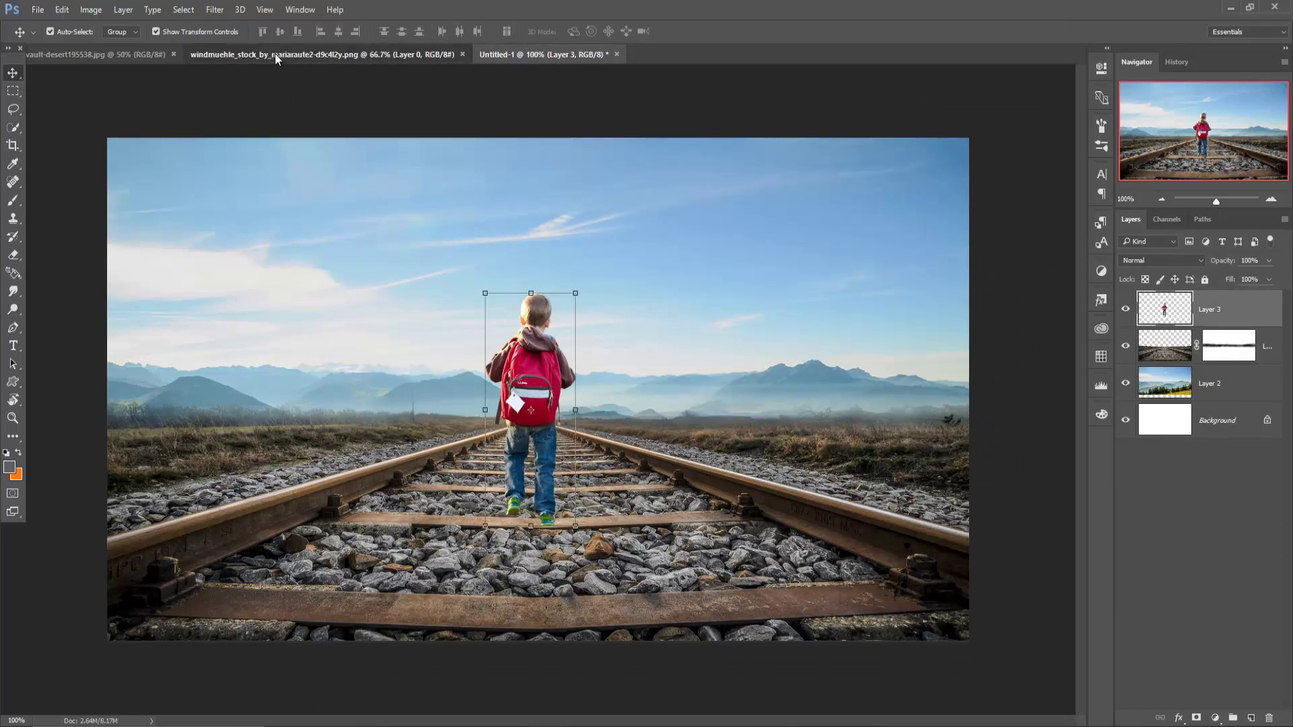
pyautogui.moveTo(275, 54)
pyautogui.mouseDown()
pyautogui.moveTo(284, 79)
pyautogui.moveTo(284, 62)
pyautogui.mouseUp()
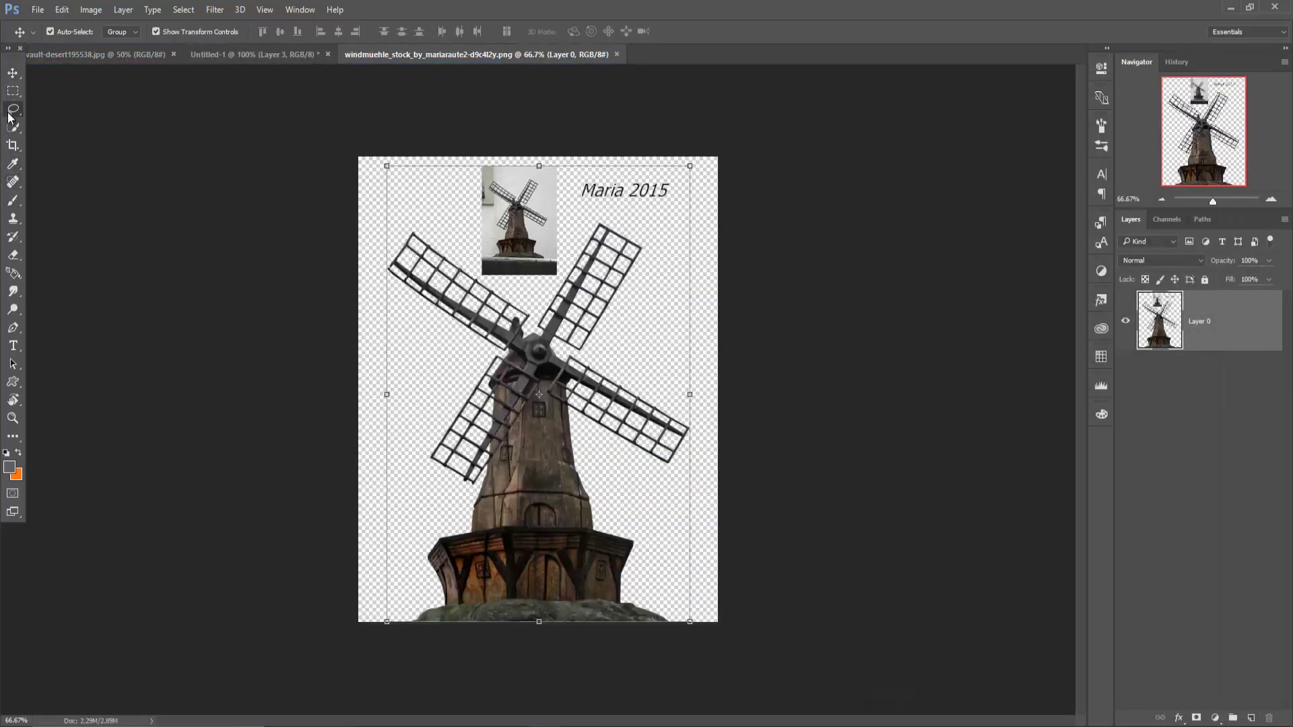
pyautogui.click(13, 108)
pyautogui.click(67, 124)
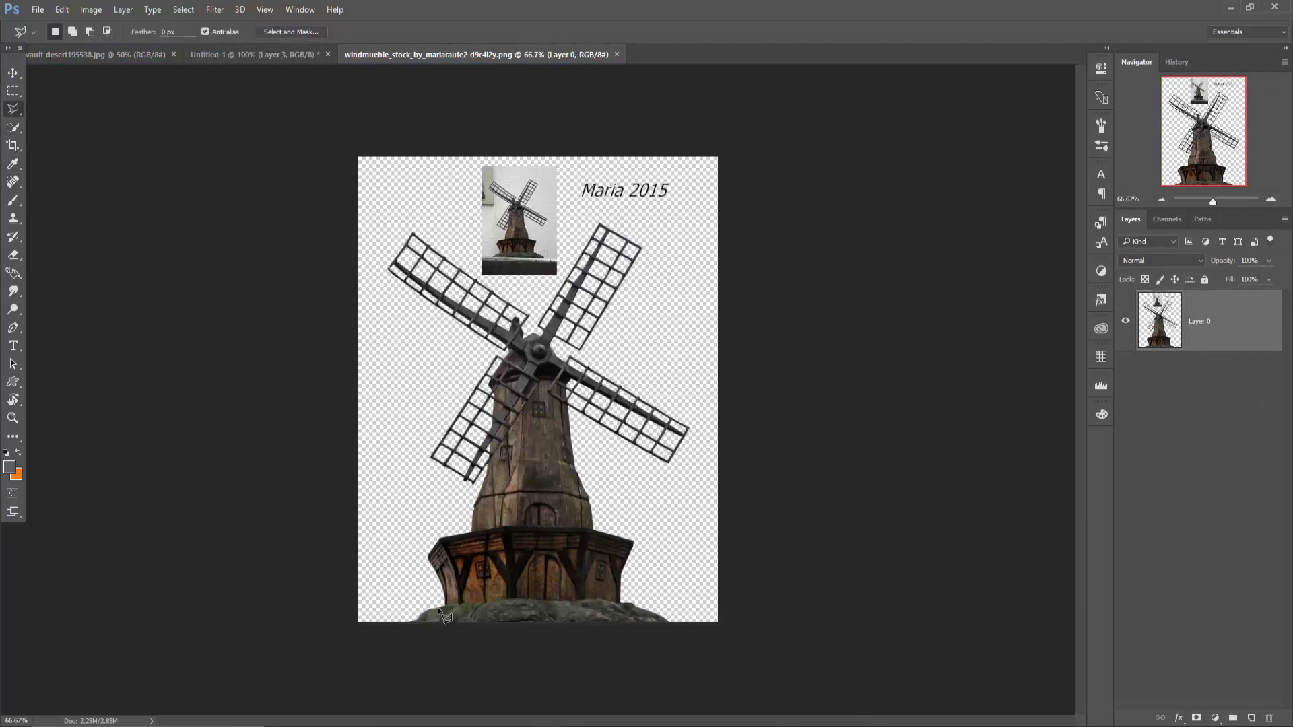
# Trace the lasso up the windmill's left side and under the inset photo to the upper right sail
pyautogui.click(394, 623)
pyautogui.click(403, 479)
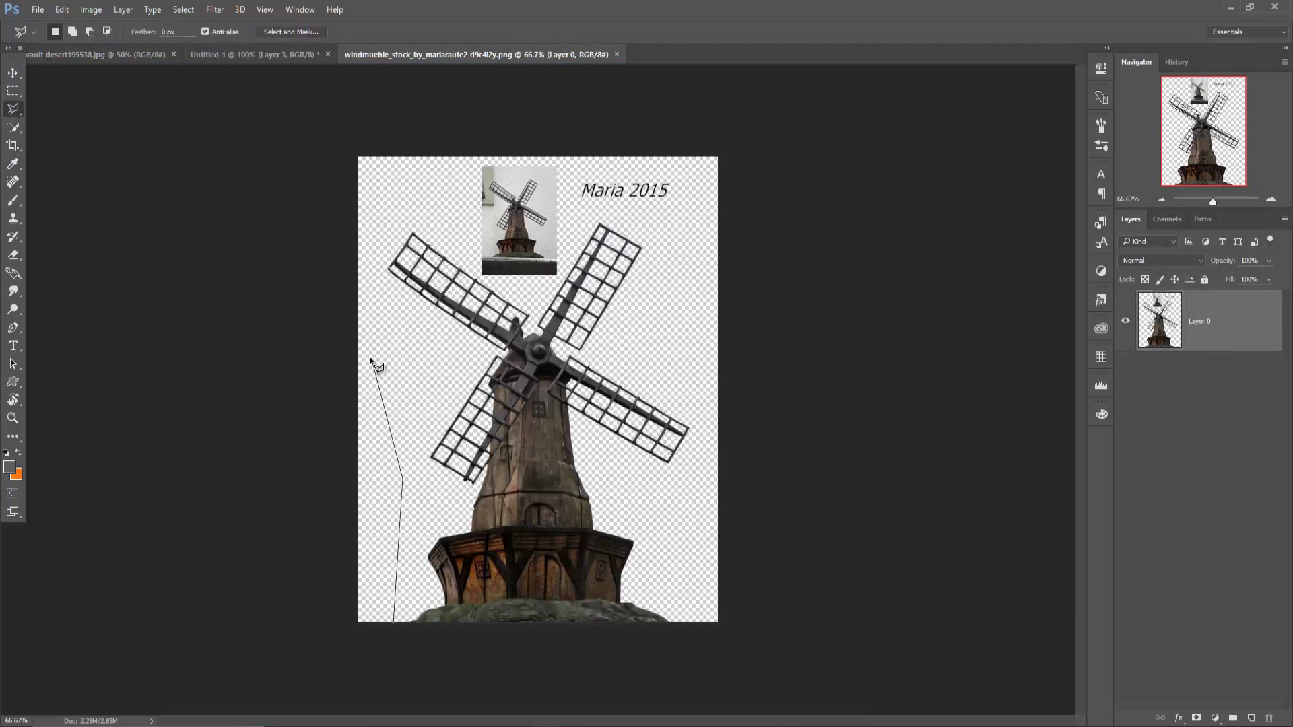
pyautogui.click(368, 328)
pyautogui.click(383, 239)
pyautogui.click(422, 212)
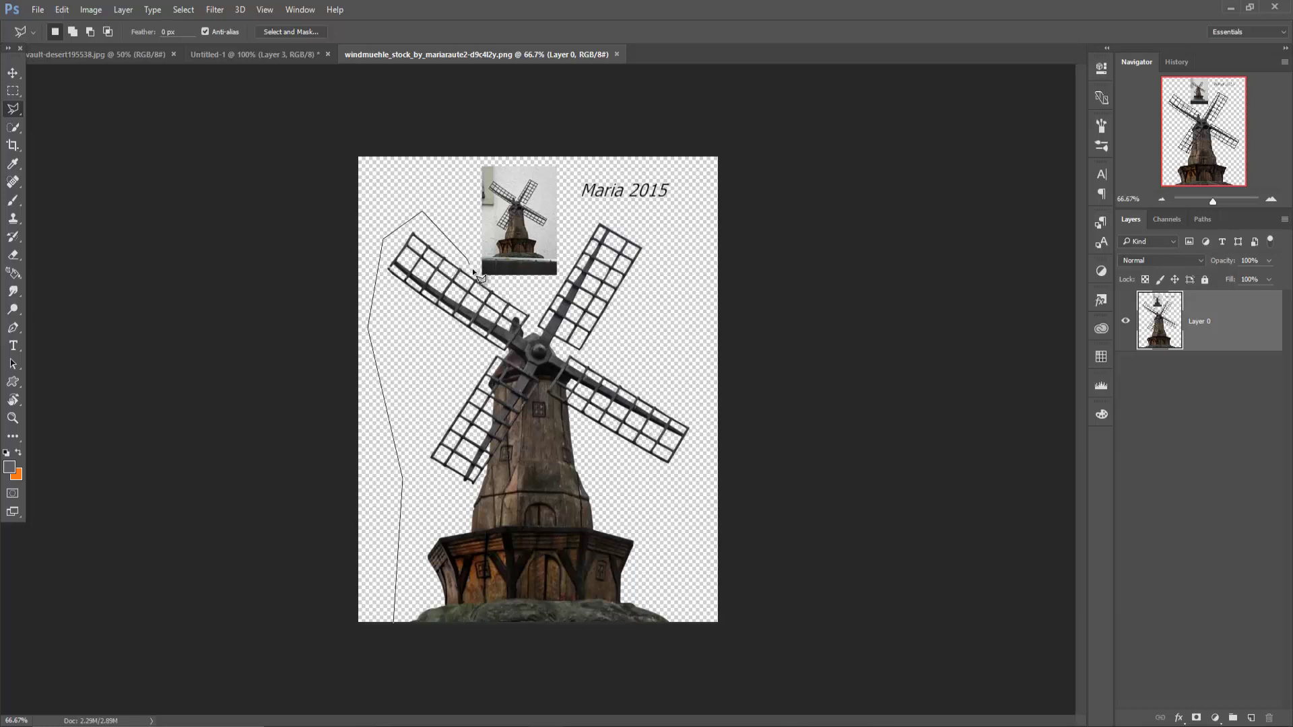
pyautogui.click(487, 283)
pyautogui.click(532, 297)
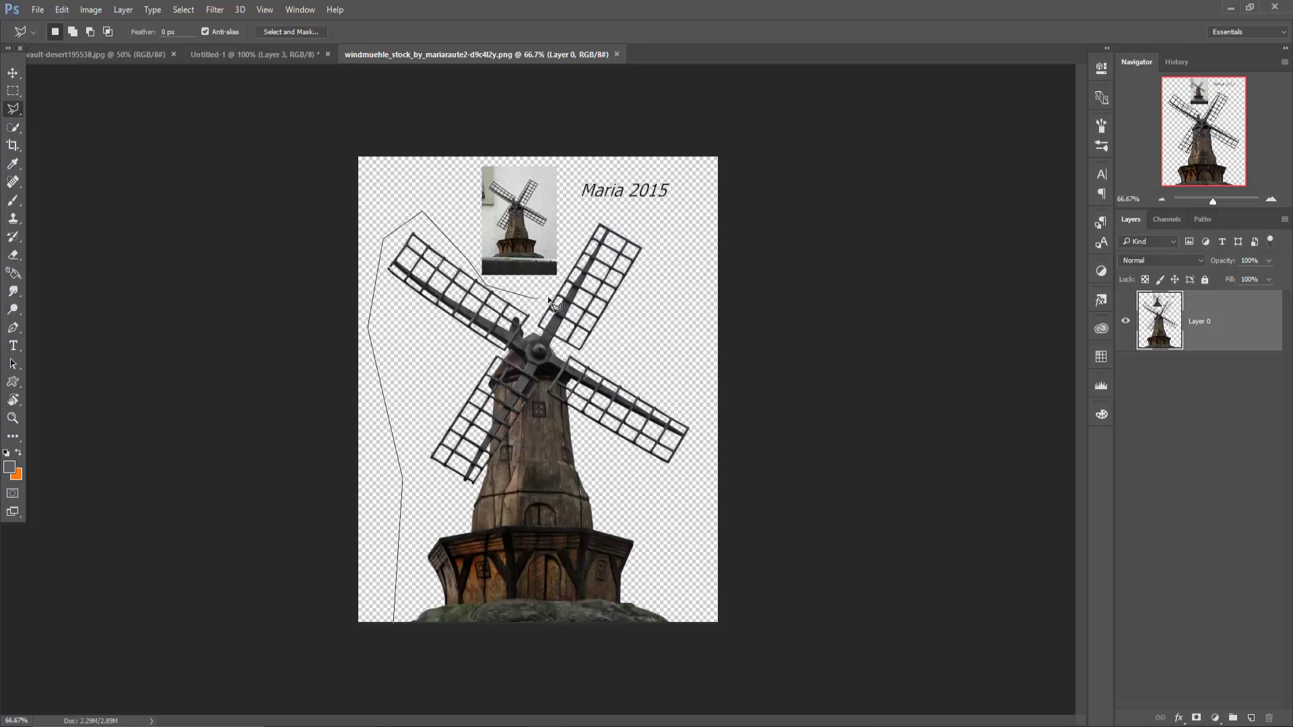
pyautogui.click(601, 215)
pyautogui.click(656, 281)
# Continue the lasso down the right side, around the lower sail and base, and close the selection
pyautogui.click(635, 317)
pyautogui.click(602, 337)
pyautogui.click(602, 361)
pyautogui.click(689, 414)
pyautogui.click(697, 458)
pyautogui.click(676, 488)
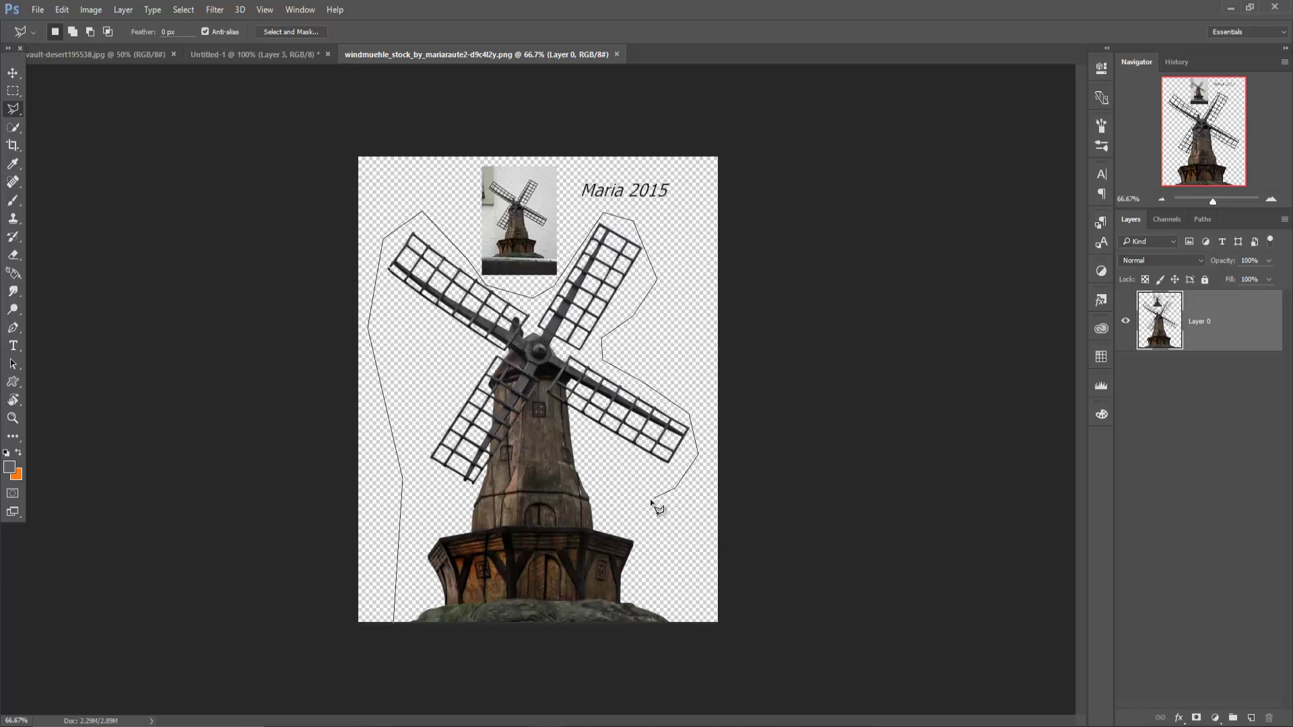
pyautogui.click(604, 468)
pyautogui.click(652, 530)
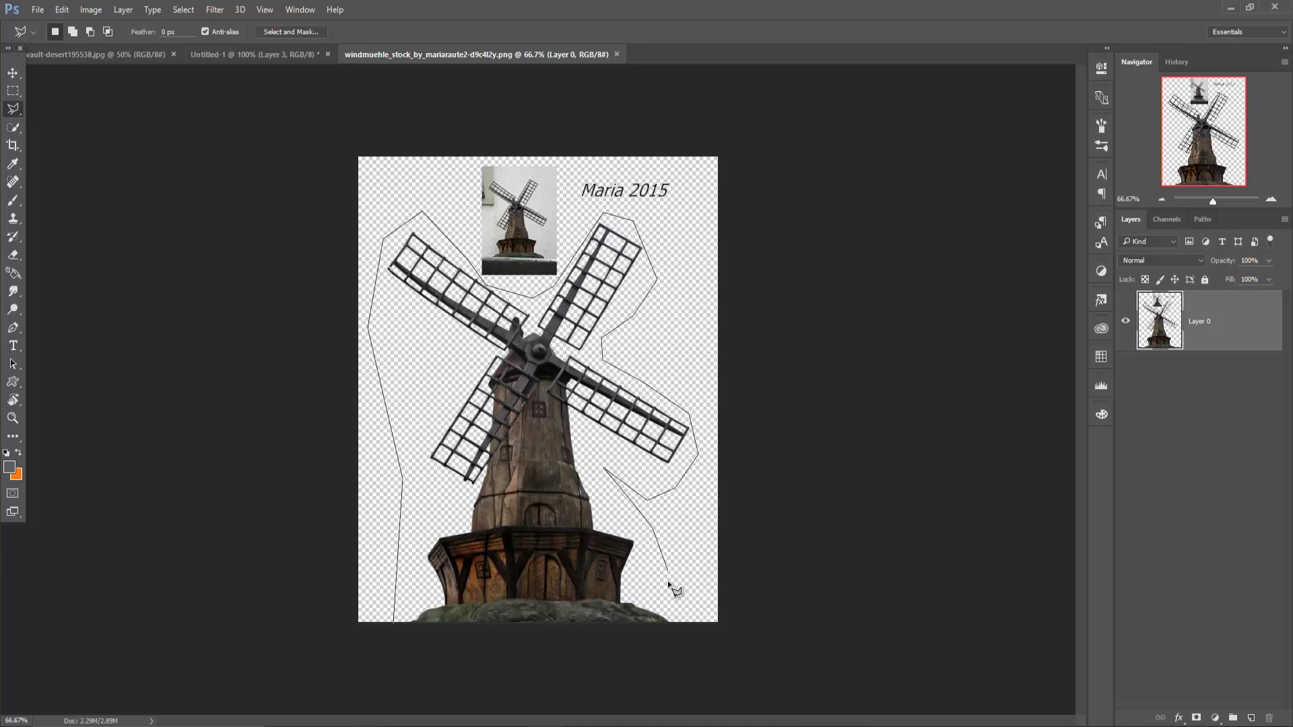
pyautogui.click(687, 652)
pyautogui.click(492, 654)
pyautogui.click(398, 648)
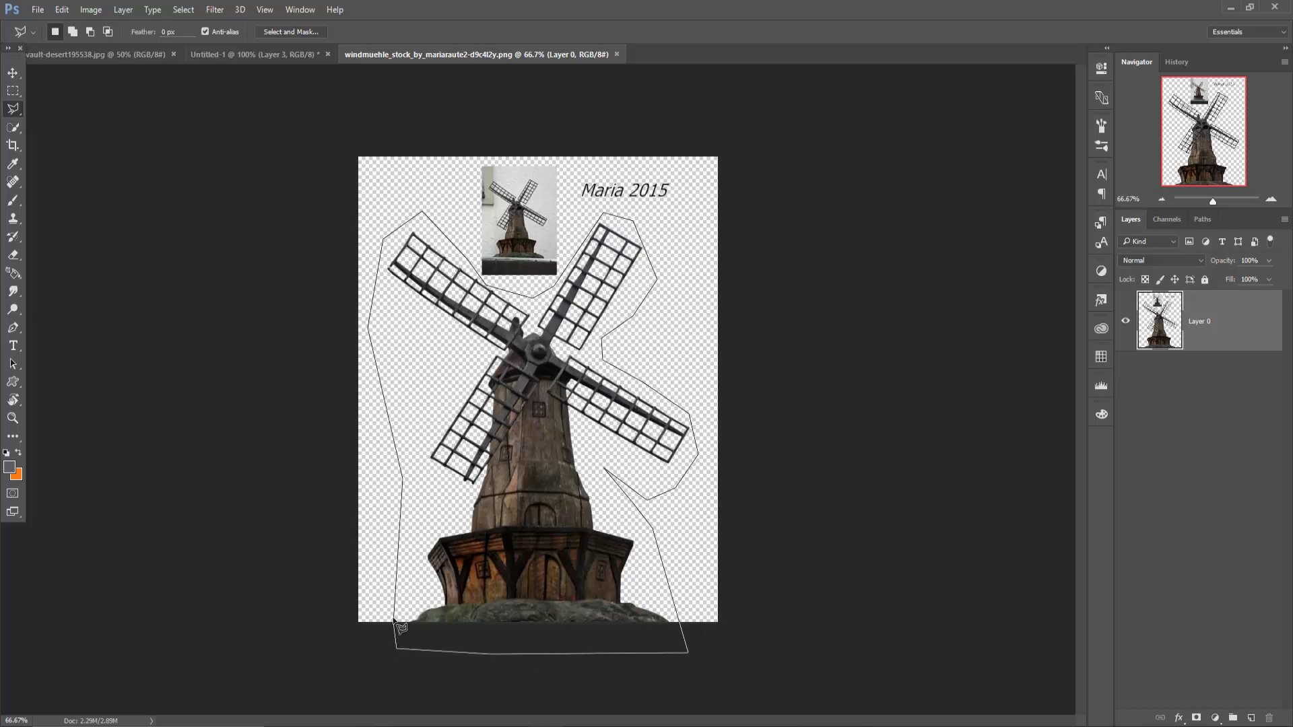
pyautogui.click(395, 621)
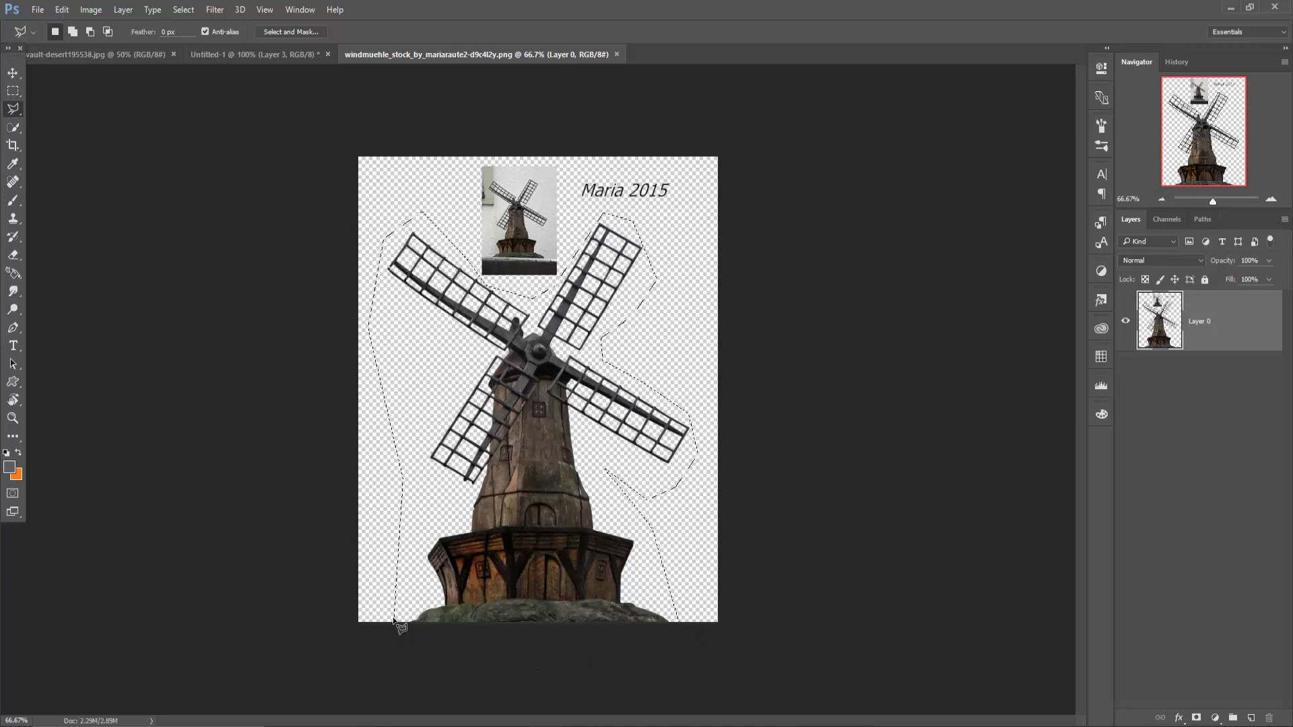
pyautogui.click(20, 74)
# Drag the selected windmill from its floating window into the railroad composite
pyautogui.moveTo(443, 55); pyautogui.dragTo(1007, 165)
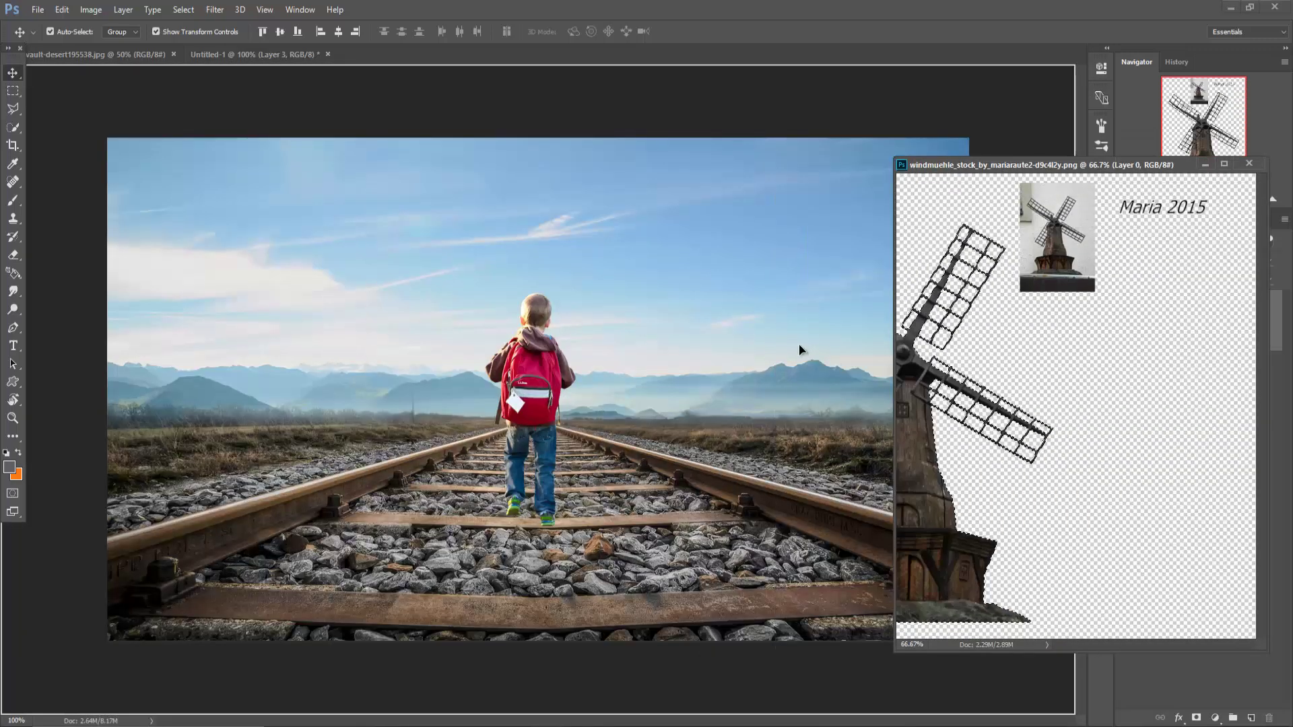
pyautogui.moveTo(1036, 501); pyautogui.dragTo(800, 347)
pyautogui.click(1205, 165)
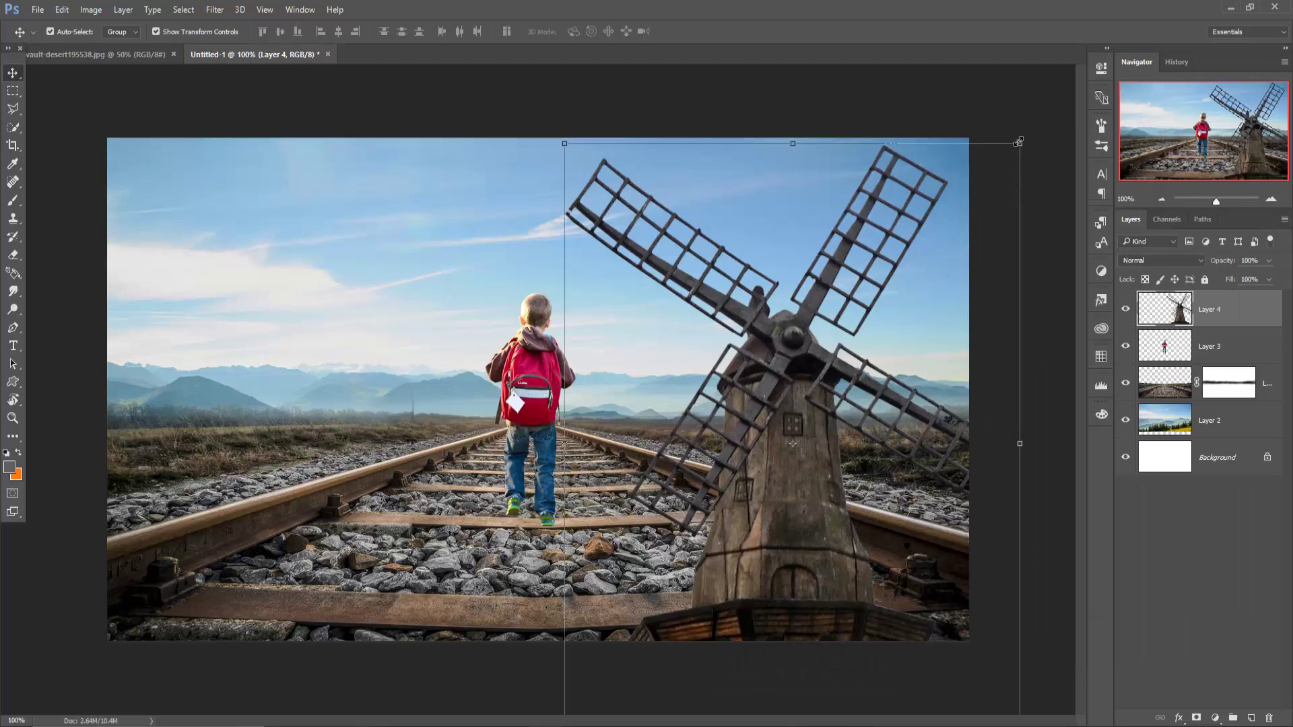
# Scale the windmill down to about 17% and set it on the horizon right of the boy
pyautogui.moveTo(1019, 143); pyautogui.dragTo(890, 296)
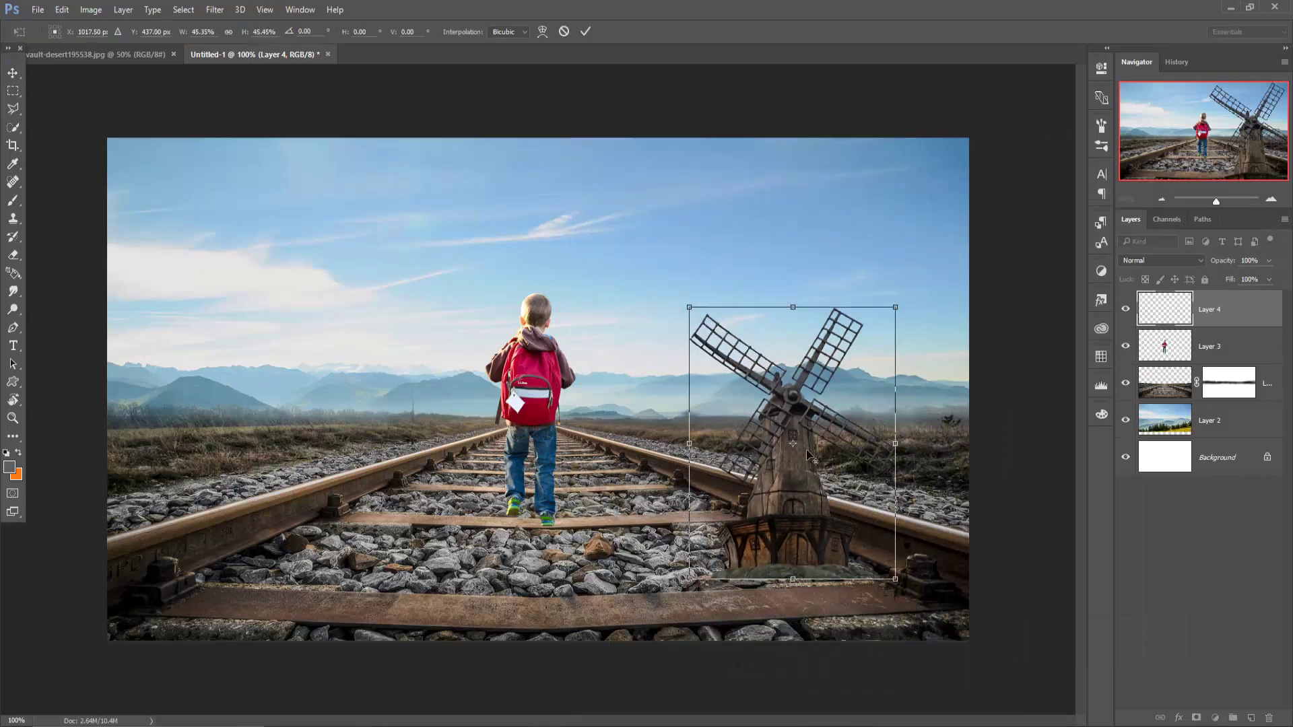
pyautogui.moveTo(771, 352); pyautogui.dragTo(770, 221)
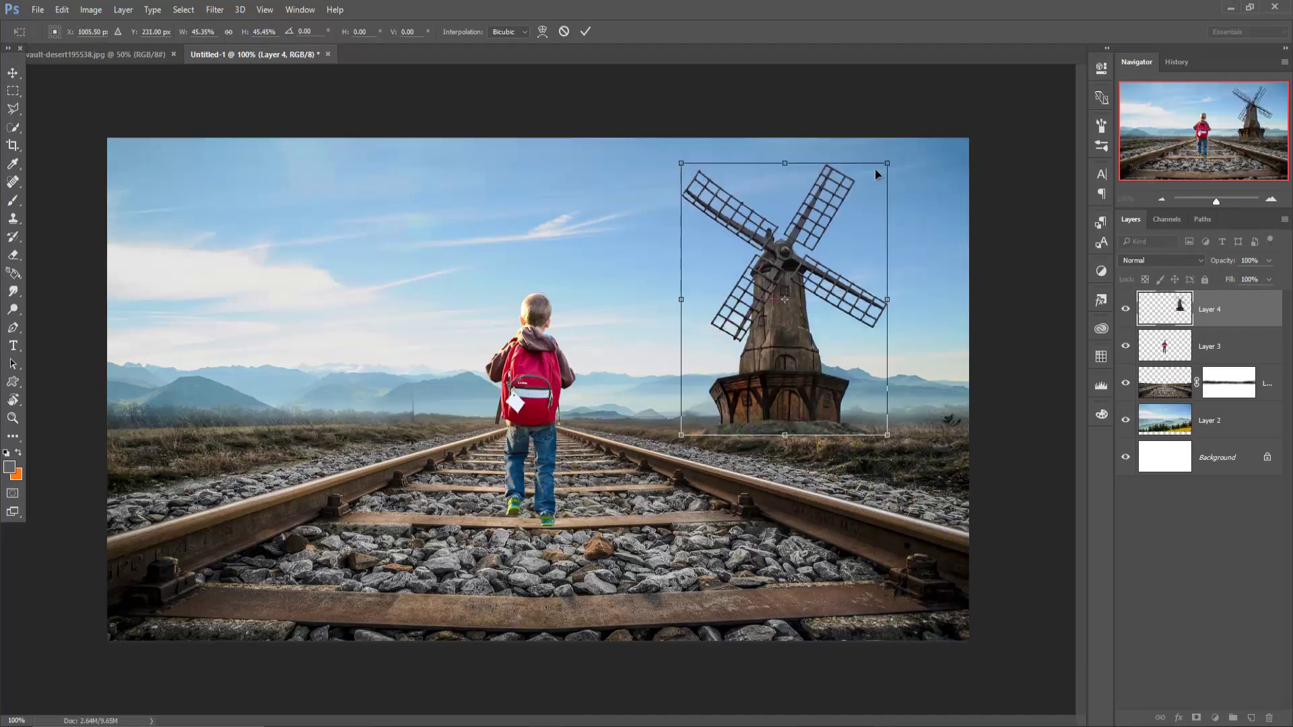
pyautogui.moveTo(882, 171); pyautogui.dragTo(834, 236)
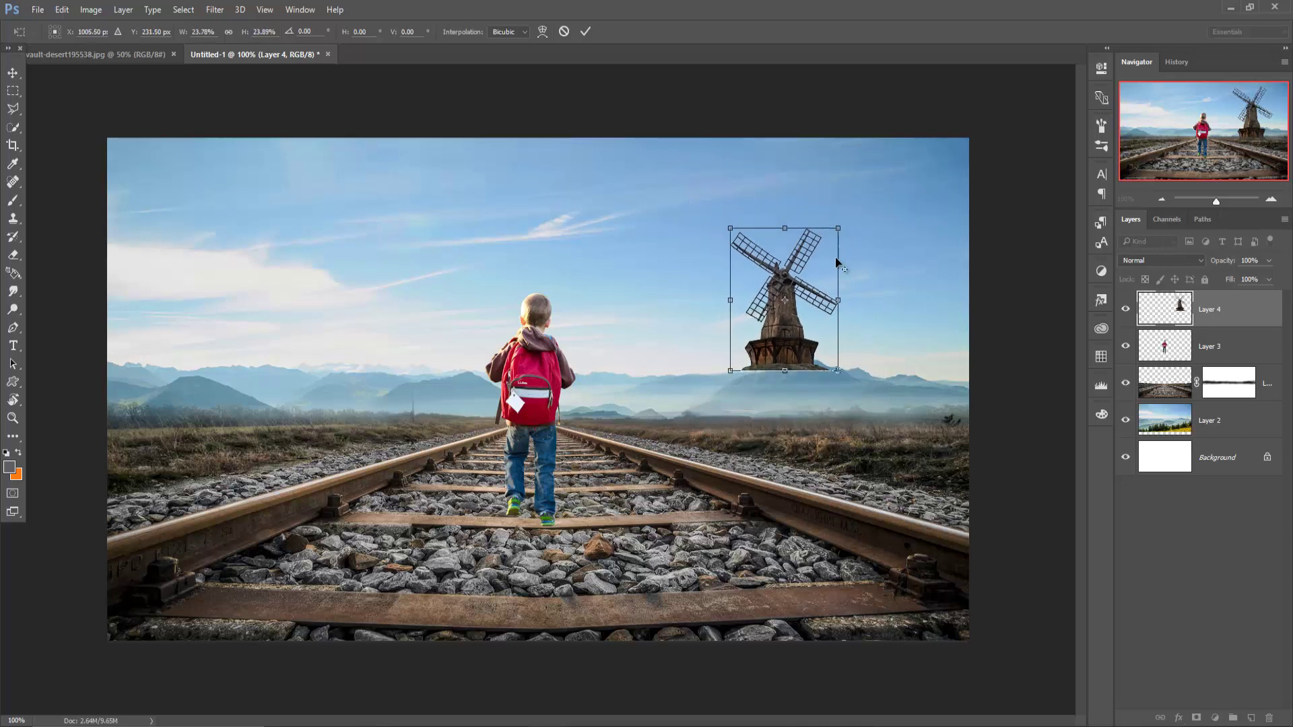
pyautogui.moveTo(785, 275); pyautogui.dragTo(776, 330)
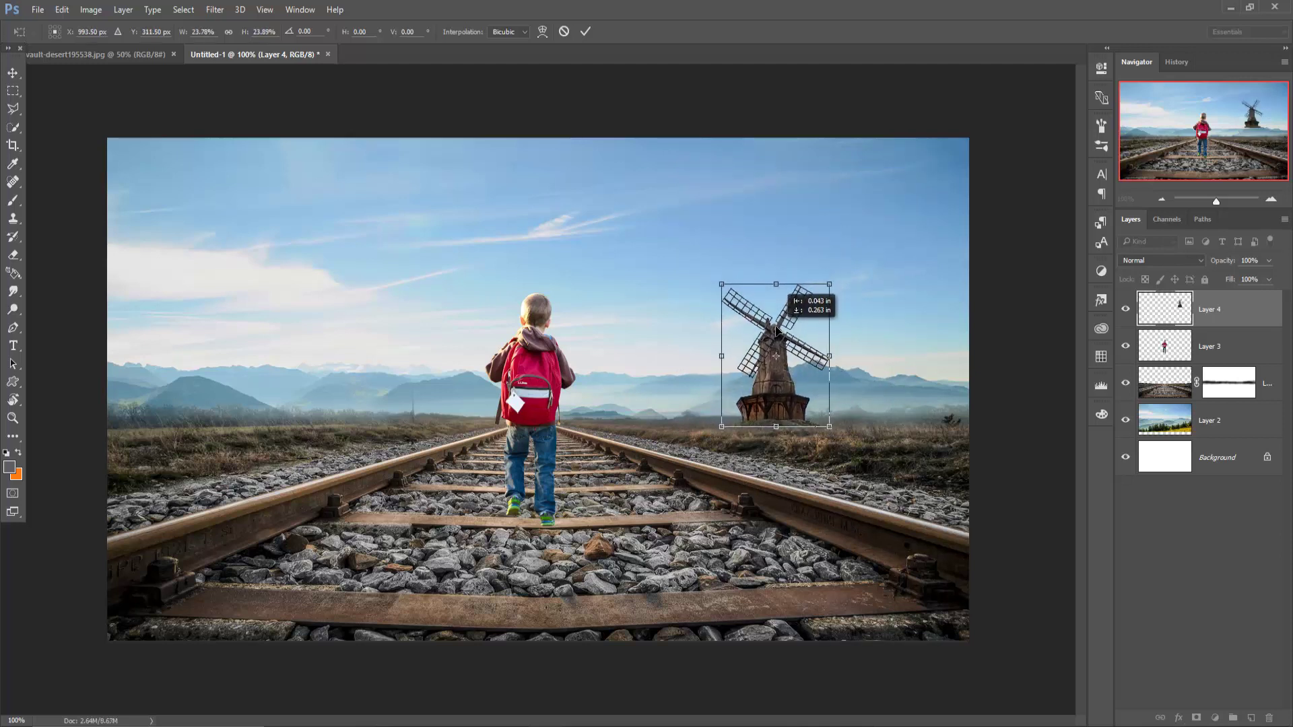
pyautogui.moveTo(825, 290); pyautogui.dragTo(816, 309)
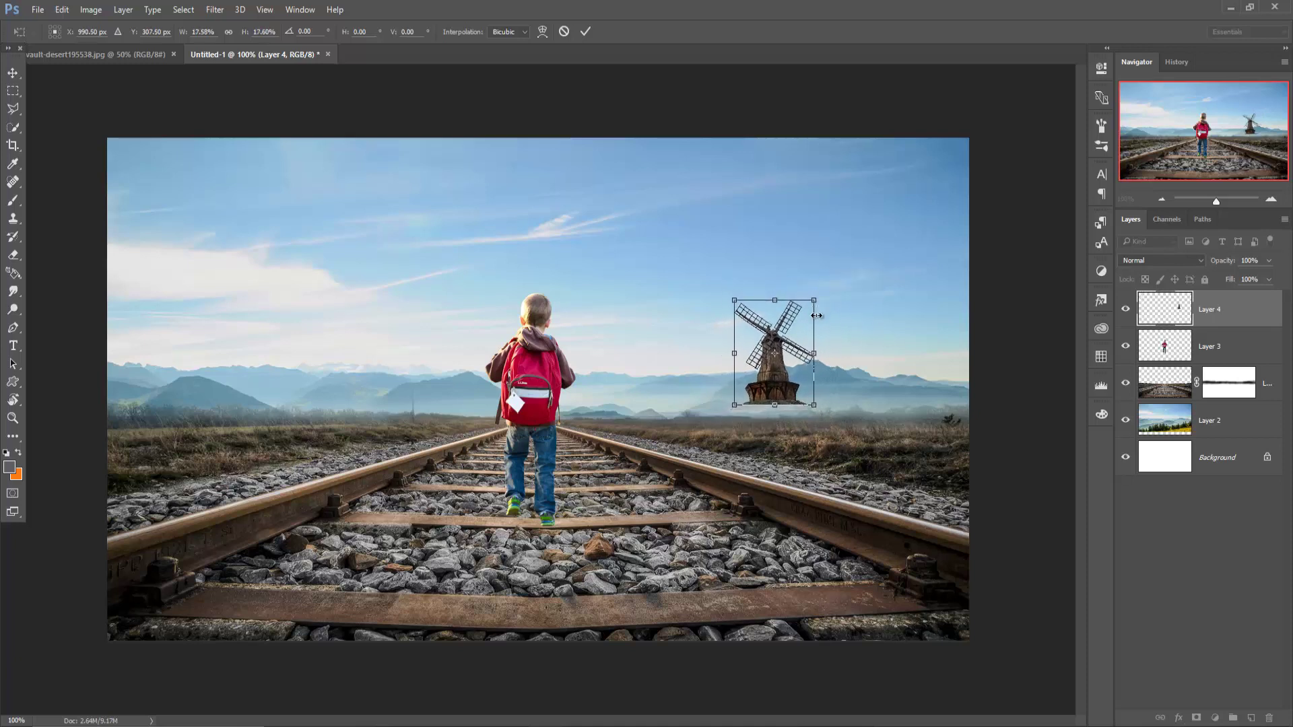
pyautogui.moveTo(782, 353); pyautogui.dragTo(774, 373)
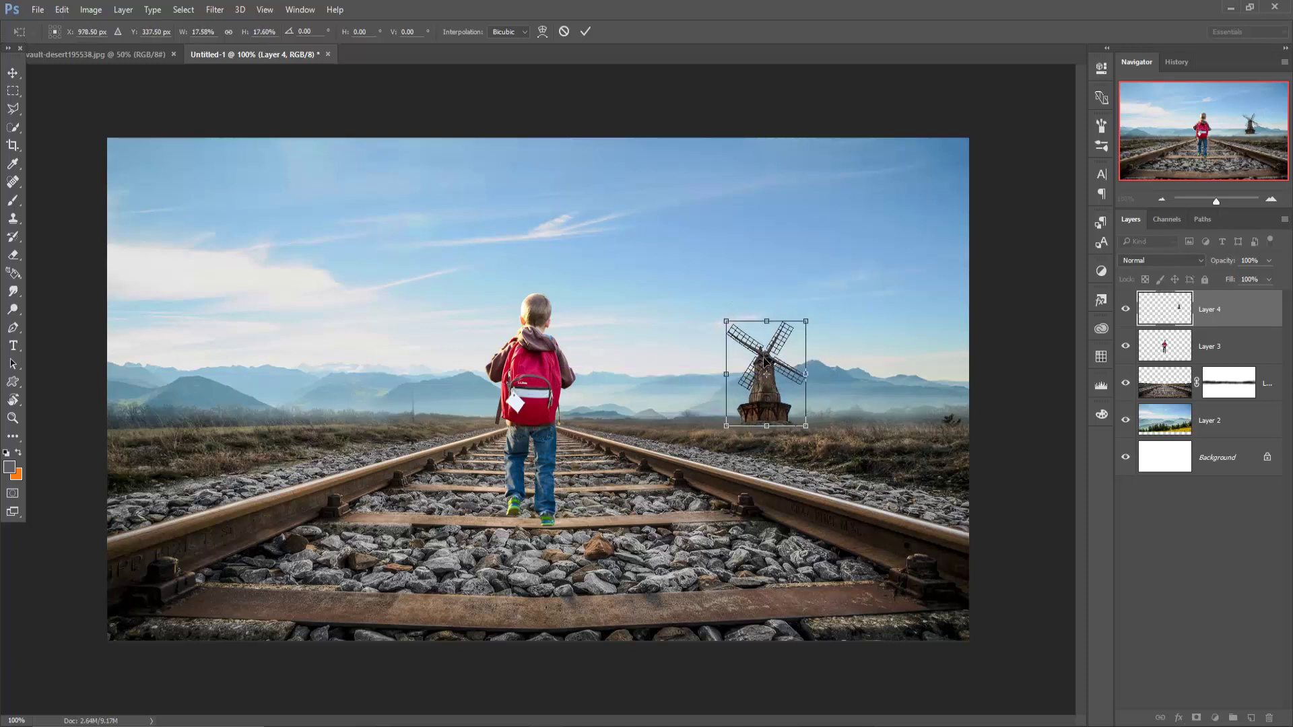
pyautogui.click(585, 31)
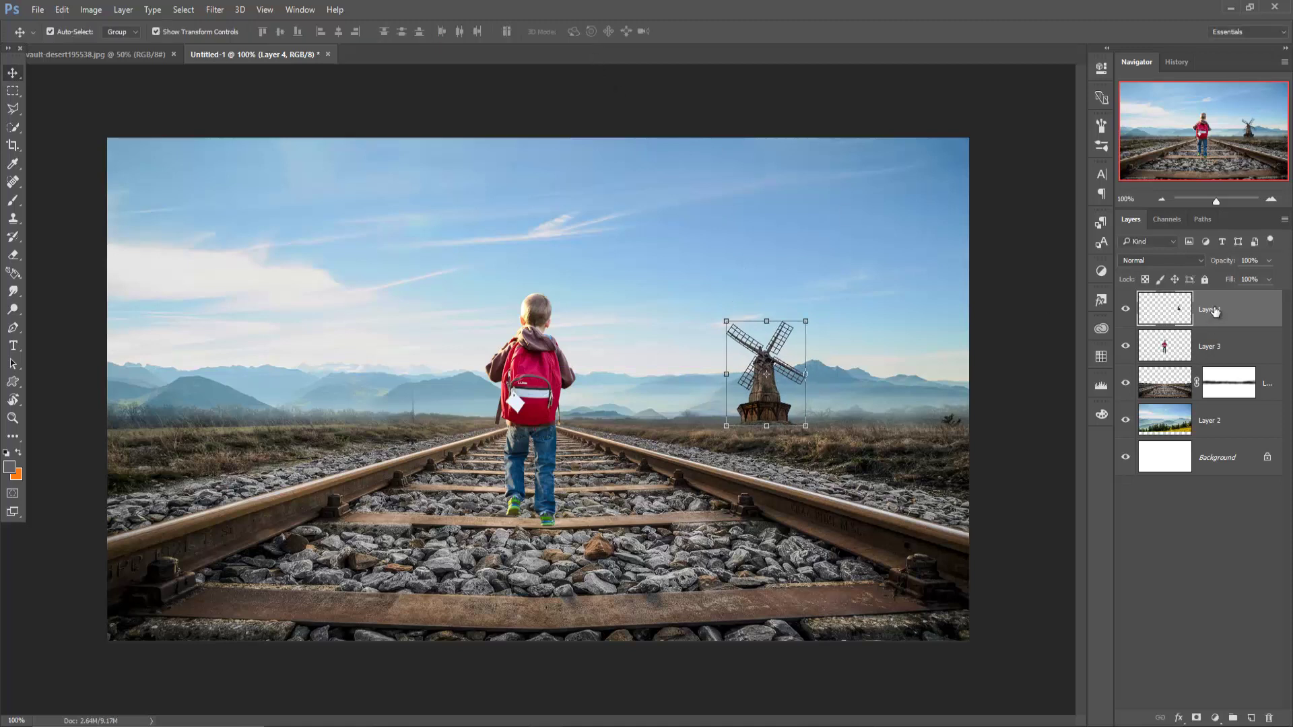
# Move Layer 4 below the track layer, add a mask and paint black to fade the windmill's base
pyautogui.moveTo(1216, 310); pyautogui.dragTo(1216, 400)
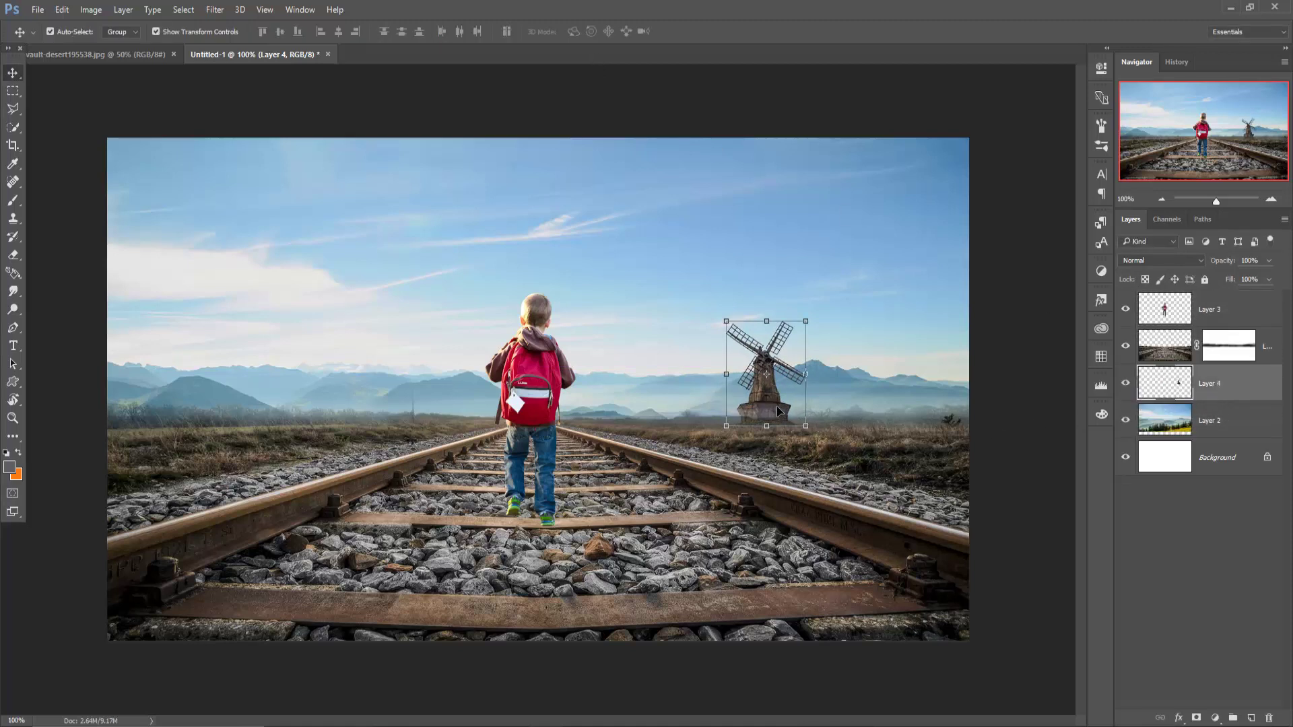
pyautogui.moveTo(772, 381); pyautogui.dragTo(761, 365)
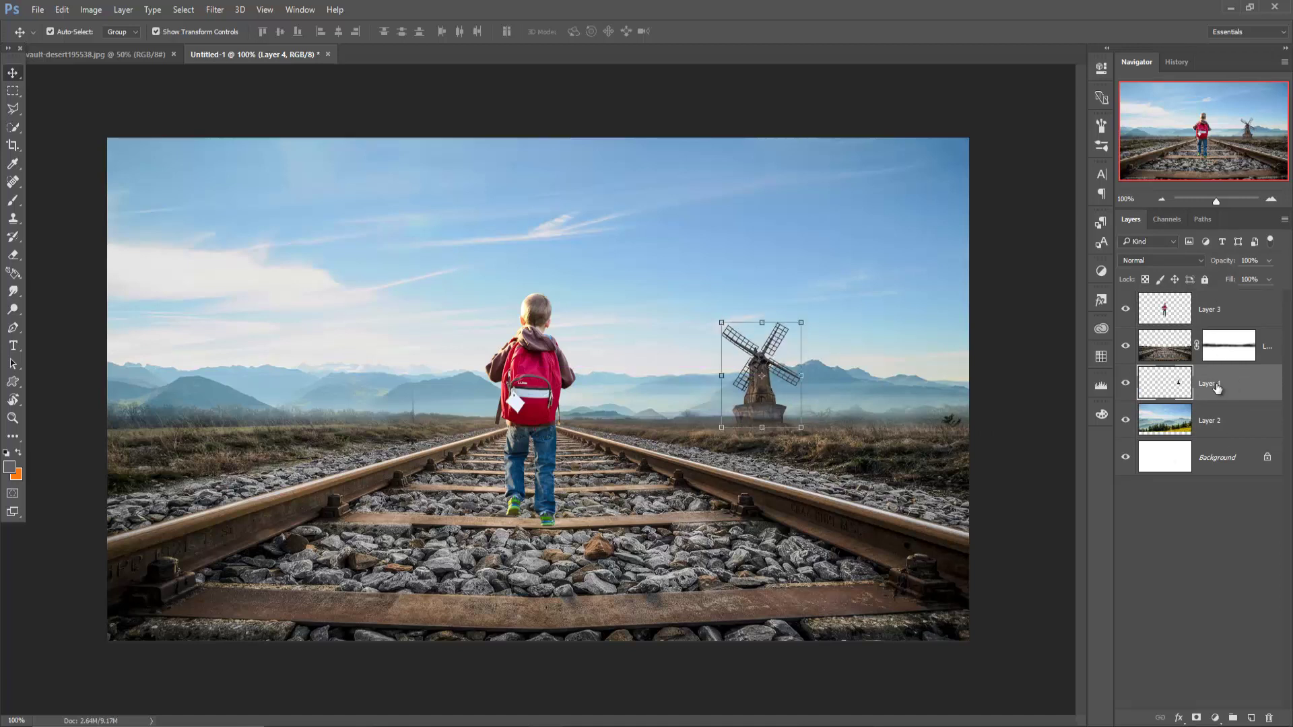
pyautogui.click(1196, 719)
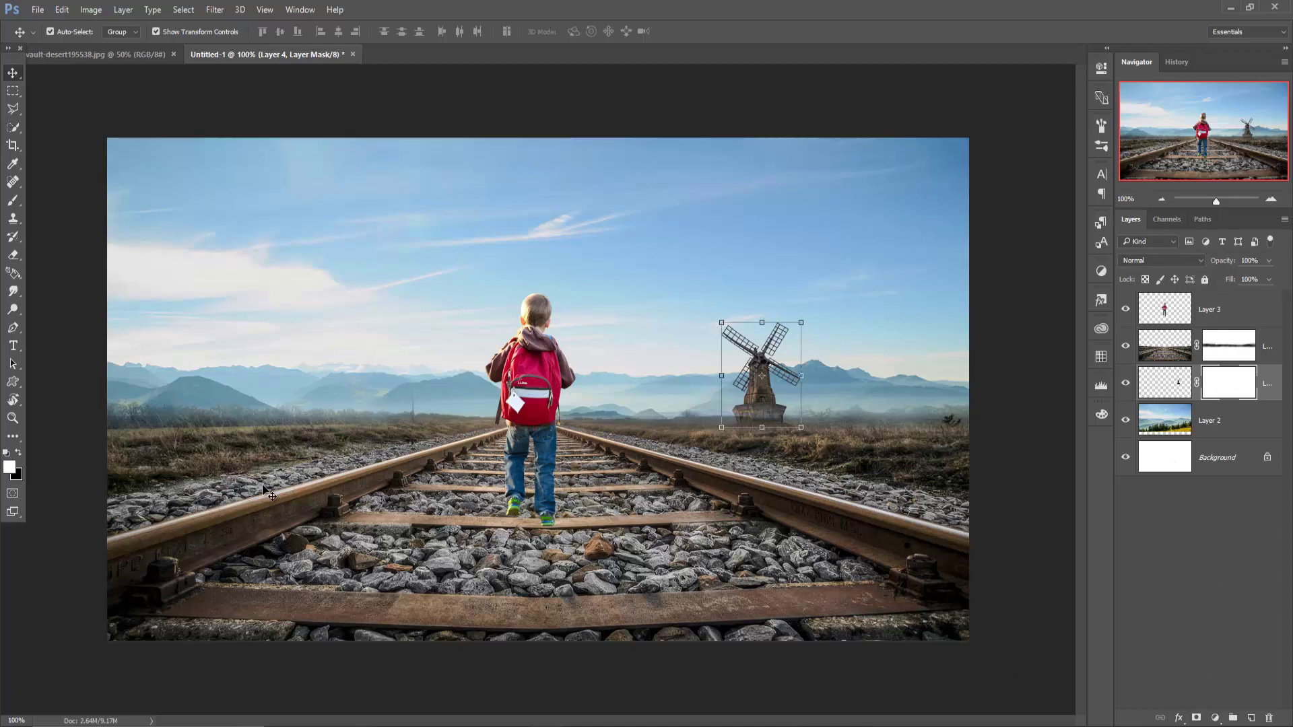
pyautogui.click(12, 200)
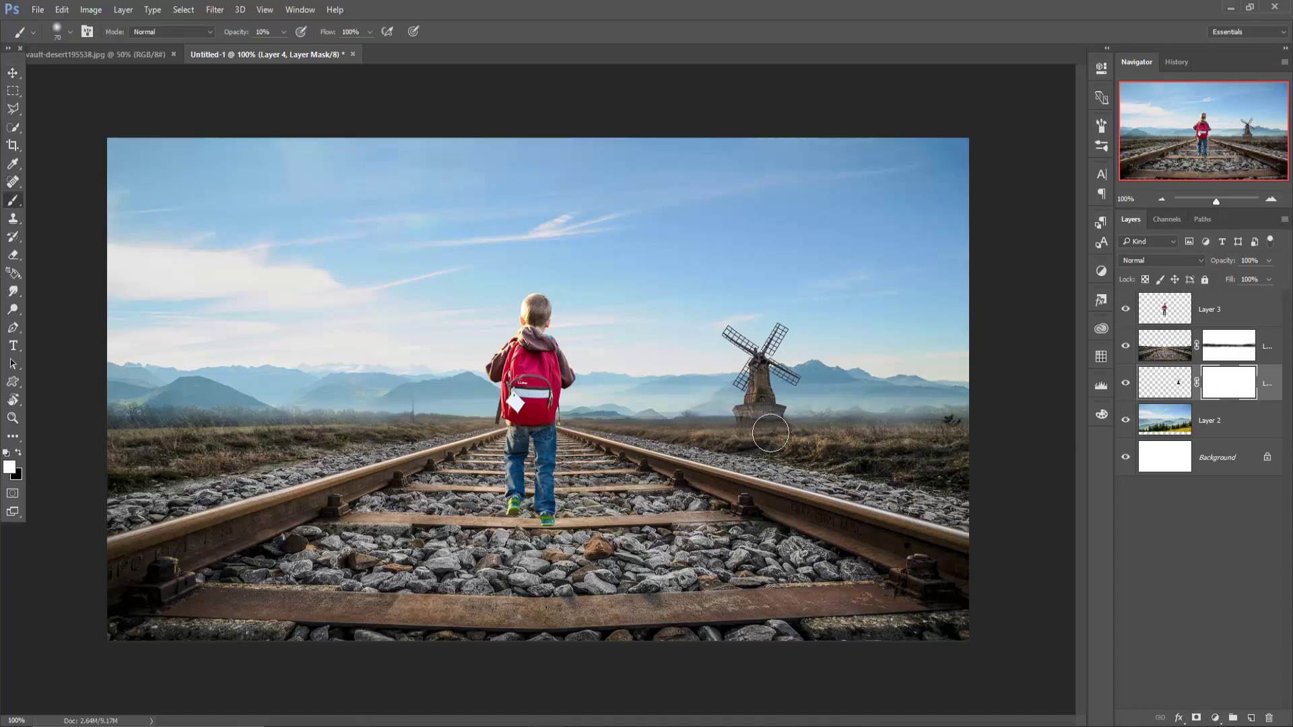
pyautogui.press('[')
pyautogui.press('[')
pyautogui.press('[')
pyautogui.click(18, 455)
pyautogui.moveTo(794, 428); pyautogui.dragTo(719, 431)
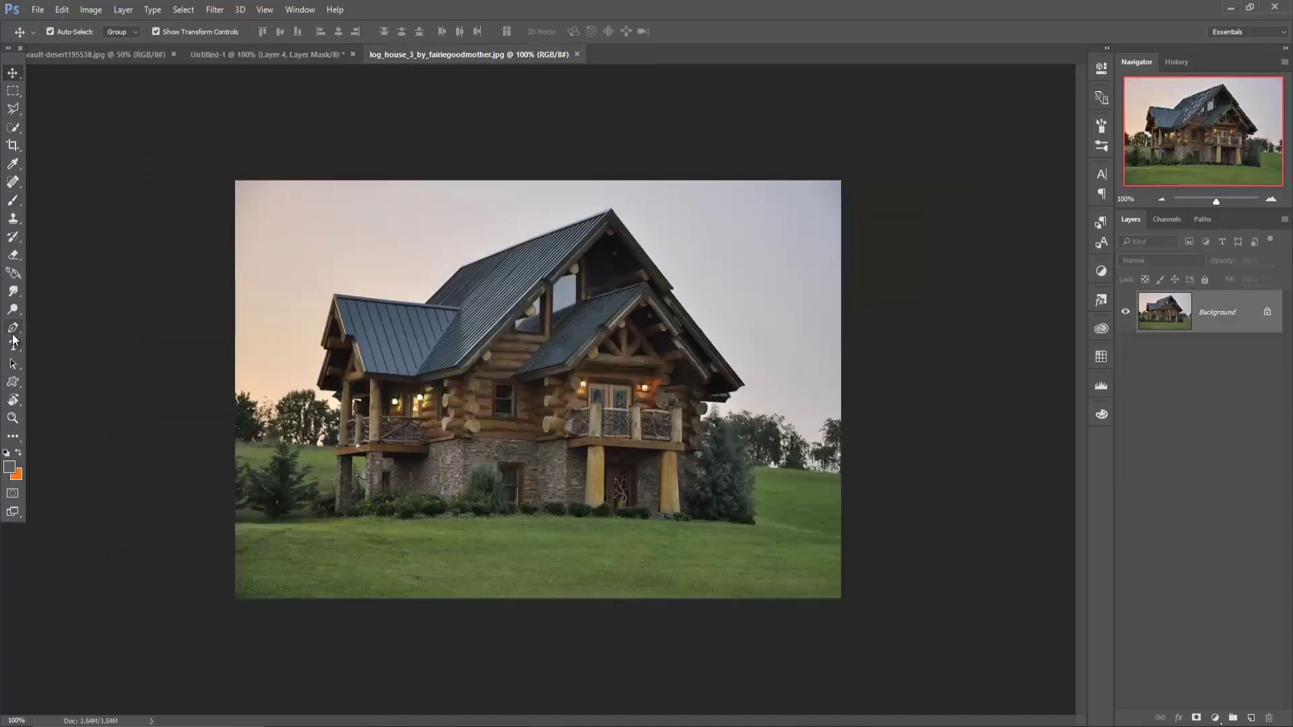
# Zoom in and start a Pen path along the lawn's left edge, ground line and porch post to the roof
pyautogui.click(13, 328)
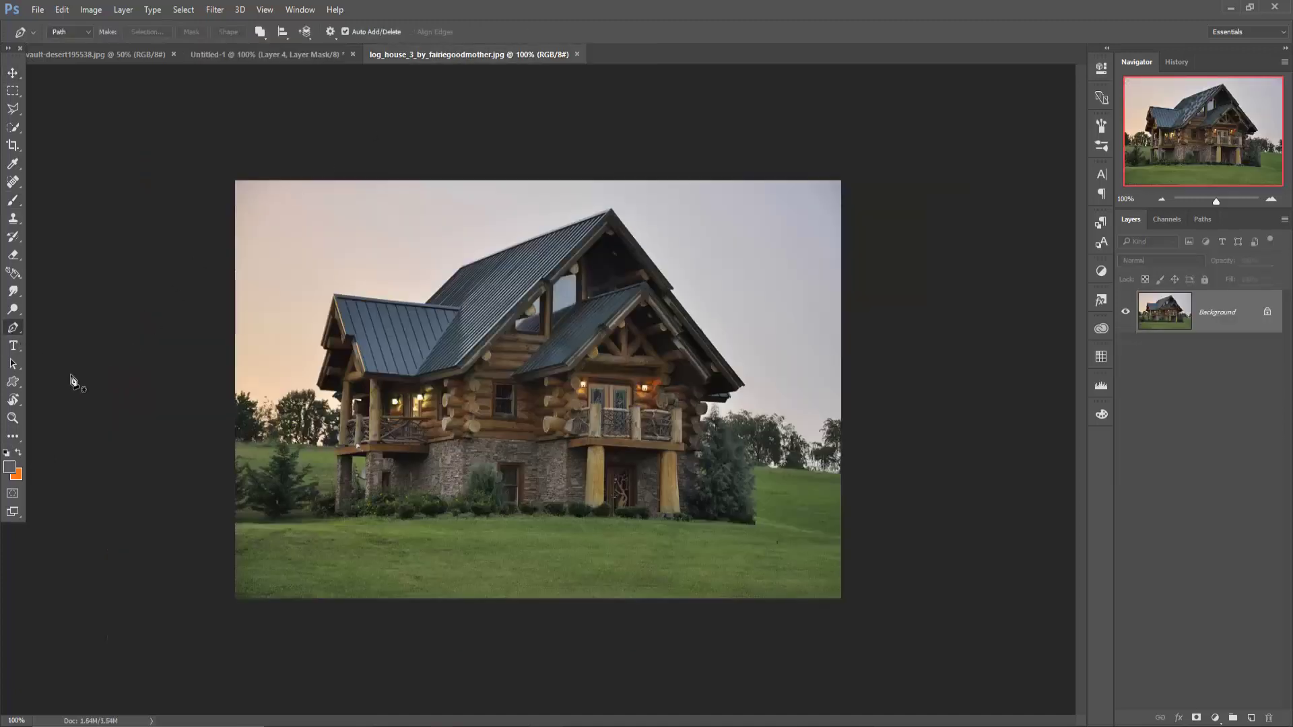
pyautogui.hotkey('ctrl', '+')
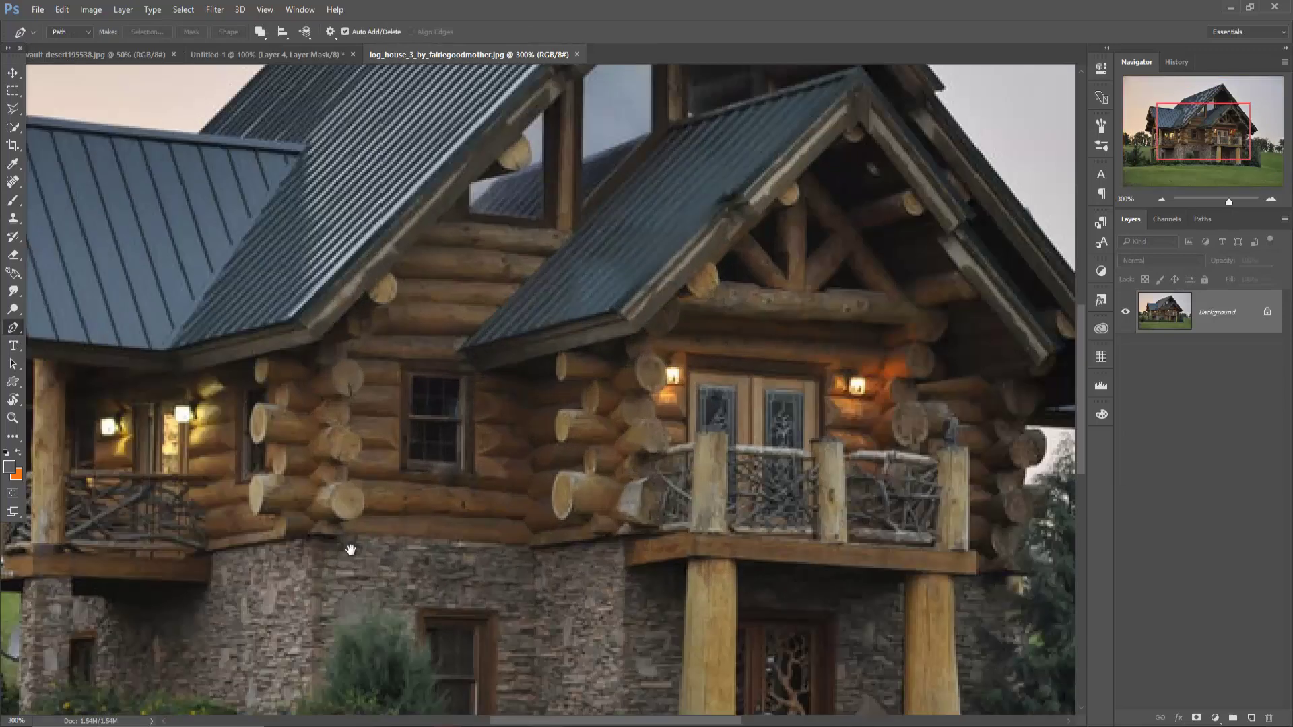
pyautogui.hotkey('ctrl', '+')
pyautogui.click(236, 433)
pyautogui.click(208, 645)
pyautogui.click(485, 636)
pyautogui.click(509, 627)
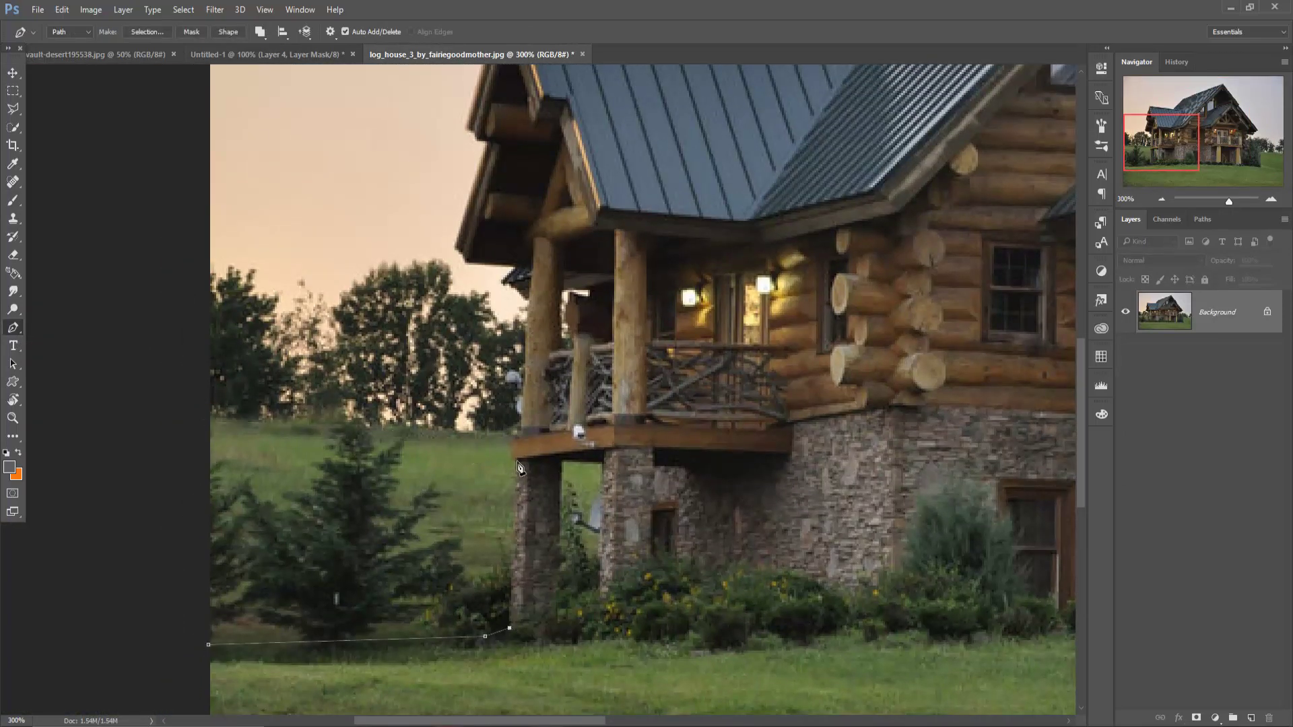
pyautogui.click(515, 458)
pyautogui.click(522, 429)
pyautogui.click(499, 280)
pyautogui.click(472, 104)
# Continue the pen path over the roof peak, along the ridge and down the right gable
pyautogui.scroll(5, 471, 108)
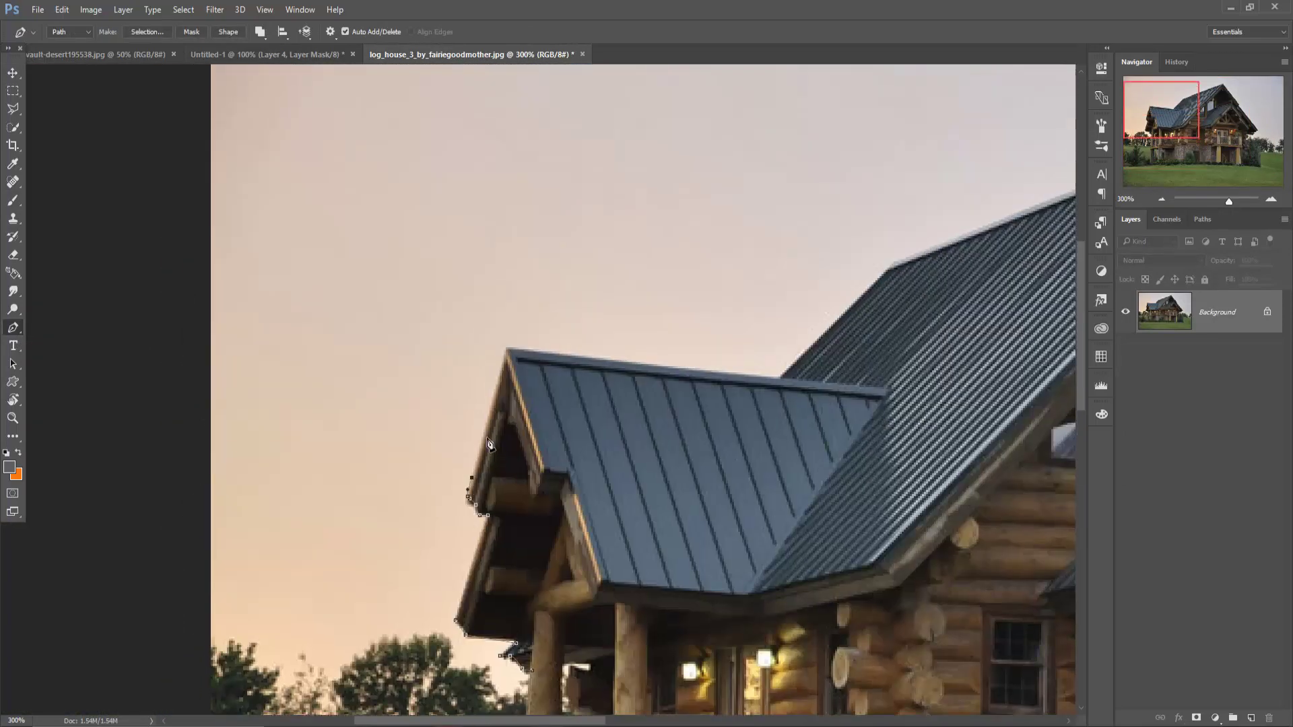
pyautogui.click(506, 348)
pyautogui.click(892, 264)
pyautogui.scroll(2, 891, 265)
pyautogui.hscroll(4, 892, 264)
pyautogui.click(769, 321)
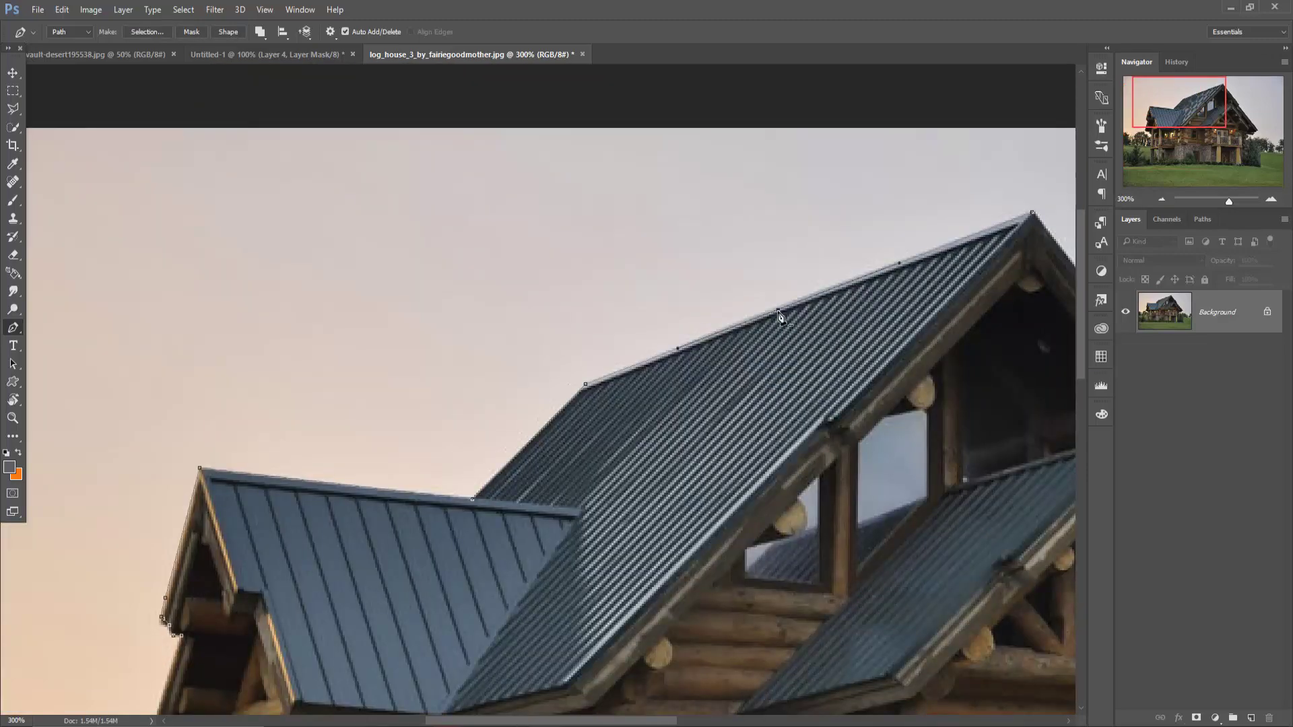
pyautogui.click(1034, 222)
pyautogui.hscroll(6, 1034, 222)
pyautogui.scroll(-5, 964, 701)
pyautogui.hscroll(5, 964, 700)
pyautogui.click(576, 317)
pyautogui.click(626, 387)
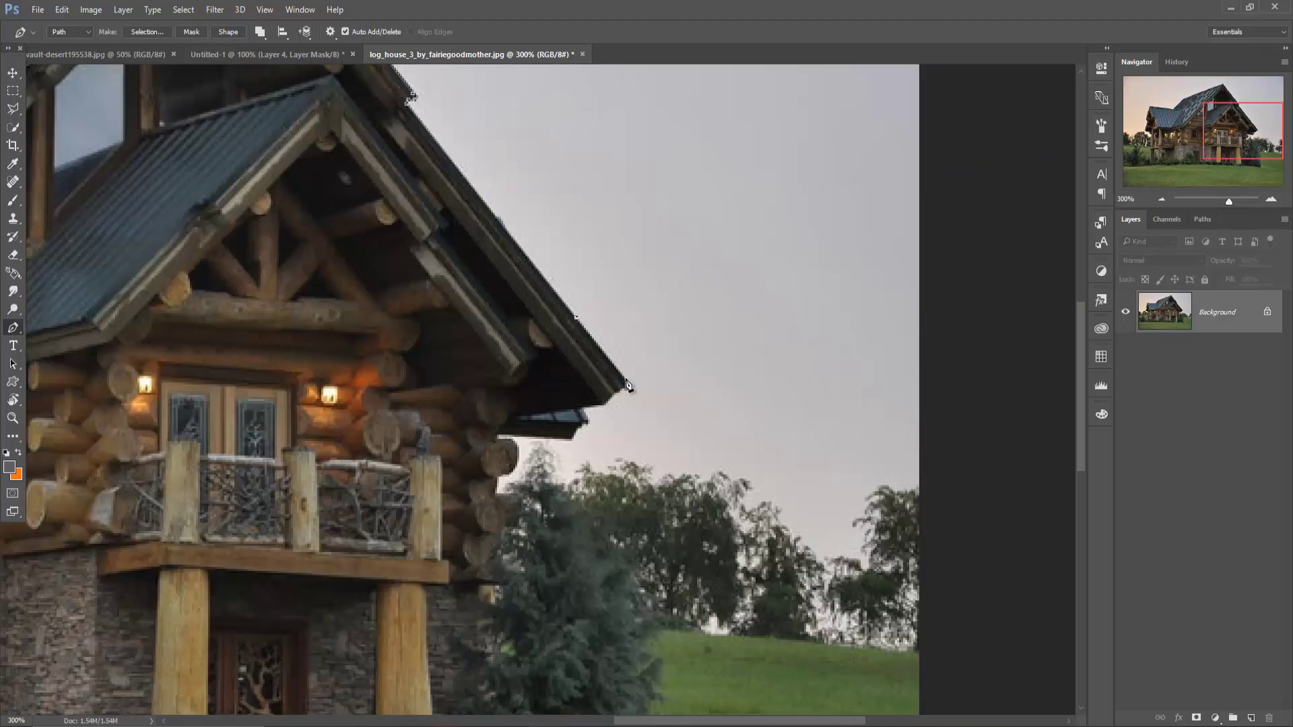
pyautogui.click(571, 437)
pyautogui.click(515, 472)
# Trace the tree base and lawn bottom, close the path and convert it to a selection
pyautogui.scroll(-3, 510, 568)
pyautogui.scroll(-2, 497, 389)
pyautogui.click(497, 389)
pyautogui.click(638, 389)
pyautogui.click(905, 410)
pyautogui.hotkey('ctrl', '1')
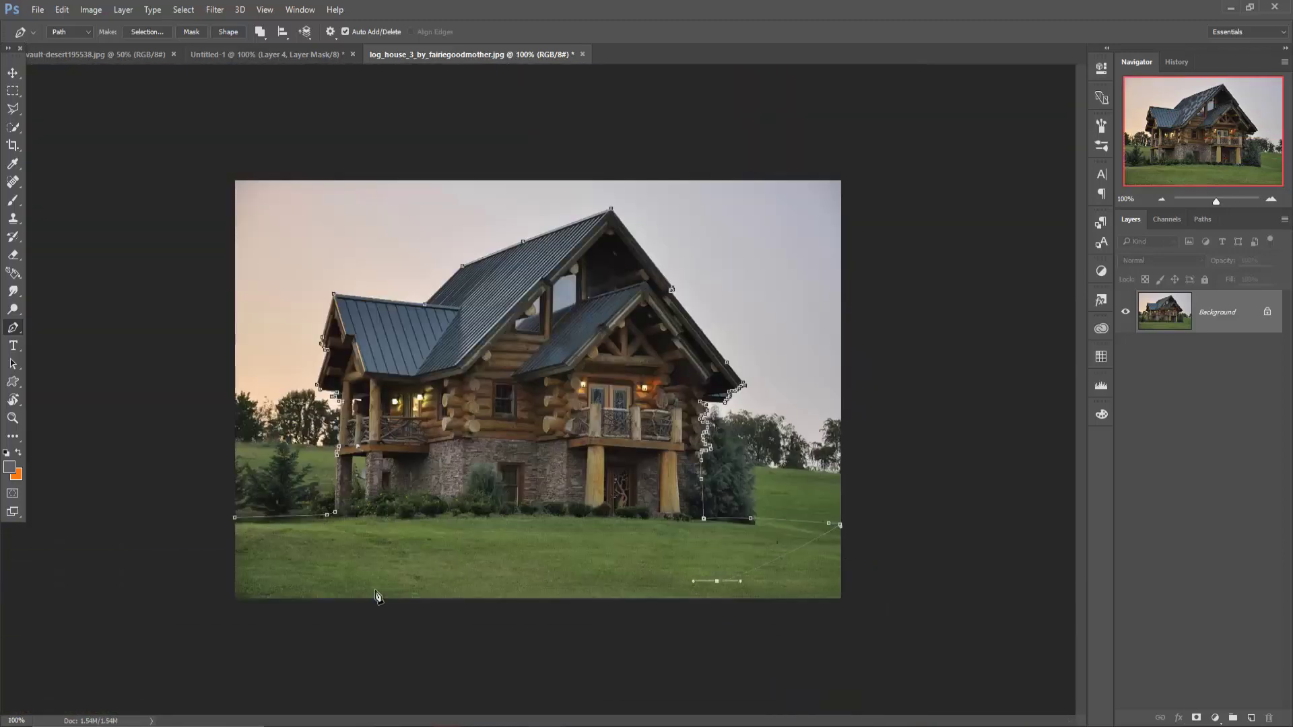
pyautogui.click(332, 590)
pyautogui.click(240, 579)
pyautogui.click(234, 518)
pyautogui.rightClick(444, 426)
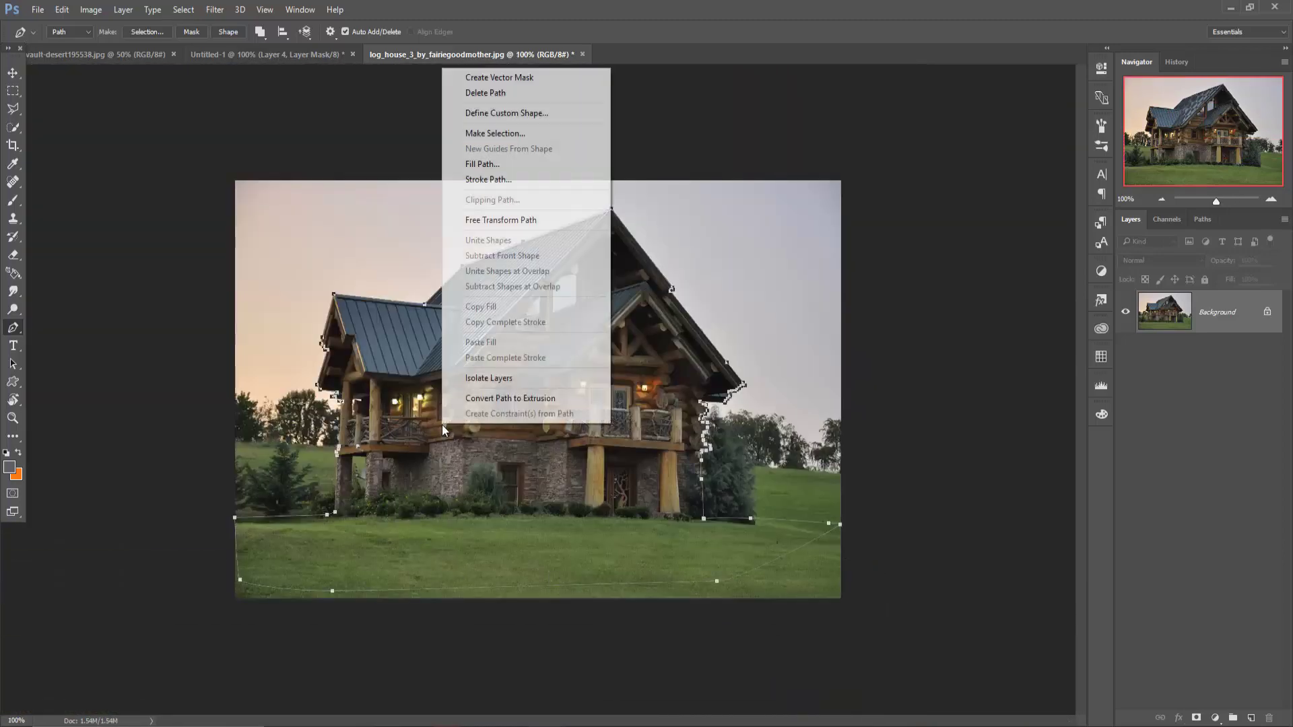
pyautogui.click(534, 135)
# Drag the selected log house into the composite with the Move tool
pyautogui.press('v')
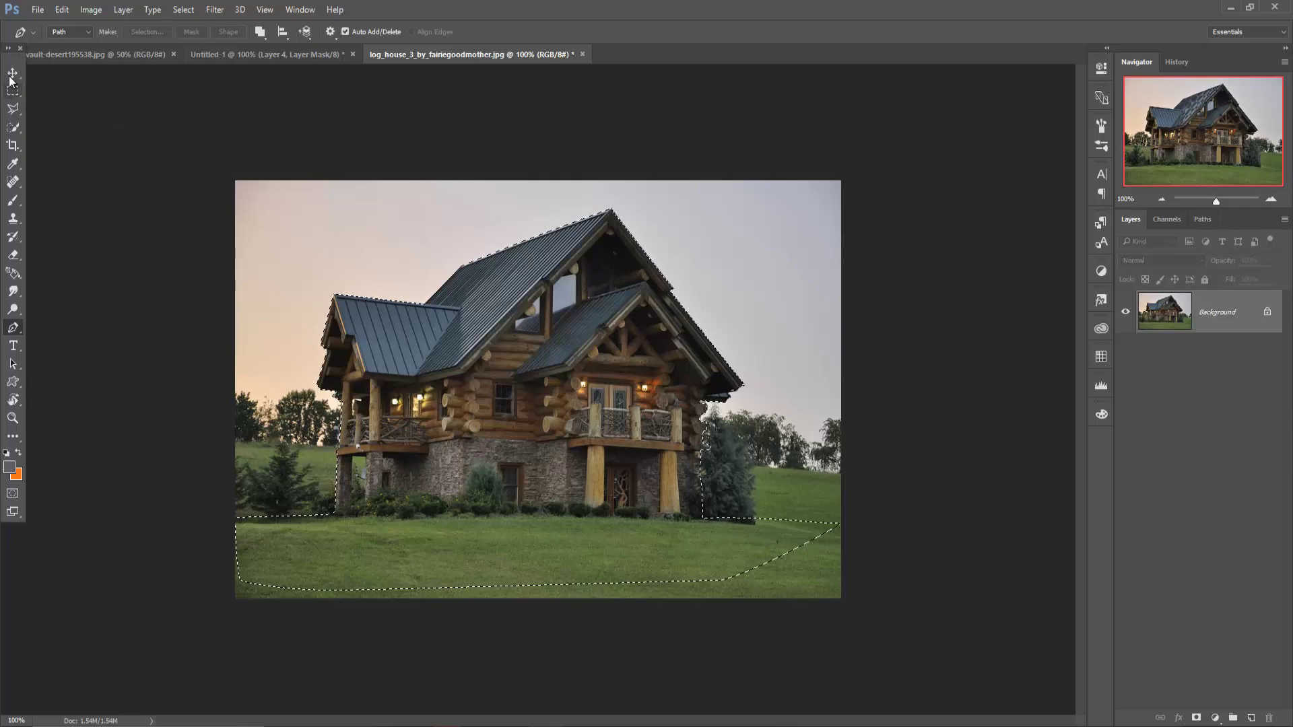
pyautogui.moveTo(475, 55)
pyautogui.mouseDown()
pyautogui.moveTo(479, 127)
pyautogui.moveTo(773, 173)
pyautogui.mouseUp()
pyautogui.moveTo(972, 356); pyautogui.dragTo(487, 288)
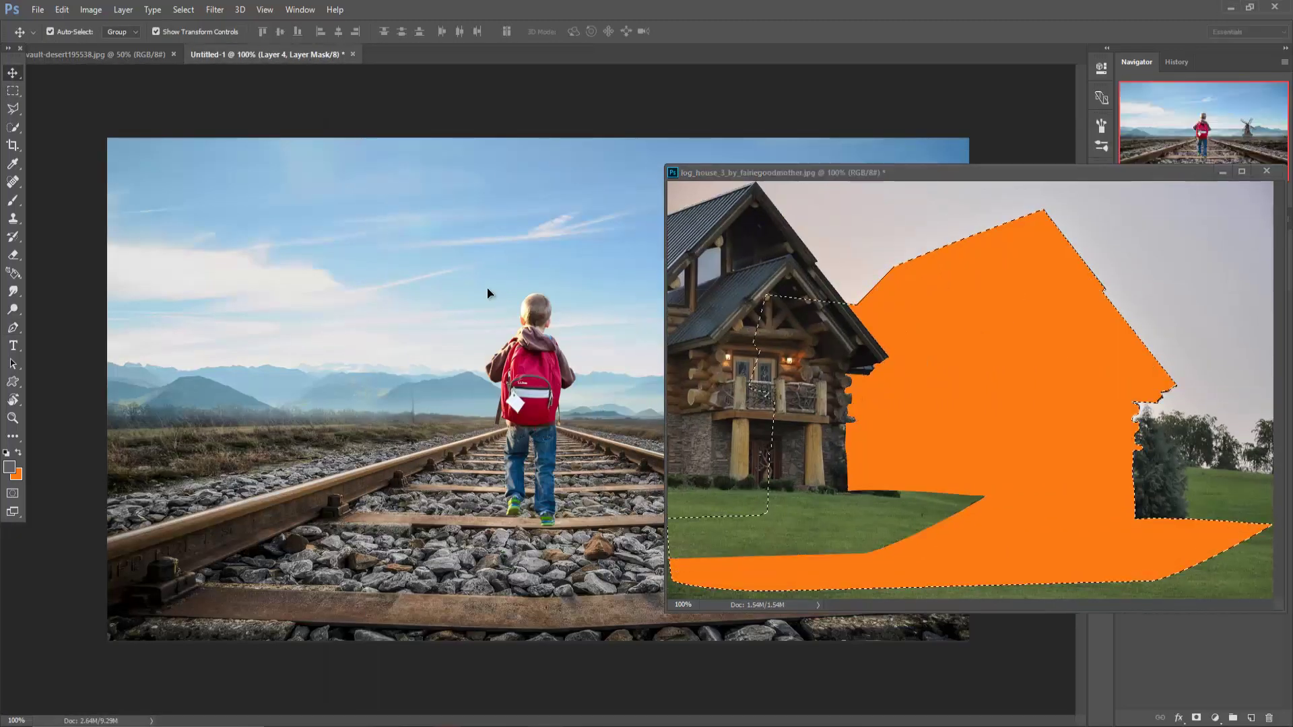
pyautogui.click(1224, 171)
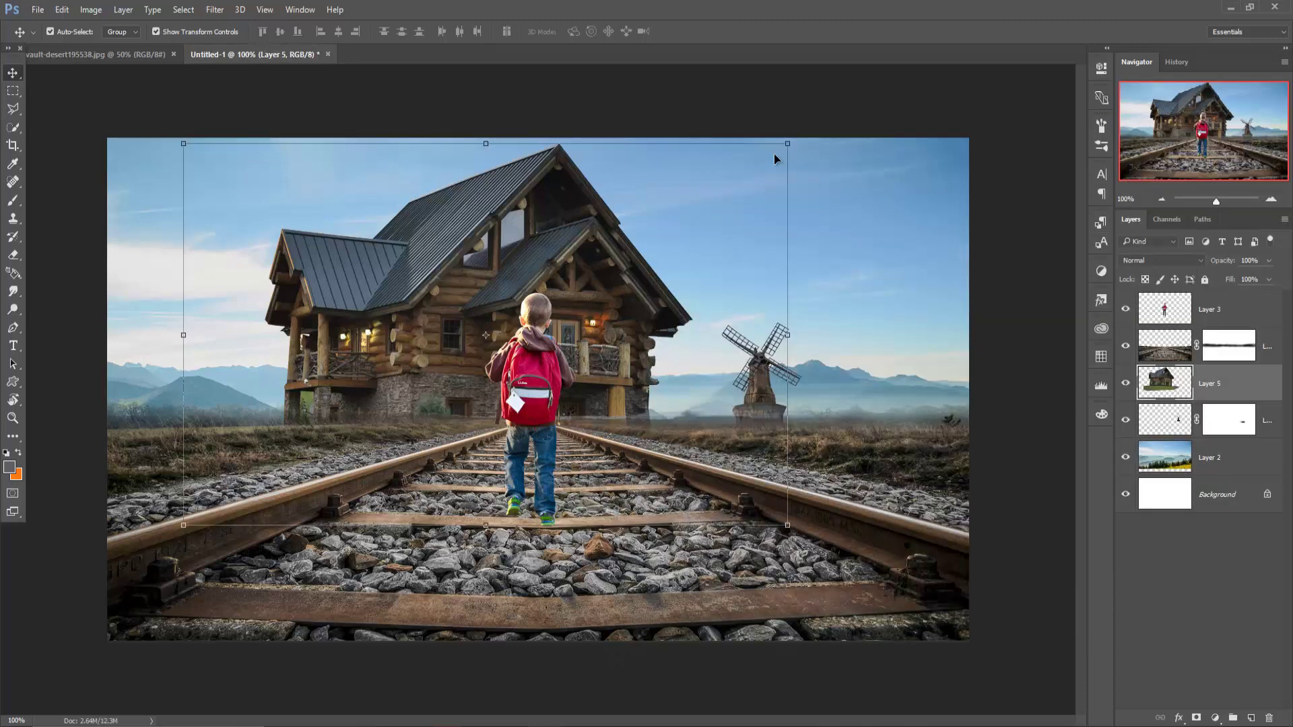
# Shrink the log house and place it on the horizon left of the boy
pyautogui.moveTo(787, 145); pyautogui.dragTo(565, 315)
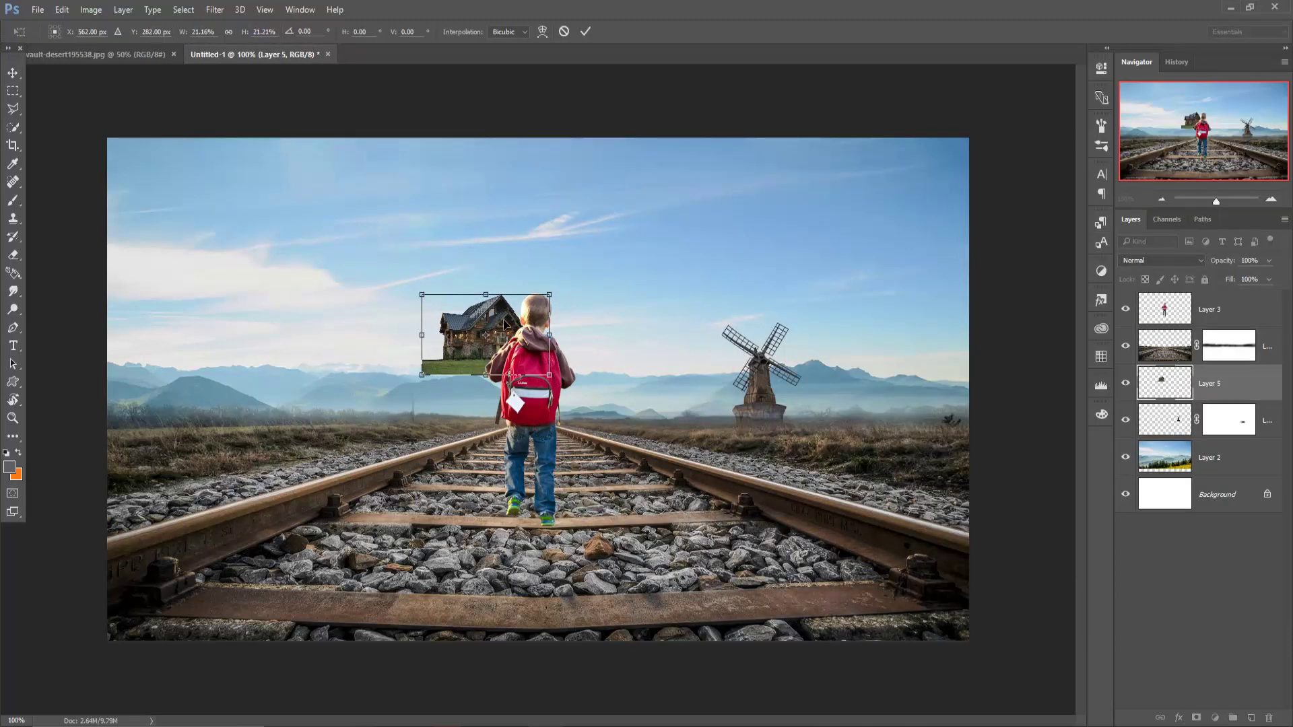
pyautogui.moveTo(517, 338)
pyautogui.mouseDown()
pyautogui.moveTo(274, 375)
pyautogui.moveTo(321, 386)
pyautogui.mouseUp()
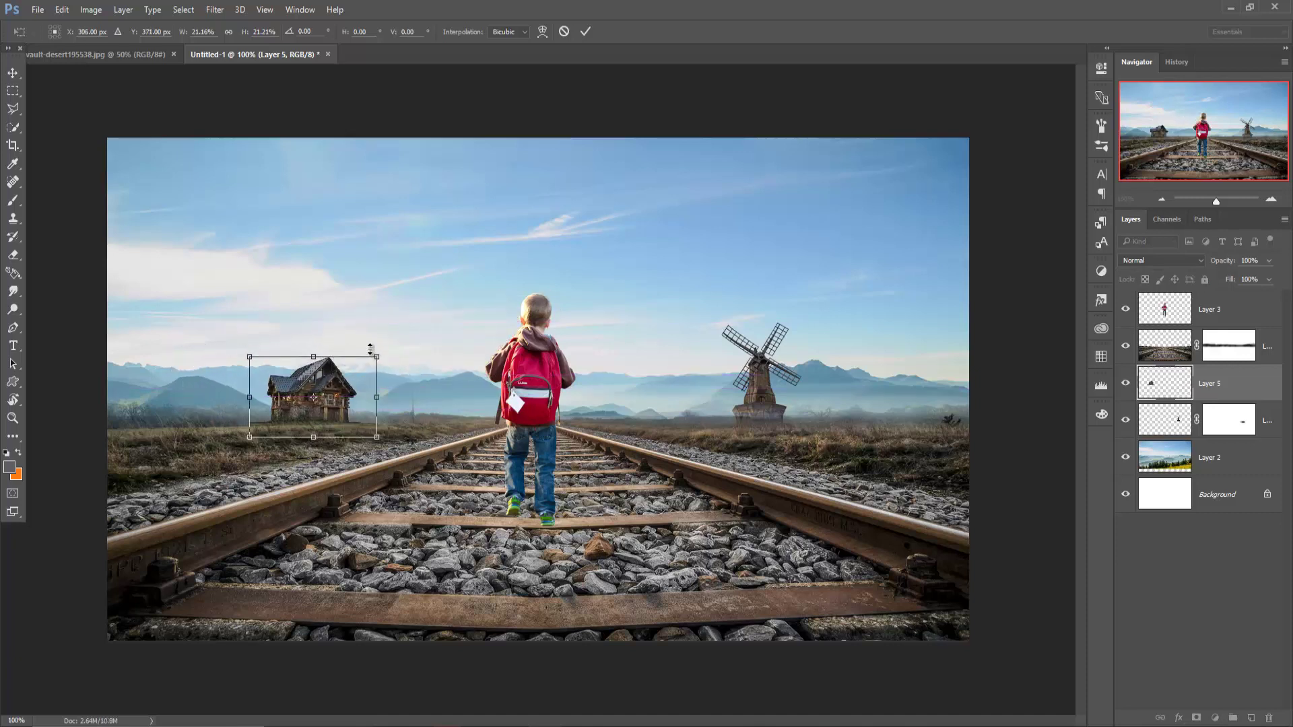
pyautogui.moveTo(372, 360); pyautogui.dragTo(332, 400)
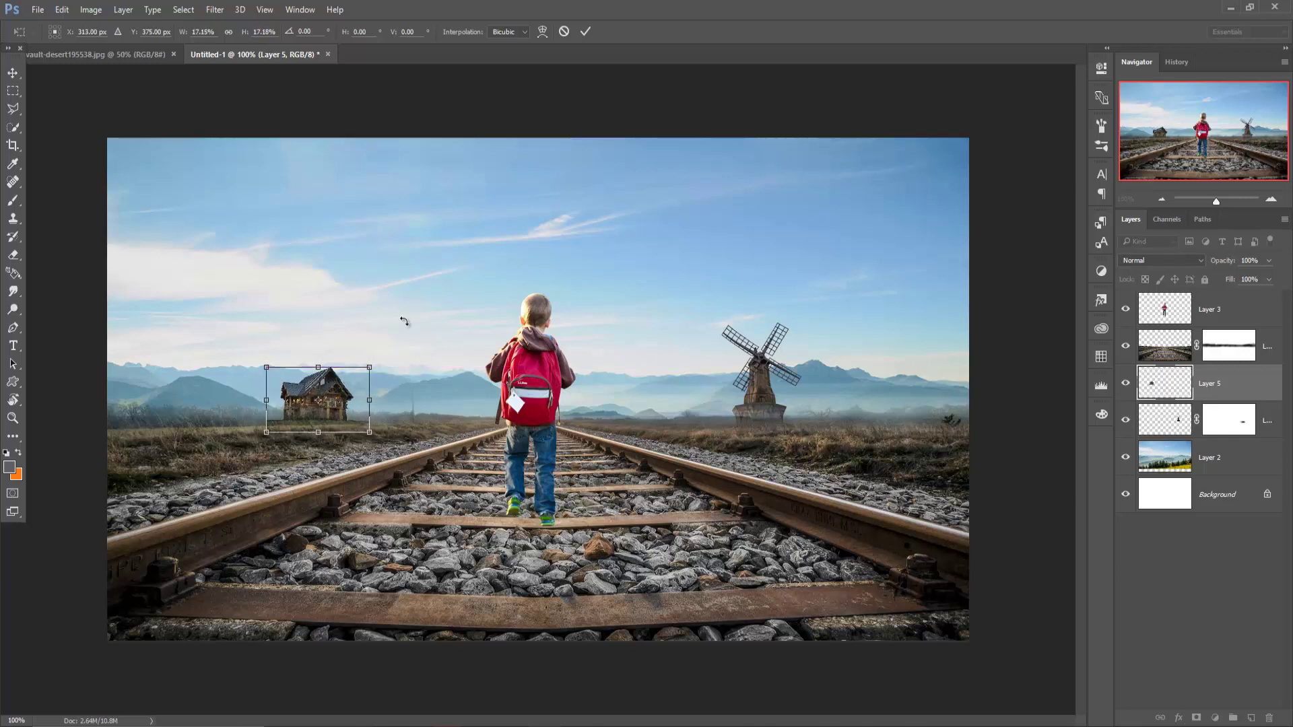
pyautogui.click(586, 32)
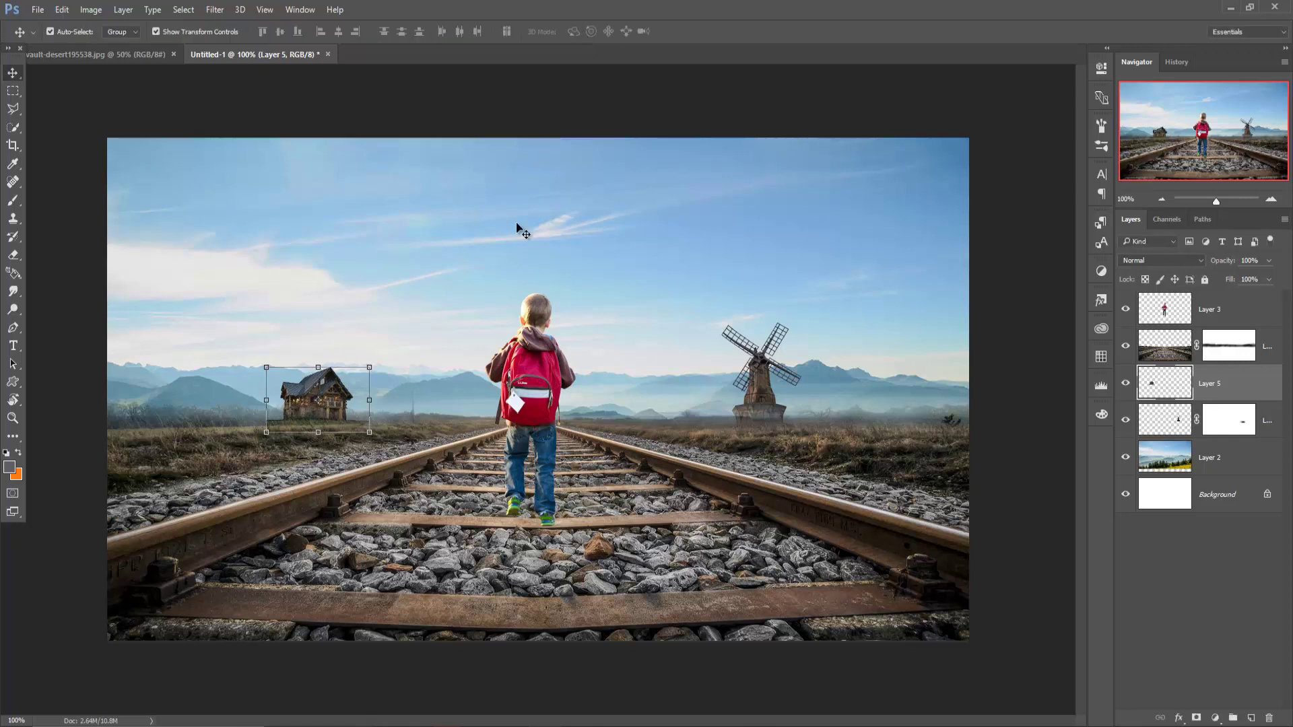
# Enlarge the house slightly, nudge it one pixel down, and commit the transform
pyautogui.moveTo(370, 369); pyautogui.dragTo(354, 396)
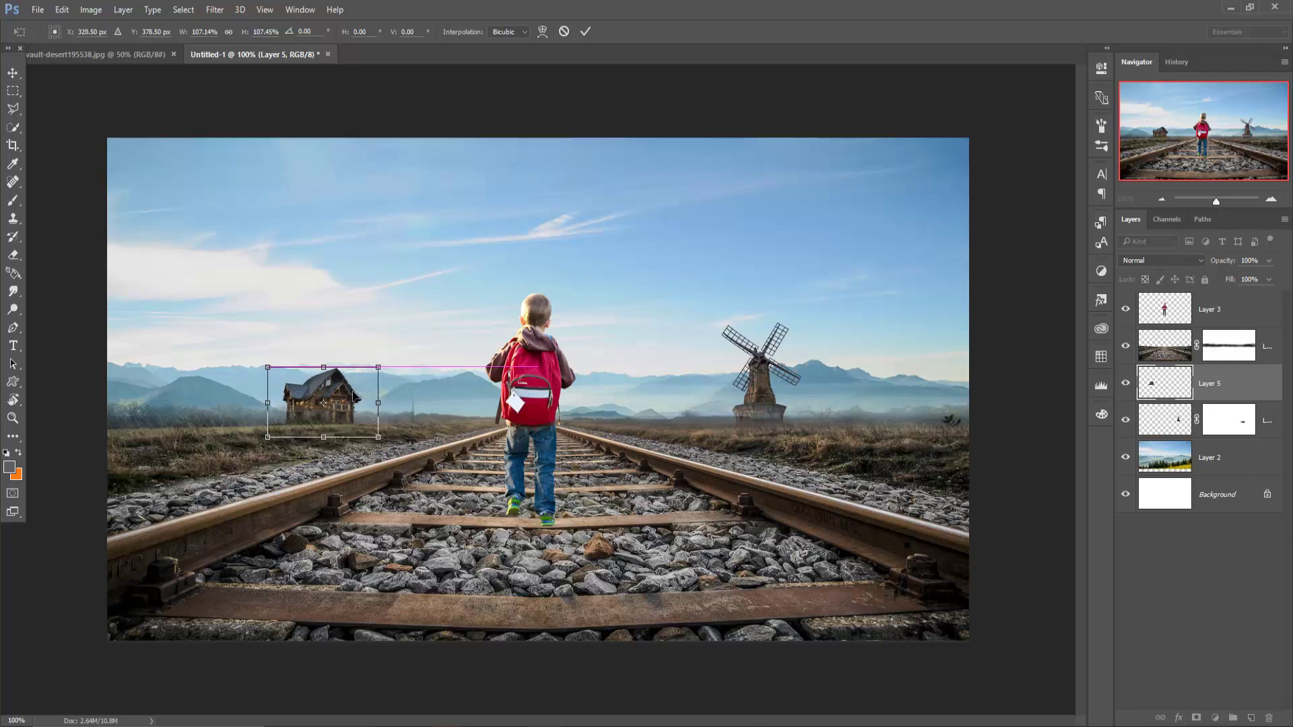
pyautogui.press('Down')
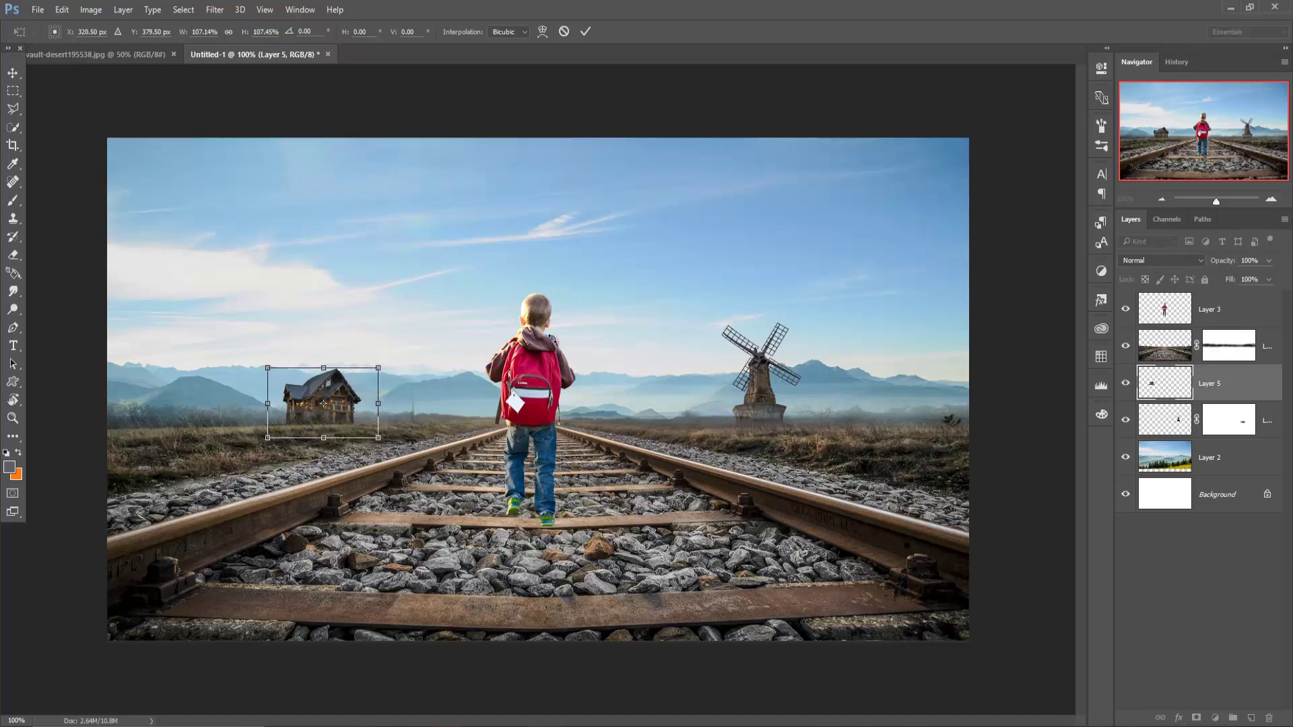
pyautogui.press('Down')
pyautogui.press('Up')
pyautogui.click(586, 33)
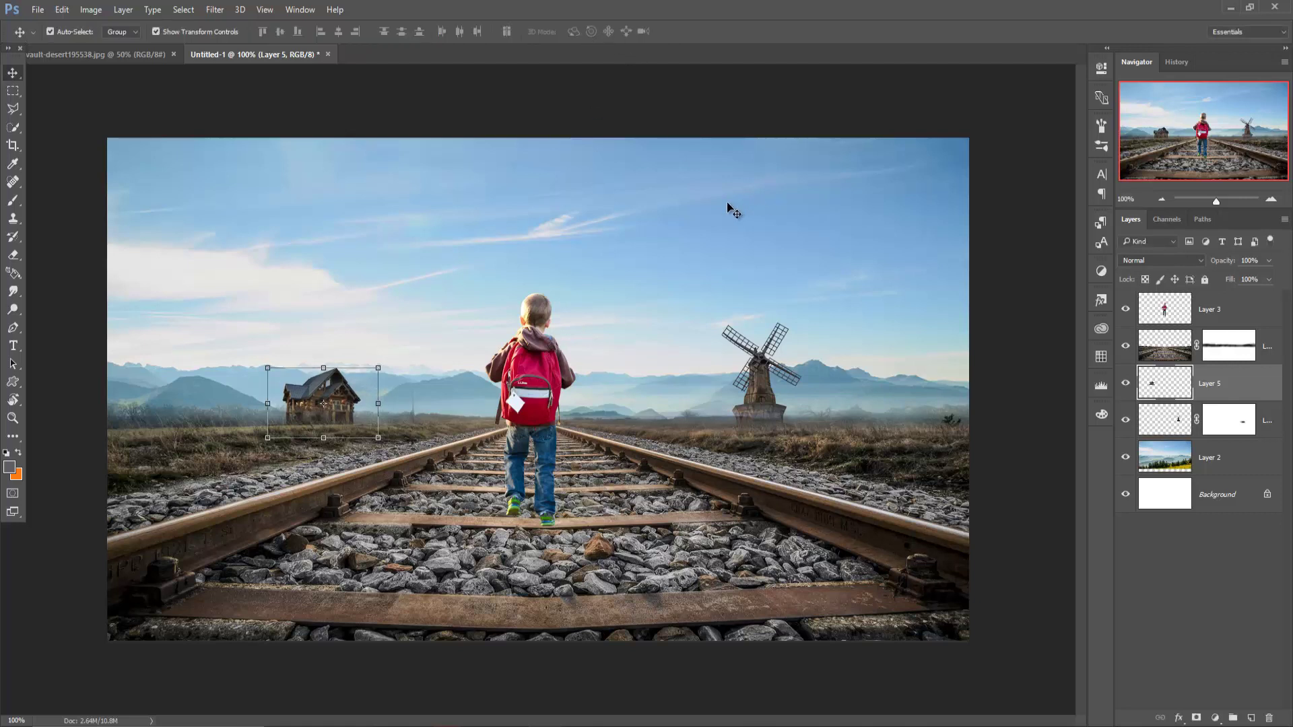
# Apply a Camera Raw Filter to the log house with Vibrance -12 and Saturation -13, then select Layer 2
pyautogui.click(222, 14)
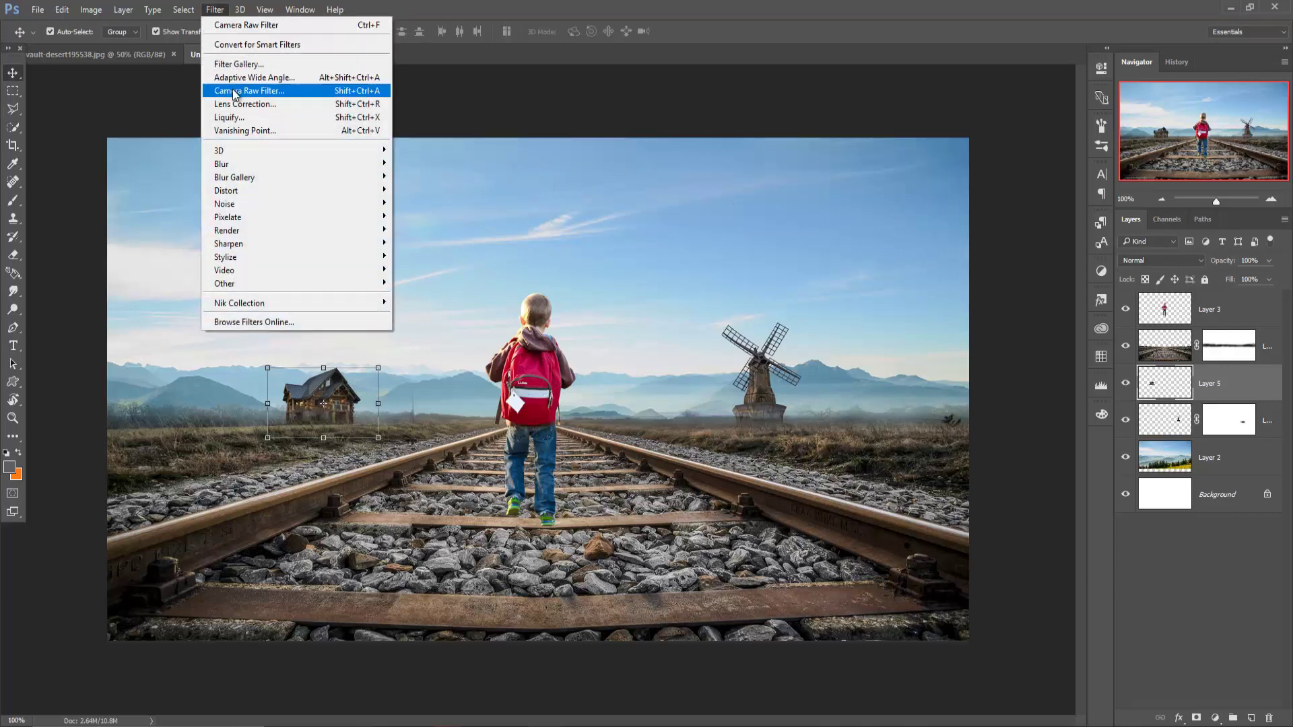
pyautogui.click(270, 91)
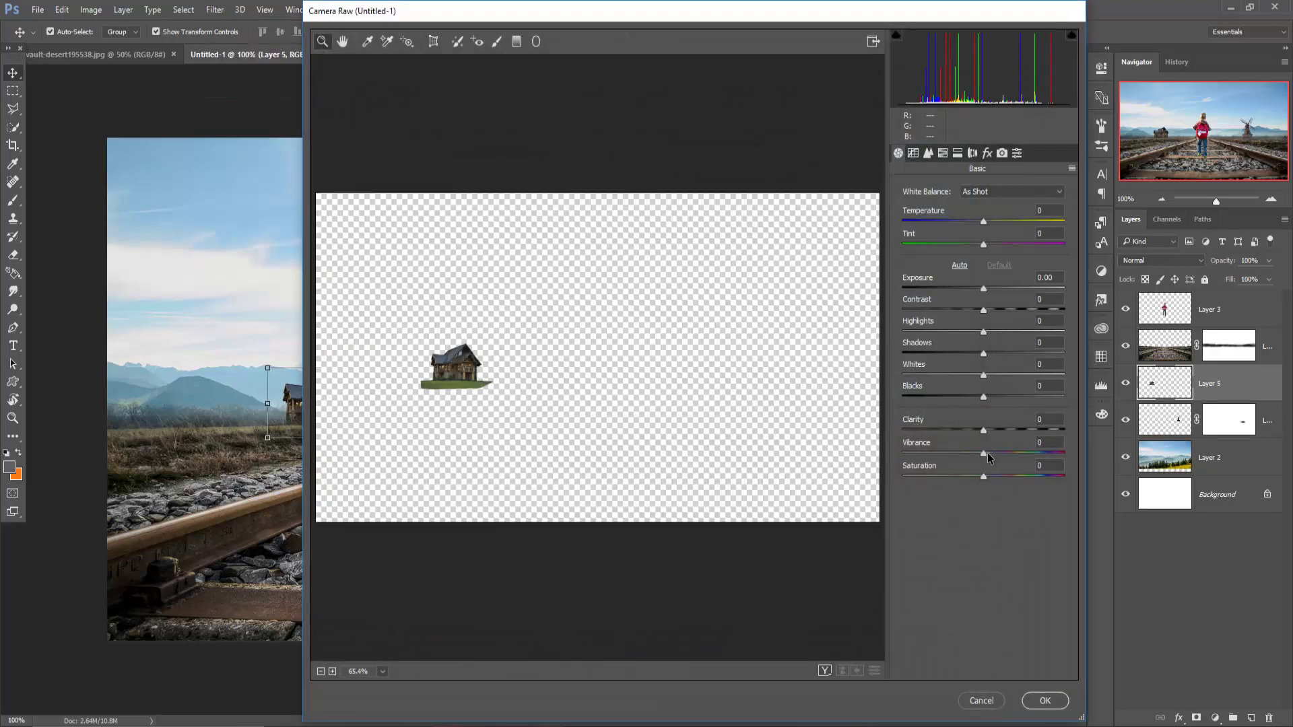
pyautogui.moveTo(984, 456); pyautogui.dragTo(975, 478)
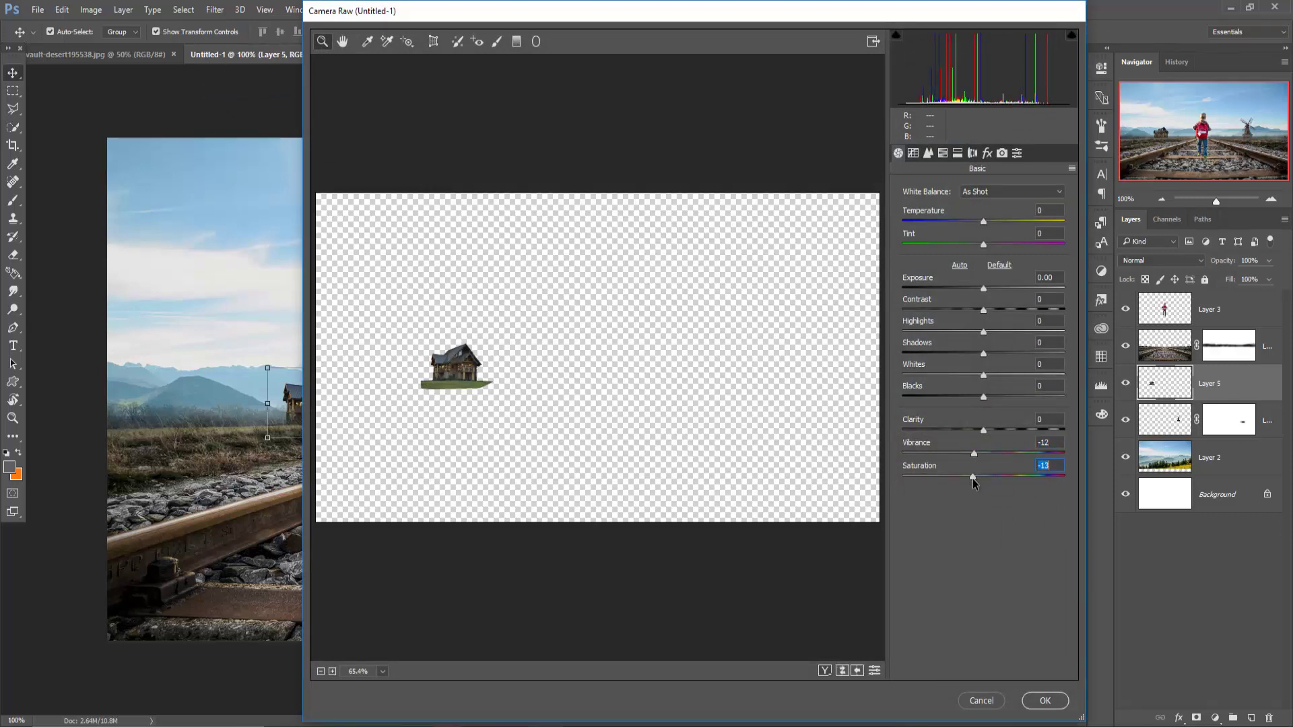
pyautogui.click(1046, 701)
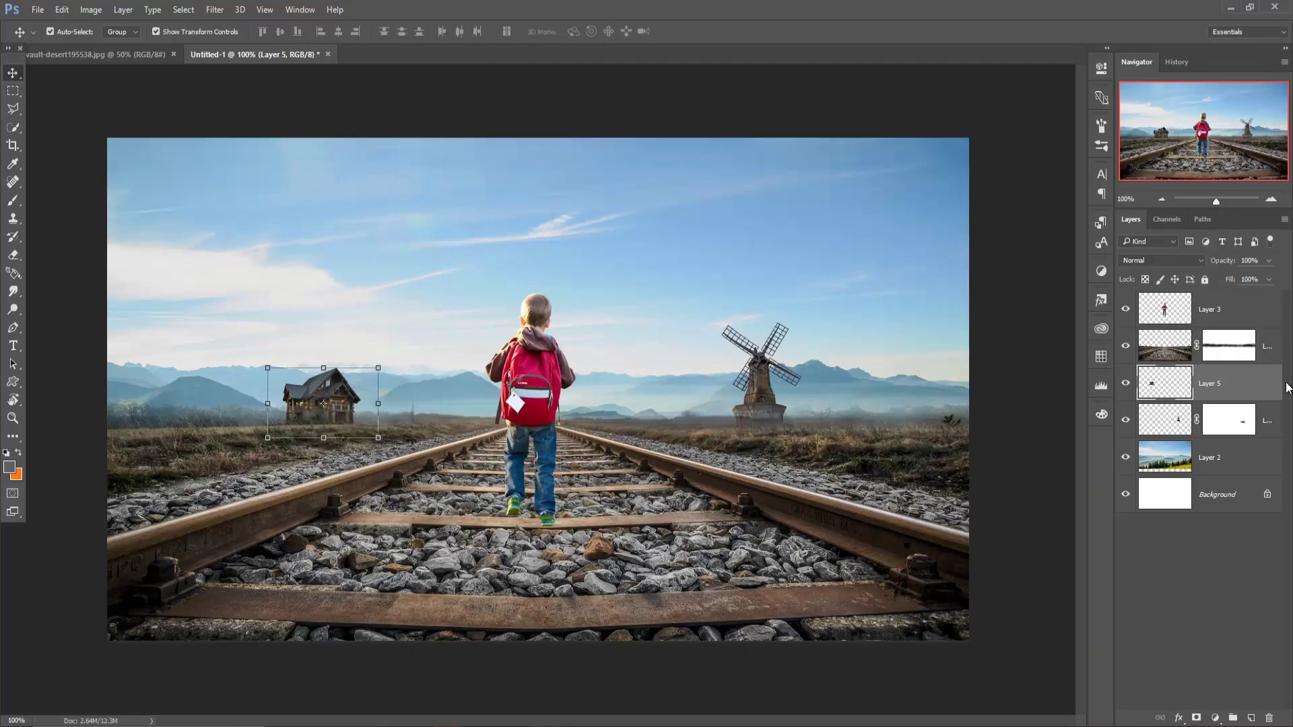
pyautogui.click(1273, 311)
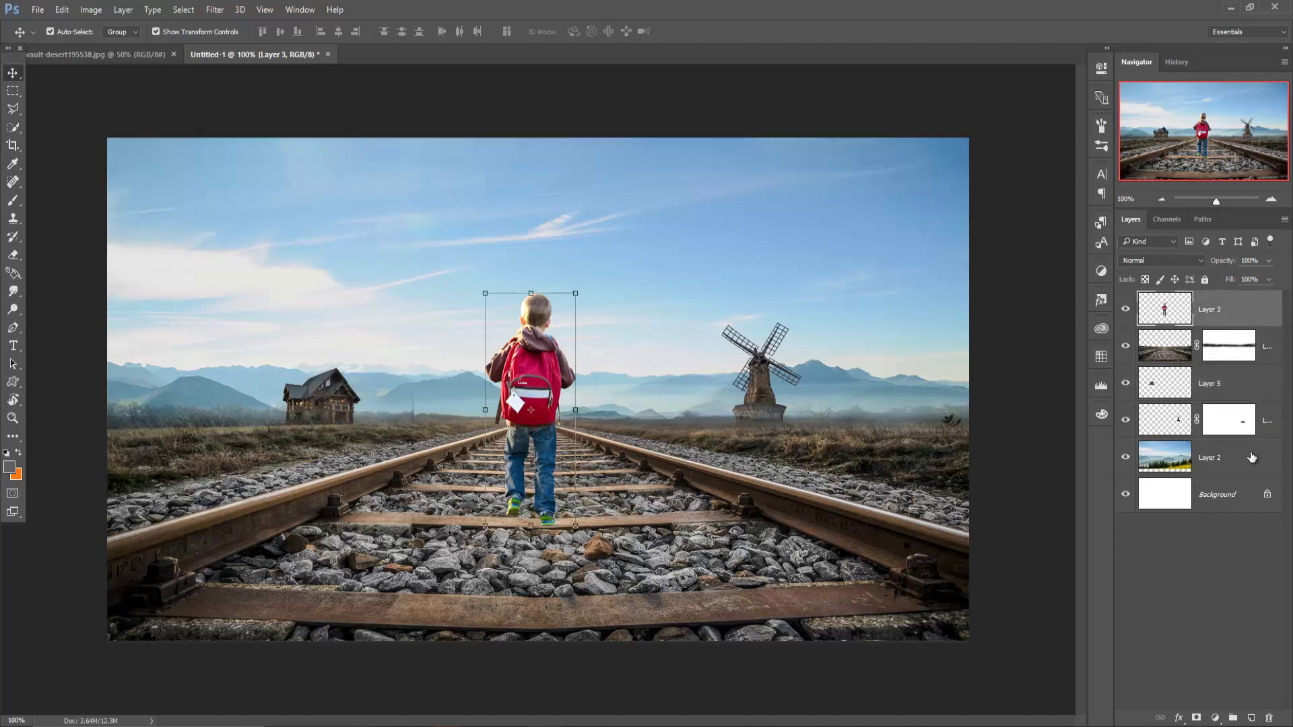
pyautogui.click(1256, 457)
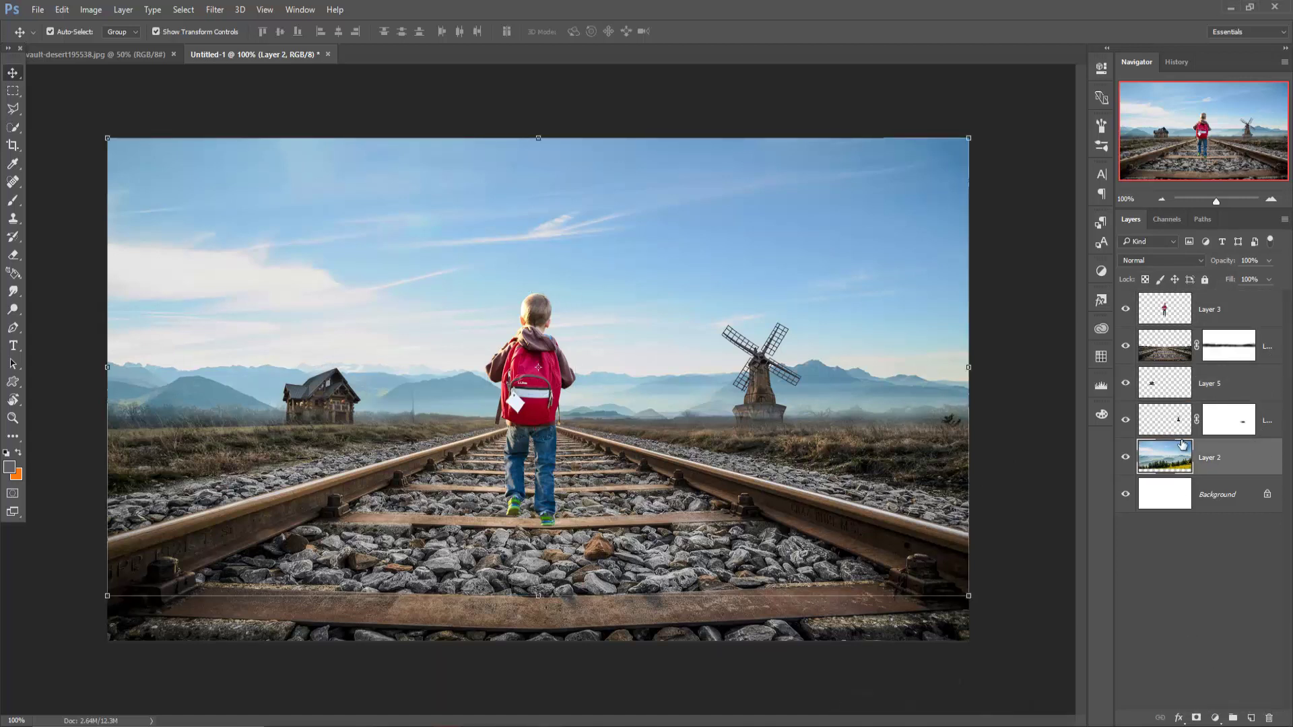
# Duplicate the boy's Layer 3 as Layer 3 copy
pyautogui.click(1239, 314)
pyautogui.rightClick(1239, 314)
pyautogui.click(1084, 152)
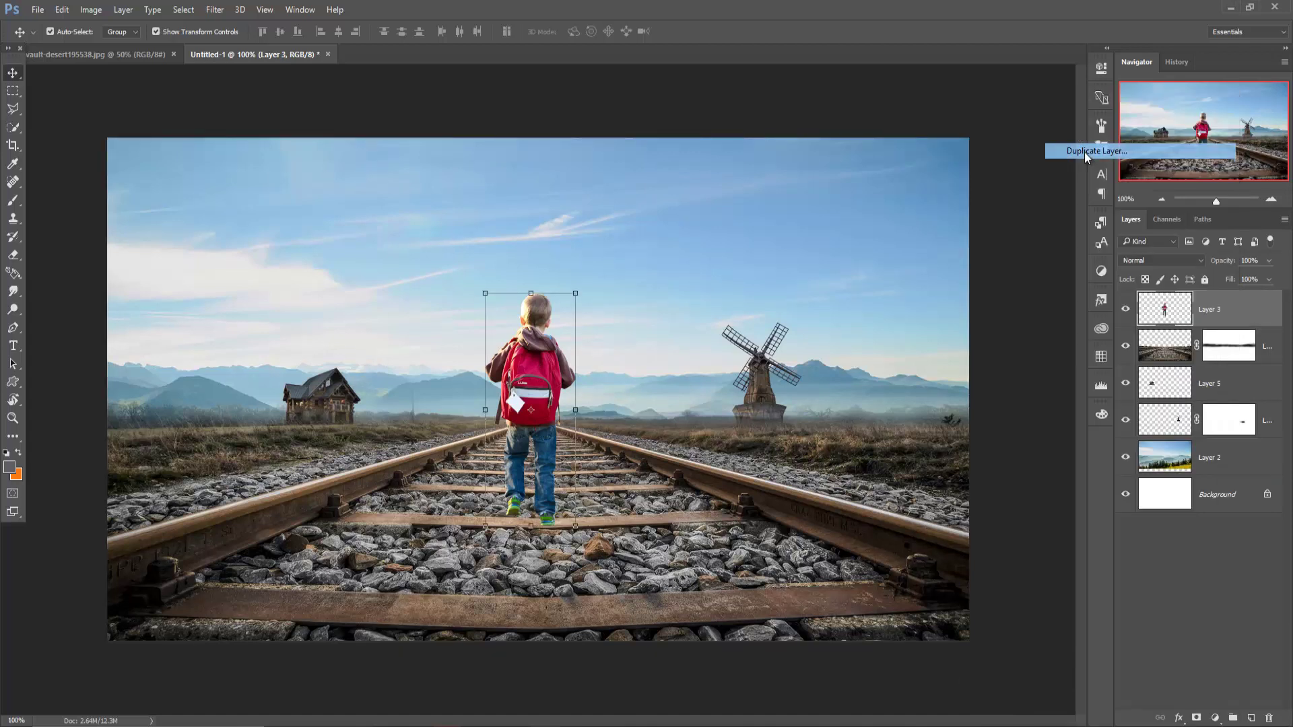
pyautogui.click(760, 224)
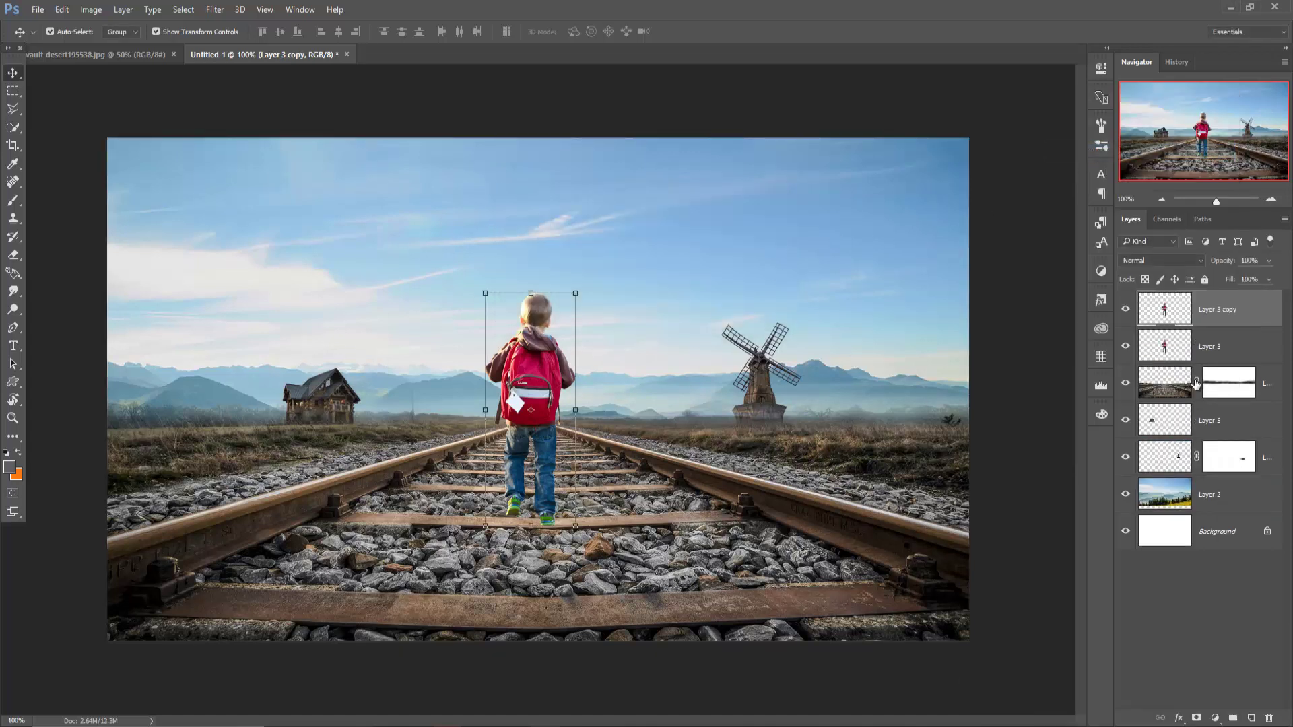
# Flip the original Layer 3 vertically and nudge it down beneath the boy's feet
pyautogui.click(1212, 346)
pyautogui.click(62, 9)
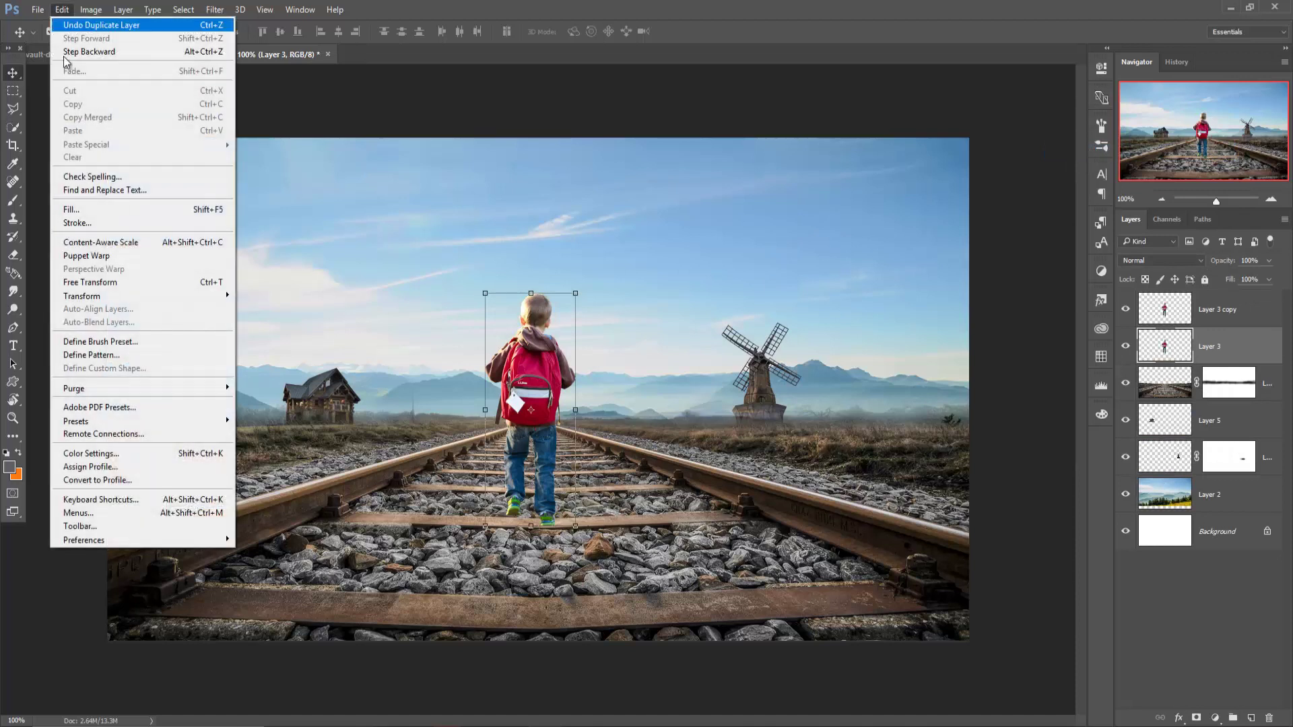
pyautogui.moveTo(83, 295)
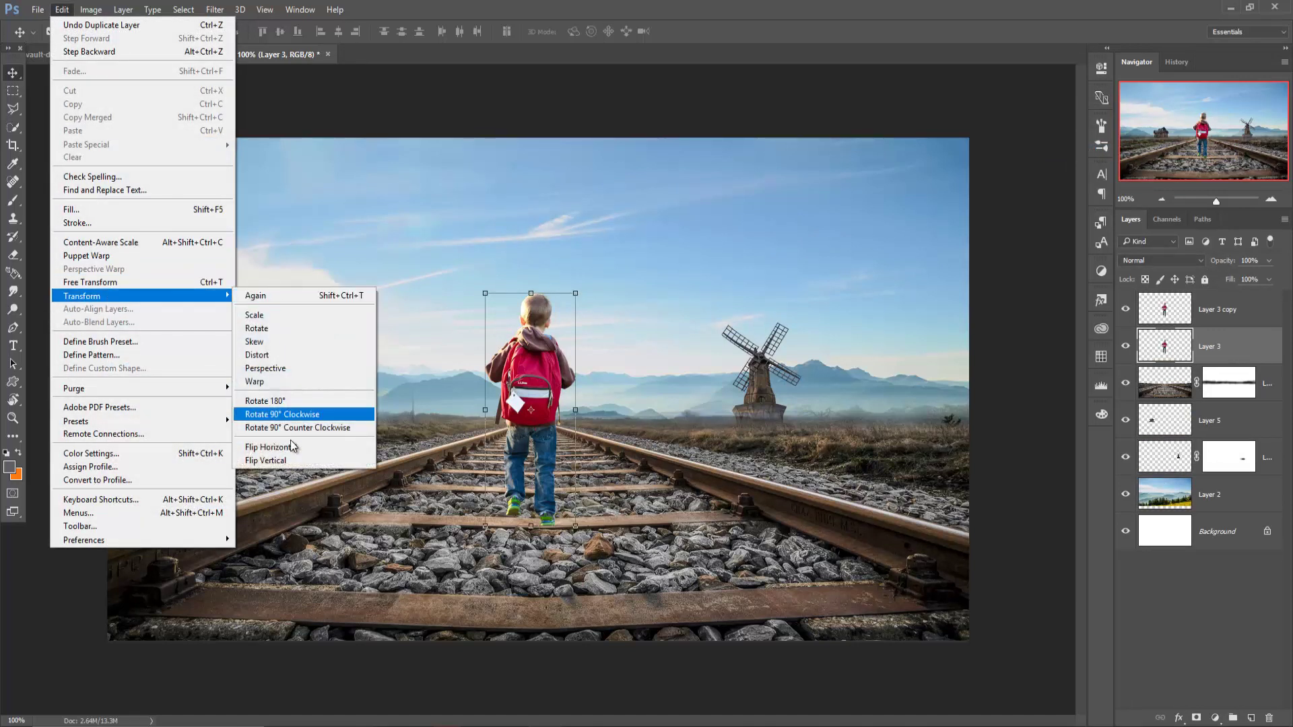
pyautogui.click(290, 455)
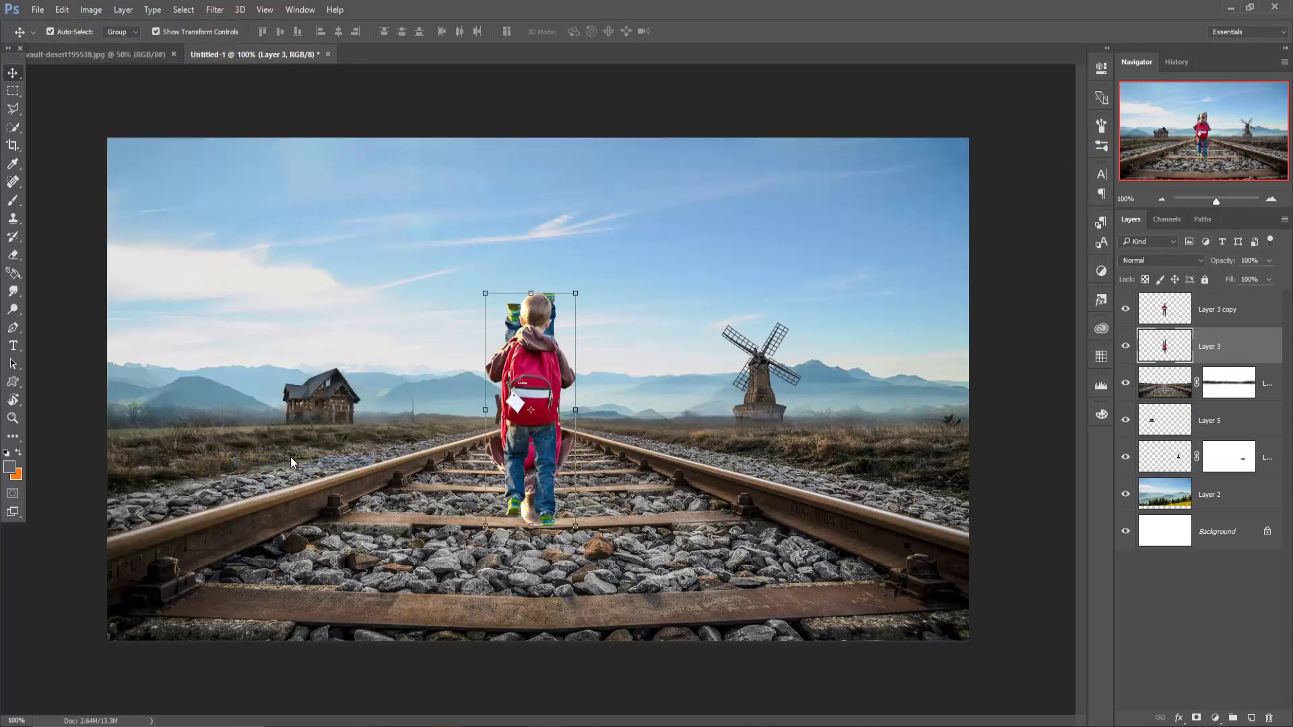
pyautogui.press('Down')
pyautogui.press('Down')
pyautogui.press('Down')
pyautogui.press('Down')
pyautogui.press('Down')
pyautogui.press('Down')
pyautogui.press('Down')
pyautogui.press('Down')
pyautogui.press('Down')
pyautogui.press('Down')
pyautogui.press('Down')
pyautogui.press('Down')
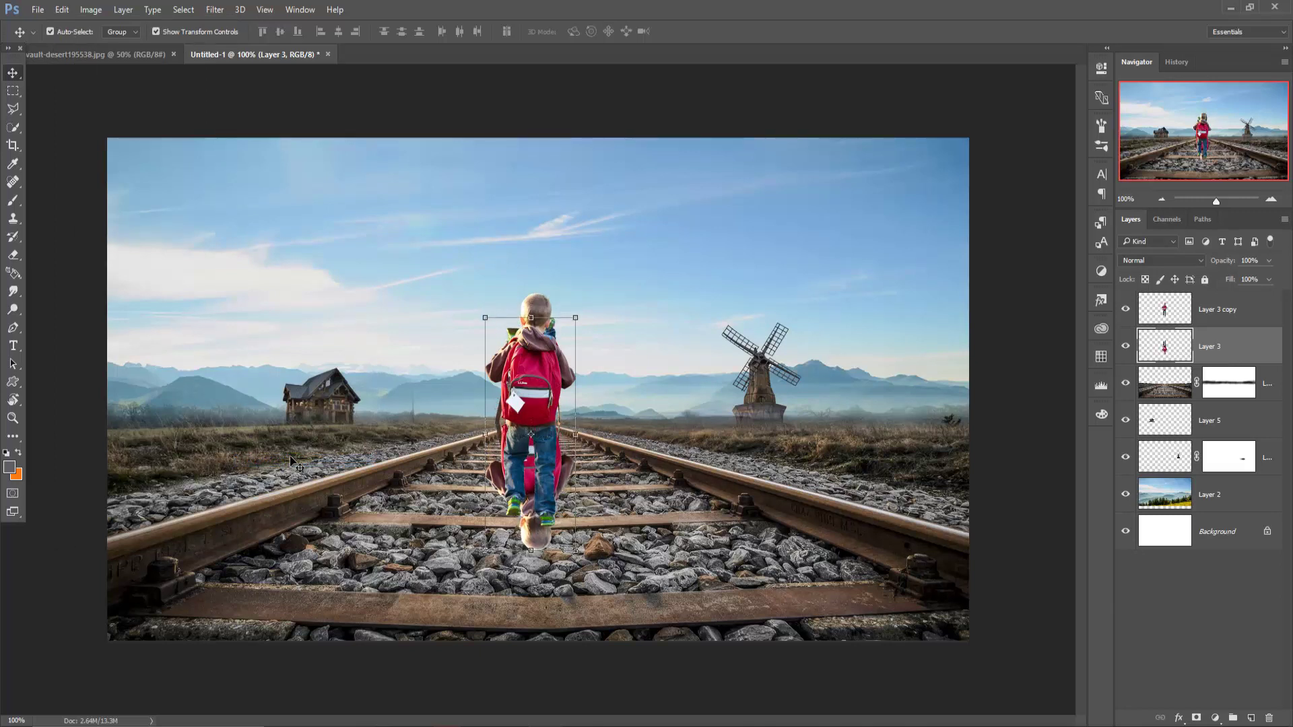
pyautogui.press('Down')
pyautogui.press('Down')
pyautogui.press('Down')
pyautogui.press('Down')
pyautogui.press('Down')
pyautogui.press('Down')
pyautogui.press('Down')
pyautogui.press('Down')
pyautogui.press('Down')
pyautogui.press('Down')
pyautogui.press('Down')
pyautogui.press('Down')
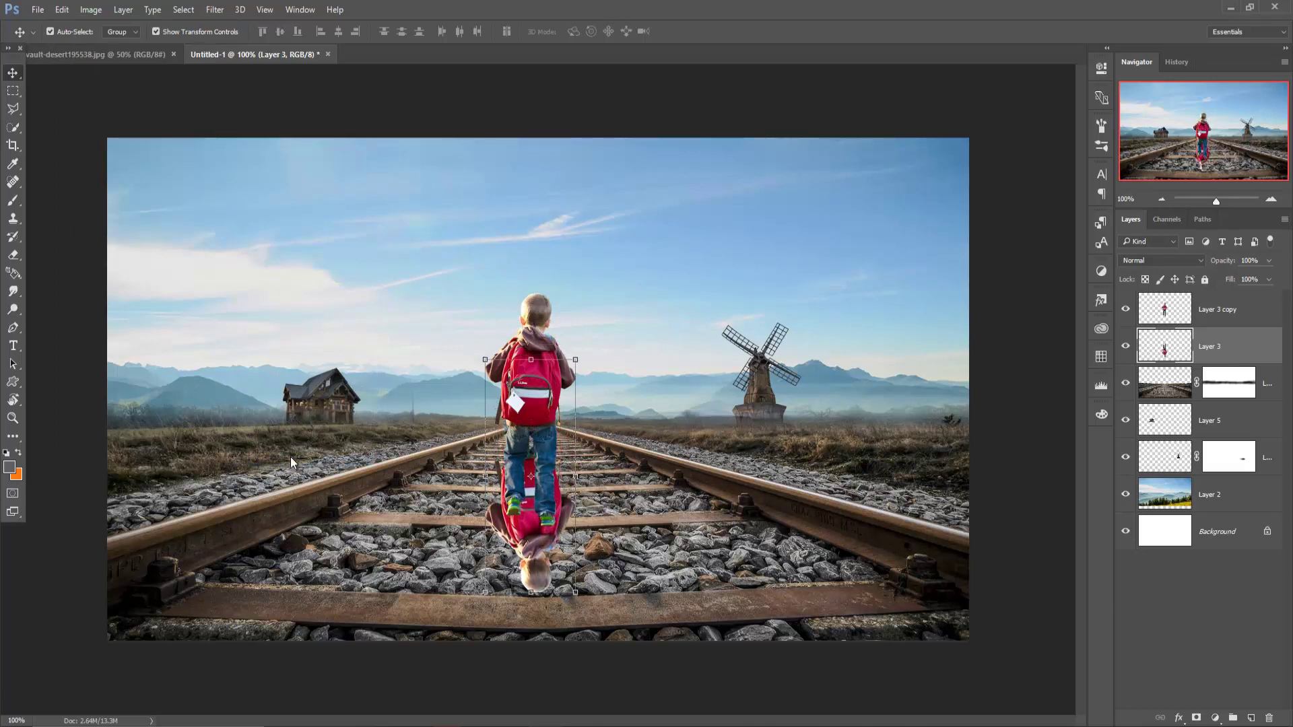
pyautogui.press('Down')
pyautogui.press('Down')
pyautogui.press('Down')
pyautogui.press('Down')
pyautogui.press('Down')
pyautogui.press('Down')
pyautogui.press('Down')
pyautogui.press('Down')
pyautogui.press('Down')
pyautogui.press('Down')
pyautogui.press('Down')
pyautogui.press('Down')
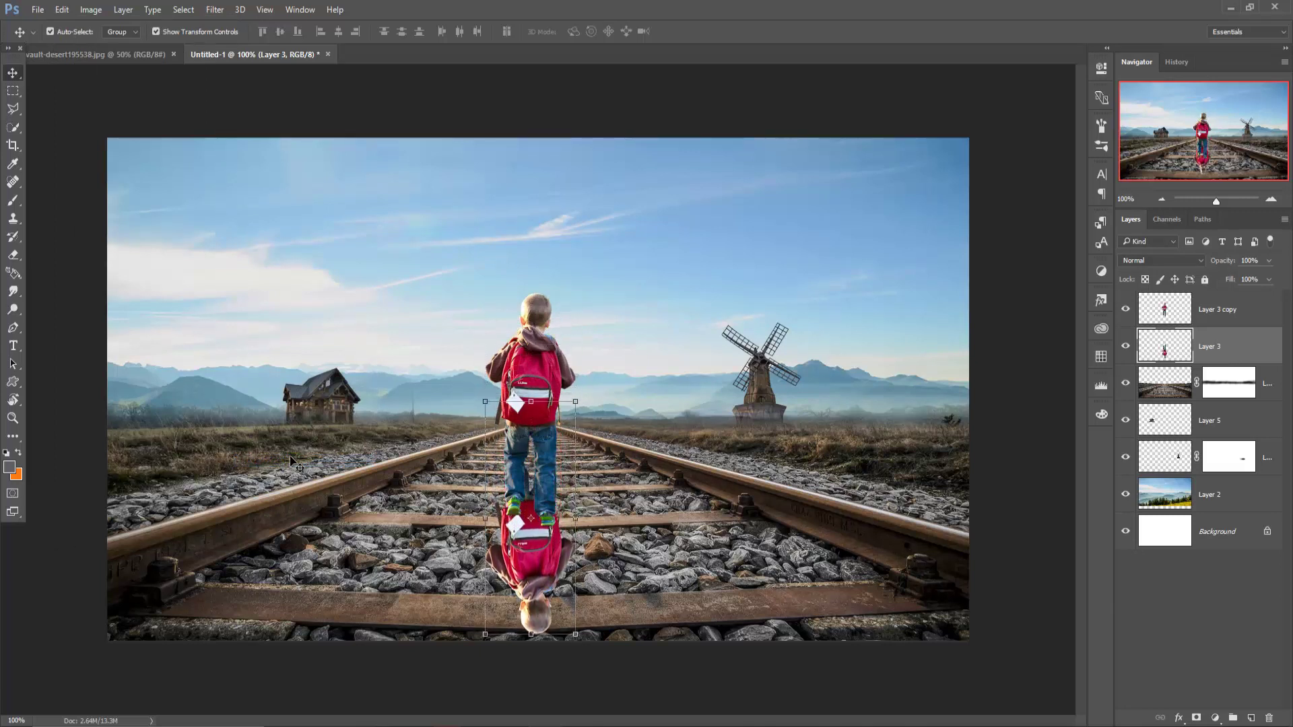
pyautogui.press('Down')
pyautogui.press('Down')
pyautogui.press('Down')
pyautogui.press('Down')
pyautogui.press('Down')
pyautogui.press('Down')
pyautogui.press('Down')
pyautogui.press('Down')
pyautogui.press('Down')
pyautogui.press('Down')
pyautogui.press('Down')
pyautogui.press('Down')
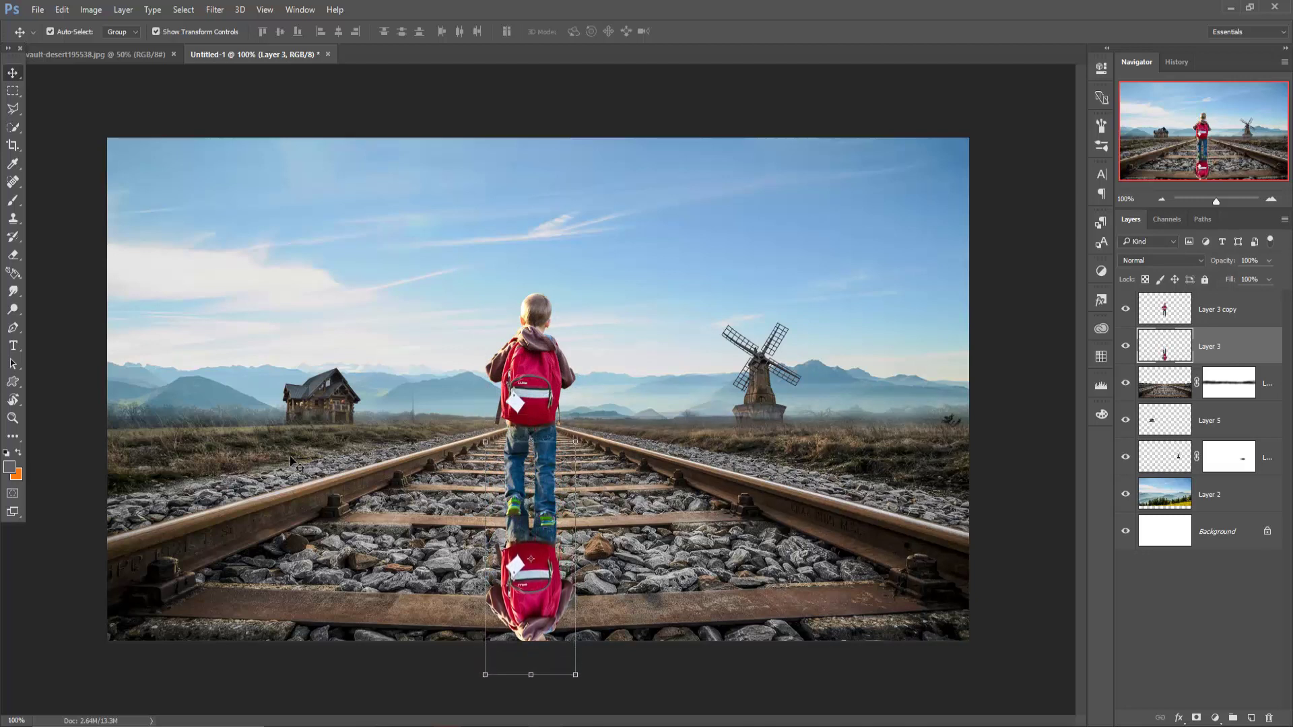
pyautogui.press('Down')
pyautogui.press('Down')
pyautogui.press('Down')
pyautogui.press('Down')
pyautogui.press('Down')
pyautogui.press('Down')
pyautogui.press('Down')
pyautogui.press('Down')
pyautogui.press('Down')
pyautogui.press('Down')
pyautogui.press('Down')
pyautogui.press('Down')
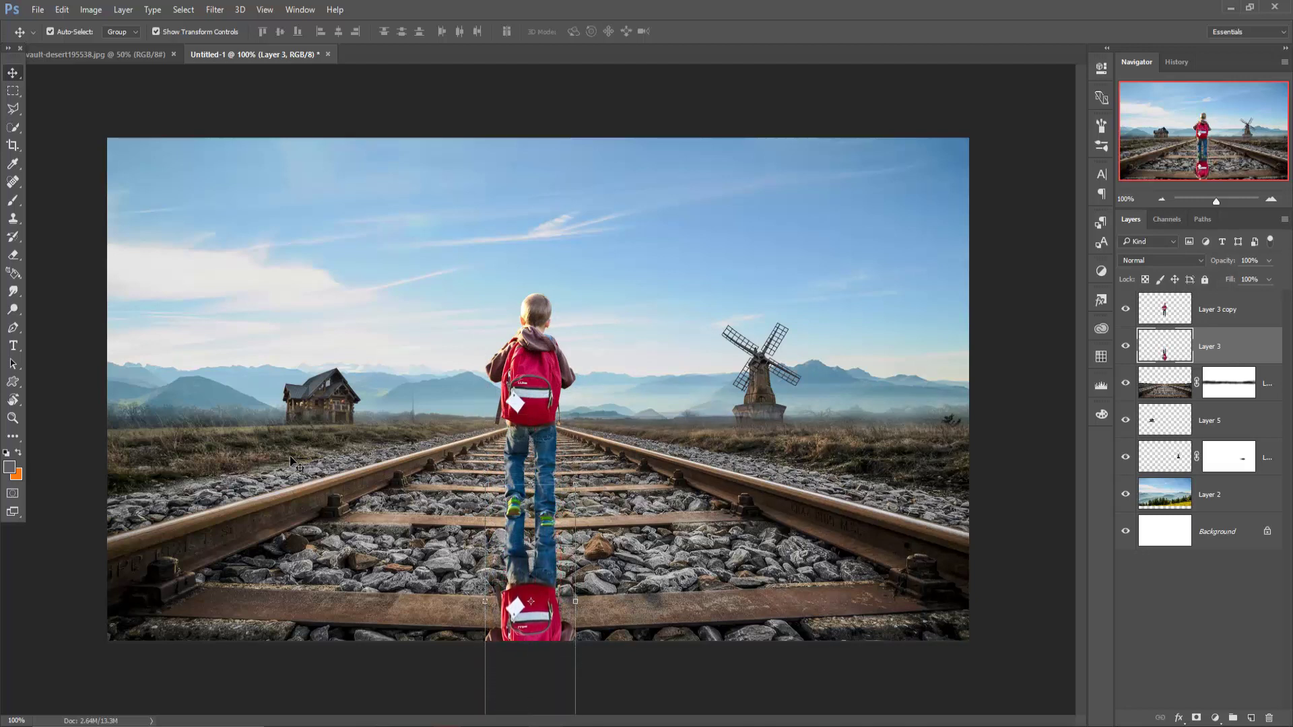
pyautogui.press('Down')
pyautogui.press('Down')
pyautogui.press('Down')
pyautogui.press('Down')
pyautogui.press('Down')
pyautogui.press('Down')
pyautogui.press('Down')
pyautogui.press('Down')
pyautogui.press('Down')
pyautogui.press('Down')
pyautogui.press('Down')
pyautogui.press('Down')
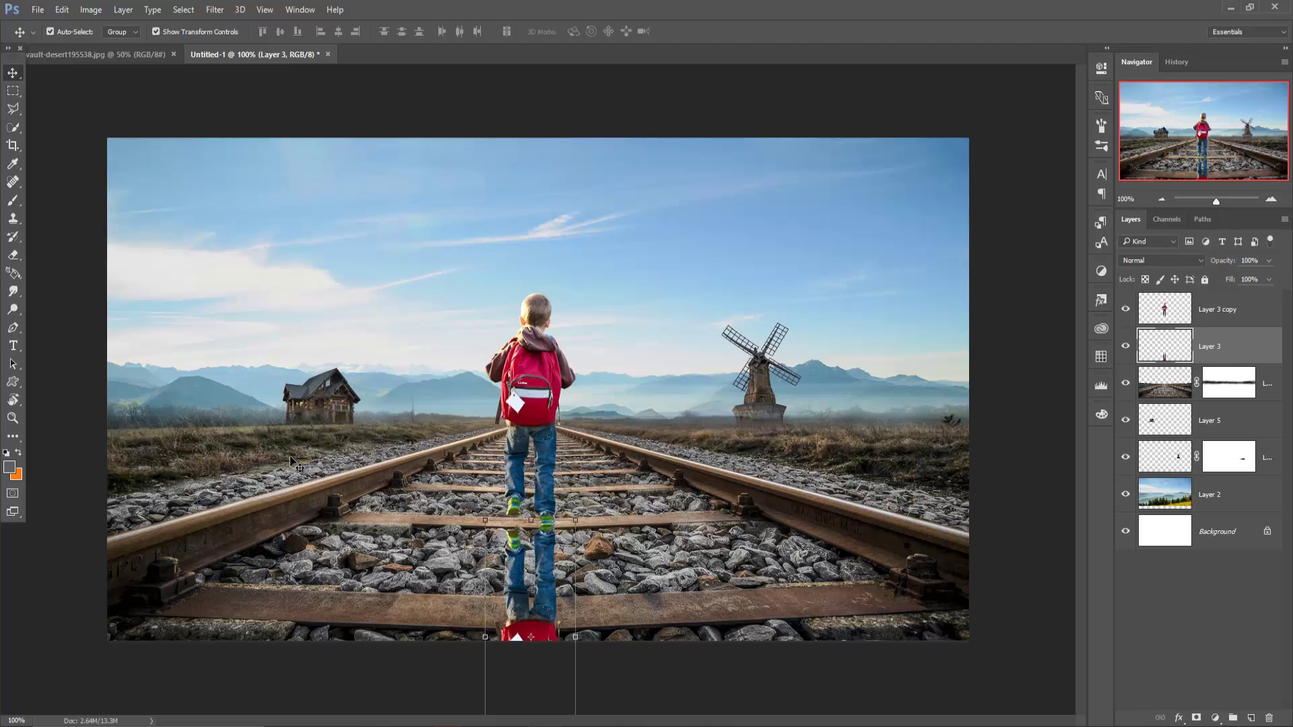
pyautogui.press('Up')
# Add a black Color Overlay layer style to the flipped boy
pyautogui.click(1178, 718)
pyautogui.click(1188, 642)
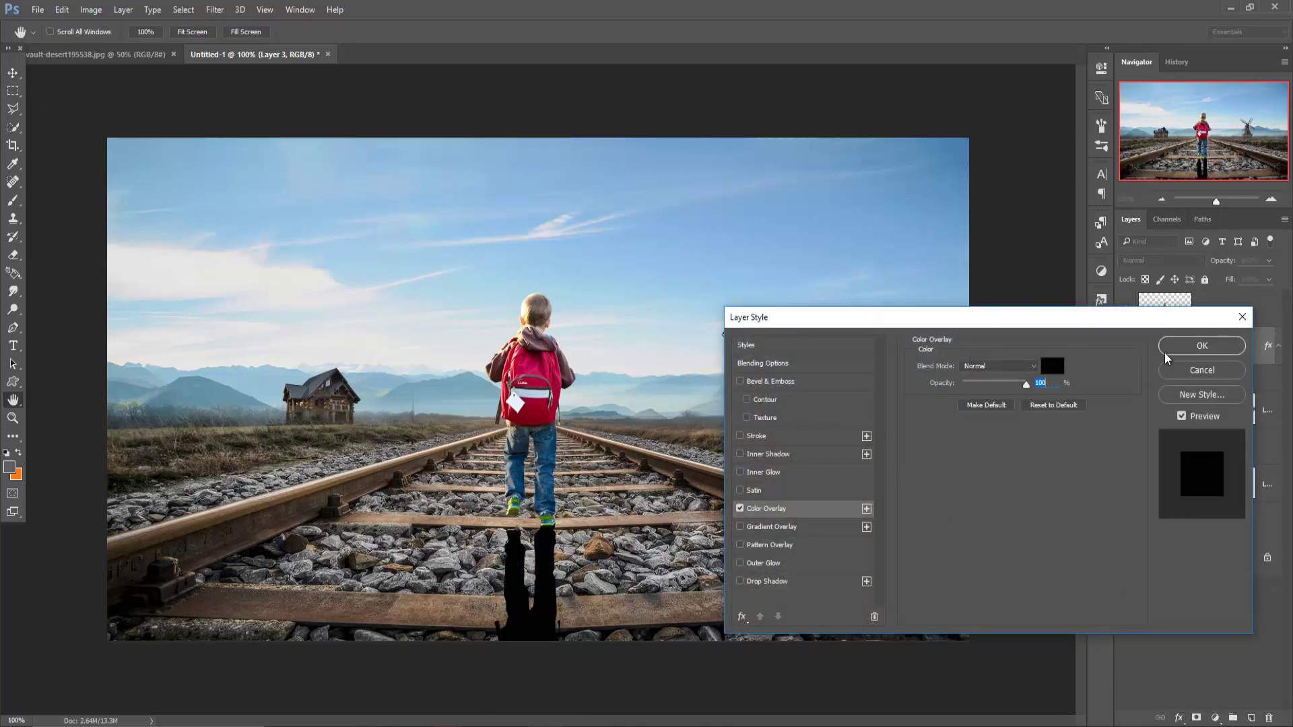
pyautogui.click(1172, 351)
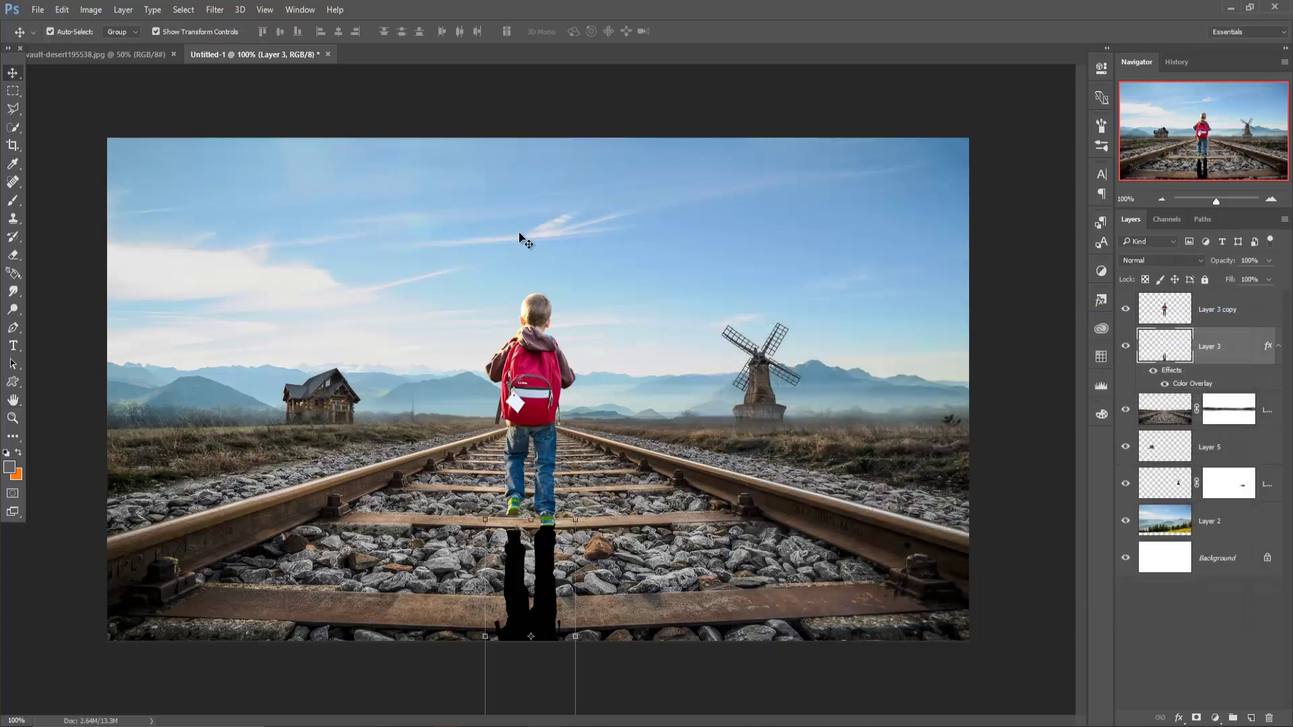
# Soften the shadow with a small-radius Gaussian Blur
pyautogui.click(216, 9)
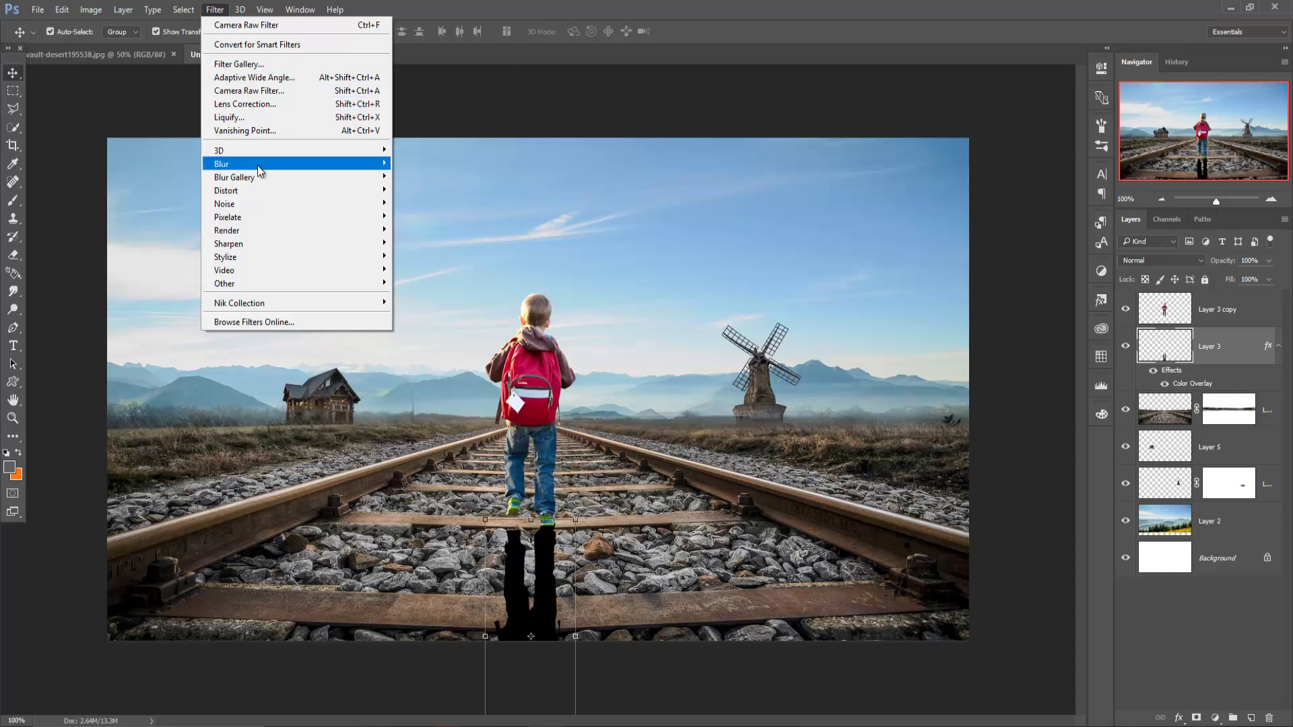
pyautogui.moveTo(262, 163)
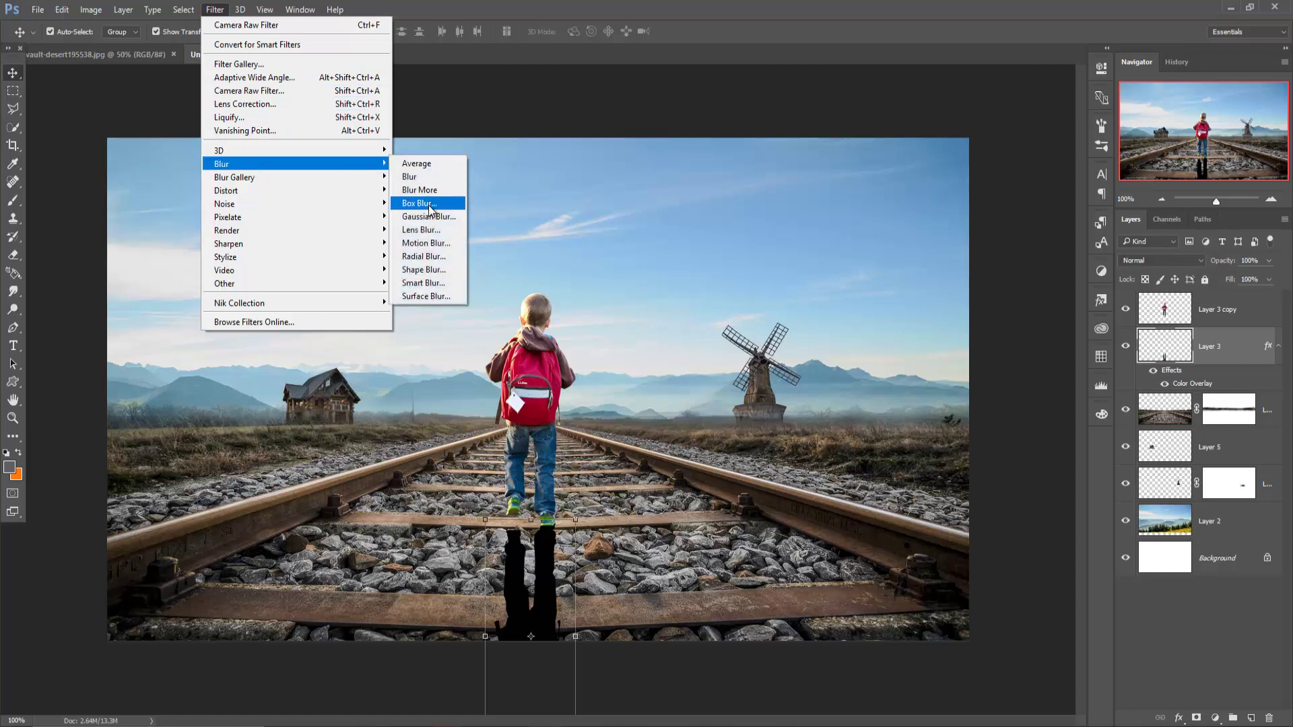
pyautogui.click(429, 216)
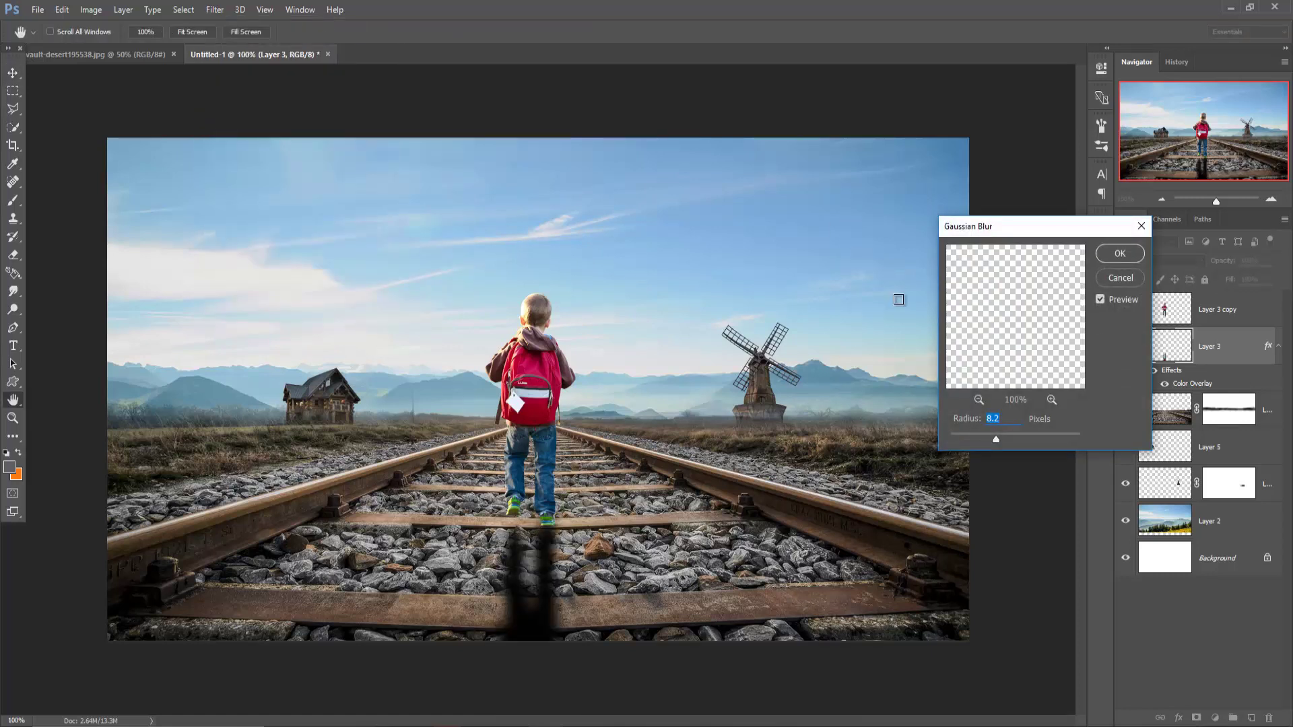
pyautogui.moveTo(972, 435); pyautogui.dragTo(966, 436)
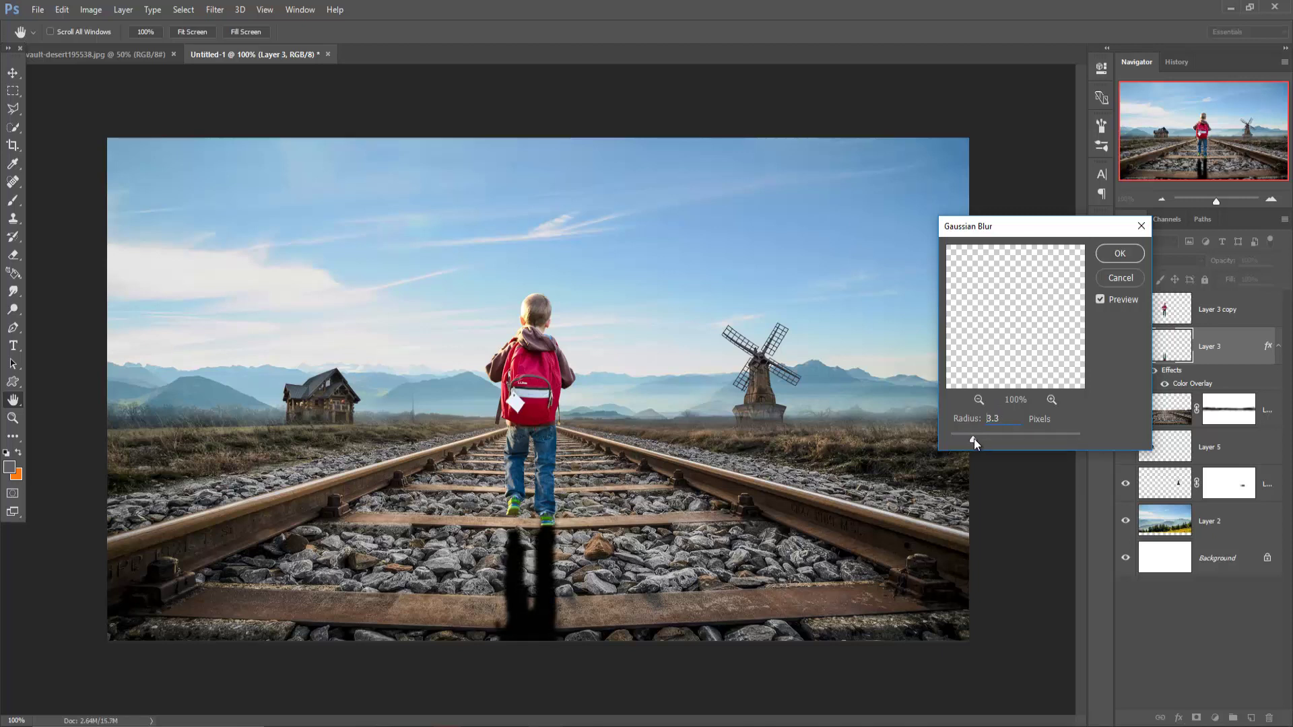
pyautogui.click(1130, 254)
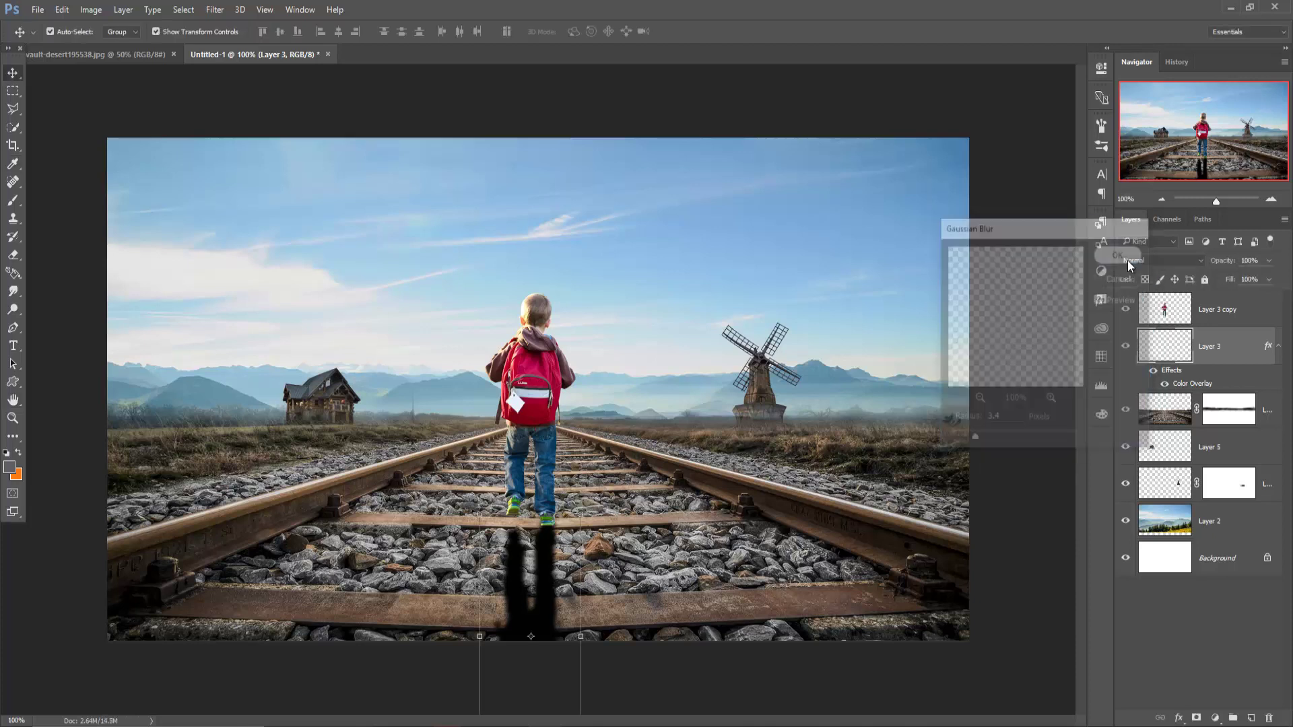
# Lower the shadow layer's opacity to 68%
pyautogui.click(1269, 261)
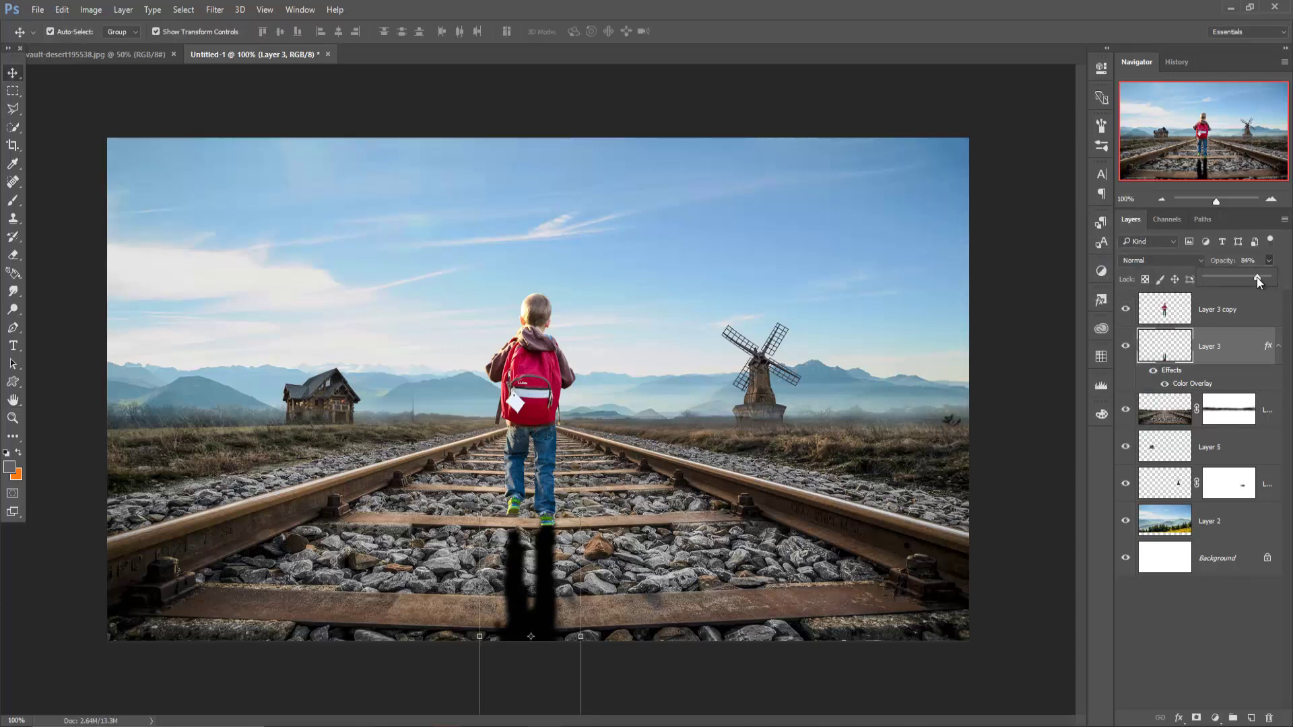
pyautogui.moveTo(1257, 277); pyautogui.dragTo(1256, 278)
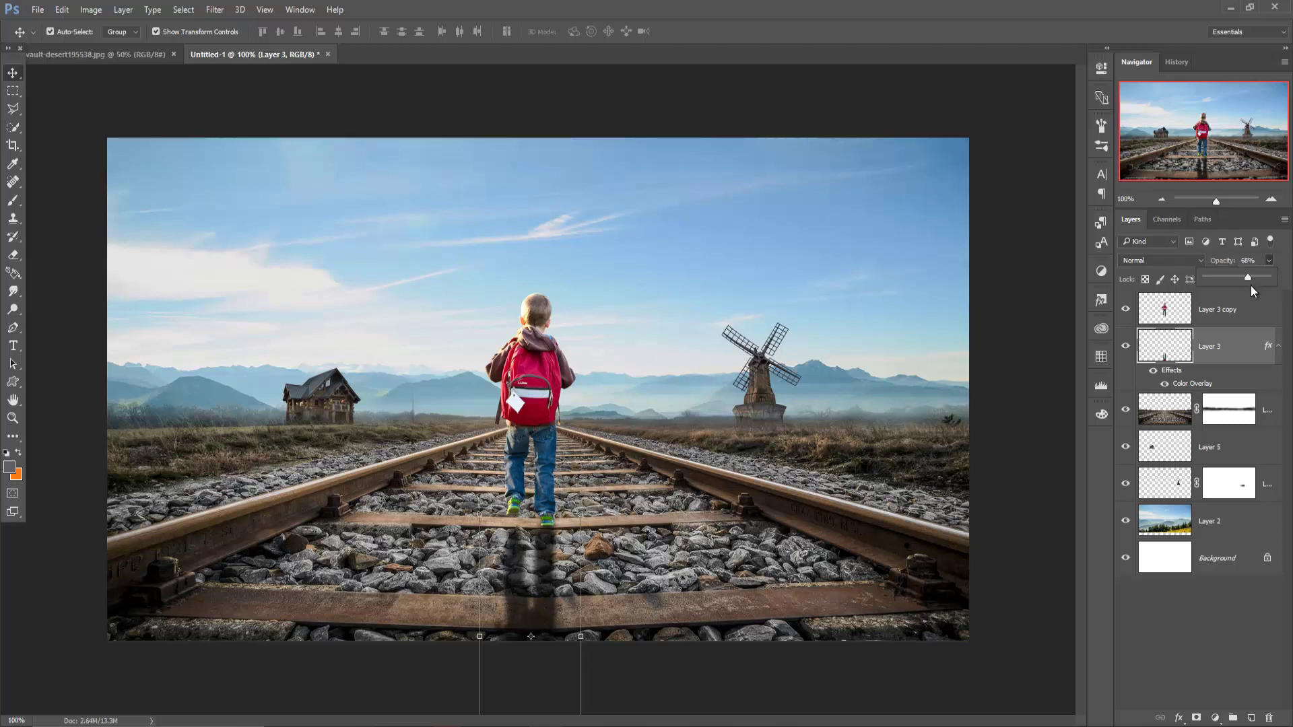
pyautogui.click(12, 77)
# Add empty Layer 6 with a smaller black brush, then select the boy's Layer 3 copy
pyautogui.click(1251, 718)
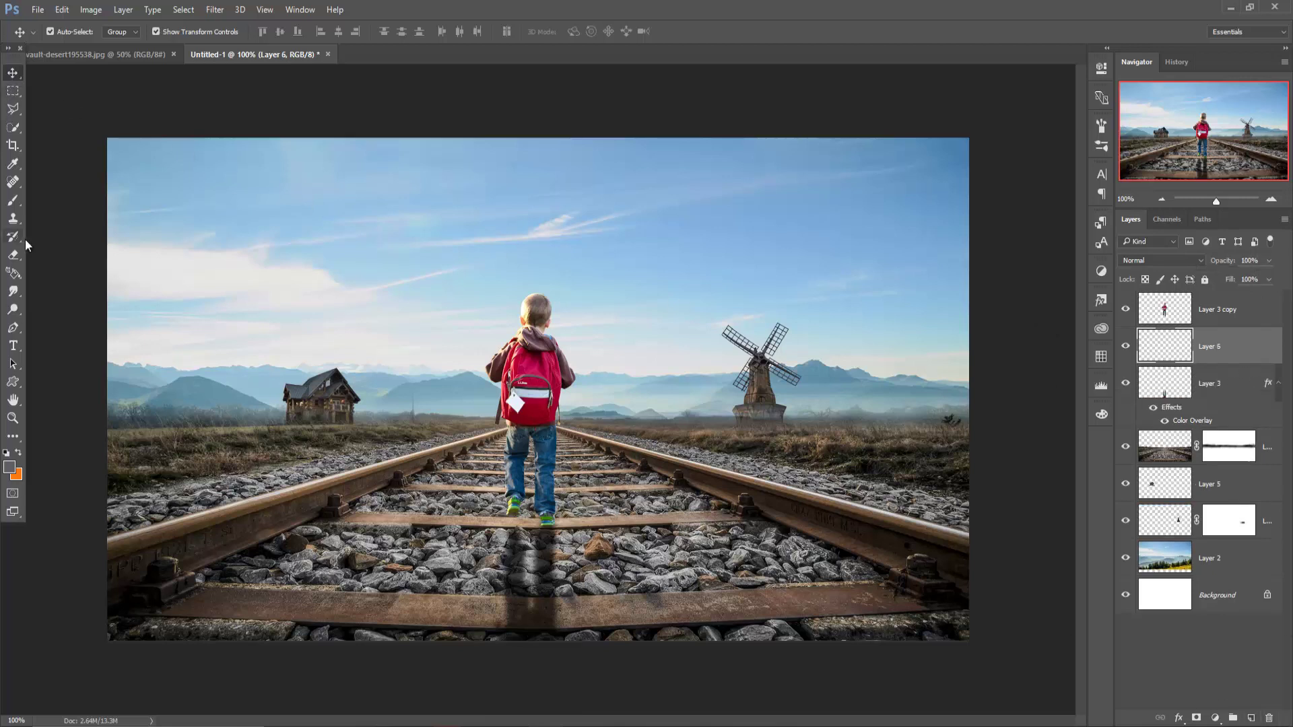
pyautogui.click(13, 200)
pyautogui.click(10, 467)
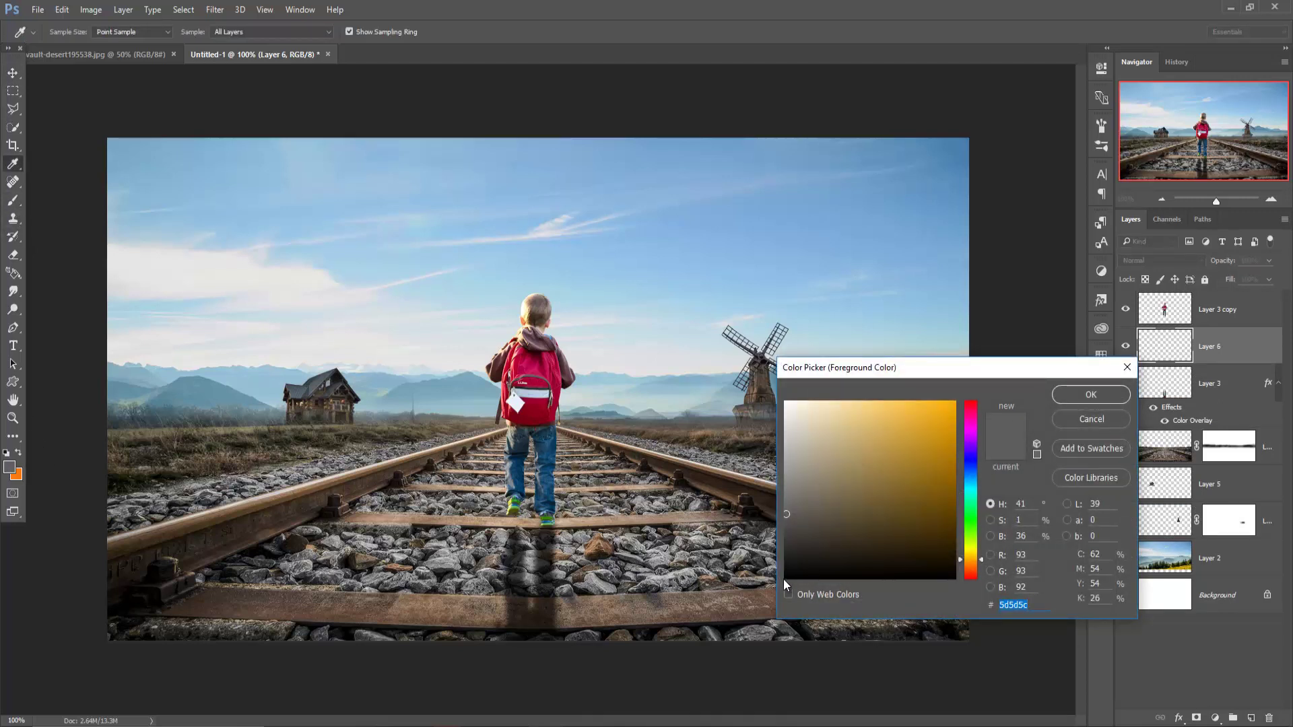
pyautogui.click(783, 580)
pyautogui.click(1071, 396)
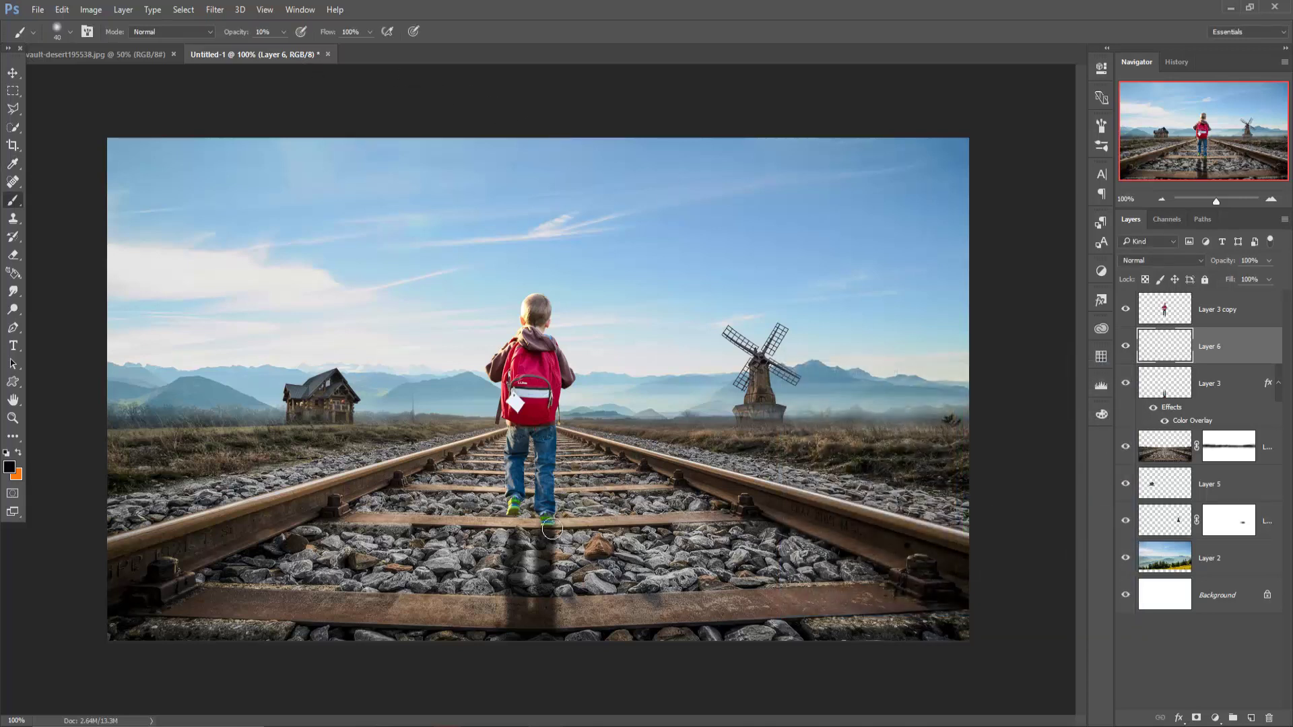
pyautogui.press('[')
pyautogui.press('[')
pyautogui.click(13, 73)
pyautogui.click(1219, 311)
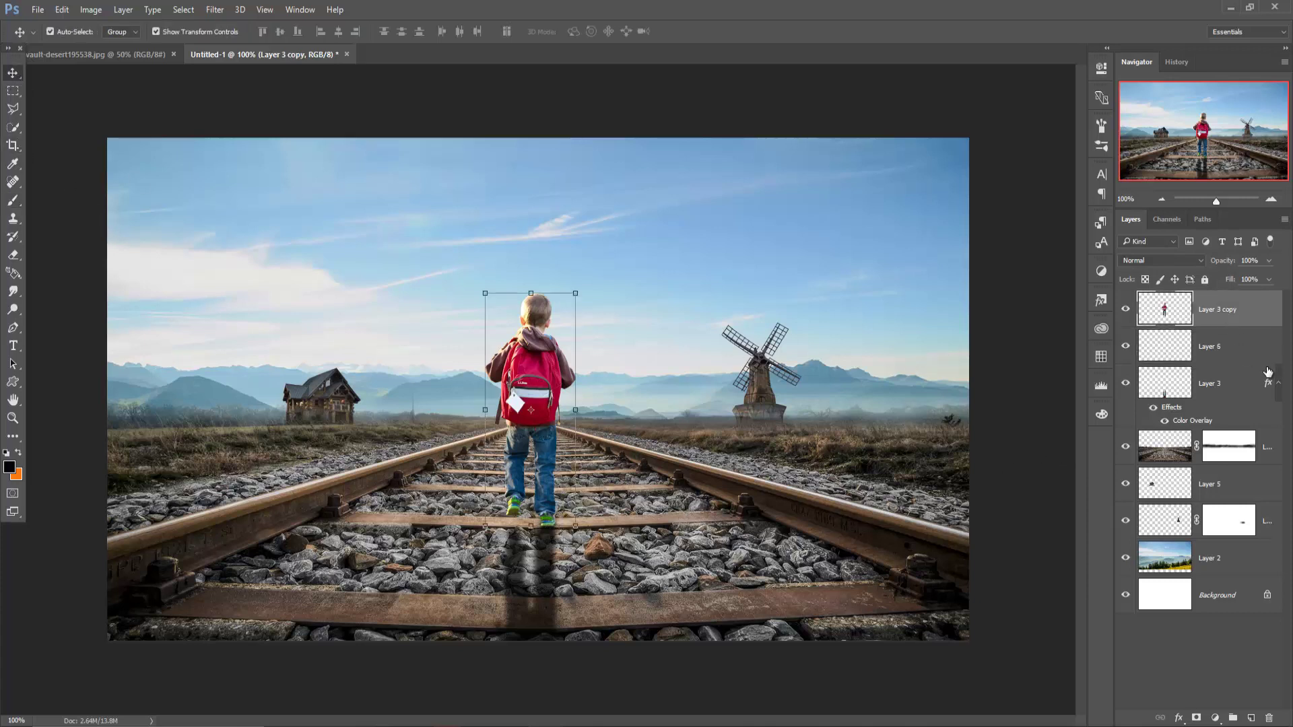
# In Camera Raw Filter, warm landscape Layer 2's temperature and adjust its vibrance and contrast
pyautogui.click(1223, 570)
pyautogui.click(215, 10)
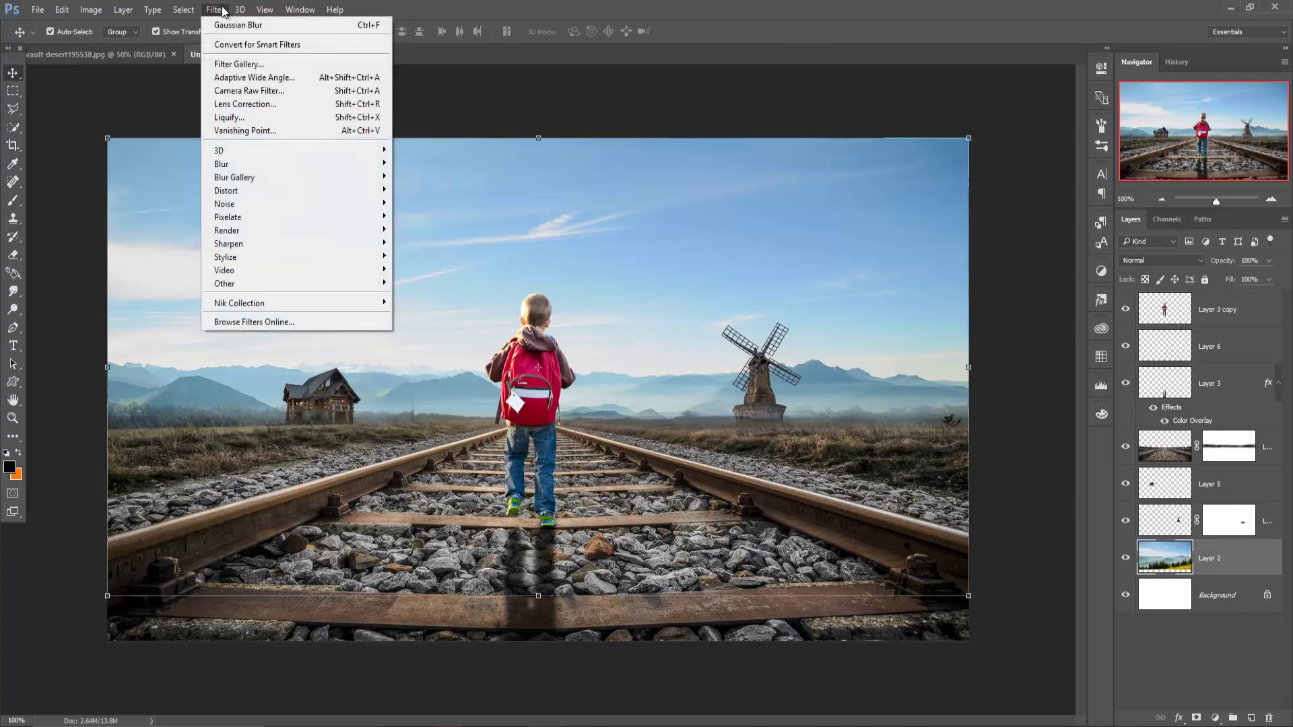
pyautogui.click(235, 91)
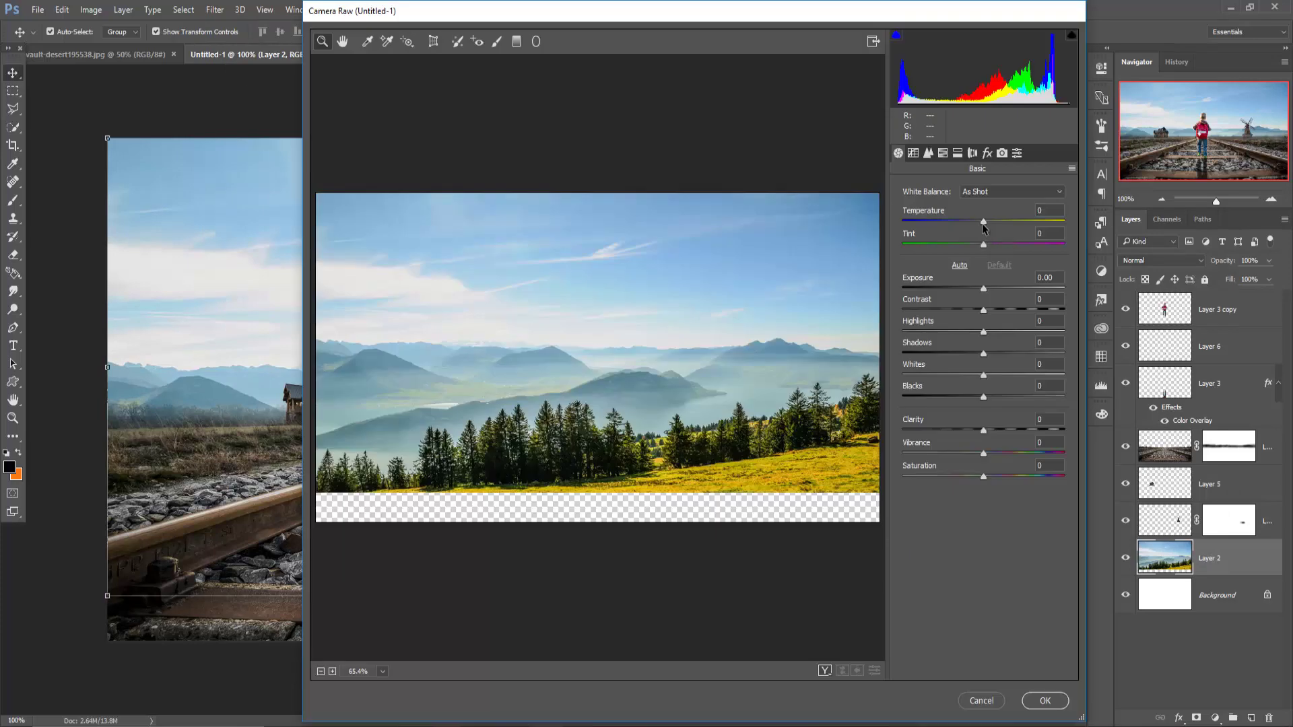
pyautogui.moveTo(983, 225); pyautogui.dragTo(1011, 229)
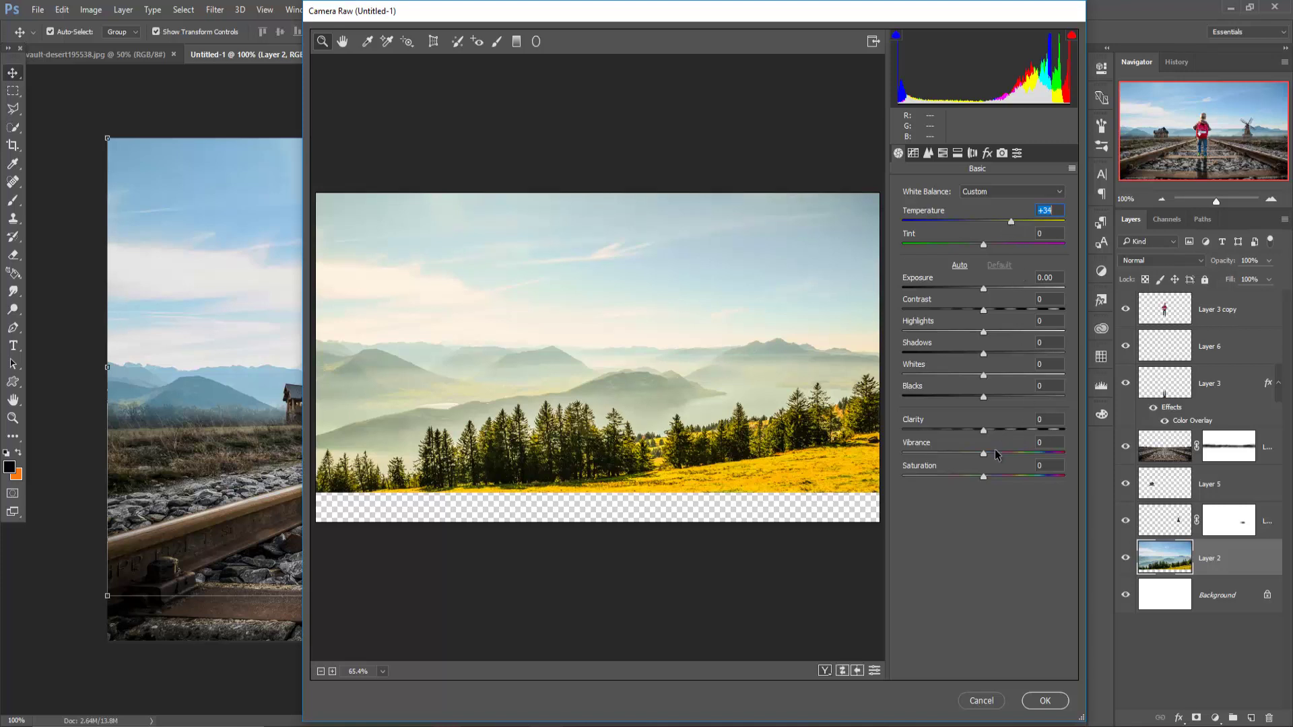
pyautogui.moveTo(983, 453); pyautogui.dragTo(996, 456)
pyautogui.moveTo(984, 314)
pyautogui.mouseDown()
pyautogui.moveTo(995, 311)
pyautogui.moveTo(980, 291)
pyautogui.mouseUp()
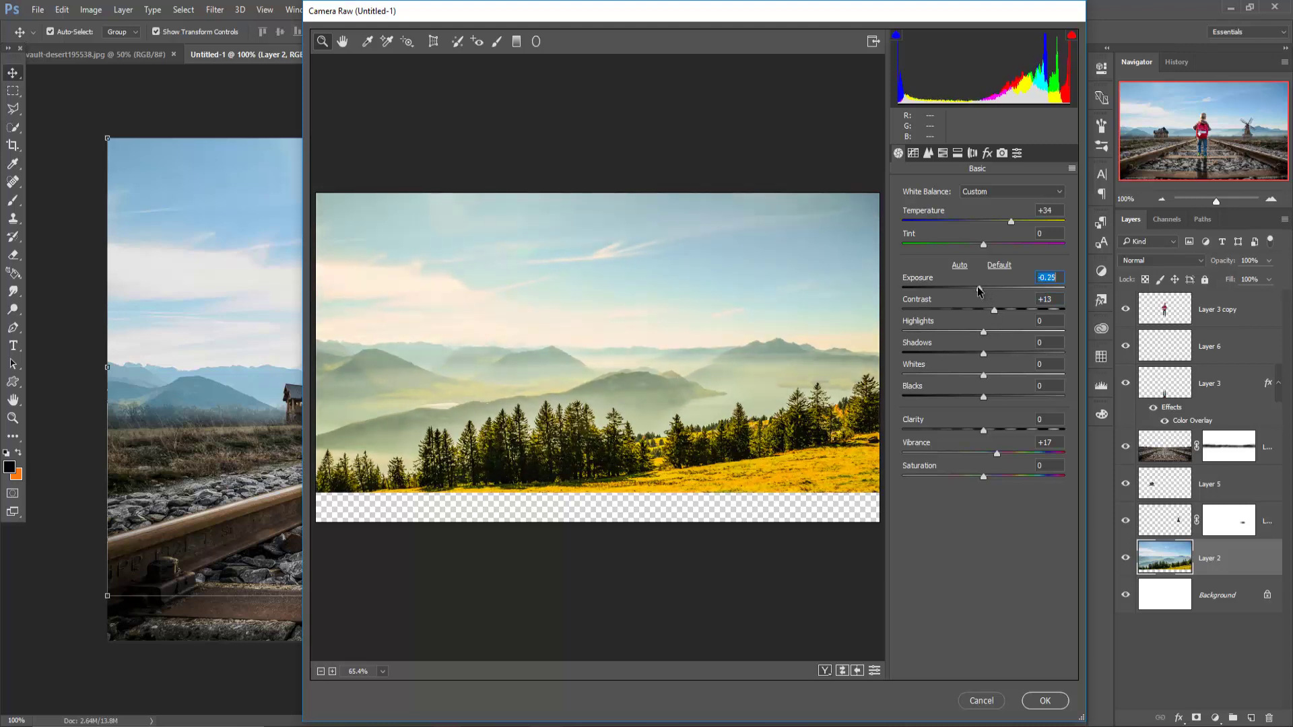
# Split-tone with highlights hue 60, saturation 20 and shadows saturation 42, then apply
pyautogui.click(972, 153)
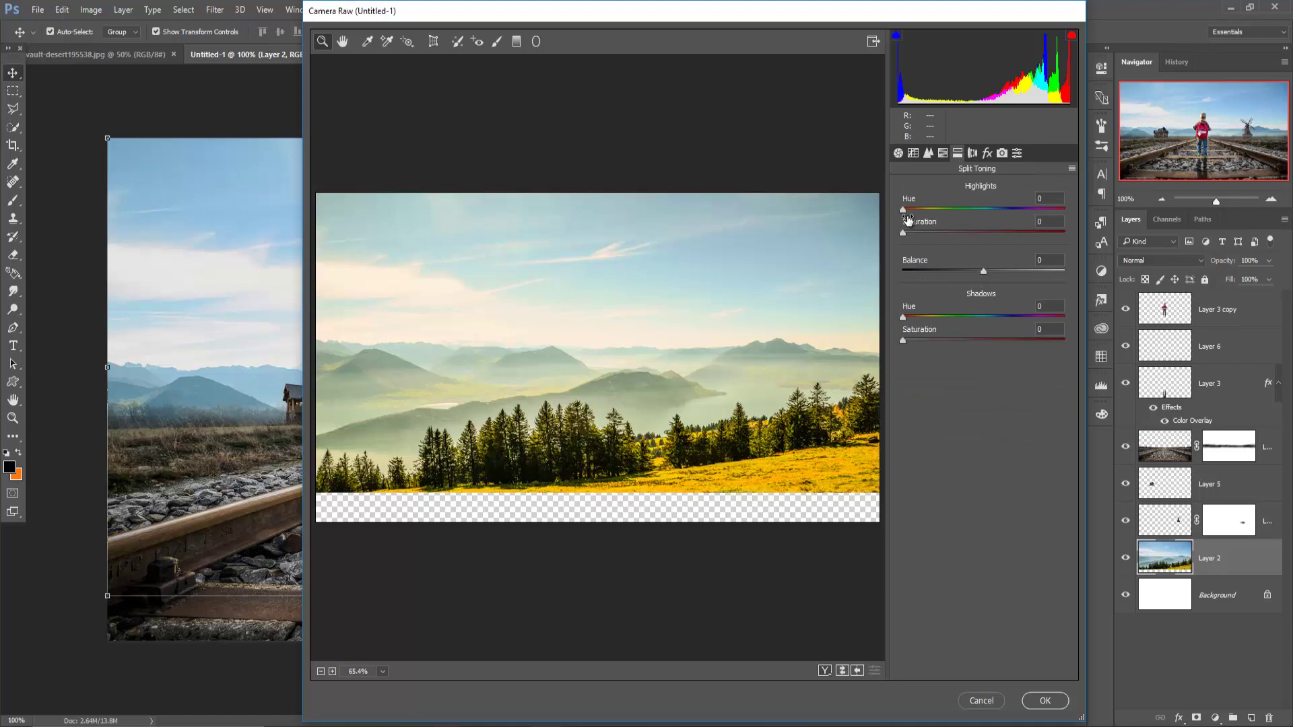
pyautogui.moveTo(903, 210)
pyautogui.mouseDown()
pyautogui.moveTo(930, 209)
pyautogui.moveTo(922, 233)
pyautogui.moveTo(937, 240)
pyautogui.mouseUp()
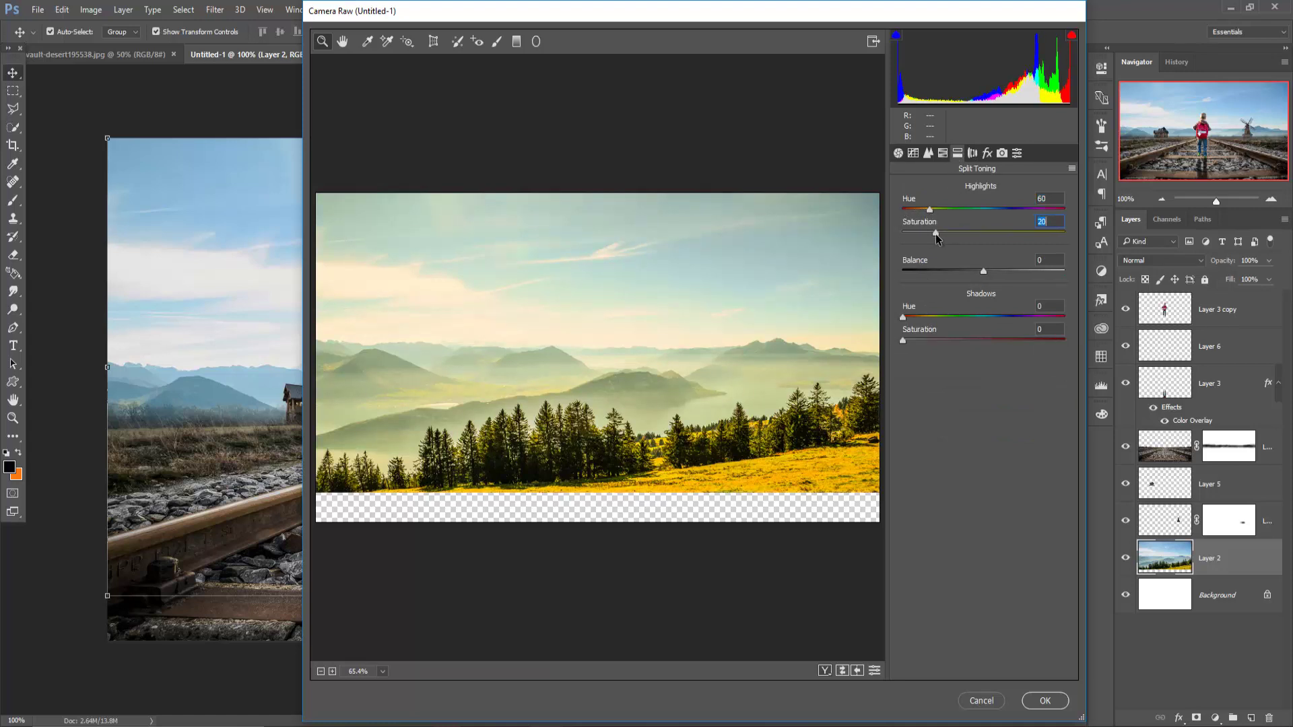
pyautogui.moveTo(903, 316)
pyautogui.mouseDown()
pyautogui.moveTo(922, 317)
pyautogui.moveTo(911, 341)
pyautogui.moveTo(916, 318)
pyautogui.moveTo(897, 316)
pyautogui.moveTo(924, 338)
pyautogui.moveTo(970, 342)
pyautogui.mouseUp()
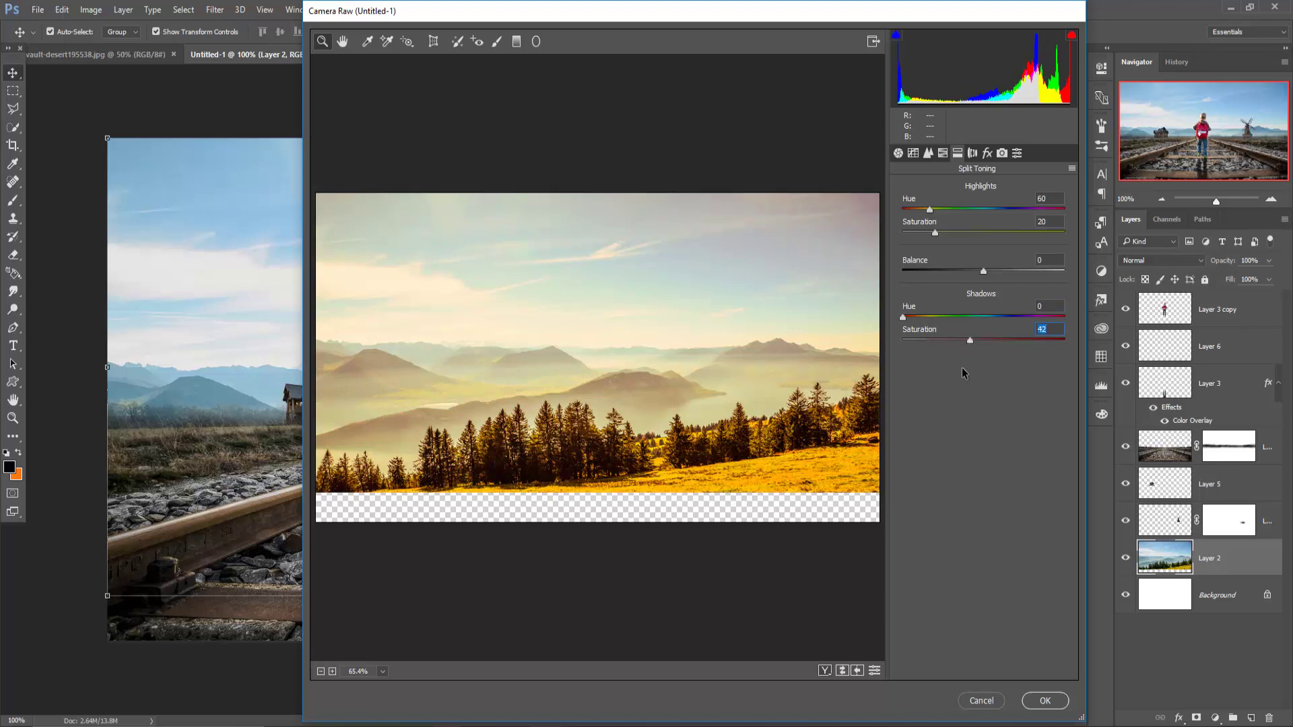
pyautogui.click(1053, 702)
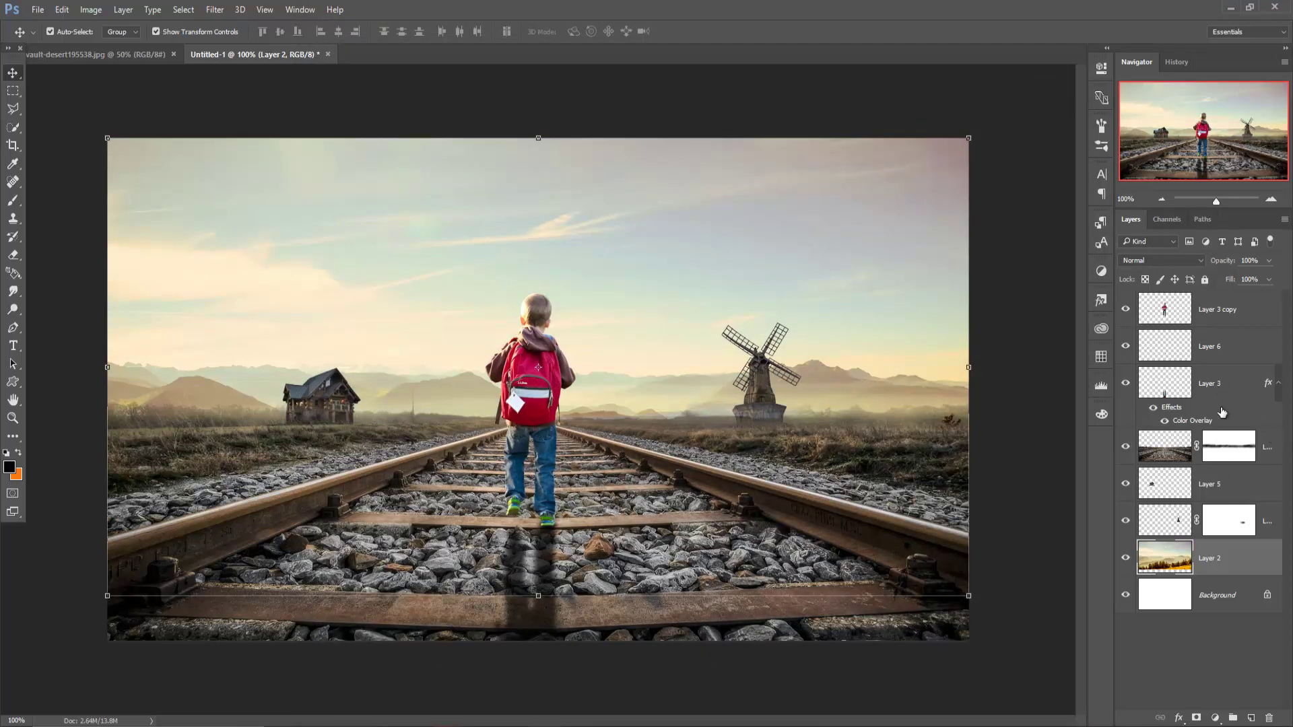
# Marquee-select the sky and sun area of the desert sunset photo
pyautogui.click(102, 57)
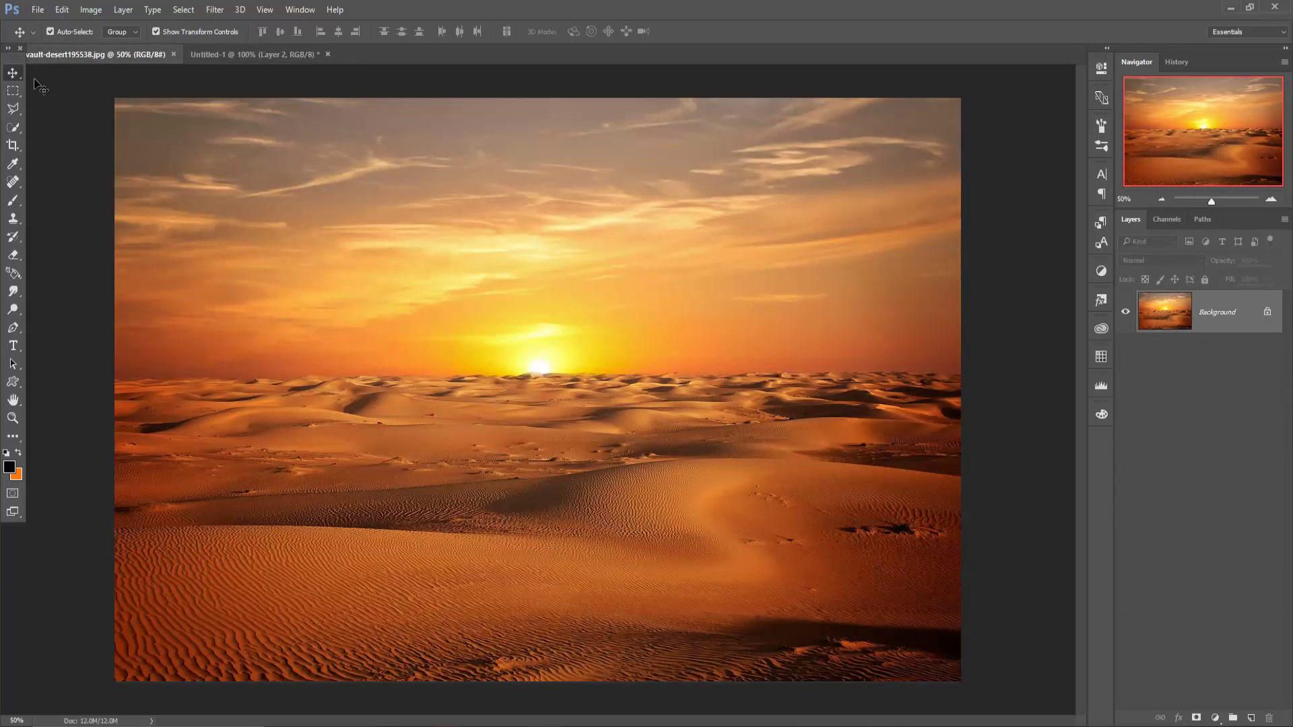
pyautogui.click(12, 91)
pyautogui.moveTo(108, 98)
pyautogui.mouseDown()
pyautogui.moveTo(946, 425)
pyautogui.moveTo(972, 470)
pyautogui.mouseUp()
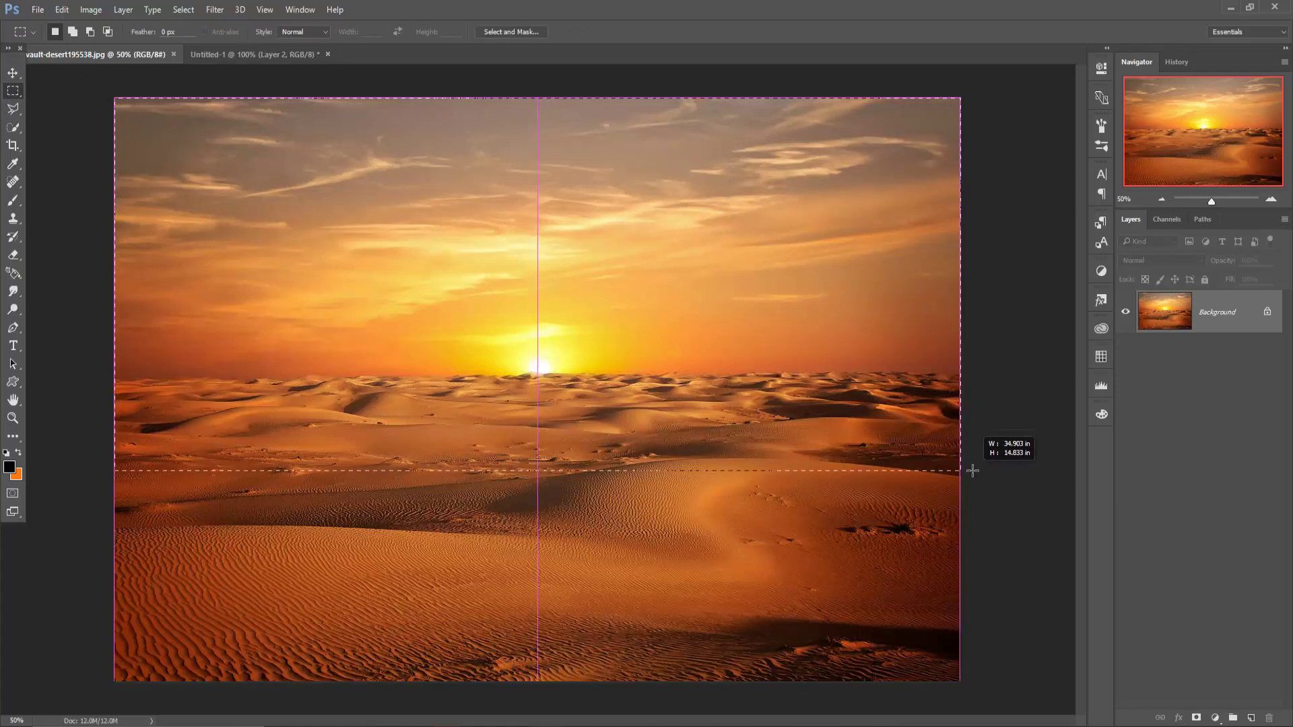
pyautogui.moveTo(972, 471); pyautogui.dragTo(973, 471)
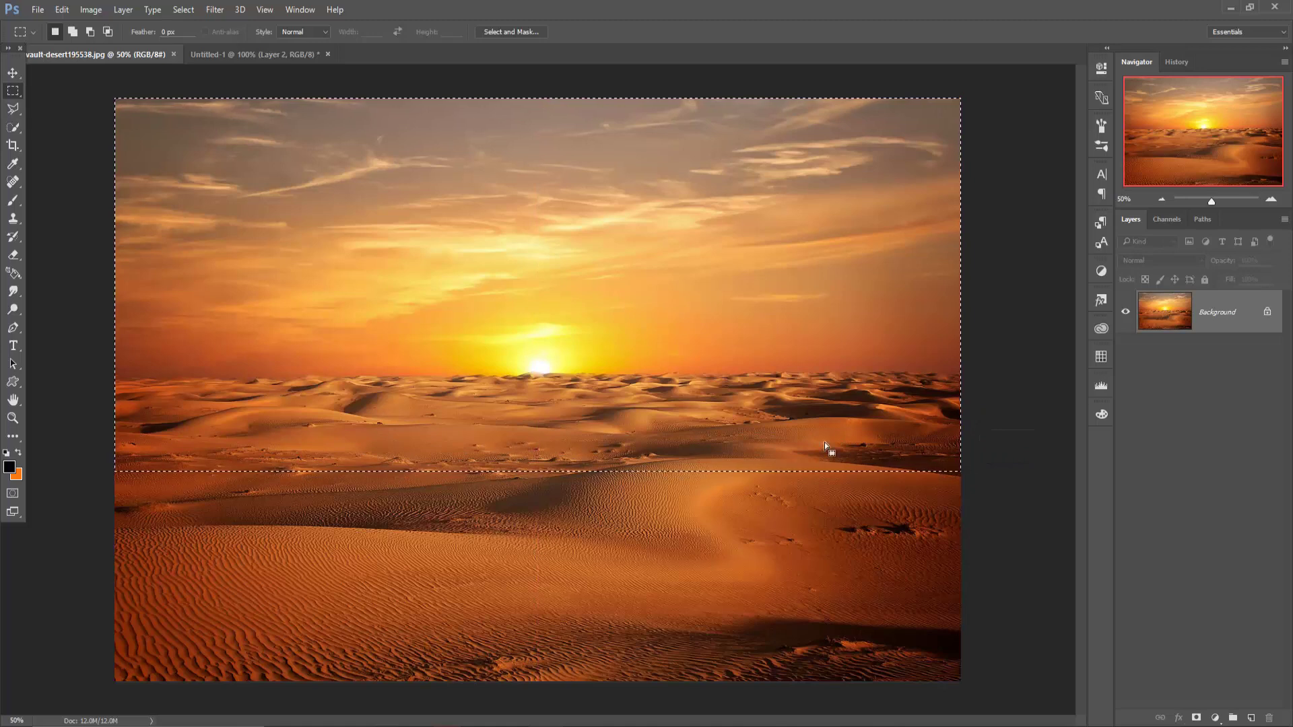
# Drag the selected sunset sky into the Untitled-1 railway composite as a new layer
pyautogui.click(13, 73)
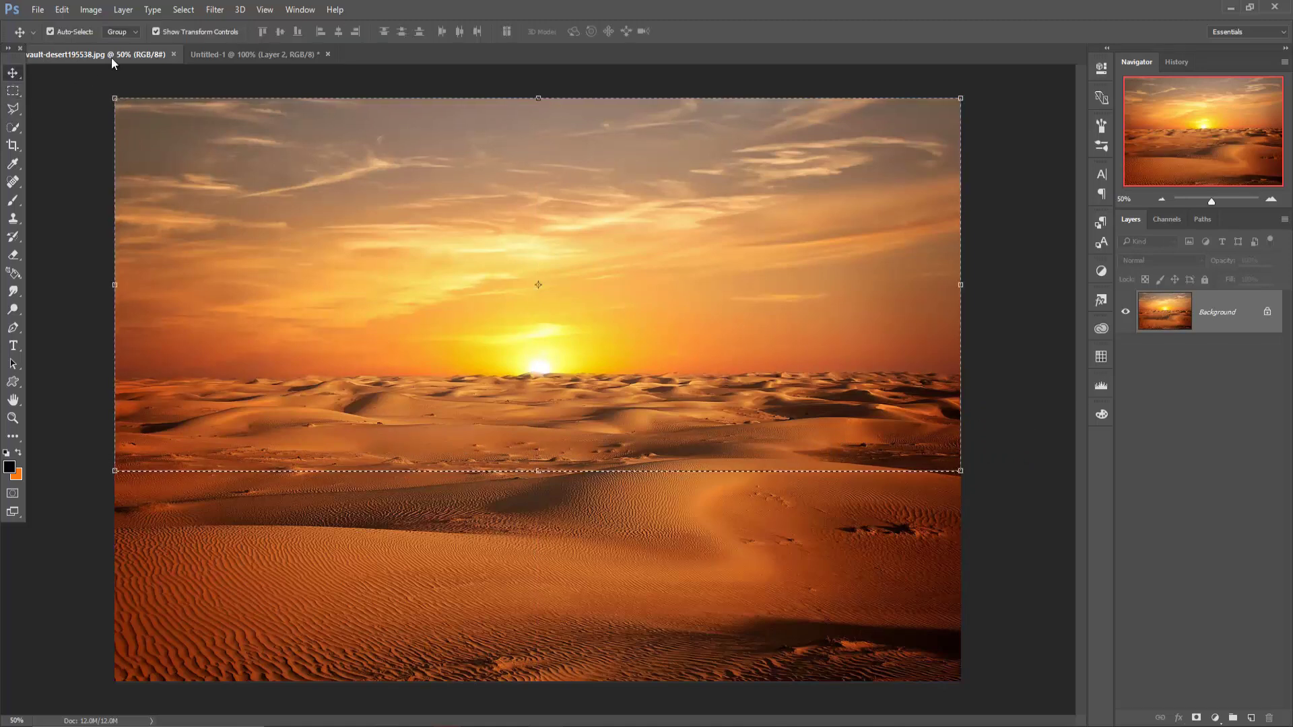
pyautogui.moveTo(111, 58); pyautogui.dragTo(898, 184)
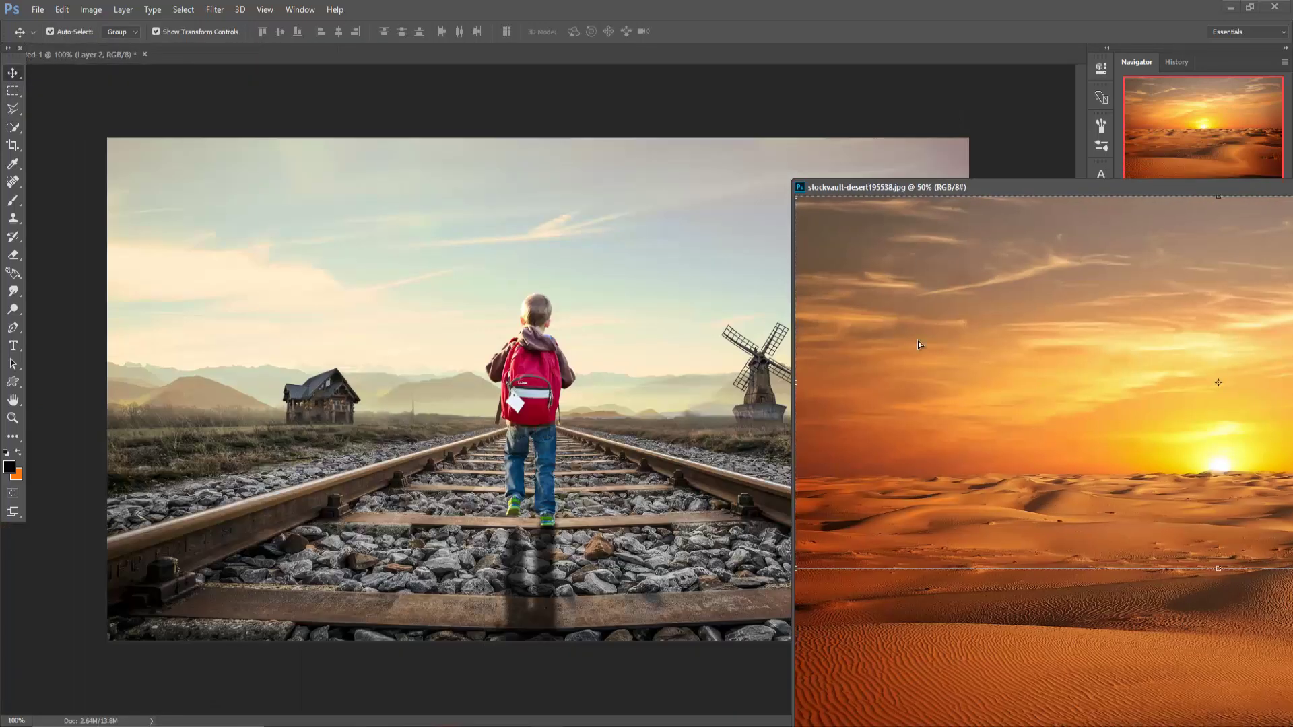
pyautogui.moveTo(919, 344); pyautogui.dragTo(689, 312)
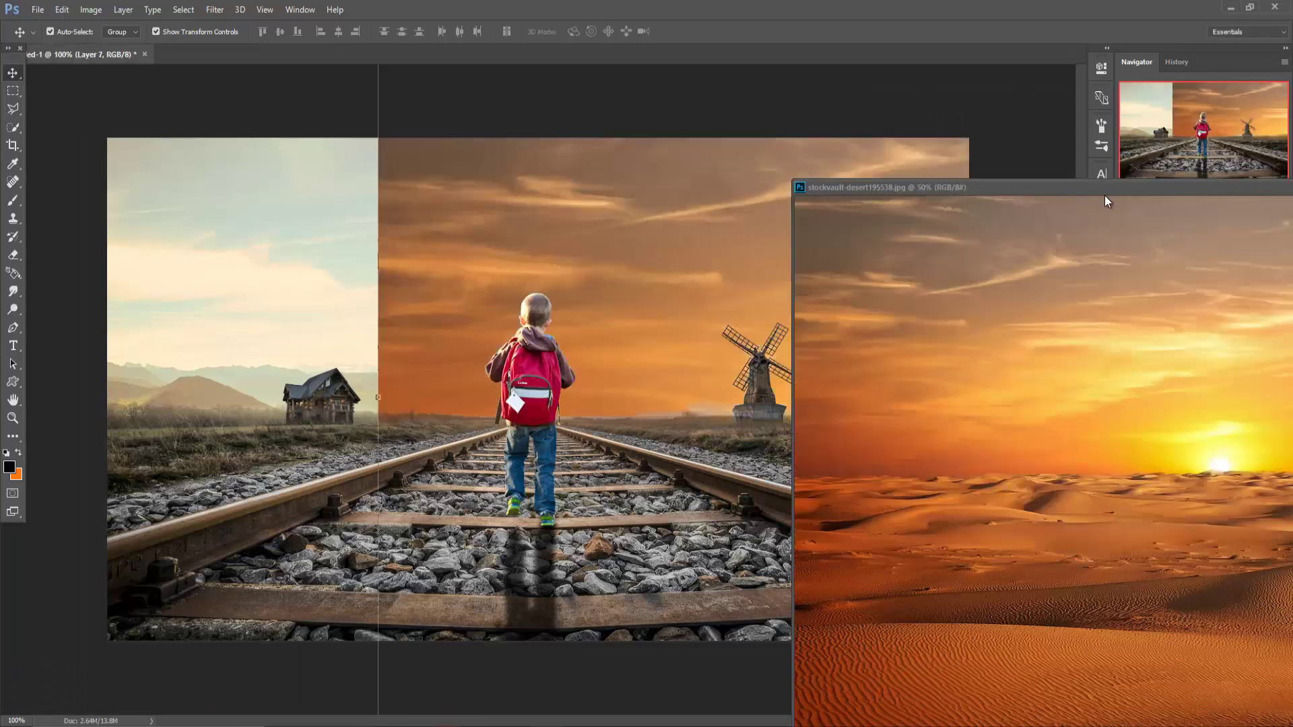
pyautogui.moveTo(1105, 195); pyautogui.dragTo(657, 248)
# Scale and position sunset sky Layer 7 across the canvas and hide mountain Layer 2
pyautogui.click(1184, 239)
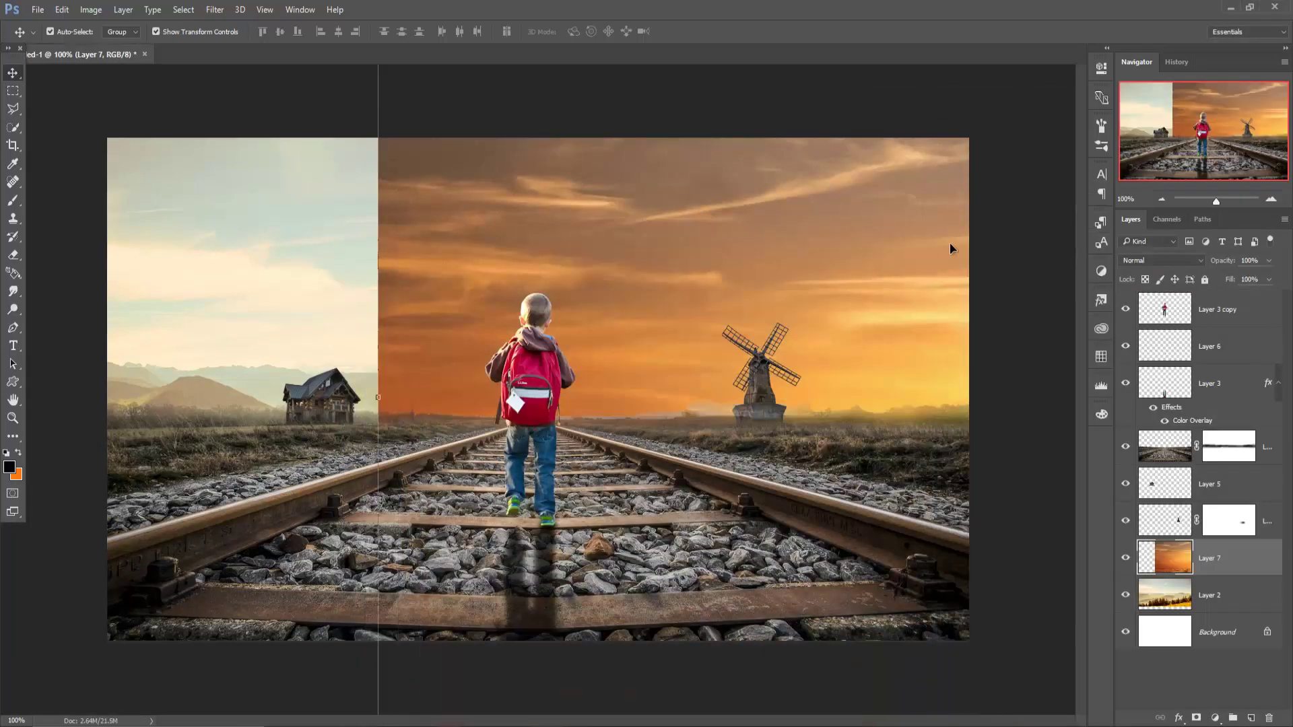
pyautogui.moveTo(950, 249); pyautogui.dragTo(307, 249)
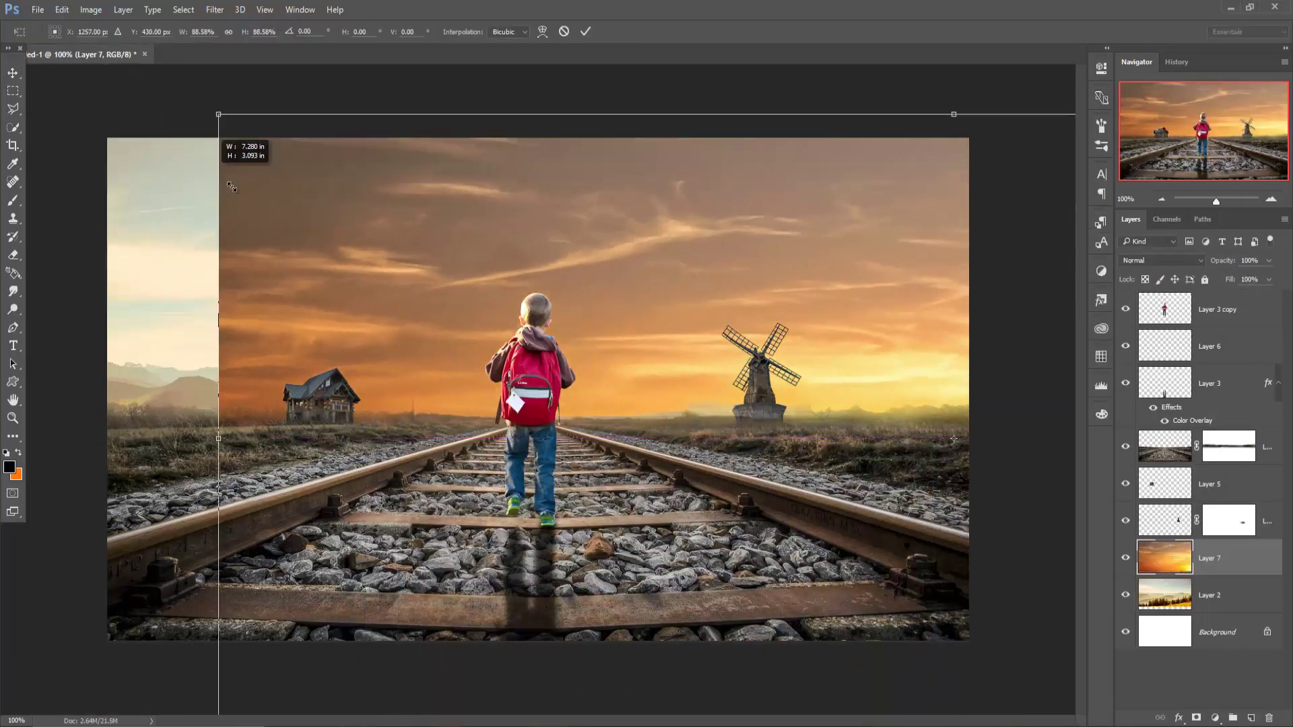
pyautogui.moveTo(107, 67); pyautogui.dragTo(674, 314)
pyautogui.moveTo(857, 368); pyautogui.dragTo(291, 192)
pyautogui.moveTo(664, 383)
pyautogui.mouseDown()
pyautogui.moveTo(968, 475)
pyautogui.moveTo(967, 513)
pyautogui.mouseUp()
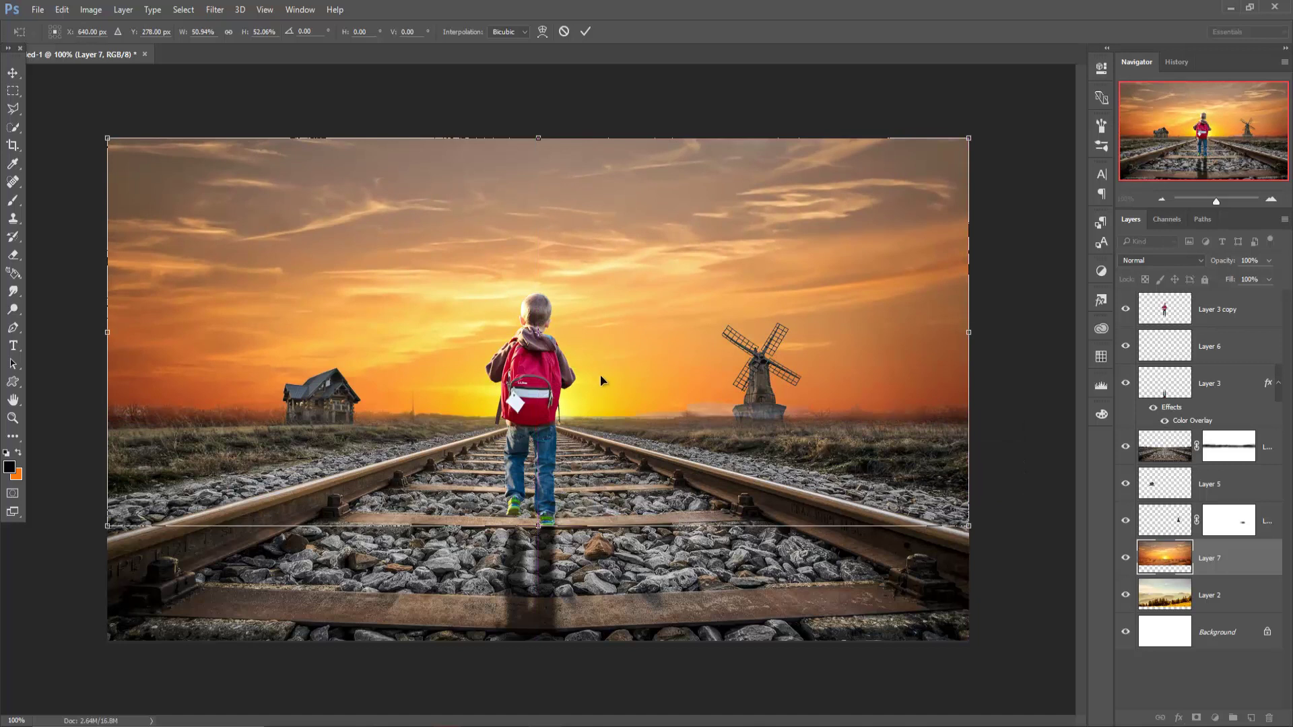
pyautogui.moveTo(601, 379); pyautogui.dragTo(604, 355)
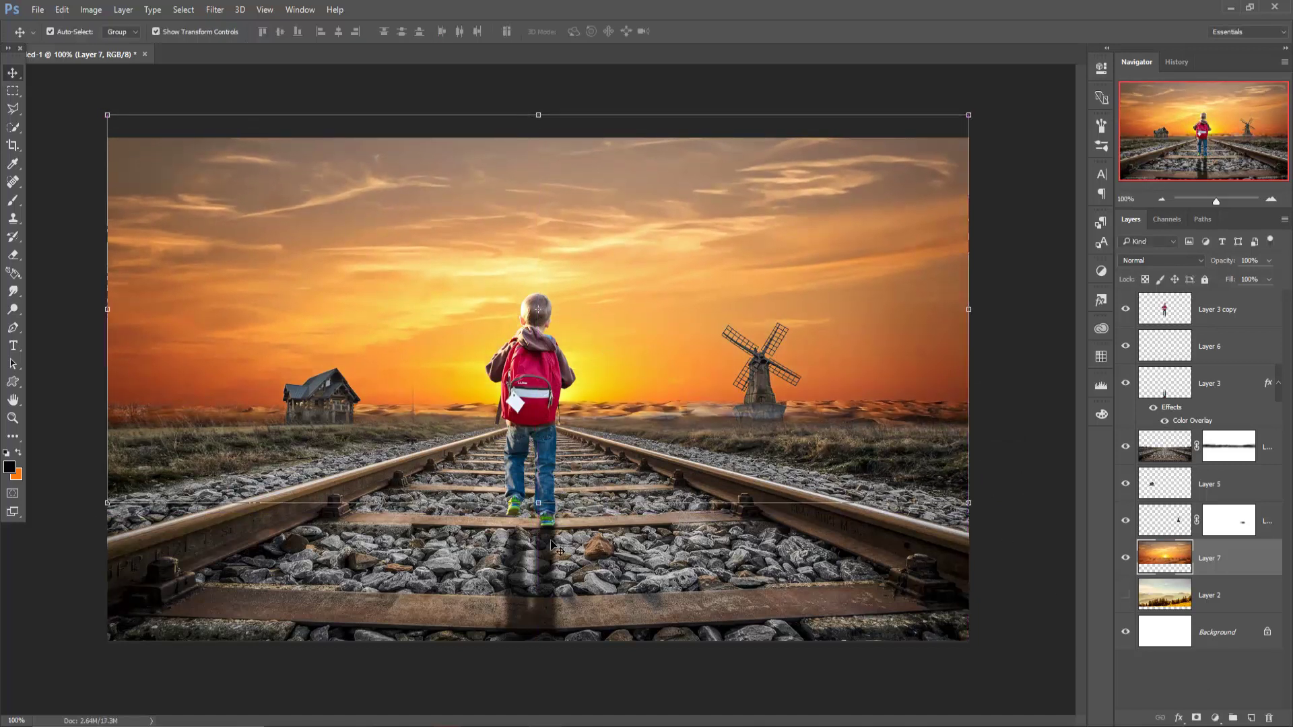
pyautogui.click(1126, 595)
pyautogui.moveTo(538, 502); pyautogui.dragTo(538, 491)
pyautogui.moveTo(620, 369)
pyautogui.mouseDown()
pyautogui.moveTo(611, 465)
pyautogui.moveTo(578, 439)
pyautogui.mouseUp()
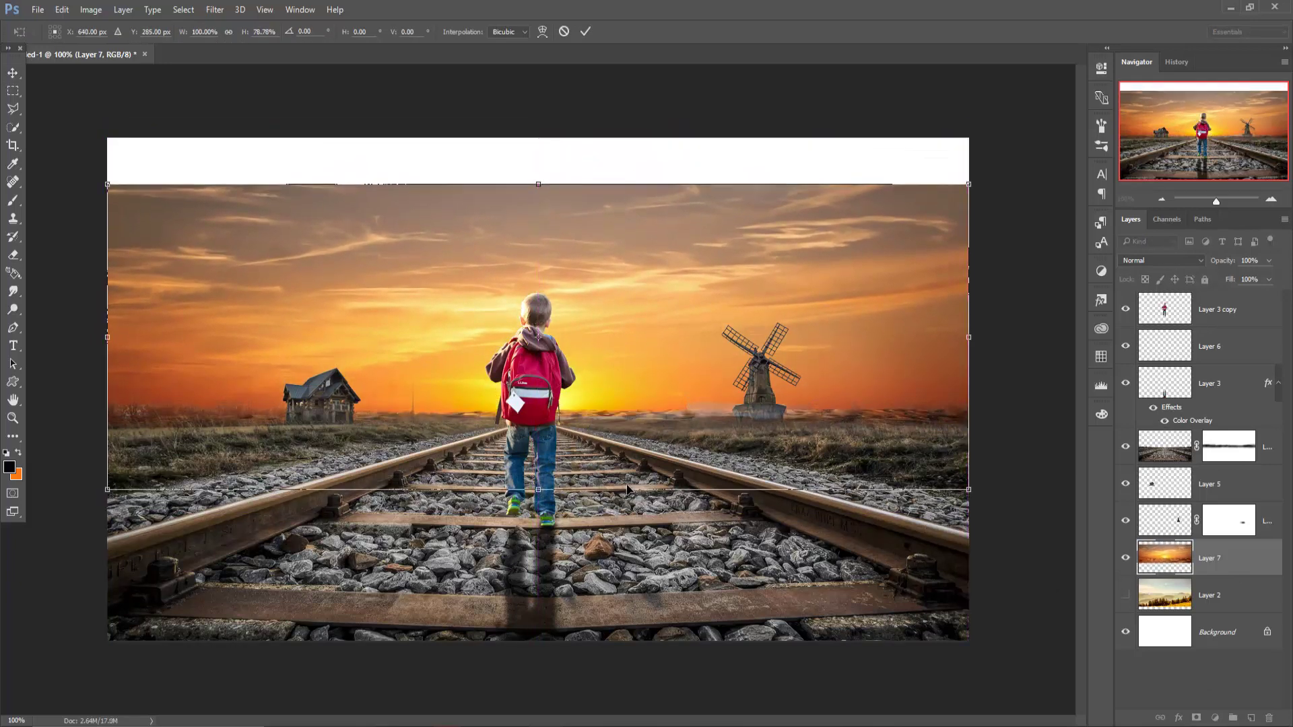
pyautogui.moveTo(538, 185); pyautogui.dragTo(542, 210)
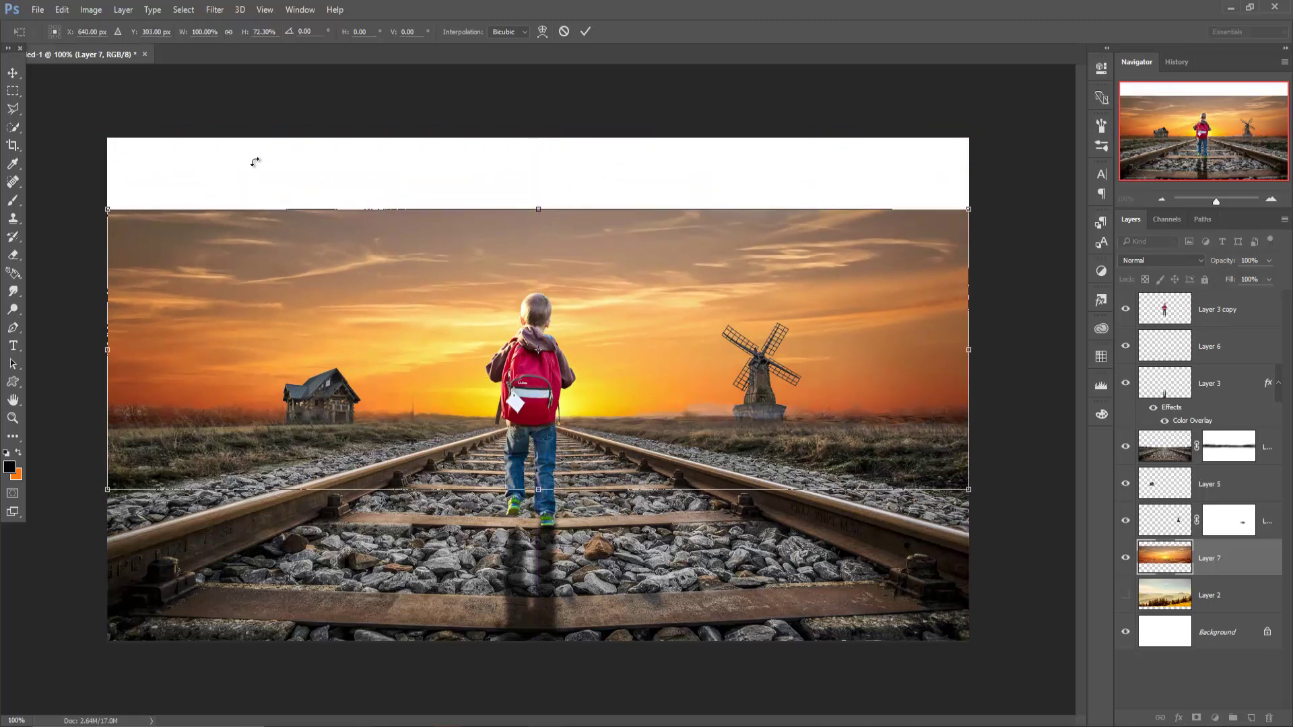
pyautogui.press('m')
pyautogui.press('Return')
# Content-Aware fill the empty white band at the top with sky
pyautogui.moveTo(106, 138); pyautogui.dragTo(979, 211)
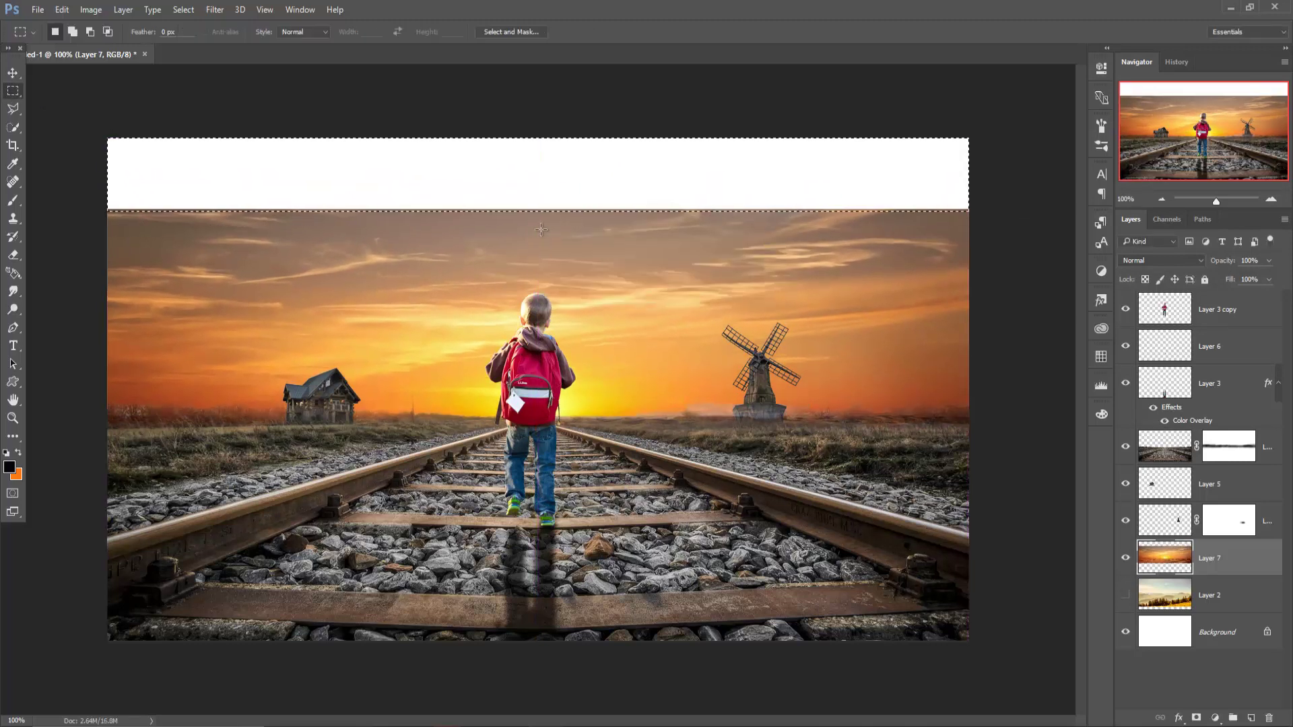
pyautogui.click(61, 10)
pyautogui.click(74, 208)
pyautogui.click(996, 190)
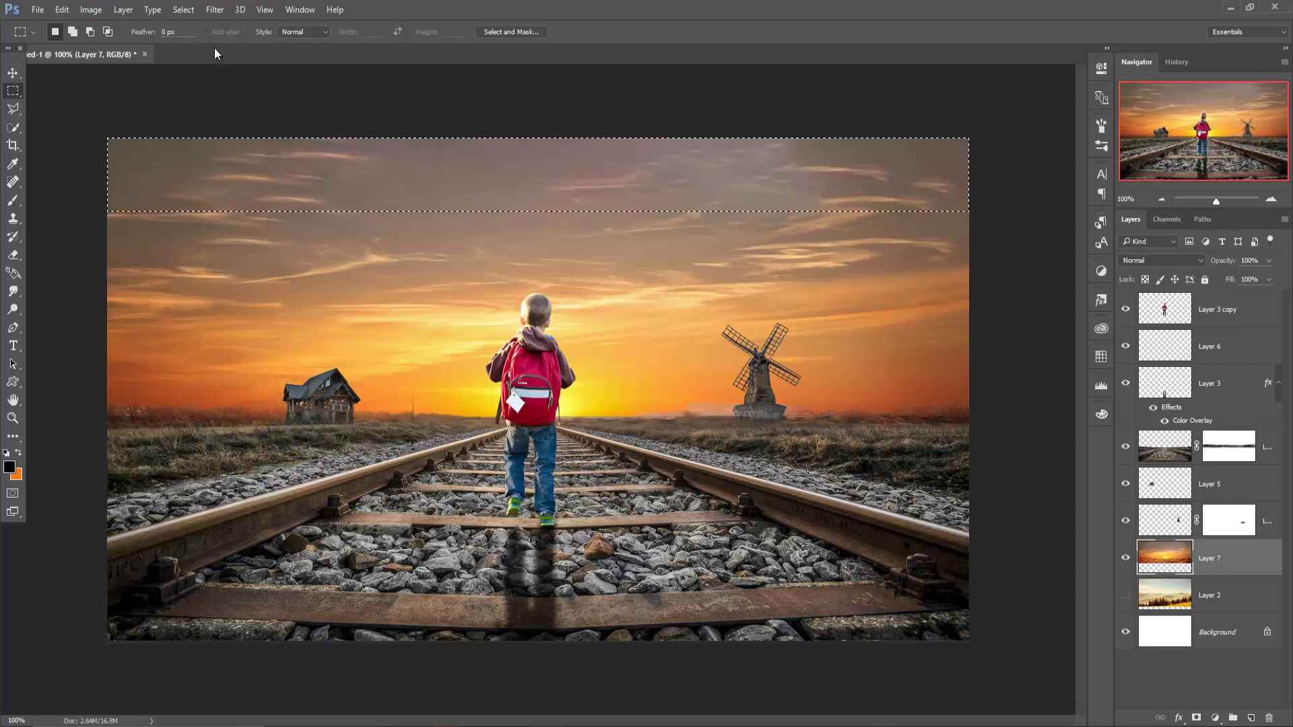
# Deselect and add a new empty layer above the masked railway layer
pyautogui.hotkey('ctrl', 'd')
pyautogui.press('v')
pyautogui.click(1267, 447)
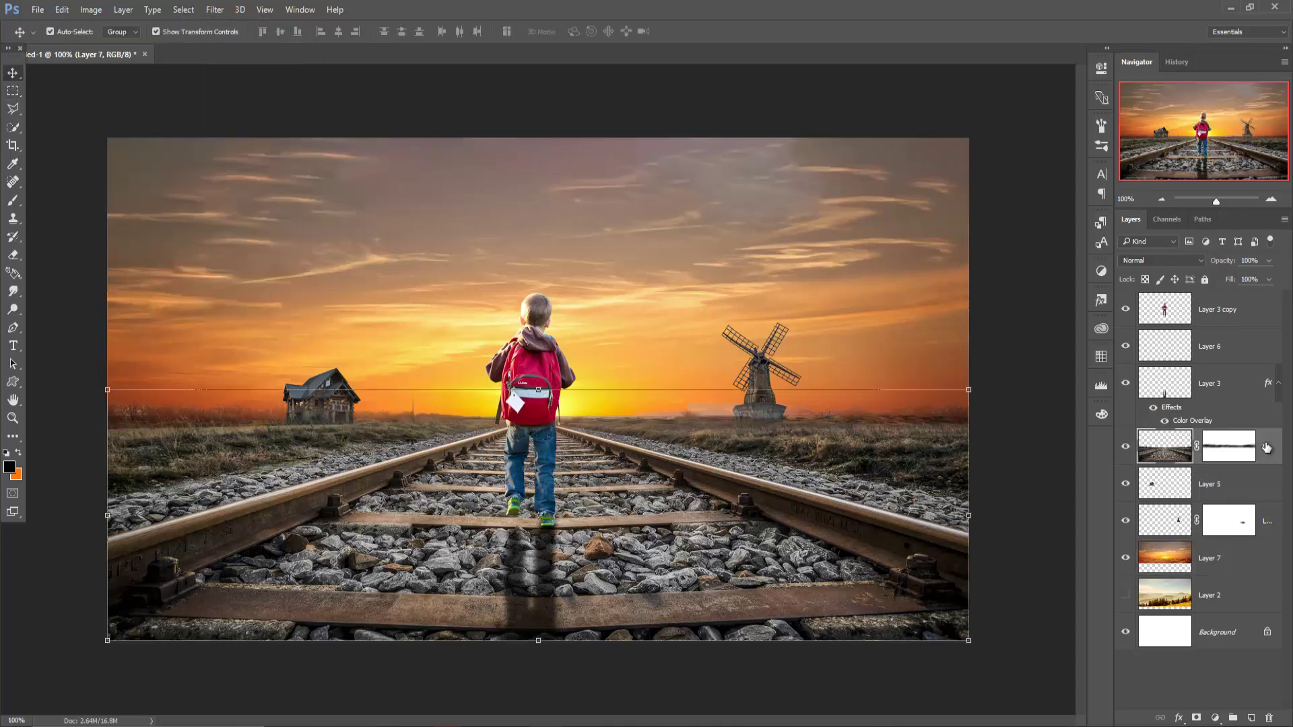
pyautogui.click(1252, 719)
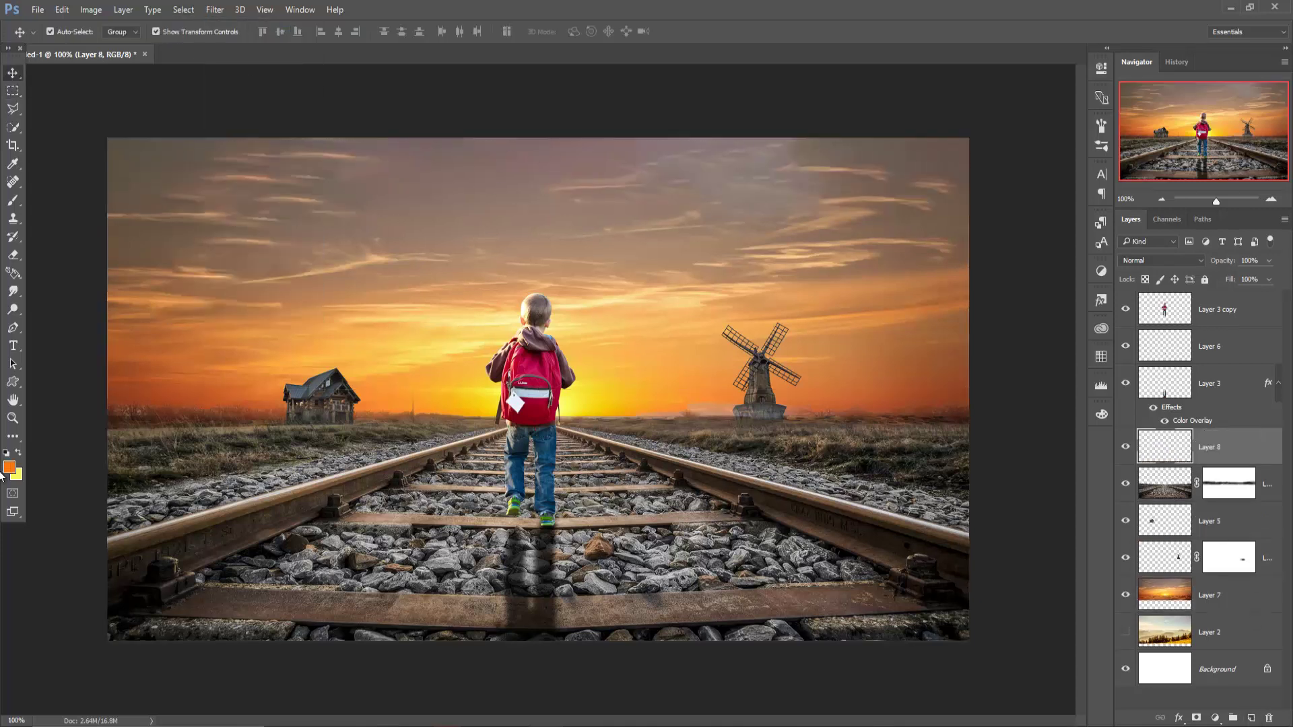
# Set the foreground colour to a bright, fully saturated orange
pyautogui.click(20, 455)
pyautogui.click(10, 467)
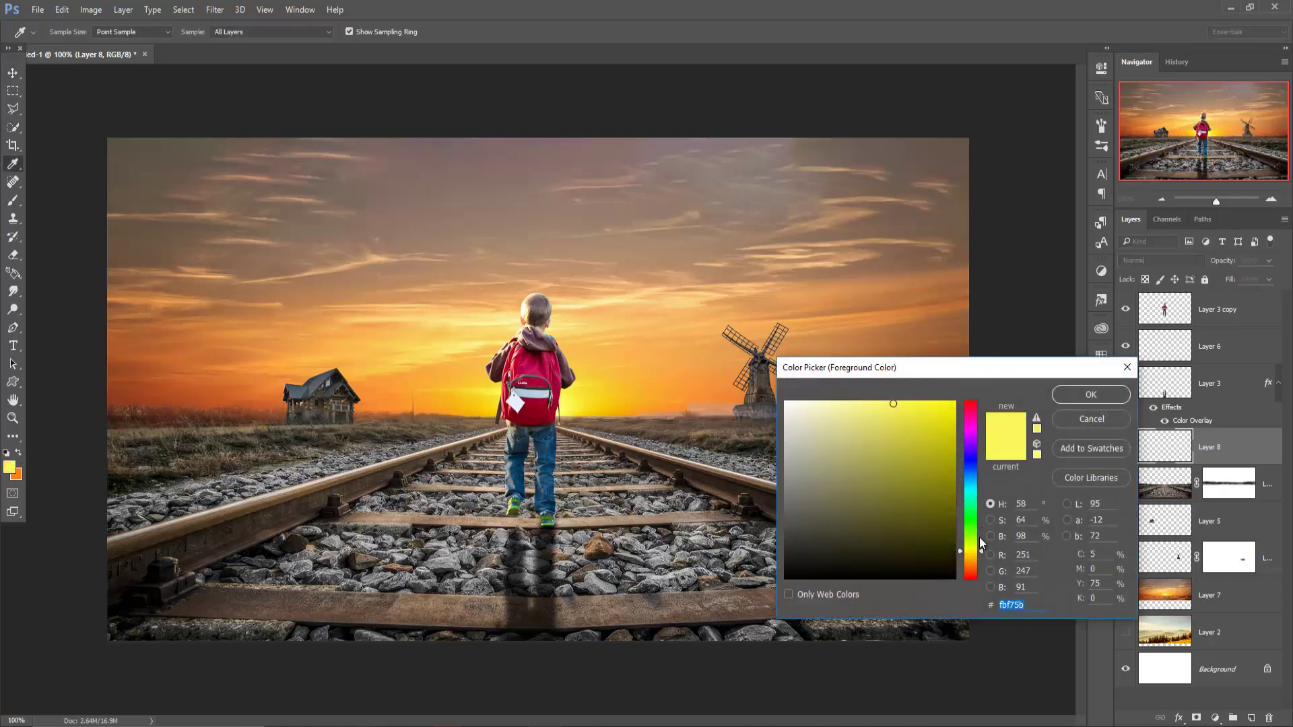
pyautogui.moveTo(980, 550); pyautogui.dragTo(981, 561)
pyautogui.click(936, 403)
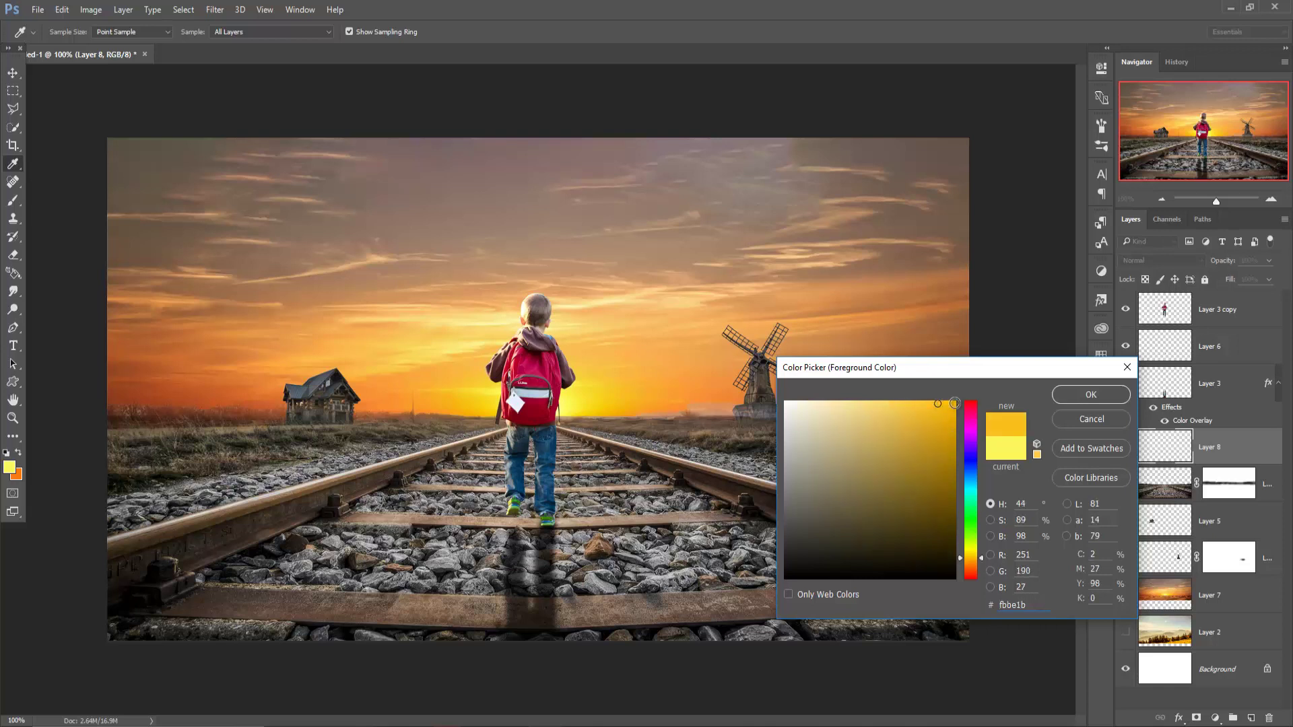
pyautogui.click(954, 403)
pyautogui.click(951, 402)
pyautogui.click(1072, 396)
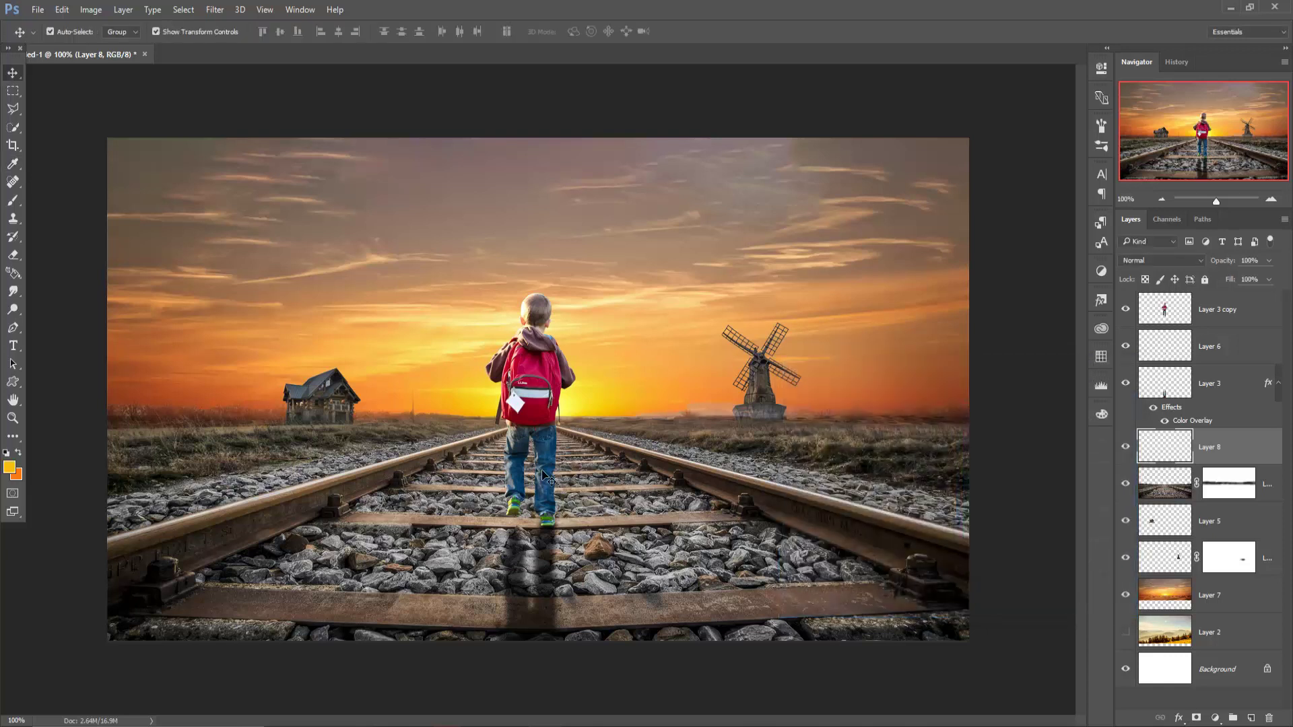
pyautogui.click(15, 200)
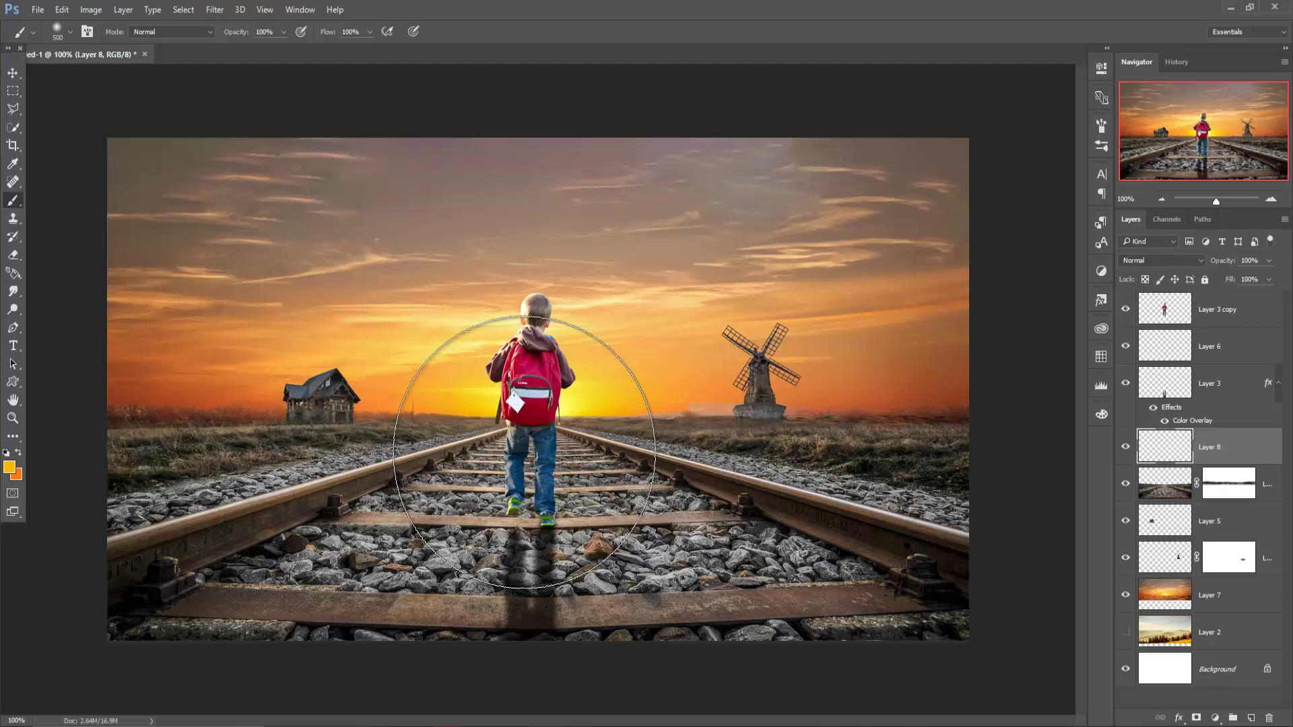
# Paint an orange glow around the boy, clip Layer 8 to the railway, set Overlay
pyautogui.click(532, 448)
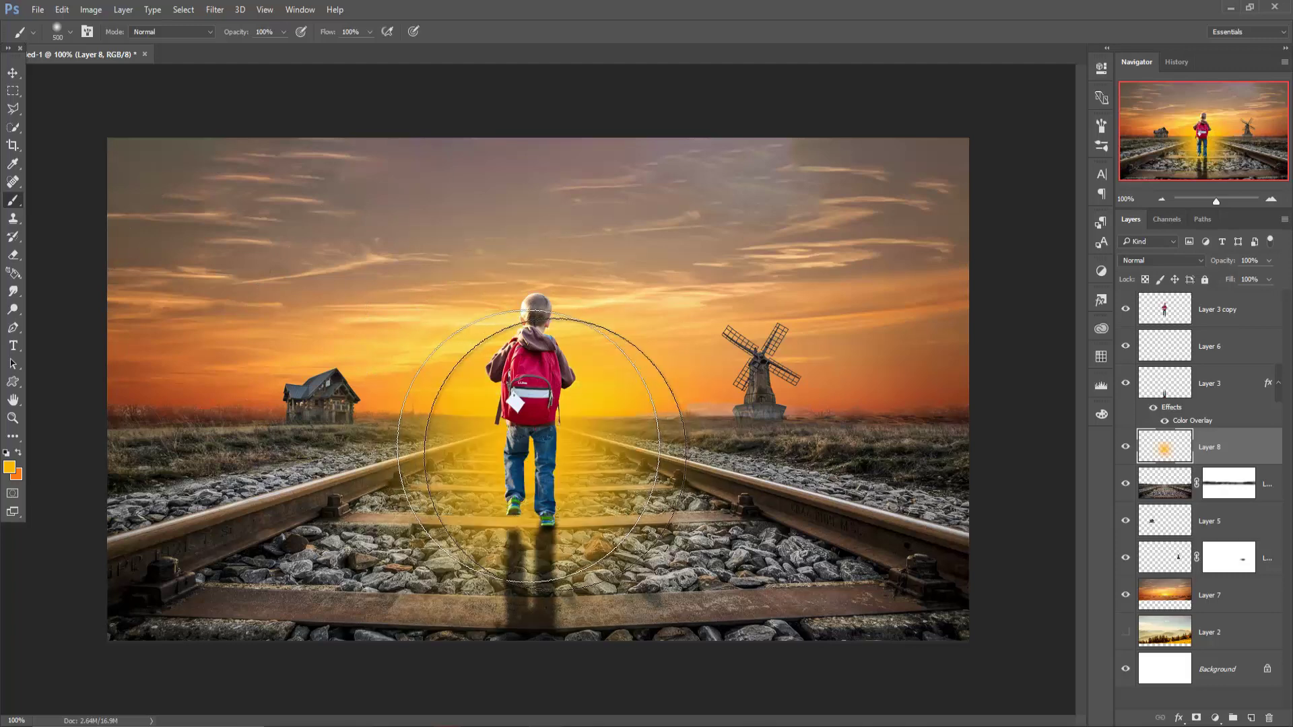
pyautogui.rightClick(1218, 449)
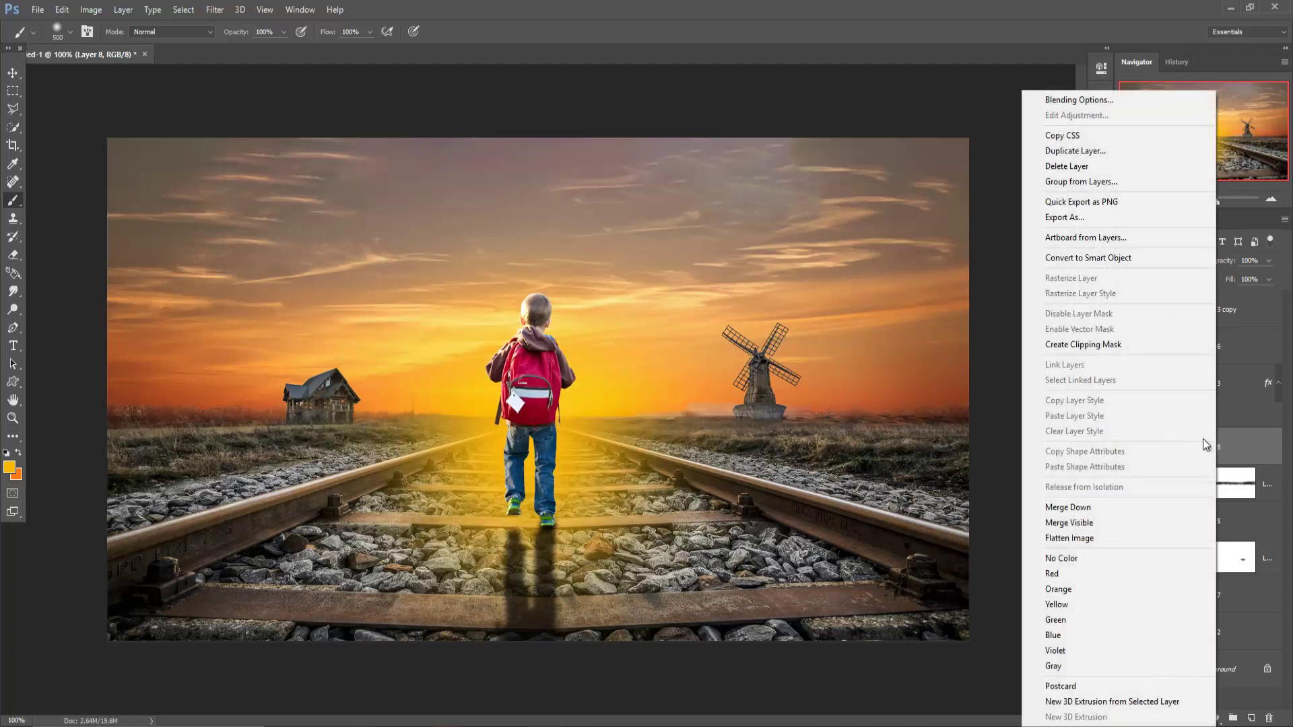
pyautogui.click(1105, 345)
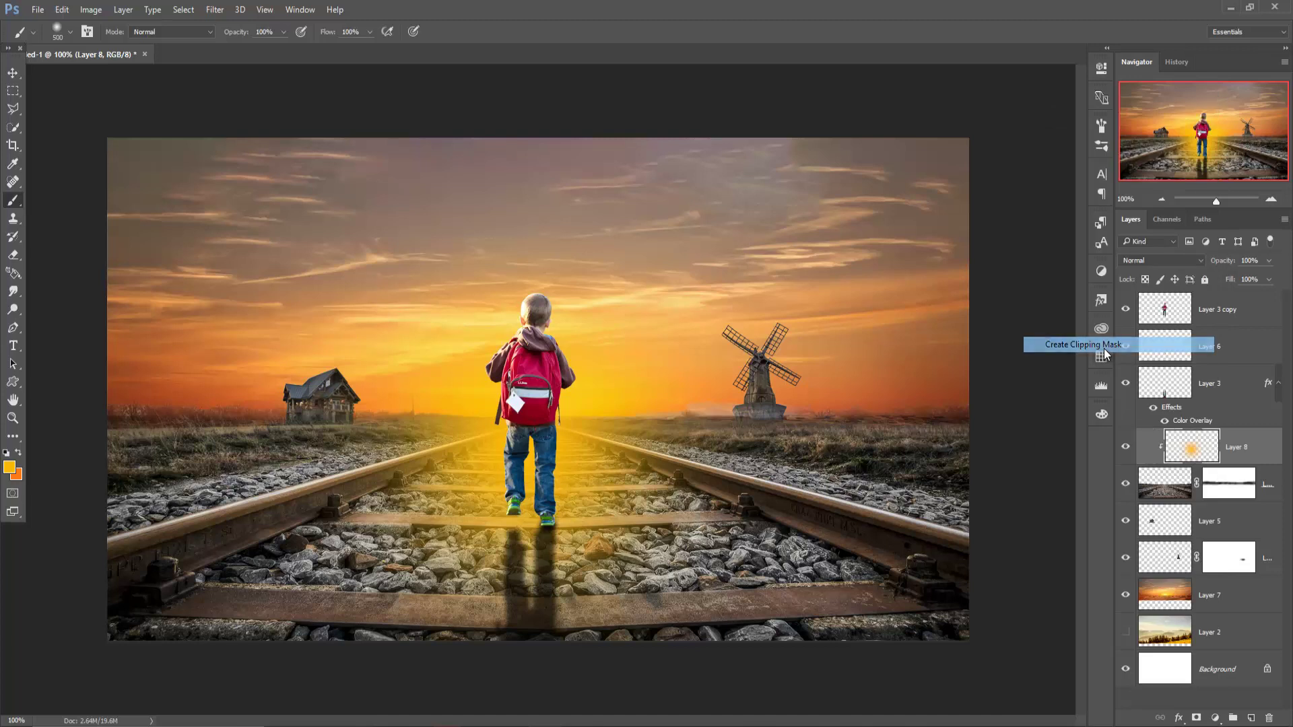
pyautogui.click(1184, 261)
pyautogui.click(1159, 398)
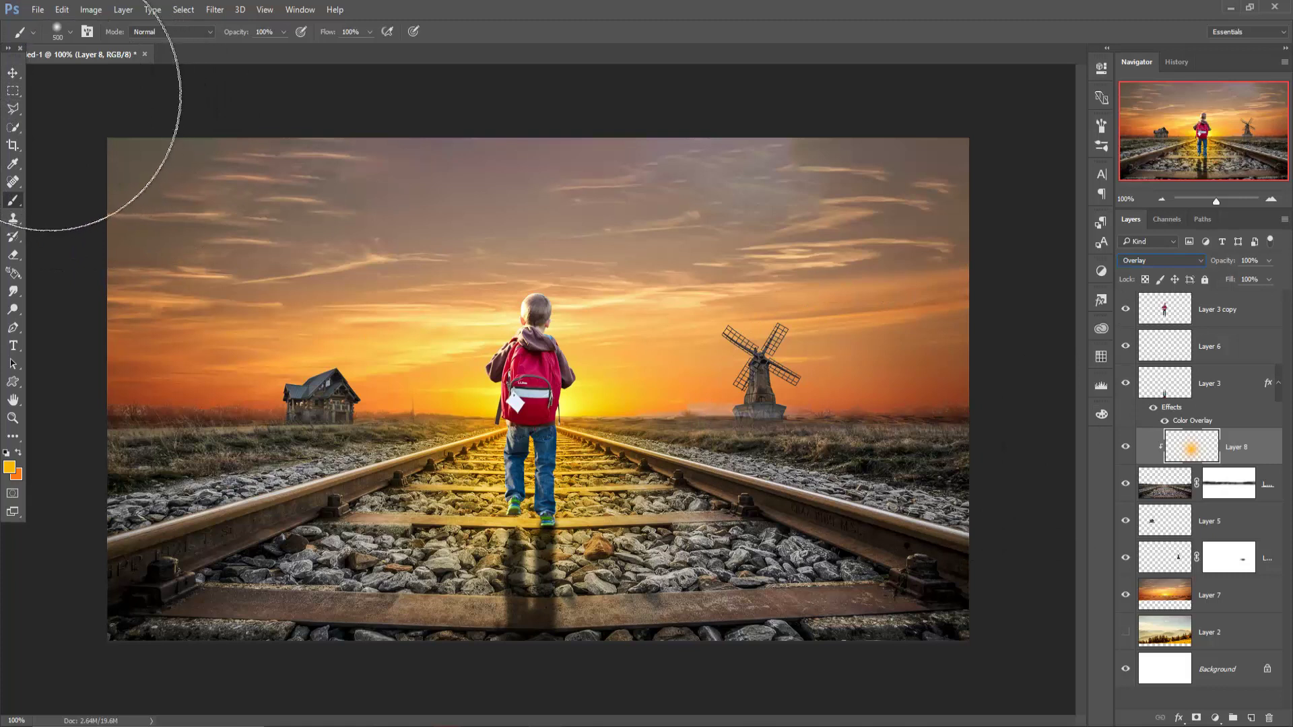
pyautogui.click(13, 72)
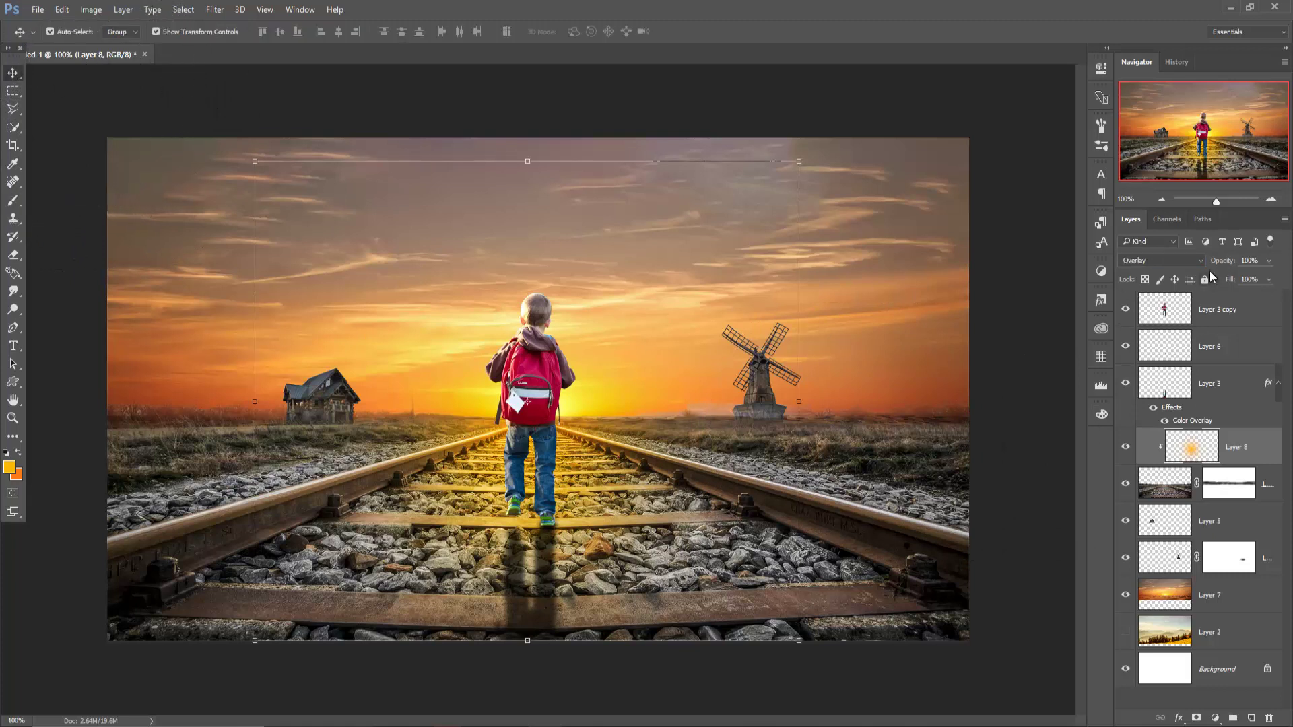
# Lower the glow's opacity to about 41% and stretch it wide across the tracks
pyautogui.click(1269, 261)
pyautogui.moveTo(1249, 275); pyautogui.dragTo(1245, 276)
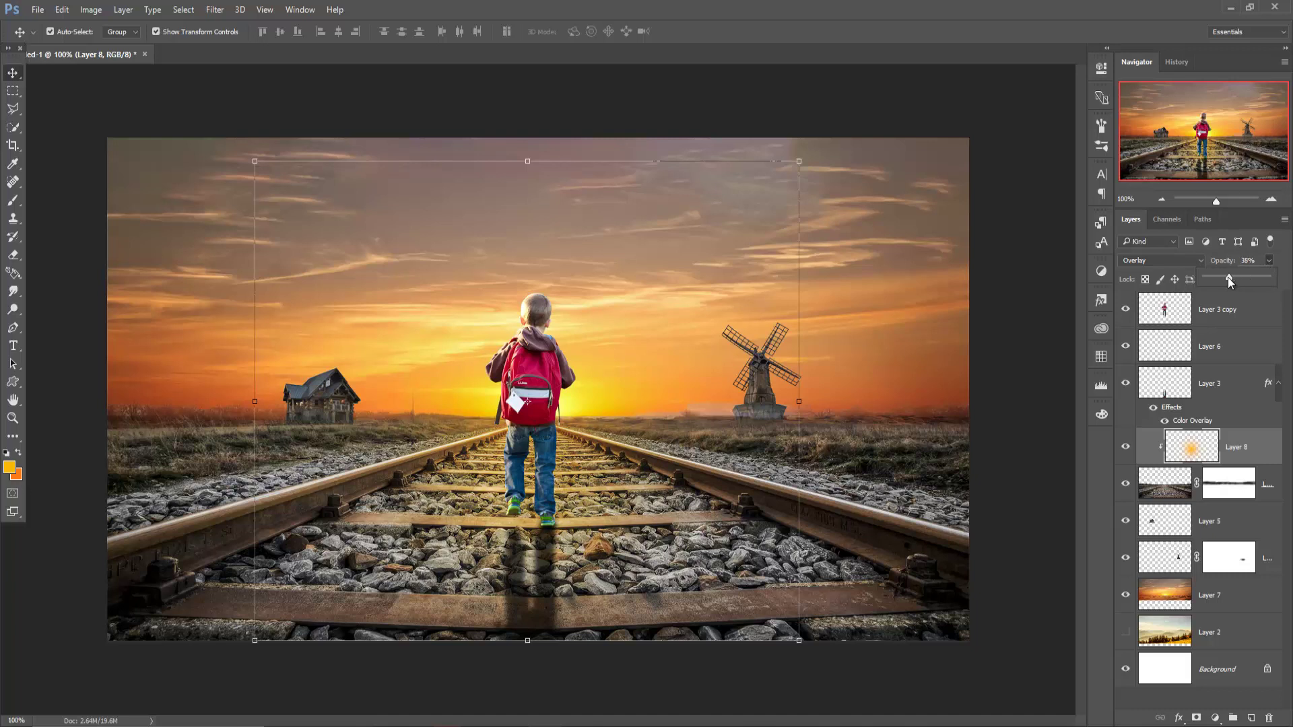
pyautogui.moveTo(1231, 277); pyautogui.dragTo(1232, 277)
pyautogui.moveTo(799, 401); pyautogui.dragTo(936, 405)
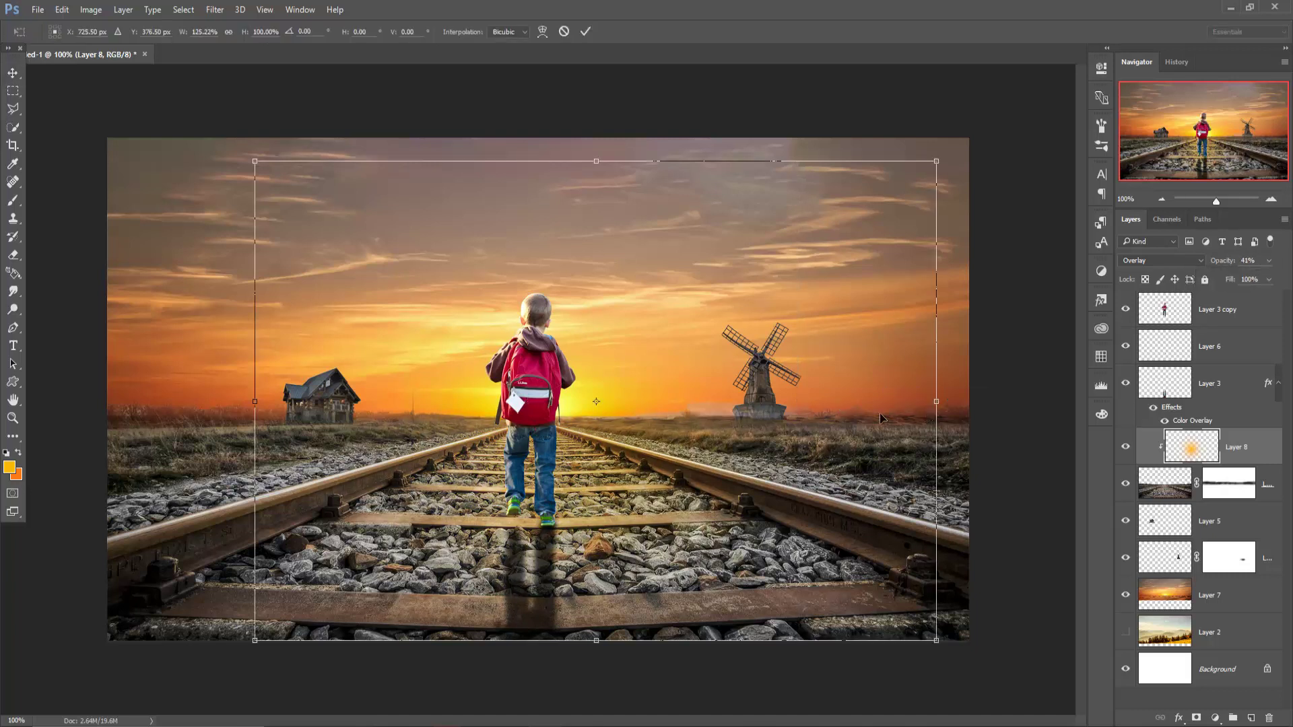
pyautogui.moveTo(251, 401); pyautogui.dragTo(5, 401)
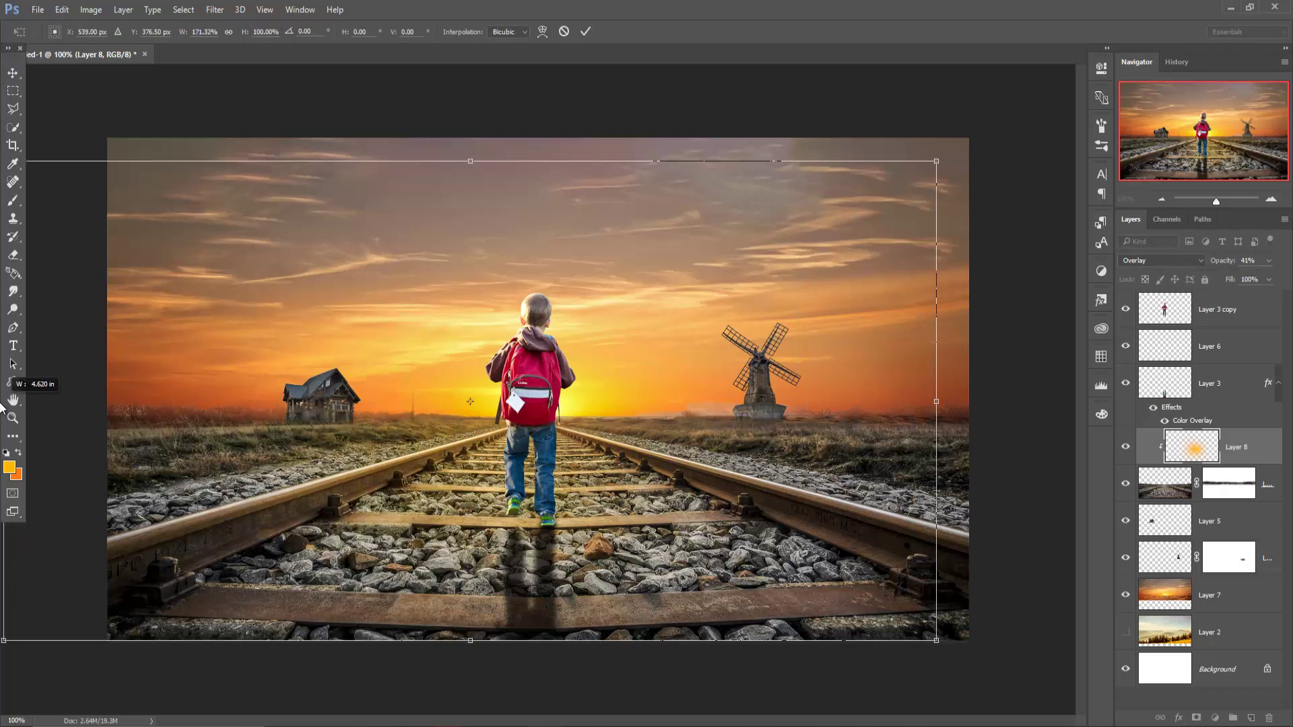
pyautogui.moveTo(939, 400); pyautogui.dragTo(1148, 400)
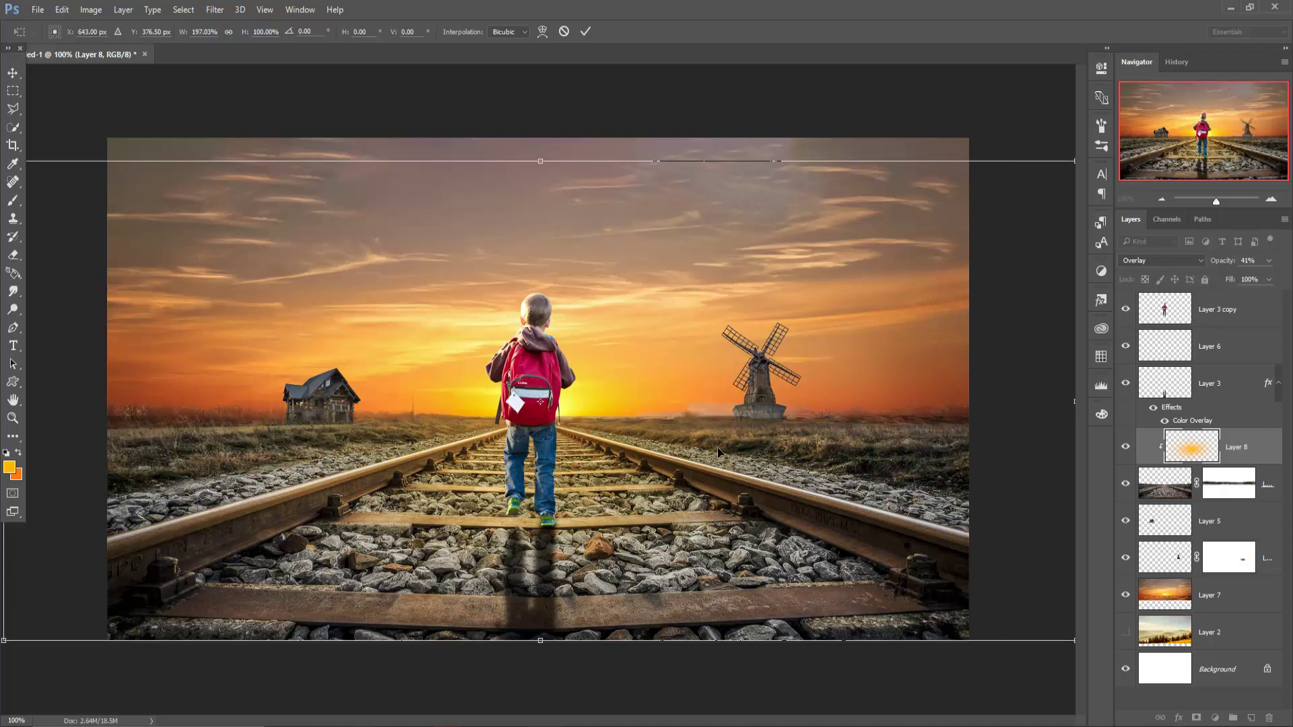
# Nudge the glow up two steps, apply the transform, and select Layer 3 copy
pyautogui.press('Up')
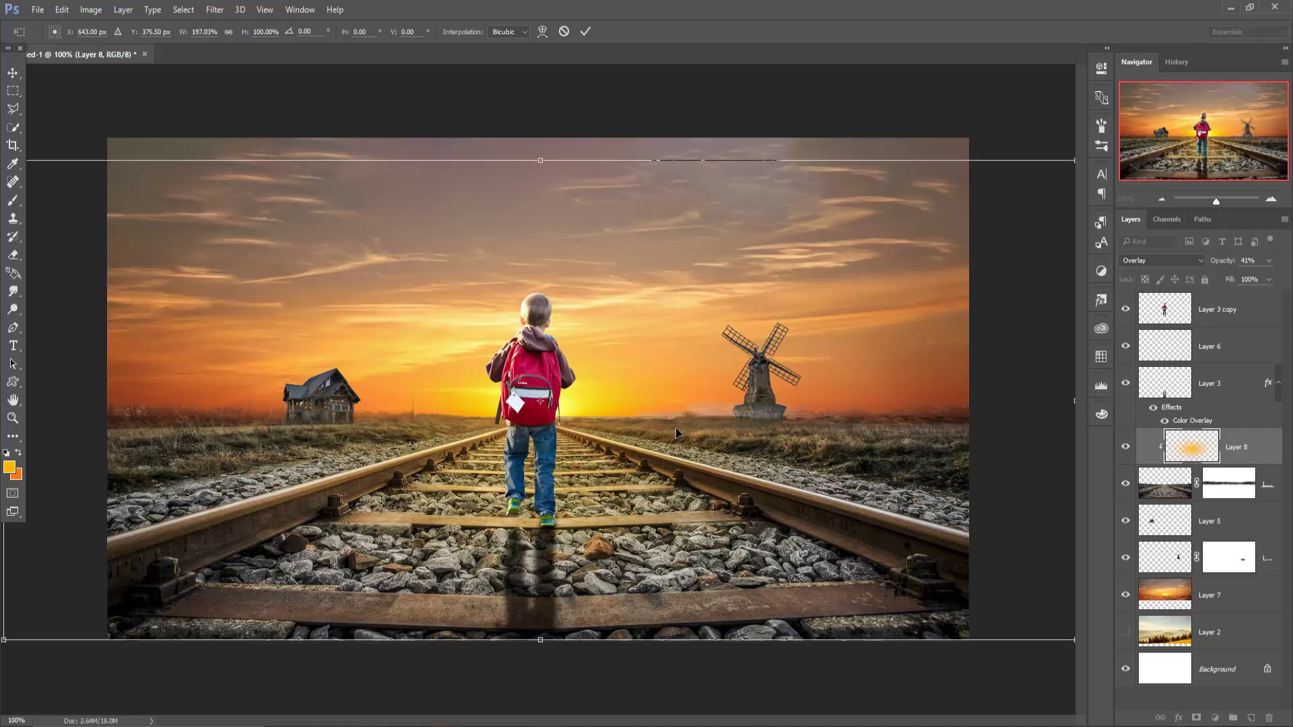
pyautogui.press('Up')
pyautogui.press('Up')
pyautogui.press('Up')
pyautogui.press('Up')
pyautogui.press('Up')
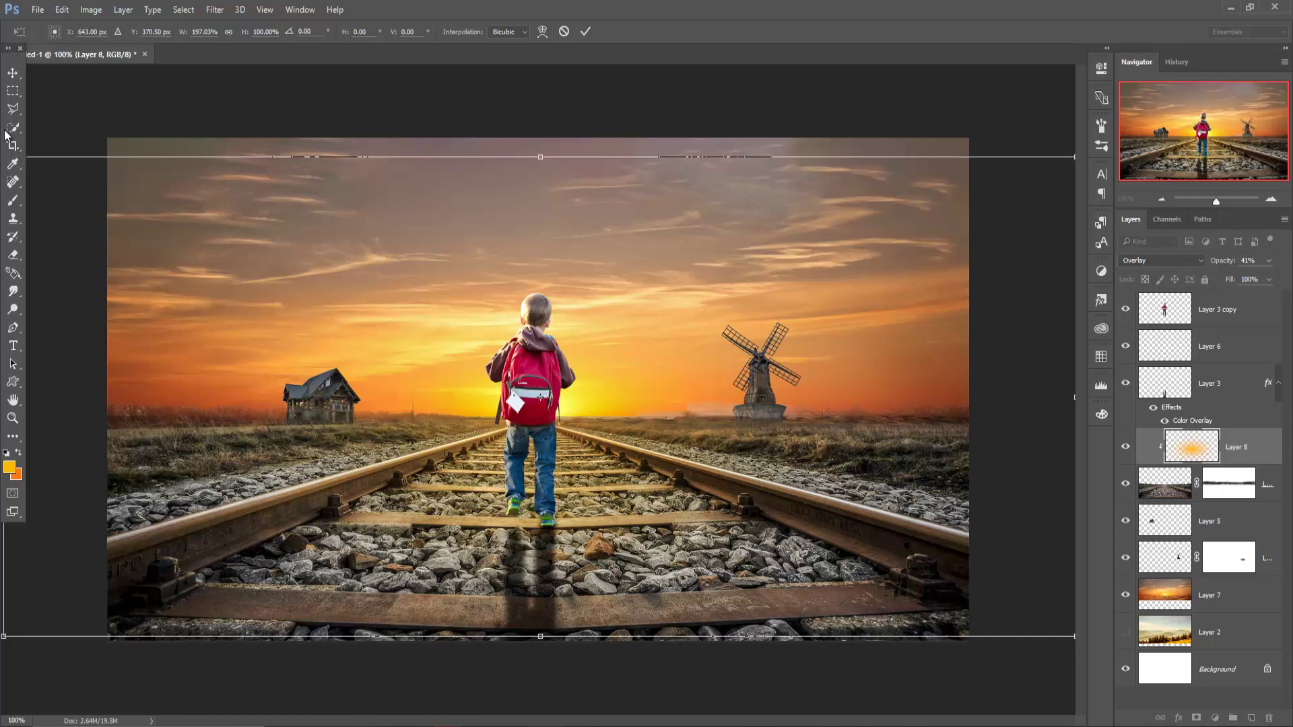
pyautogui.click(9, 79)
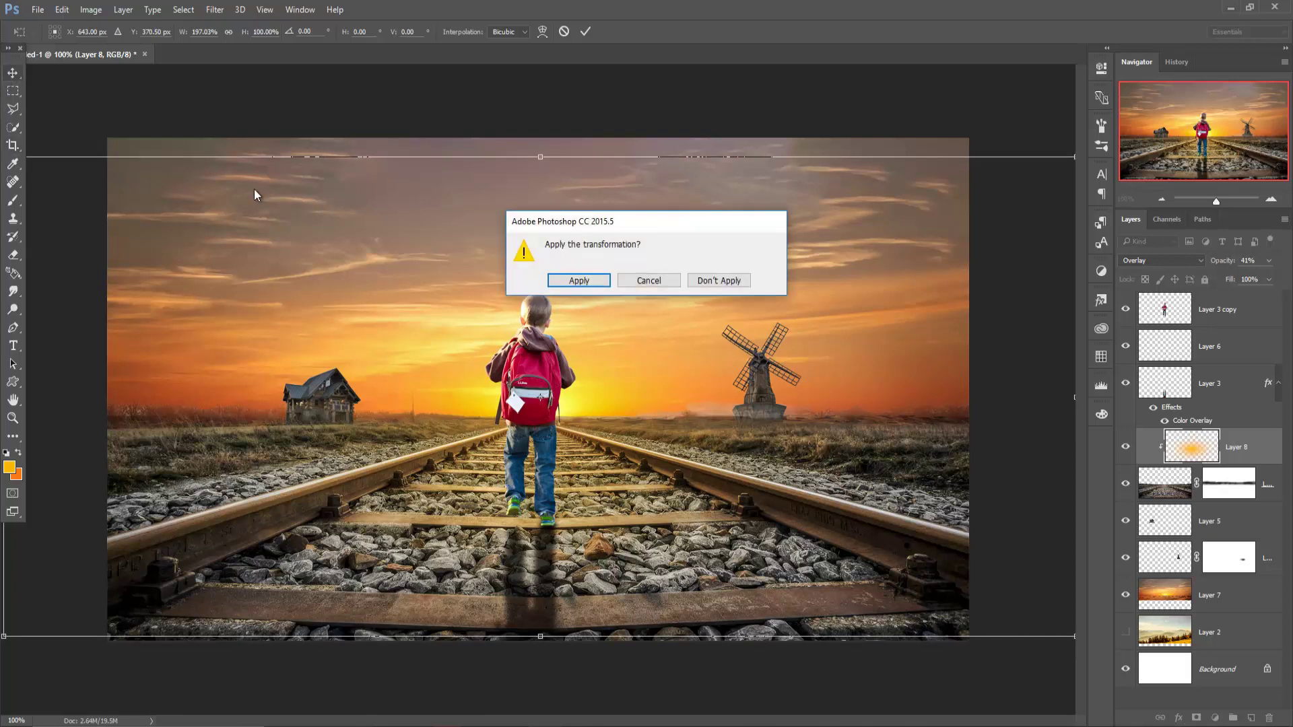
pyautogui.click(579, 281)
pyautogui.click(1225, 307)
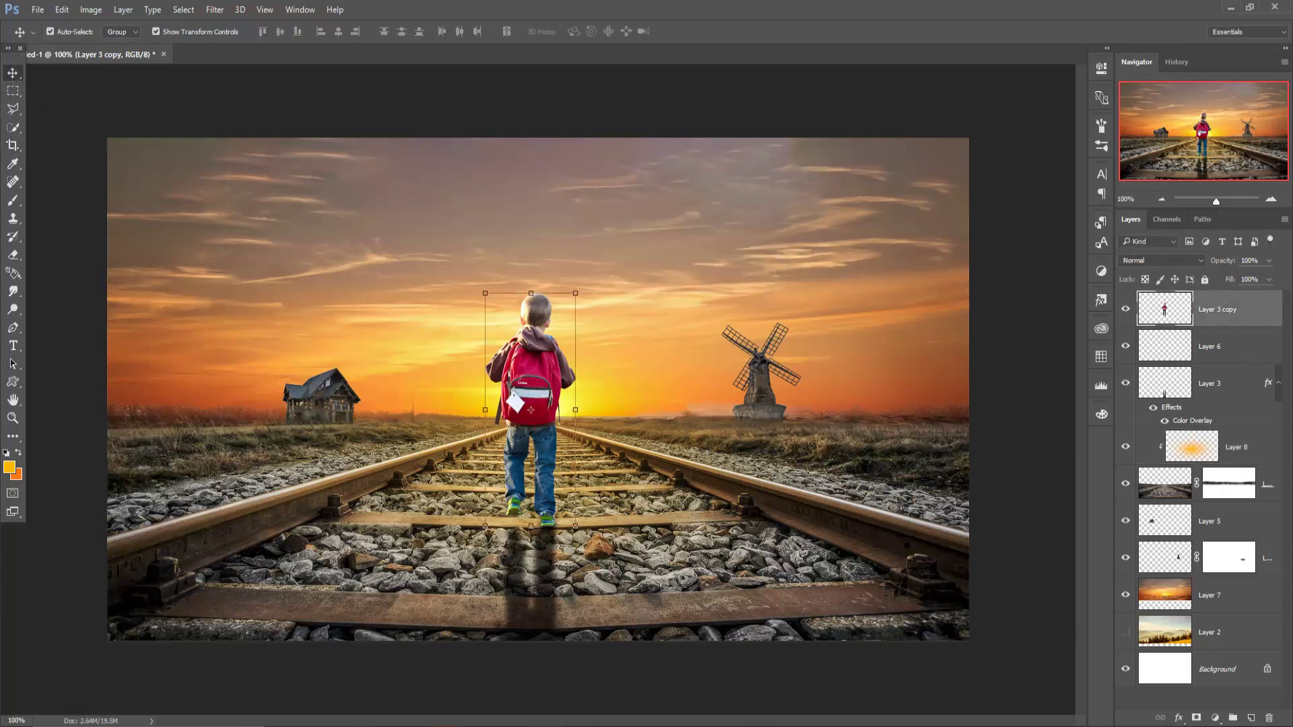
# Add new Layer 9 and fill it with 50% Gray
pyautogui.click(1251, 719)
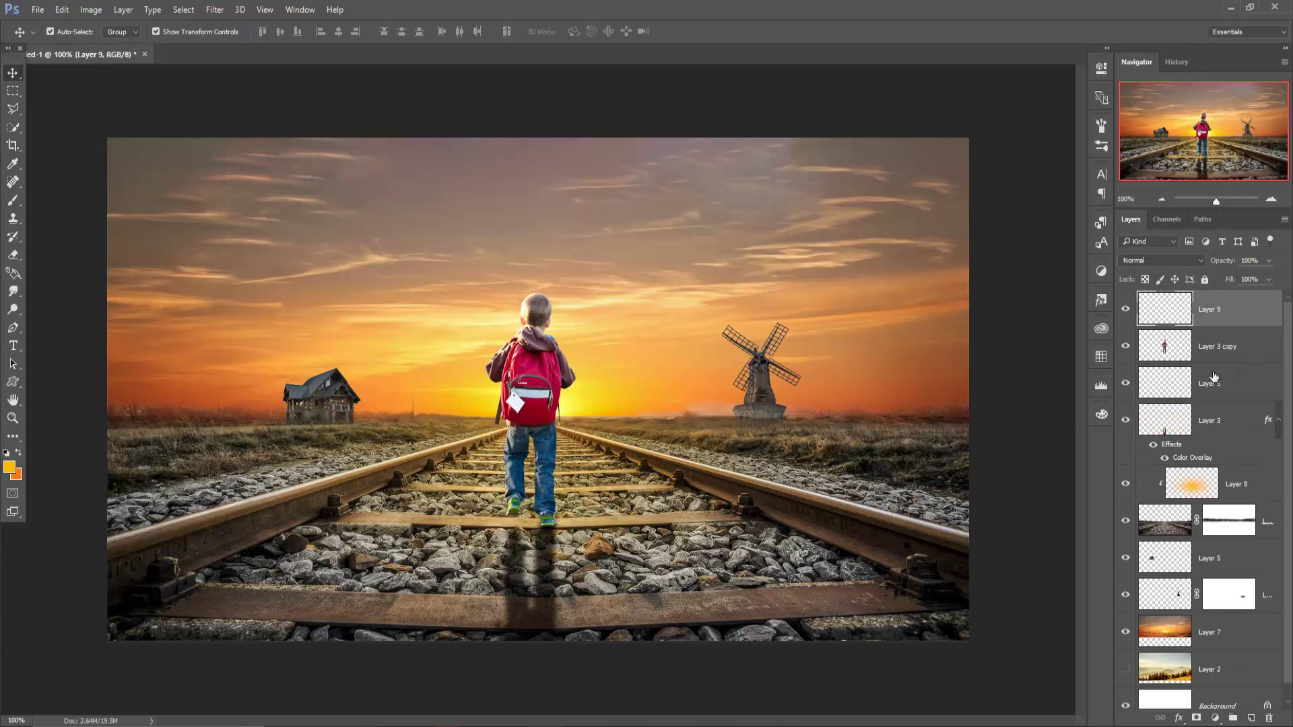
pyautogui.click(62, 10)
pyautogui.click(74, 208)
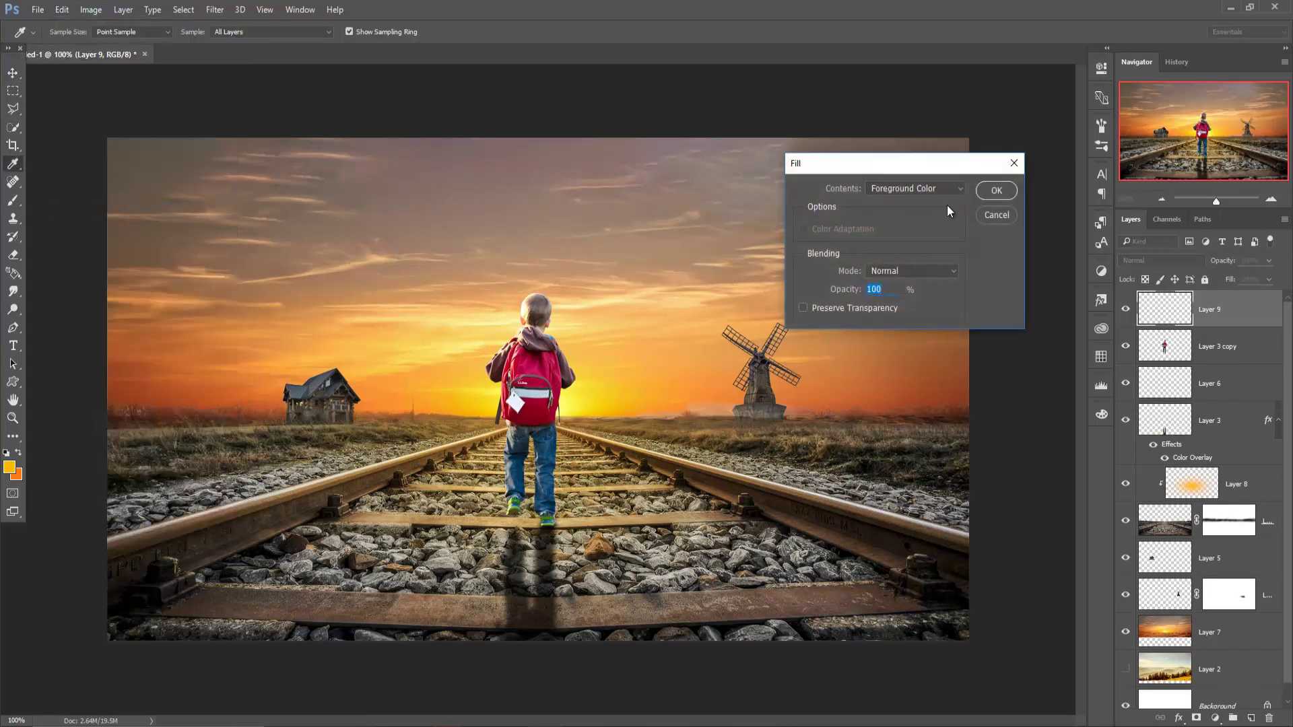
pyautogui.click(939, 189)
pyautogui.click(895, 288)
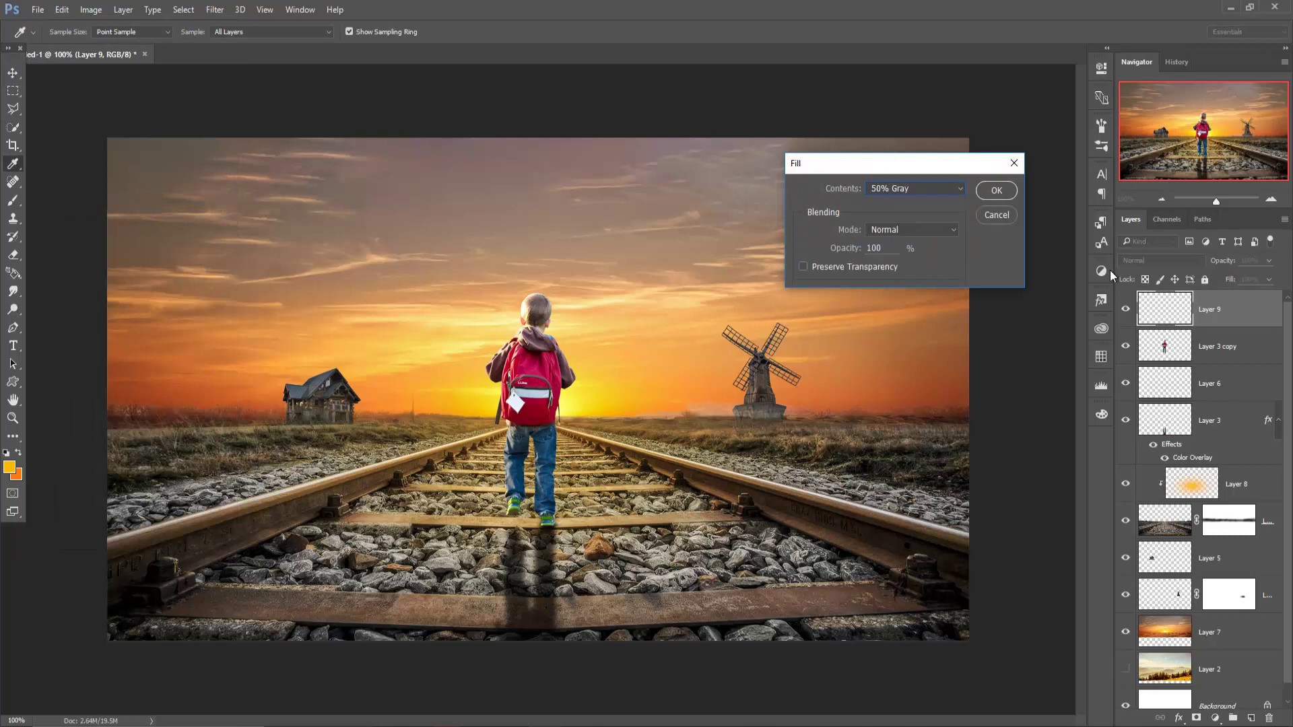
pyautogui.click(997, 191)
# Clip Layer 9 to the boy layer and set its blend mode to Overlay
pyautogui.press('v')
pyautogui.rightClick(1224, 317)
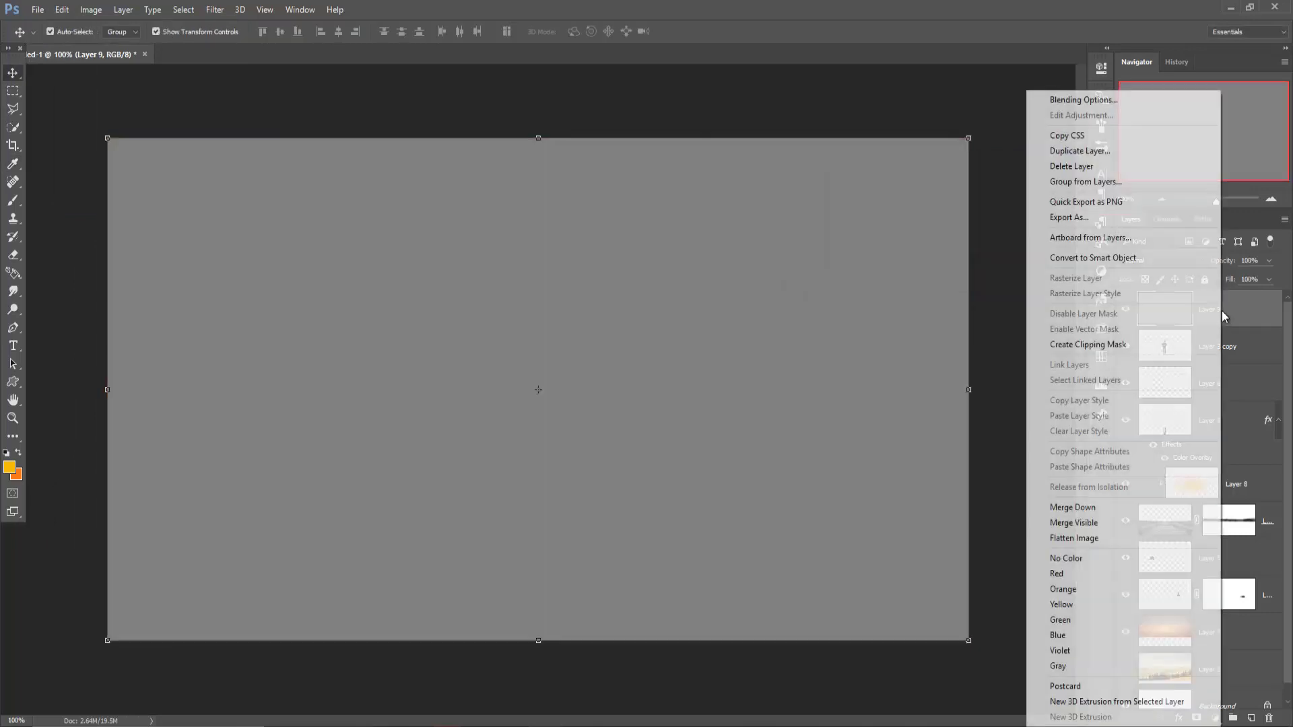
pyautogui.click(1088, 344)
pyautogui.click(1168, 260)
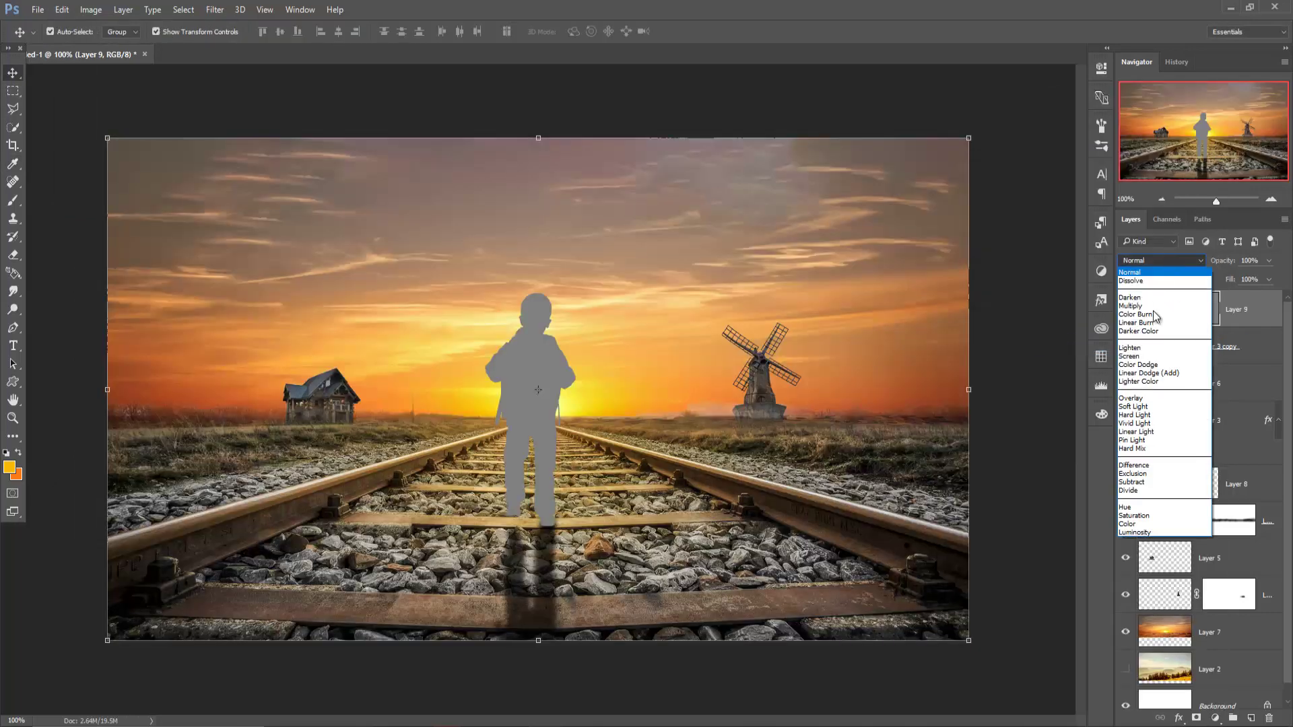
pyautogui.click(1135, 398)
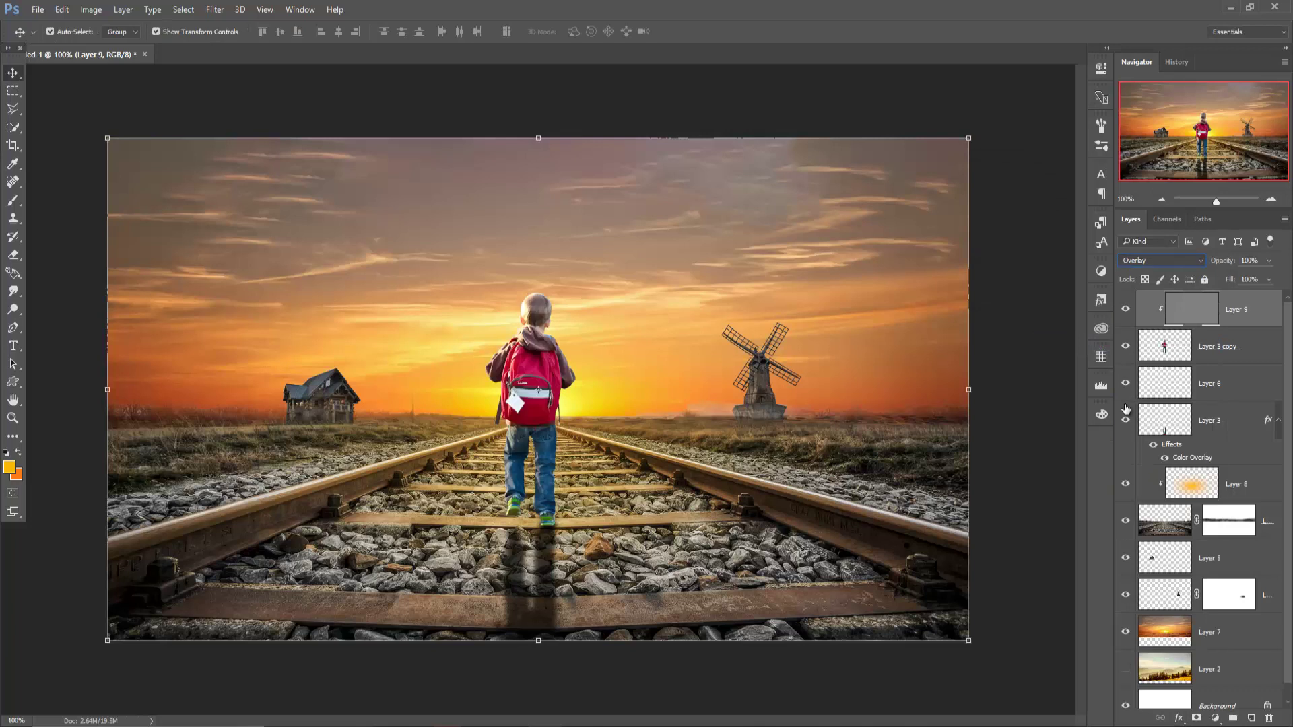
# Dodge both of the boy's shoulders on Layer 9 at midtones, about 30% exposure
pyautogui.click(13, 309)
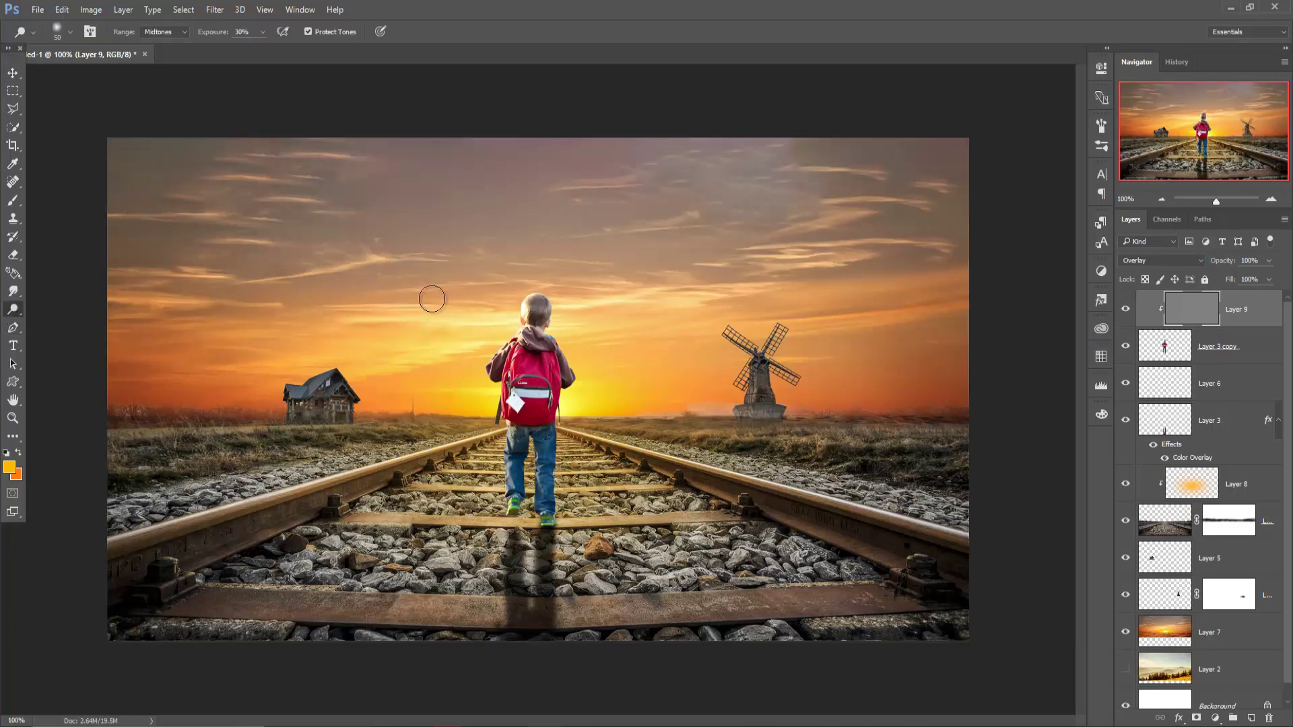
pyautogui.moveTo(504, 344); pyautogui.dragTo(487, 439)
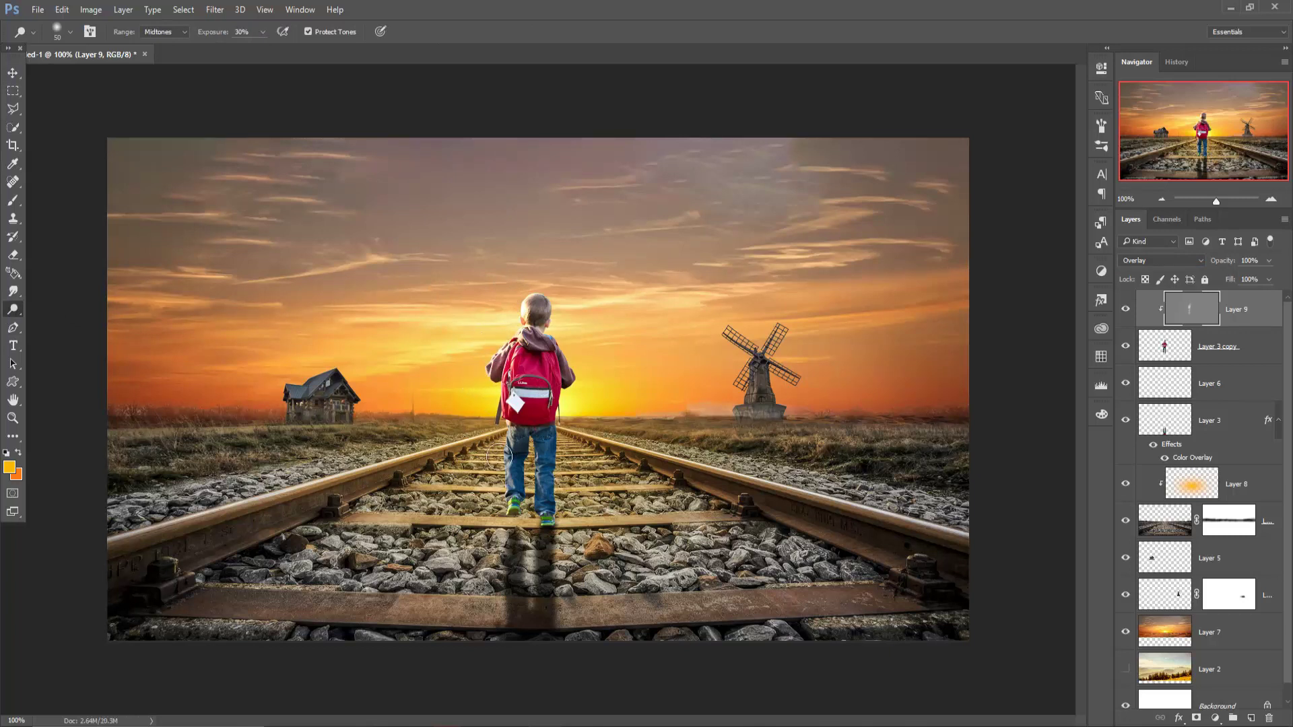
pyautogui.moveTo(560, 357)
pyautogui.mouseDown()
pyautogui.moveTo(577, 371)
pyautogui.moveTo(551, 469)
pyautogui.mouseUp()
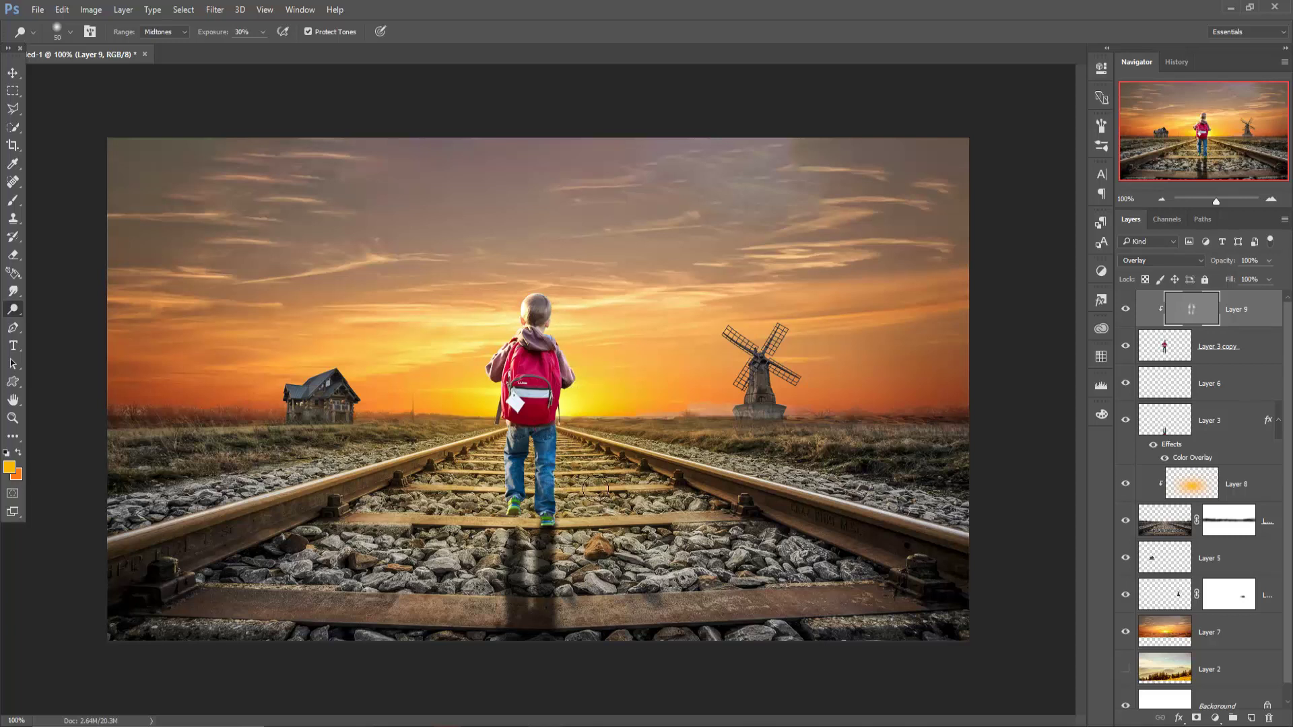
pyautogui.rightClick(15, 320)
pyautogui.click(57, 335)
pyautogui.click(10, 78)
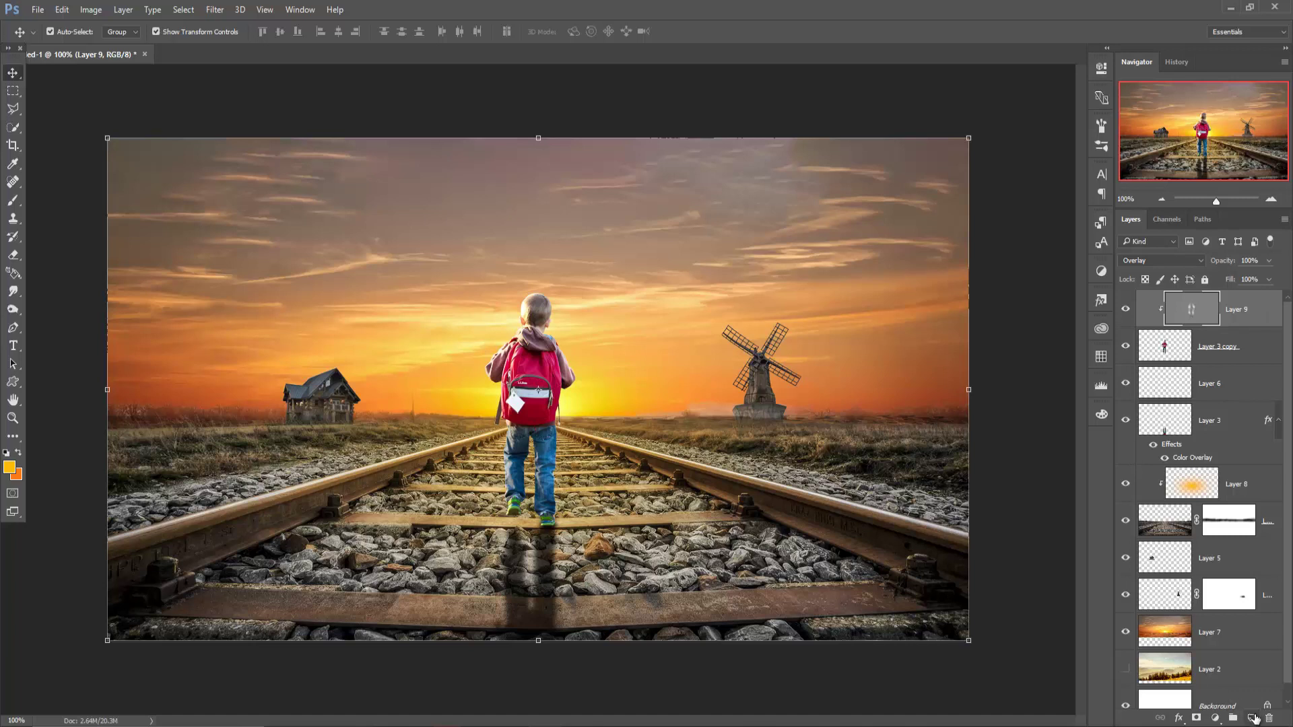
# Undo a stray layer, then select orange glow Layer 8 and add Layer 10 above it
pyautogui.click(1252, 718)
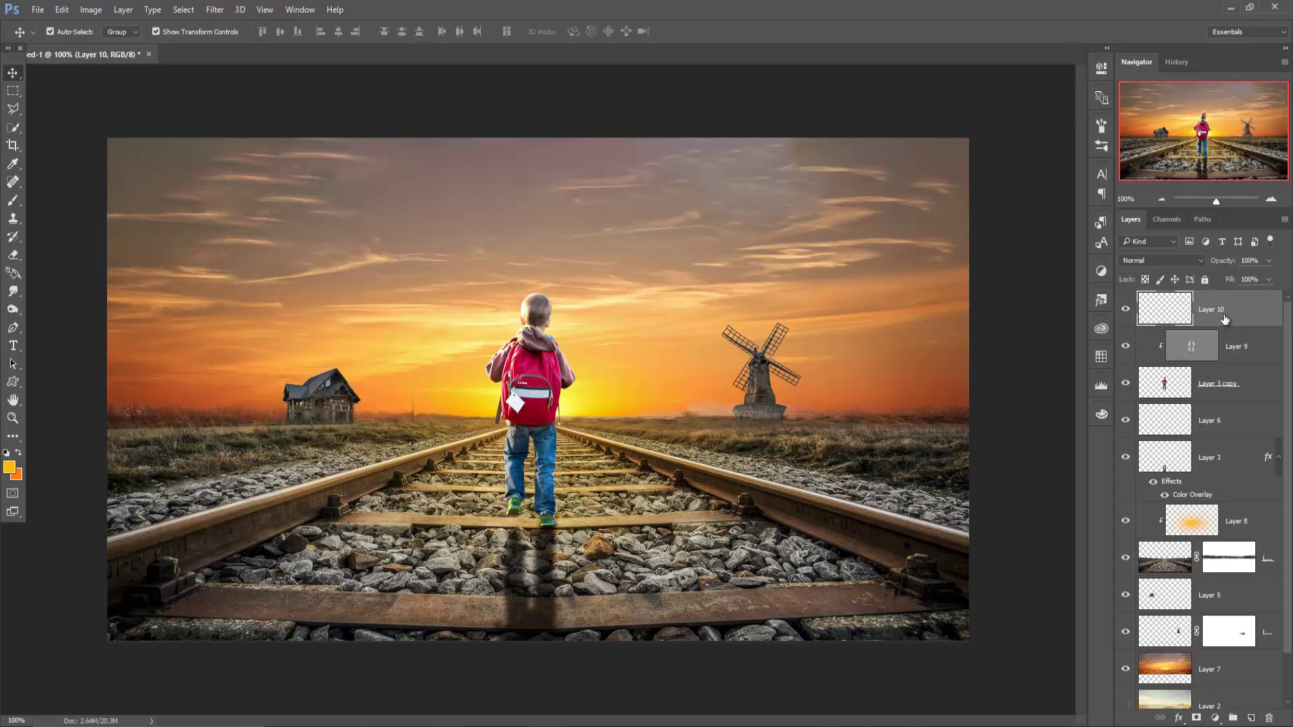
pyautogui.hotkey('ctrl', 'z')
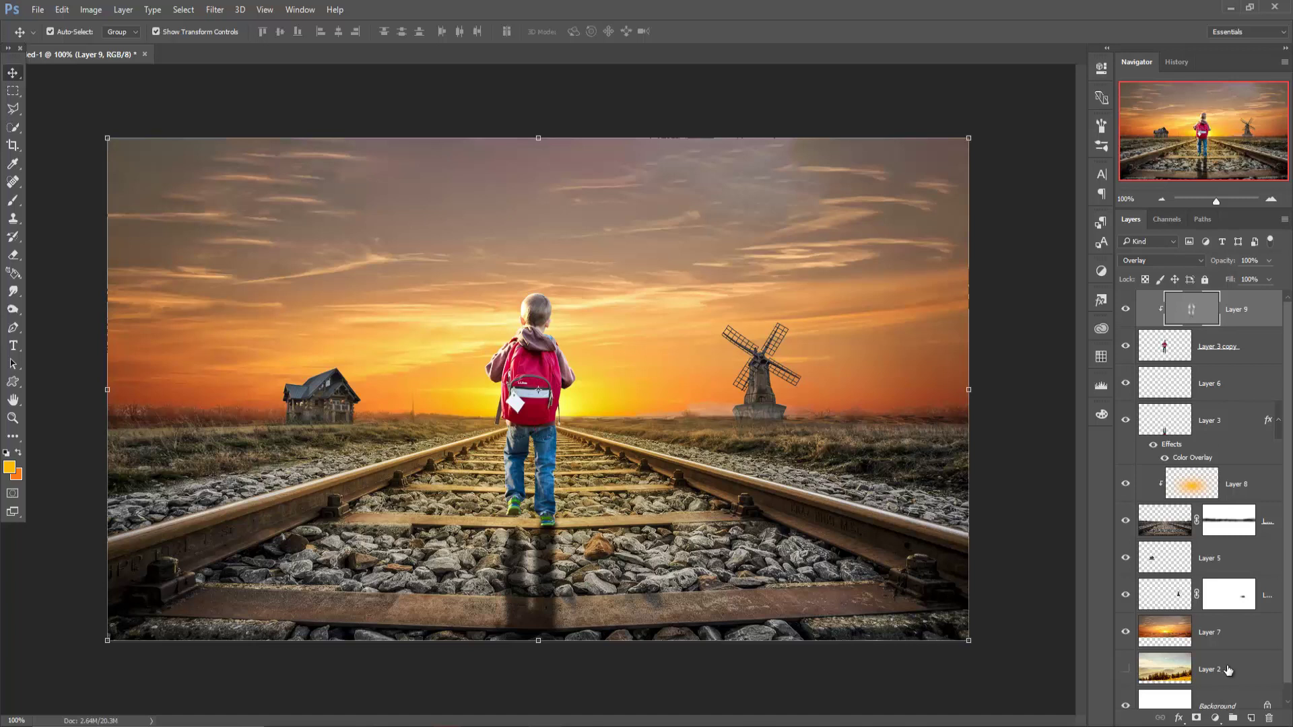
pyautogui.click(1238, 640)
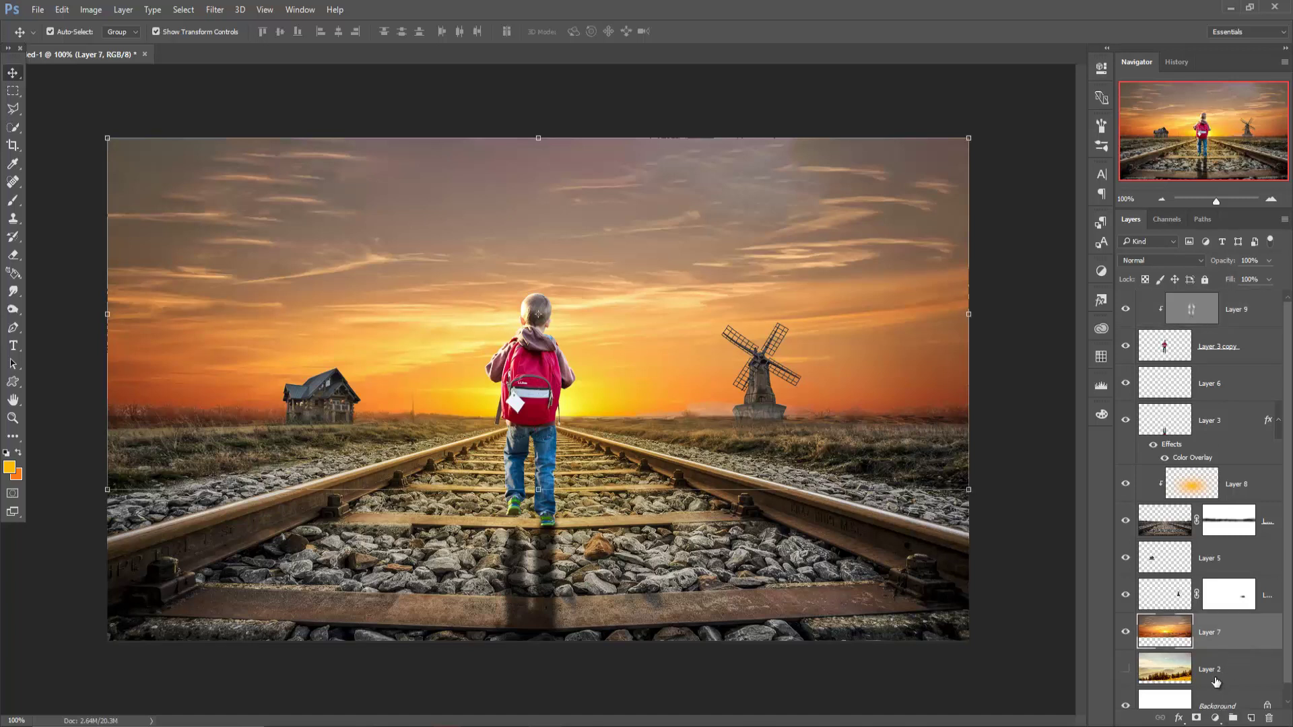
pyautogui.click(1265, 529)
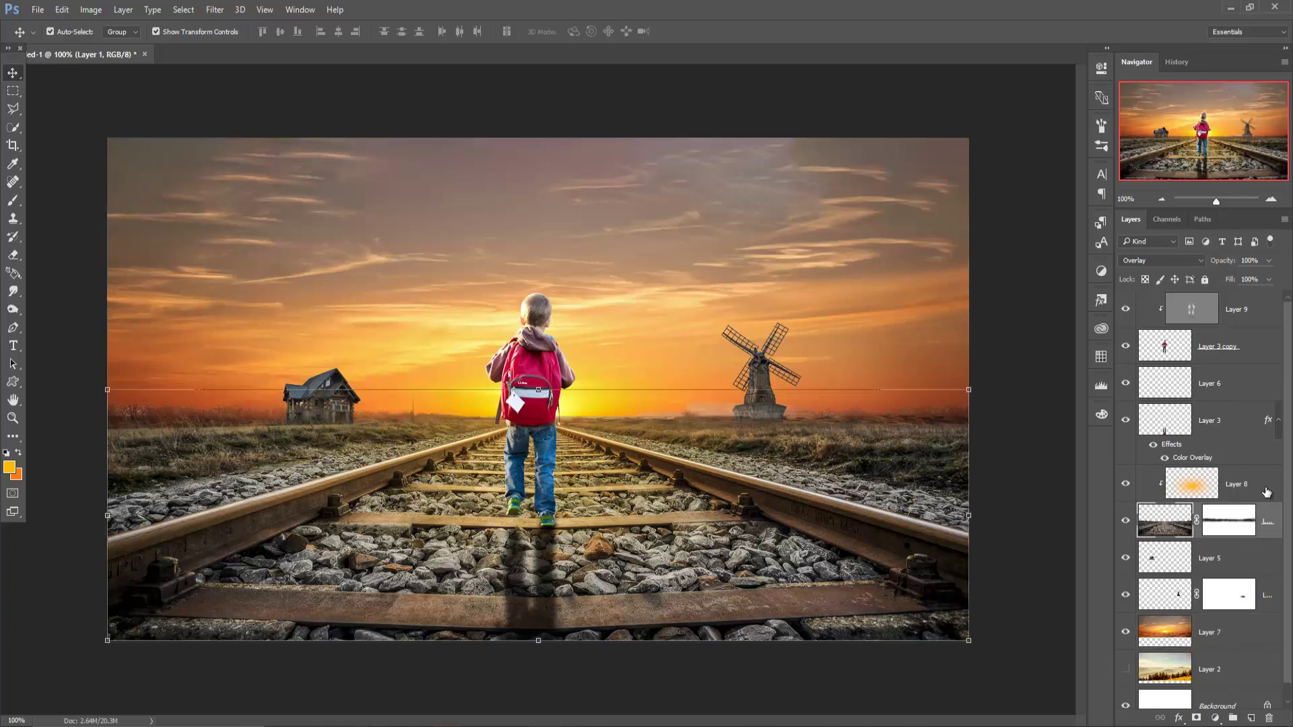
pyautogui.click(1266, 492)
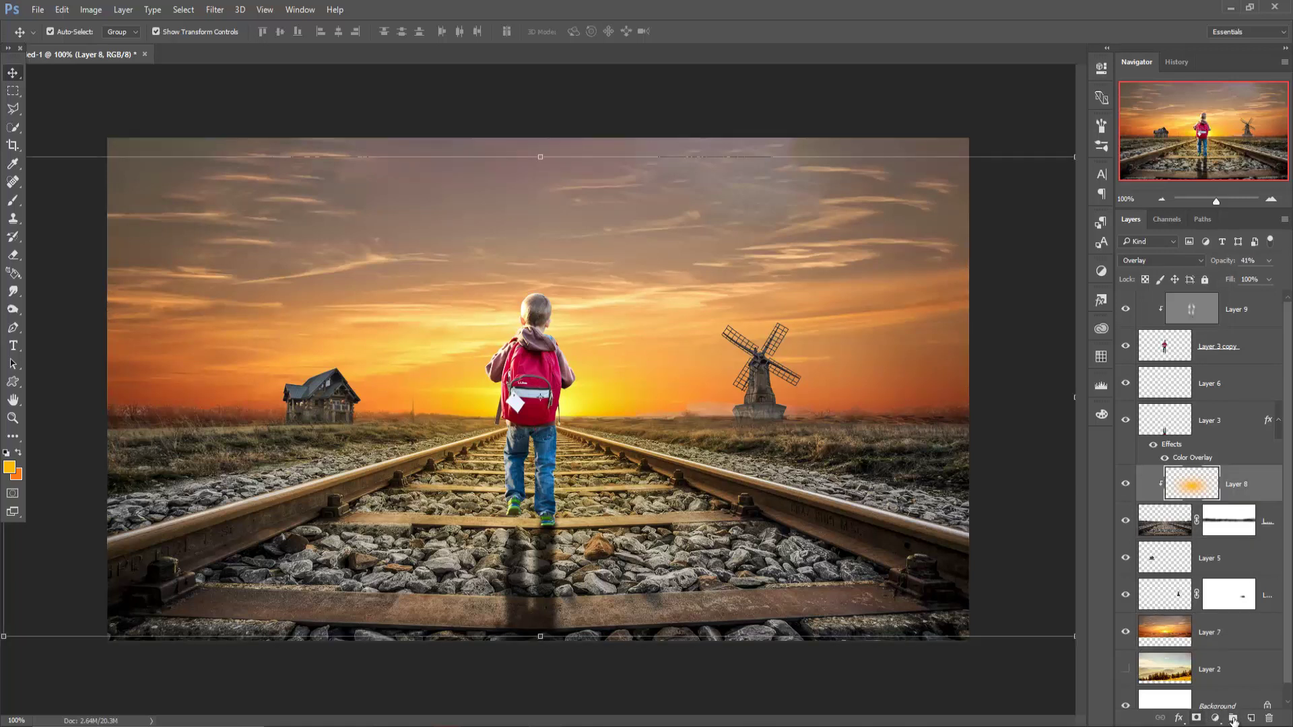
pyautogui.click(1250, 719)
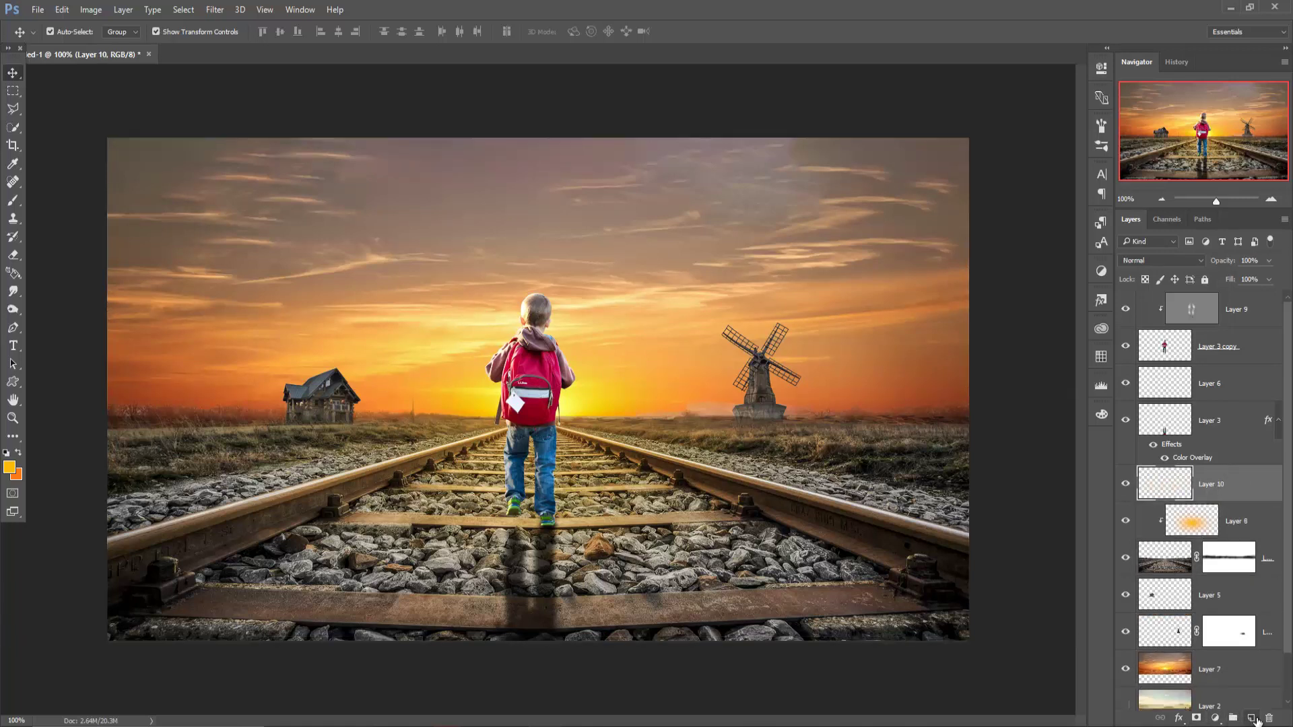
# Set up the Brush tool with a new background colour and 4% opacity
pyautogui.click(13, 201)
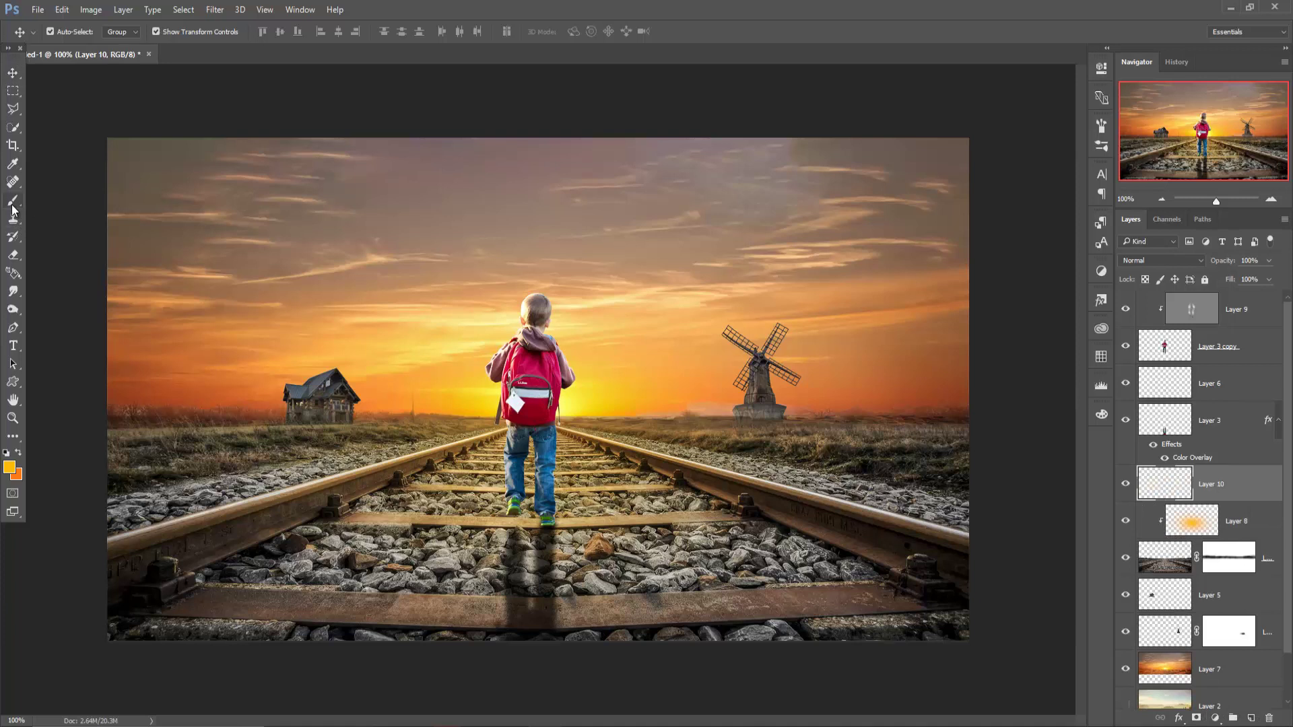
pyautogui.click(19, 481)
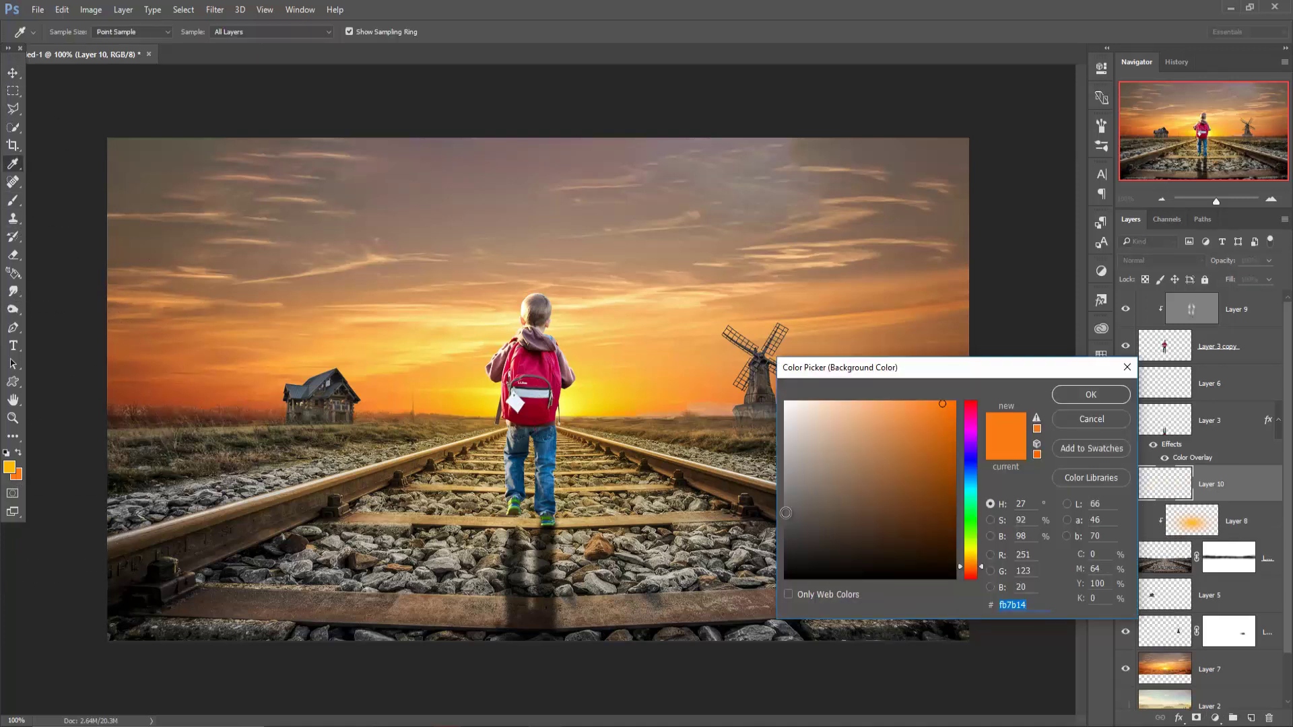
pyautogui.click(786, 513)
pyautogui.click(1091, 395)
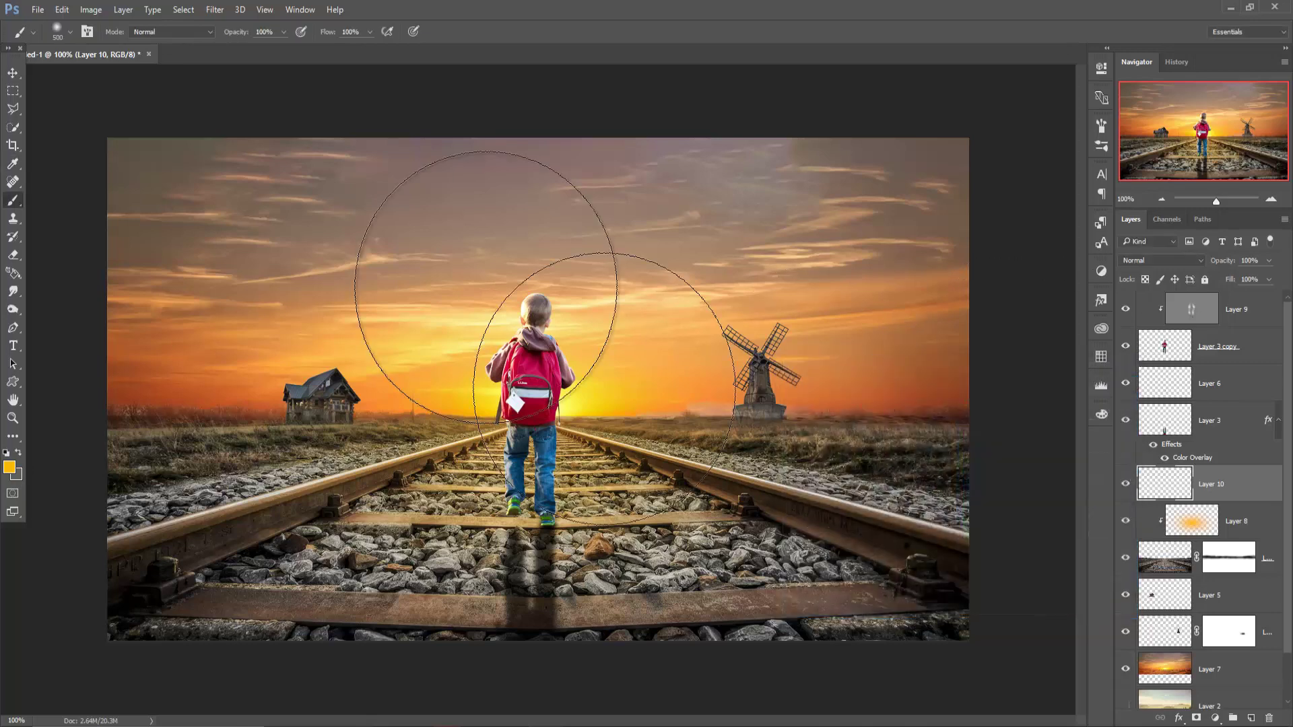
pyautogui.click(283, 32)
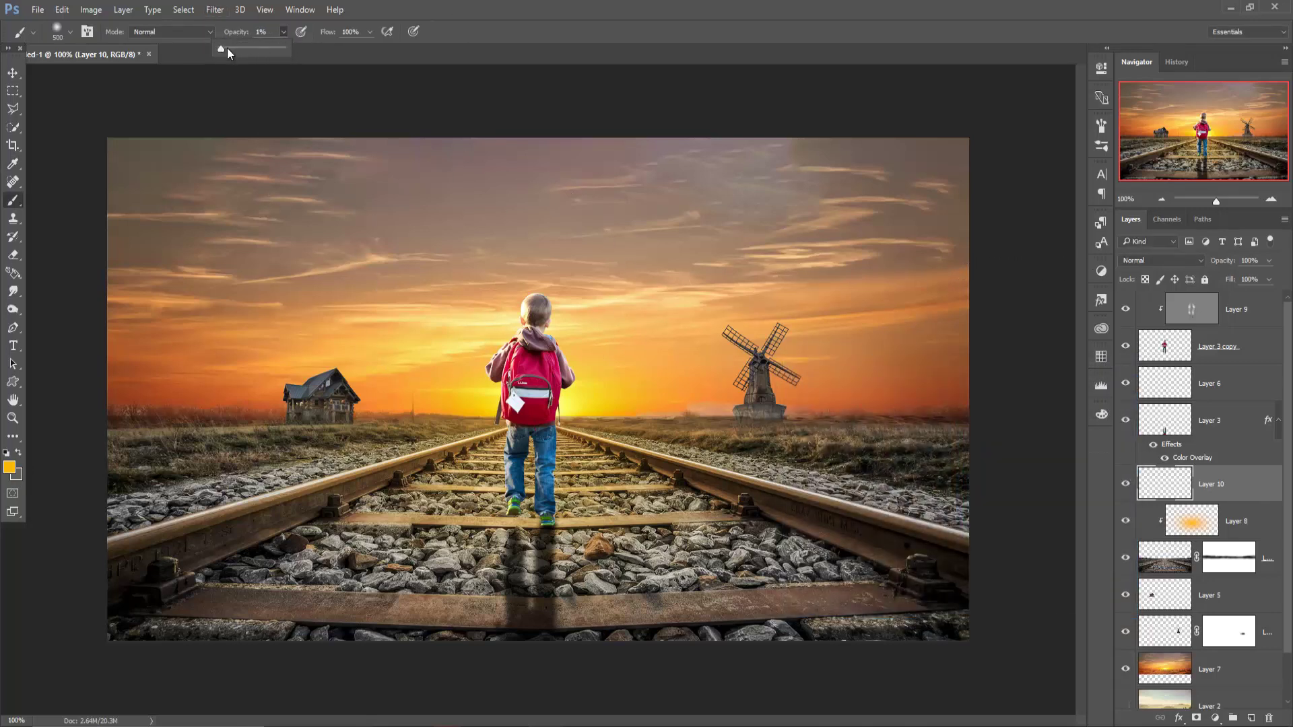
pyautogui.moveTo(224, 49); pyautogui.dragTo(223, 52)
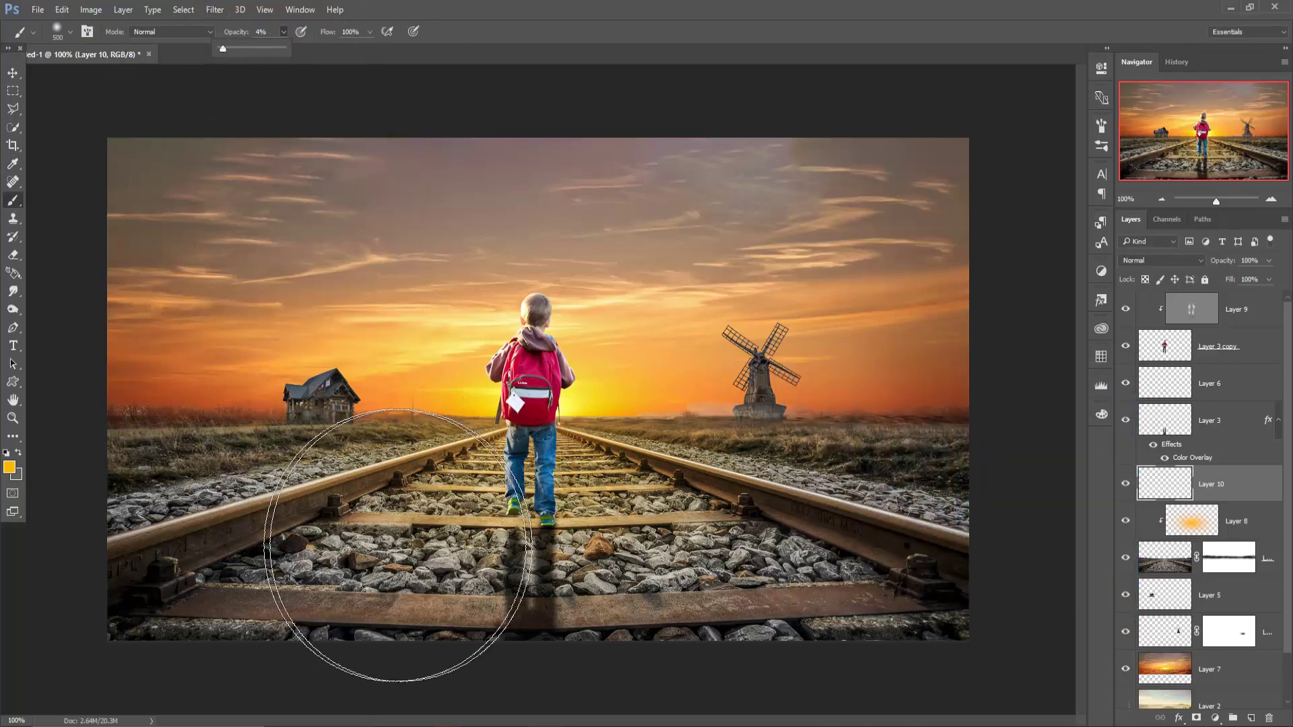
# Paint a faint tint along the bottom tracks, then a faint white stroke across the foreground
pyautogui.moveTo(142, 552)
pyautogui.mouseDown()
pyautogui.moveTo(240, 592)
pyautogui.moveTo(779, 592)
pyautogui.moveTo(866, 607)
pyautogui.moveTo(888, 556)
pyautogui.mouseUp()
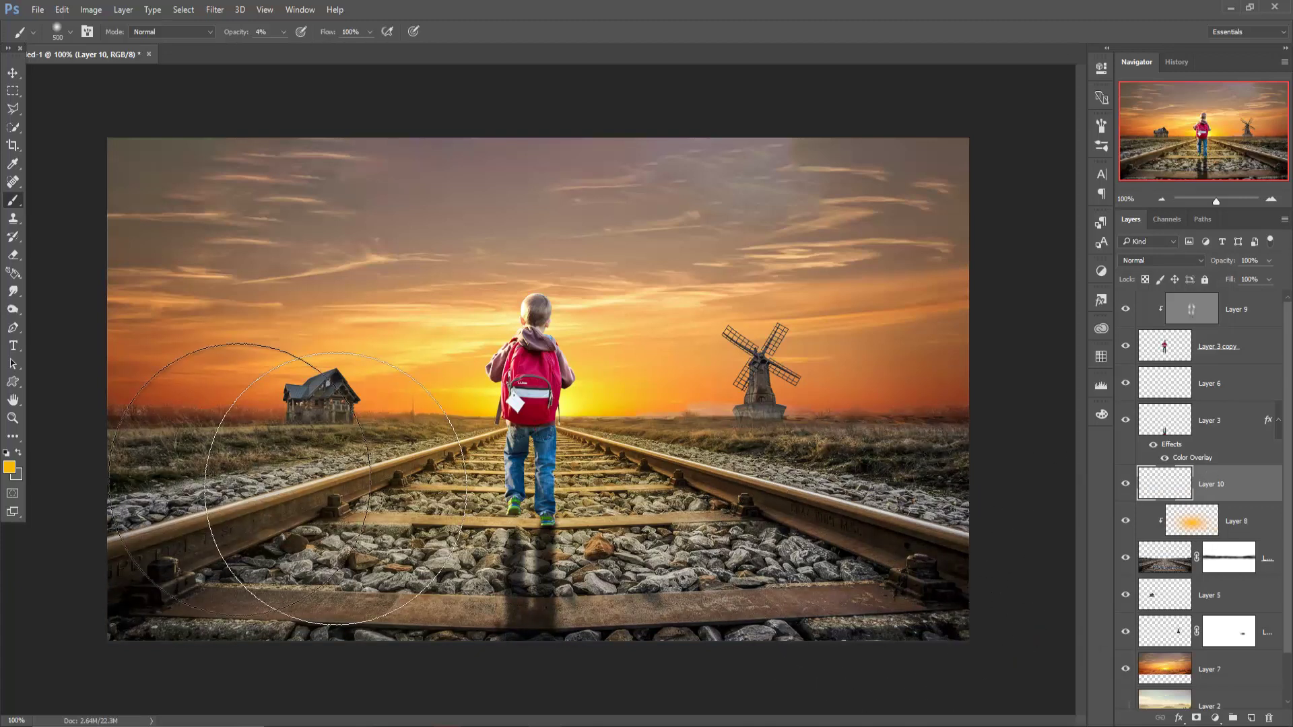
pyautogui.click(19, 454)
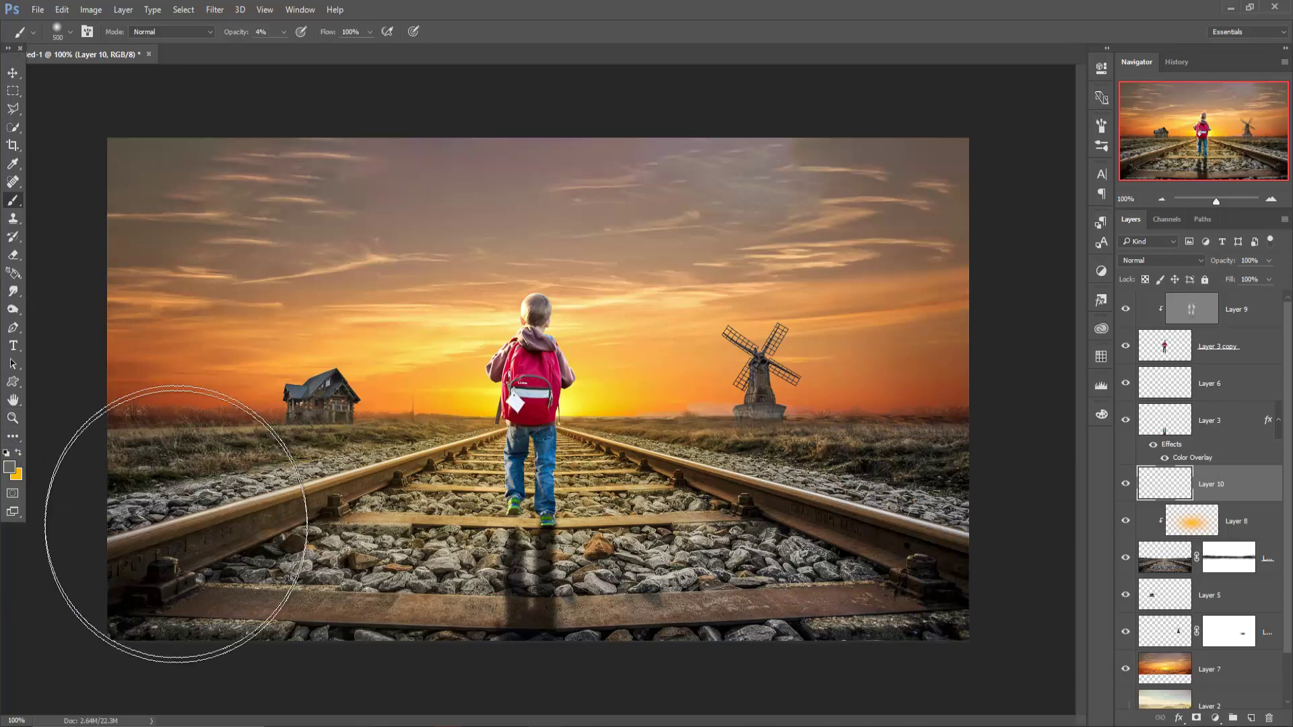
pyautogui.moveTo(811, 539)
pyautogui.mouseDown()
pyautogui.moveTo(237, 476)
pyautogui.moveTo(369, 314)
pyautogui.mouseUp()
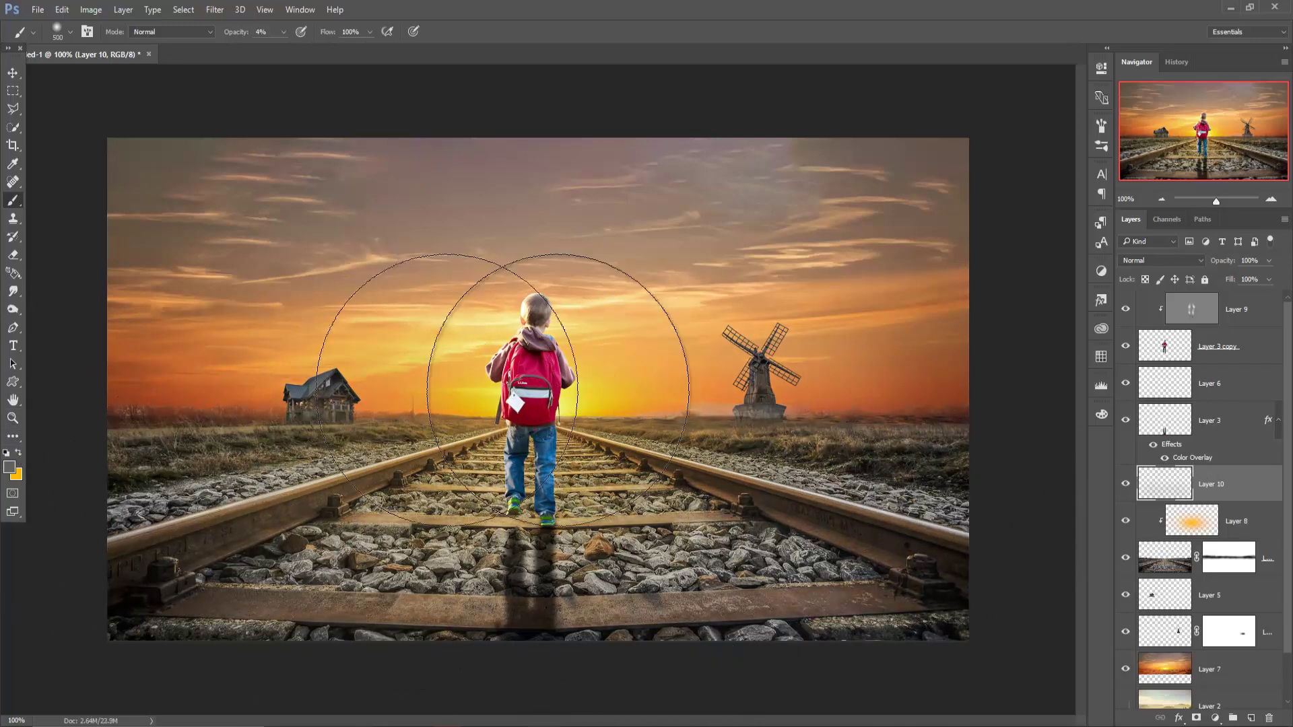
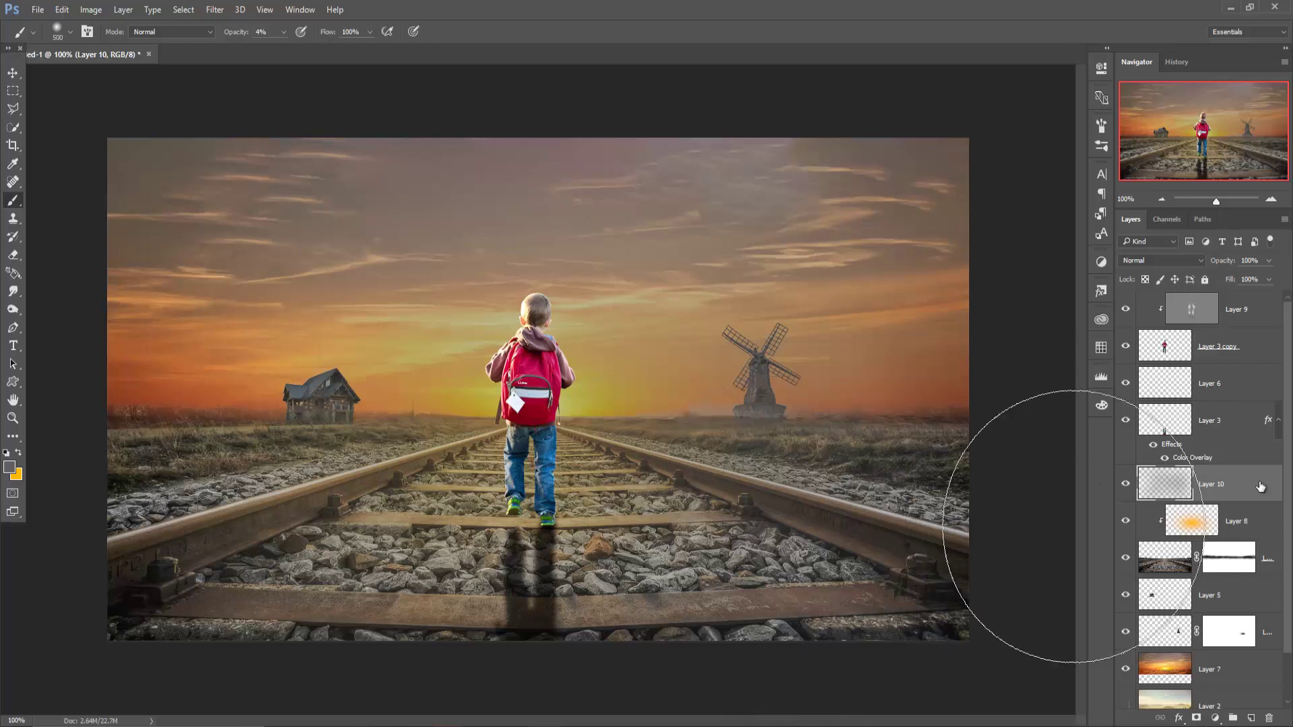
# Drag Layer 10's Fill slider in the Layers panel down to 40% to thin its haze
pyautogui.click(1270, 260)
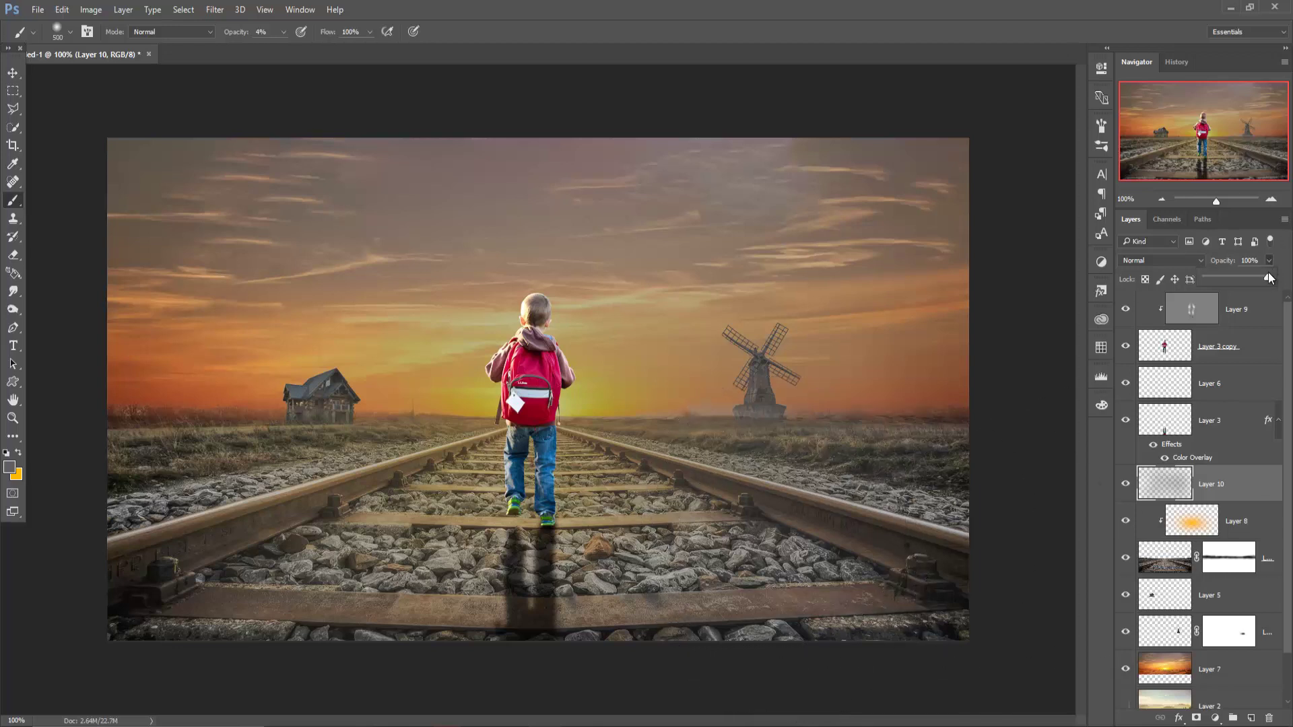
pyautogui.moveTo(1270, 277)
pyautogui.mouseDown()
pyautogui.moveTo(1244, 277)
pyautogui.moveTo(1278, 275)
pyautogui.moveTo(1232, 302)
pyautogui.moveTo(1243, 307)
pyautogui.mouseUp()
pyautogui.click(1270, 279)
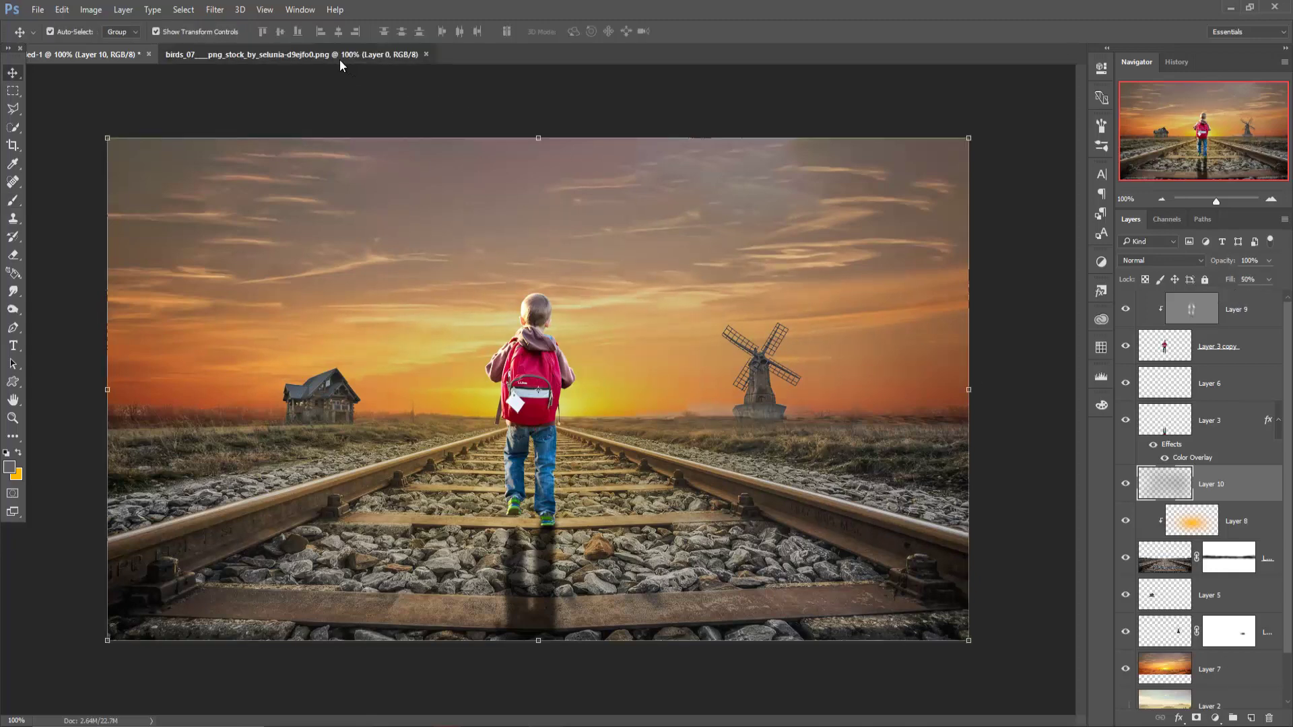
# Copy the birds image into the composite as Layer 11 and close the source document
pyautogui.moveTo(340, 57)
pyautogui.mouseDown()
pyautogui.moveTo(342, 91)
pyautogui.moveTo(976, 224)
pyautogui.mouseUp()
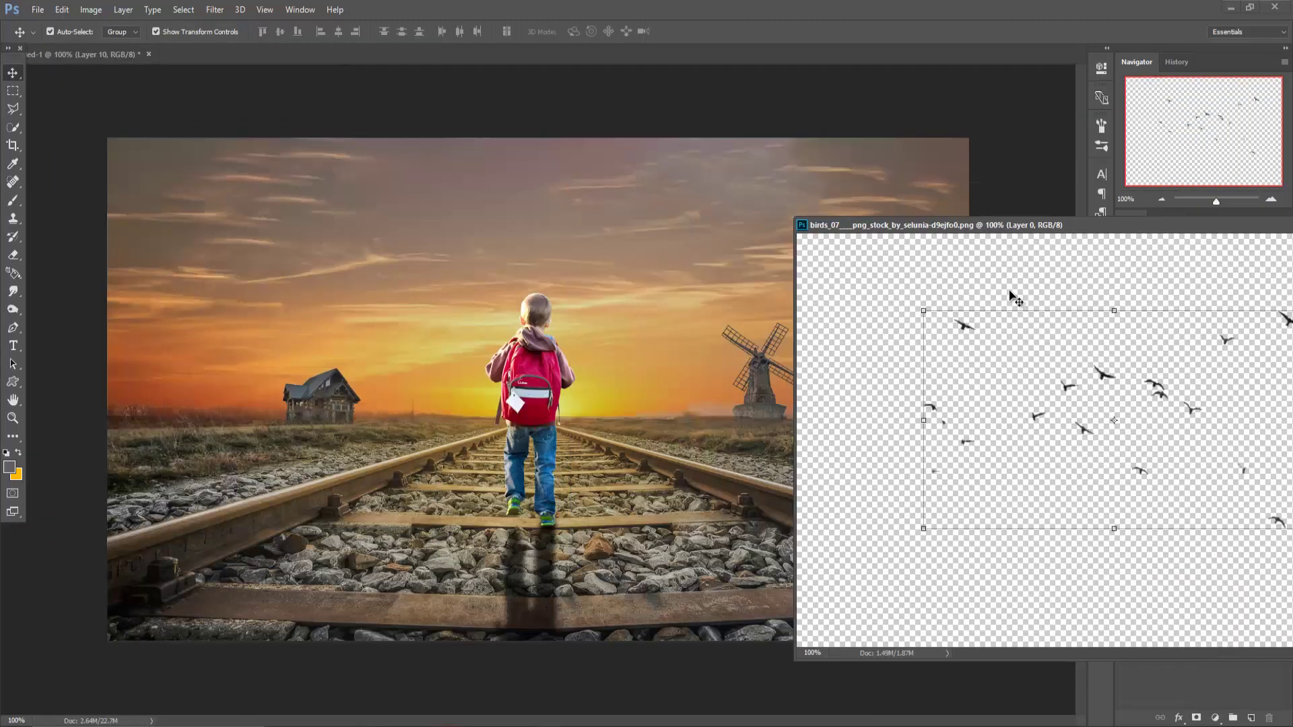
pyautogui.moveTo(1105, 381); pyautogui.dragTo(715, 257)
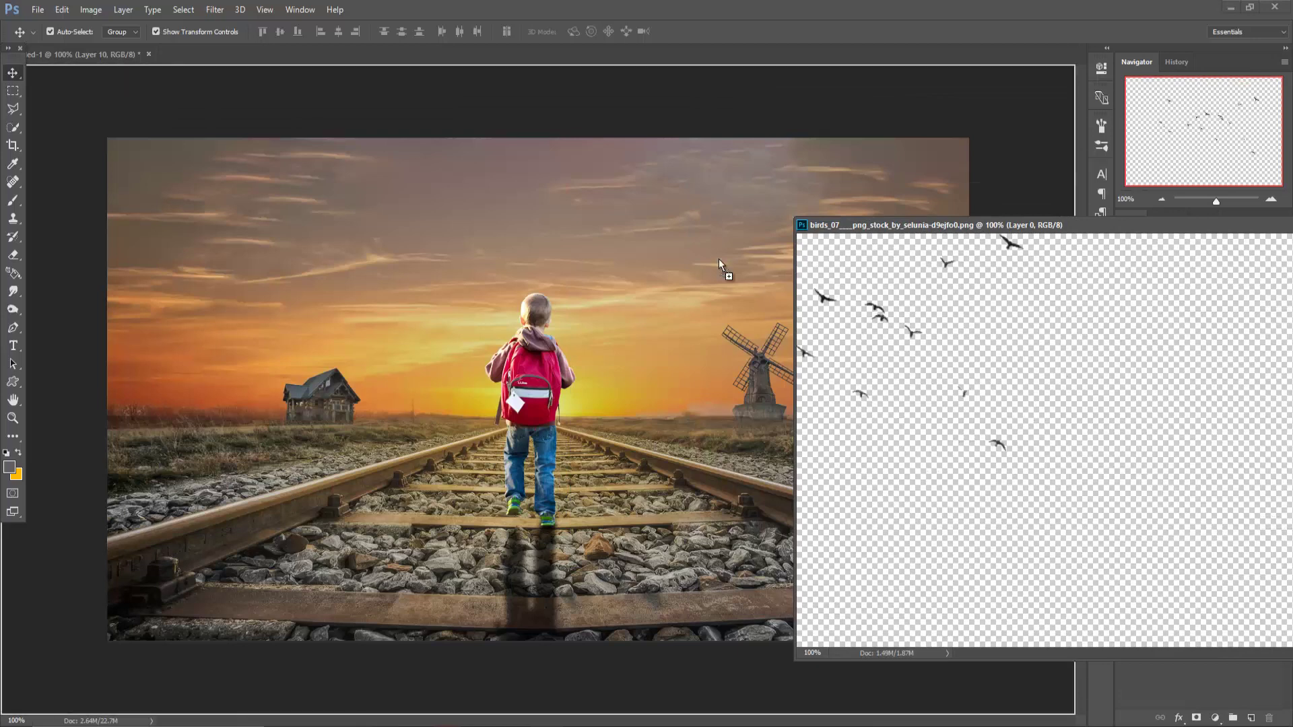
pyautogui.click(1184, 244)
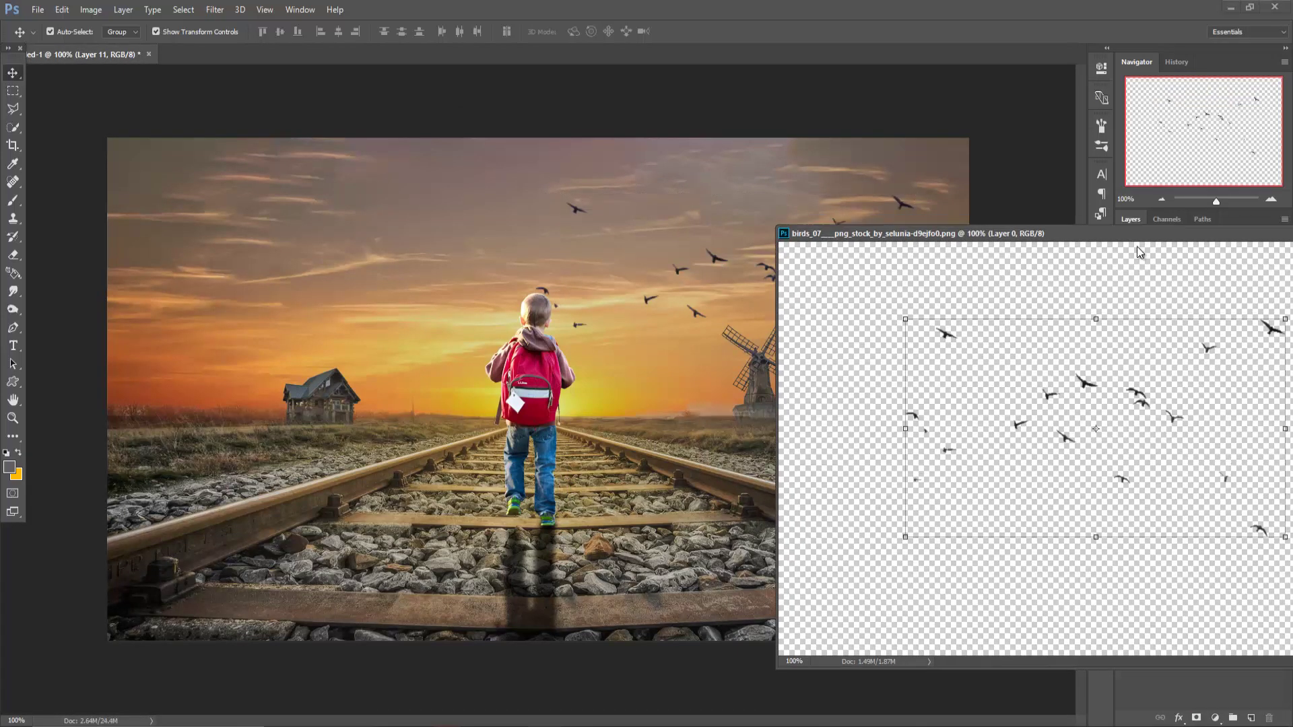
pyautogui.hotkey('ctrl', 'w')
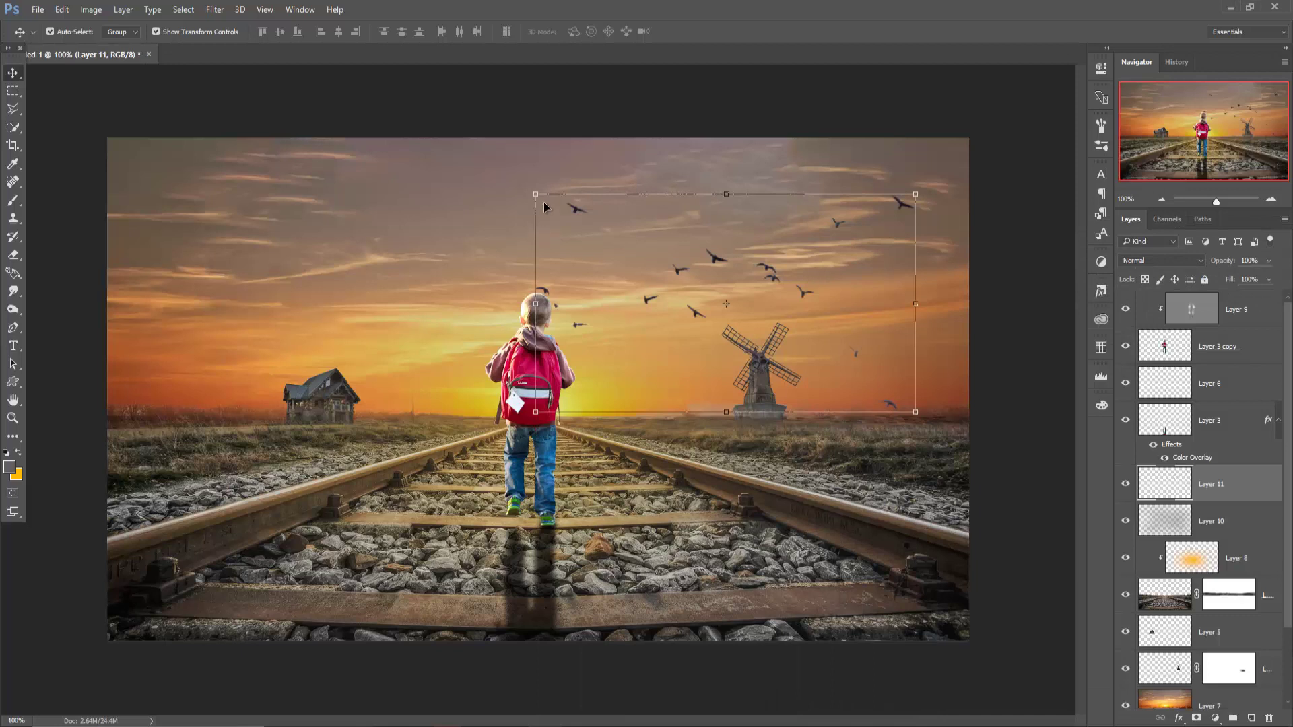
# Scale the birds to about 49% and place them in the sky right of the boy
pyautogui.moveTo(533, 194); pyautogui.dragTo(603, 233)
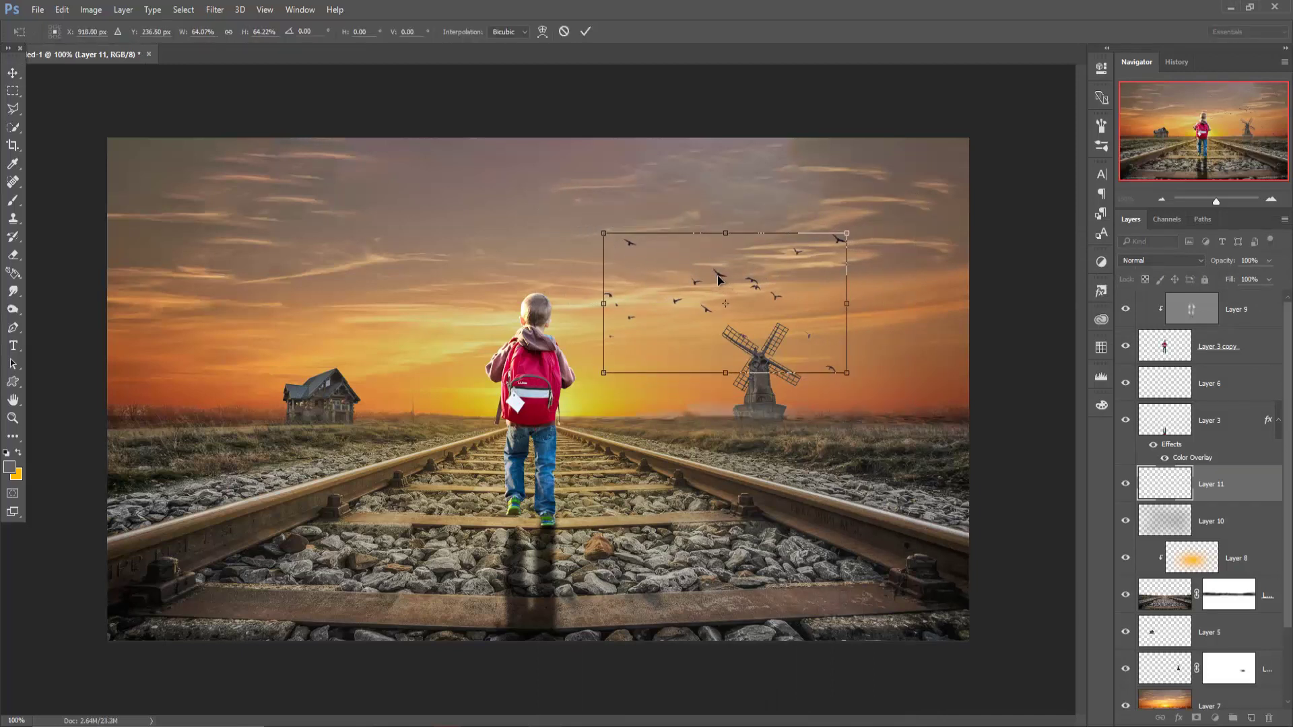
pyautogui.moveTo(720, 279); pyautogui.dragTo(667, 215)
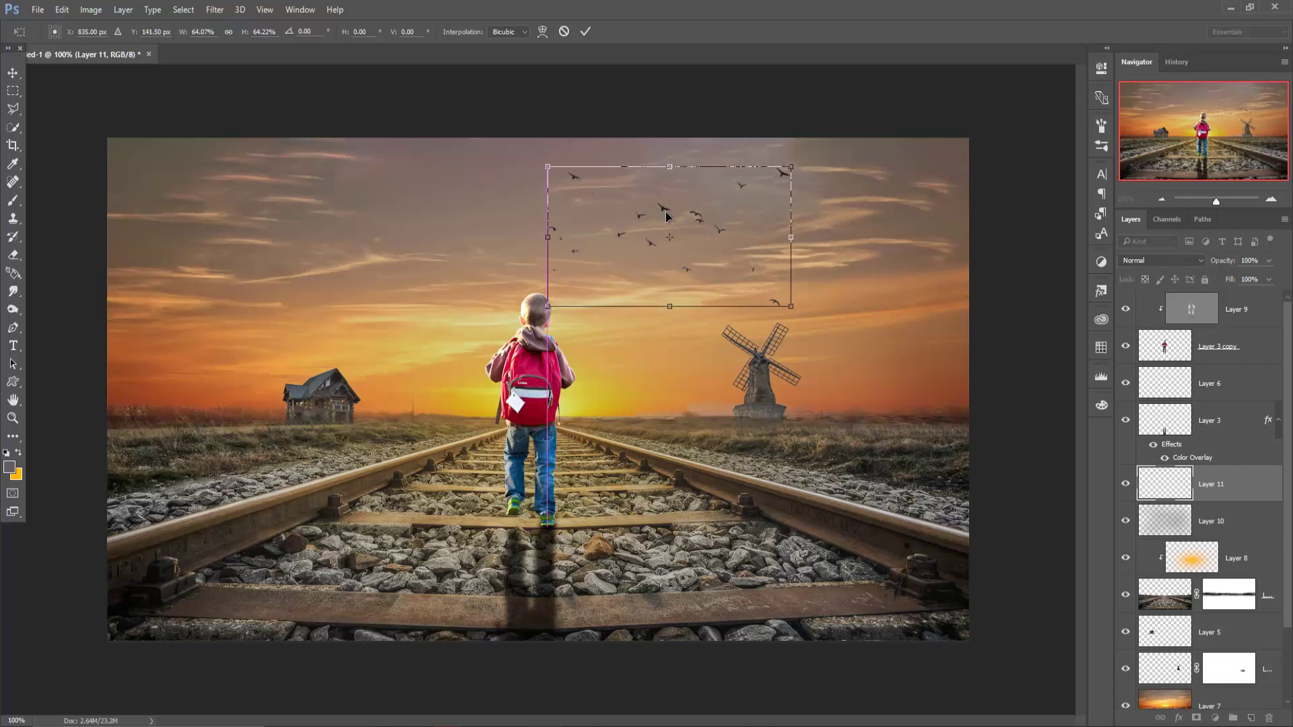
pyautogui.moveTo(670, 213)
pyautogui.mouseDown()
pyautogui.moveTo(676, 228)
pyautogui.moveTo(679, 214)
pyautogui.mouseUp()
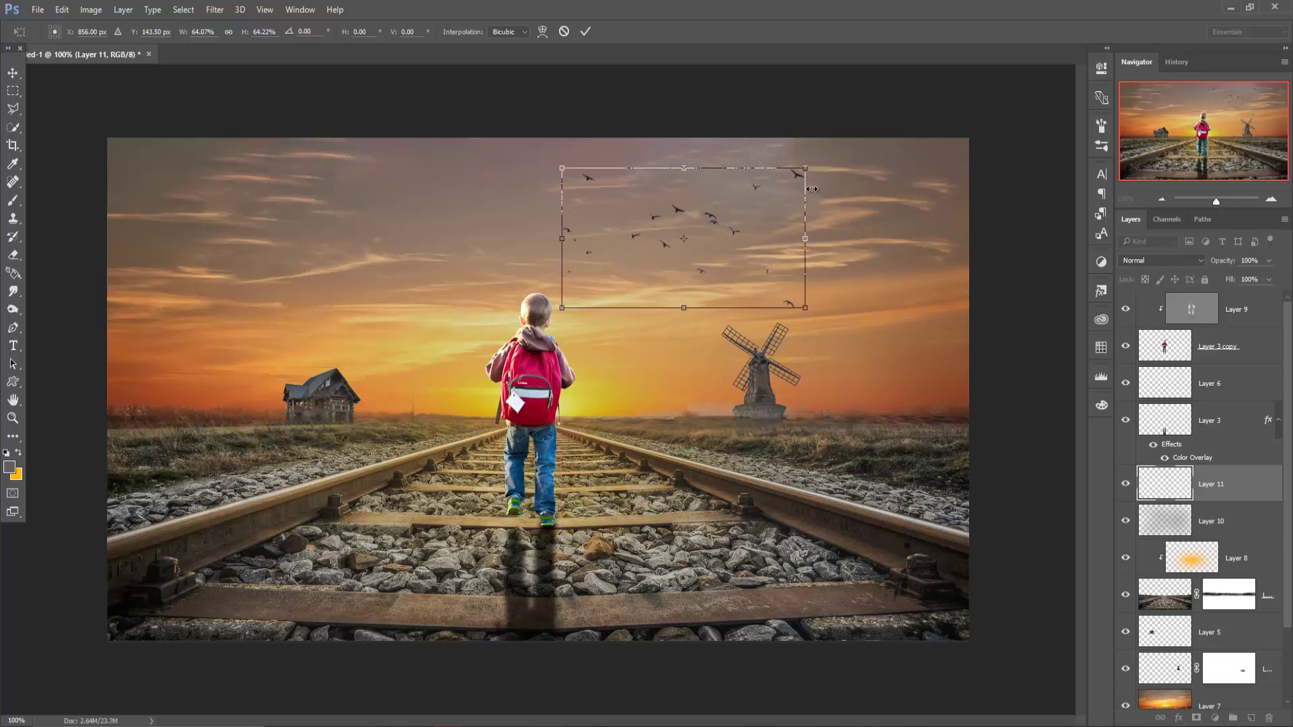
pyautogui.moveTo(803, 171); pyautogui.dragTo(776, 185)
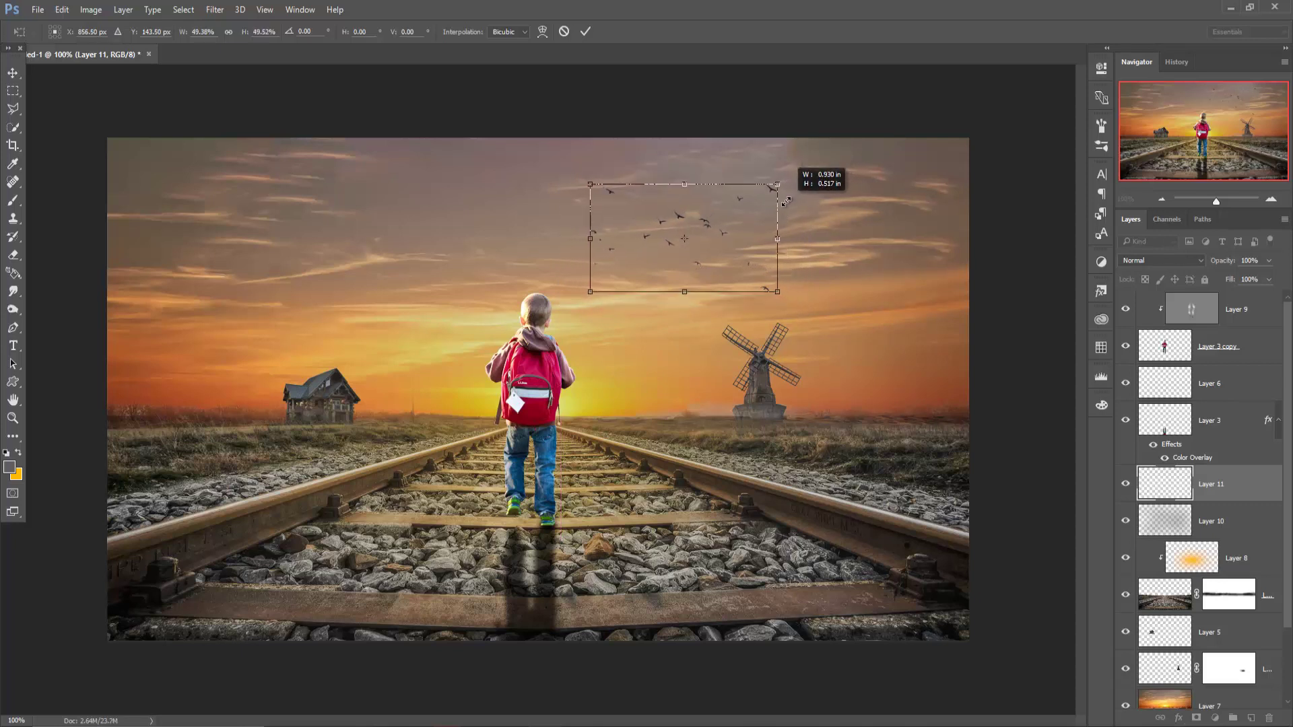
pyautogui.moveTo(698, 227); pyautogui.dragTo(693, 231)
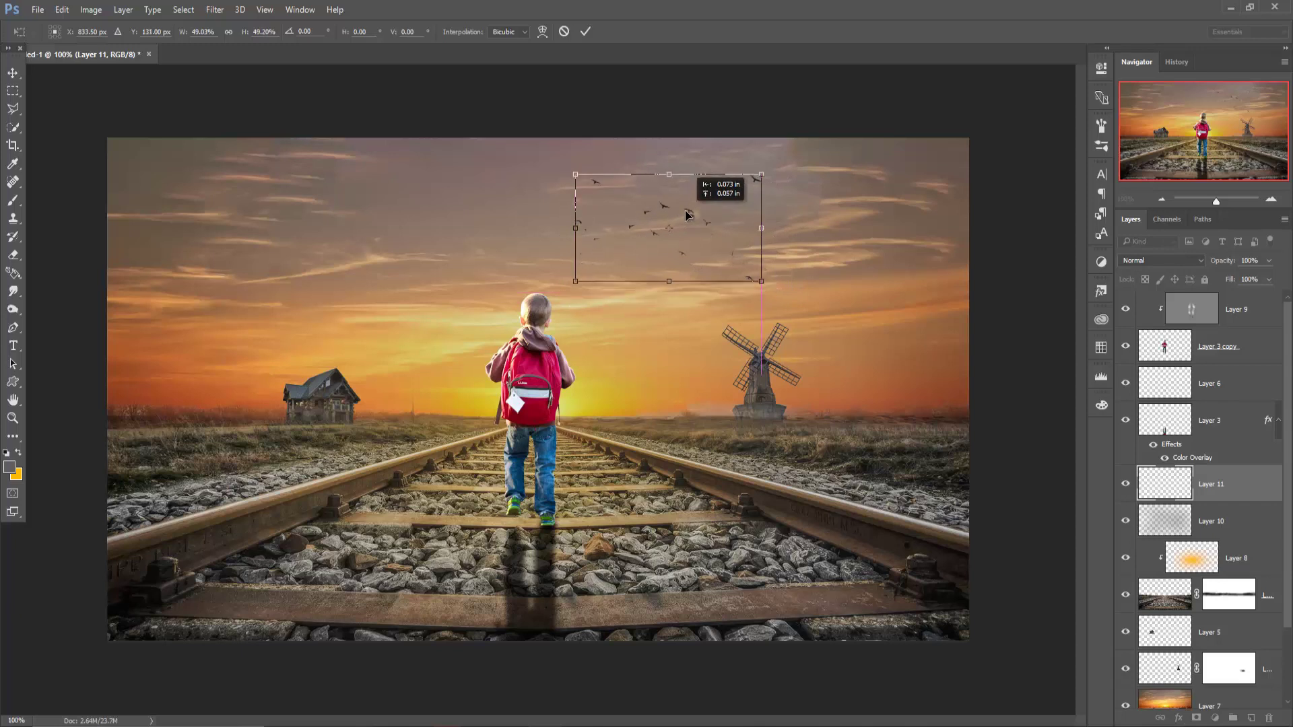
pyautogui.click(586, 31)
# Apply a Camera Raw Filter with Exposure -5.00 to the Layer 11 birds
pyautogui.click(182, 10)
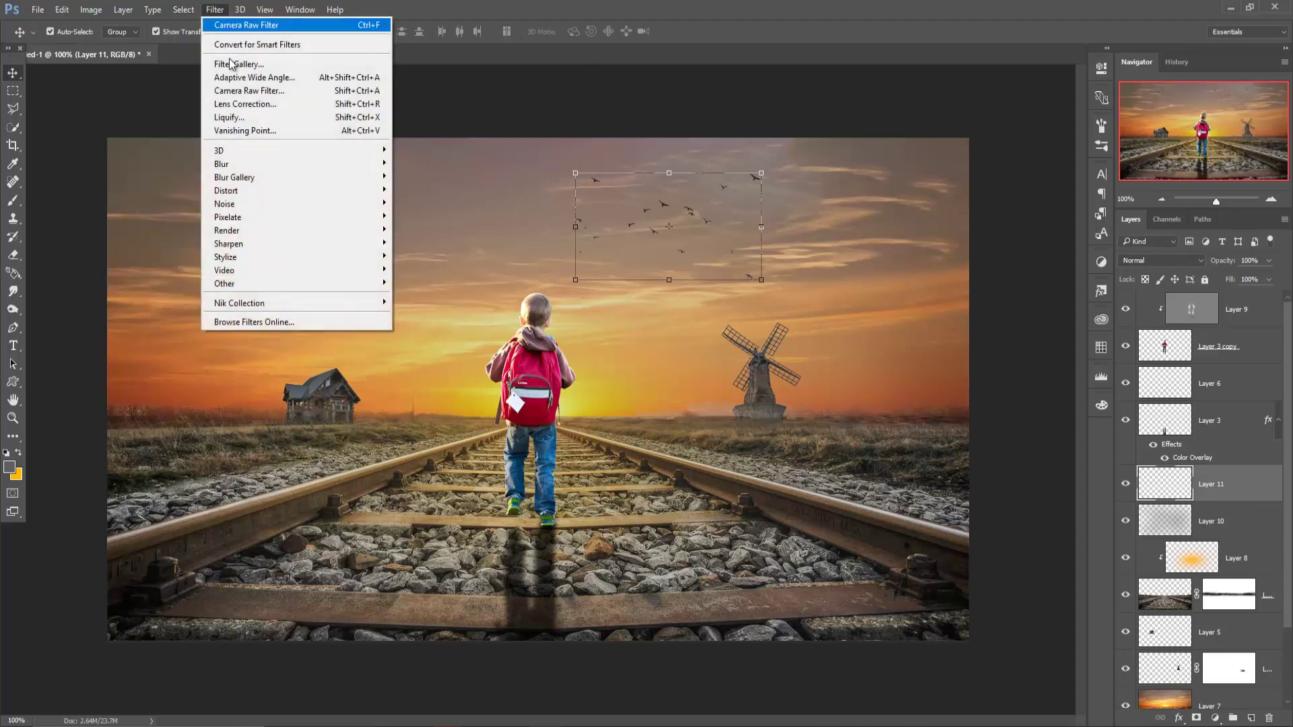
pyautogui.click(236, 92)
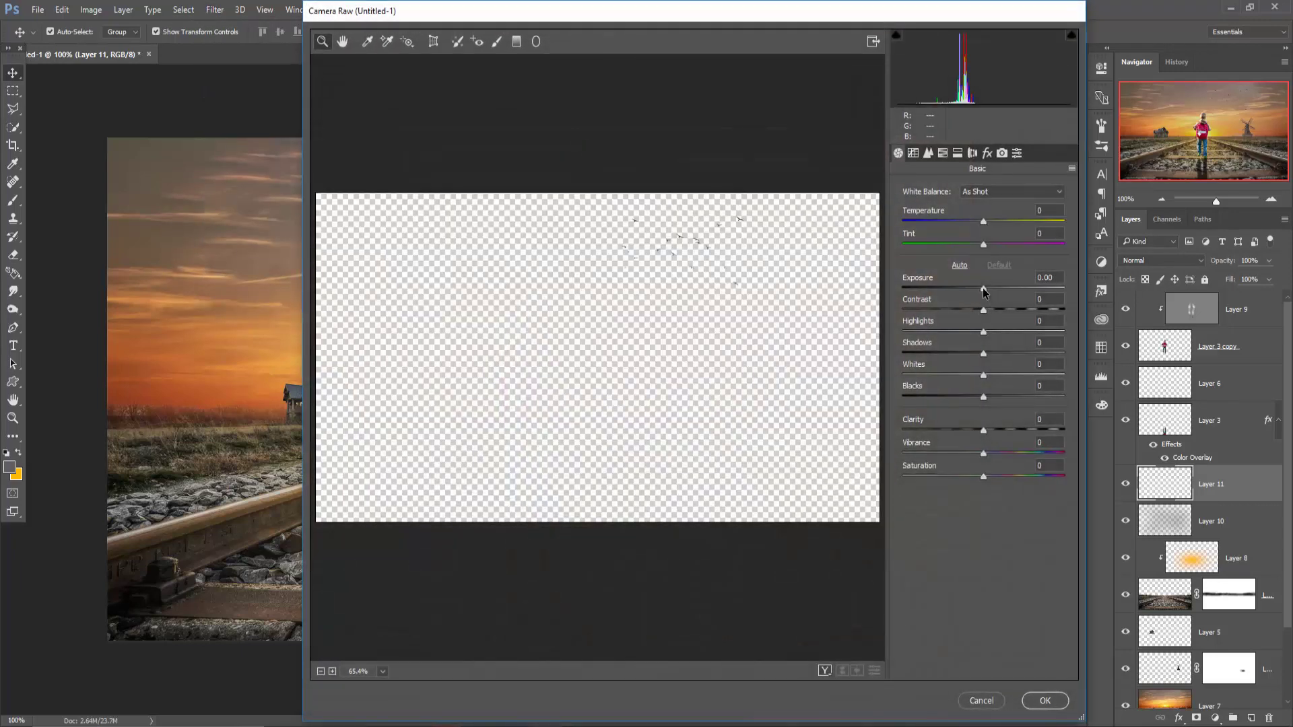
pyautogui.moveTo(983, 291); pyautogui.dragTo(899, 290)
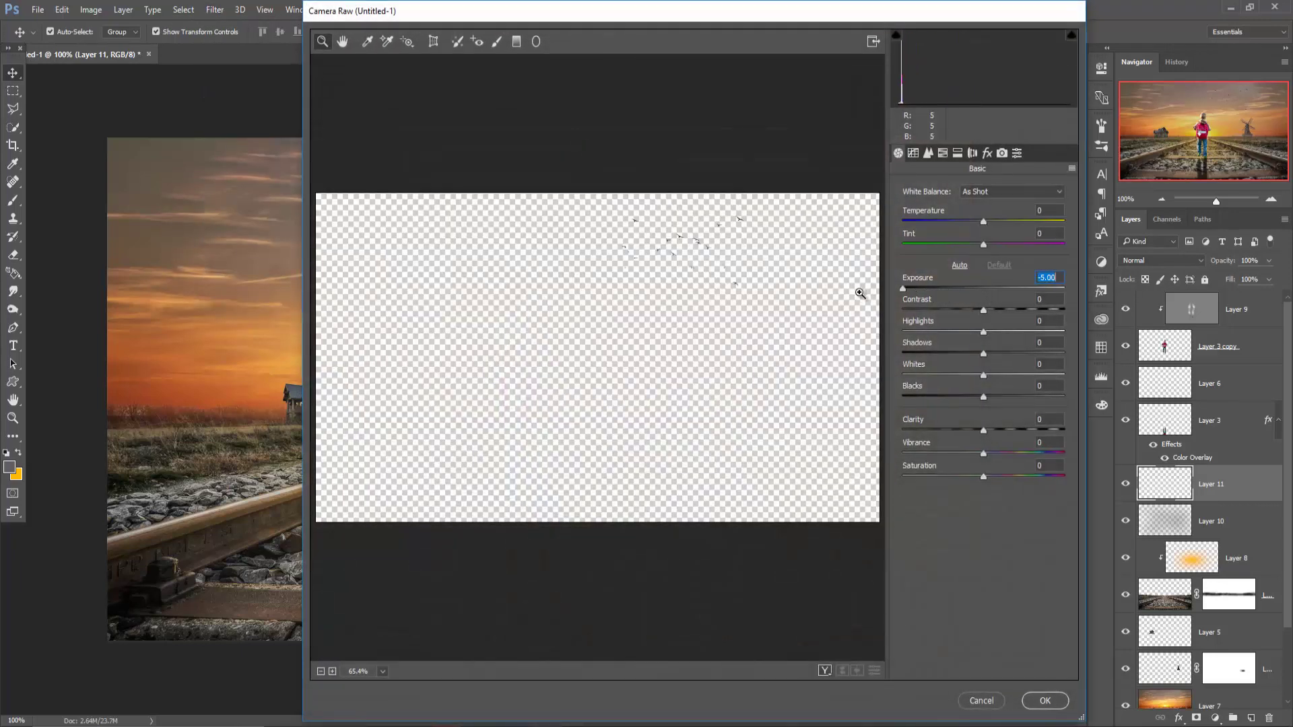
pyautogui.click(1043, 701)
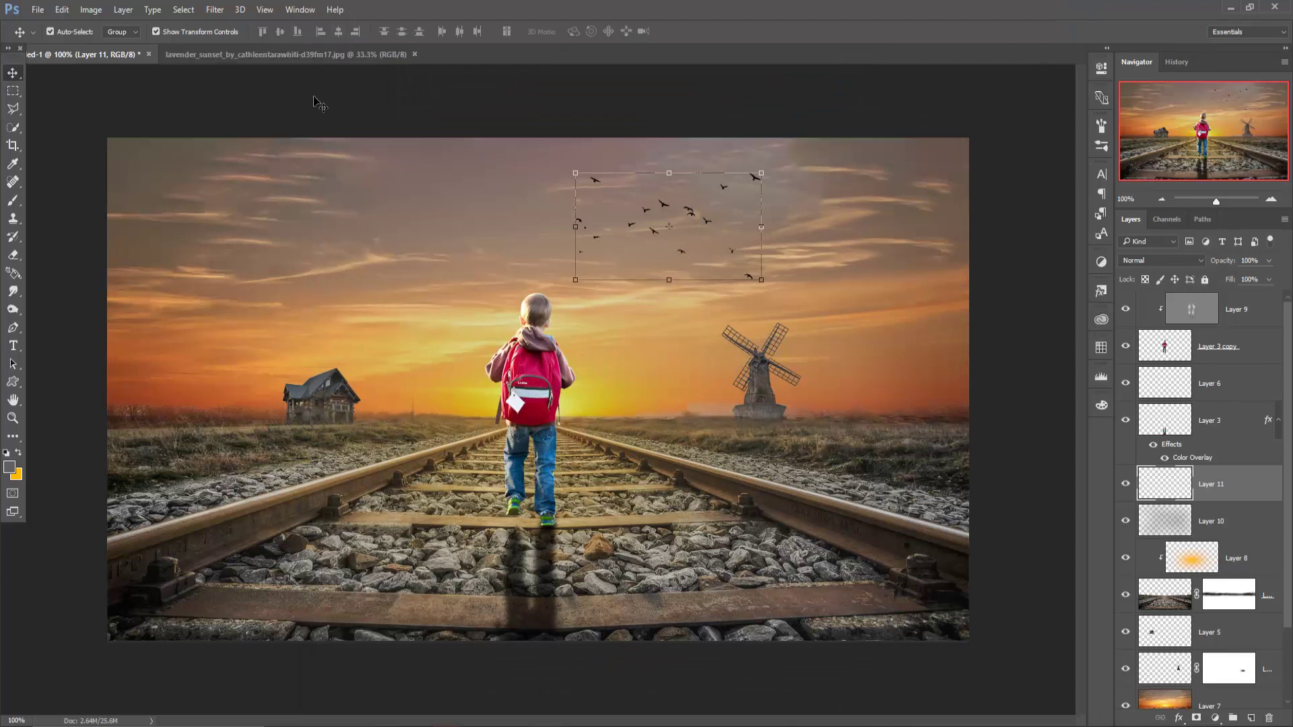
# Copy the lavender sunset image into the composite as Layer 12
pyautogui.moveTo(295, 55)
pyautogui.mouseDown()
pyautogui.moveTo(295, 99)
pyautogui.moveTo(1067, 214)
pyautogui.mouseUp()
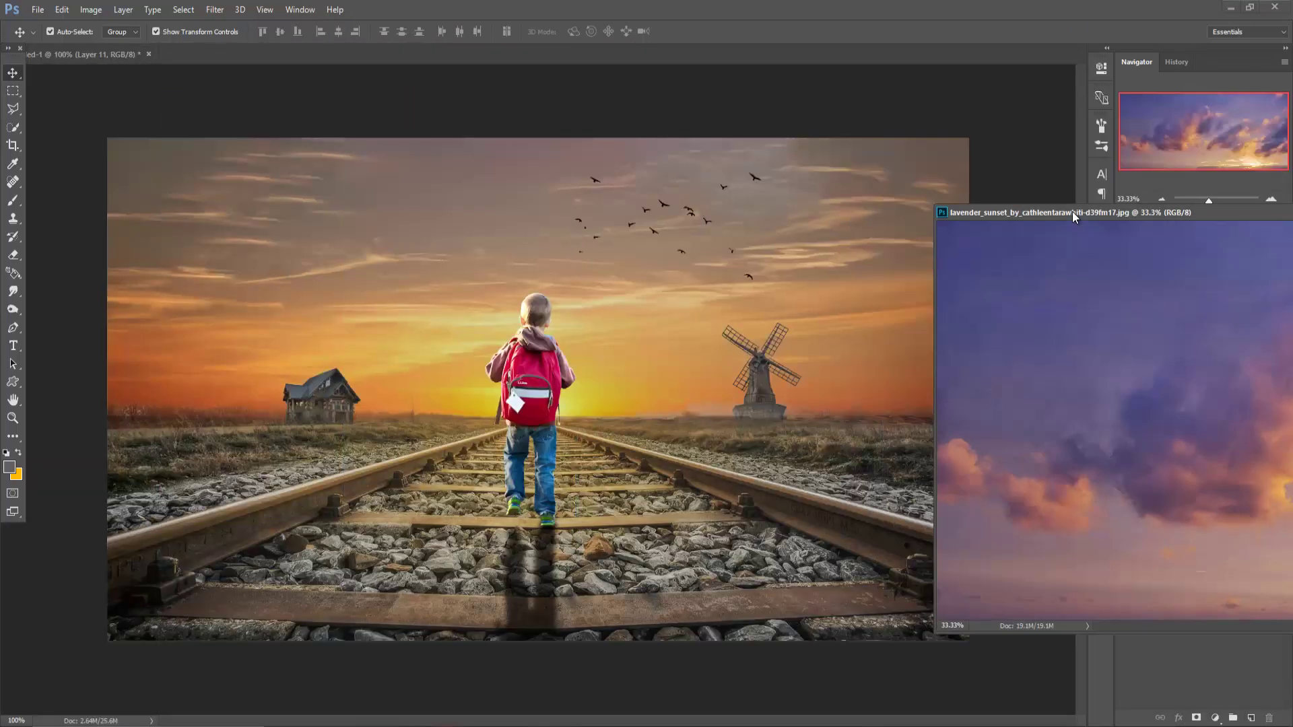
pyautogui.moveTo(1206, 423); pyautogui.dragTo(601, 281)
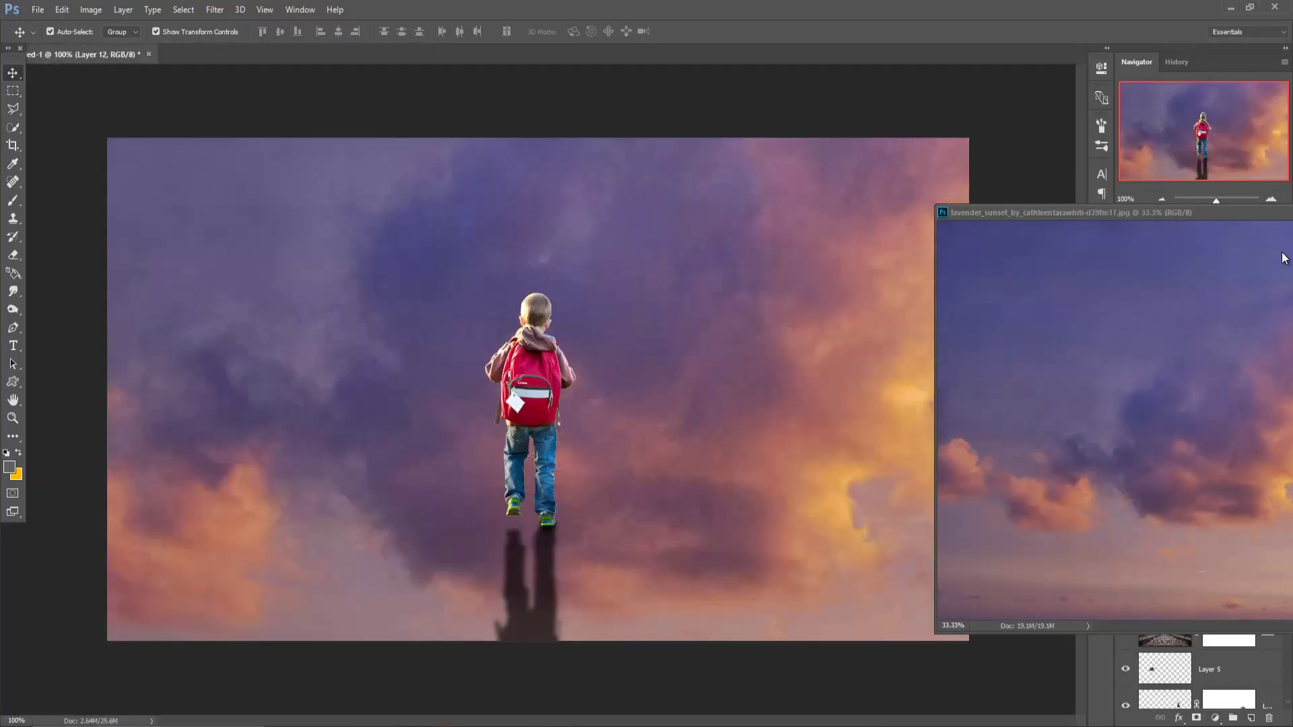
pyautogui.click(1243, 217)
pyautogui.click(1179, 254)
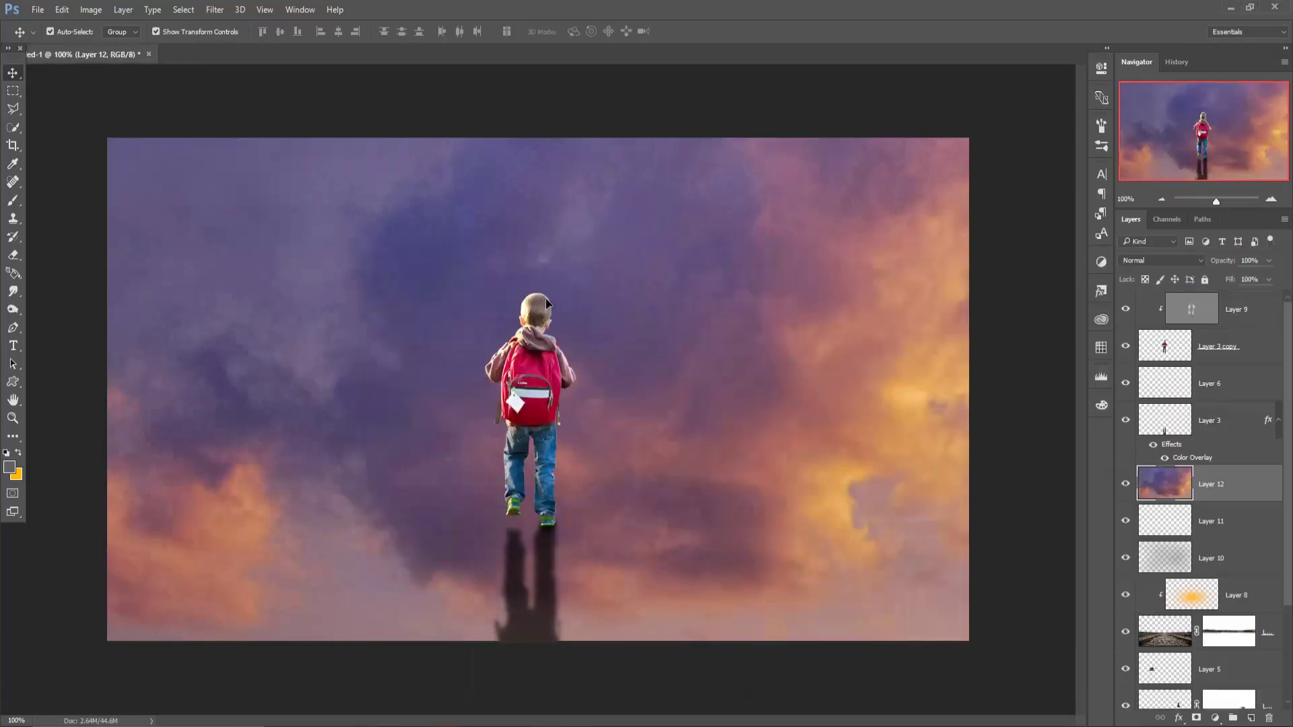
# Stretch the lavender sky across the canvas and move Layer 12 down above Layer 7
pyautogui.moveTo(527, 268)
pyautogui.mouseDown()
pyautogui.moveTo(816, 526)
pyautogui.moveTo(429, 510)
pyautogui.mouseUp()
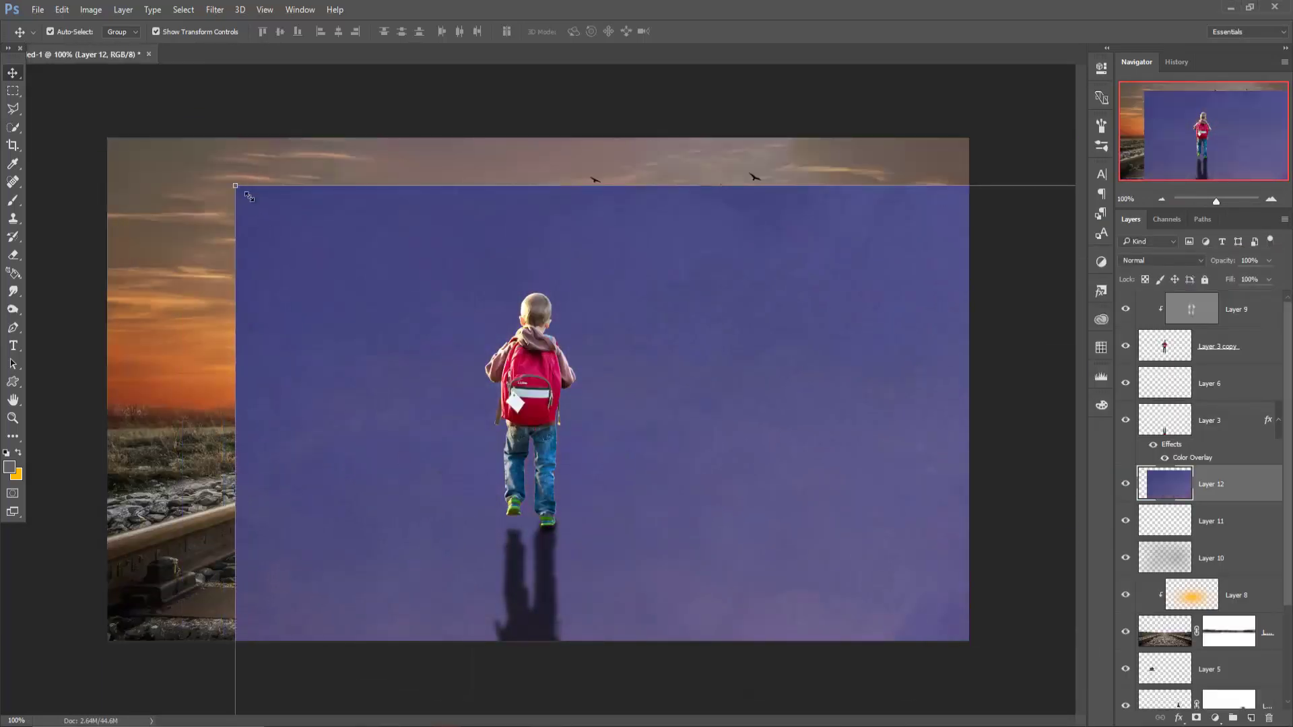
pyautogui.moveTo(249, 196)
pyautogui.mouseDown()
pyautogui.moveTo(329, 262)
pyautogui.moveTo(76, 112)
pyautogui.moveTo(447, 280)
pyautogui.mouseUp()
pyautogui.moveTo(646, 341); pyautogui.dragTo(341, 221)
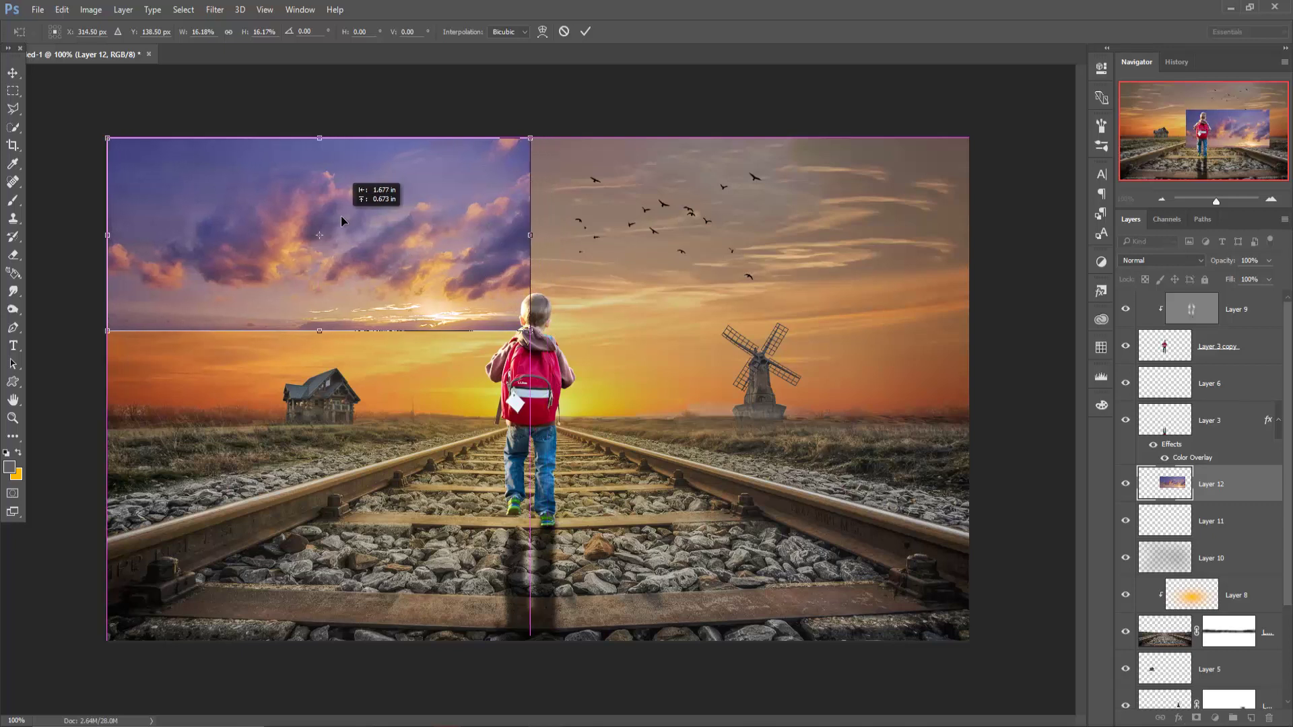
pyautogui.moveTo(530, 331)
pyautogui.mouseDown()
pyautogui.moveTo(957, 421)
pyautogui.moveTo(968, 438)
pyautogui.mouseUp()
pyautogui.click(582, 35)
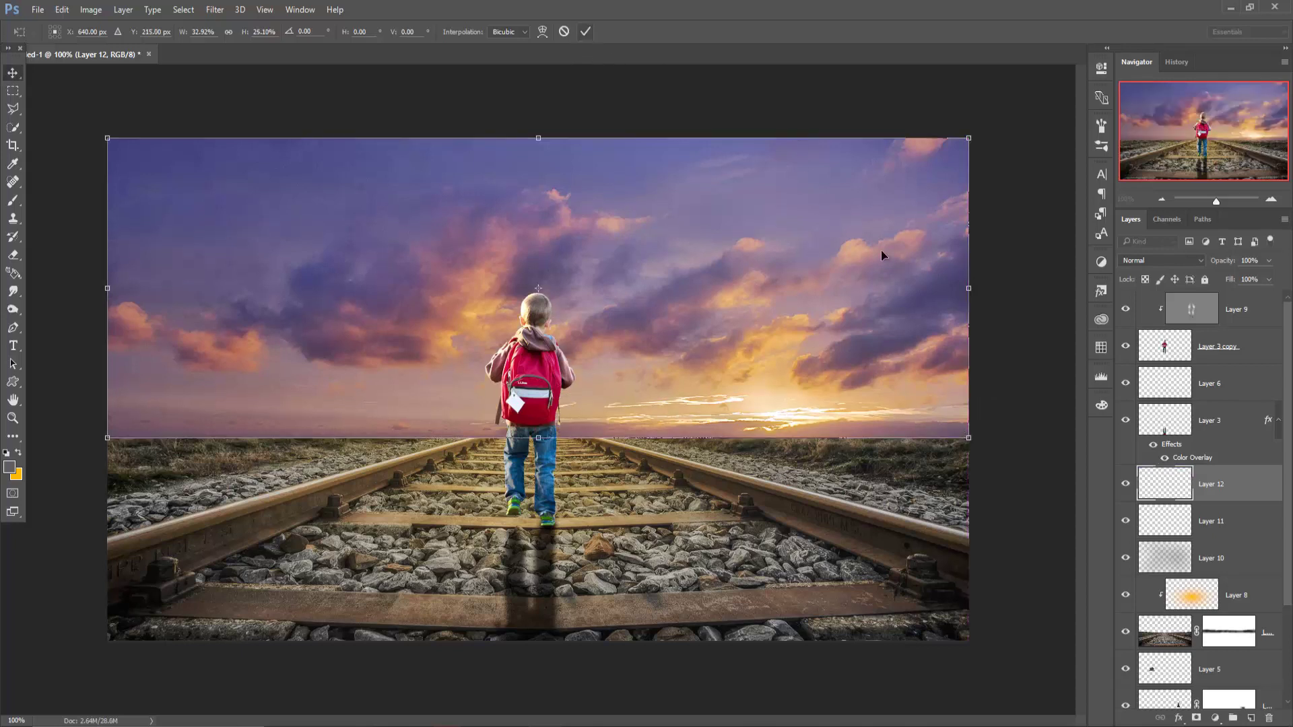
pyautogui.moveTo(1232, 507)
pyautogui.mouseDown()
pyautogui.moveTo(1272, 629)
pyautogui.moveTo(1274, 599)
pyautogui.mouseUp()
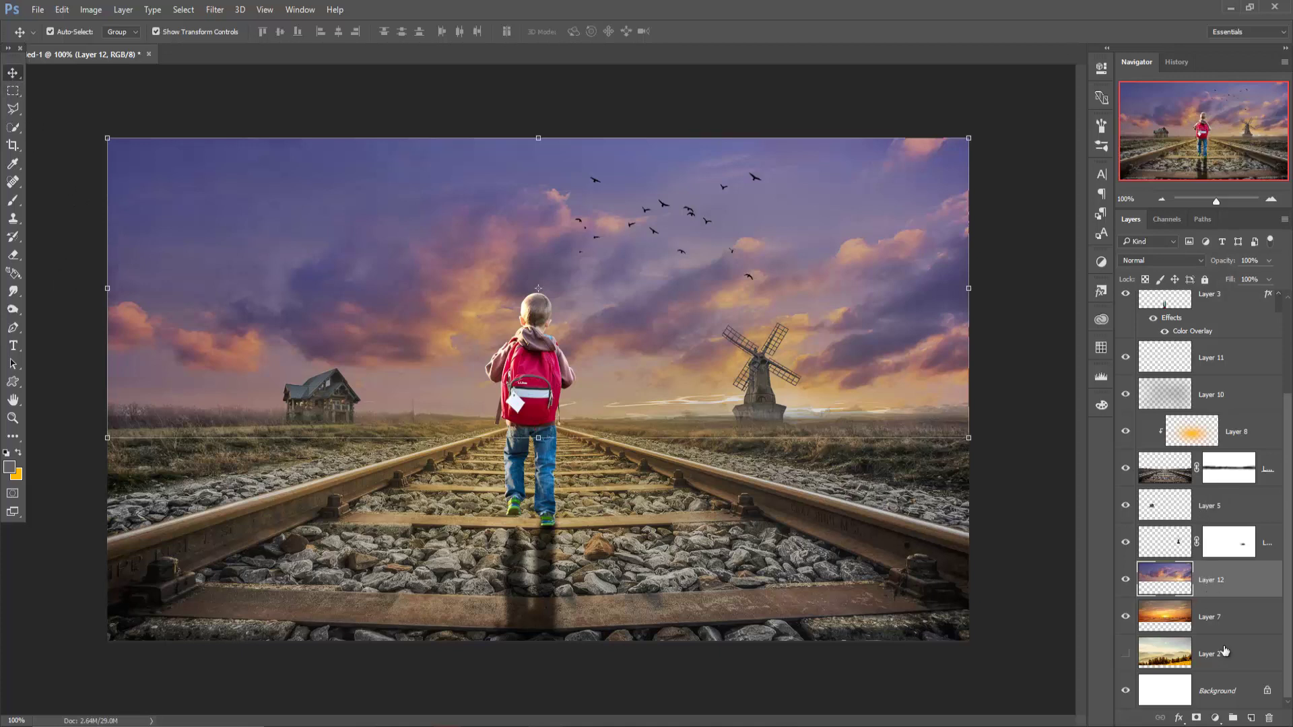
# Mask Layer 12 and paint at 10% opacity to blend the sky near the house and windmill
pyautogui.click(1196, 718)
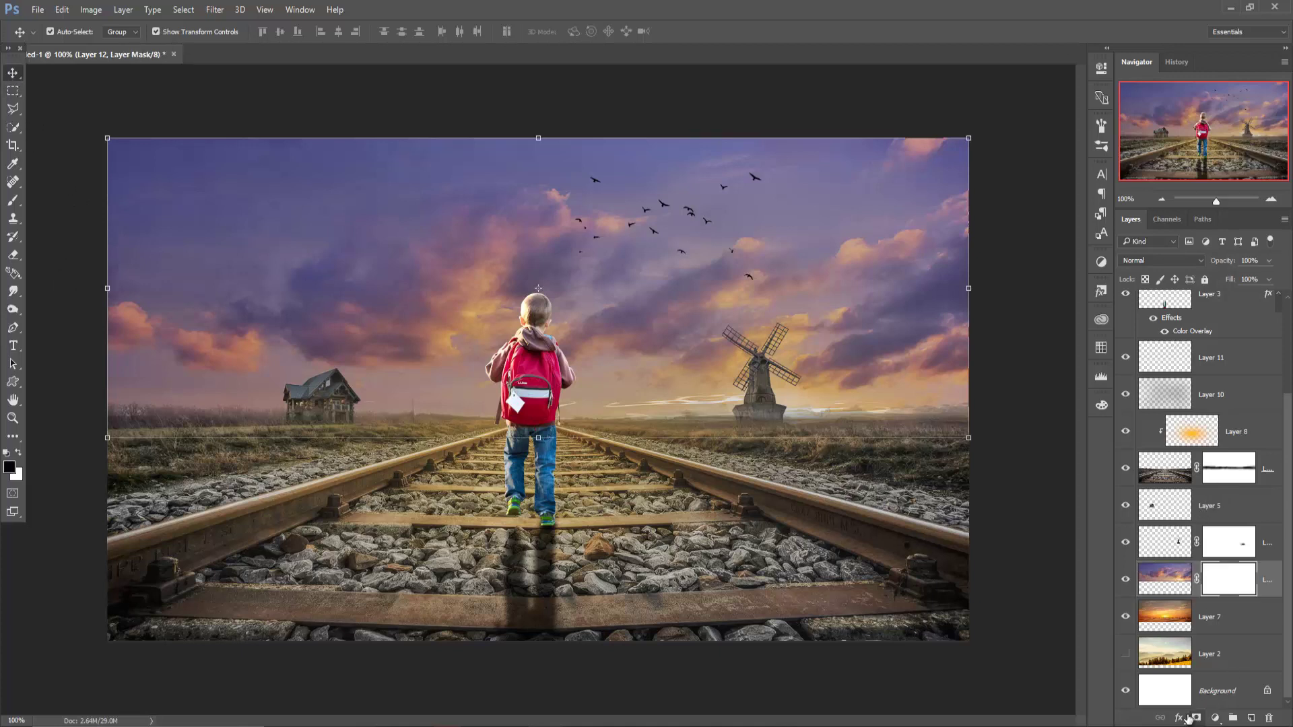
pyautogui.click(10, 202)
pyautogui.click(284, 33)
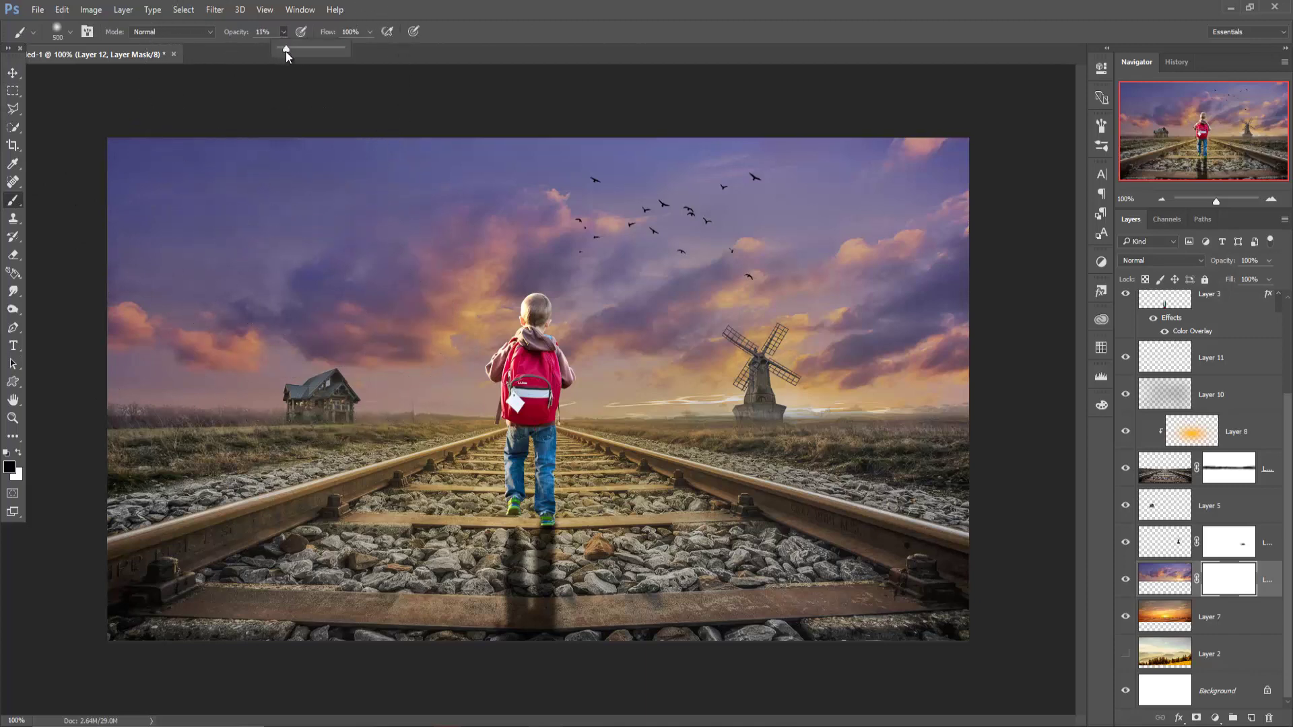
pyautogui.moveTo(286, 51); pyautogui.dragTo(283, 51)
pyautogui.moveTo(317, 317); pyautogui.dragTo(404, 332)
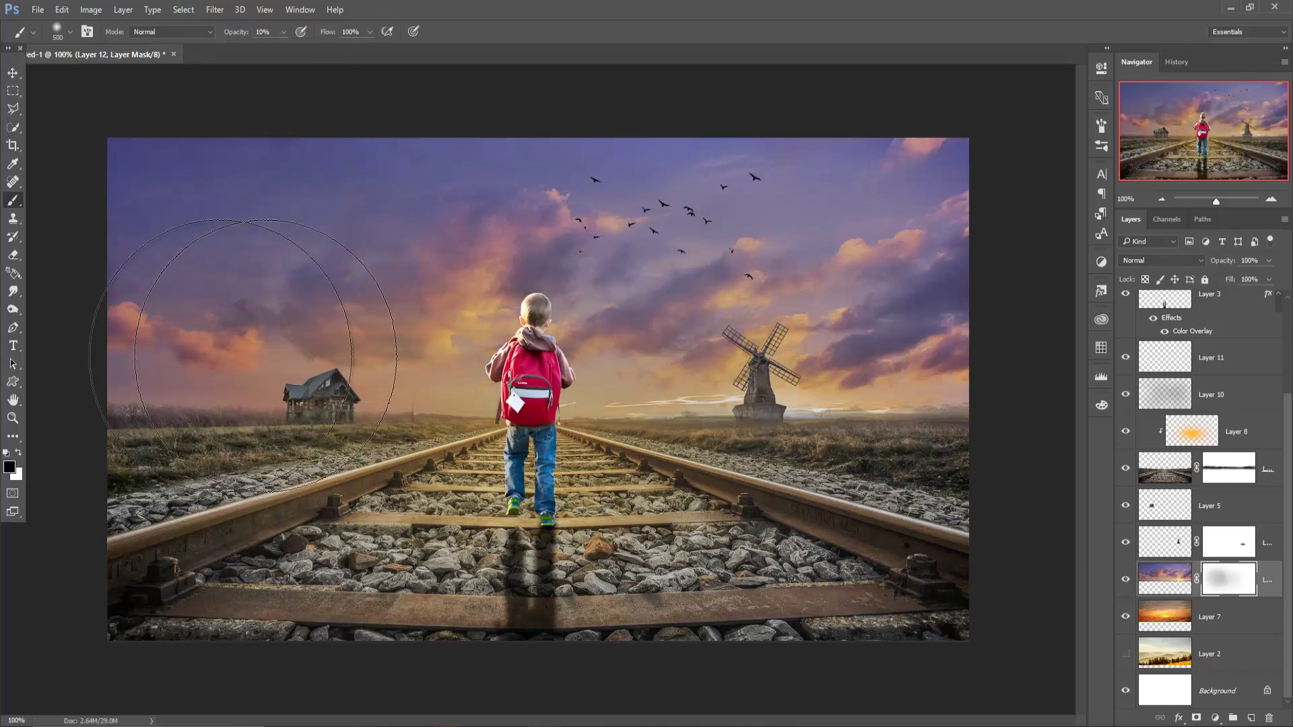
pyautogui.moveTo(707, 303); pyautogui.dragTo(953, 375)
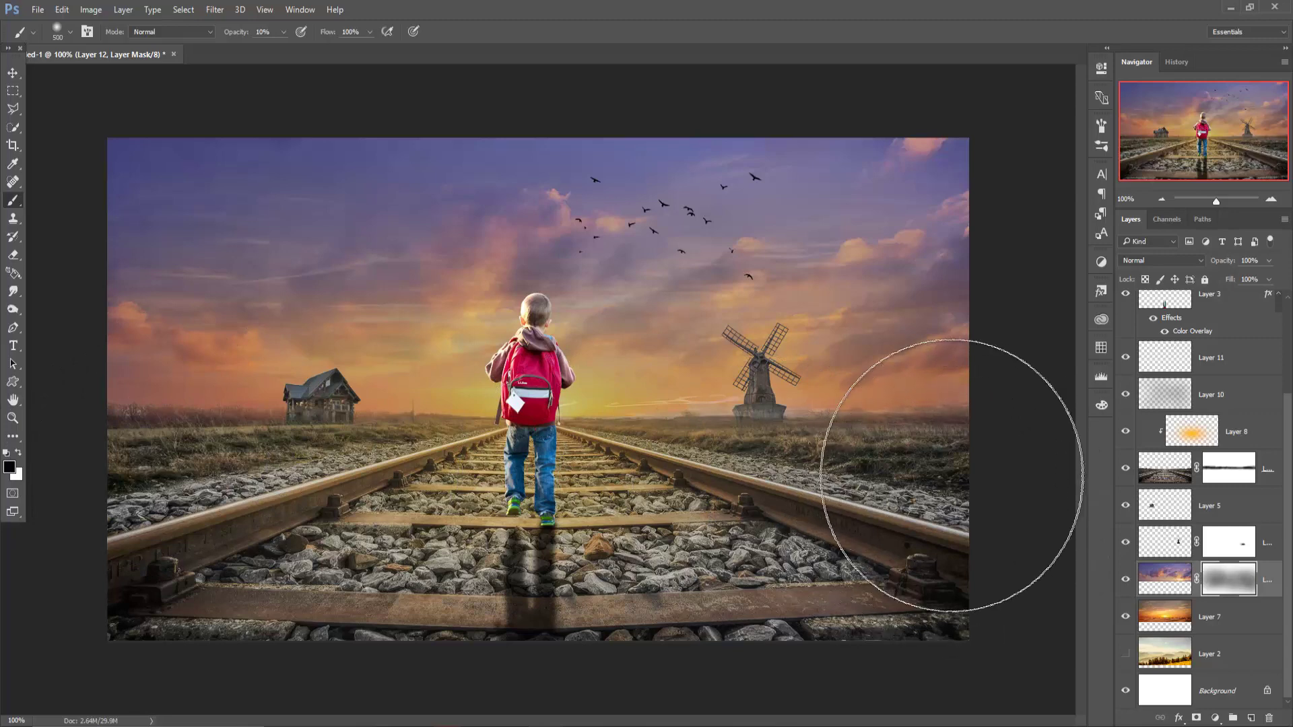
# Nudge the Layer 12 sky up four pixels, then target its mask
pyautogui.press('v')
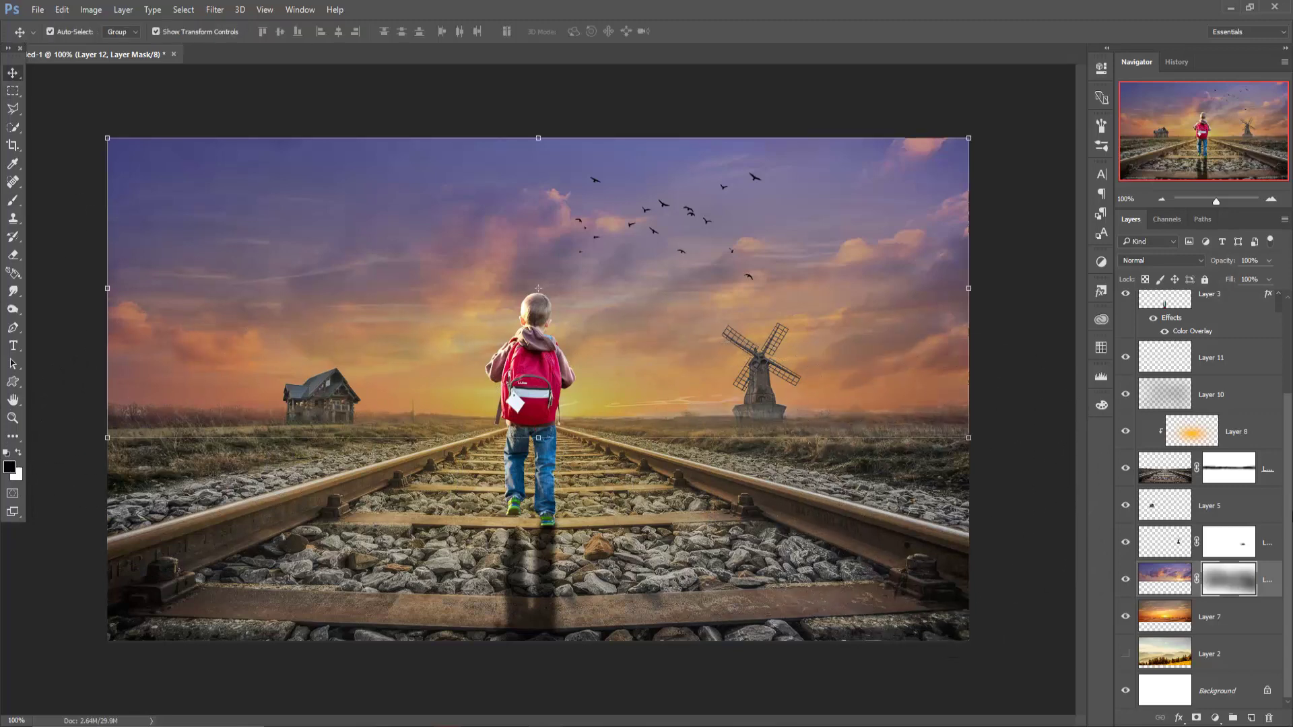
pyautogui.click(1184, 581)
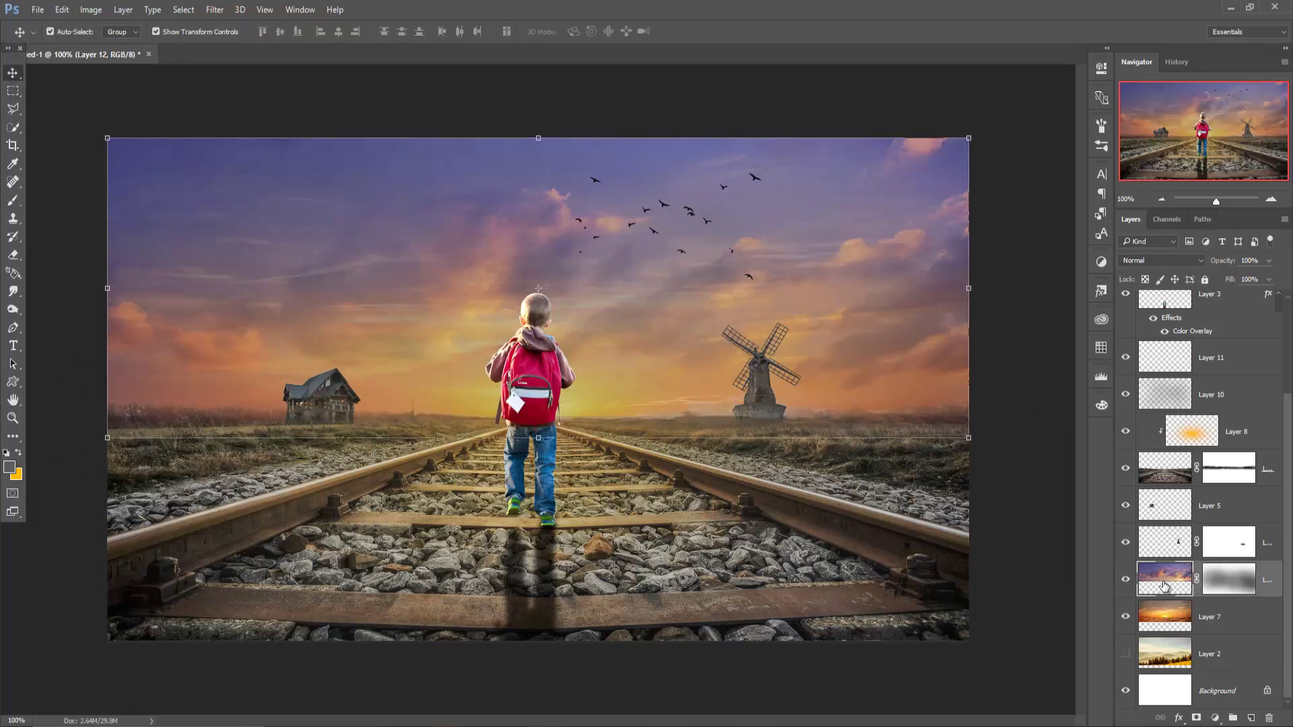
pyautogui.press('Up')
pyautogui.press('Up')
pyautogui.press('Up')
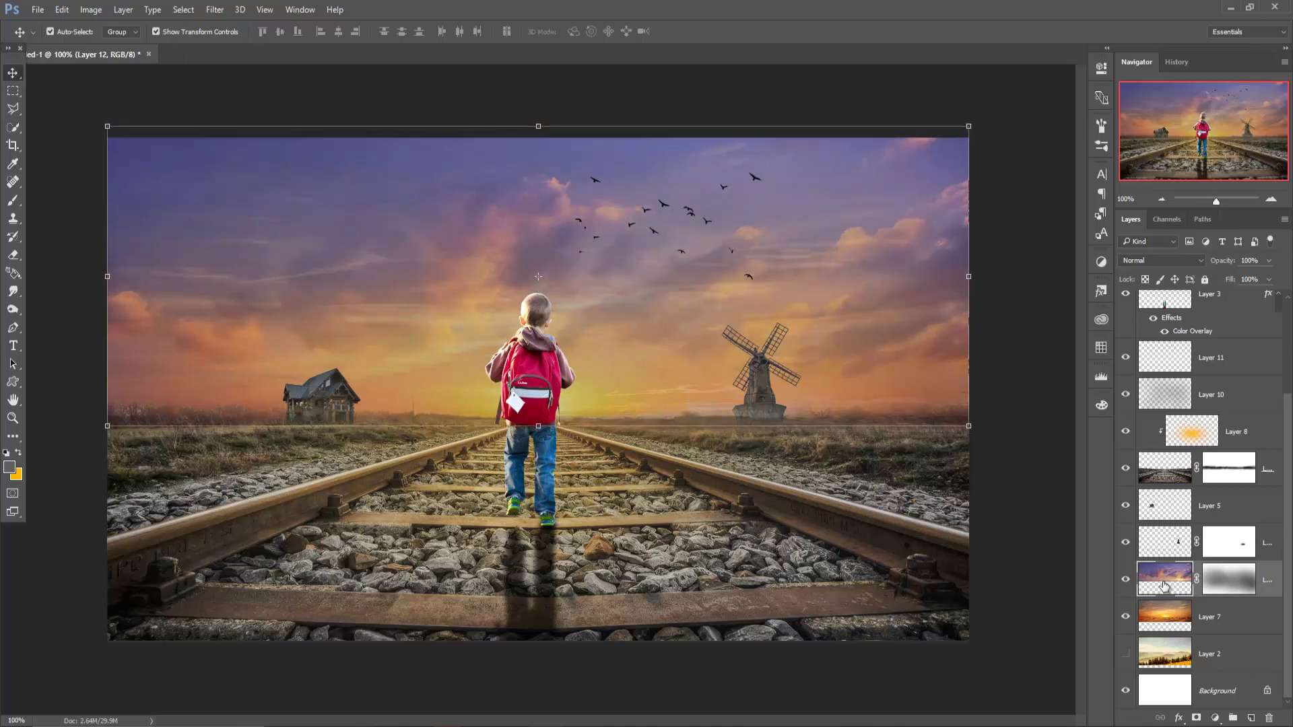
pyautogui.press('Up')
pyautogui.press('Up')
pyautogui.press('Up')
pyautogui.press('Up')
pyautogui.press('Up')
pyautogui.press('Up')
pyautogui.press('Up')
pyautogui.press('Up')
pyautogui.press('Up')
pyautogui.press('Up')
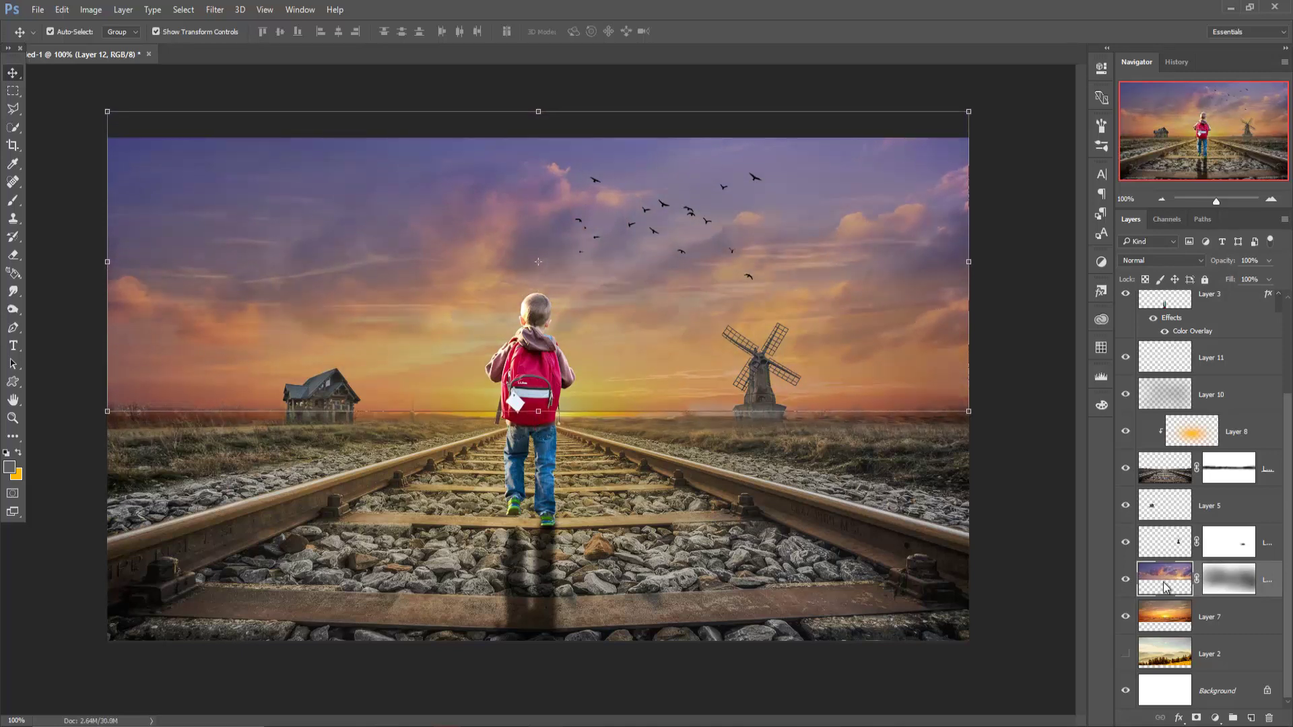
pyautogui.press('Up')
pyautogui.press('Up')
pyautogui.press('Up')
pyautogui.press('Up')
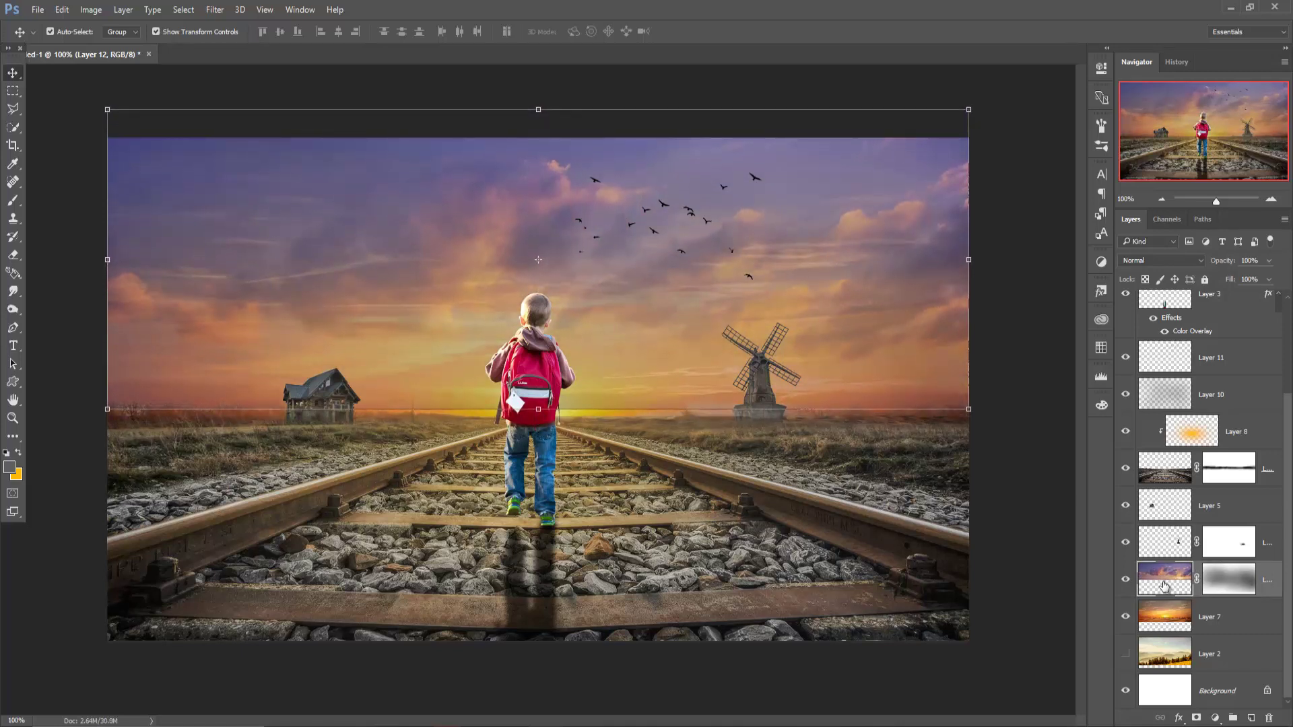
pyautogui.press('Up')
pyautogui.press('Up')
pyautogui.press('Up')
pyautogui.press('Up')
pyautogui.press('Up')
pyautogui.press('Up')
pyautogui.press('Up')
pyautogui.press('Up')
pyautogui.press('Up')
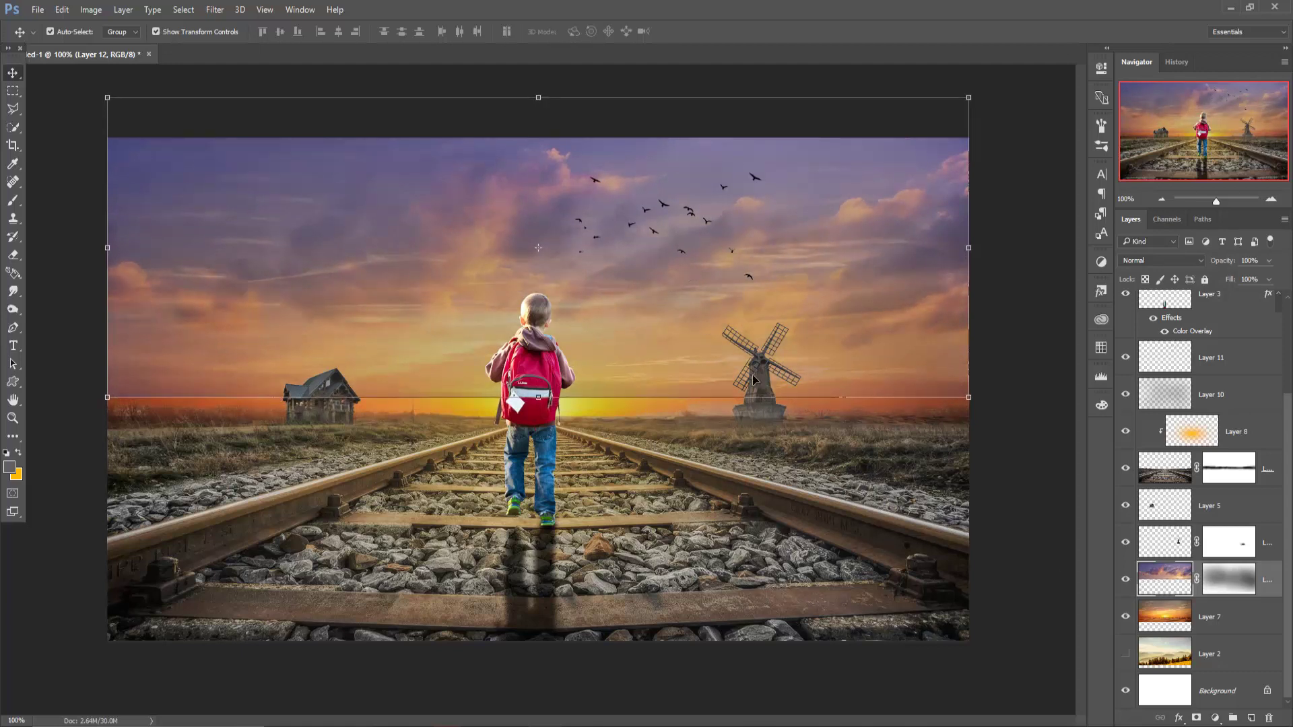
pyautogui.click(1216, 585)
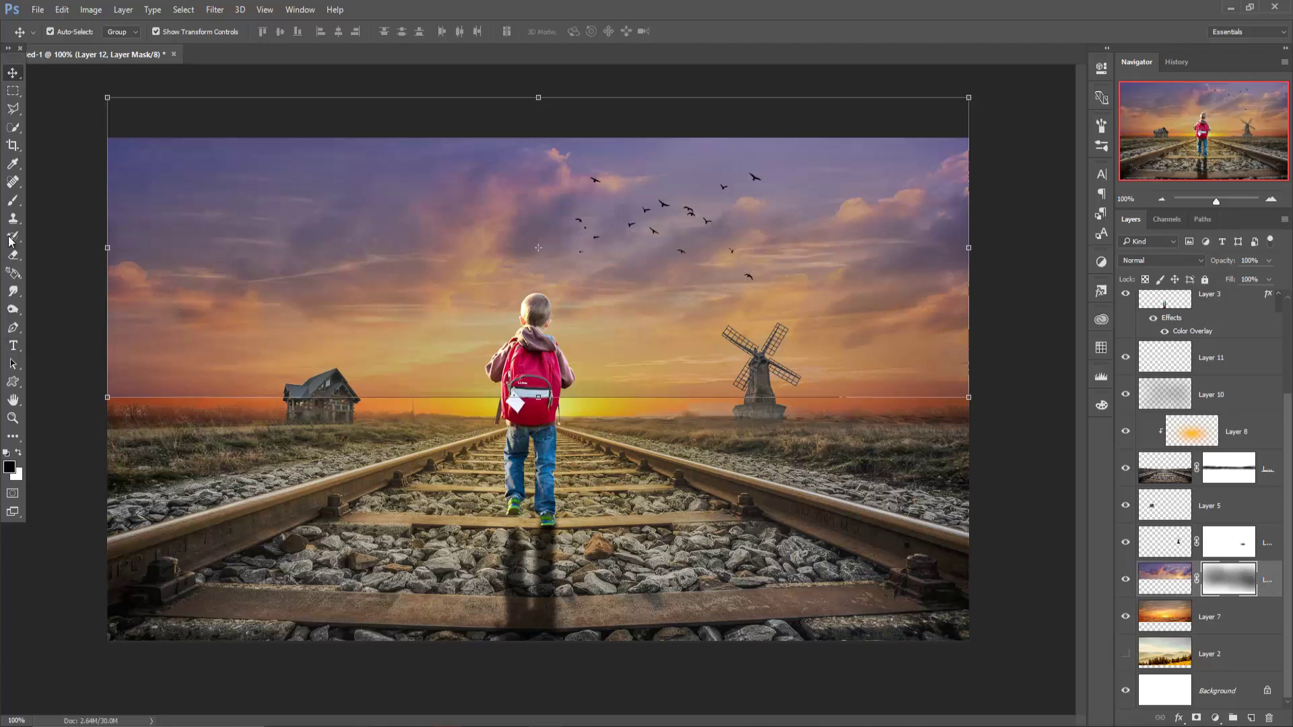
# Paint Layer 12's mask around the house and along the horizon with a 175 px brush at 48% opacity
pyautogui.click(13, 201)
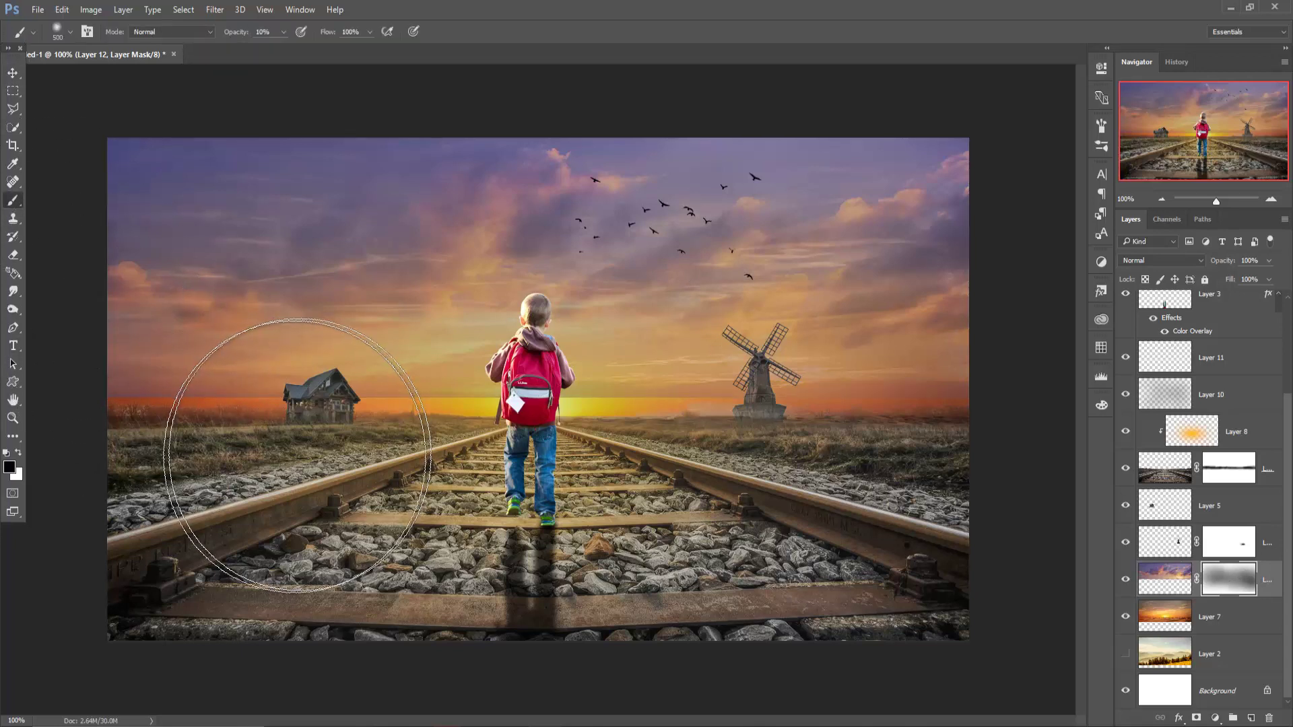
pyautogui.moveTo(297, 455); pyautogui.dragTo(352, 458)
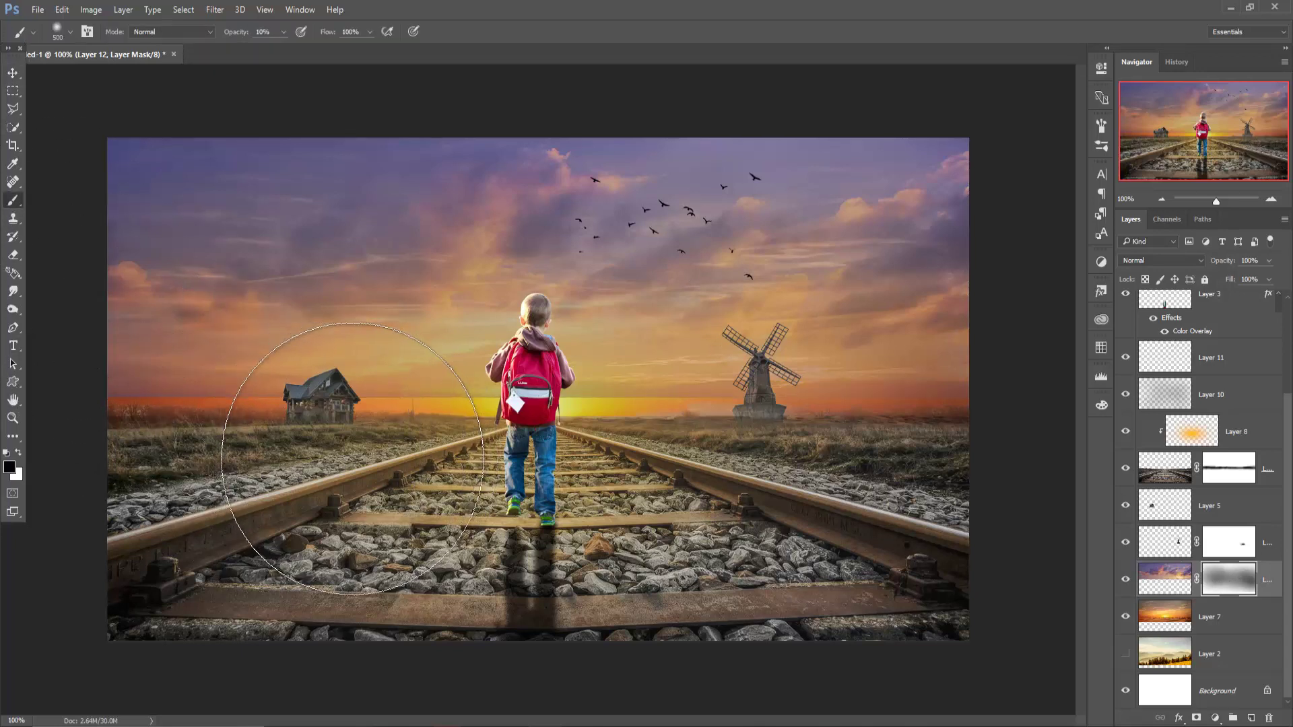
pyautogui.press('[')
pyautogui.press('[')
pyautogui.press('[')
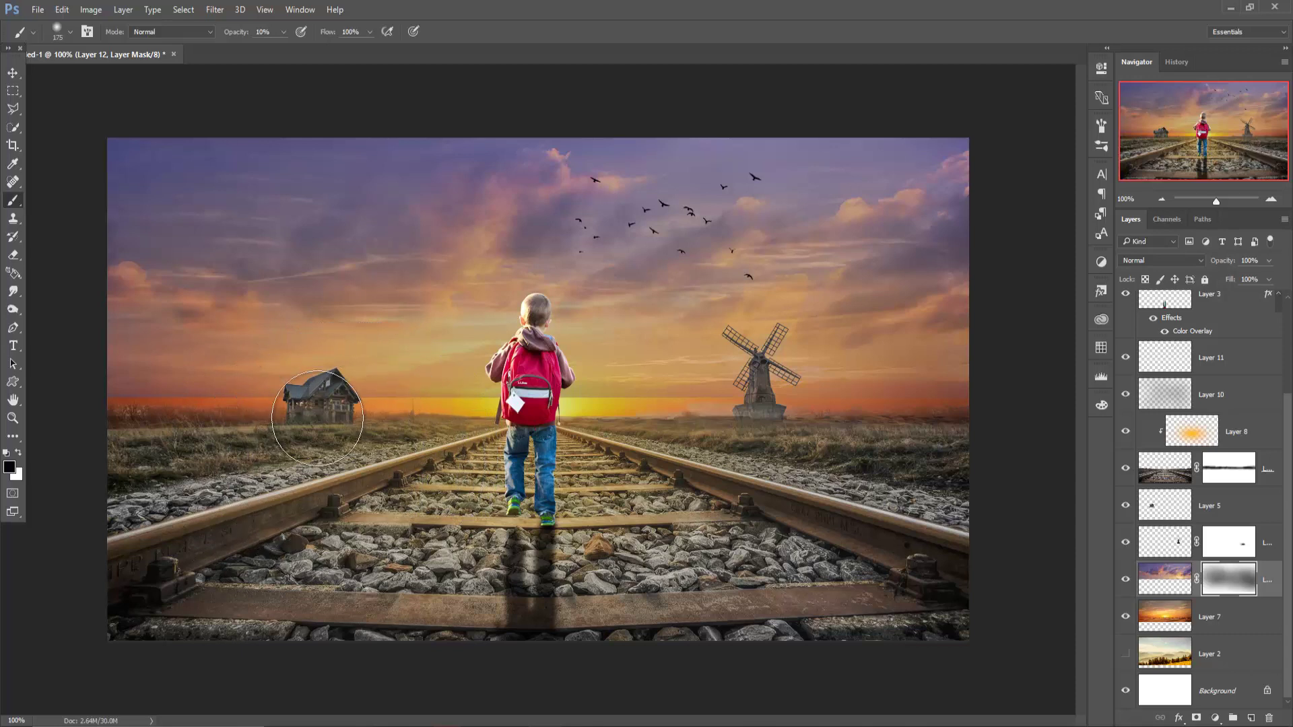
pyautogui.moveTo(318, 419); pyautogui.dragTo(293, 390)
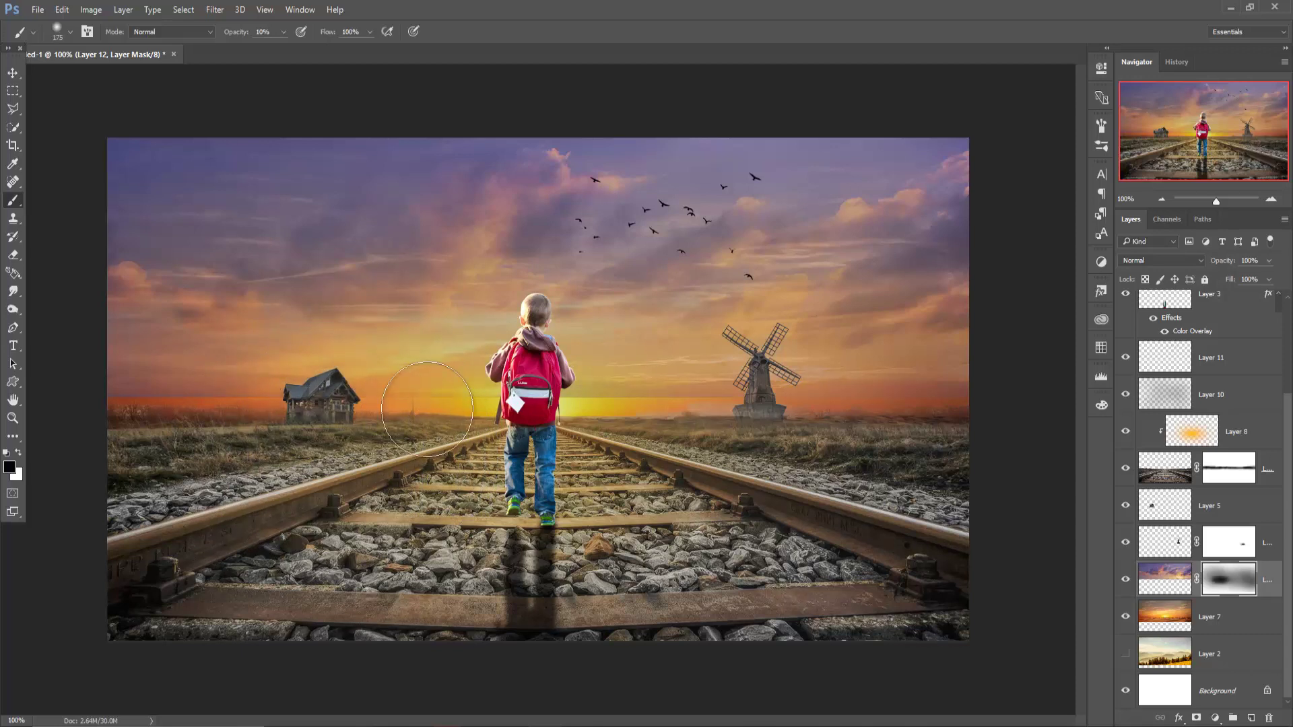
pyautogui.click(284, 32)
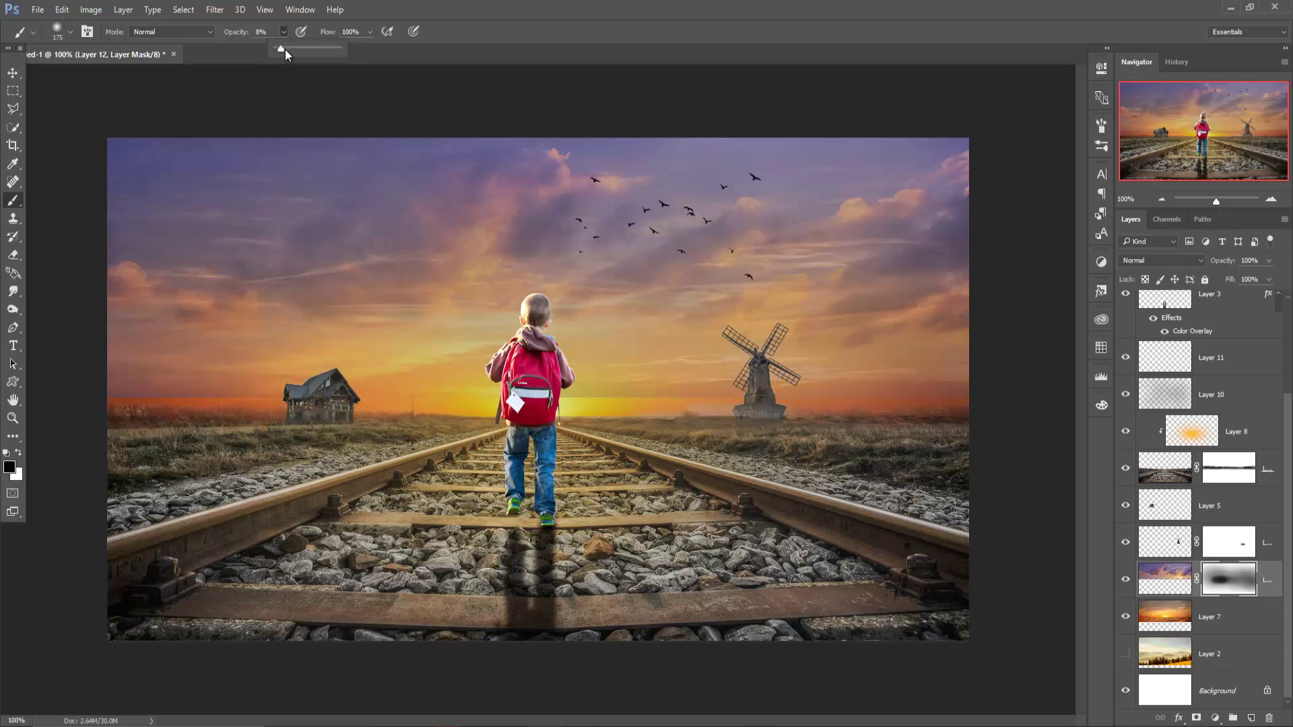
pyautogui.moveTo(286, 54); pyautogui.dragTo(304, 53)
pyautogui.click(536, 411)
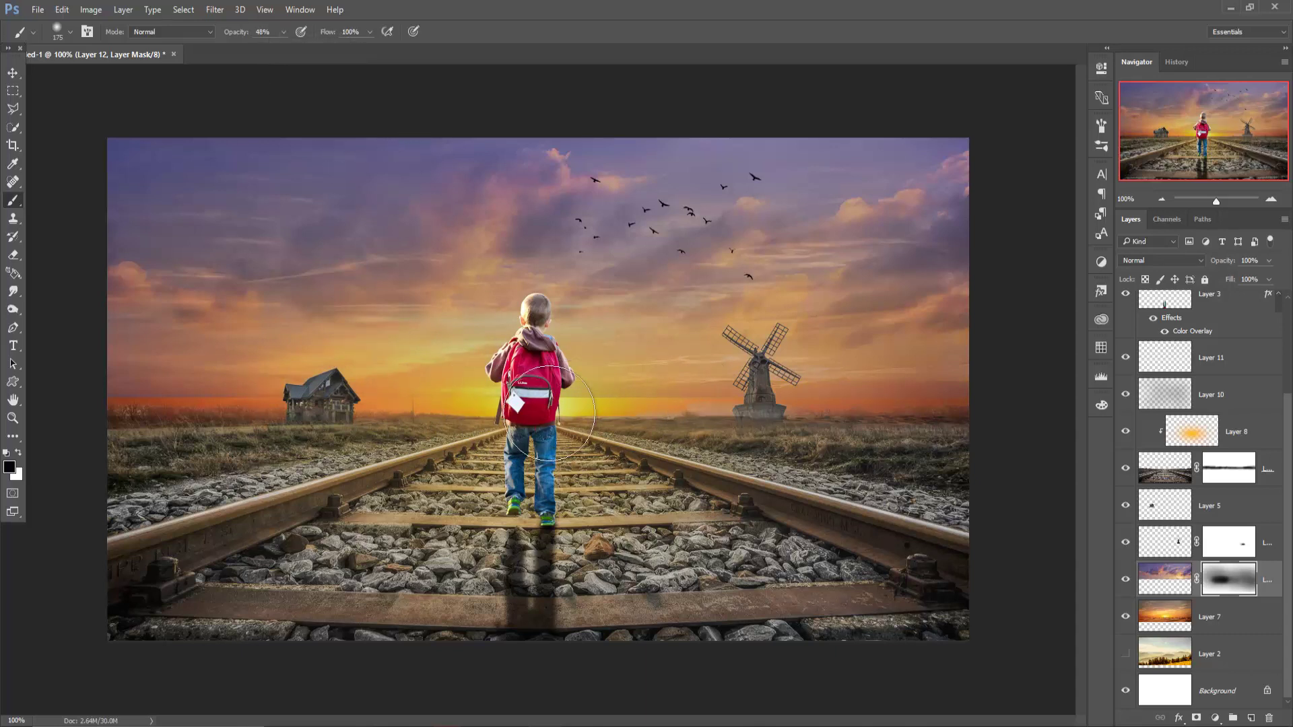
pyautogui.moveTo(110, 394)
pyautogui.mouseDown()
pyautogui.moveTo(808, 405)
pyautogui.moveTo(667, 446)
pyautogui.mouseUp()
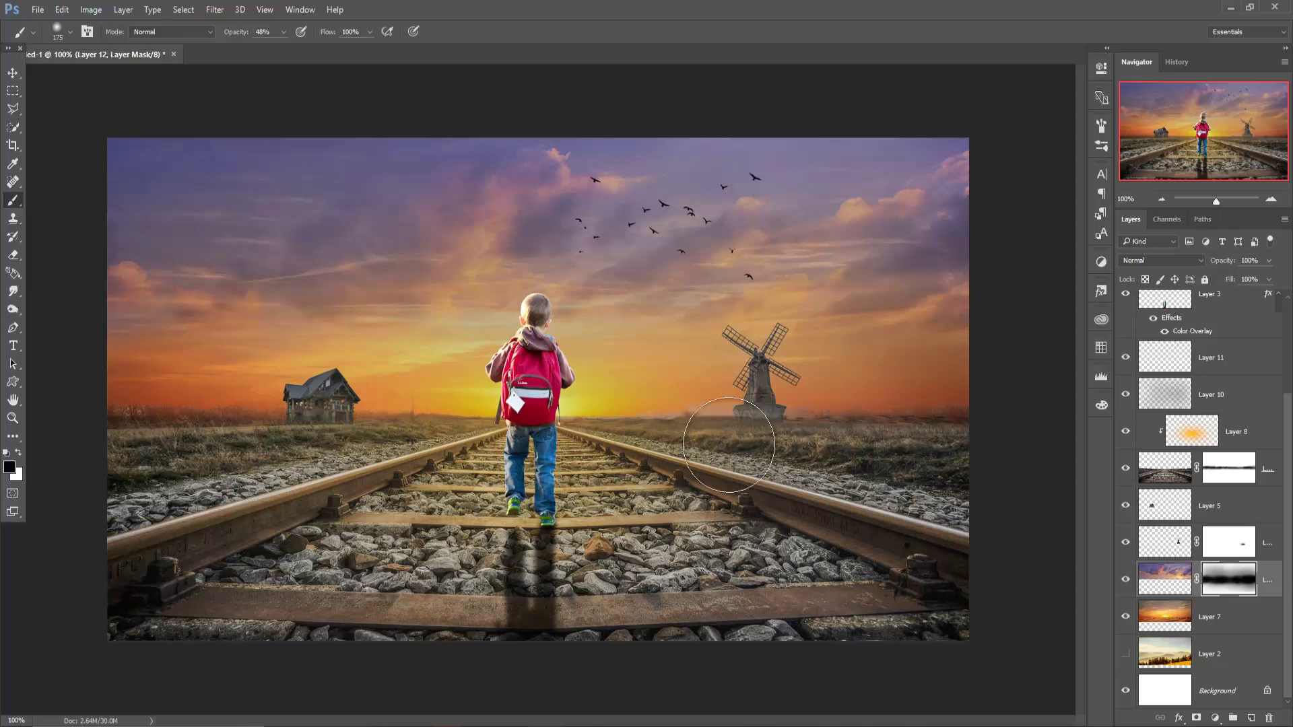
# Stretch the lavender sky down to 110% height toward the horizon
pyautogui.click(13, 72)
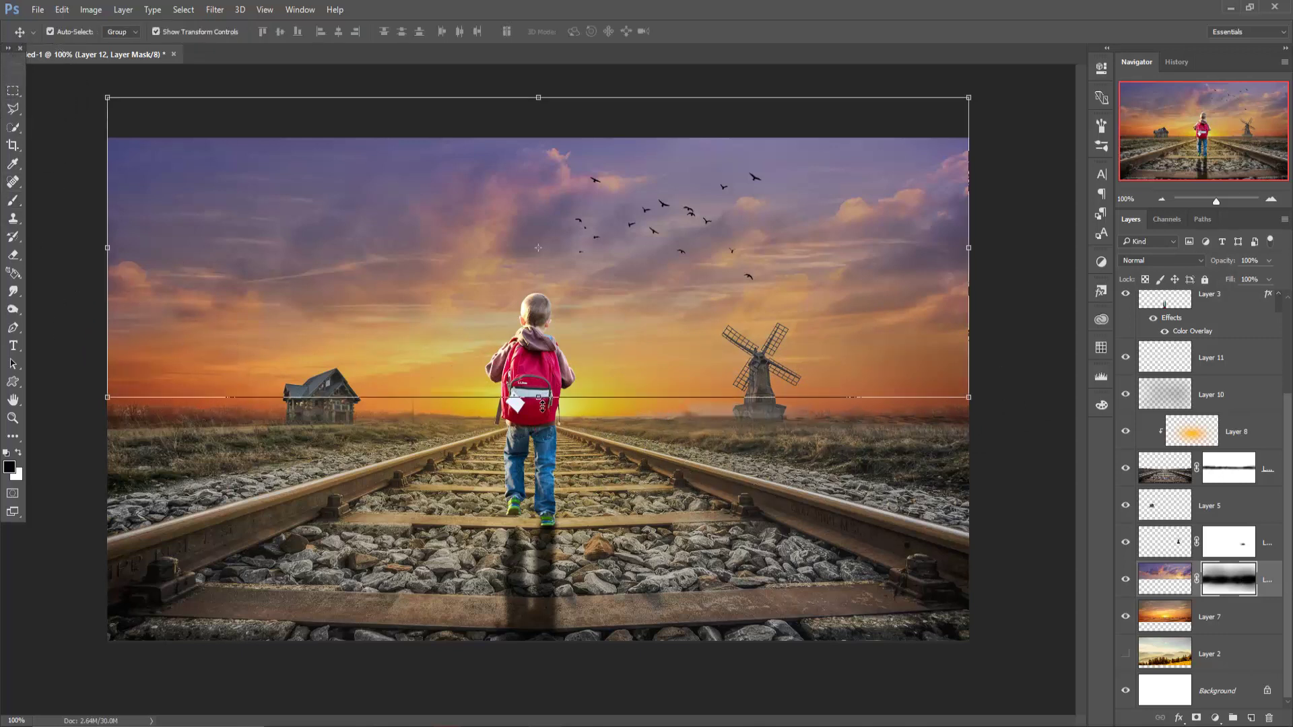
pyautogui.moveTo(532, 396); pyautogui.dragTo(544, 428)
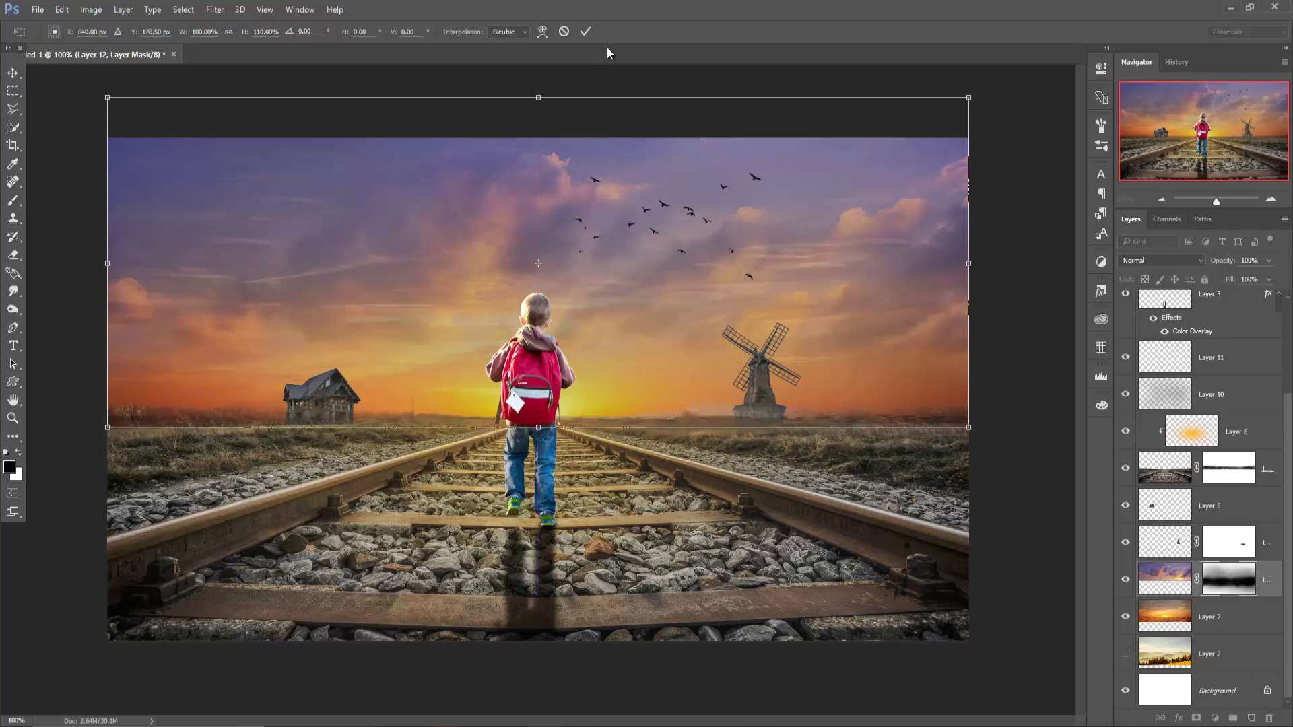
pyautogui.click(585, 34)
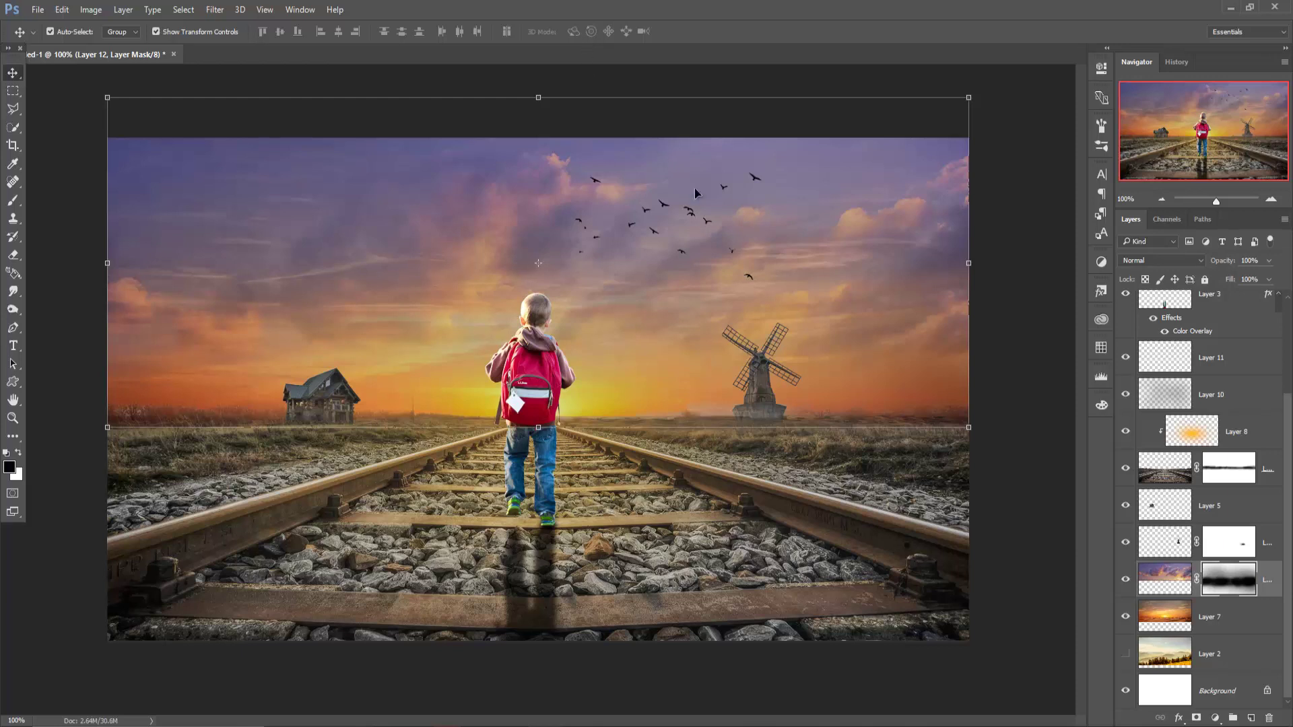
# In the Camera Raw Filter, warm Layer 12's sky, lower its exposure slightly and raise vibrance
pyautogui.click(1182, 578)
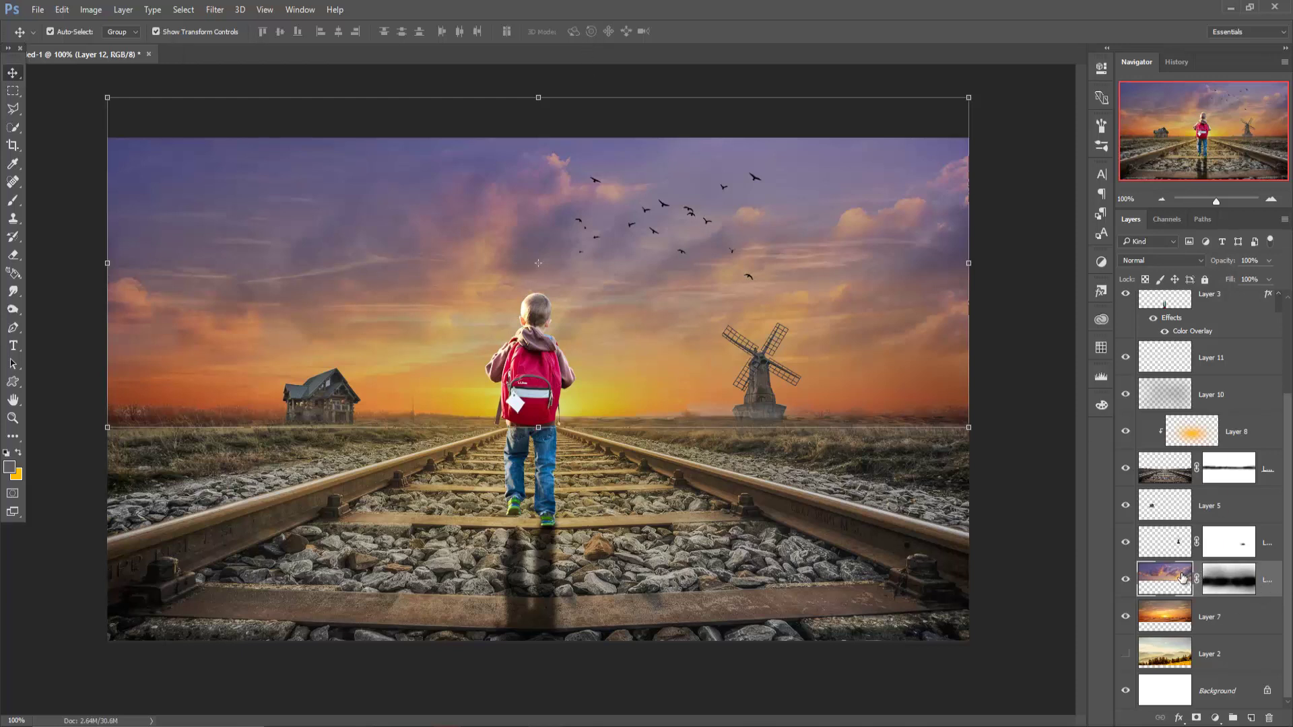
pyautogui.click(215, 9)
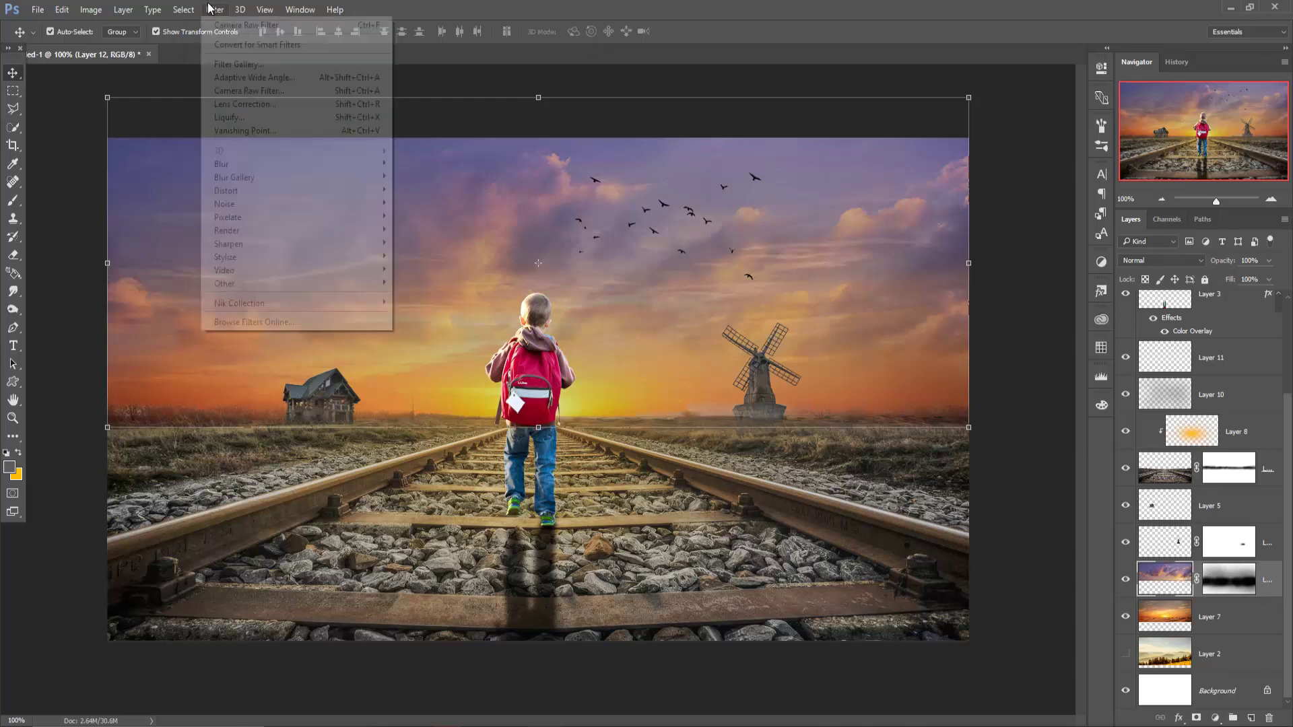
pyautogui.click(232, 91)
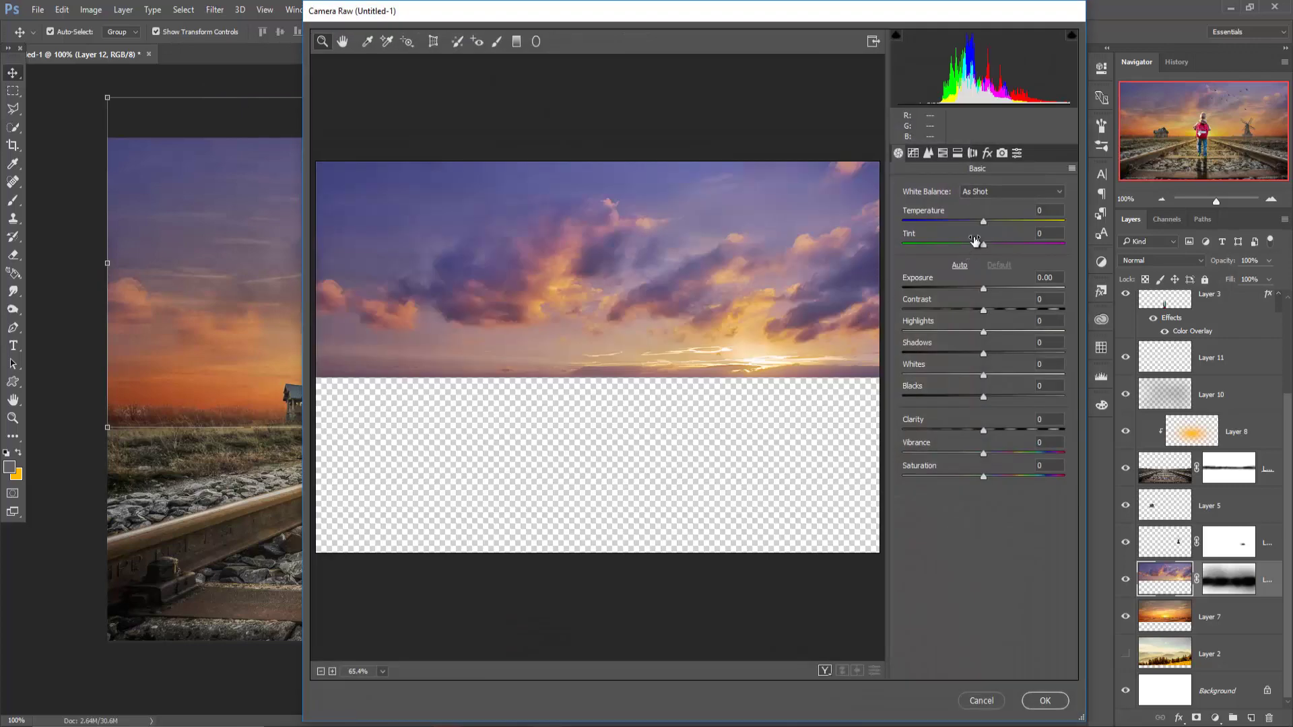
pyautogui.moveTo(984, 223); pyautogui.dragTo(996, 224)
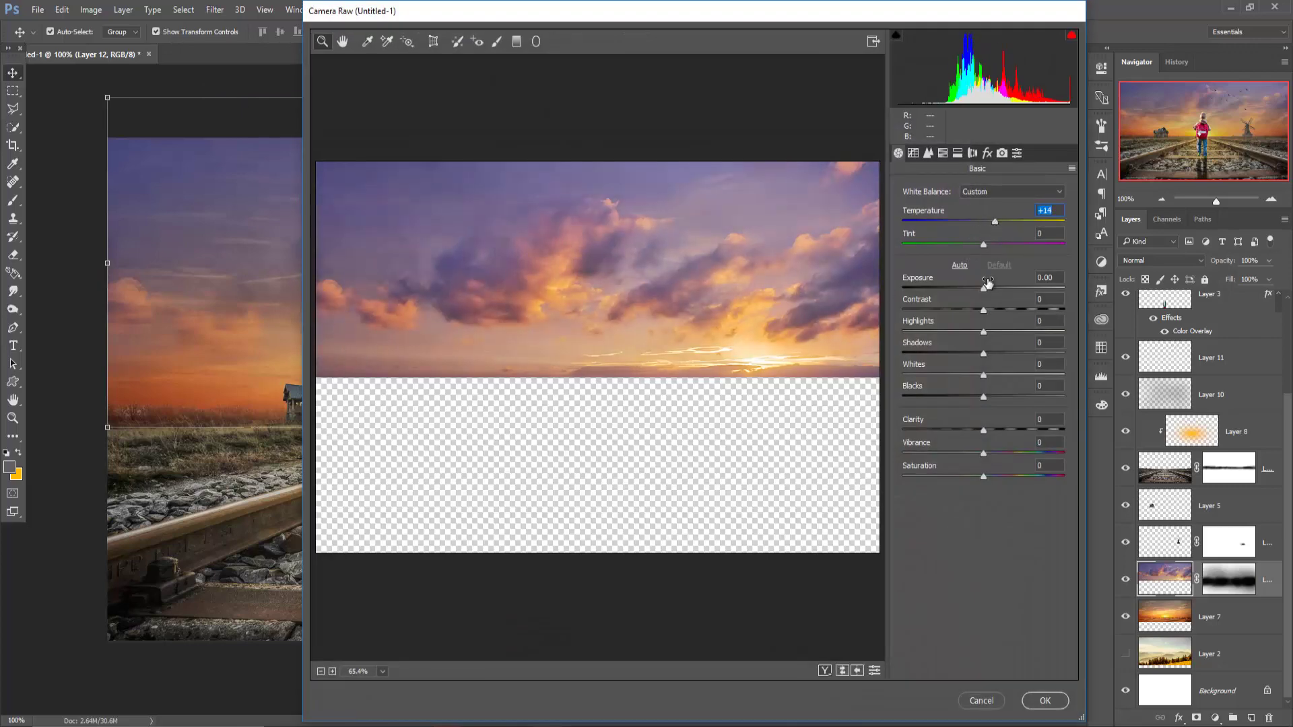
pyautogui.moveTo(984, 291); pyautogui.dragTo(981, 294)
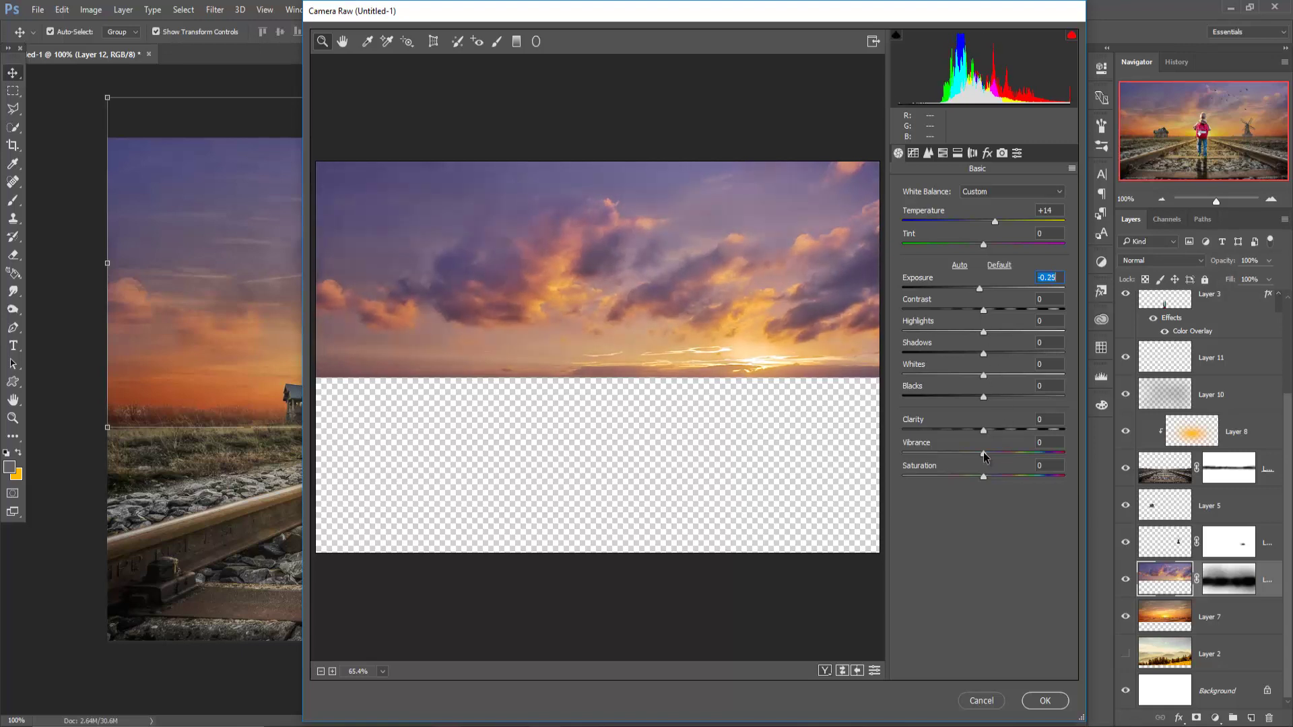
pyautogui.moveTo(985, 454); pyautogui.dragTo(996, 453)
# Set HSL hues to Yellows +9 and Blues +1, apply, and hide Layer 7's orange sunset
pyautogui.click(943, 153)
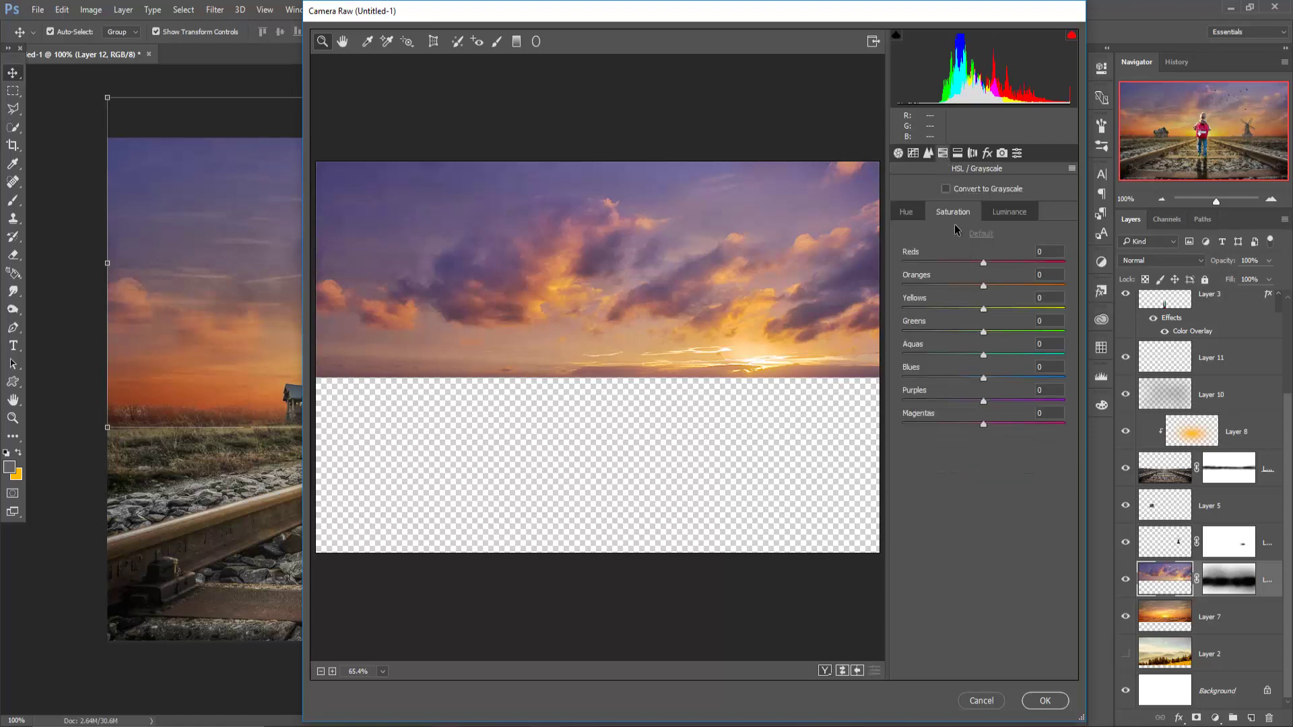
pyautogui.click(905, 215)
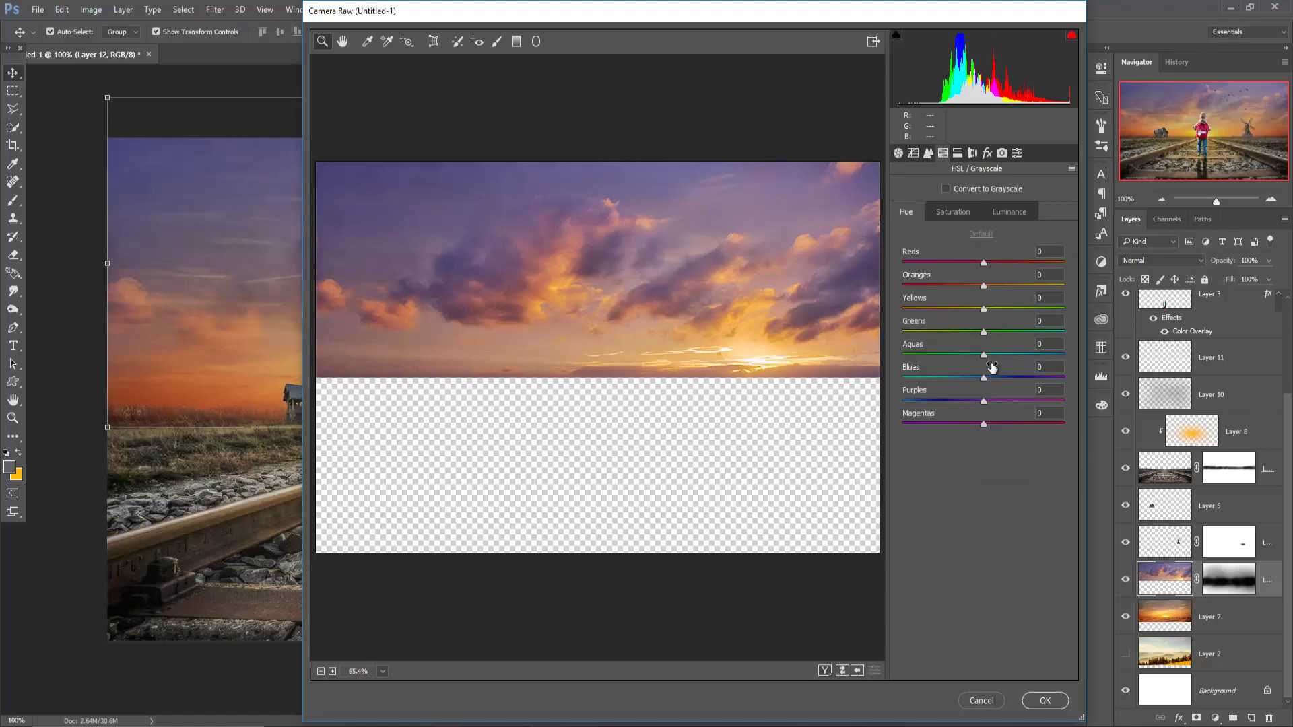
pyautogui.moveTo(984, 378); pyautogui.dragTo(1021, 378)
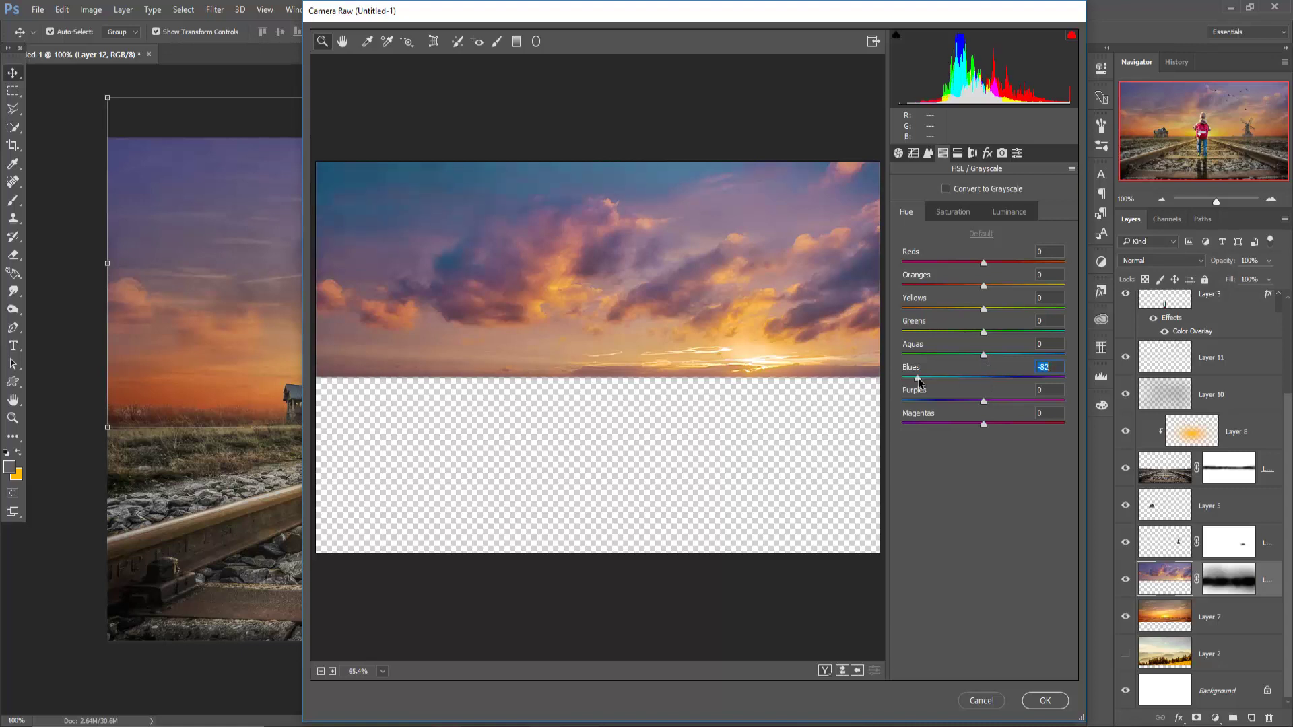
pyautogui.write('0')
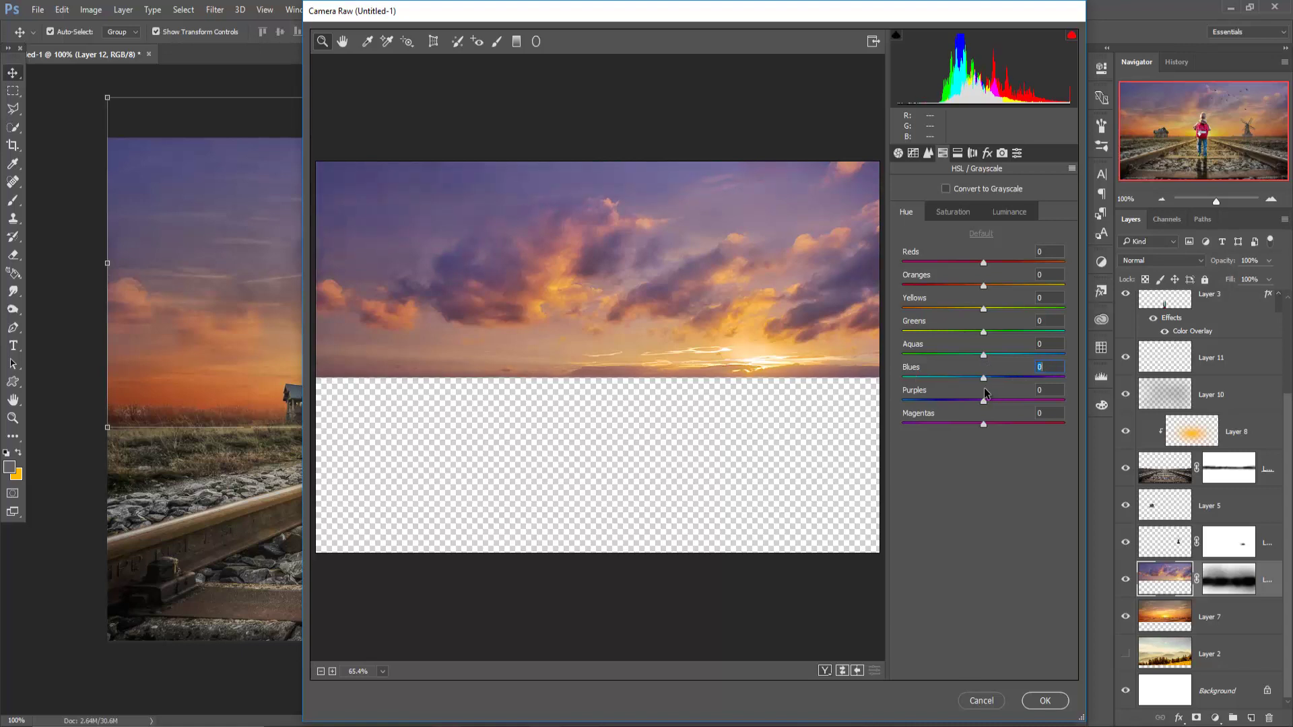
pyautogui.moveTo(984, 309)
pyautogui.mouseDown()
pyautogui.moveTo(1003, 309)
pyautogui.moveTo(991, 328)
pyautogui.mouseUp()
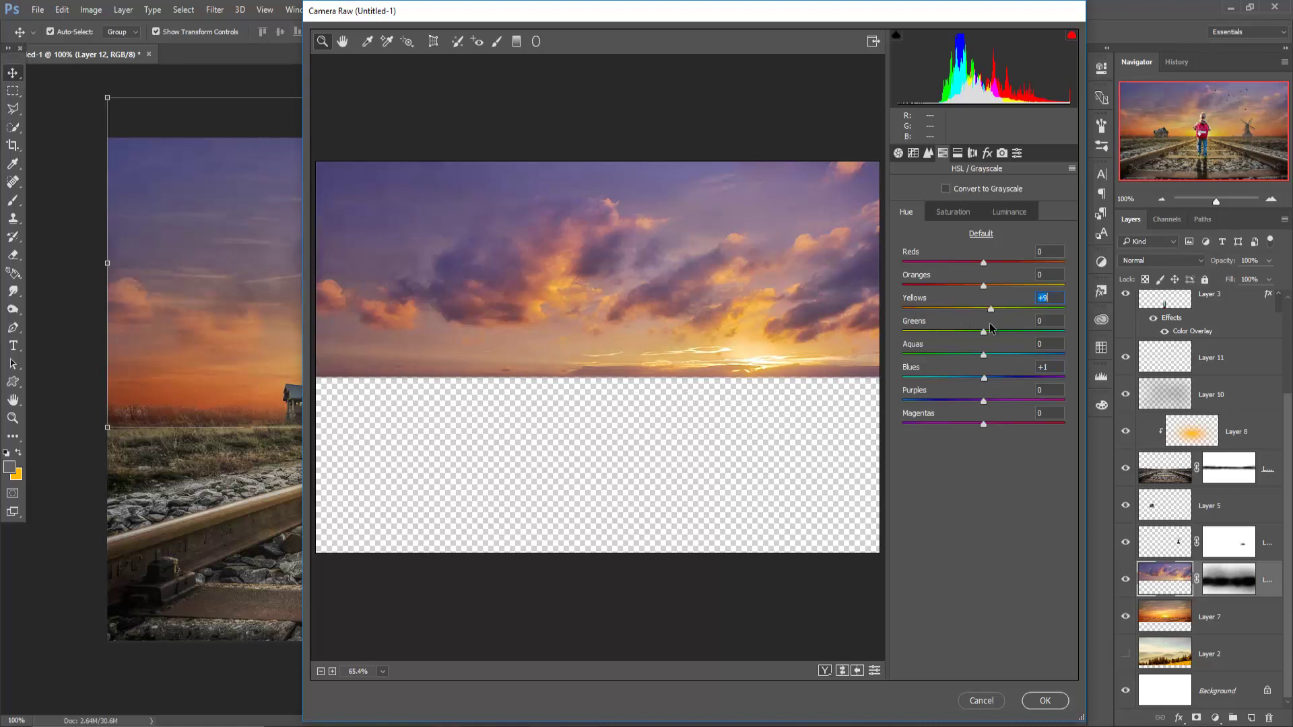
pyautogui.click(1045, 699)
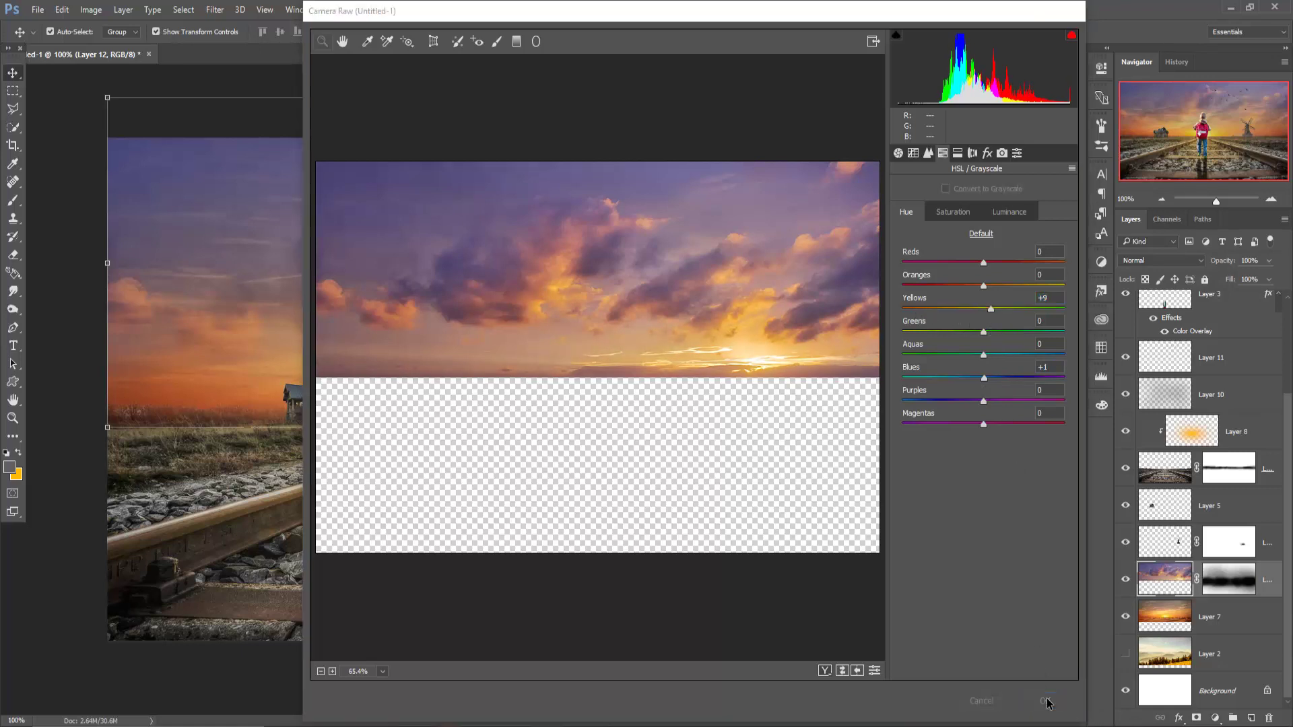
pyautogui.click(1126, 618)
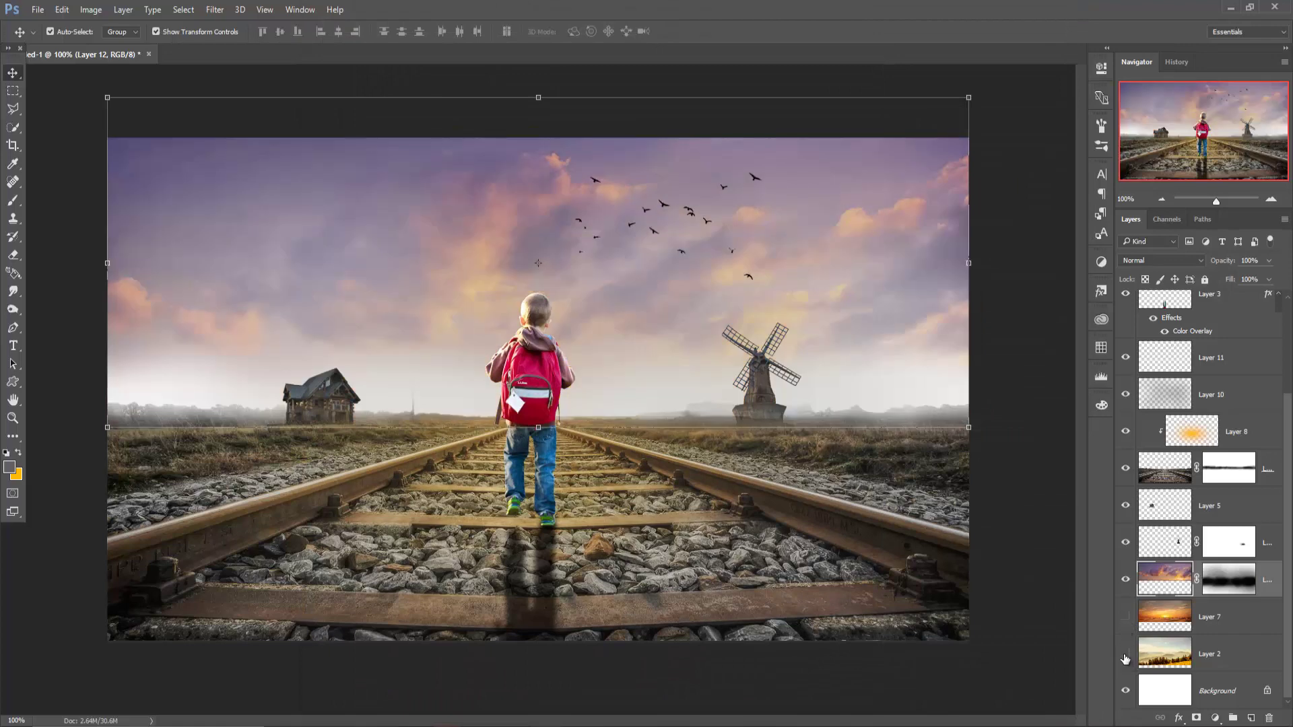
# Show Layer 2's mountains and stretch the sky layer taller at top and bottom
pyautogui.click(1125, 655)
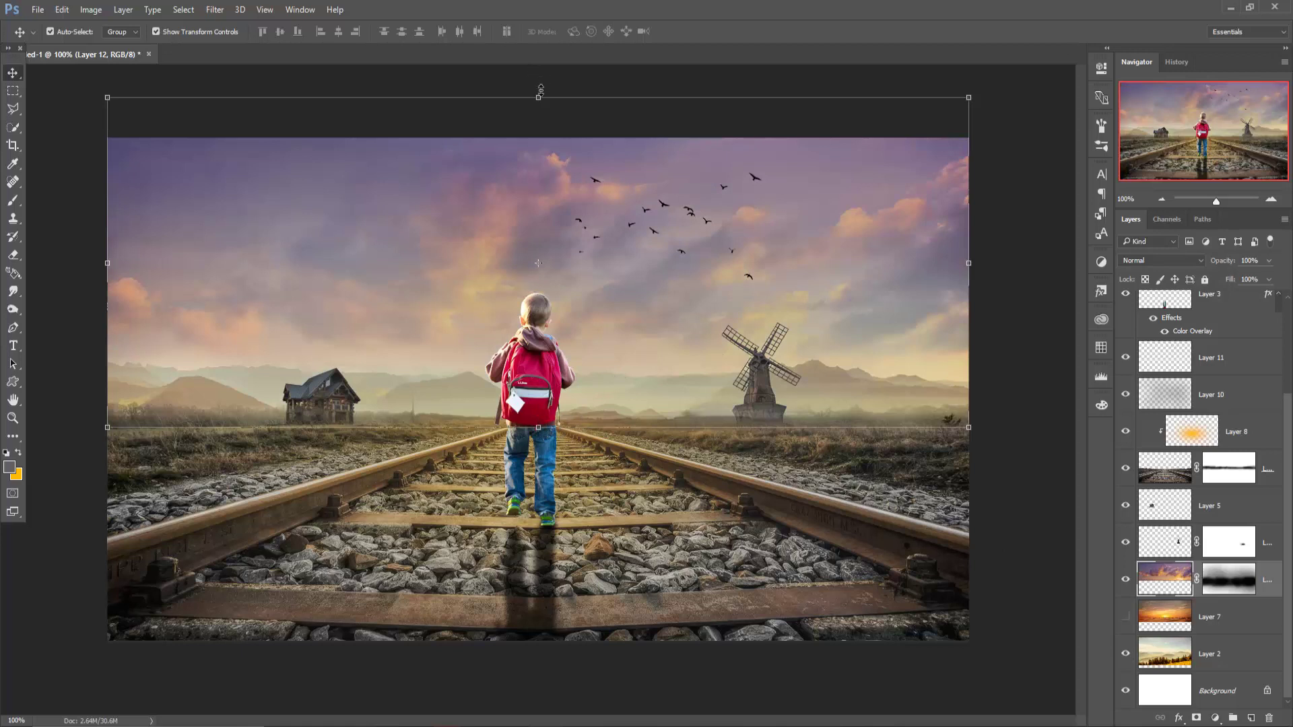
pyautogui.moveTo(541, 90); pyautogui.dragTo(540, 92)
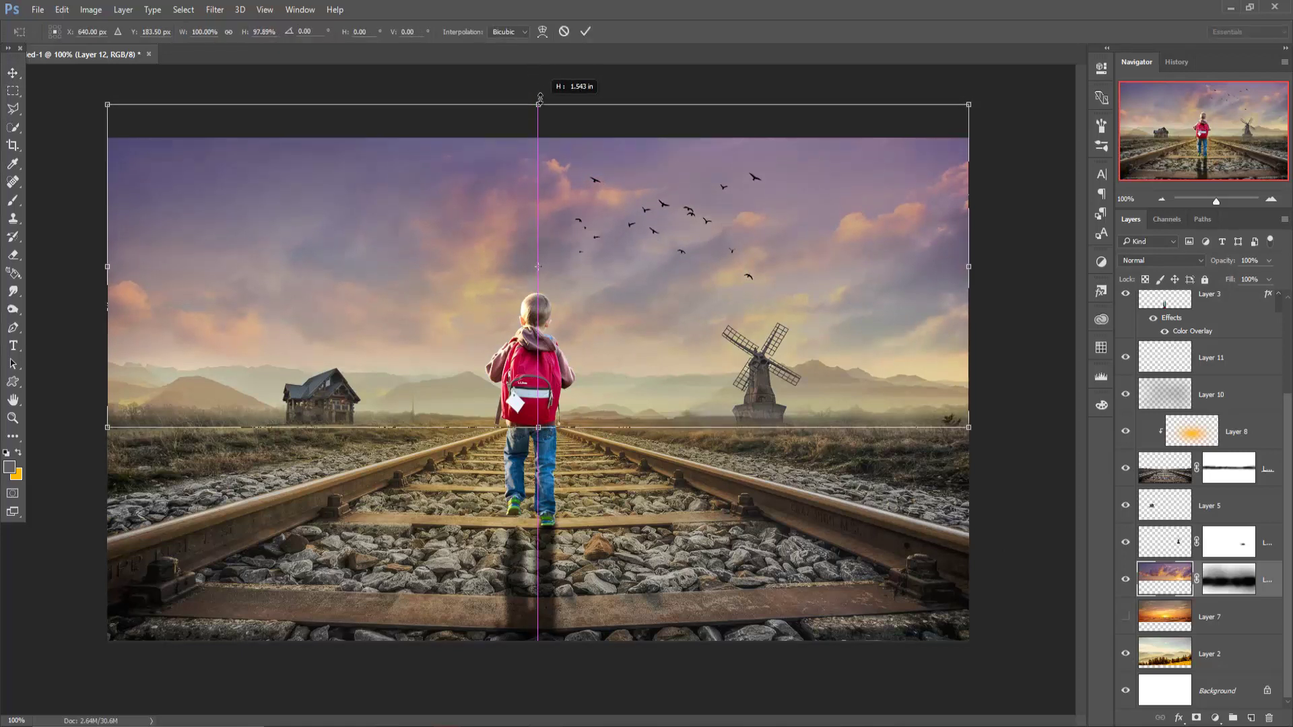
pyautogui.moveTo(539, 101); pyautogui.dragTo(538, 99)
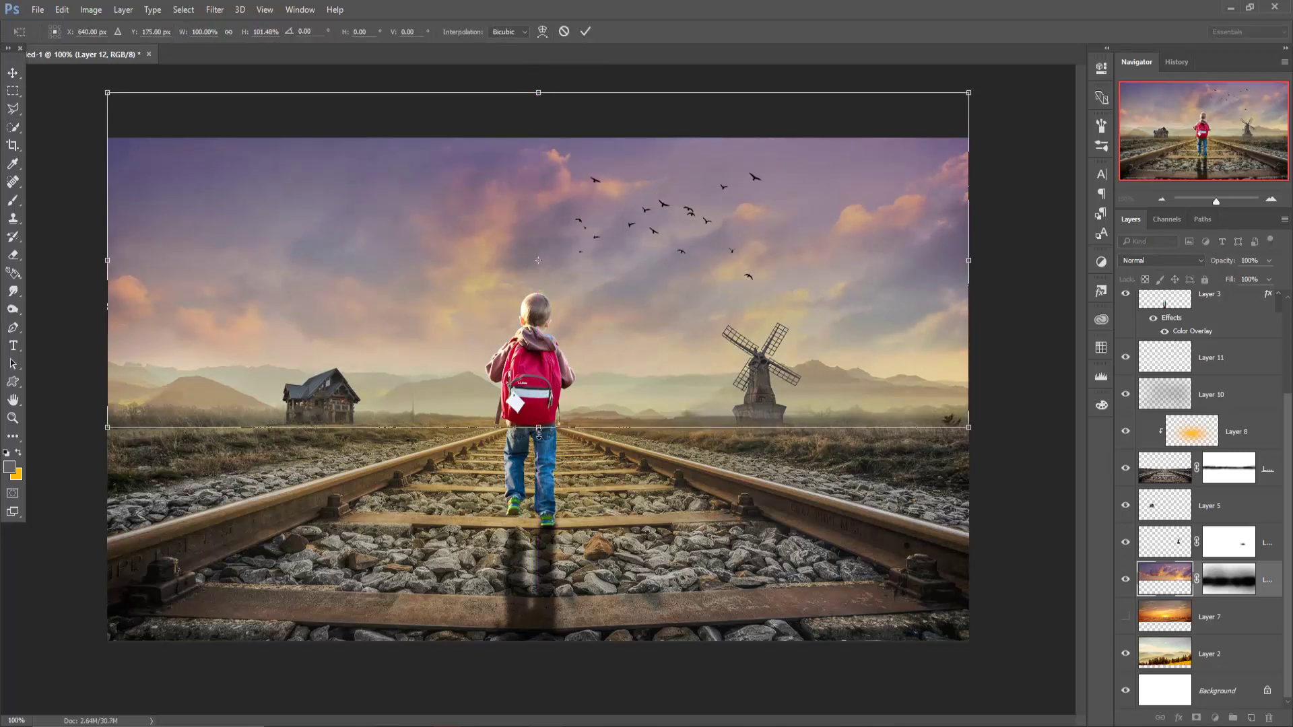
pyautogui.moveTo(539, 433); pyautogui.dragTo(537, 439)
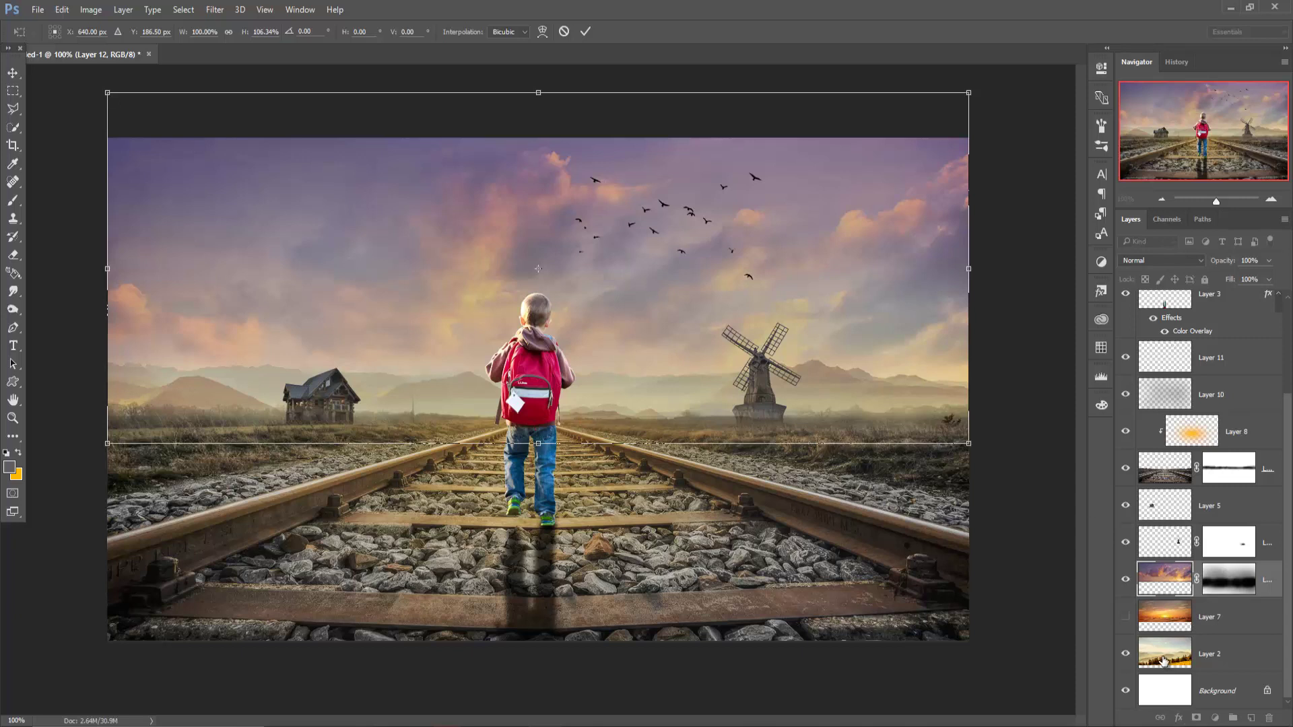
pyautogui.click(586, 32)
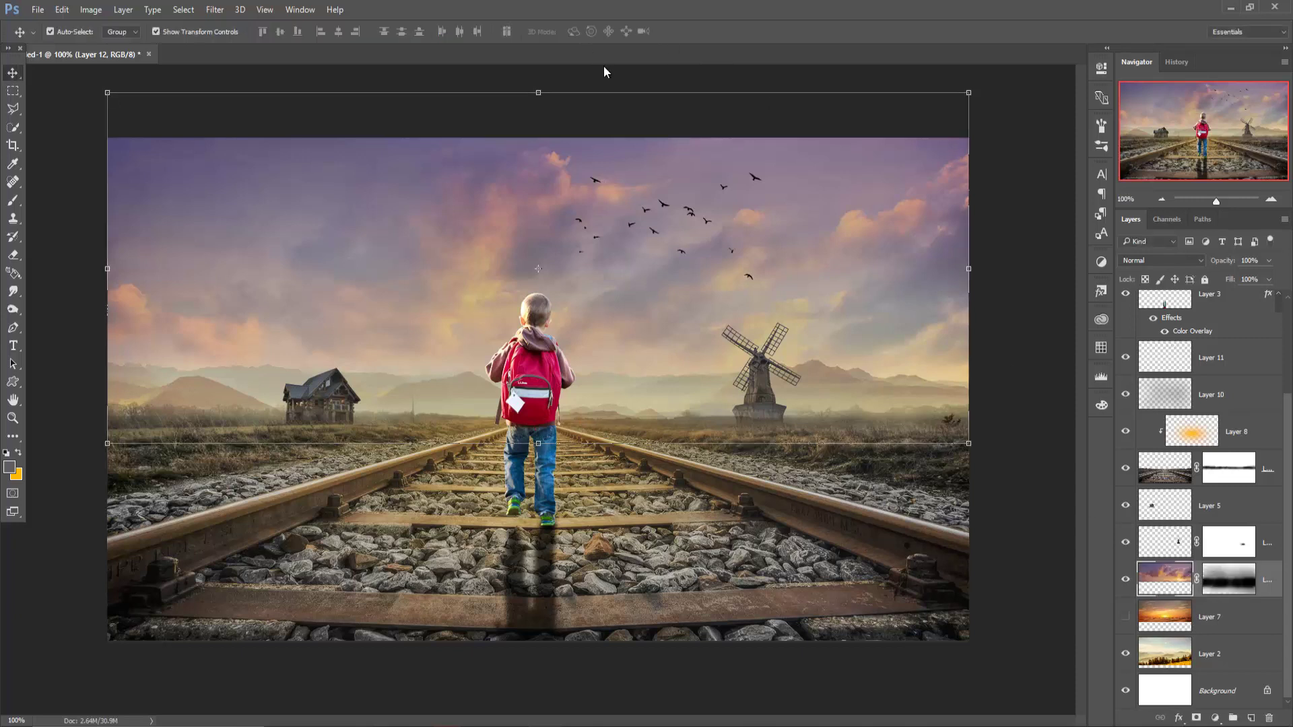
# Delete the orange glow Layer 8 and stretch track Layer 1 to 105.83% height
pyautogui.click(1173, 648)
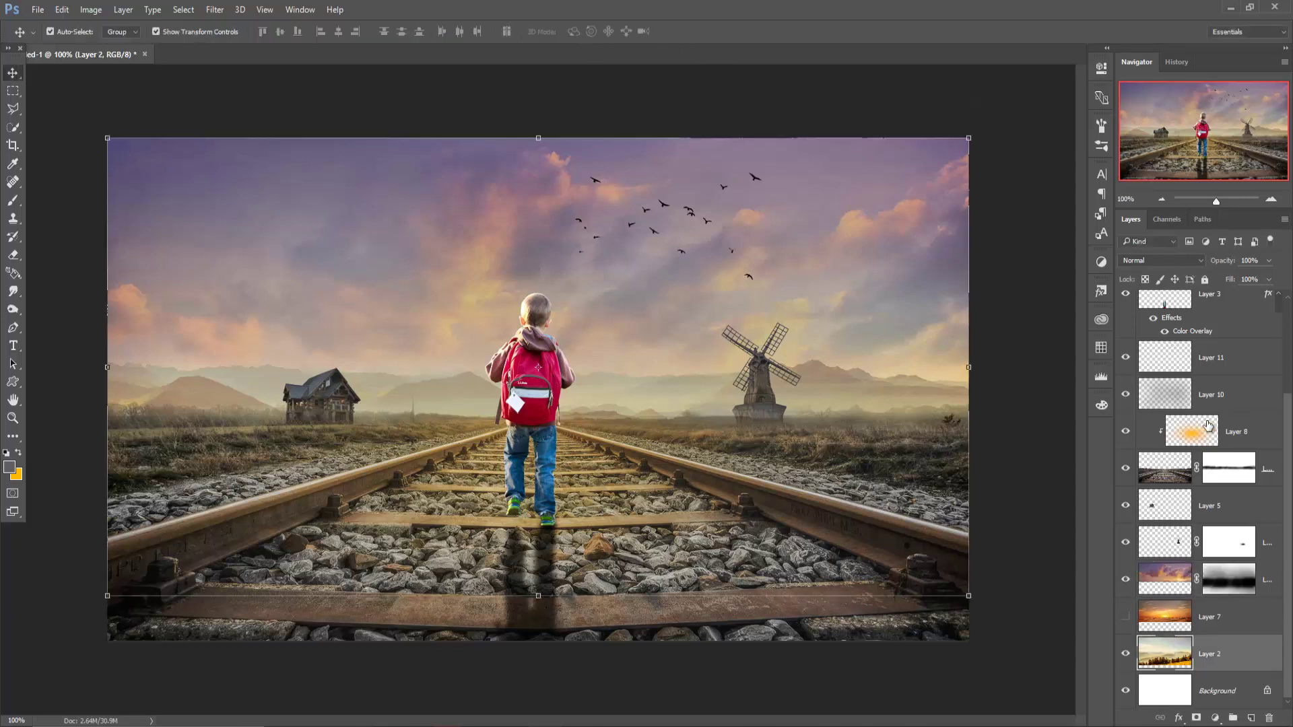
pyautogui.click(1250, 431)
pyautogui.click(1126, 431)
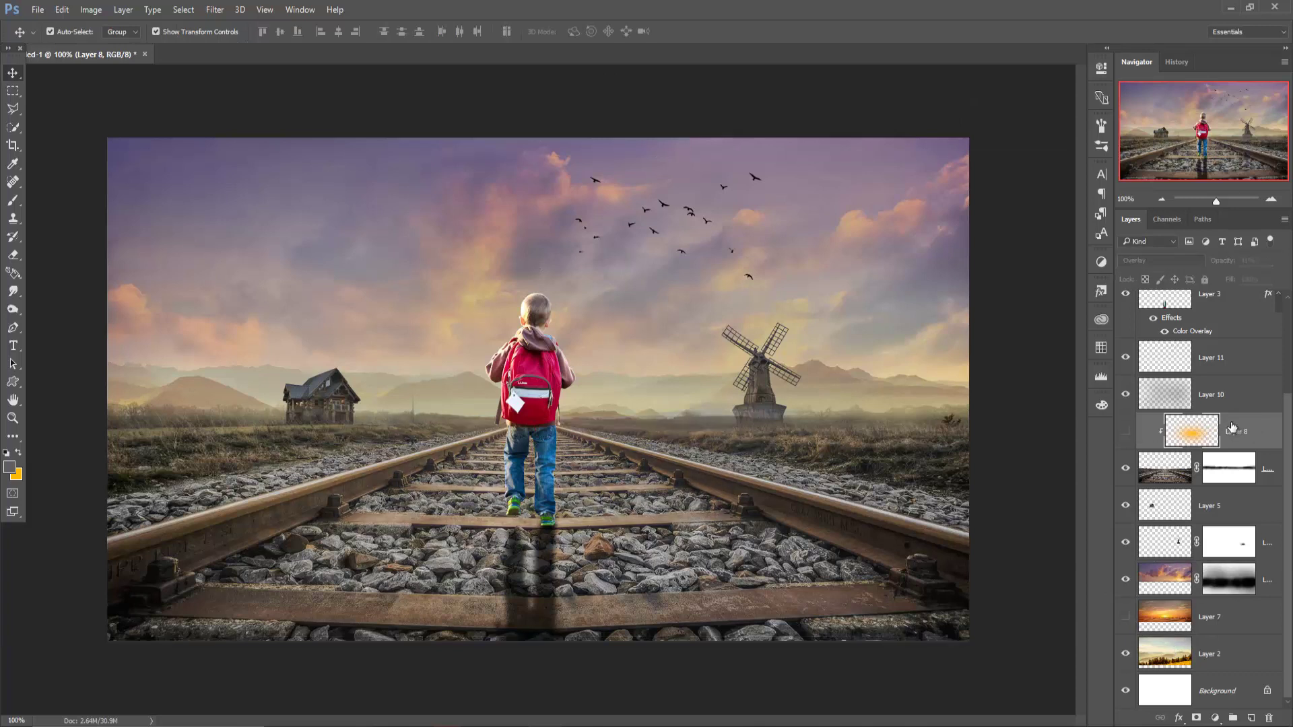
pyautogui.press('Delete')
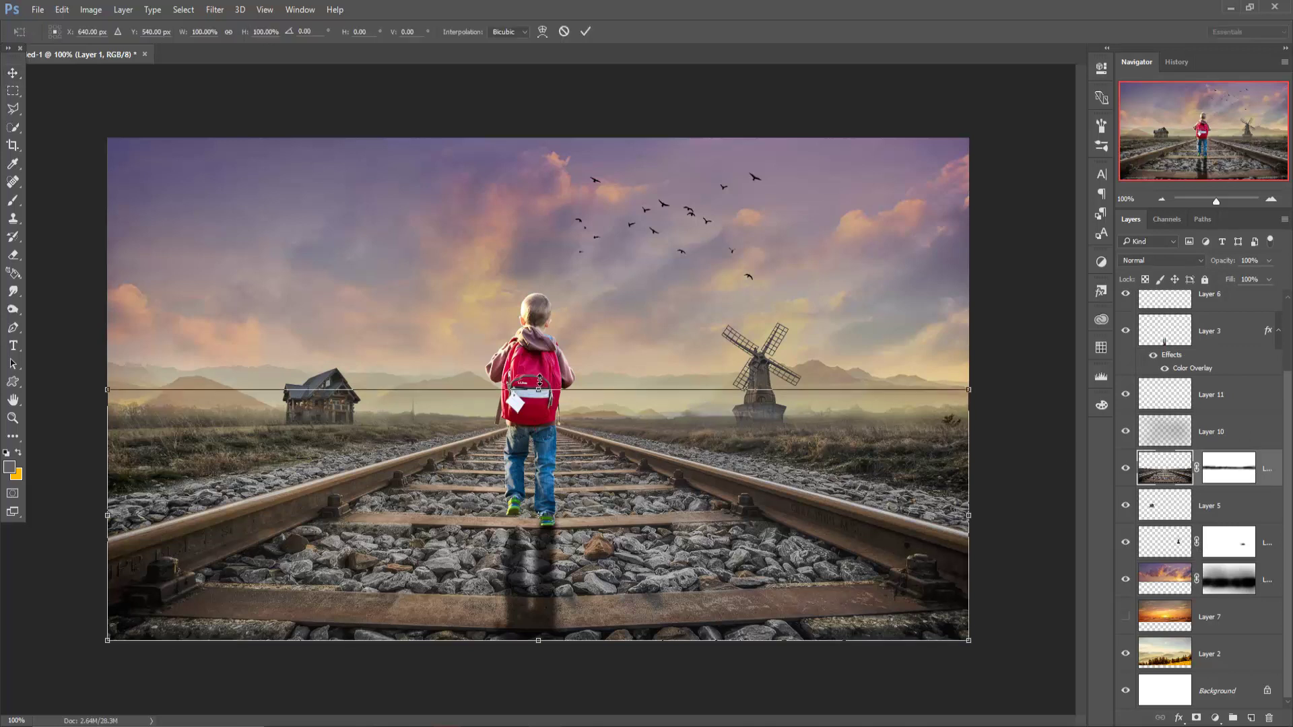
pyautogui.moveTo(543, 391); pyautogui.dragTo(539, 376)
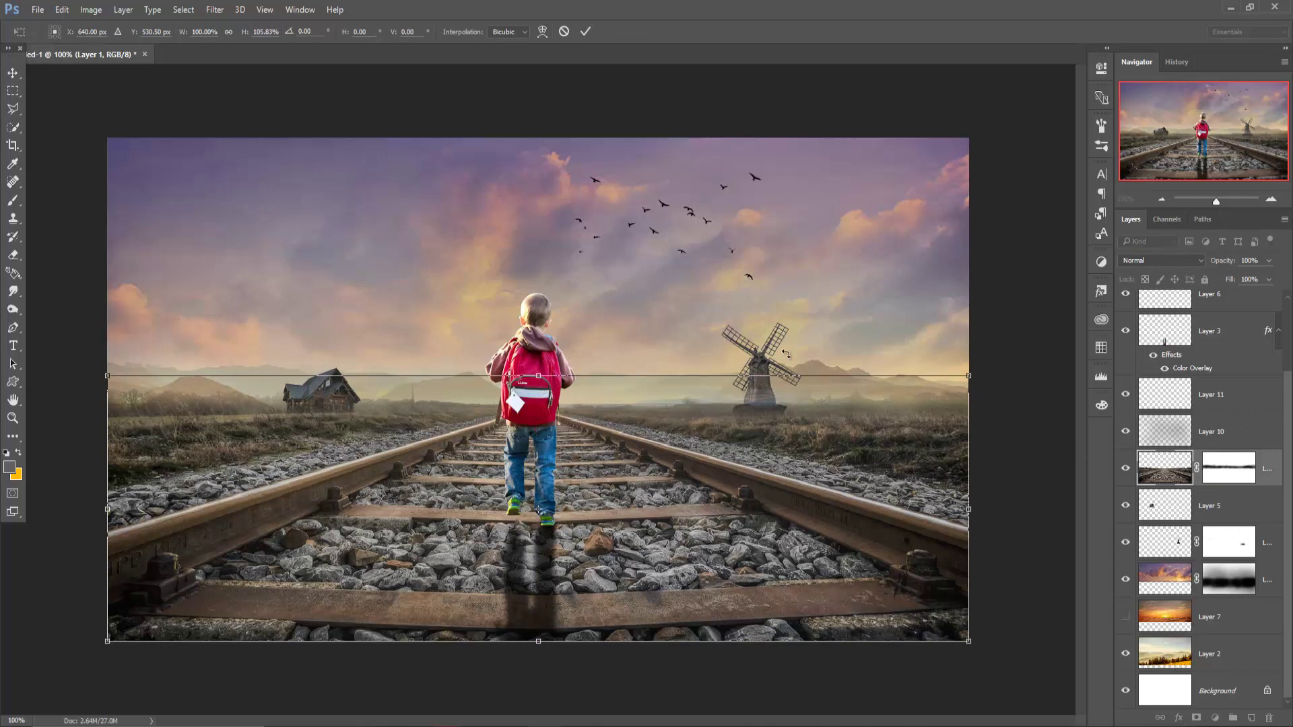
pyautogui.click(214, 9)
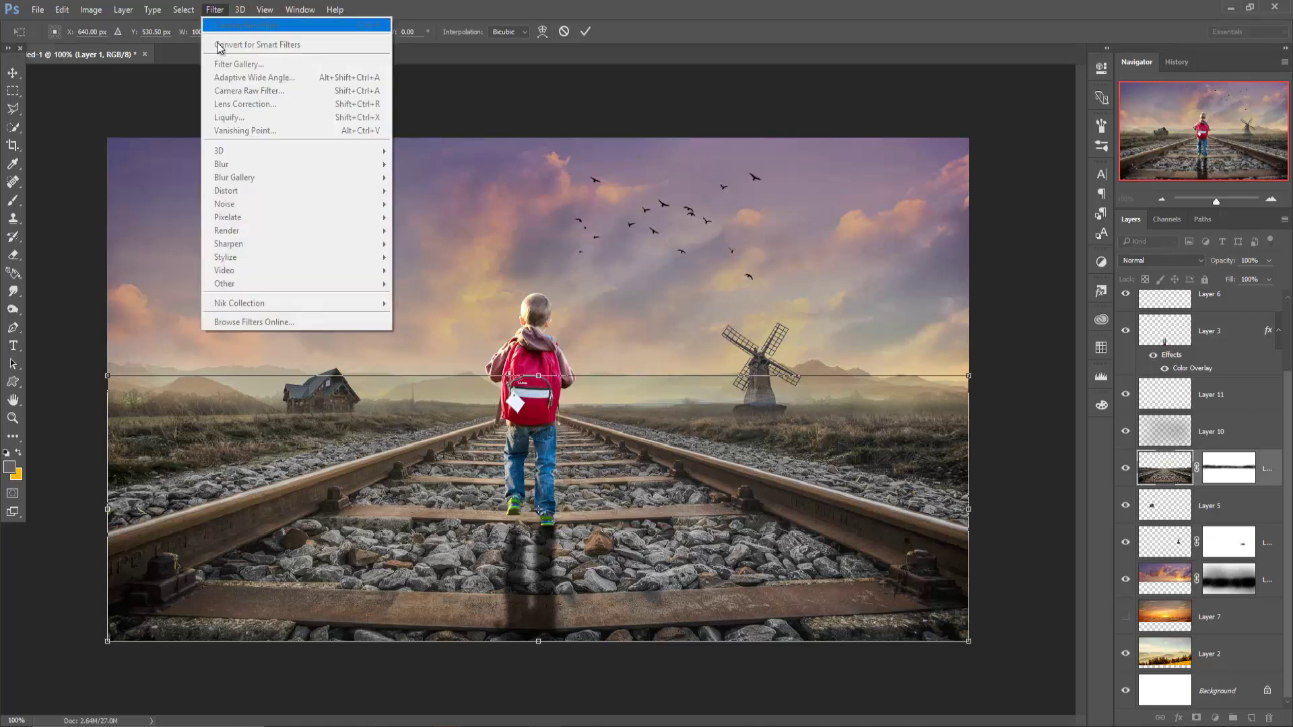
# Commit the taller track layer, then delete the hazy mountain Layer 2 without Camera Raw changes
pyautogui.click(586, 32)
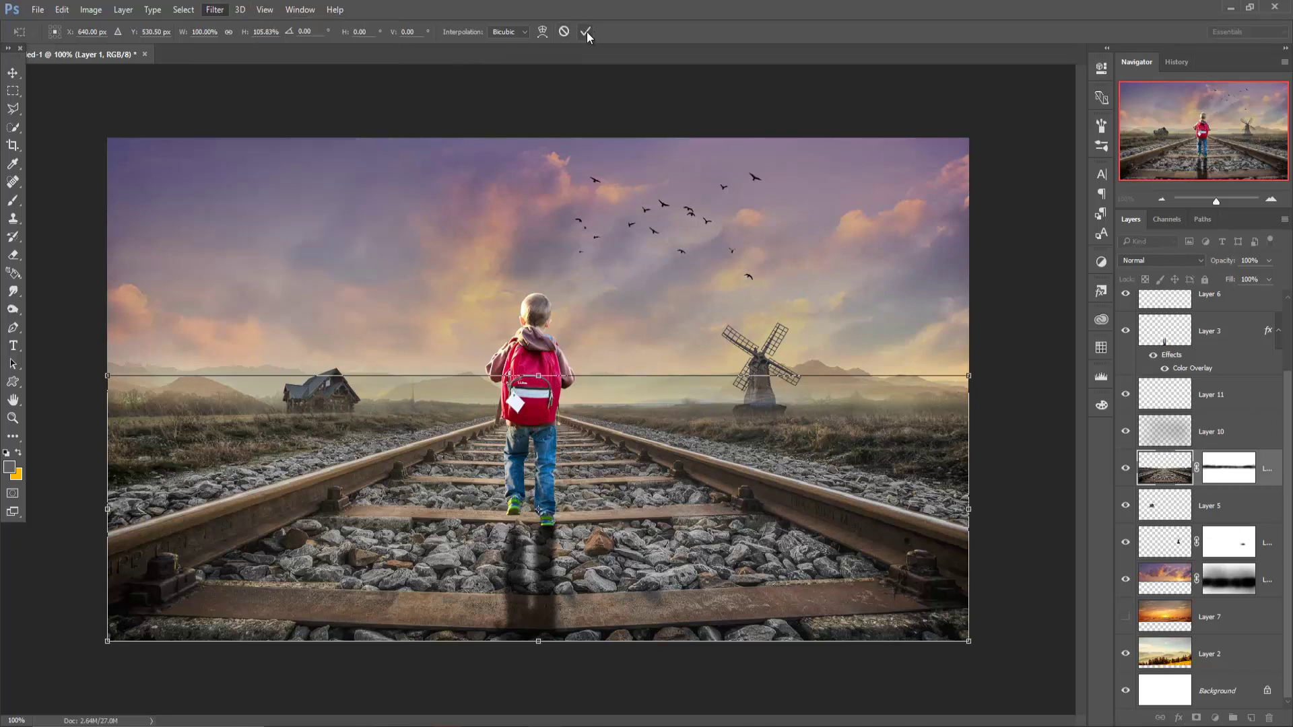
pyautogui.click(1162, 658)
pyautogui.click(215, 9)
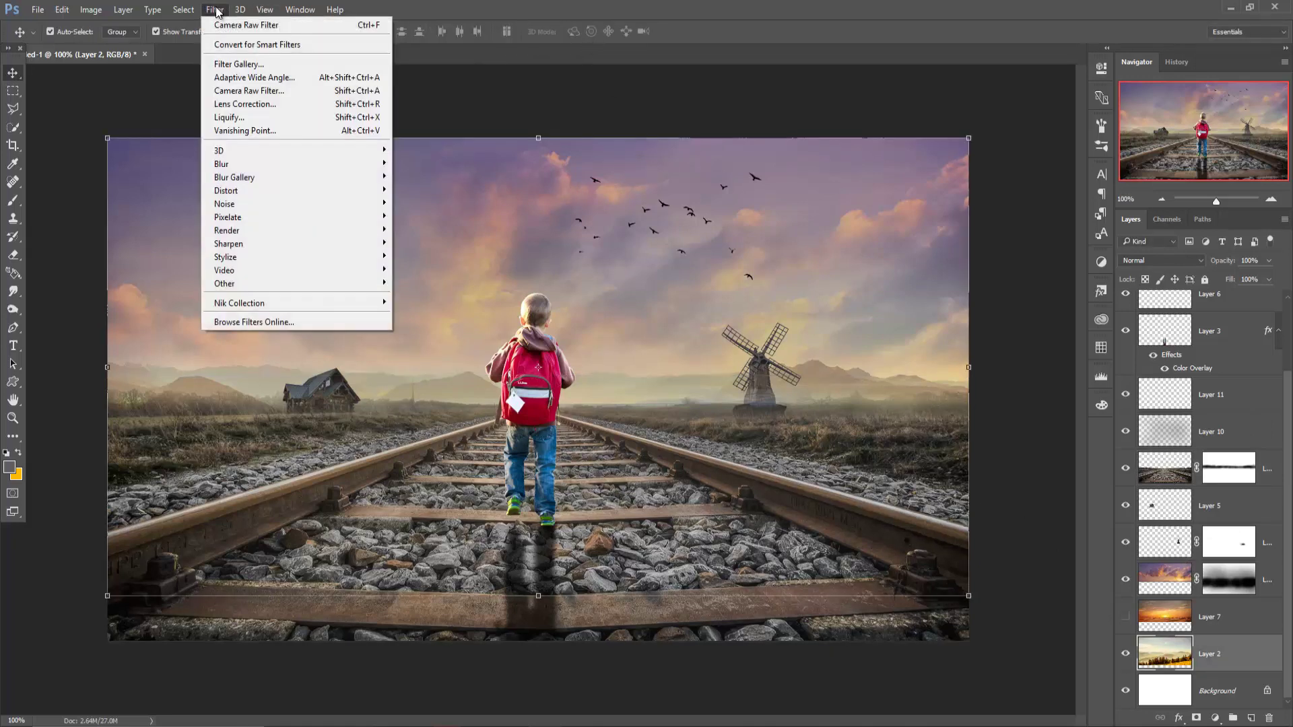
pyautogui.click(217, 90)
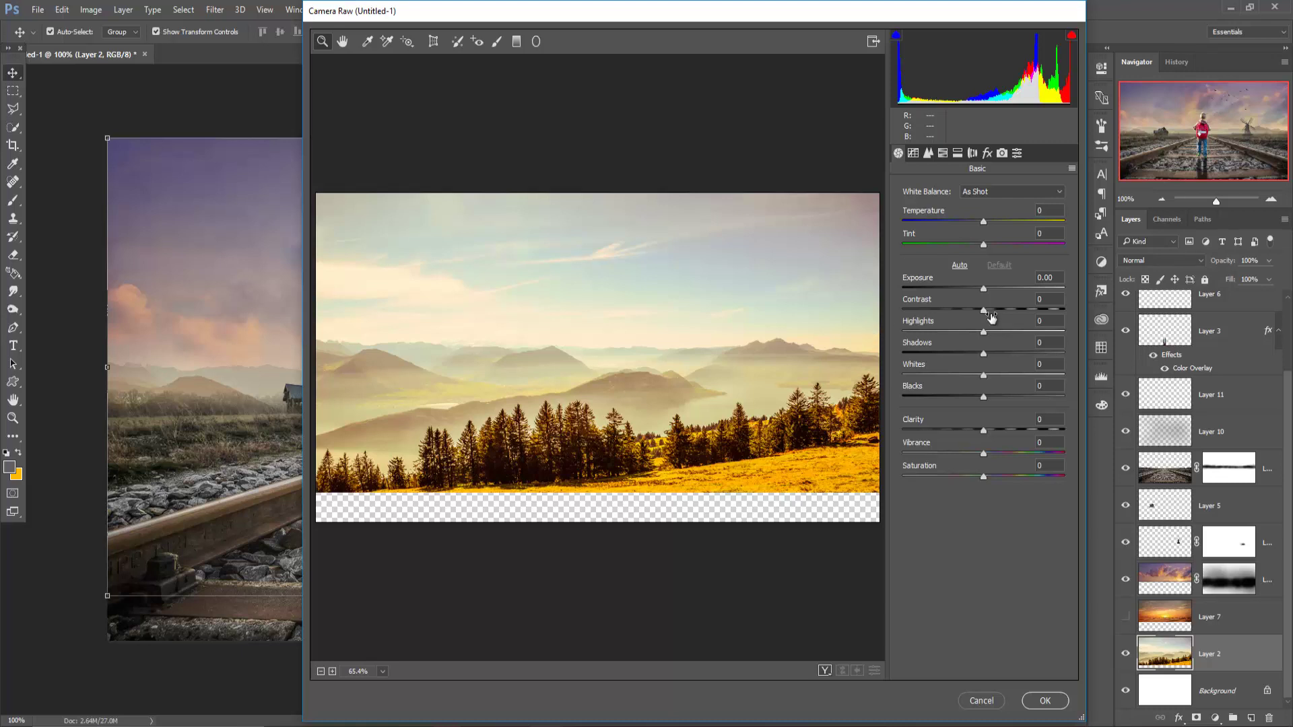
pyautogui.click(981, 703)
pyautogui.press('Delete')
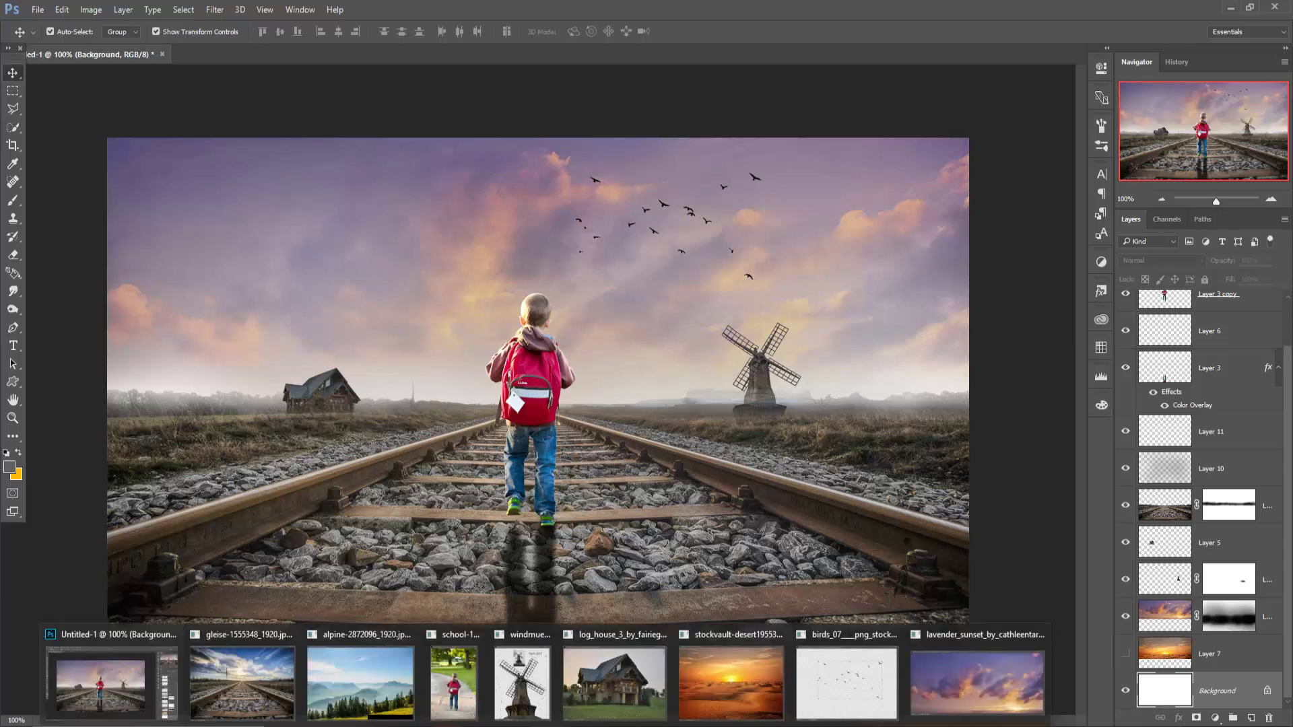
# Copy the alpine mountain photo into the composite as Layer 13 and close its source document
pyautogui.click(359, 681)
pyautogui.moveTo(656, 206); pyautogui.dragTo(1090, 186)
pyautogui.moveTo(829, 498); pyautogui.dragTo(444, 424)
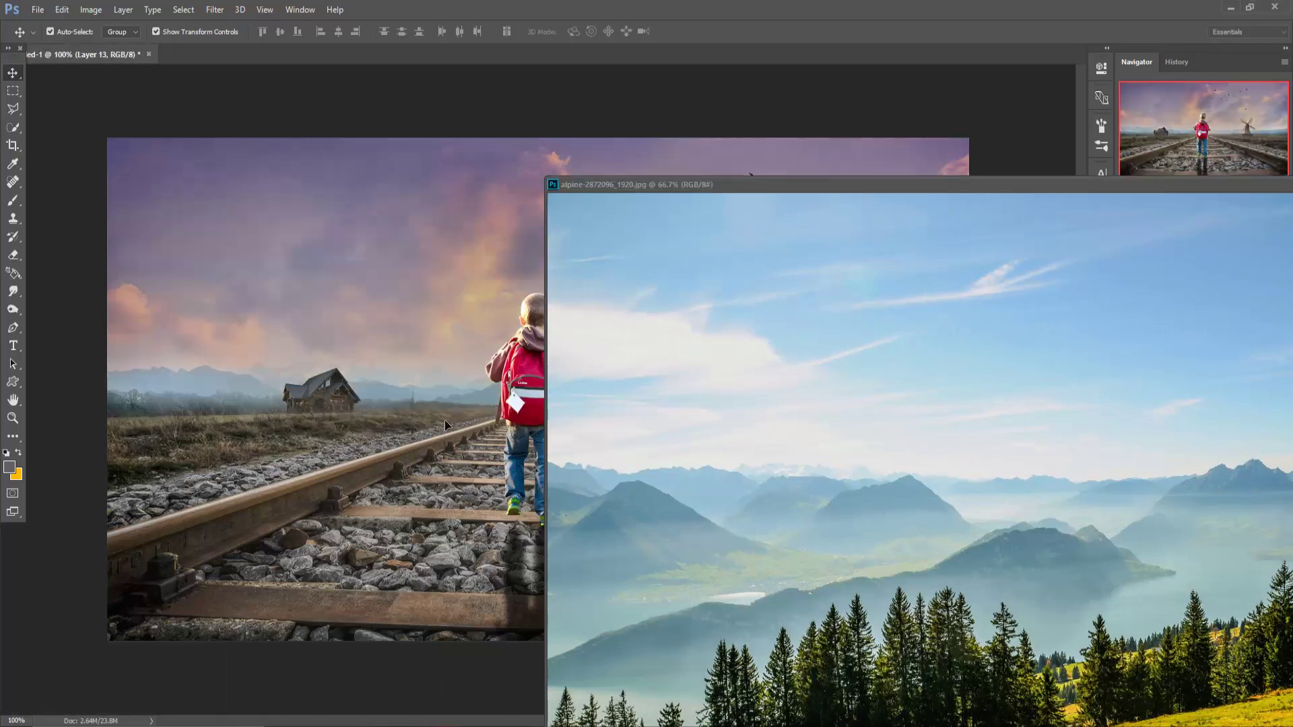
pyautogui.moveTo(1227, 187); pyautogui.dragTo(1092, 234)
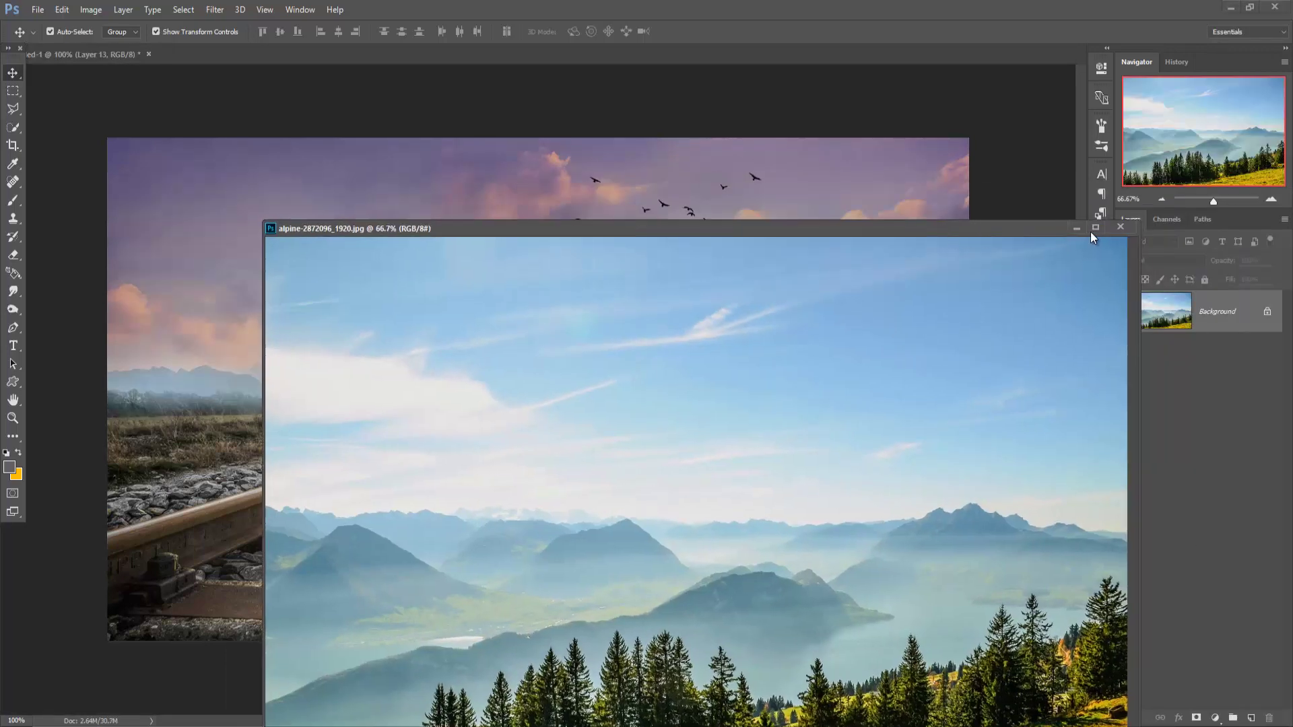
pyautogui.hotkey('ctrl', 'w')
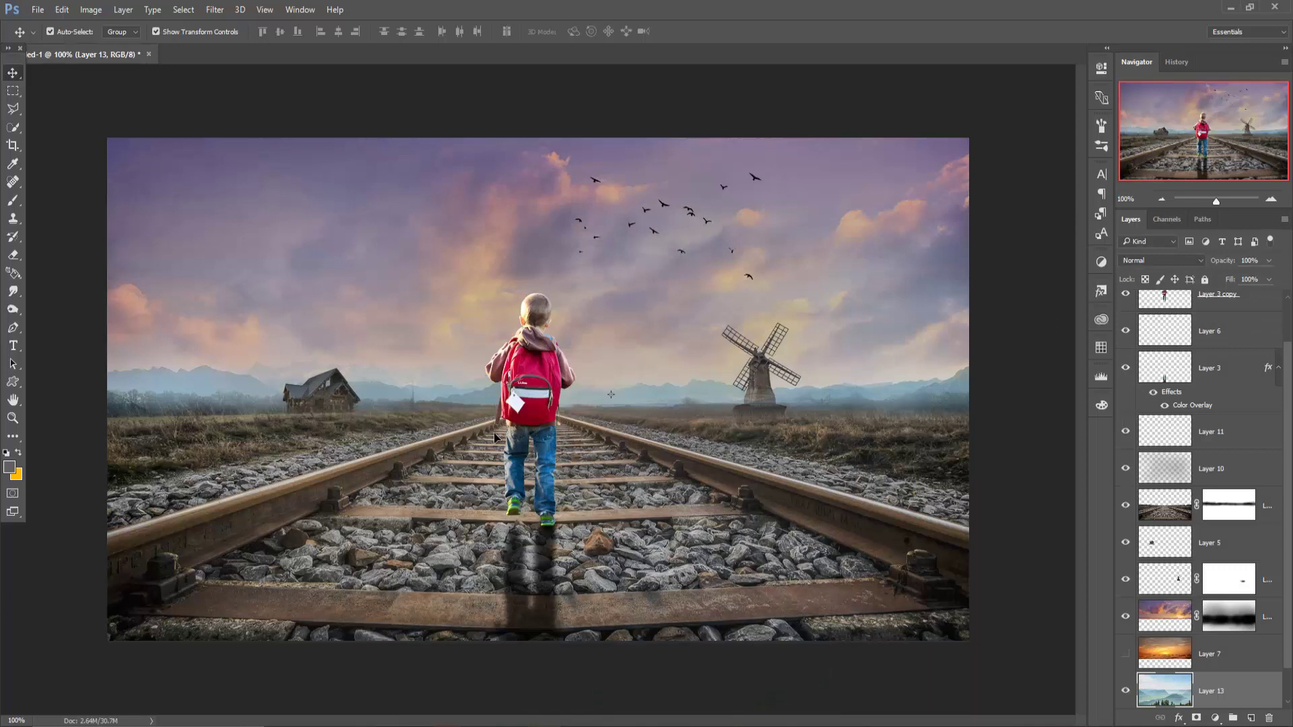
# Scale Layer 13 to 73.44%, nudge its blue peaks onto the horizon, and return to 100% view
pyautogui.hotkey('ctrl', '-')
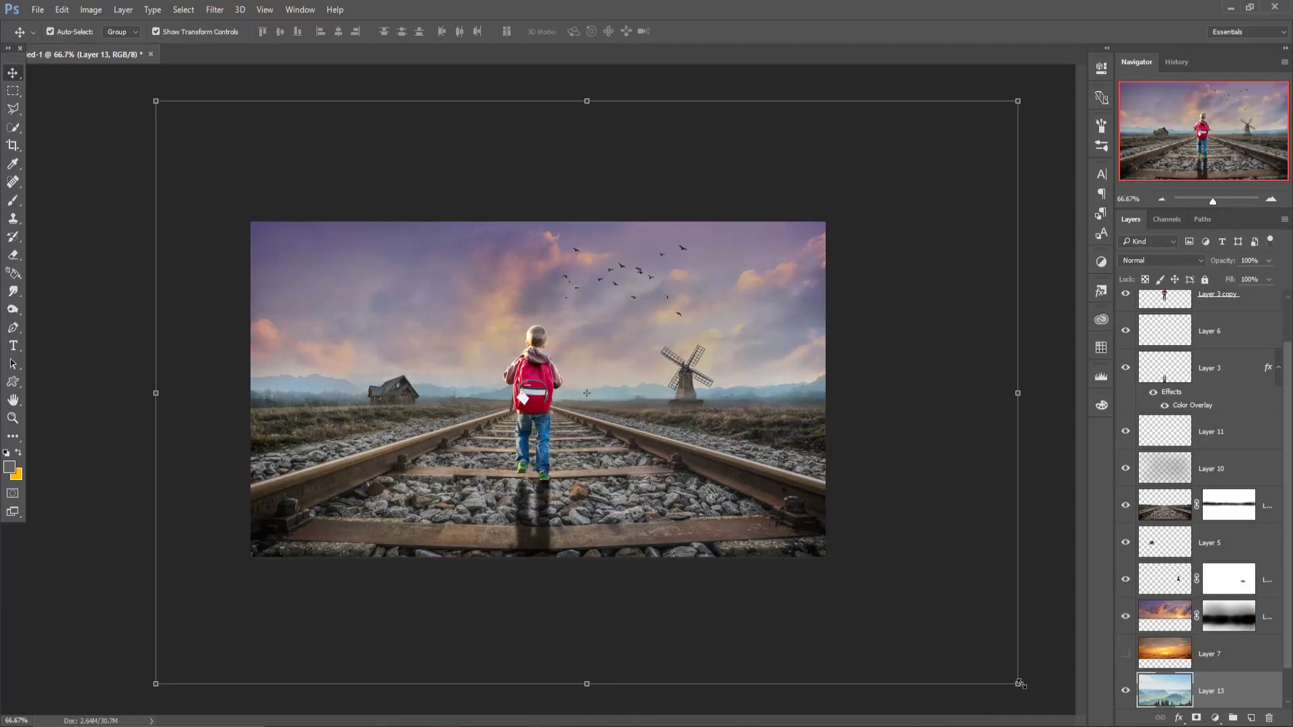
pyautogui.moveTo(1020, 684); pyautogui.dragTo(897, 621)
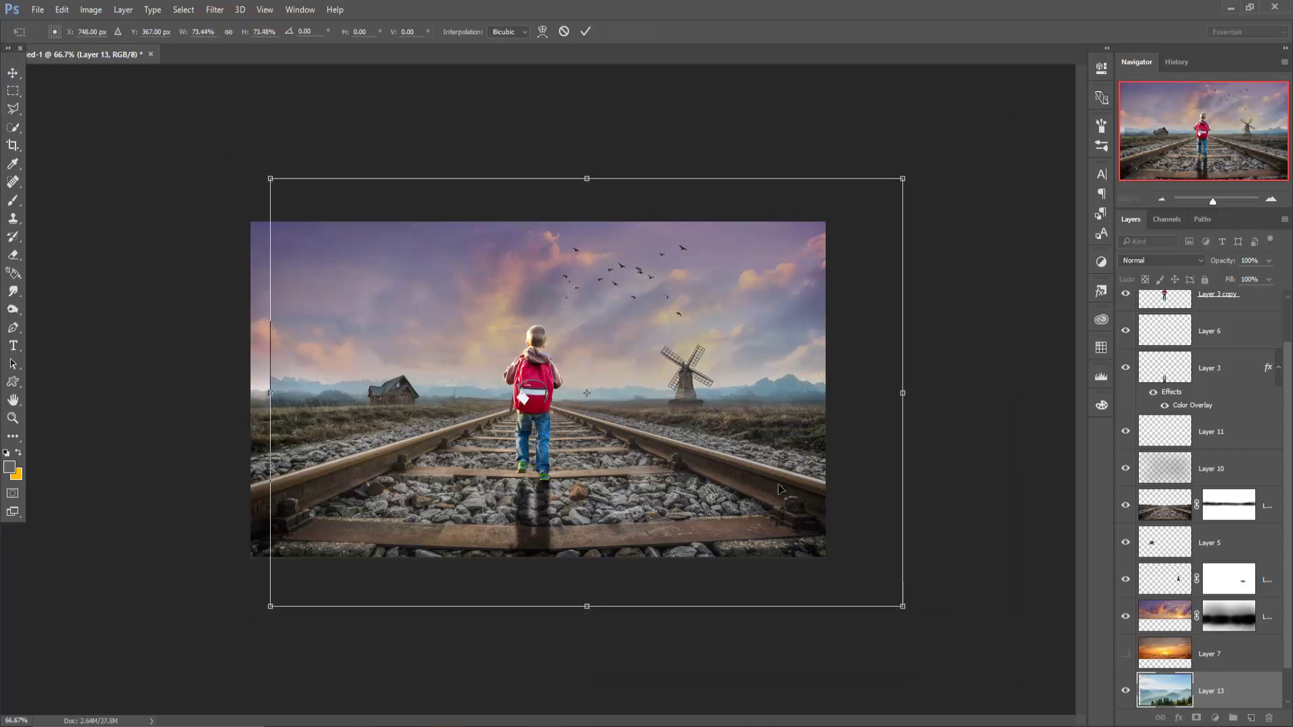
pyautogui.press('Left')
pyautogui.press('Left')
pyautogui.press('Left')
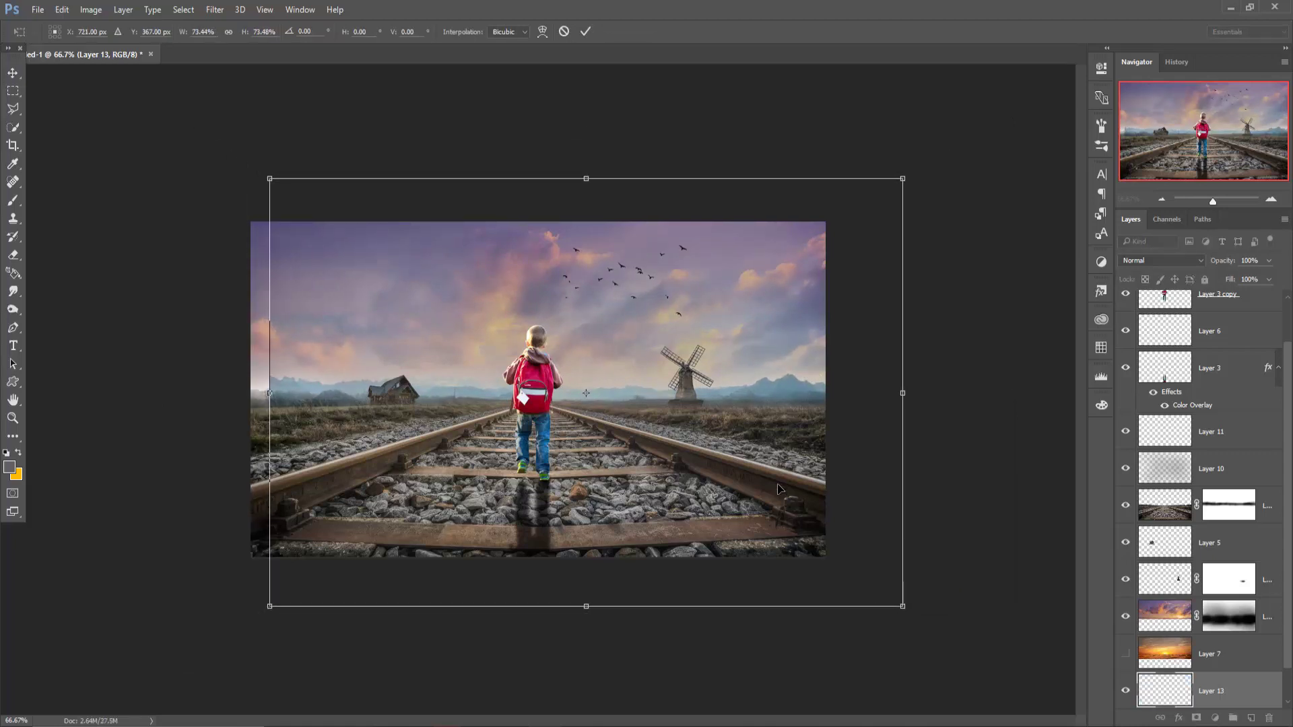
pyautogui.hotkey('shift', 'Left')
pyautogui.press('Left')
pyautogui.press('Left')
pyautogui.press('Left')
pyautogui.press('Left')
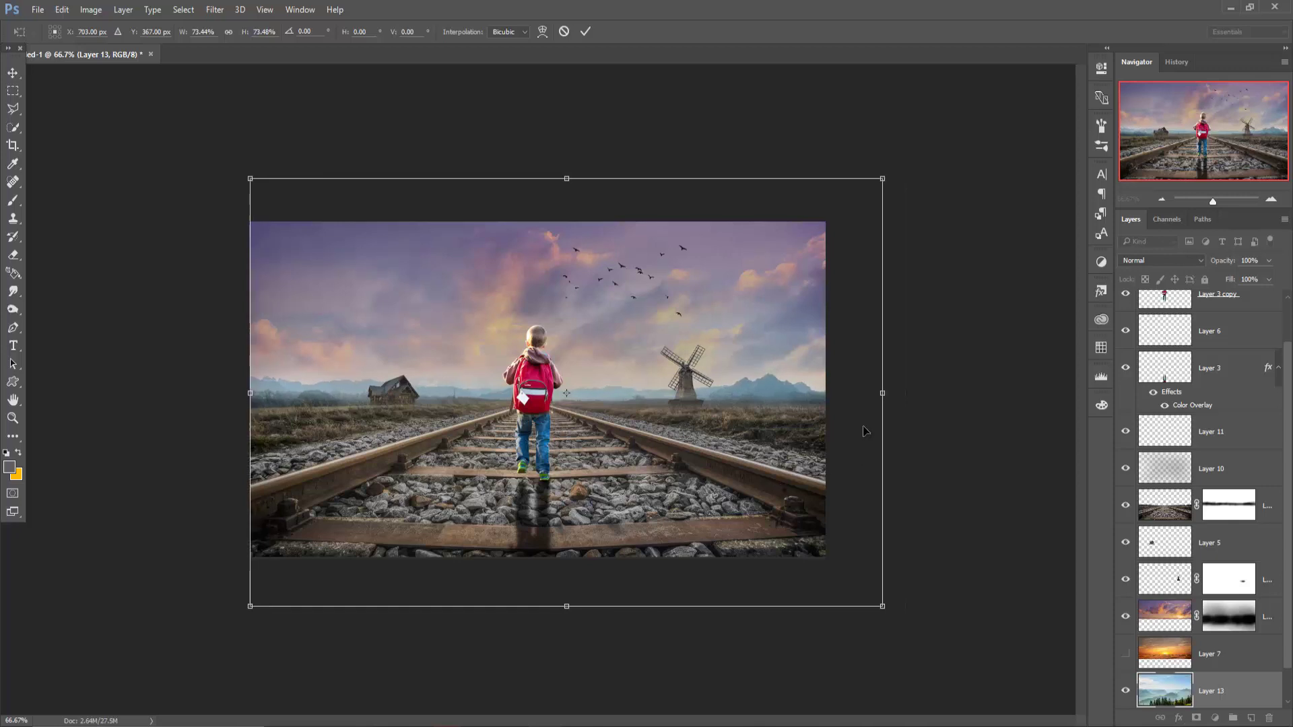
pyautogui.press('Up')
pyautogui.press('Up')
pyautogui.press('Up')
pyautogui.press('Left')
pyautogui.press('Left')
pyautogui.press('Left')
pyautogui.press('Left')
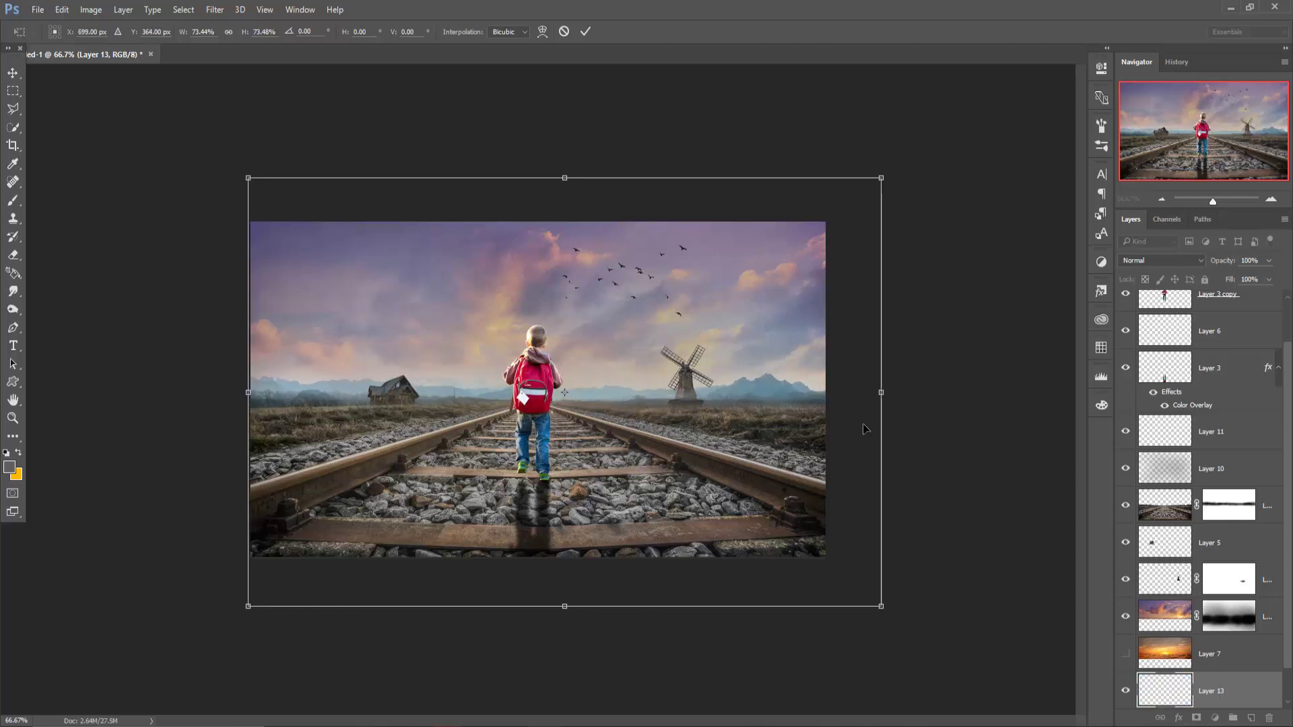
pyautogui.press('Up')
pyautogui.press('Up')
pyautogui.press('Up')
pyautogui.press('Up')
pyautogui.press('Up')
pyautogui.press('Up')
pyautogui.press('Up')
pyautogui.press('Left')
pyautogui.press('Left')
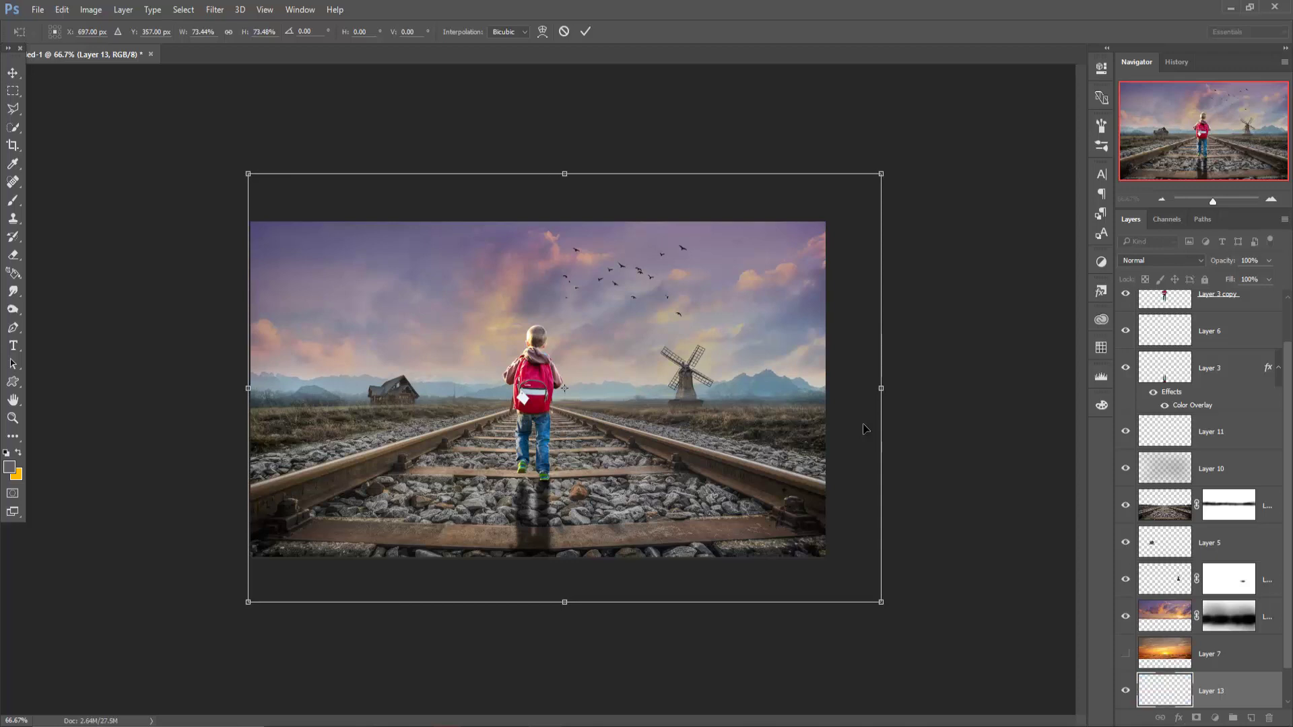
pyautogui.press('Left')
pyautogui.press('Left')
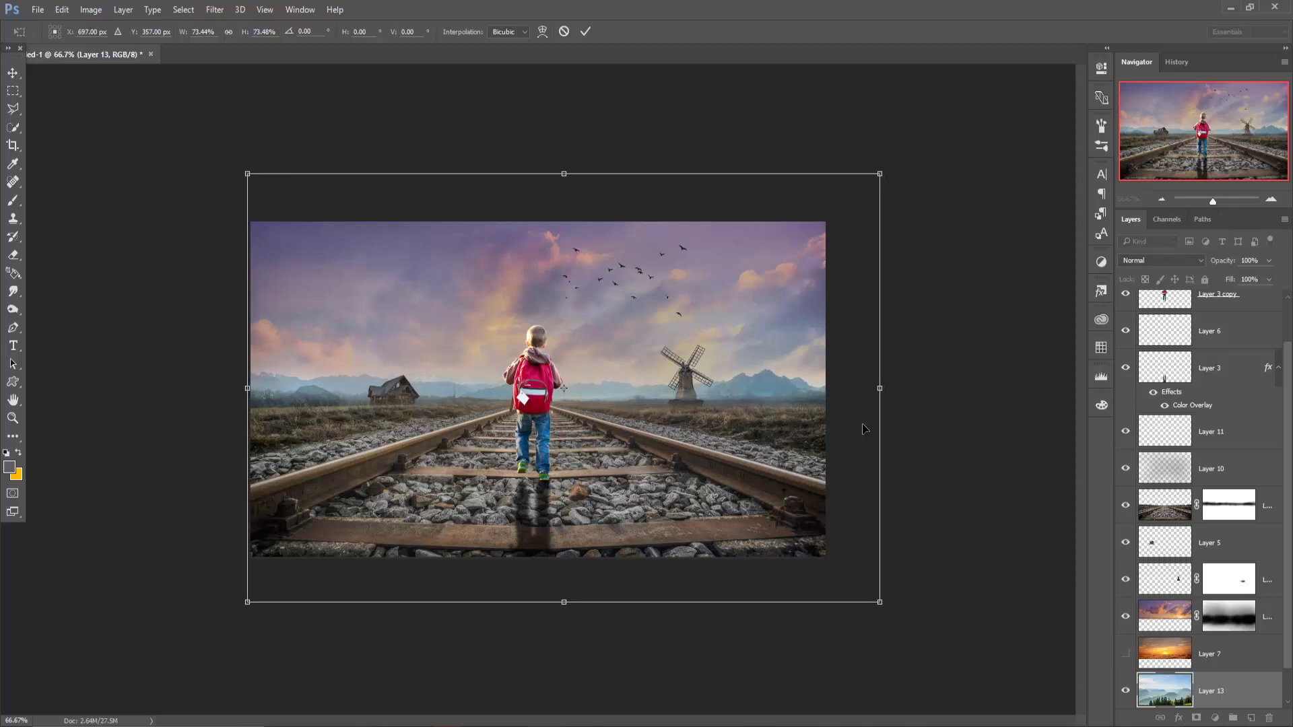
pyautogui.press('Up')
pyautogui.press('Up')
pyautogui.click(586, 31)
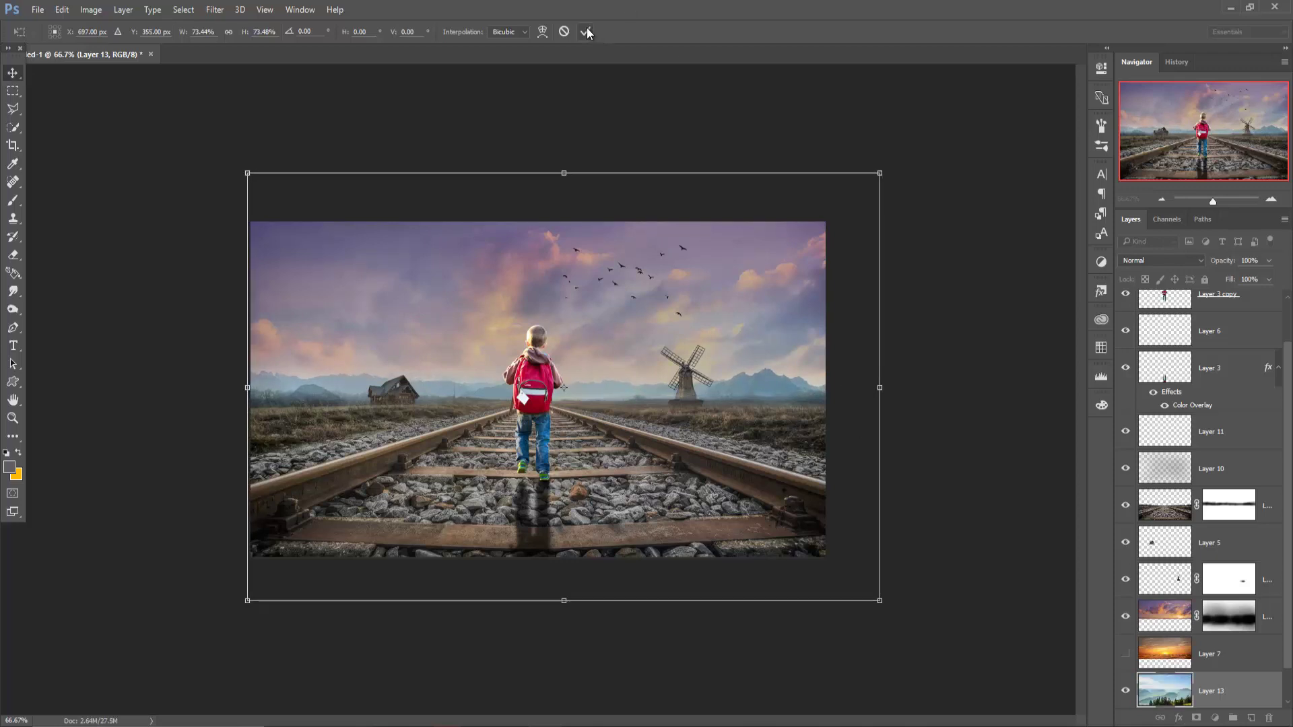
pyautogui.hotkey('ctrl', '+')
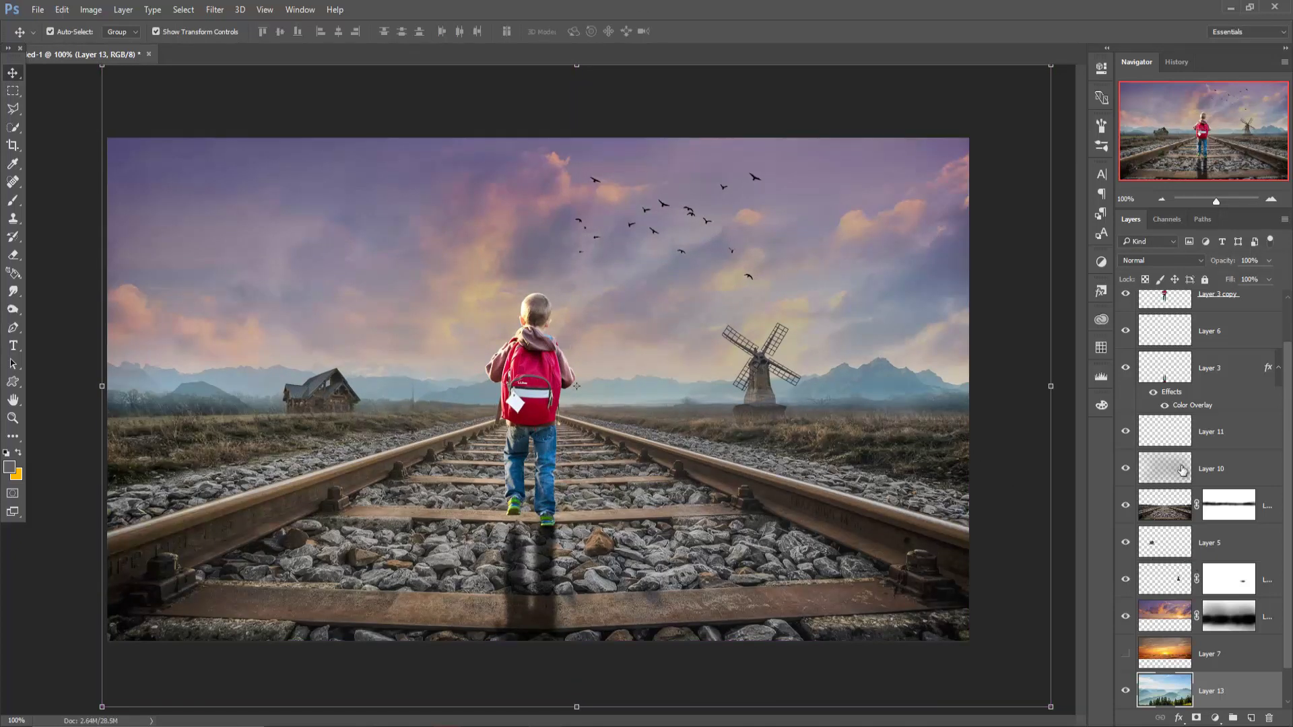
# Apply a Camera Raw Filter to the boy's Layer 3 copy with Vibrance -11 and Saturation -16
pyautogui.scroll(3, 1191, 472)
pyautogui.click(1213, 347)
pyautogui.click(215, 9)
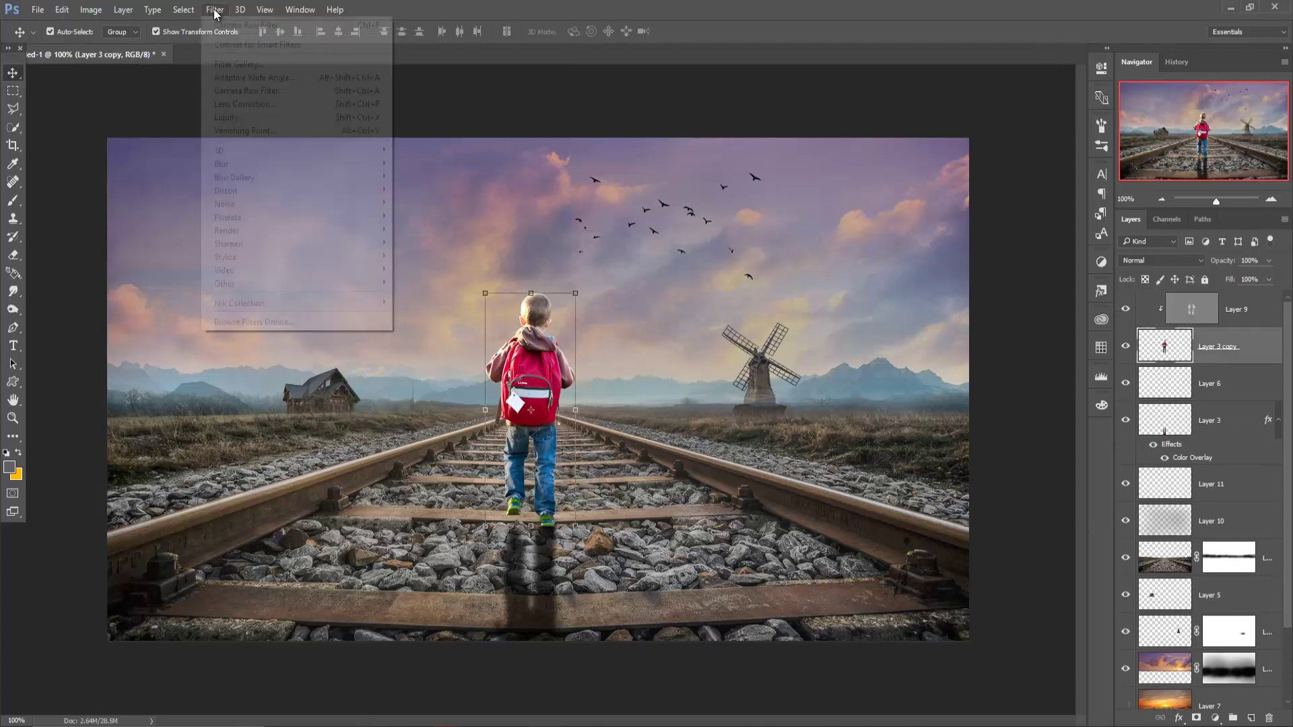
pyautogui.click(225, 90)
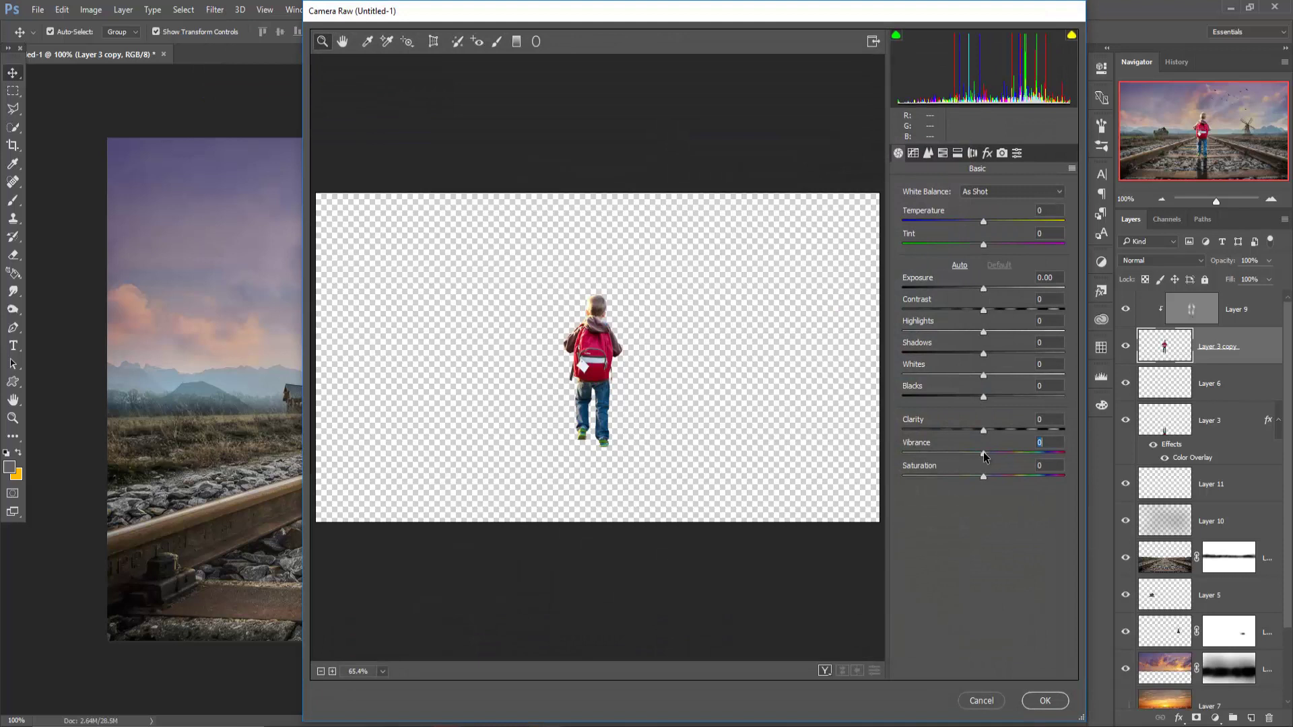
pyautogui.moveTo(983, 454); pyautogui.dragTo(971, 480)
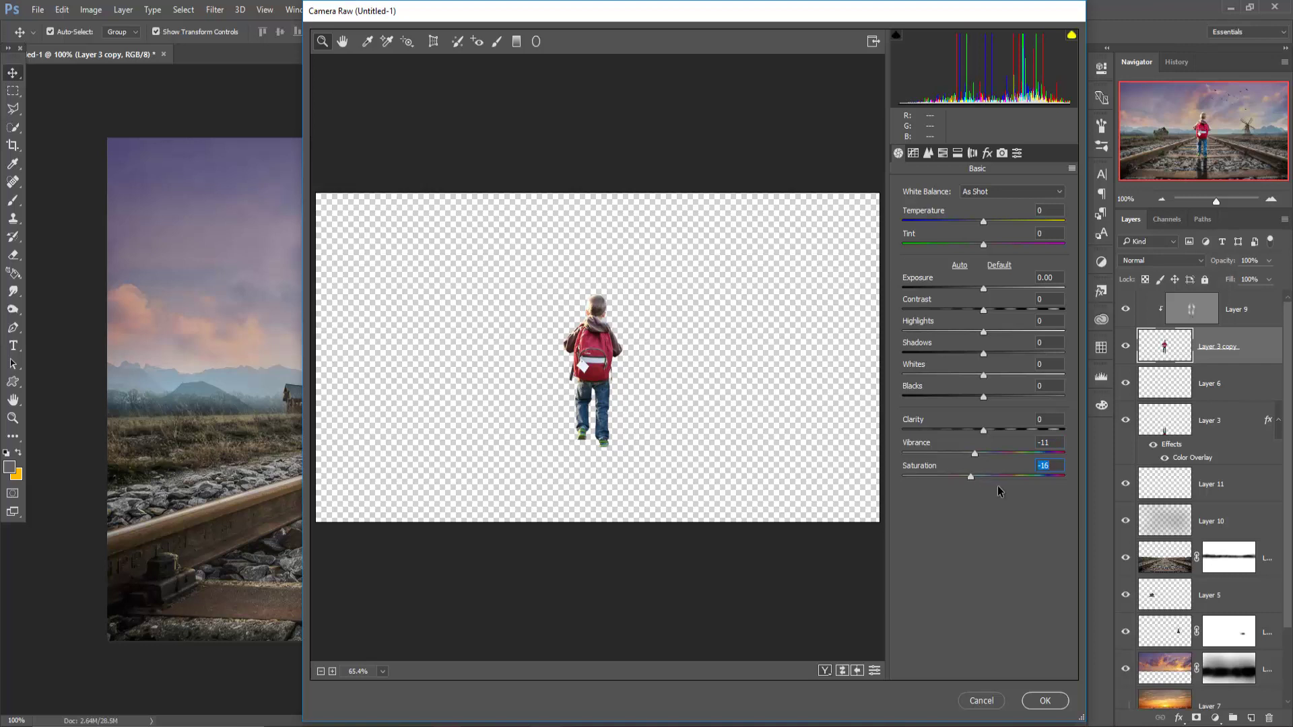
pyautogui.click(1045, 701)
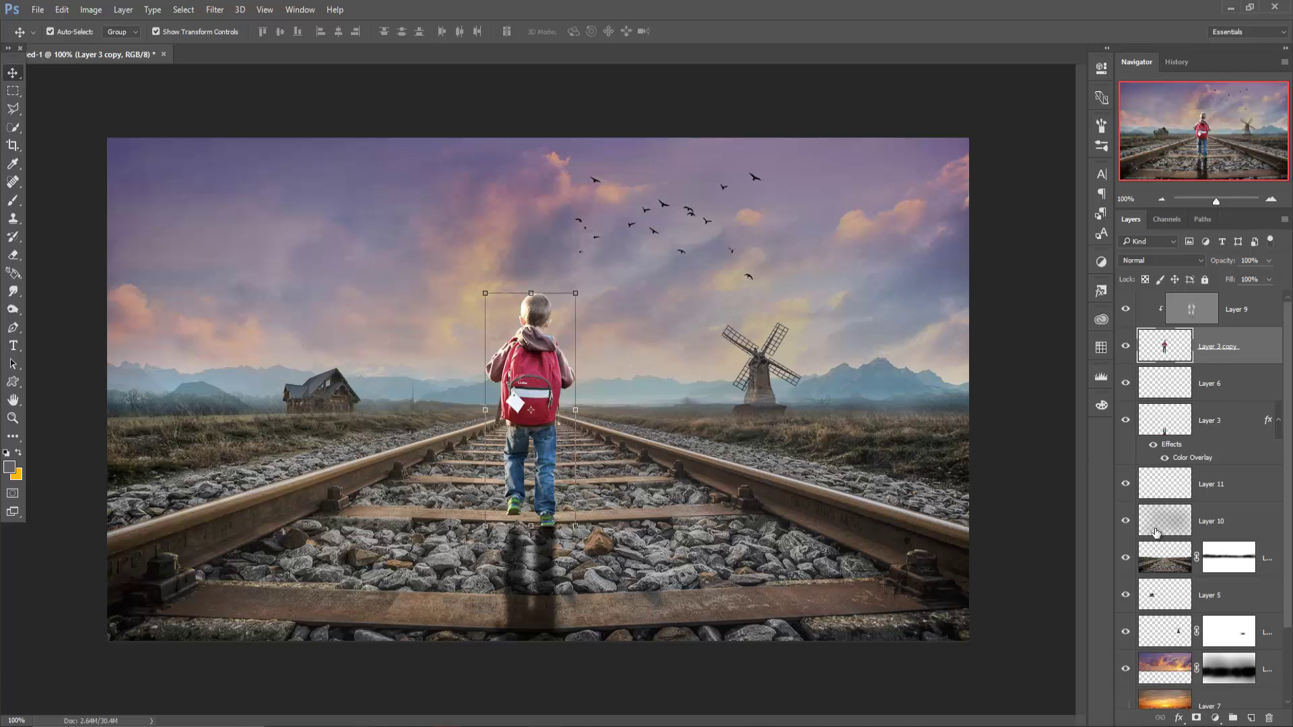
pyautogui.click(1242, 306)
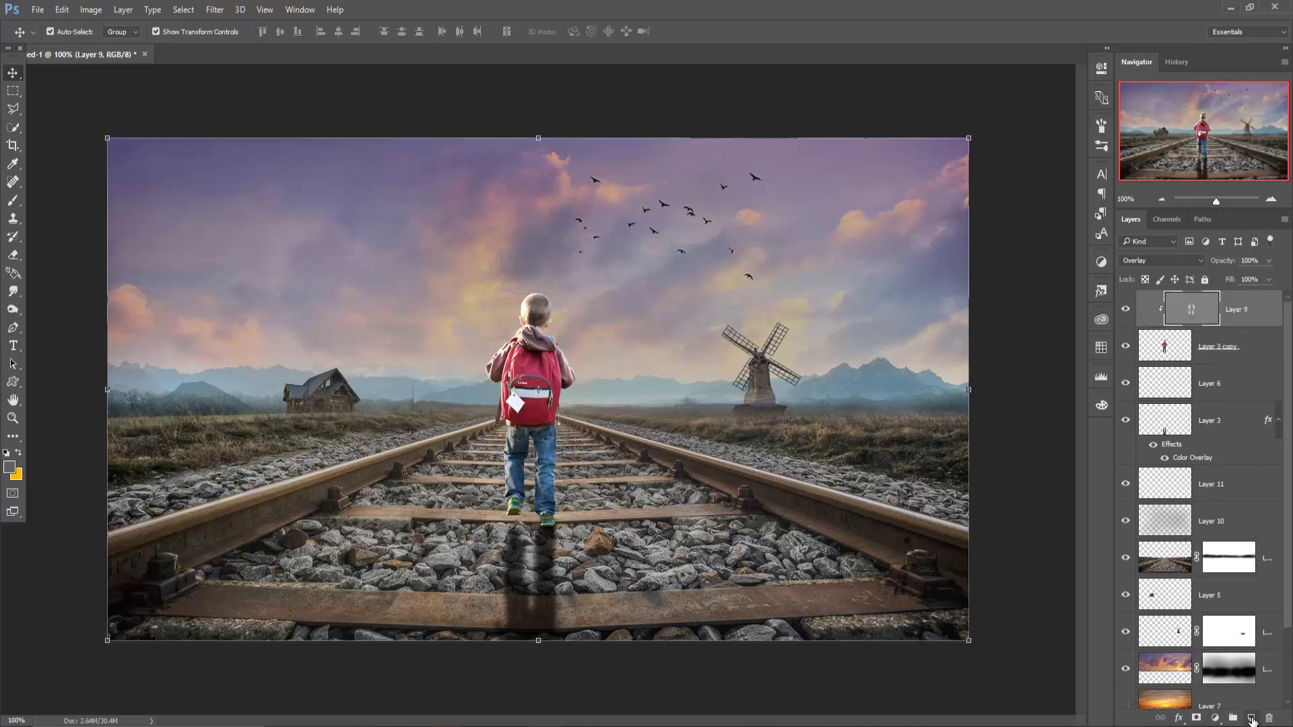
# On a new top layer, dab a 900 px soft white brush over the sky
pyautogui.click(1251, 718)
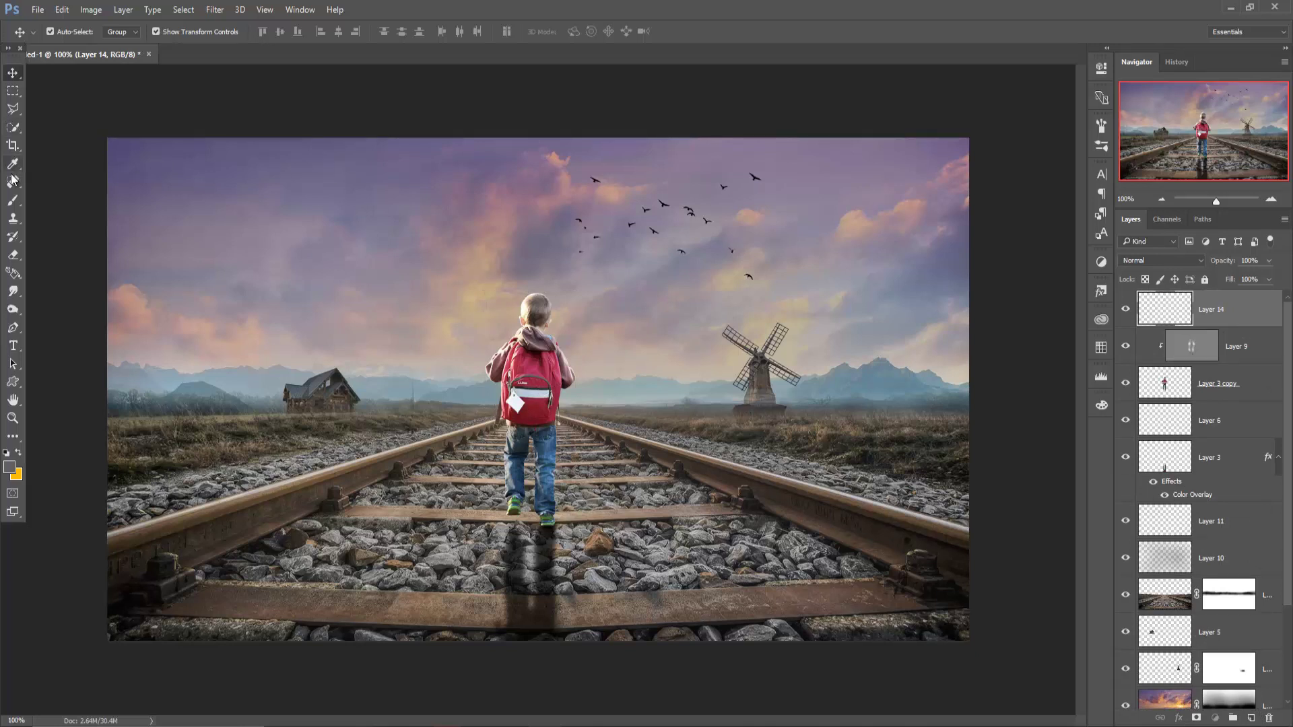
pyautogui.click(13, 201)
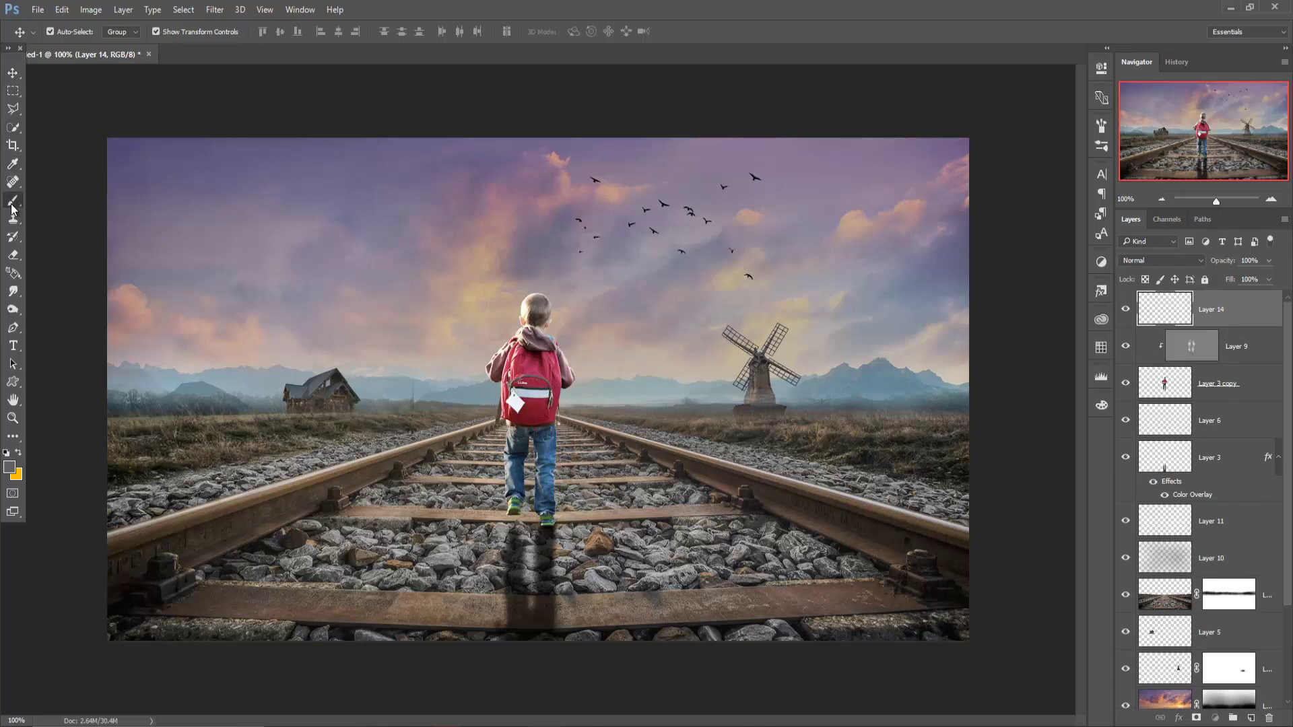
pyautogui.click(10, 467)
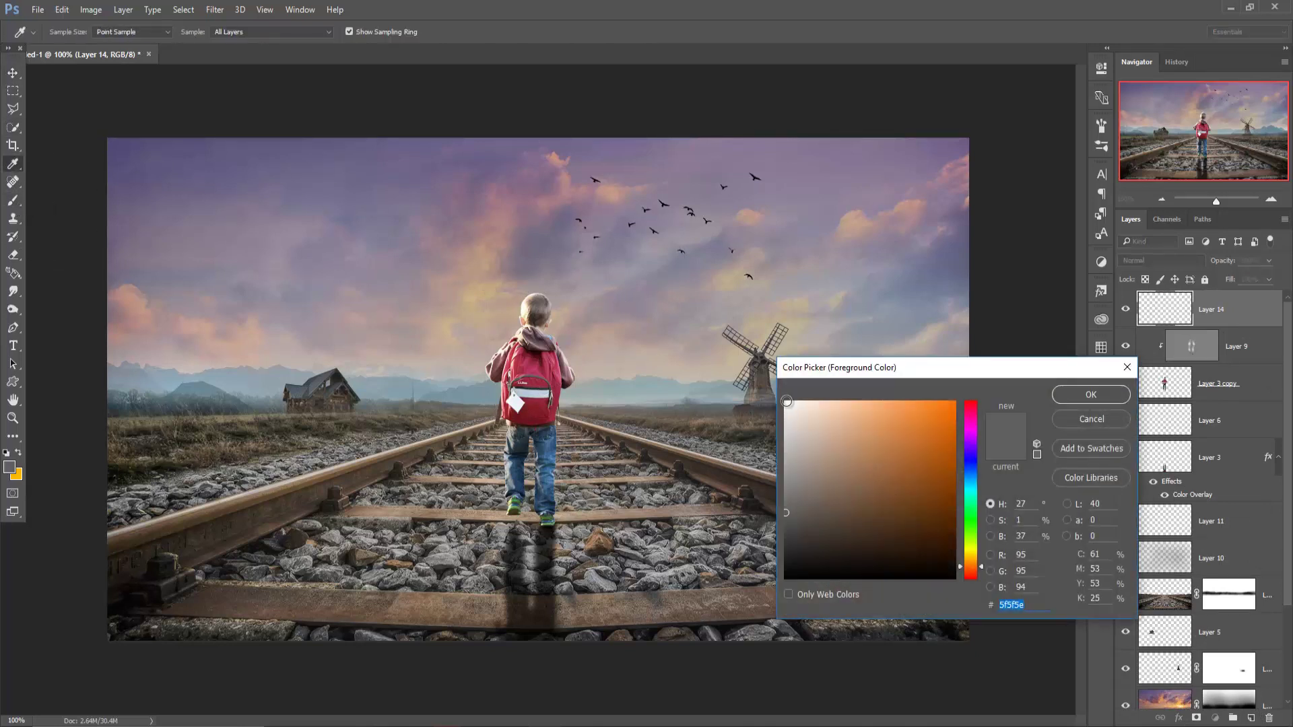
pyautogui.click(787, 401)
pyautogui.click(1084, 398)
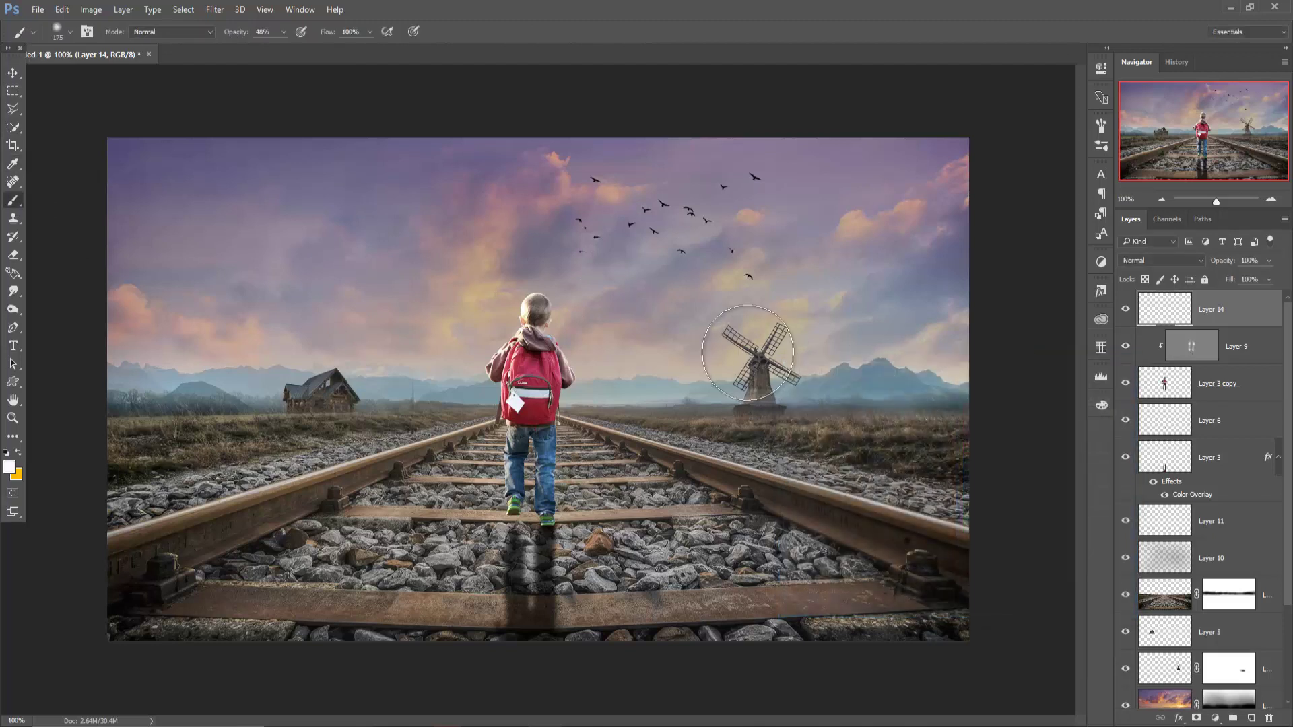
pyautogui.press(']')
pyautogui.press(']')
pyautogui.press(']')
pyautogui.press(']')
pyautogui.press(']')
pyautogui.press(']')
pyautogui.press(']')
pyautogui.press(']')
pyautogui.press(']')
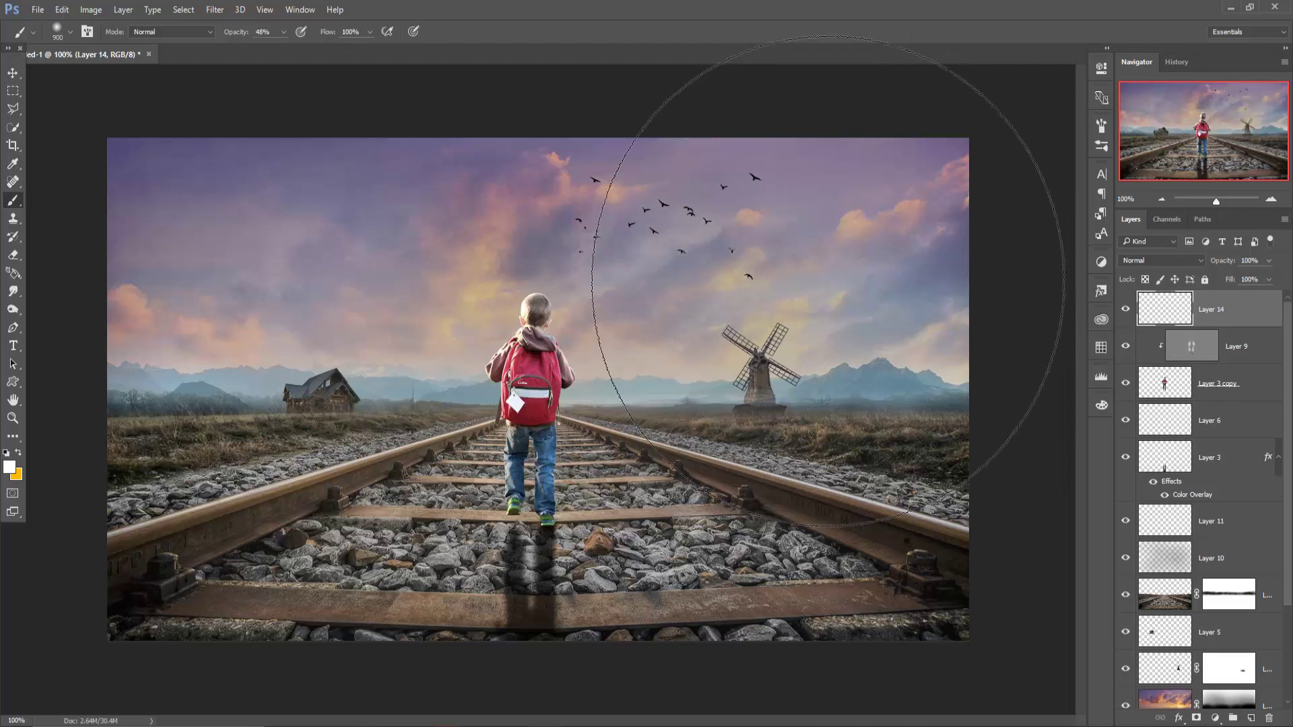
pyautogui.click(832, 283)
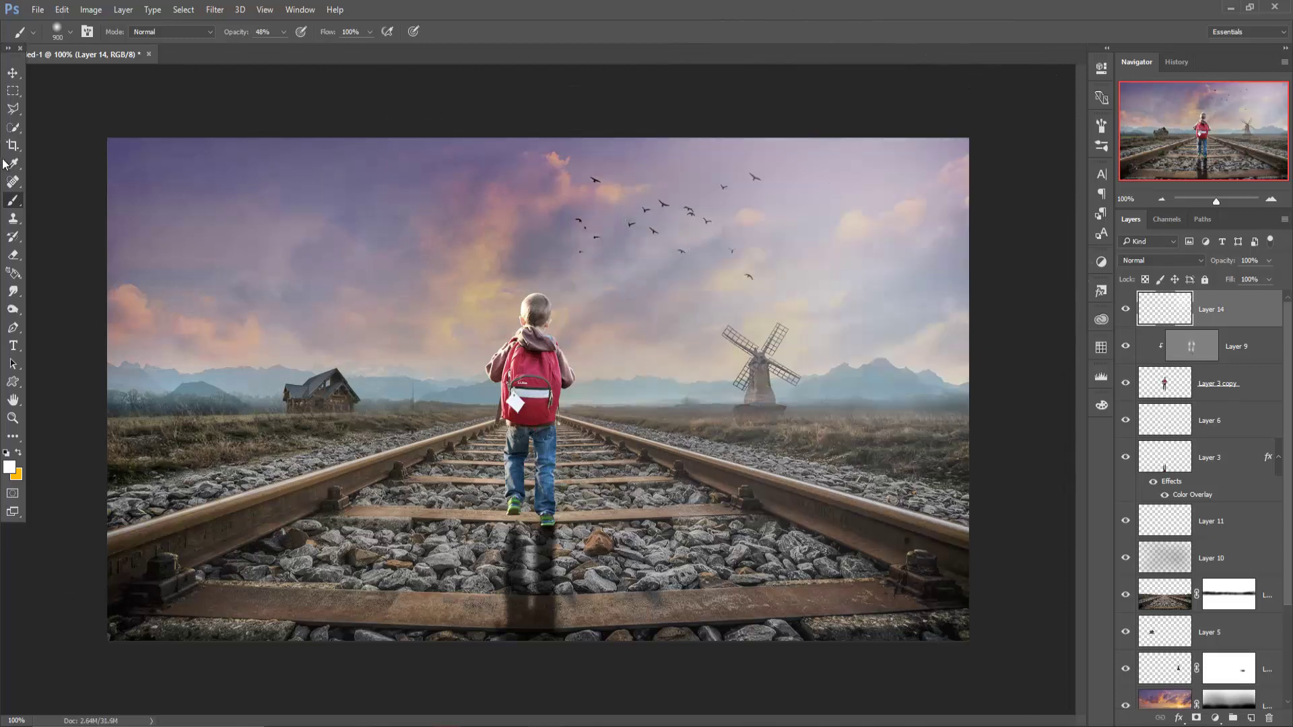
pyautogui.click(12, 72)
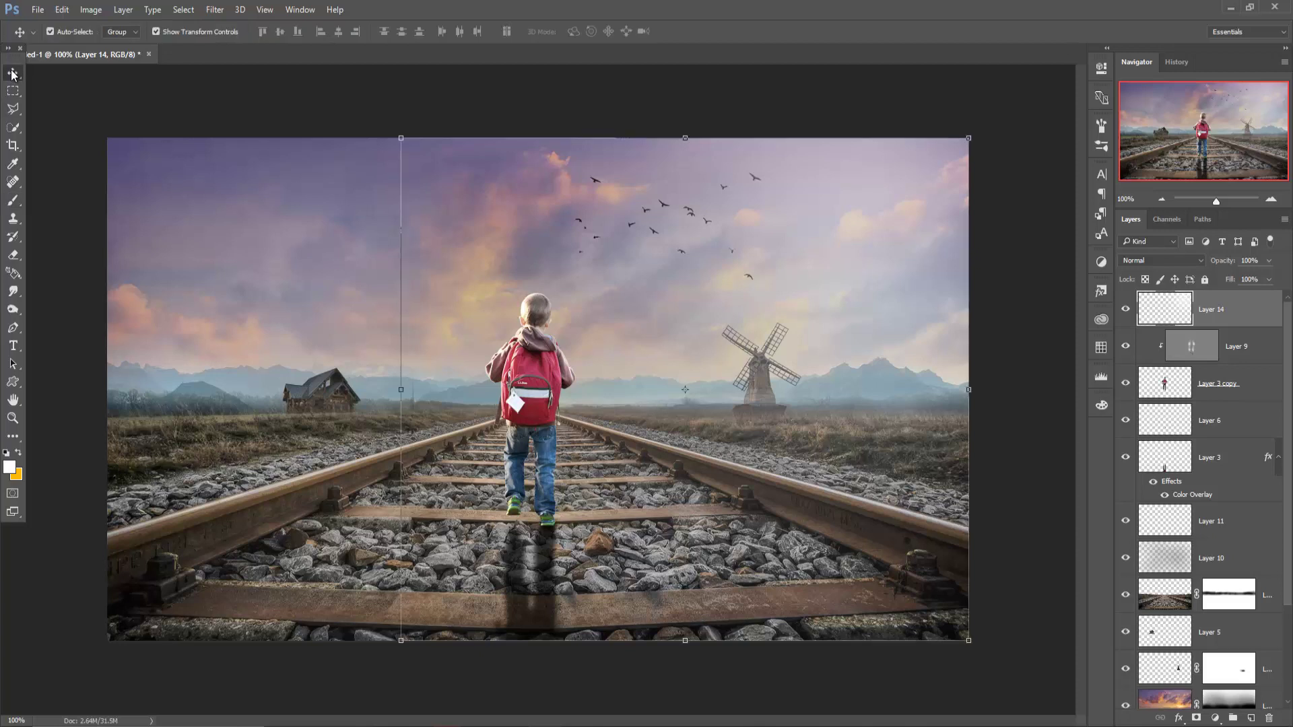
# Skew the Layer 3 shadow toward the lower left, stretching it to about 107.71% height
pyautogui.click(1201, 470)
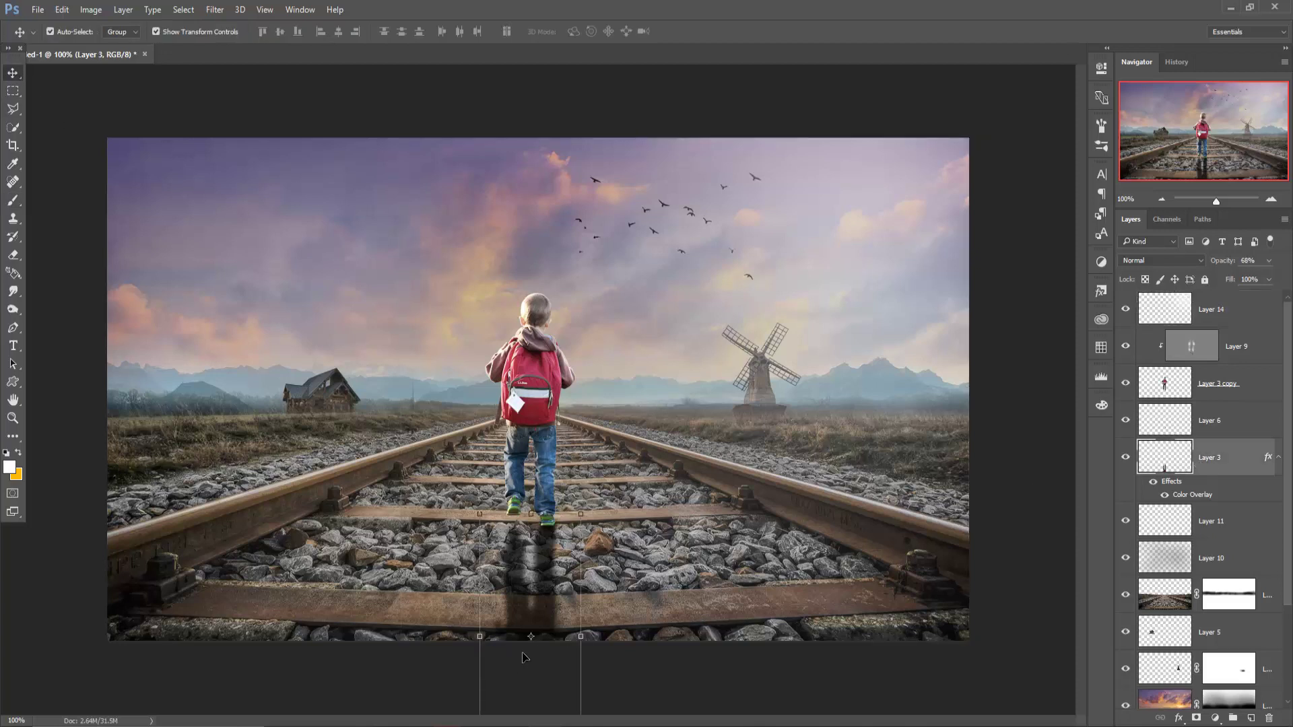
pyautogui.hotkey('ctrl', '-')
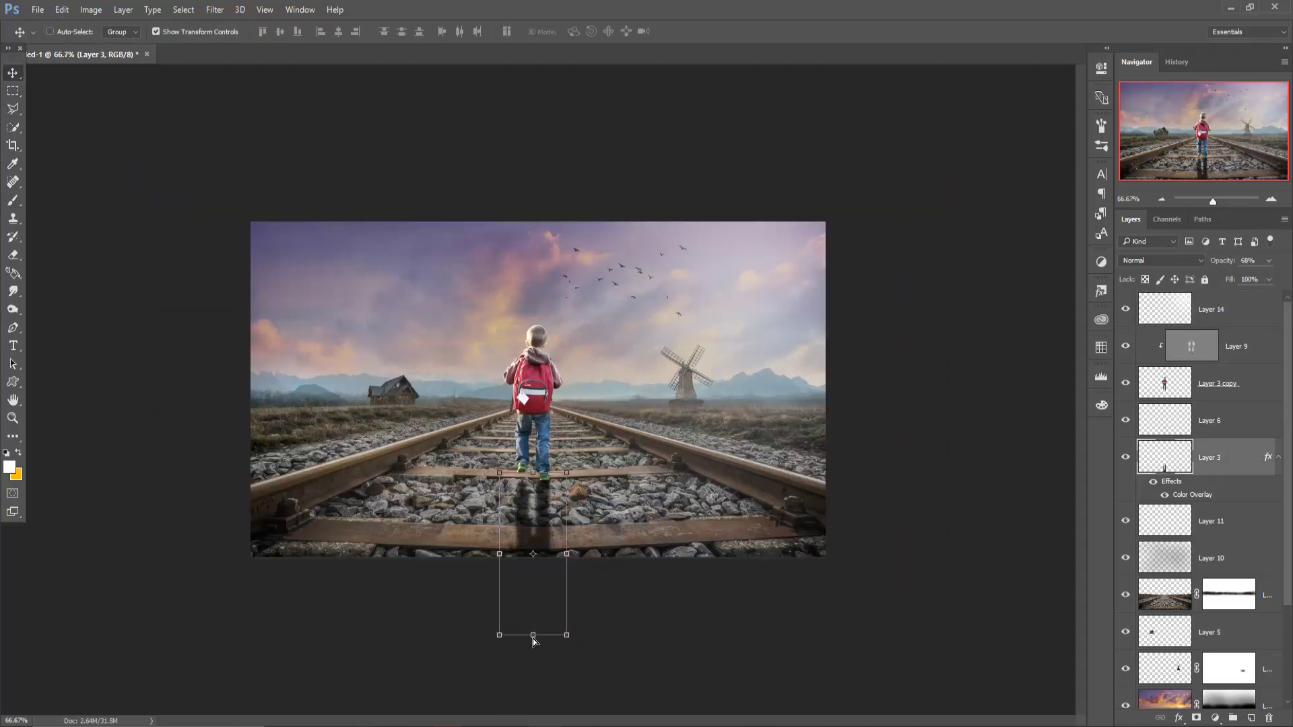
pyautogui.moveTo(534, 639); pyautogui.dragTo(452, 650)
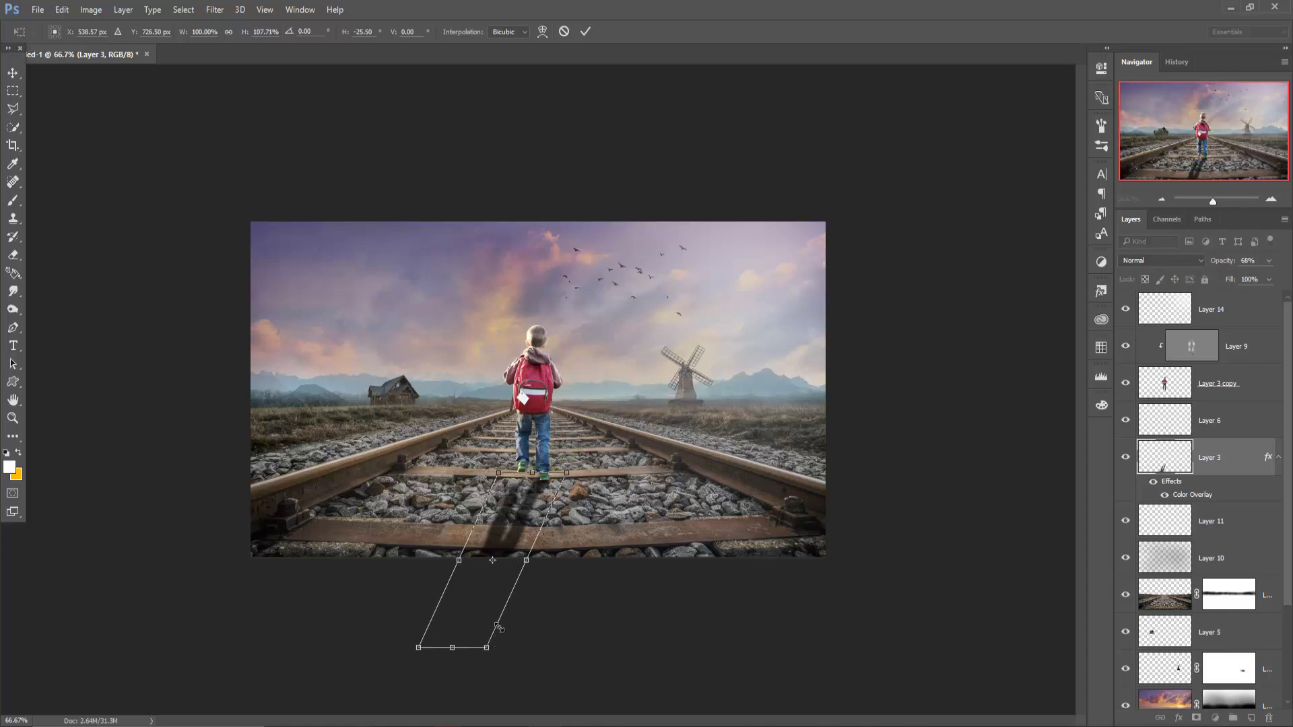
pyautogui.hotkey('ctrl', '+')
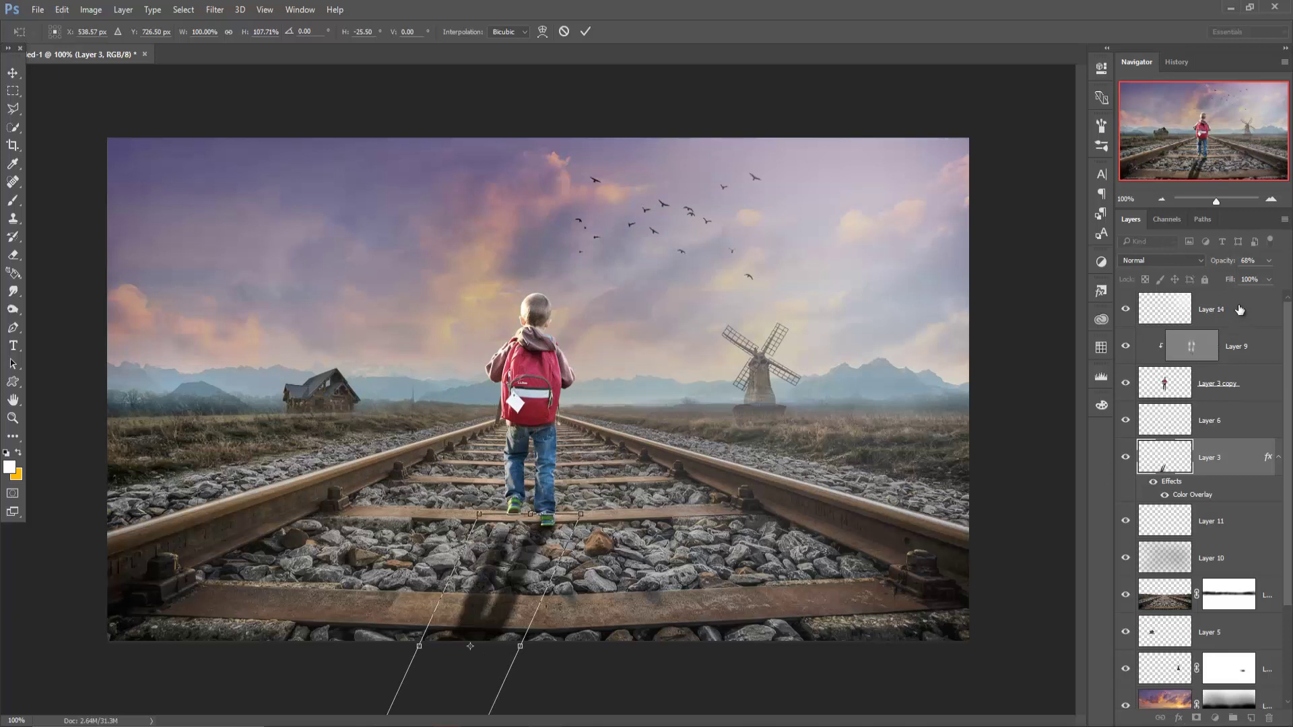
pyautogui.click(585, 32)
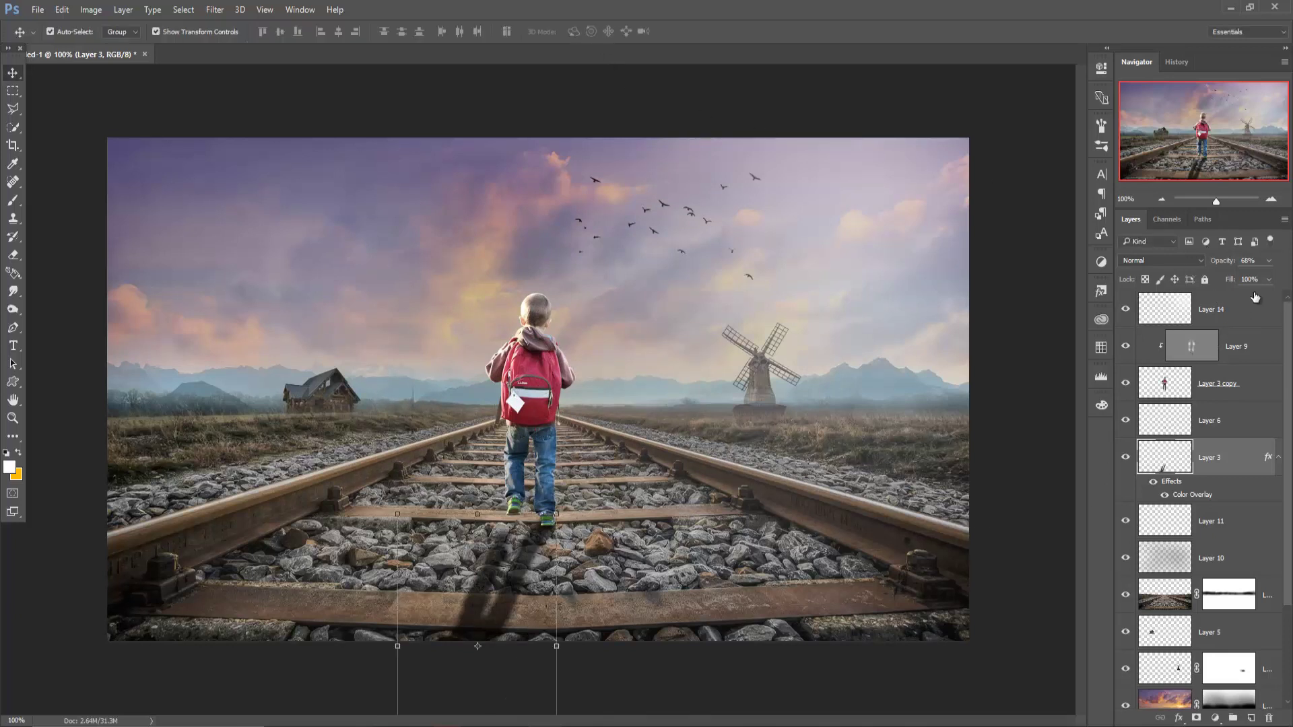
pyautogui.click(1227, 315)
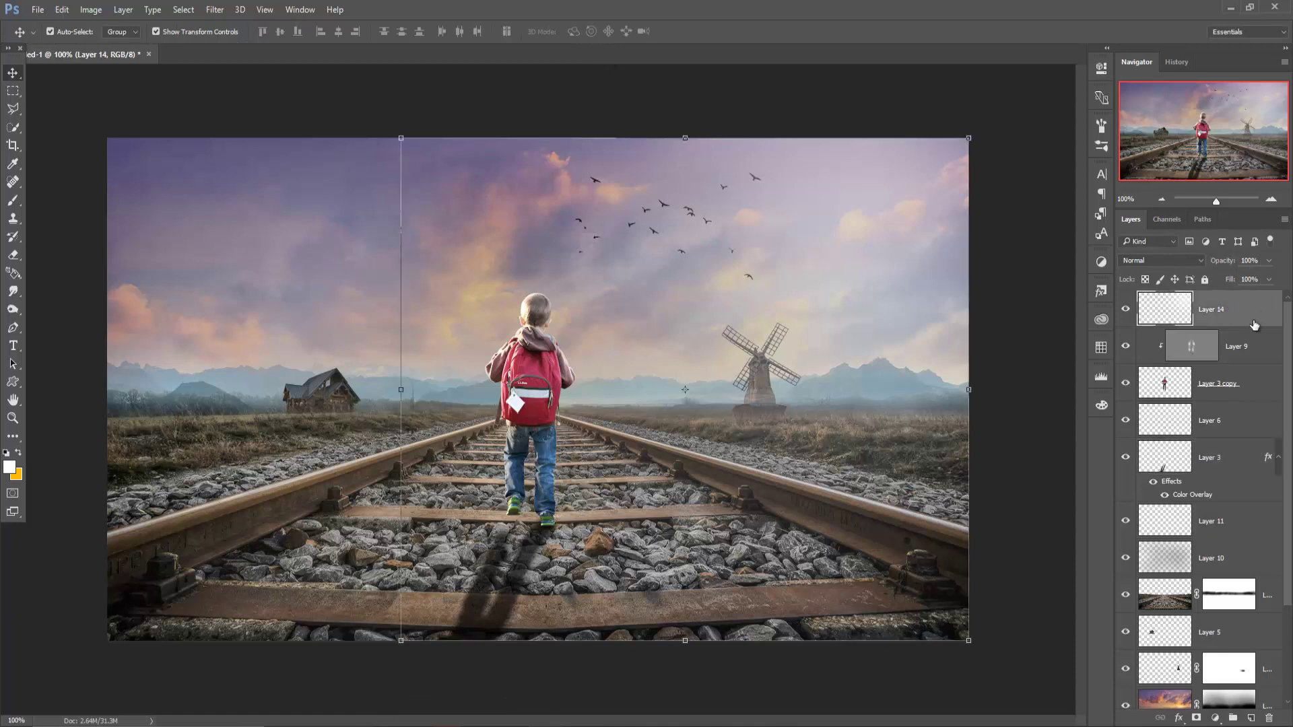
# Paint stronger white haze over the right-hand sky around the windmill on Layer 14
pyautogui.click(12, 201)
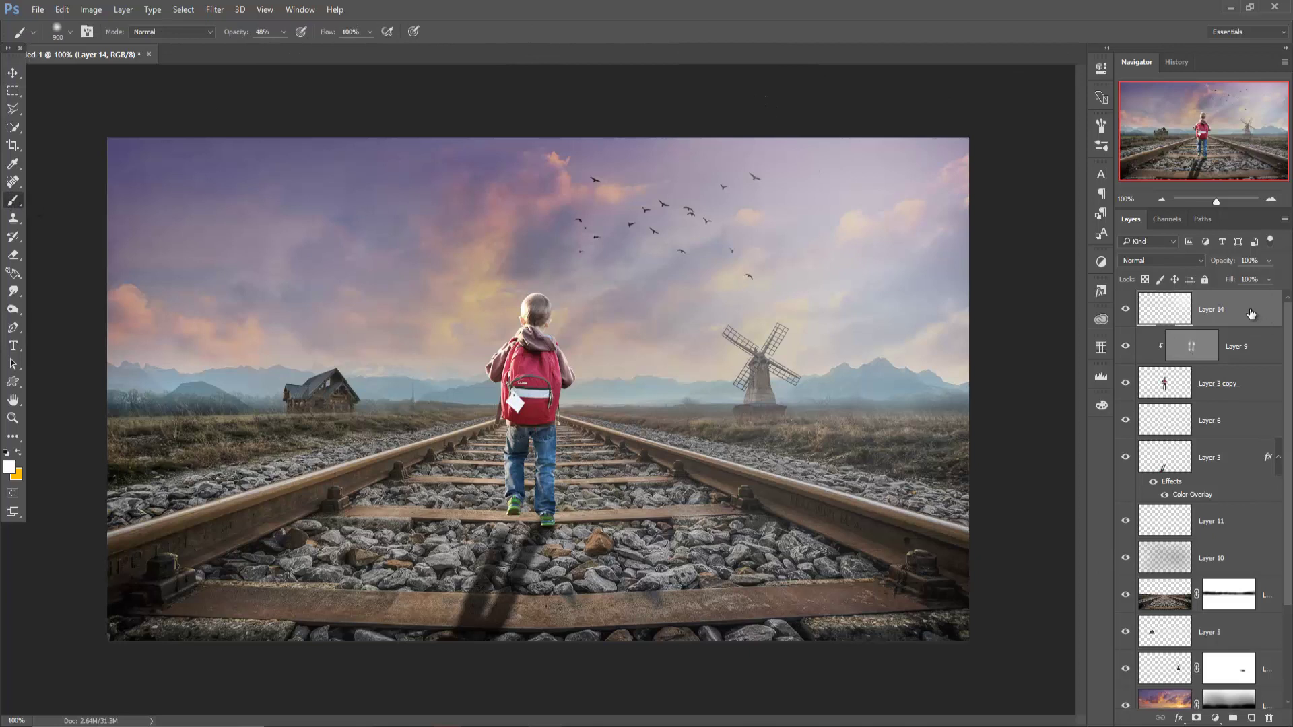
pyautogui.hotkey('ctrl', 'z')
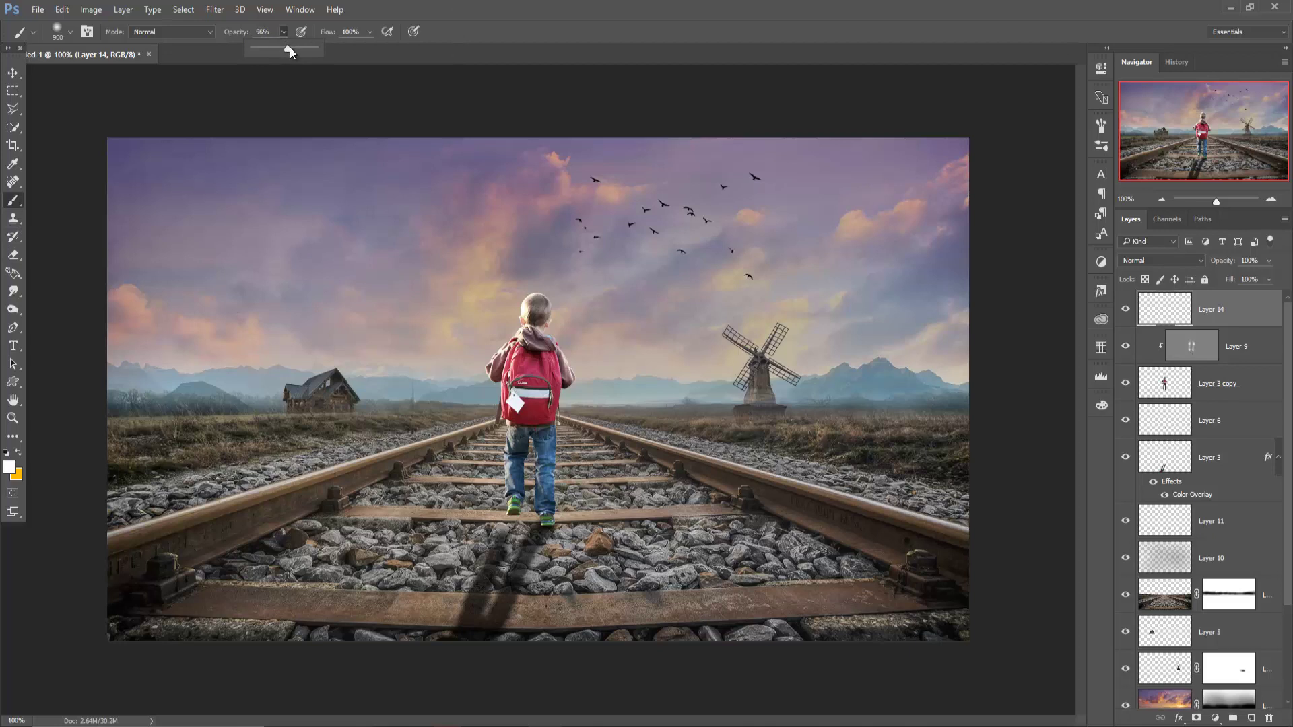
pyautogui.moveTo(837, 231); pyautogui.dragTo(753, 330)
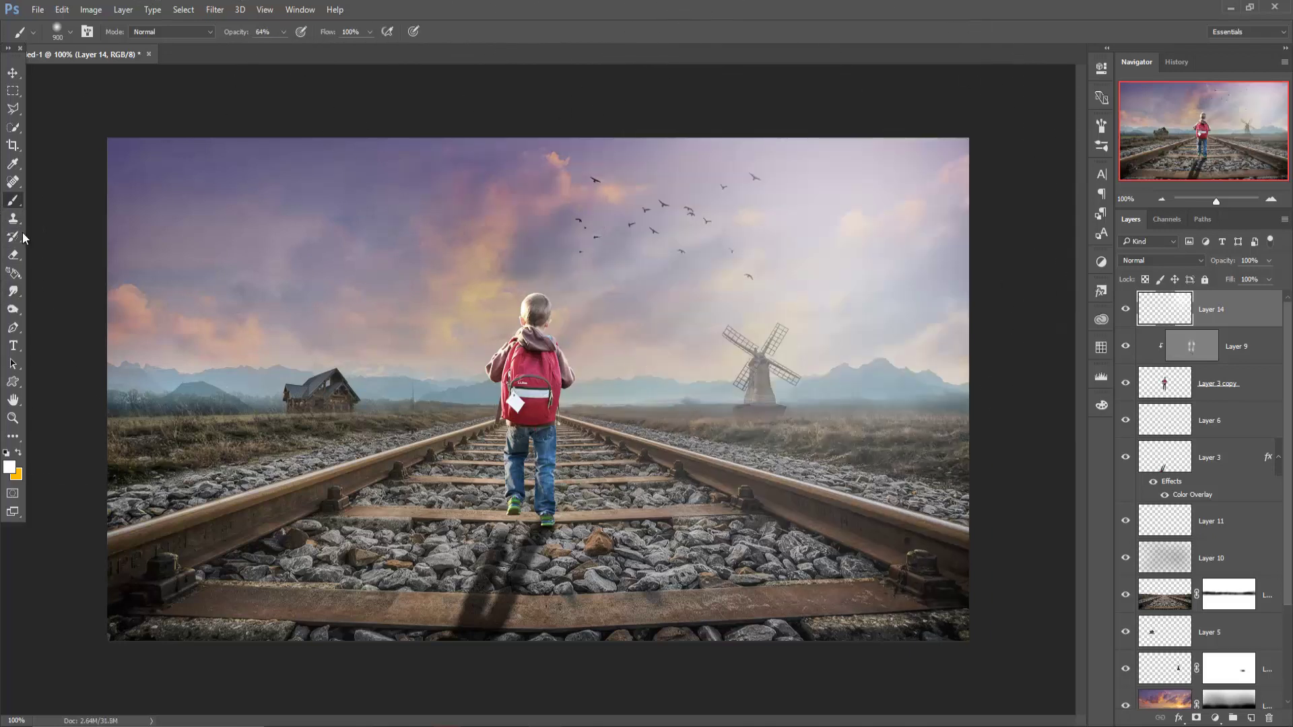
pyautogui.click(13, 74)
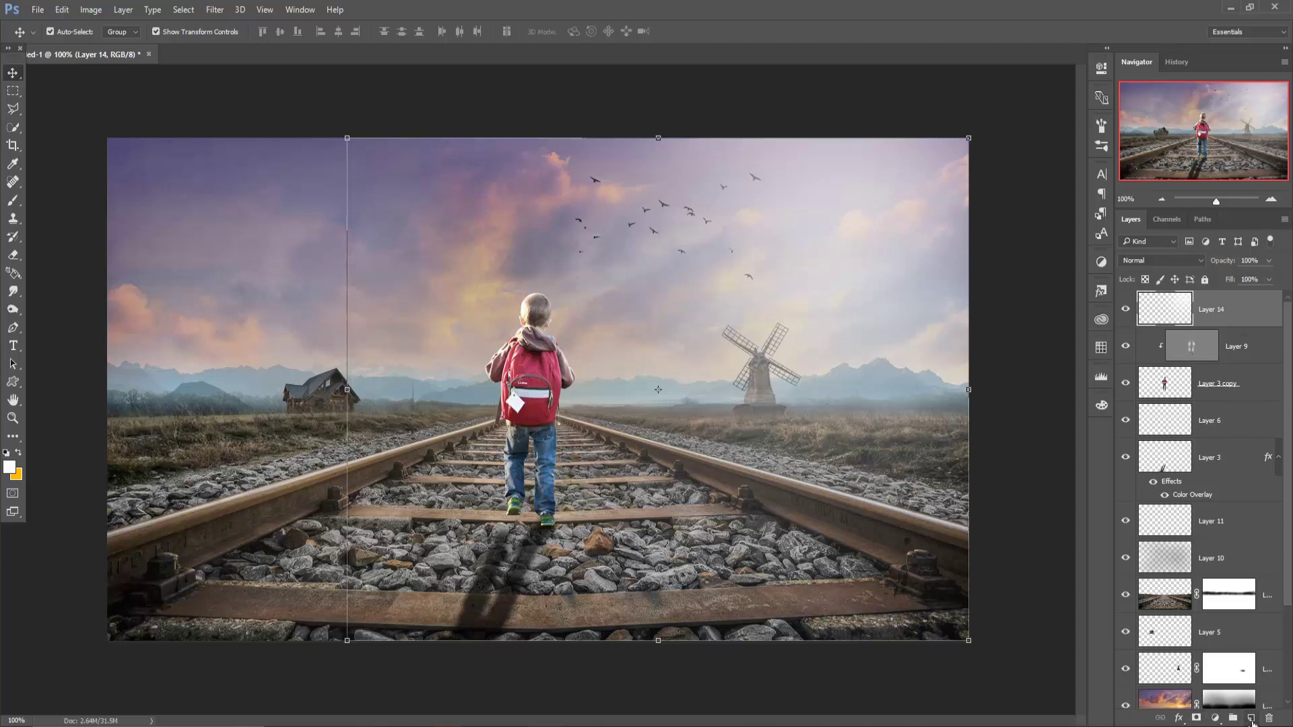
# Fill a new Layer 15 with 50% Gray
pyautogui.click(1251, 720)
pyautogui.click(65, 10)
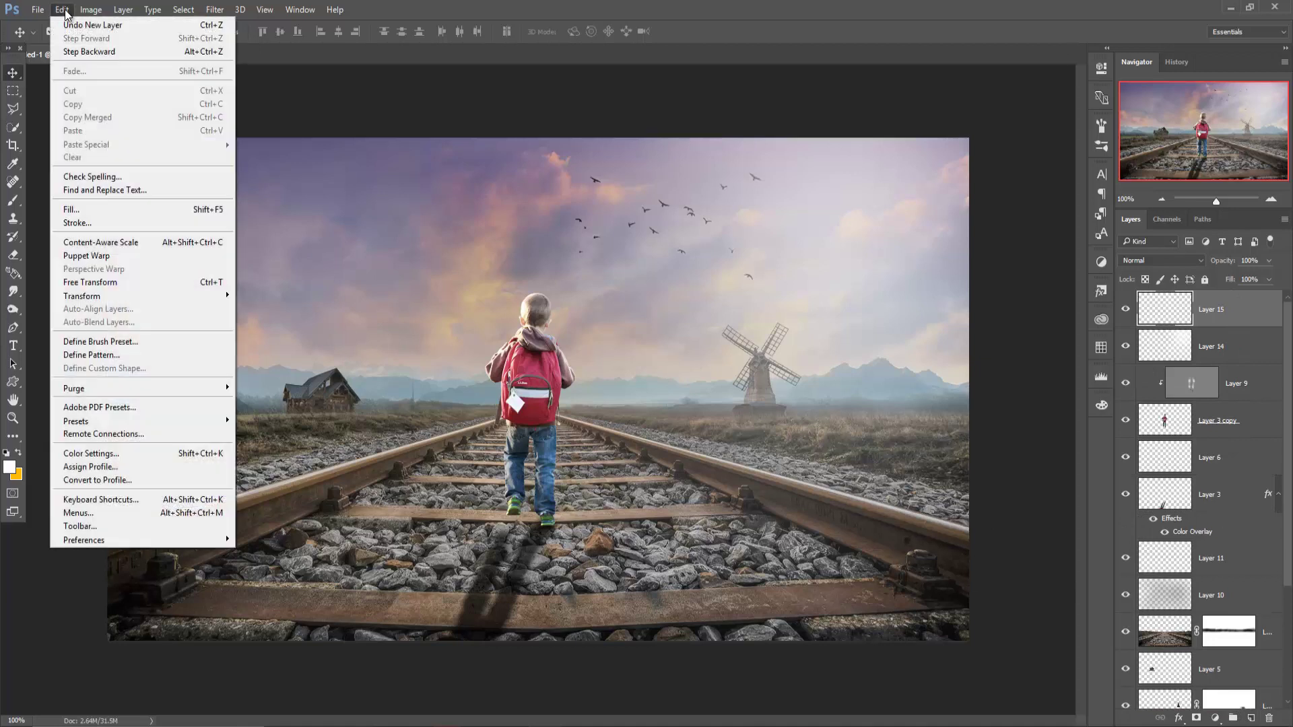
pyautogui.click(71, 210)
pyautogui.click(905, 189)
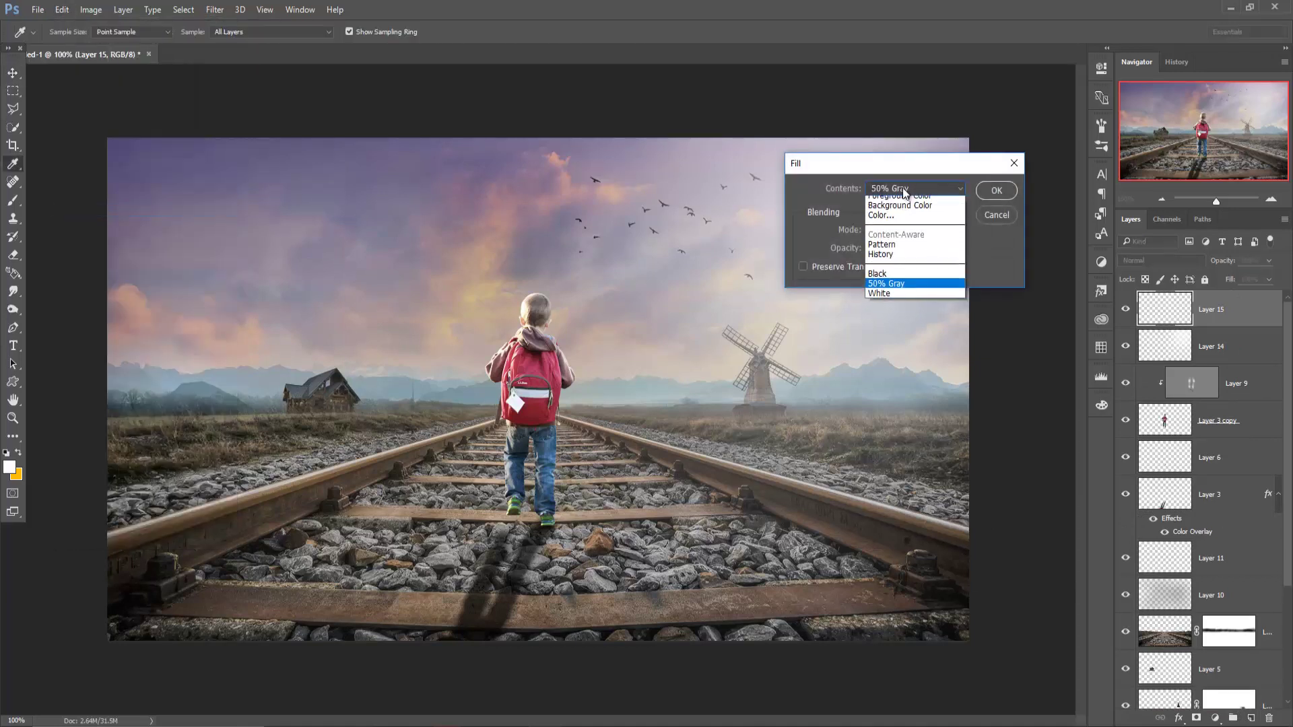
pyautogui.click(904, 285)
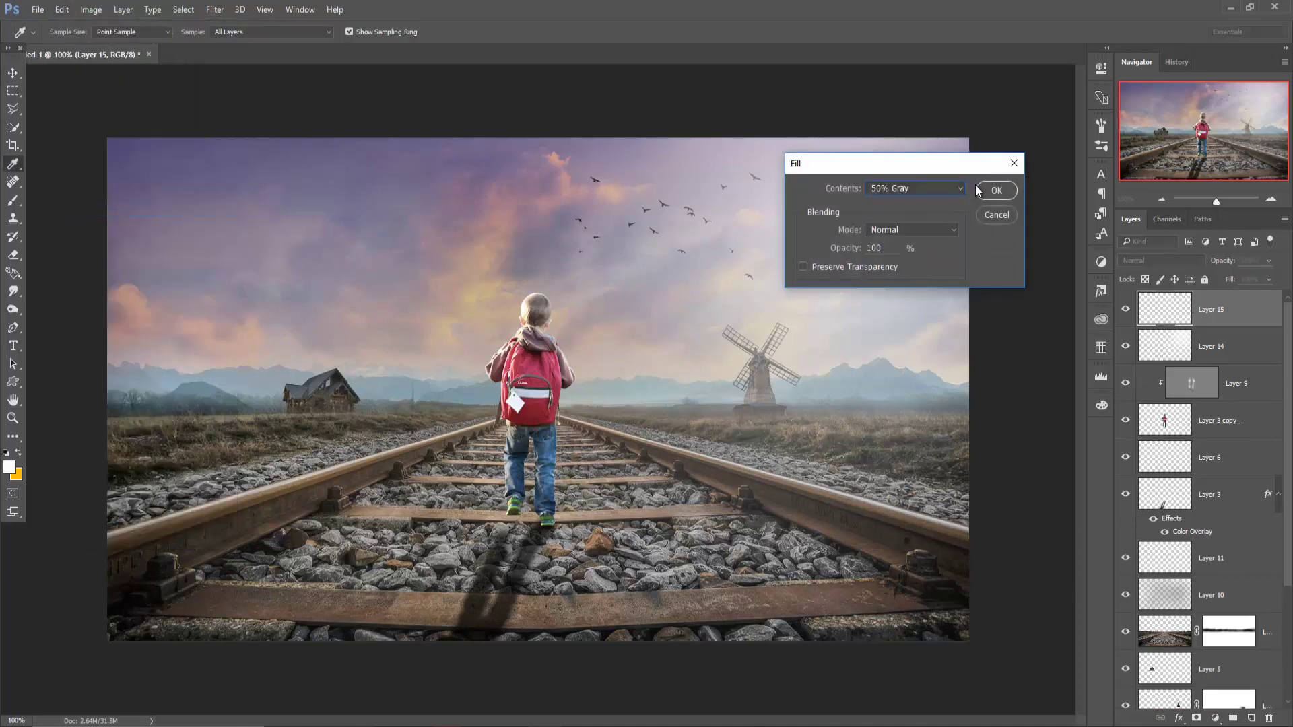
pyautogui.click(996, 191)
# Set Layer 15's blend mode to Soft Light
pyautogui.press('v')
pyautogui.click(1164, 260)
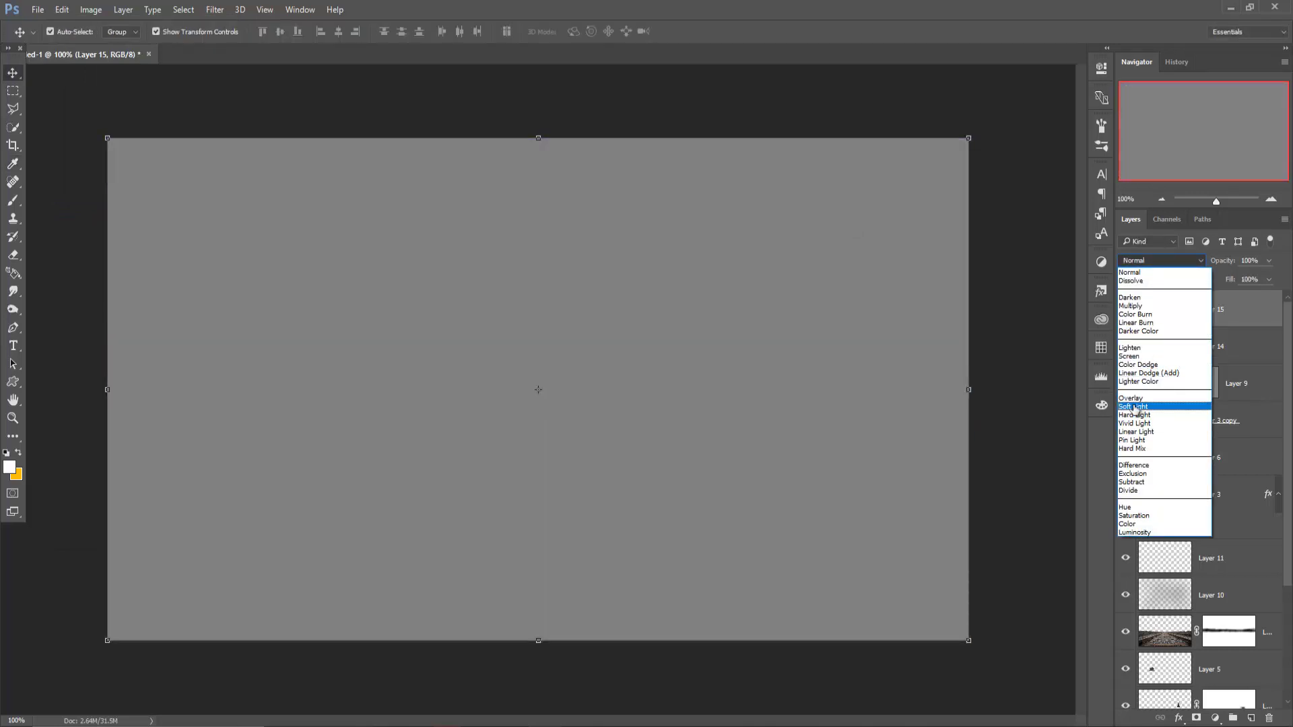
pyautogui.click(1135, 406)
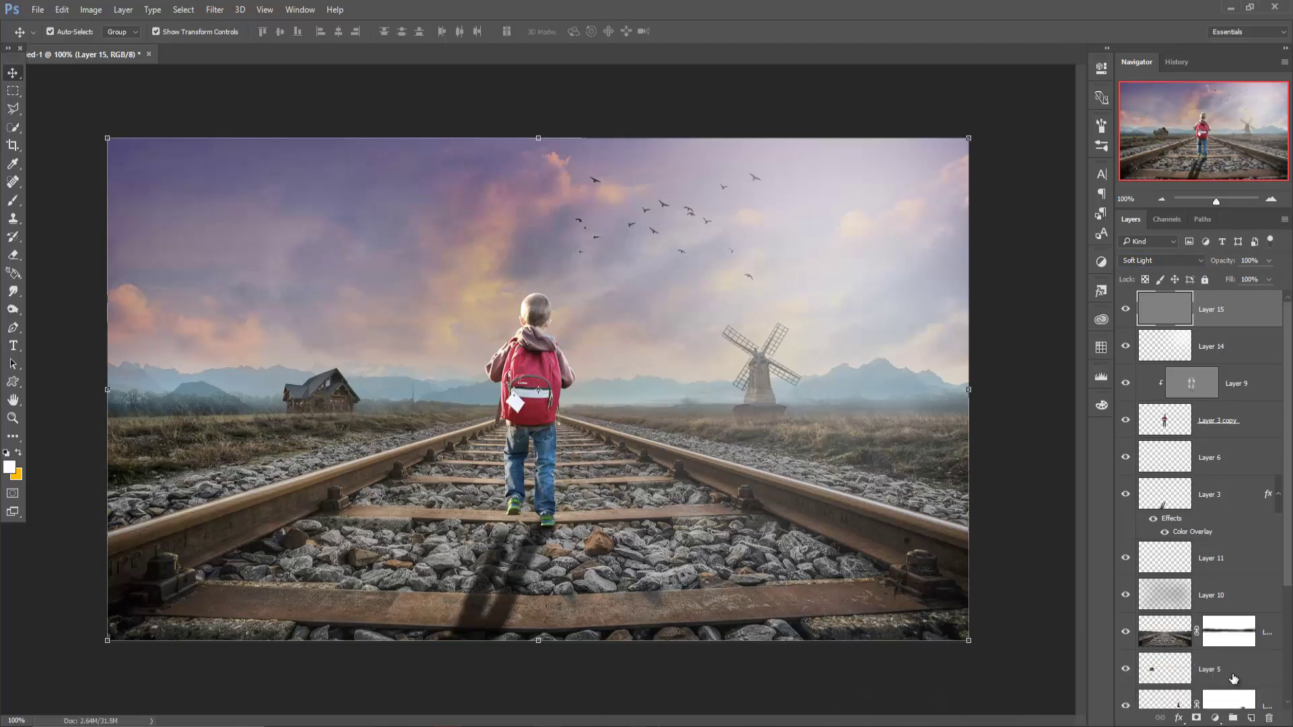
pyautogui.scroll(-4, 1214, 508)
# Enlarge the house layer by about 28% and raise it slightly on the horizon
pyautogui.click(1175, 522)
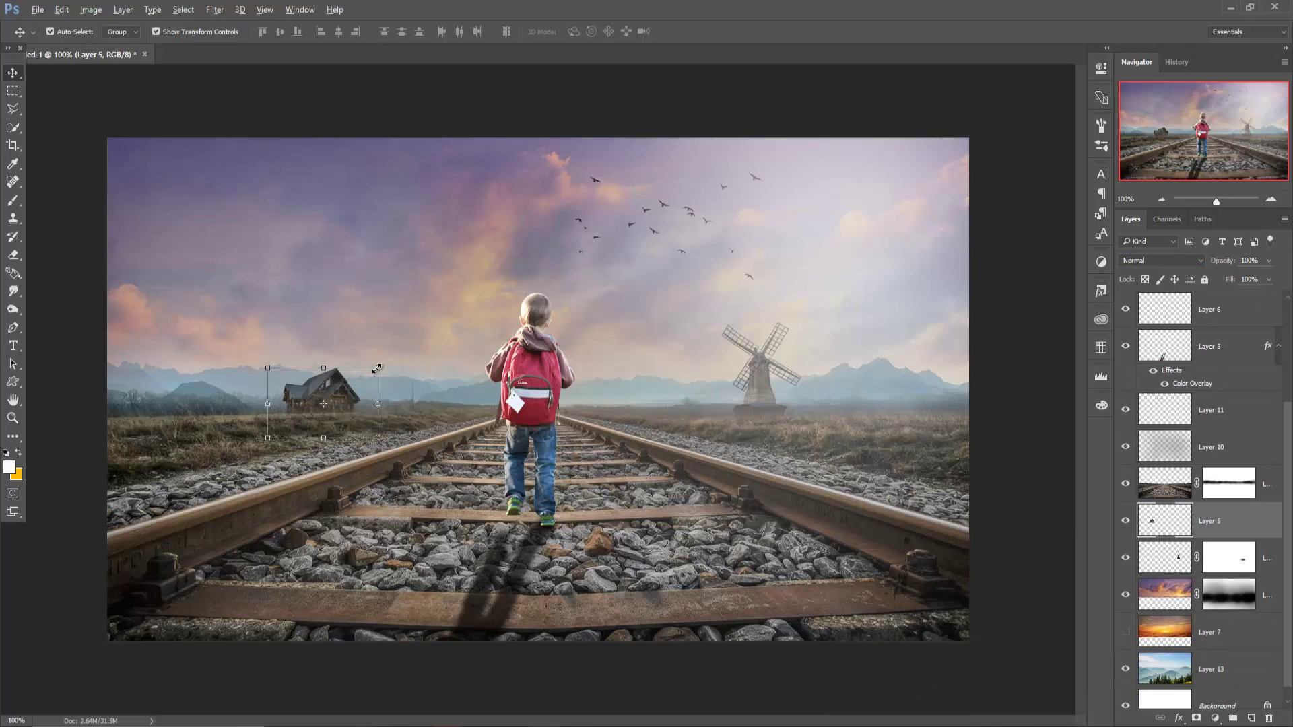
pyautogui.moveTo(378, 369); pyautogui.dragTo(394, 357)
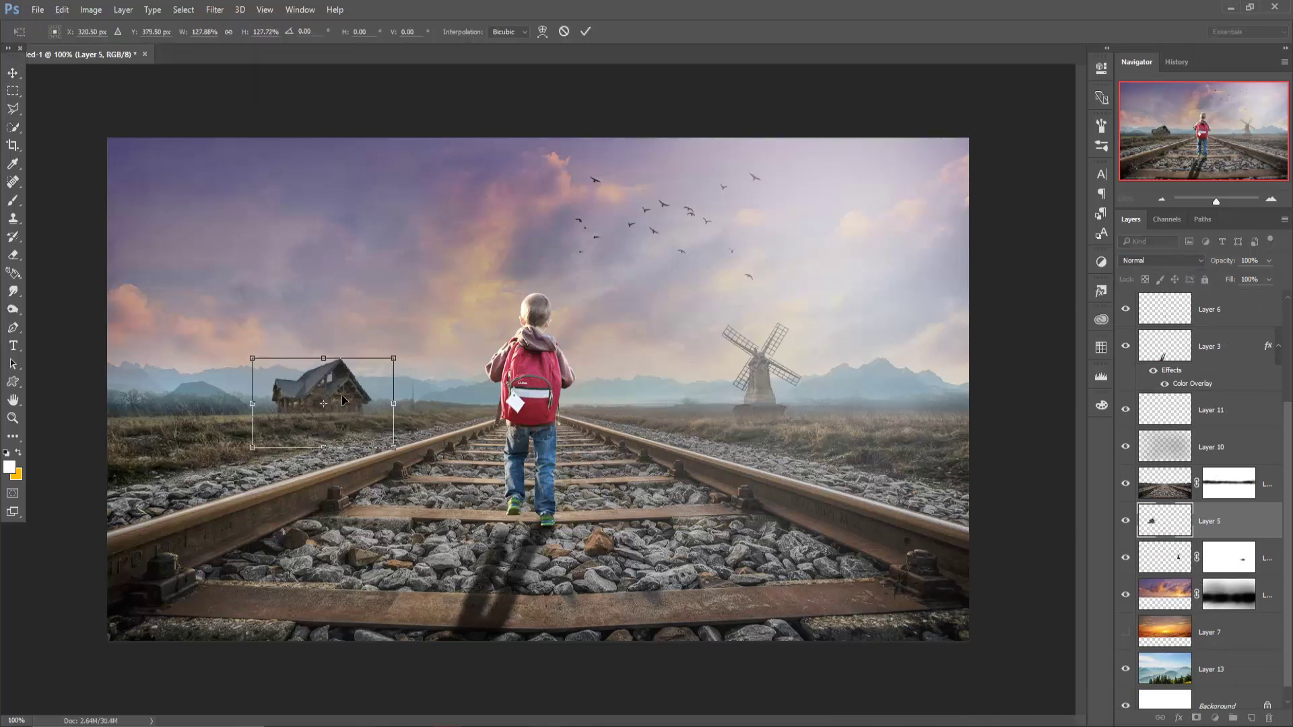
pyautogui.moveTo(344, 400); pyautogui.dragTo(341, 381)
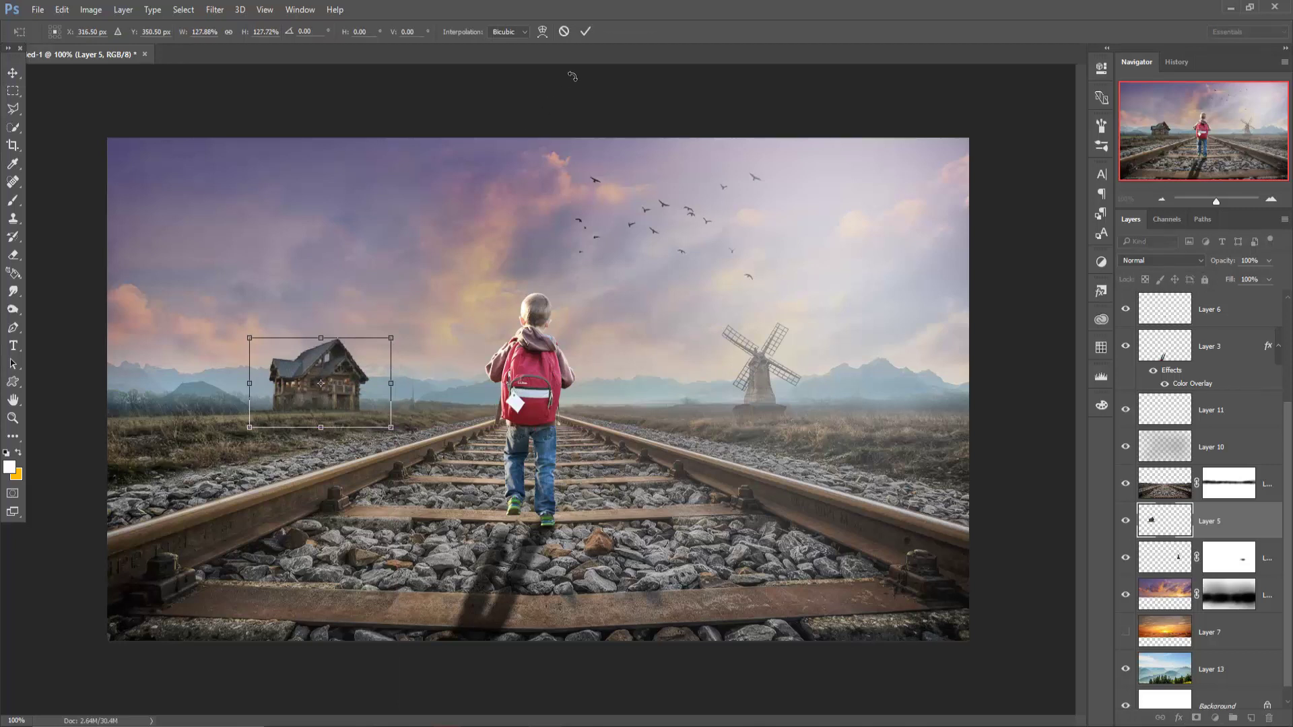
pyautogui.click(586, 34)
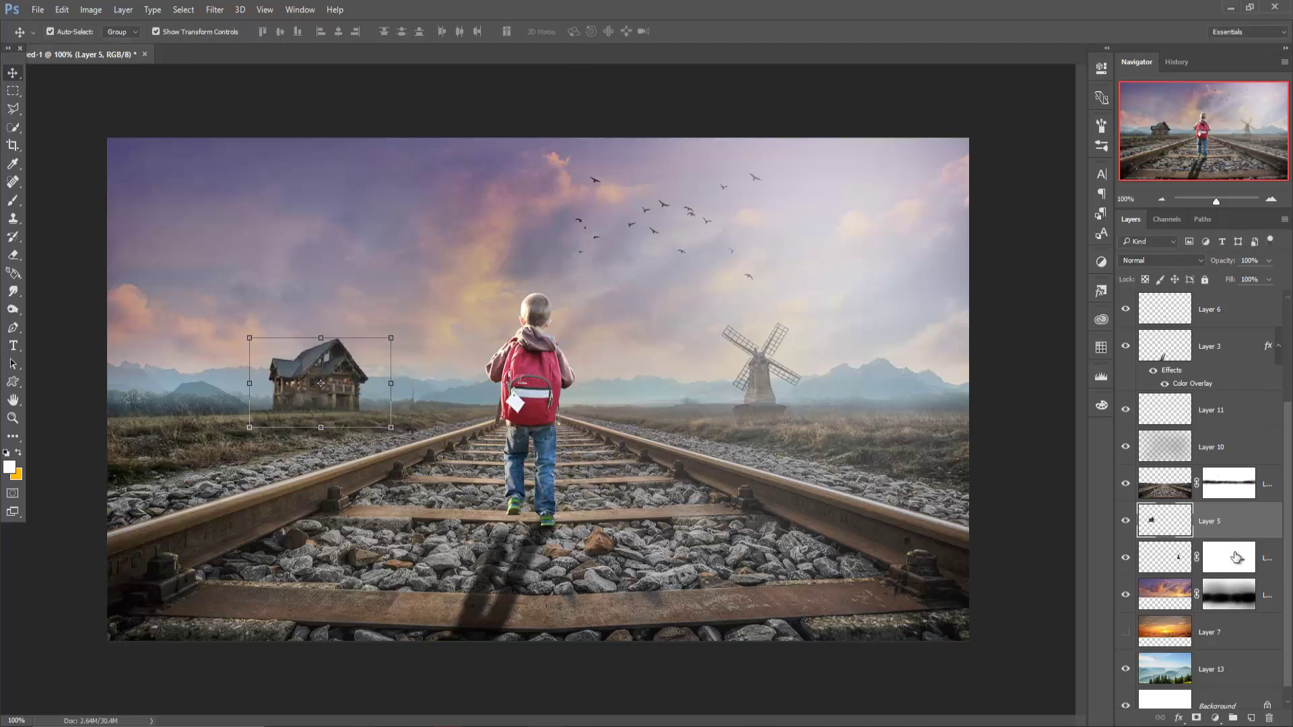
# Scale the windmill to about 122% and reposition it slightly left
pyautogui.click(1239, 561)
pyautogui.click(1172, 553)
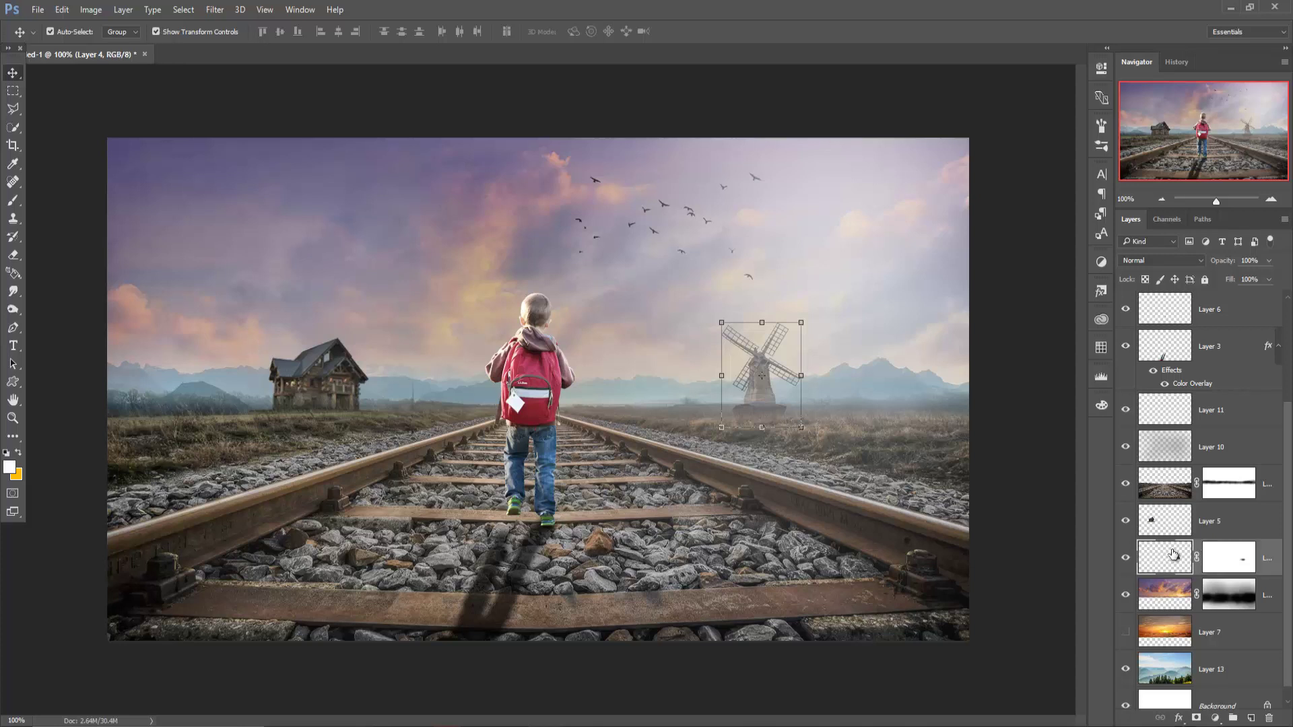
pyautogui.moveTo(806, 319); pyautogui.dragTo(811, 310)
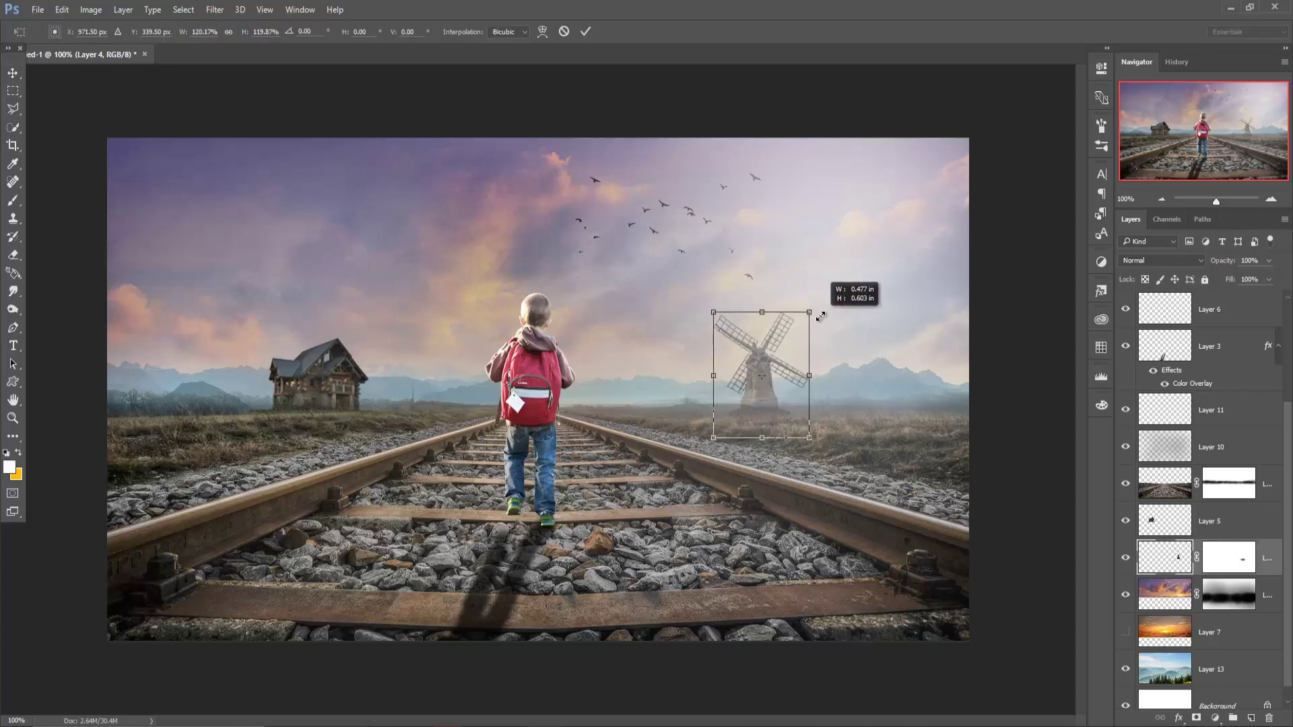
pyautogui.moveTo(766, 367); pyautogui.dragTo(766, 351)
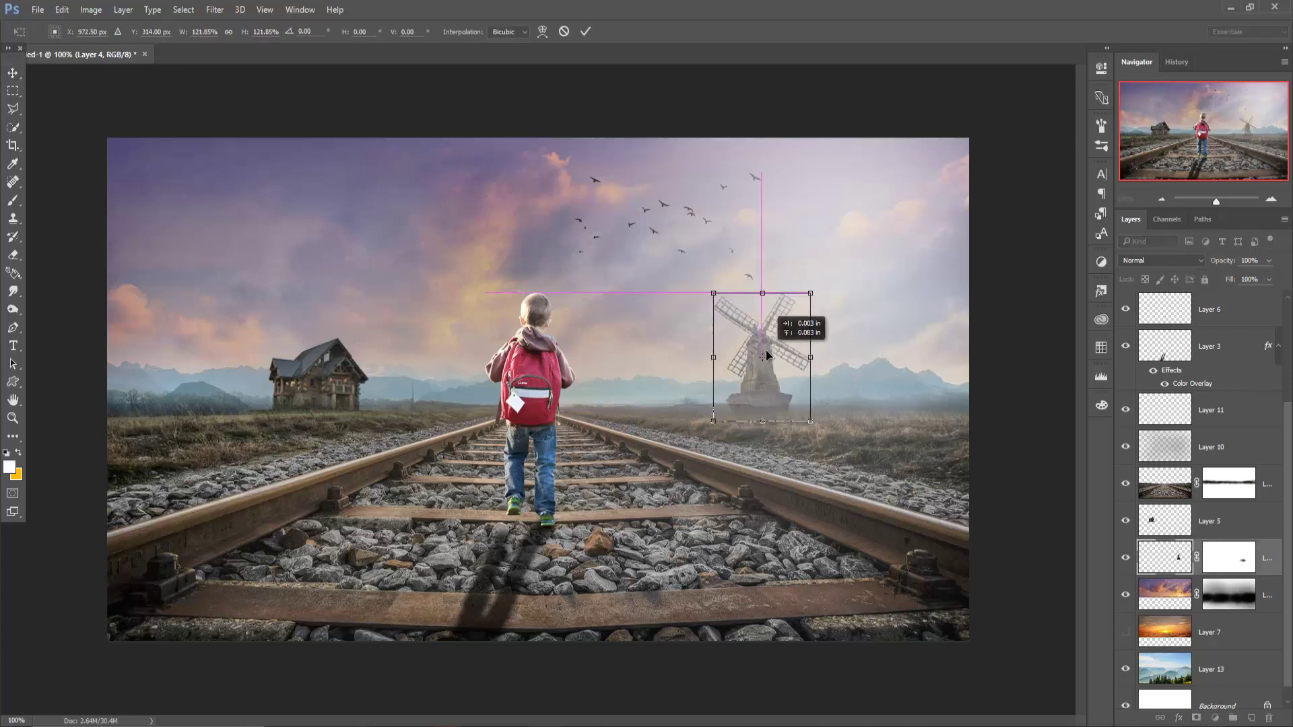
pyautogui.moveTo(767, 413); pyautogui.dragTo(757, 424)
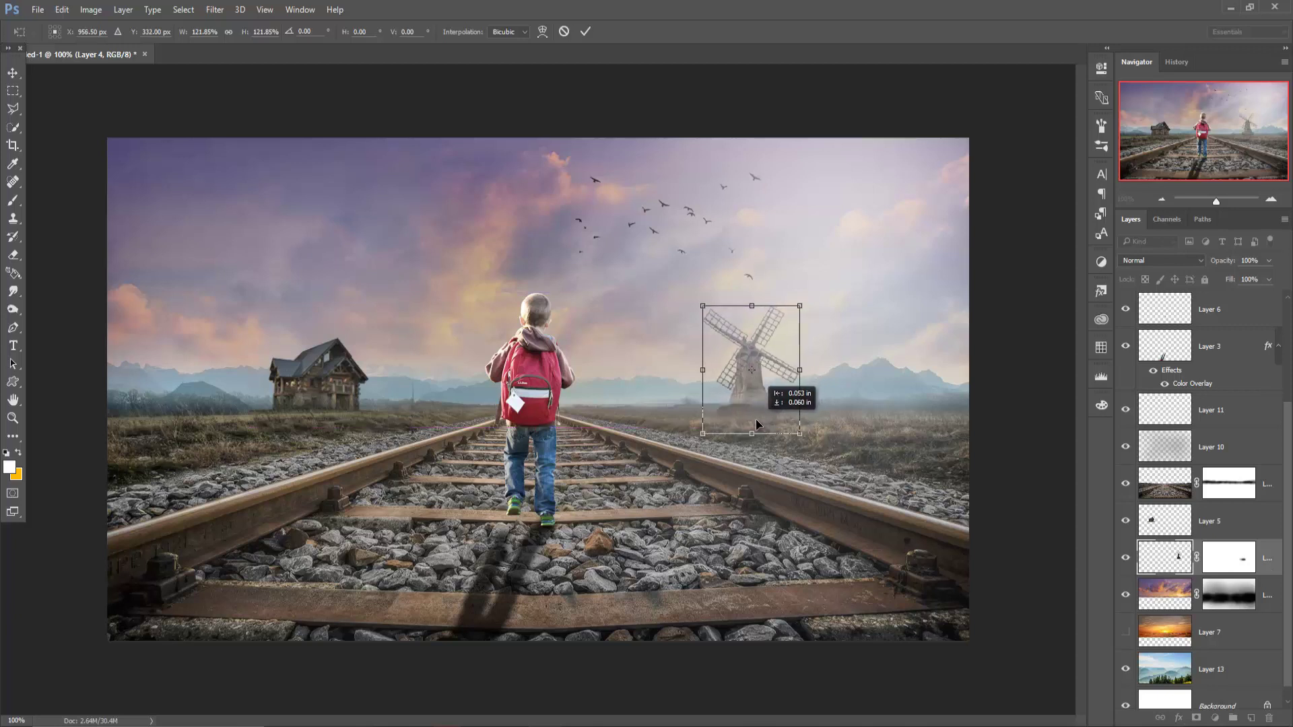
pyautogui.moveTo(757, 424); pyautogui.dragTo(759, 422)
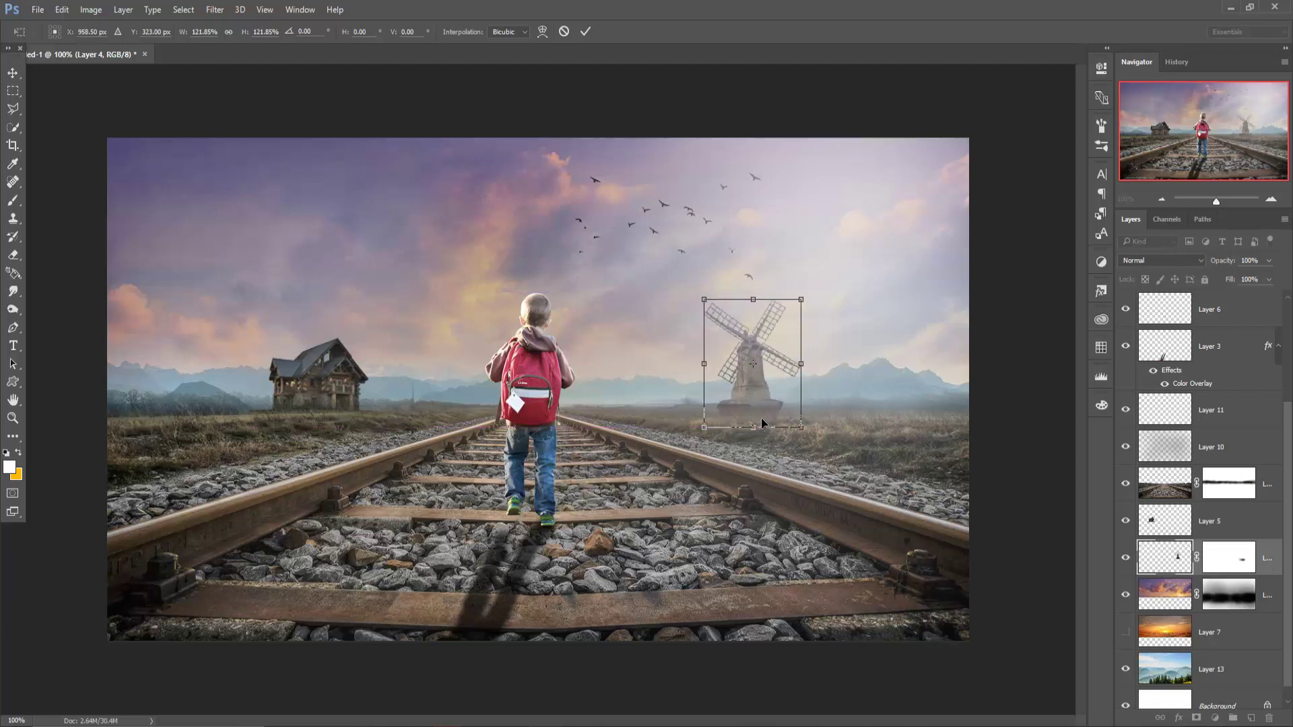
pyautogui.press('Return')
pyautogui.click(269, 56)
# Bring the foggy dandelion field photo into the composition as a layer below Layer 14
pyautogui.moveTo(260, 59)
pyautogui.mouseDown()
pyautogui.moveTo(260, 112)
pyautogui.moveTo(987, 198)
pyautogui.mouseUp()
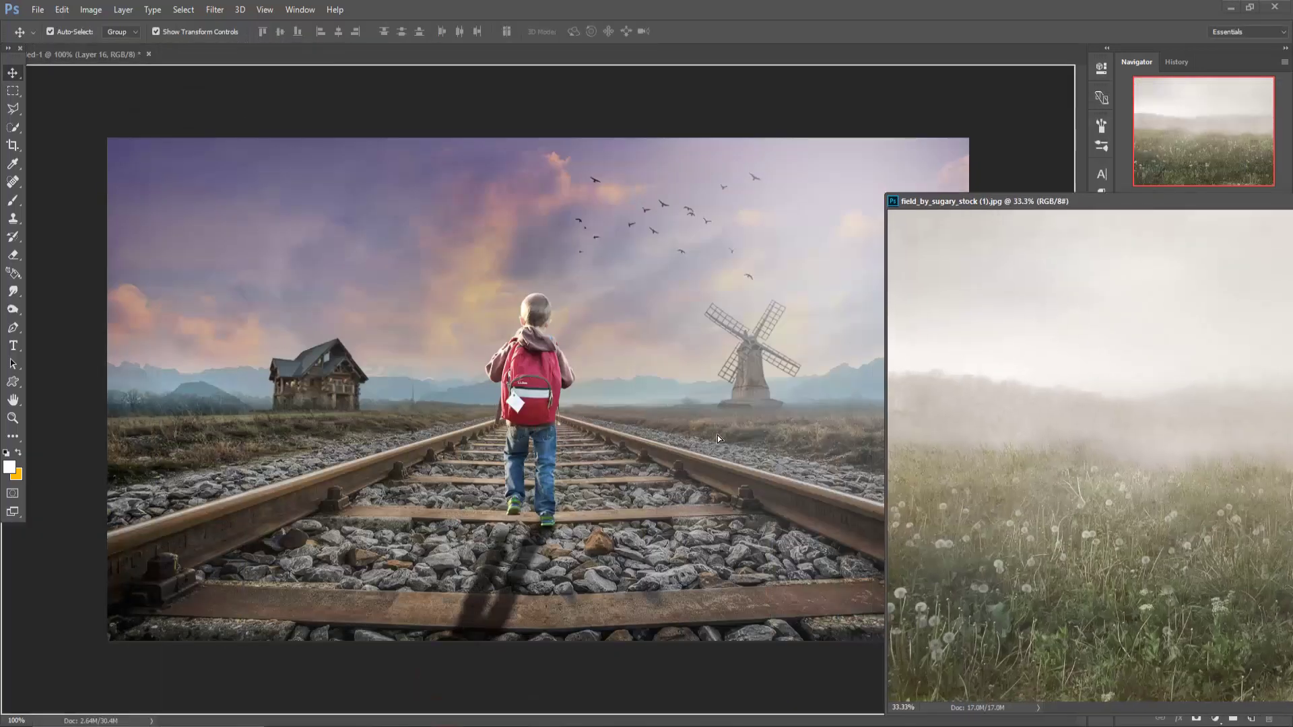
pyautogui.moveTo(963, 505); pyautogui.dragTo(717, 439)
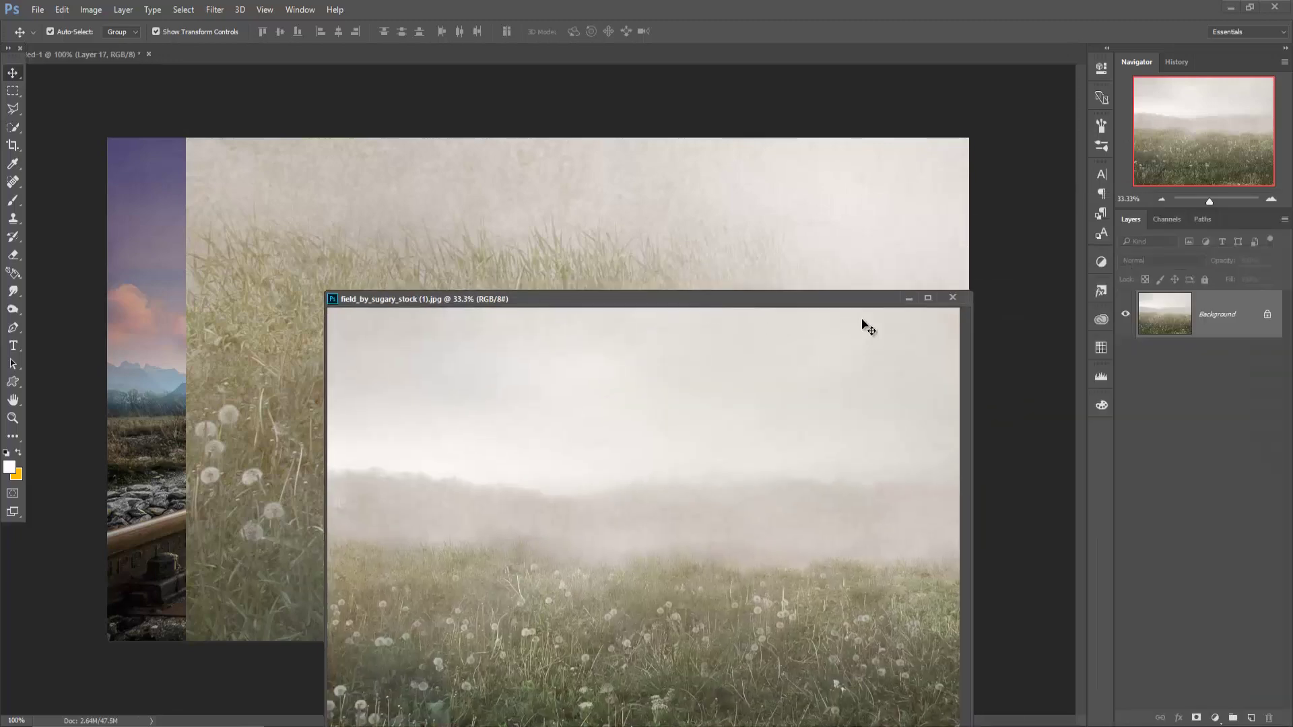
pyautogui.click(908, 301)
pyautogui.moveTo(612, 339); pyautogui.dragTo(615, 501)
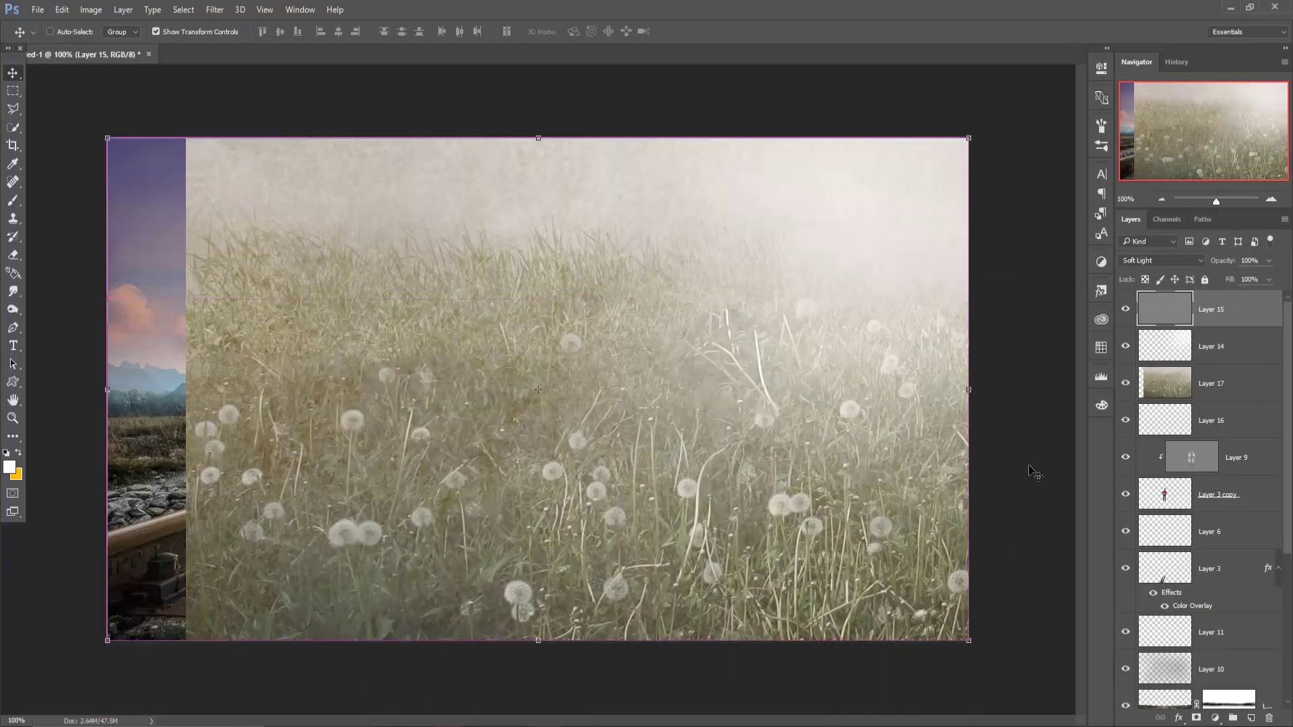
pyautogui.moveTo(1222, 384); pyautogui.dragTo(1236, 343)
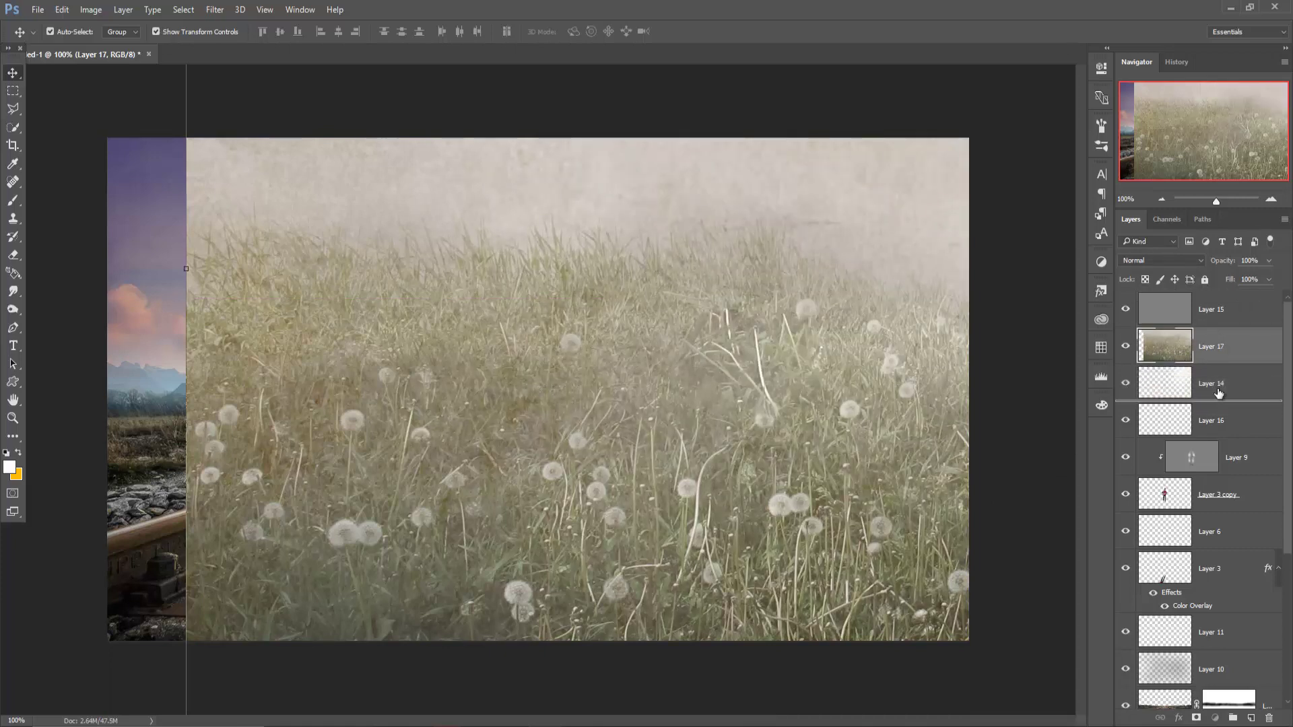
pyautogui.moveTo(1217, 339); pyautogui.dragTo(1215, 398)
# Shrink the field image to about 18% and place it beside the boy
pyautogui.hotkey('ctrl', '-')
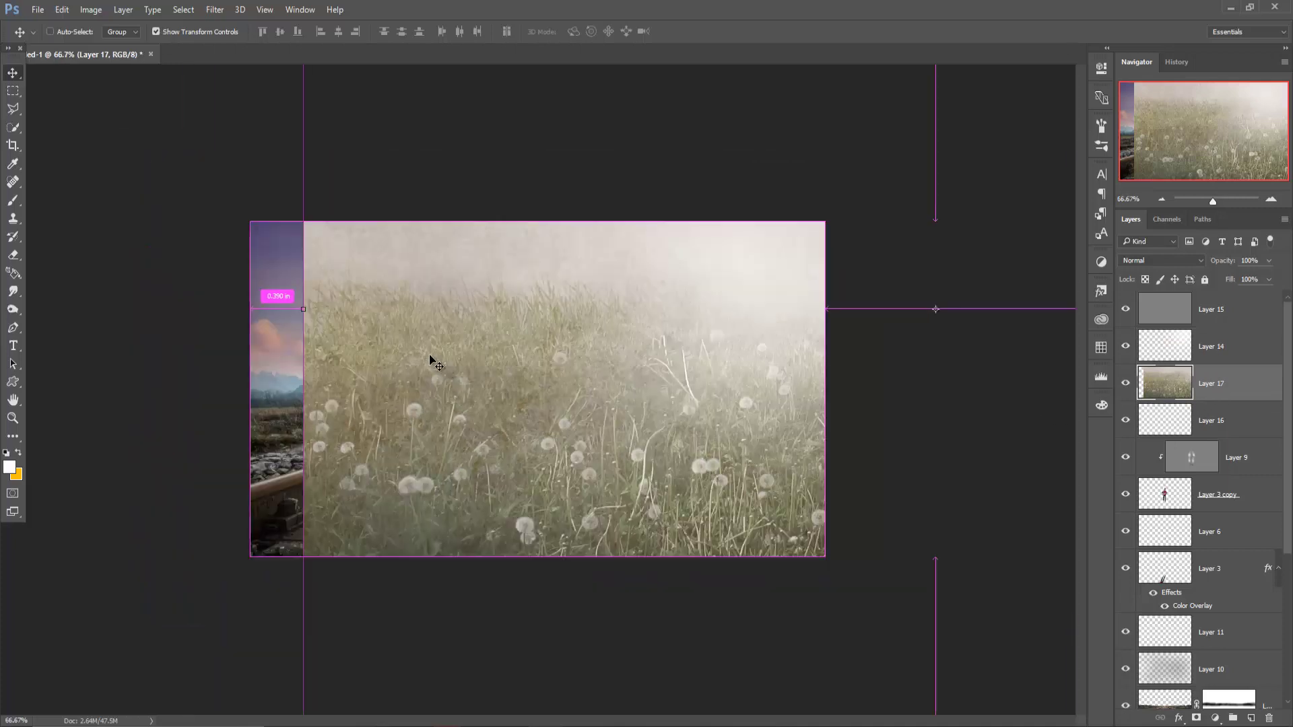
pyautogui.hotkey('ctrl', '-')
pyautogui.hotkey('ctrl', '-')
pyautogui.hotkey('ctrl', '-')
pyautogui.moveTo(450, 175); pyautogui.dragTo(621, 308)
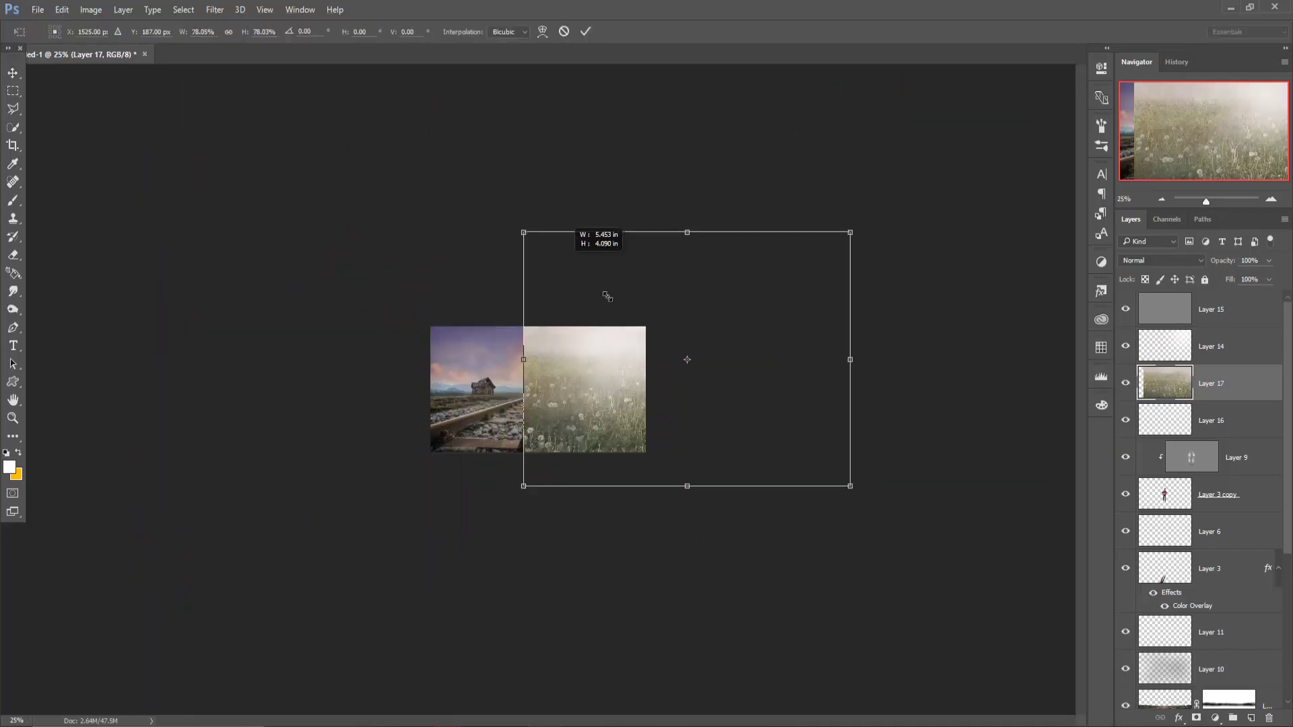
pyautogui.moveTo(721, 352); pyautogui.dragTo(650, 352)
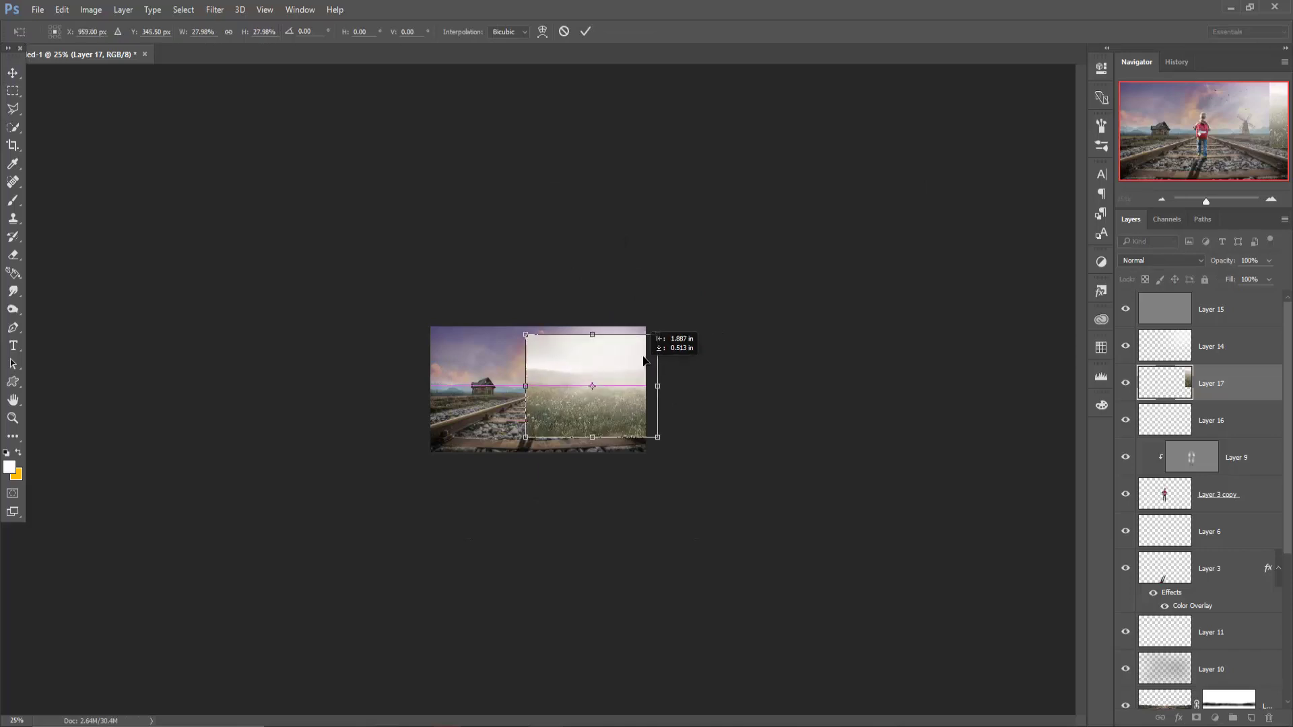
pyautogui.hotkey('ctrl', '+')
pyautogui.hotkey('ctrl', '+')
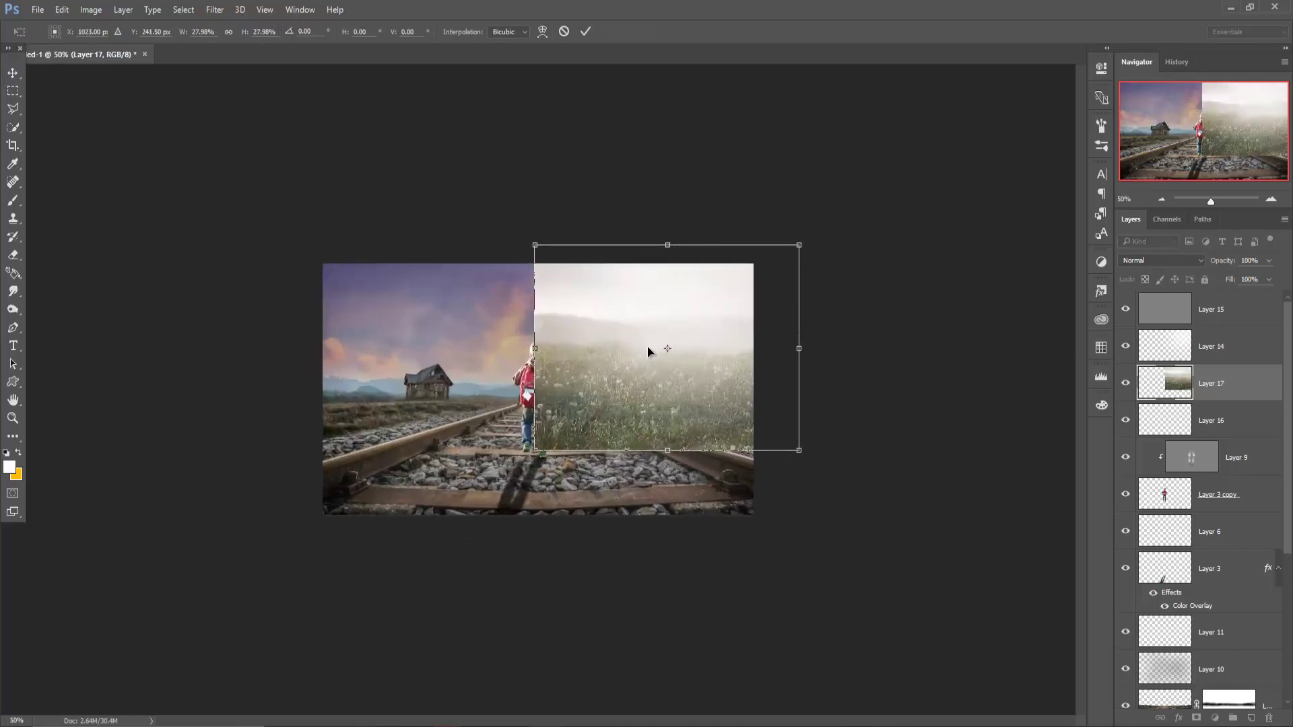
pyautogui.hotkey('ctrl', '+')
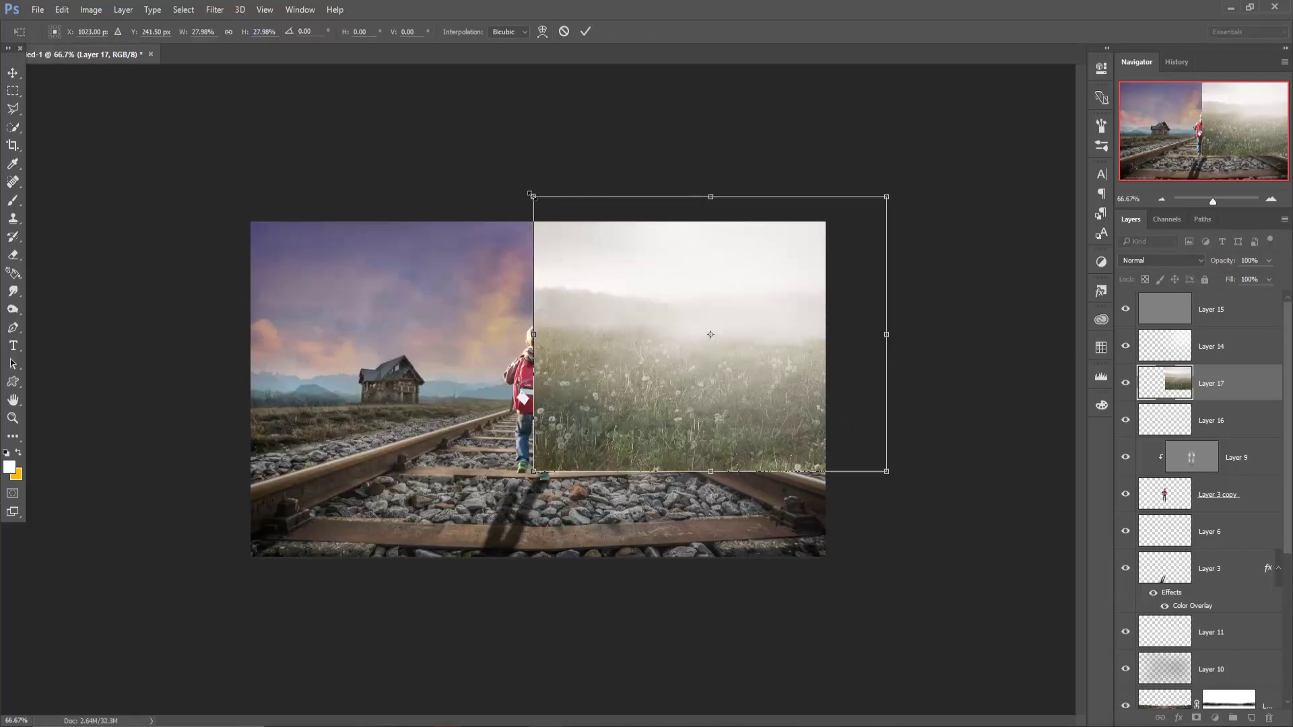
pyautogui.moveTo(531, 196); pyautogui.dragTo(596, 246)
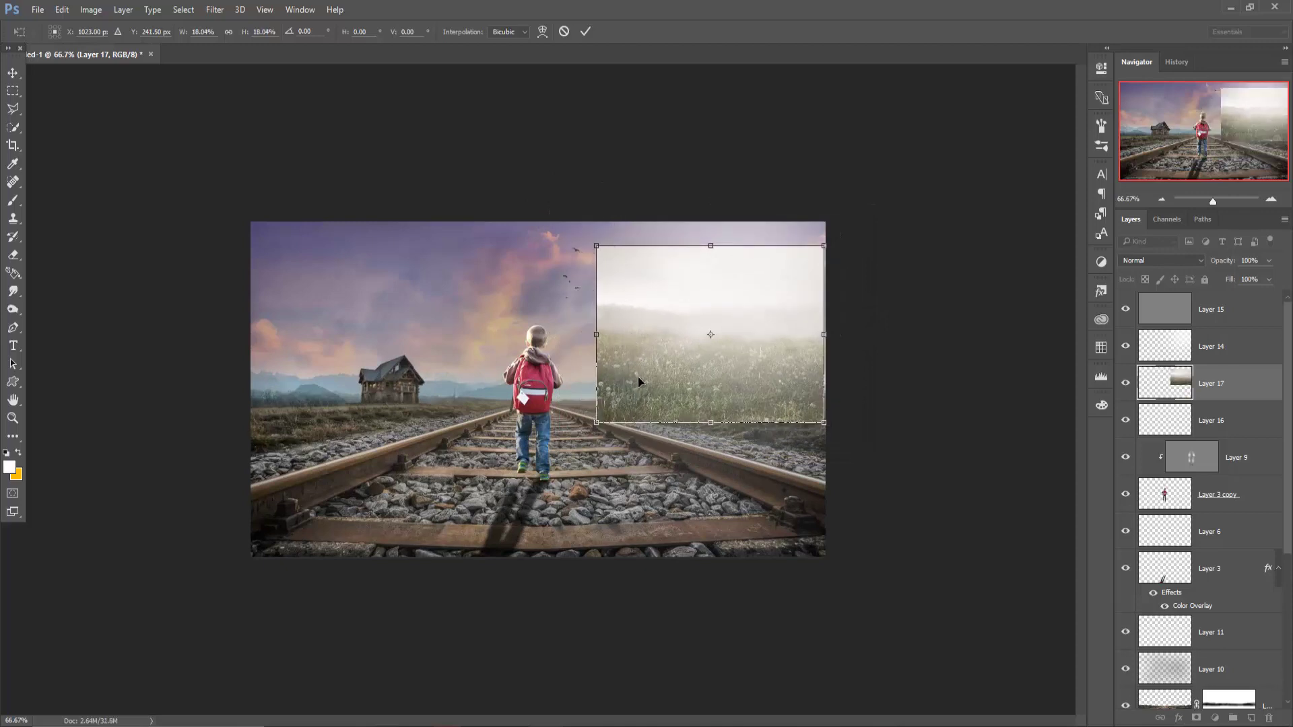
pyautogui.moveTo(639, 382); pyautogui.dragTo(605, 364)
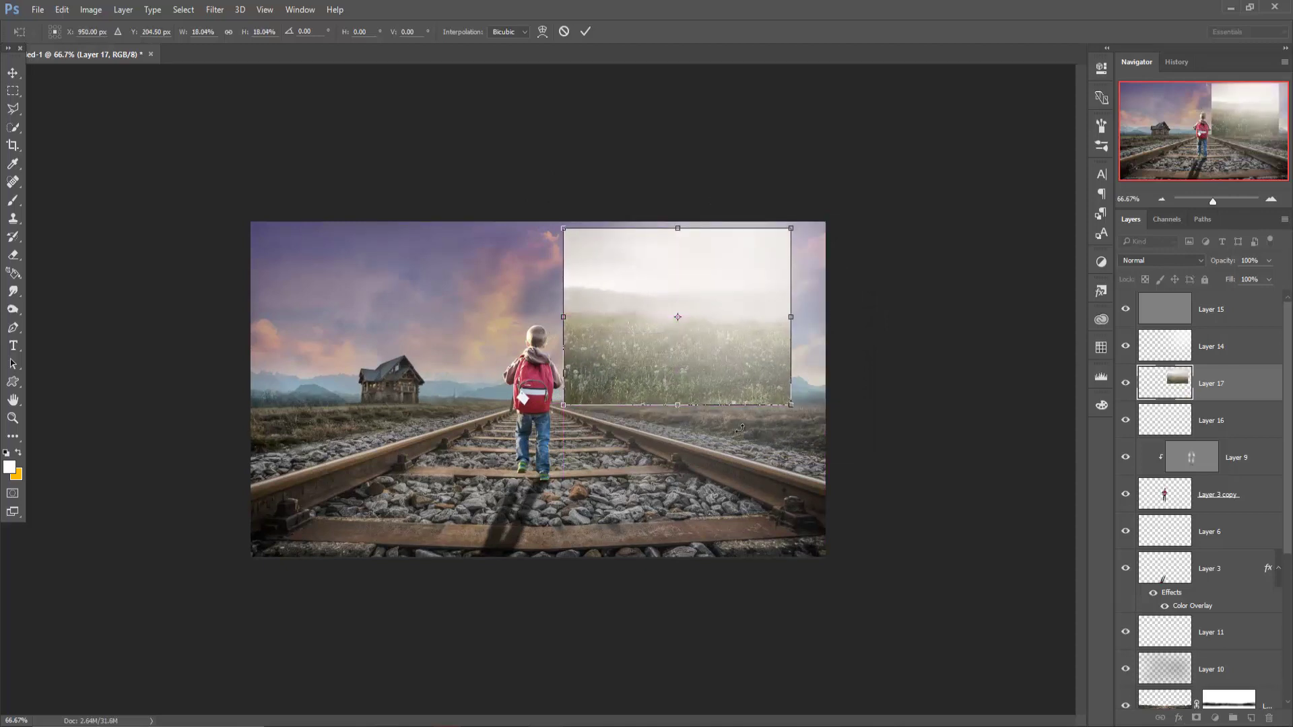
# Distort the field's corners and skew its top edge to match the tracks' perspective
pyautogui.moveTo(792, 406); pyautogui.dragTo(830, 459)
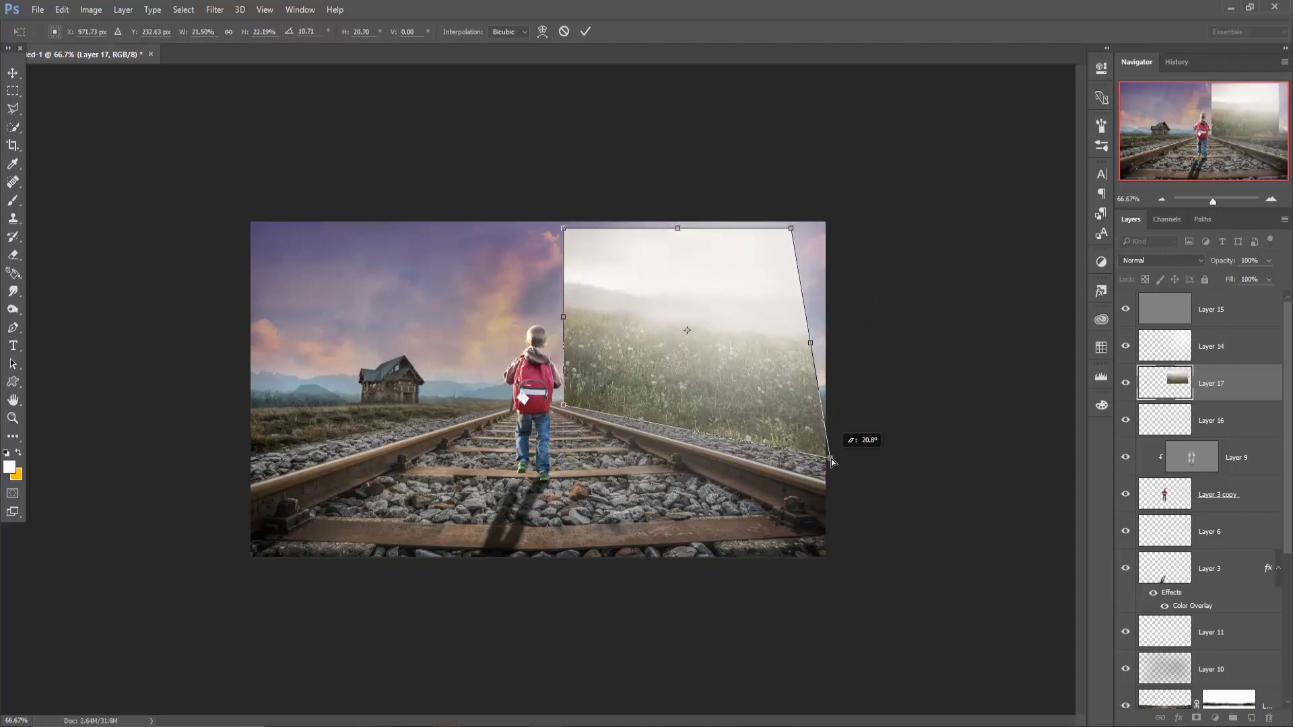
pyautogui.moveTo(792, 230); pyautogui.dragTo(844, 269)
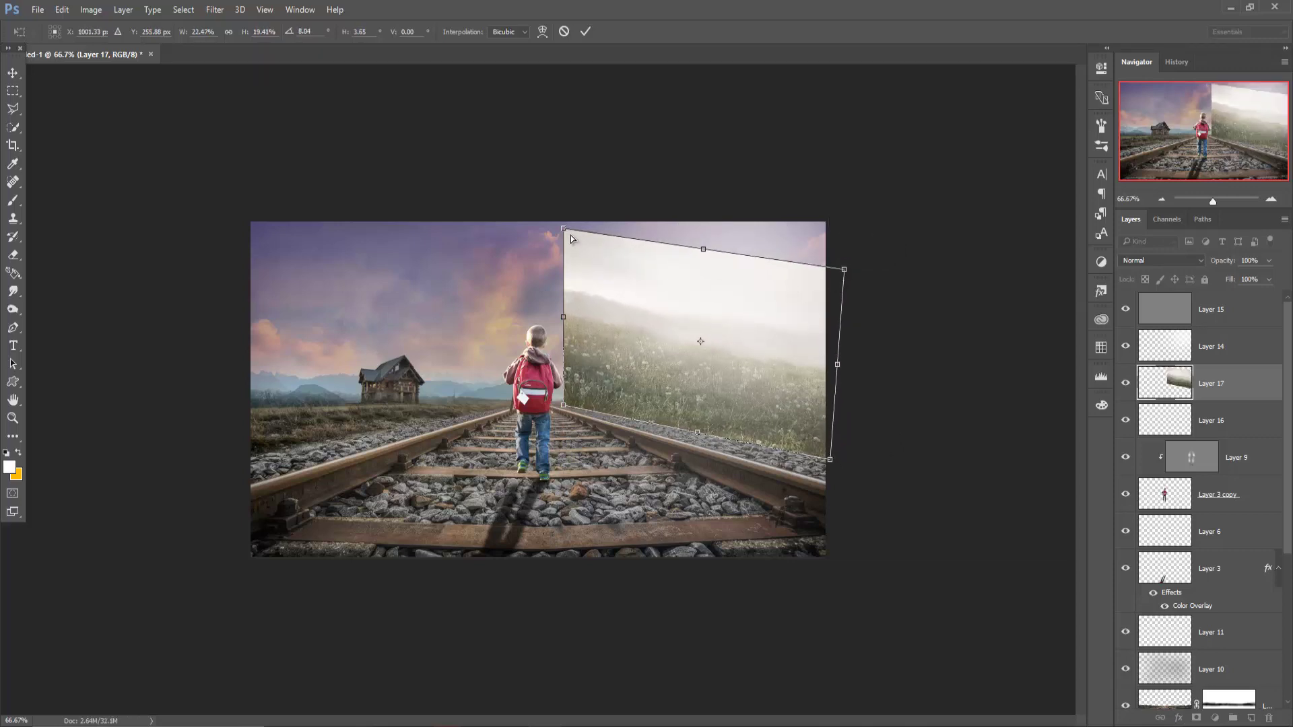
pyautogui.moveTo(571, 235); pyautogui.dragTo(595, 251)
pyautogui.moveTo(564, 408); pyautogui.dragTo(554, 406)
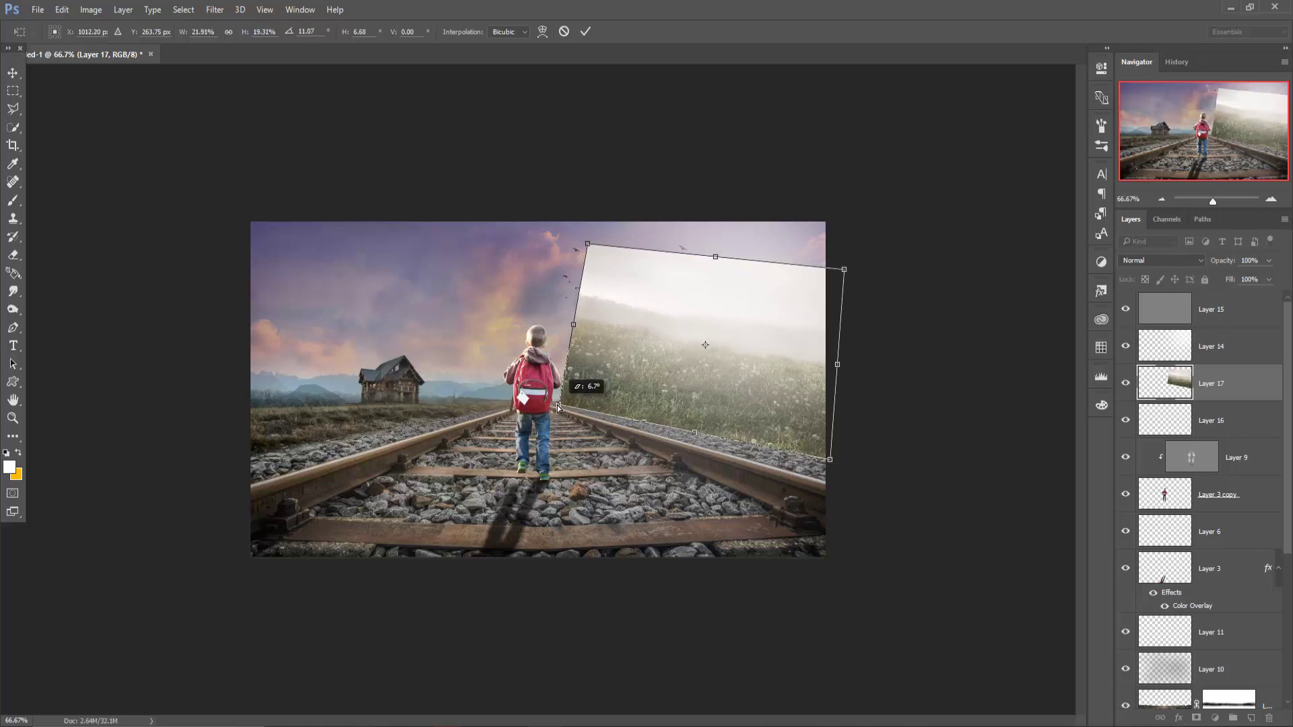
pyautogui.moveTo(716, 257); pyautogui.dragTo(699, 331)
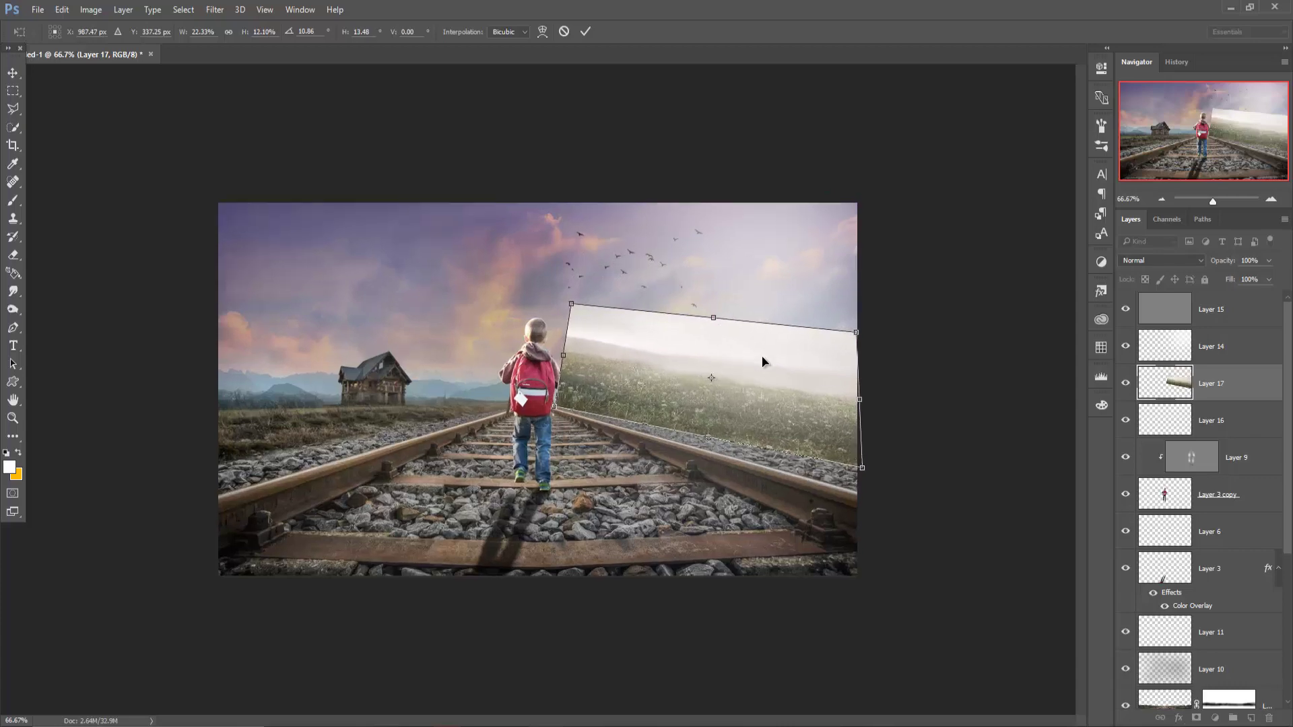
pyautogui.hotkey('ctrl', '+')
pyautogui.hotkey('ctrl', '+')
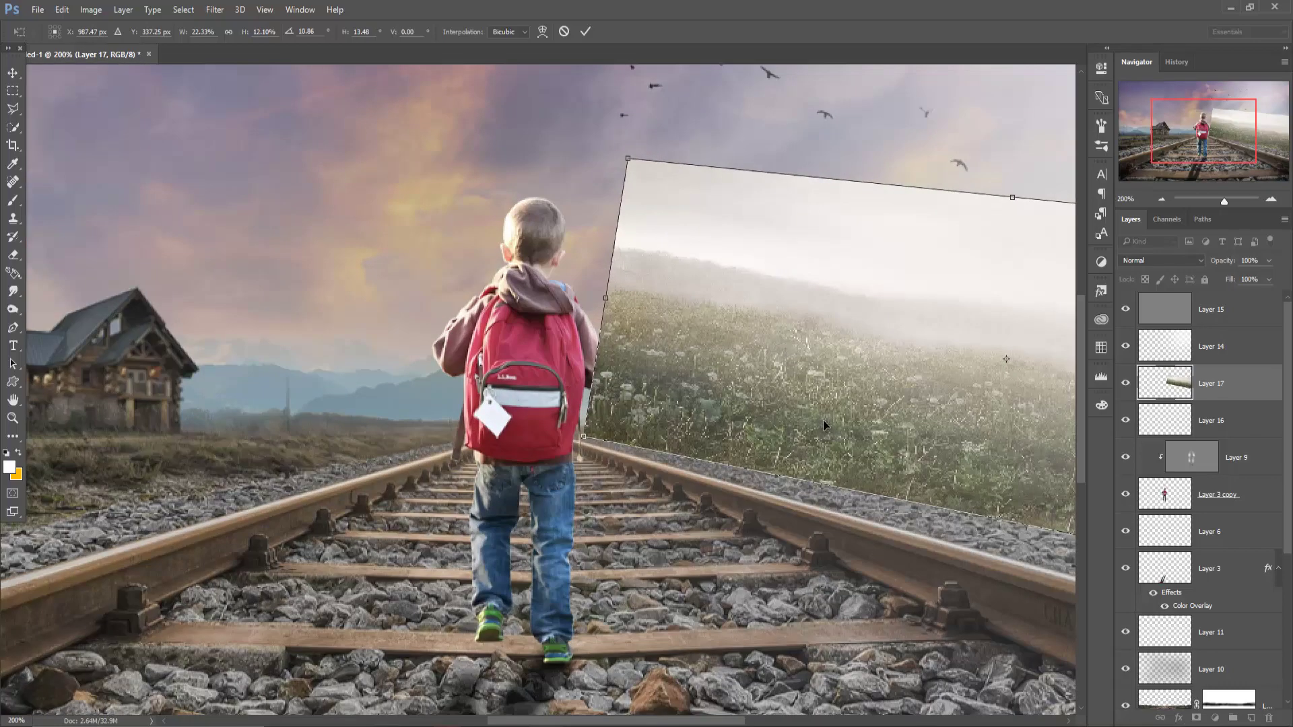
pyautogui.hotkey('ctrl', '-')
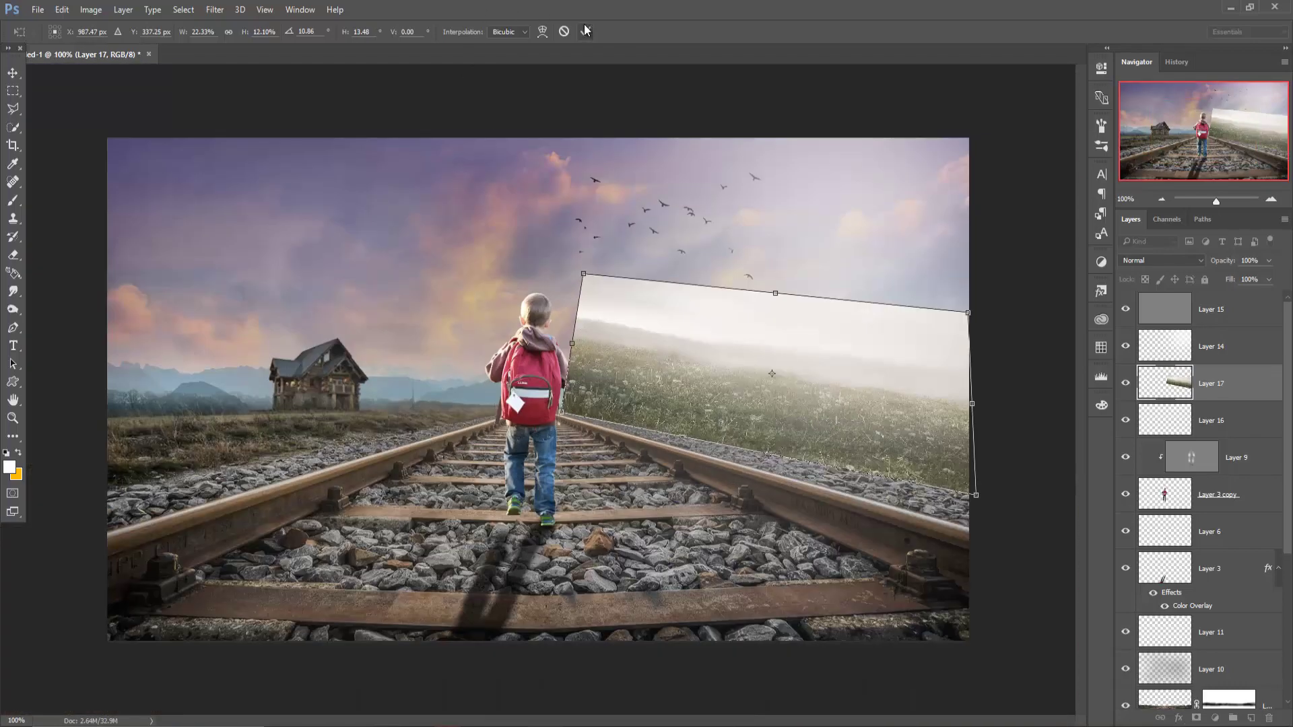
pyautogui.click(585, 31)
pyautogui.click(860, 431)
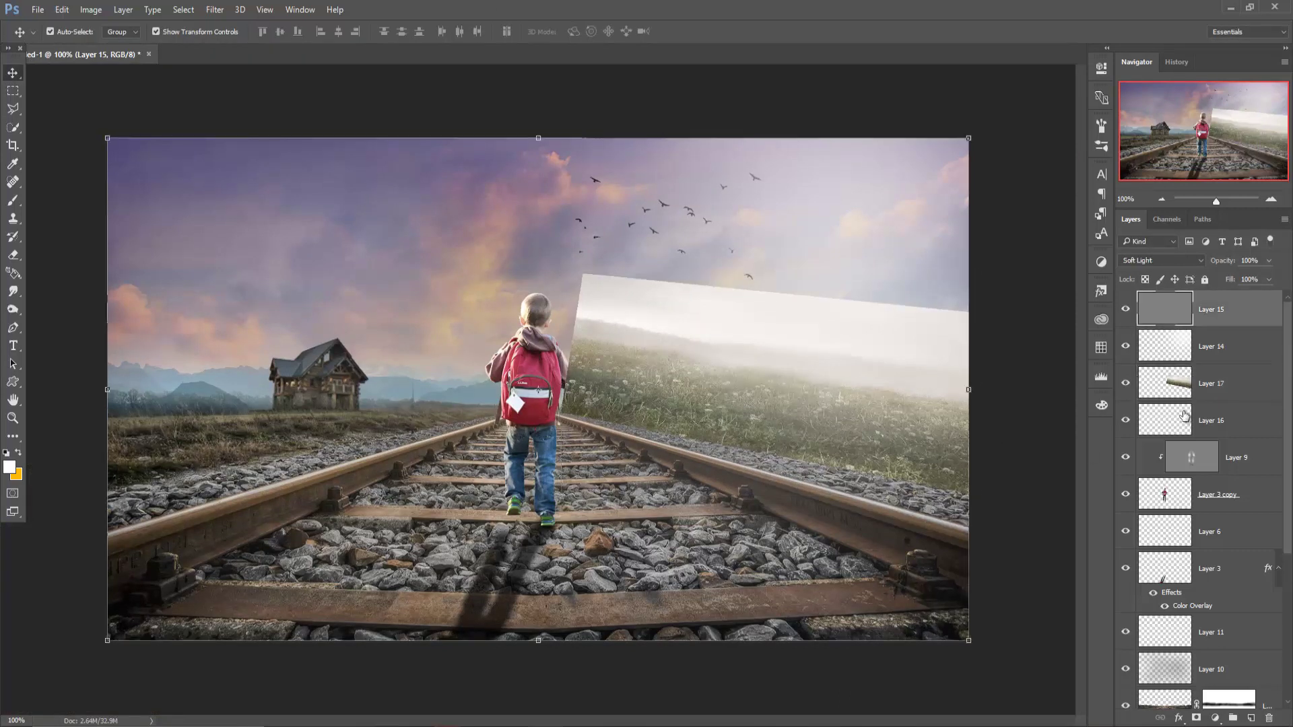
# Add a layer mask to Layer 17 and set up a 175 px soft round black brush
pyautogui.click(1212, 397)
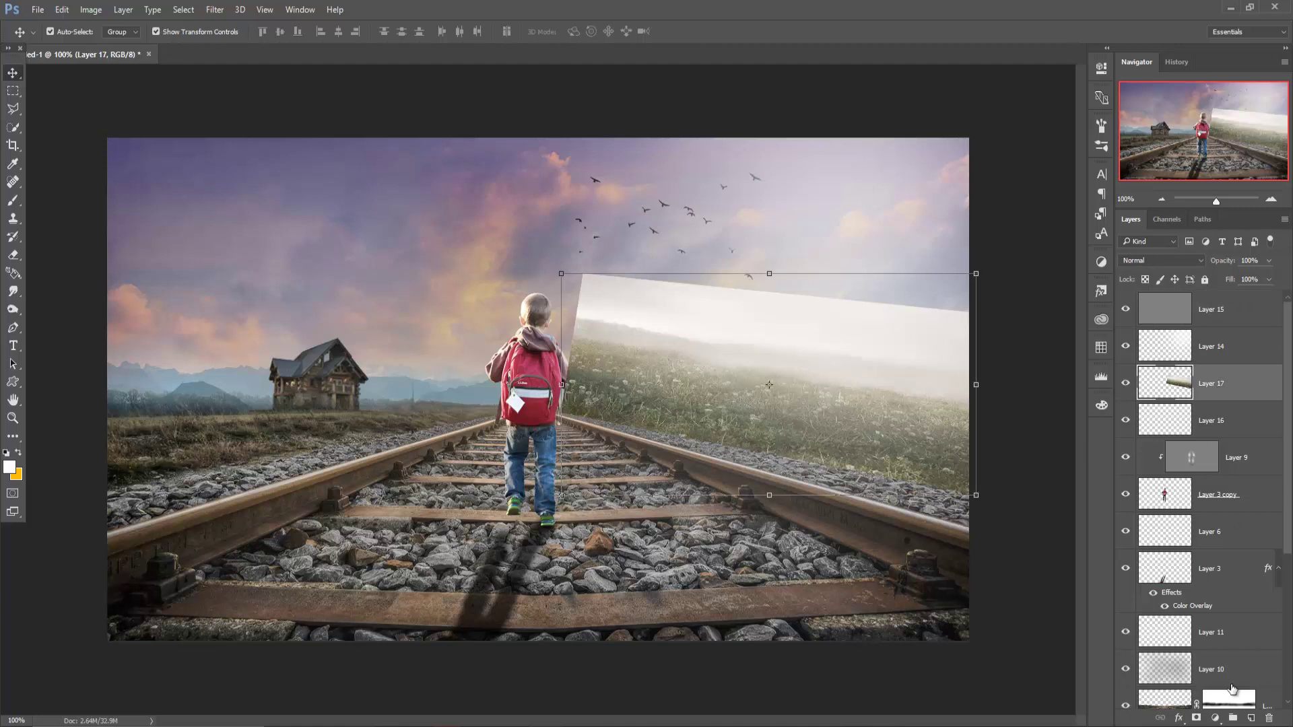
pyautogui.click(1197, 718)
pyautogui.click(13, 200)
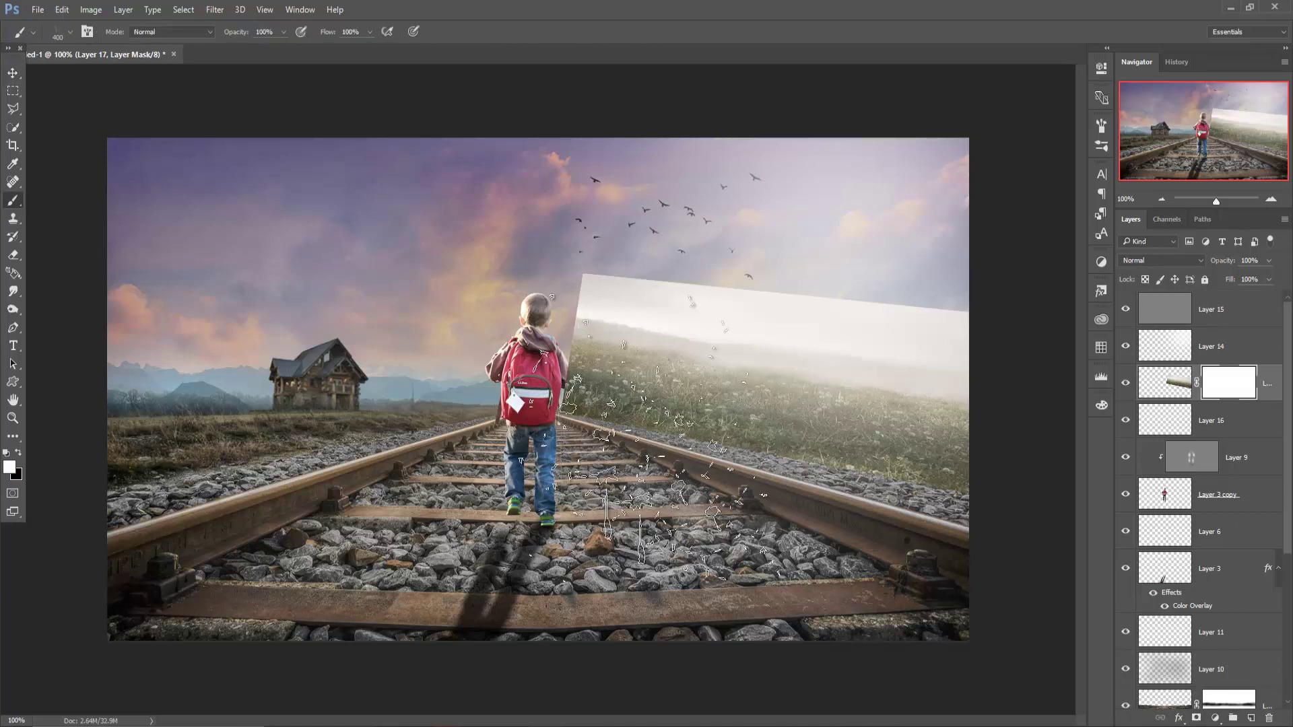
pyautogui.click(71, 33)
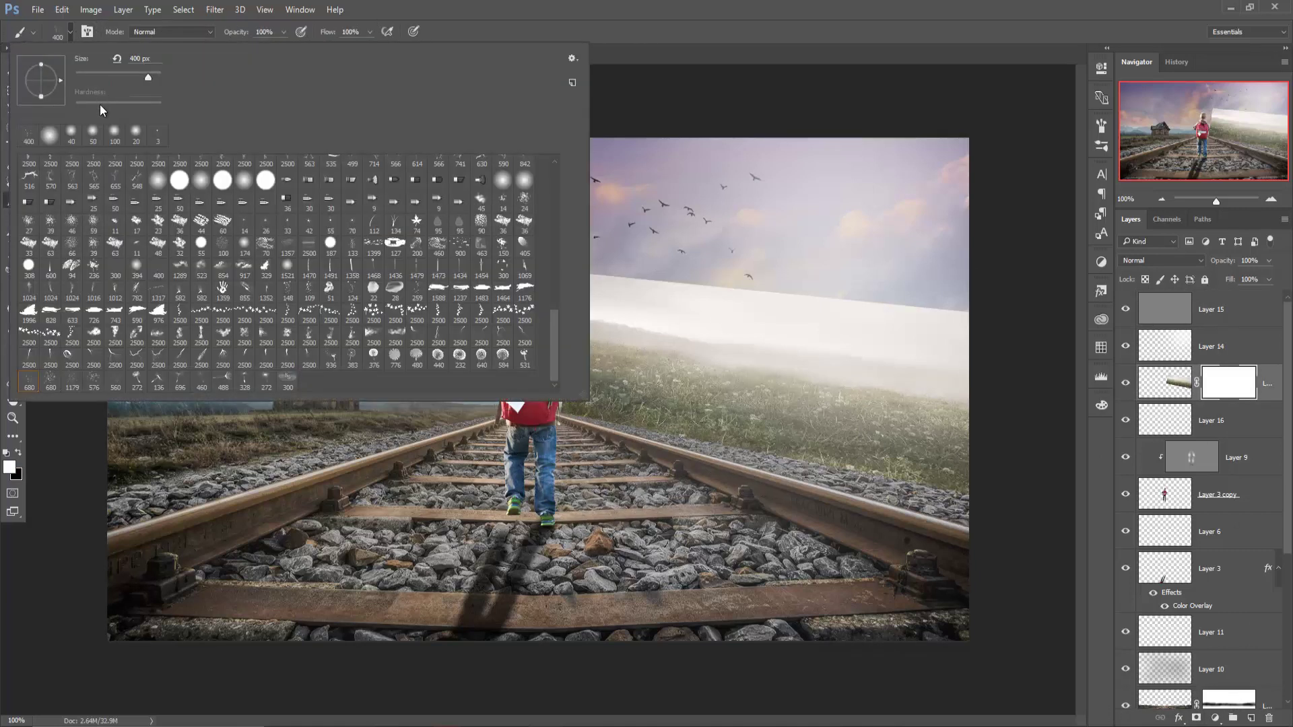
pyautogui.click(237, 182)
pyautogui.press('Return')
pyautogui.press('[')
pyautogui.press('[')
pyautogui.press('[')
pyautogui.press('[')
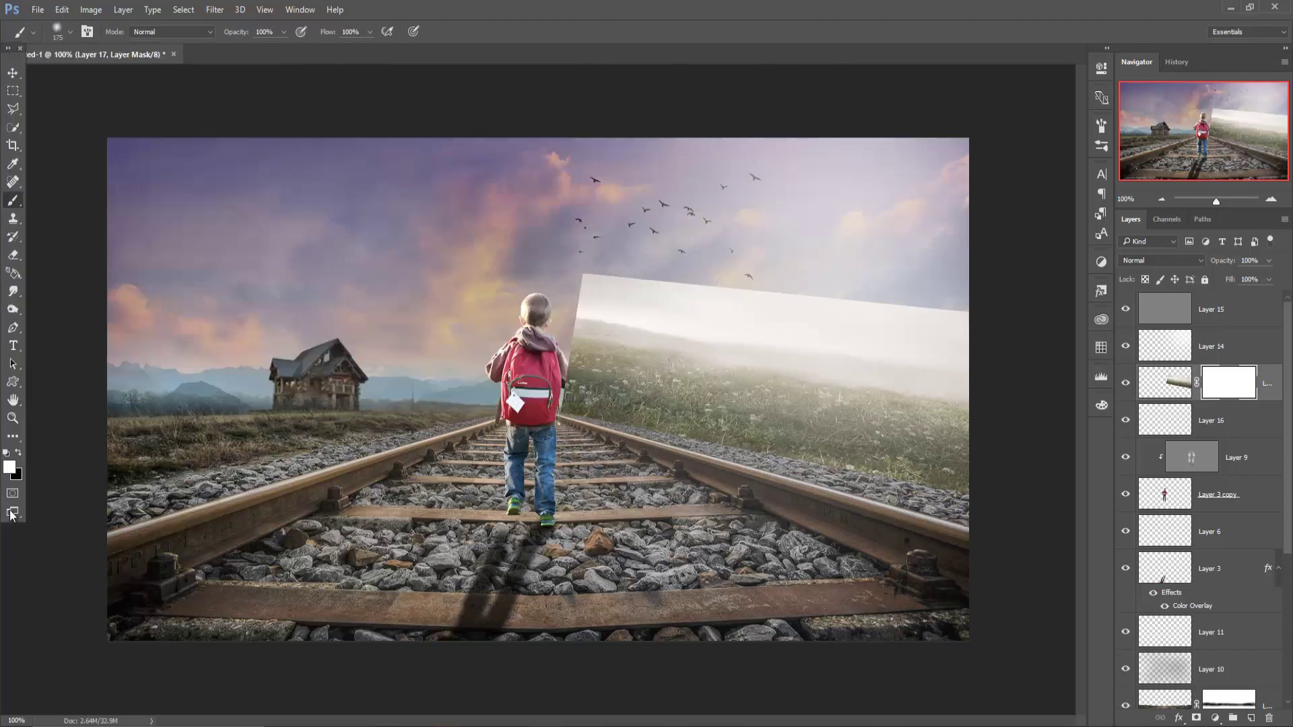
pyautogui.click(20, 455)
# Mask out the field's edges and fog to reveal the windmill and mountains
pyautogui.moveTo(883, 256)
pyautogui.mouseDown()
pyautogui.moveTo(565, 286)
pyautogui.moveTo(566, 323)
pyautogui.moveTo(857, 341)
pyautogui.moveTo(945, 318)
pyautogui.moveTo(730, 349)
pyautogui.moveTo(591, 338)
pyautogui.mouseUp()
pyautogui.press('[')
pyautogui.press('[')
pyautogui.press('[')
pyautogui.press('[')
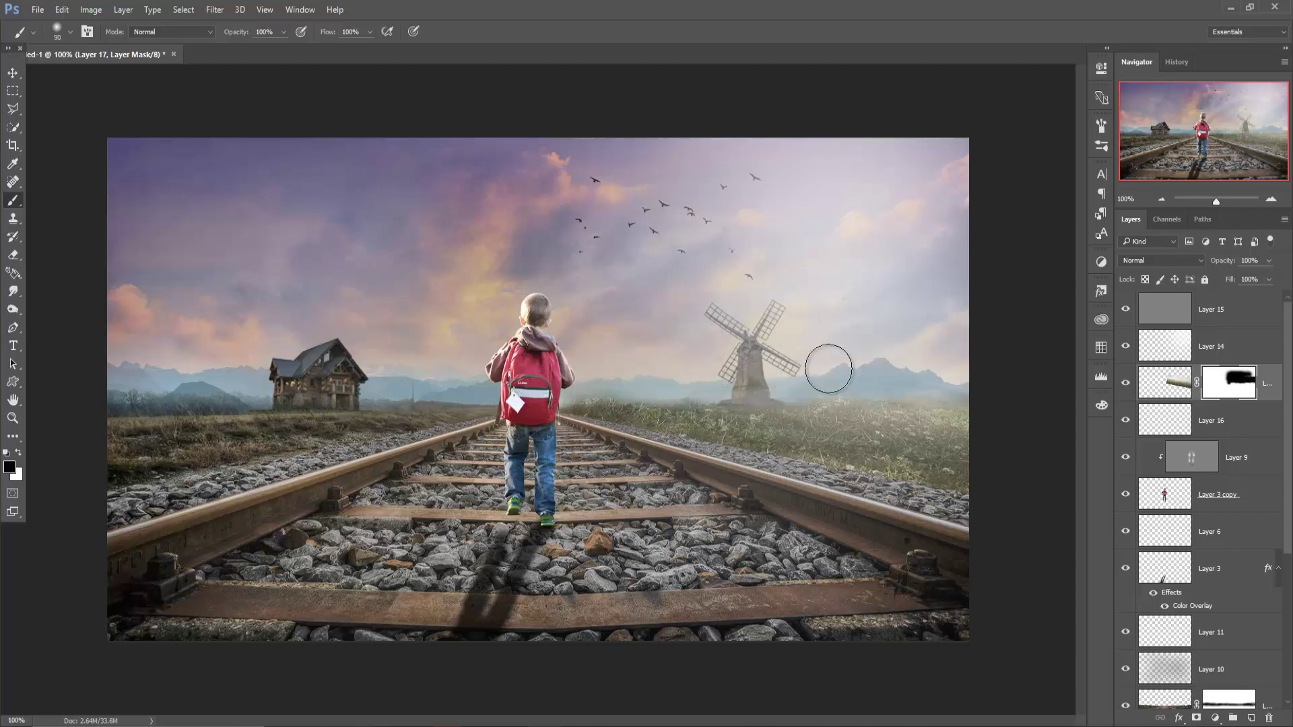
pyautogui.moveTo(889, 370)
pyautogui.mouseDown()
pyautogui.moveTo(627, 369)
pyautogui.moveTo(596, 384)
pyautogui.moveTo(701, 367)
pyautogui.moveTo(996, 394)
pyautogui.mouseUp()
pyautogui.moveTo(701, 445)
pyautogui.mouseDown()
pyautogui.moveTo(815, 458)
pyautogui.moveTo(689, 467)
pyautogui.moveTo(580, 443)
pyautogui.mouseUp()
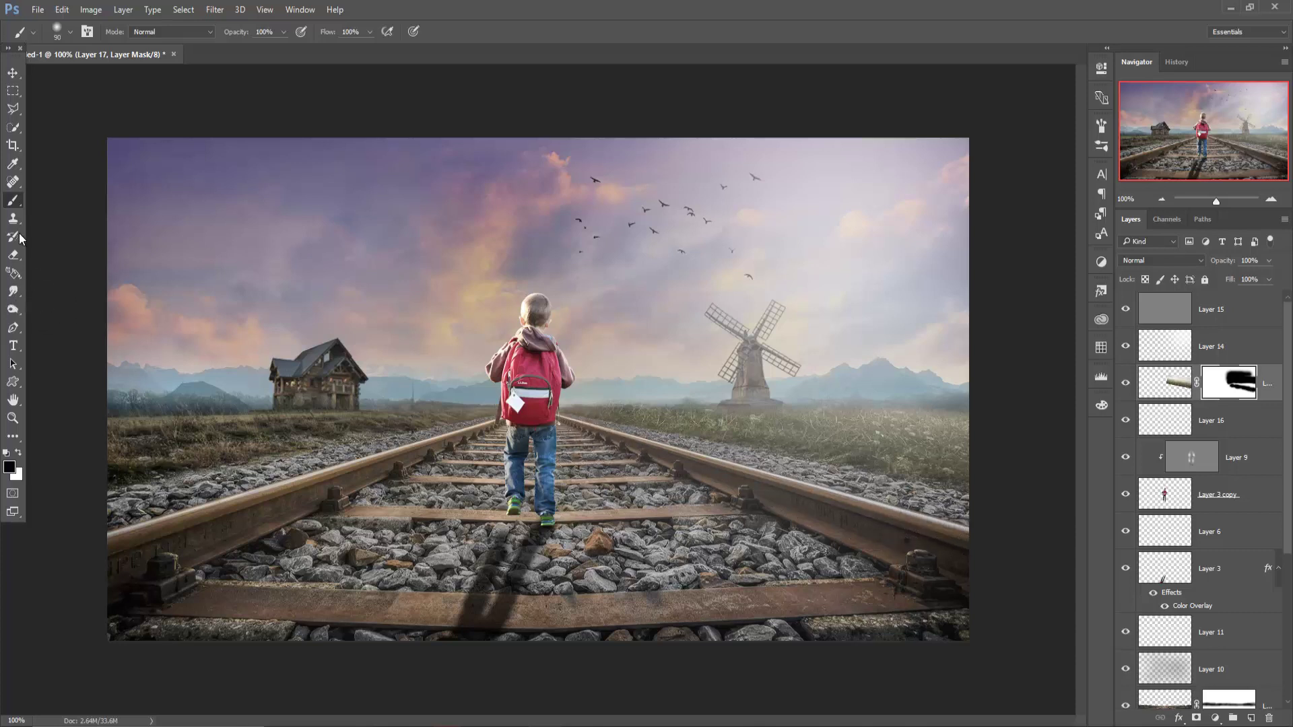
pyautogui.press('v')
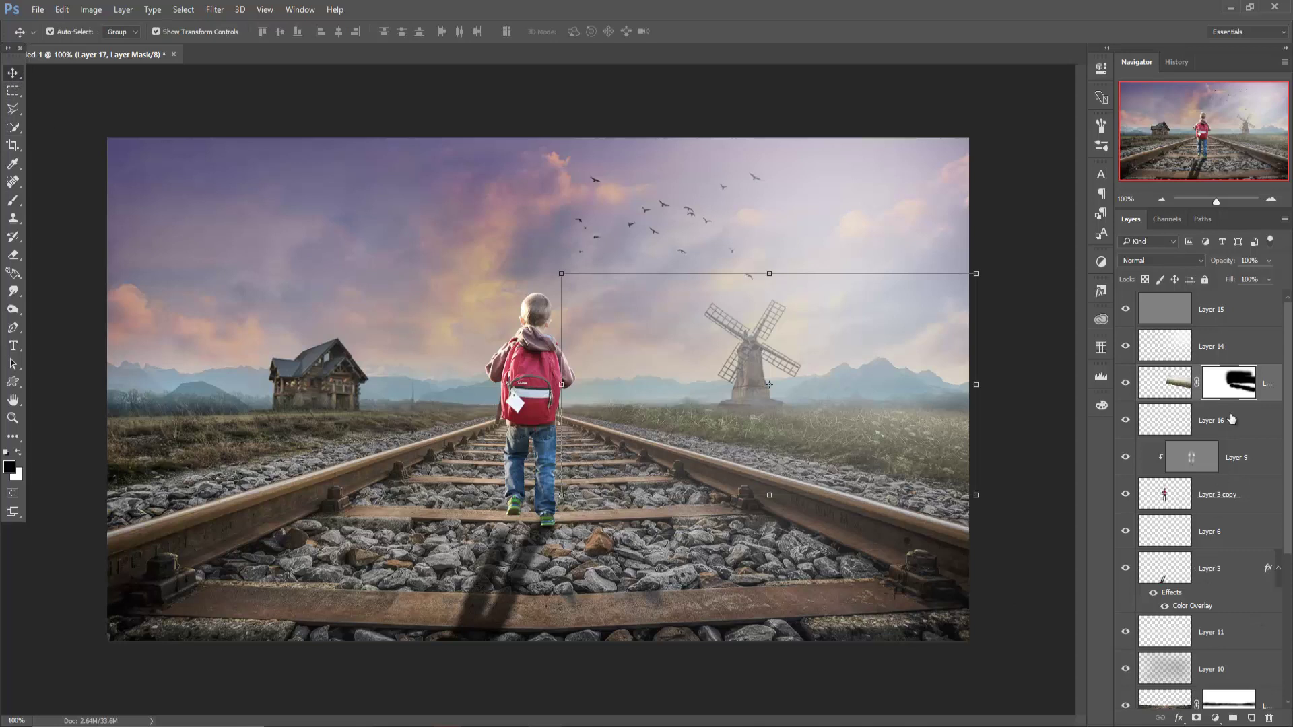
# Duplicate the field layer twice, creating Layer 17 copy and Layer 17 copy 2
pyautogui.rightClick(1270, 385)
pyautogui.click(1164, 155)
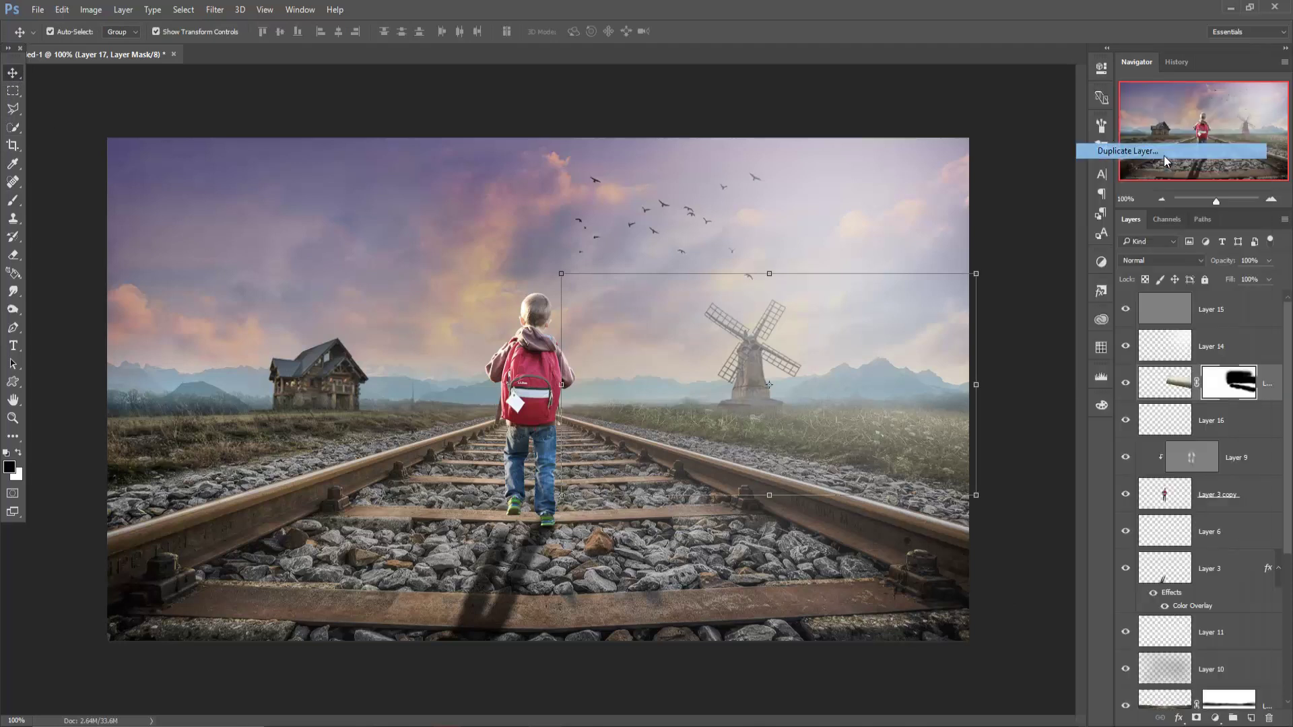
pyautogui.click(758, 227)
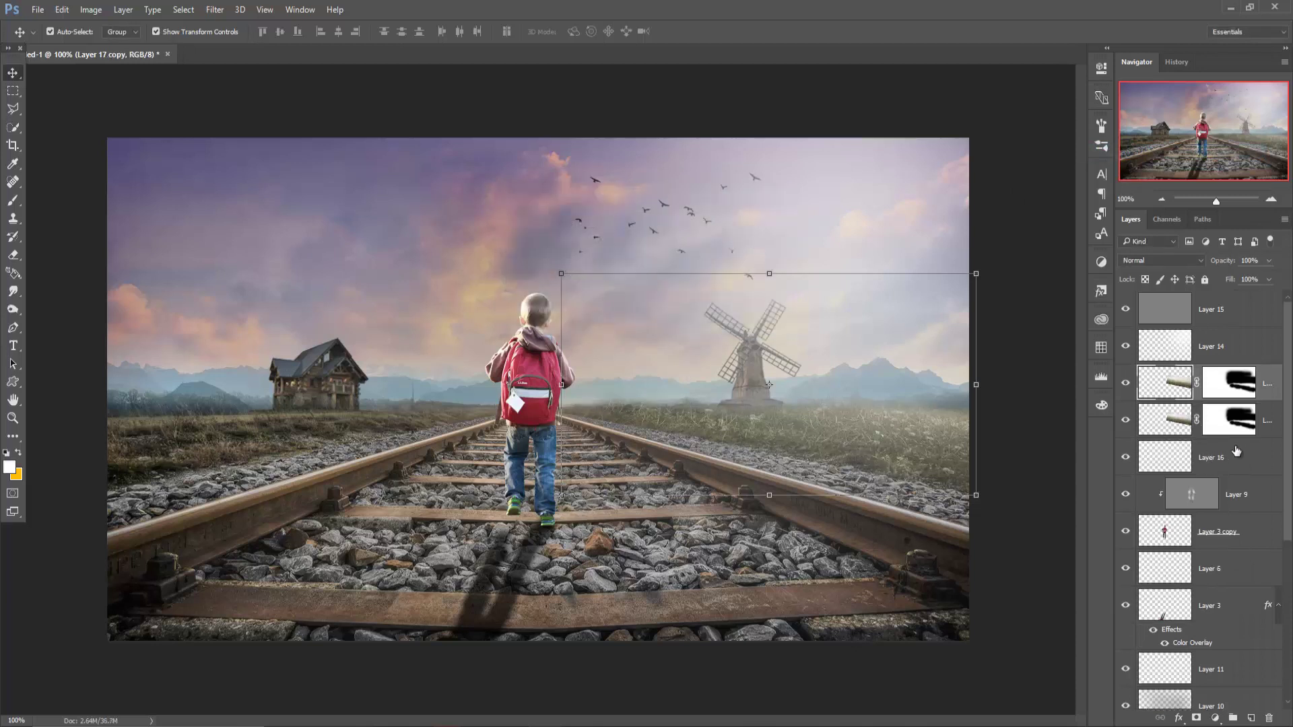
pyautogui.rightClick(1271, 389)
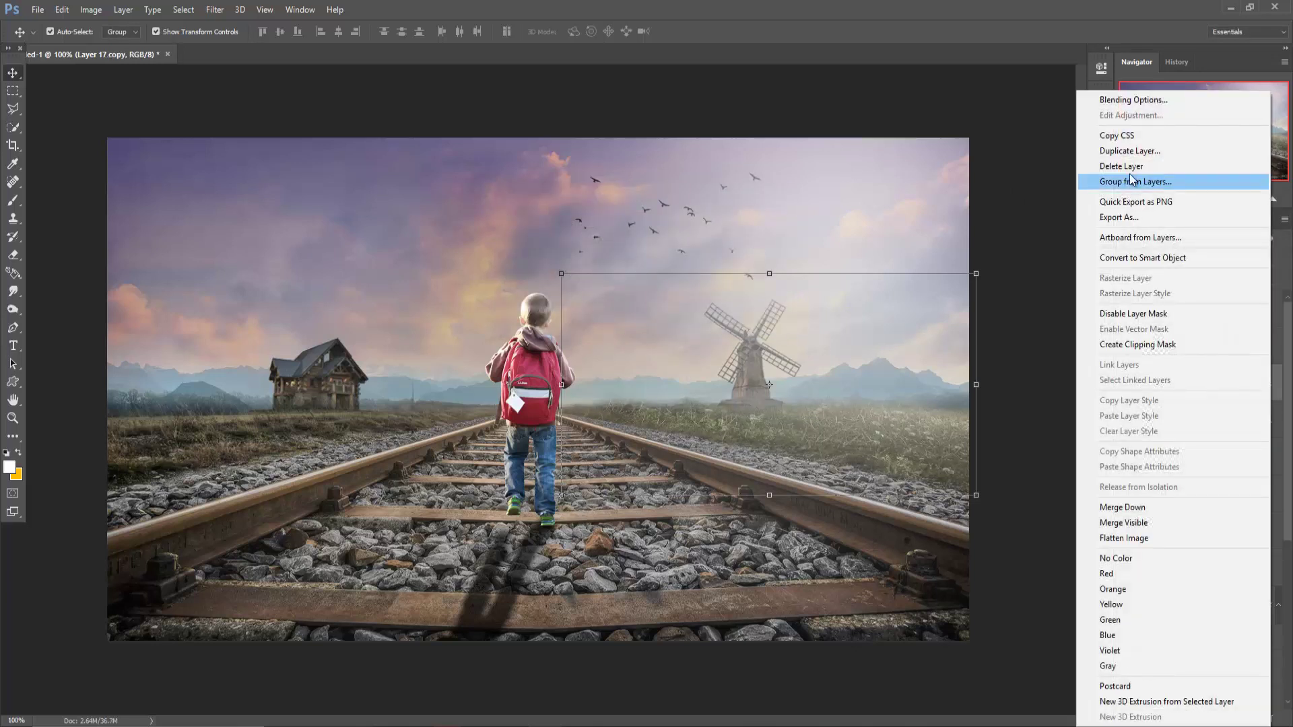
pyautogui.click(1145, 156)
pyautogui.click(762, 229)
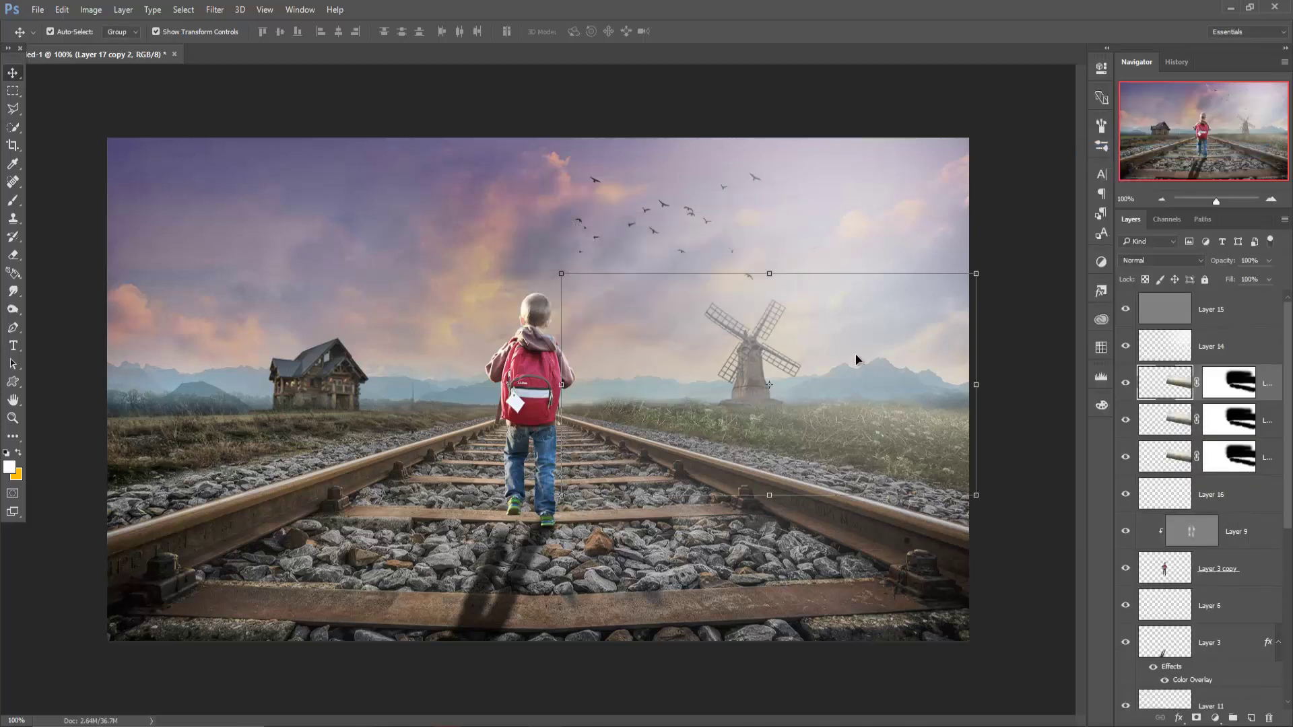
# Flip the grass copy horizontally and move it onto the tracks
pyautogui.click(61, 10)
pyautogui.moveTo(82, 295)
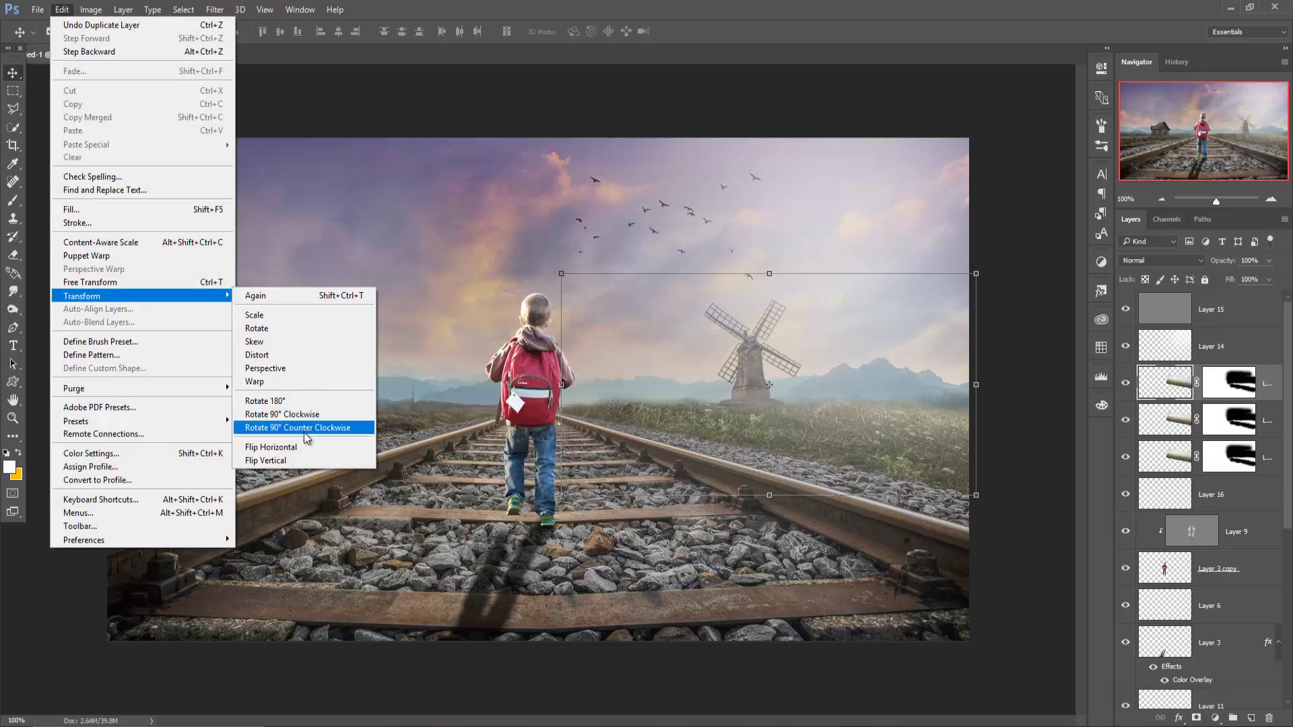
pyautogui.click(303, 447)
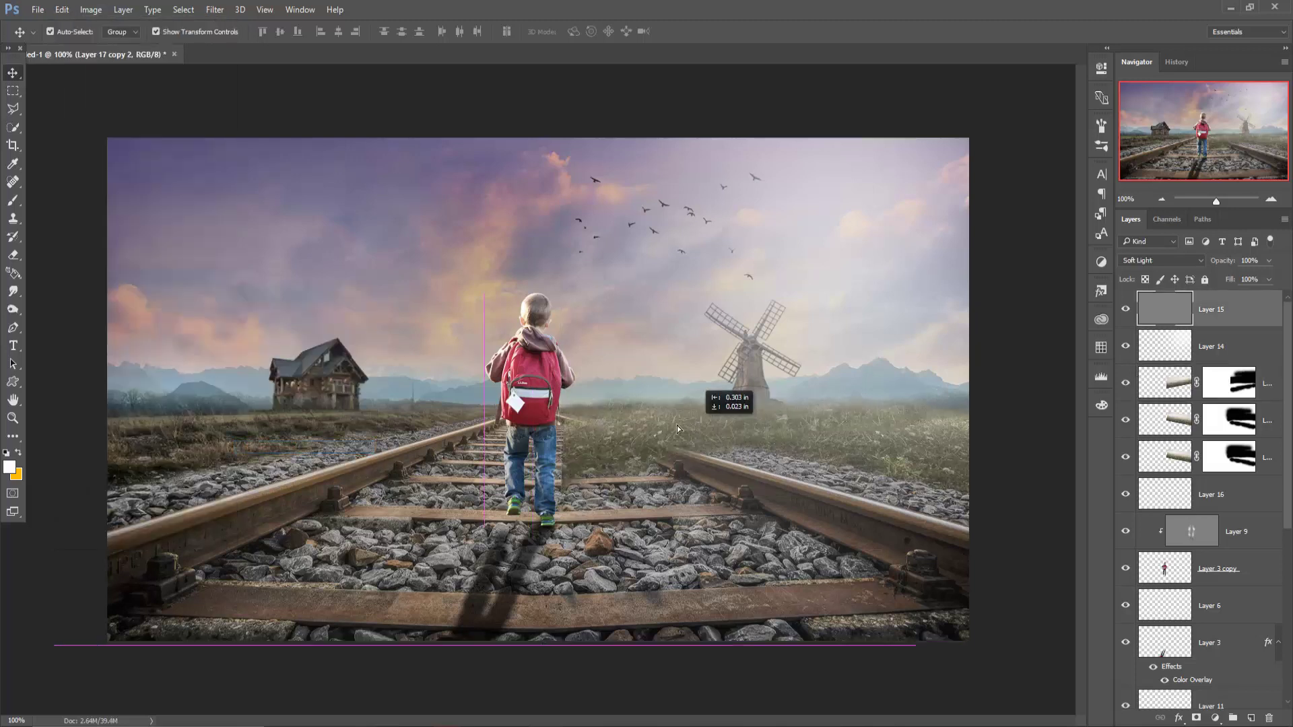
pyautogui.moveTo(762, 419)
pyautogui.mouseDown()
pyautogui.moveTo(694, 438)
pyautogui.moveTo(773, 440)
pyautogui.moveTo(570, 437)
pyautogui.mouseUp()
pyautogui.click(1266, 386)
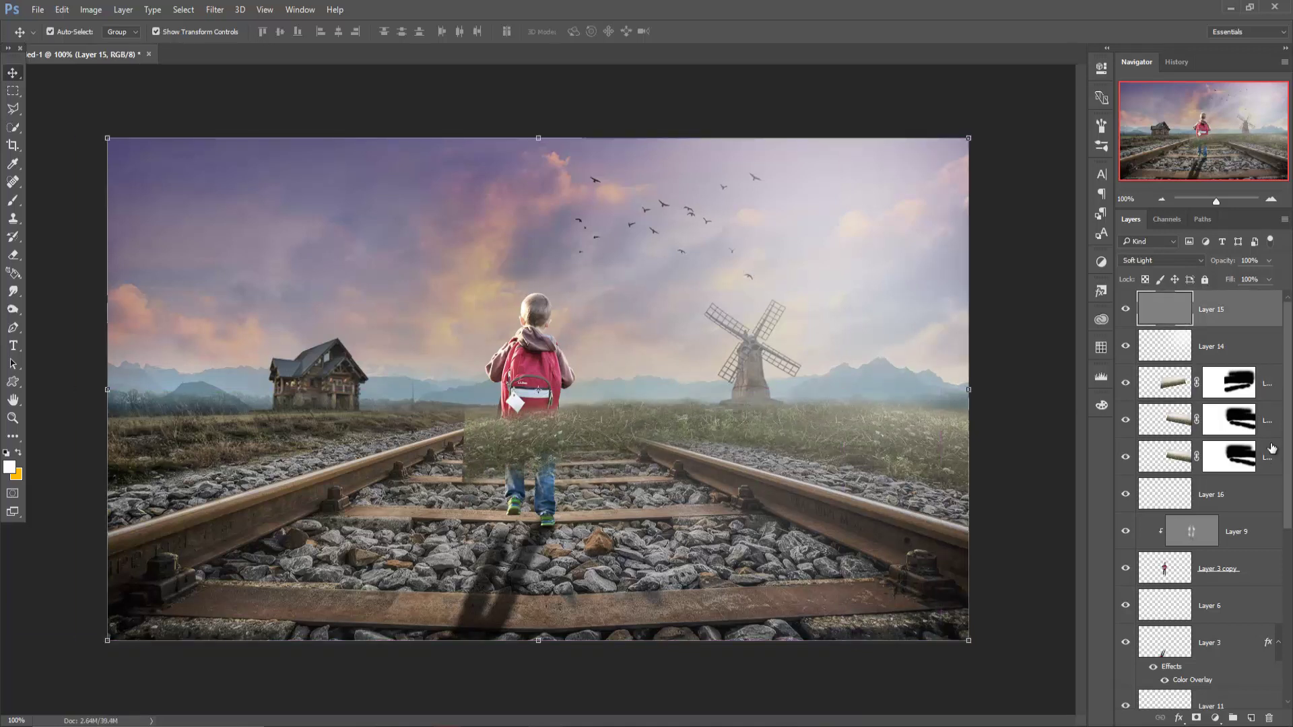
pyautogui.click(1266, 384)
# Nudge Layer 17 copy 2 left and slightly down to spread grass left of the tracks
pyautogui.hotkey('shift', 'Left')
pyautogui.hotkey('shift', 'Left')
pyautogui.hotkey('shift', 'Left')
pyautogui.hotkey('shift', 'Left')
pyautogui.hotkey('shift', 'Left')
pyautogui.hotkey('shift', 'Left')
pyautogui.hotkey('shift', 'Left')
pyautogui.hotkey('shift', 'Left')
pyautogui.hotkey('shift', 'Left')
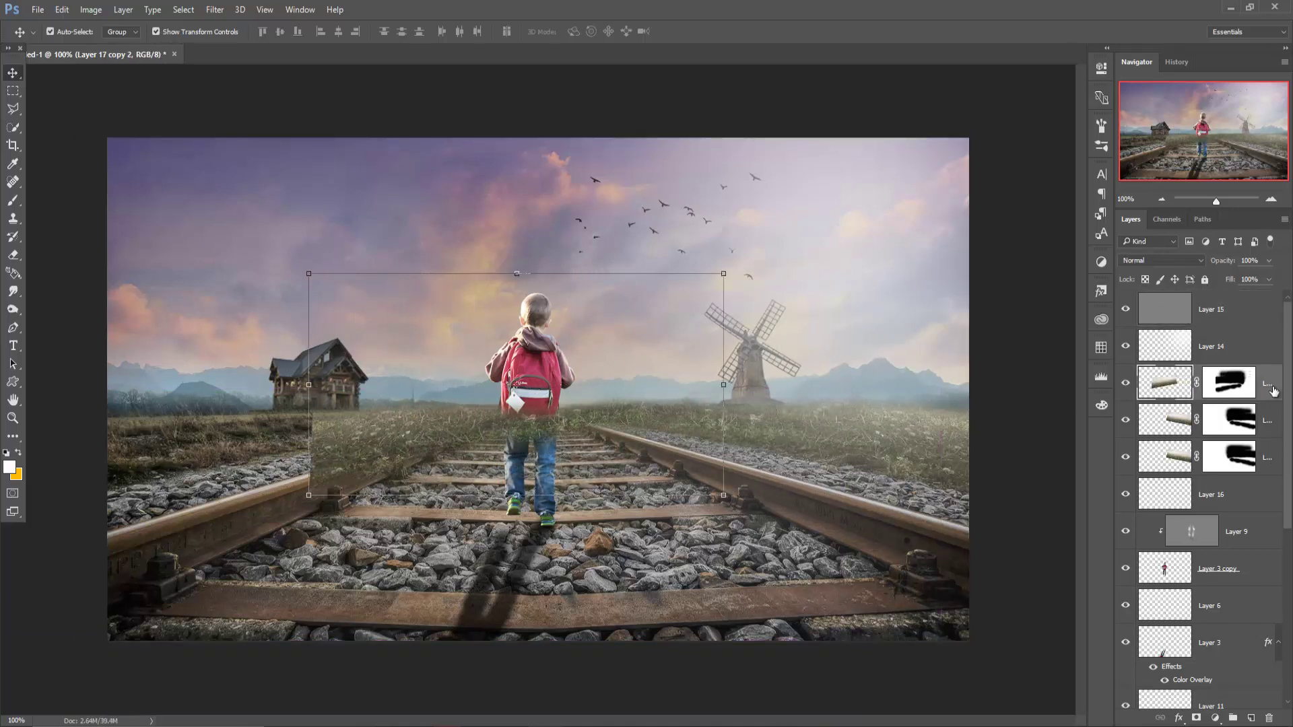
pyautogui.hotkey('shift', 'Left')
pyautogui.hotkey('shift', 'Left')
pyautogui.hotkey('shift', 'Left')
pyautogui.hotkey('shift', 'Left')
pyautogui.hotkey('shift', 'Left')
pyautogui.hotkey('shift', 'Left')
pyautogui.hotkey('shift', 'Left')
pyautogui.hotkey('shift', 'Left')
pyautogui.hotkey('shift', 'Left')
pyautogui.hotkey('shift', 'Left')
pyautogui.hotkey('shift', 'Left')
pyautogui.hotkey('shift', 'Left')
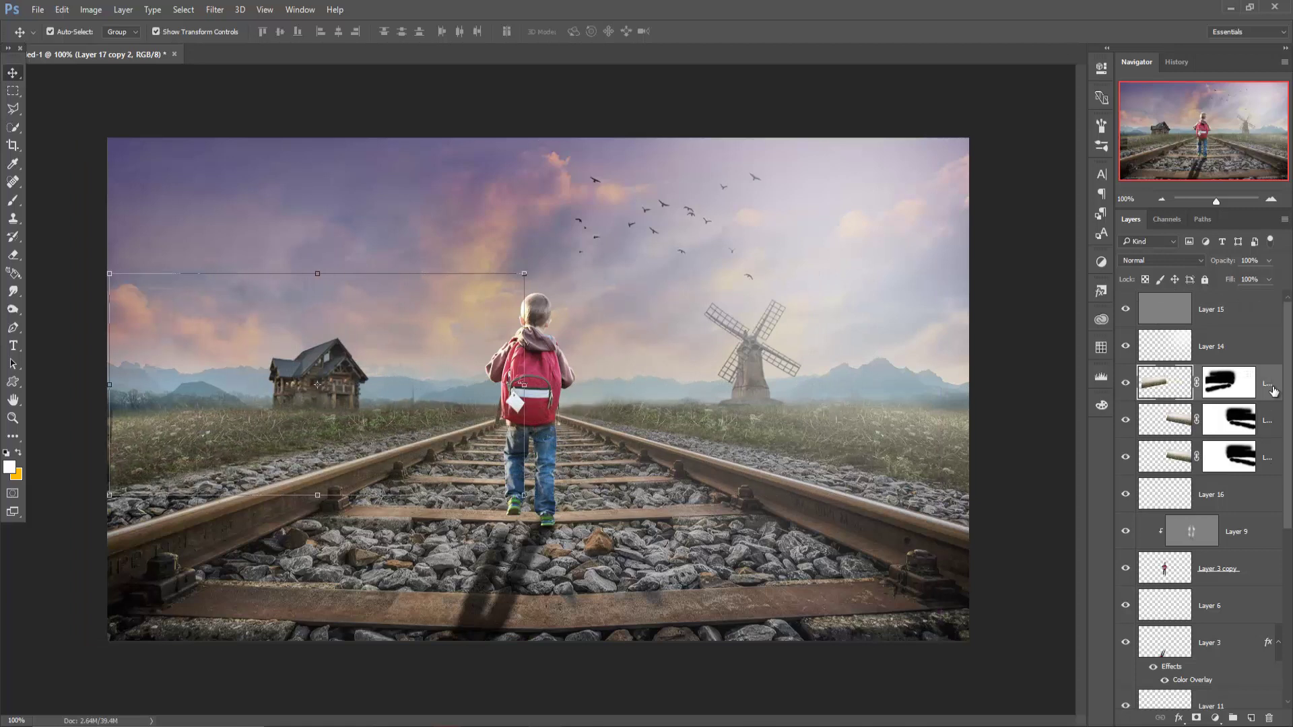
pyautogui.hotkey('shift', 'Left')
pyautogui.hotkey('shift', 'Left')
pyautogui.hotkey('shift', 'Left')
pyautogui.hotkey('shift', 'Down')
pyautogui.hotkey('shift', 'Down')
pyautogui.press('Up')
pyautogui.press('Up')
pyautogui.press('Up')
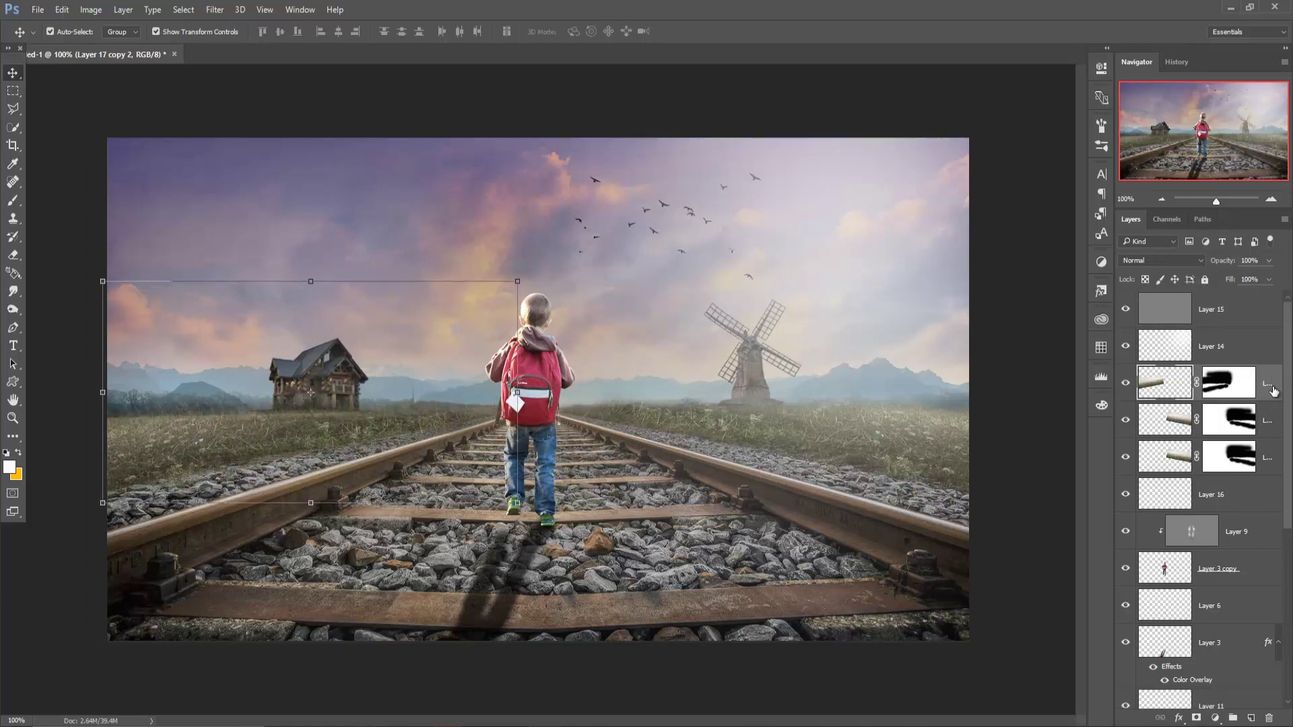
pyautogui.press('Up')
pyautogui.press('Up')
pyautogui.press('Up')
pyautogui.hotkey('ctrl', 't')
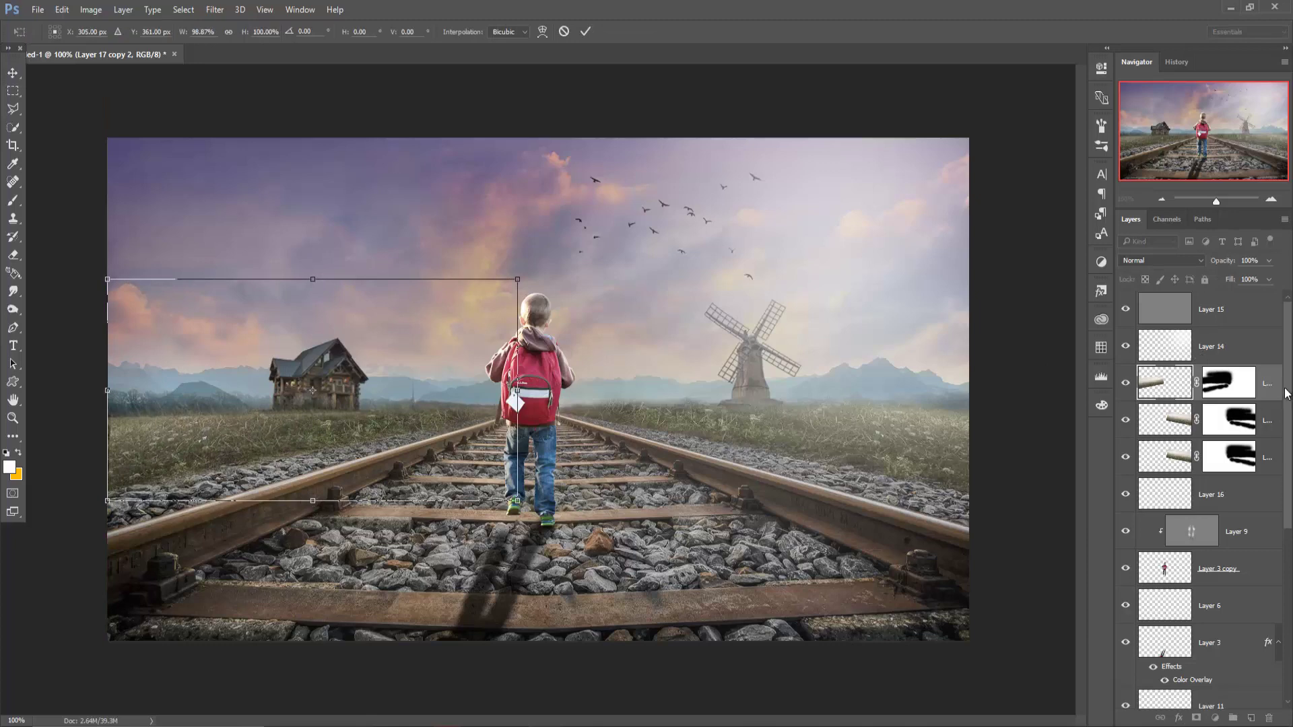
pyautogui.click(585, 32)
# Duplicate the grass layer again as Layer 17 copy 3
pyautogui.rightClick(1272, 382)
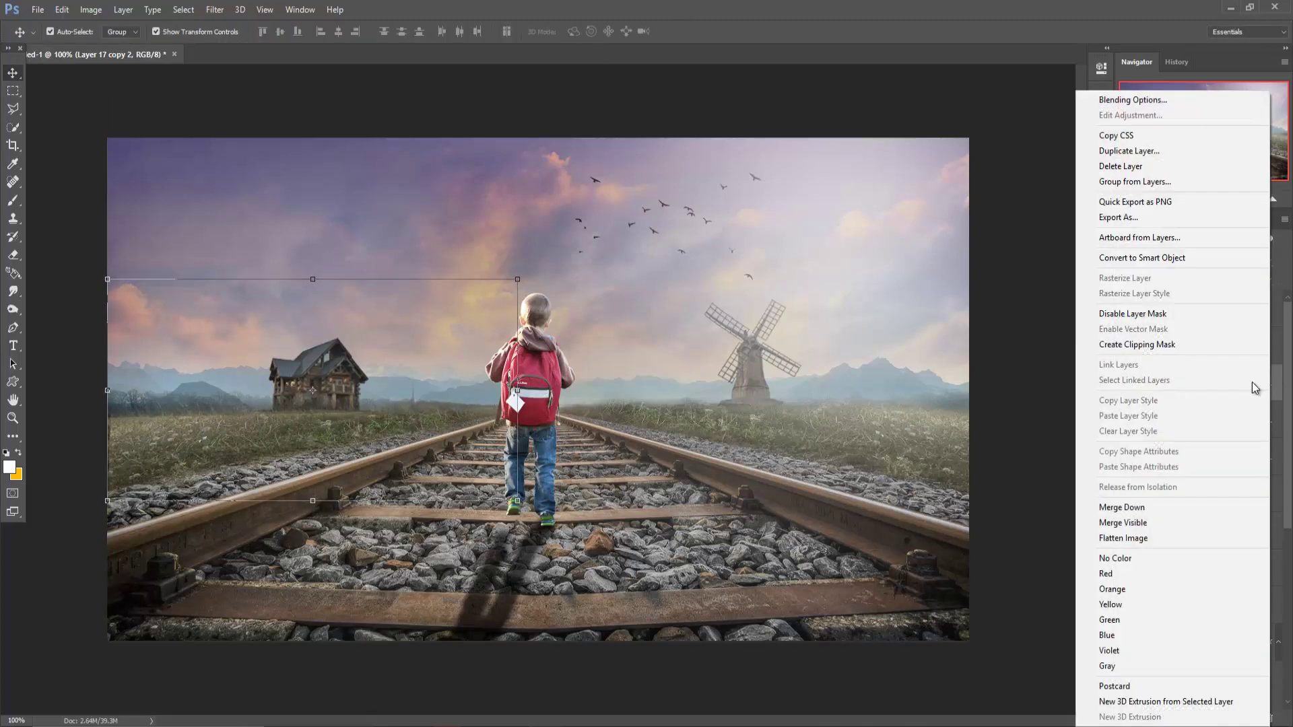
pyautogui.click(1145, 154)
pyautogui.click(766, 228)
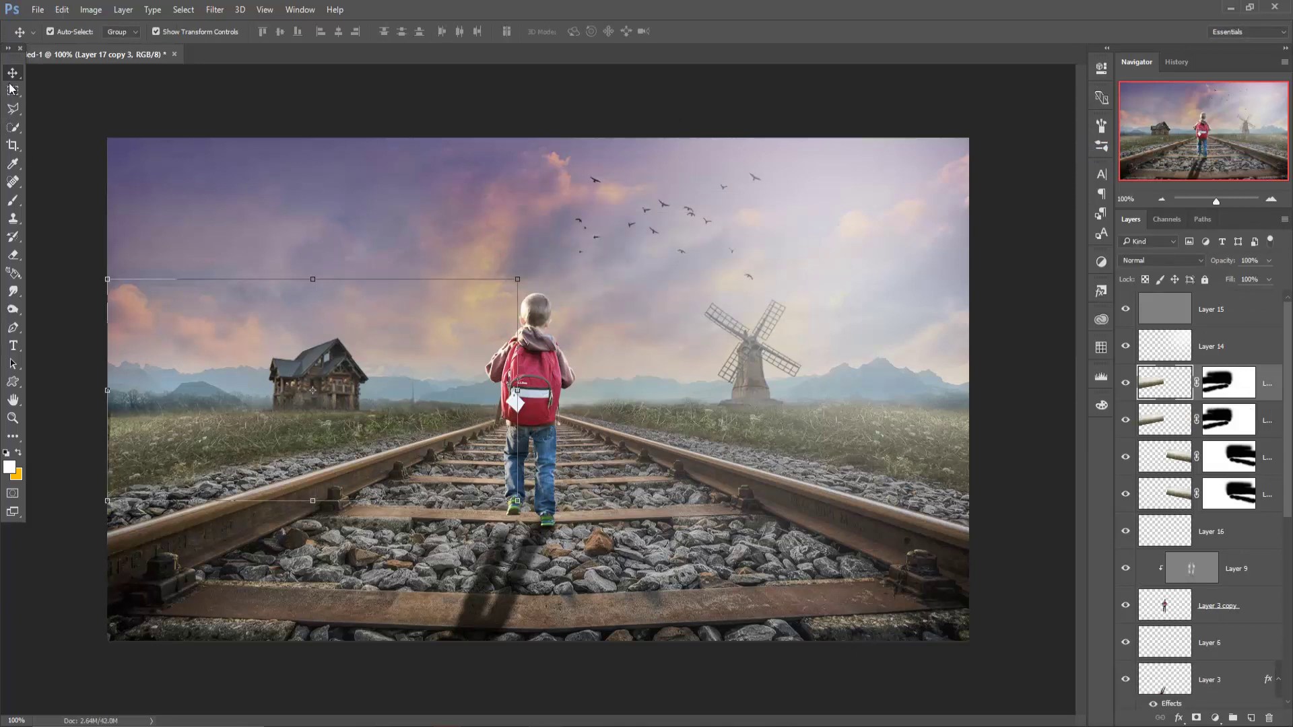
# Choose the 680 px scatter brush preset
pyautogui.click(13, 200)
pyautogui.click(70, 31)
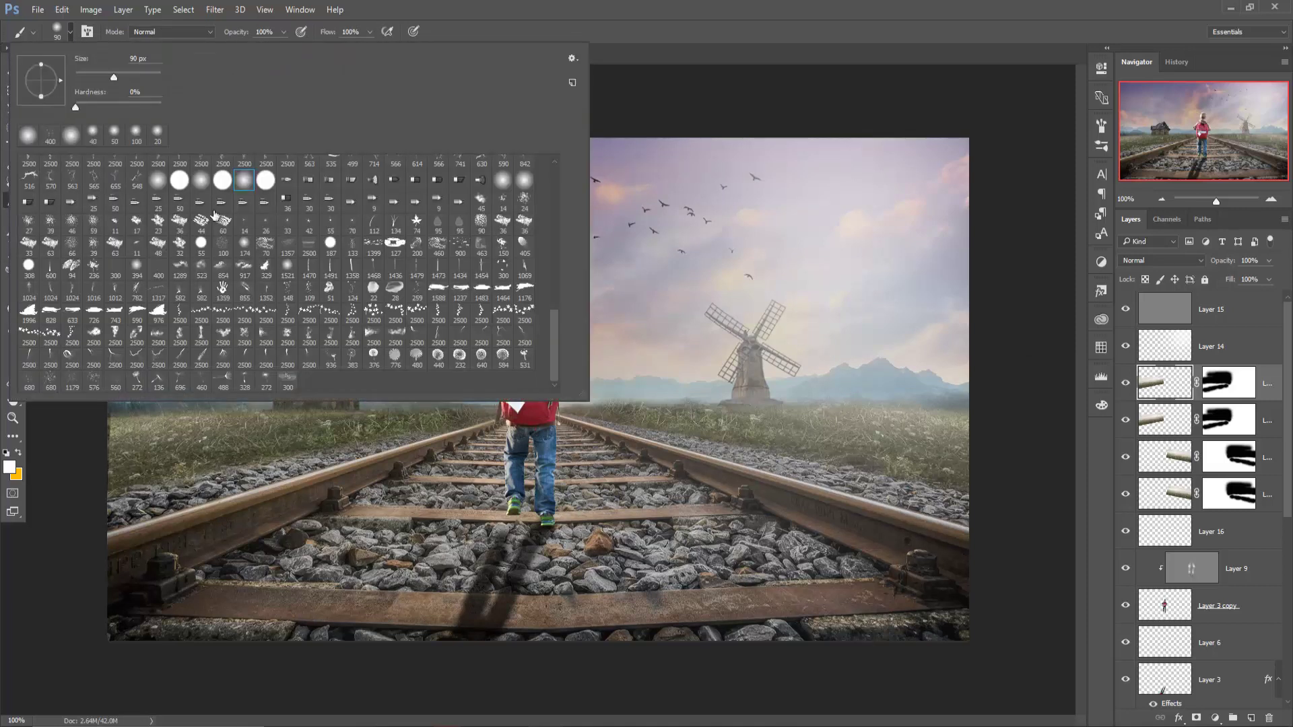
pyautogui.click(73, 385)
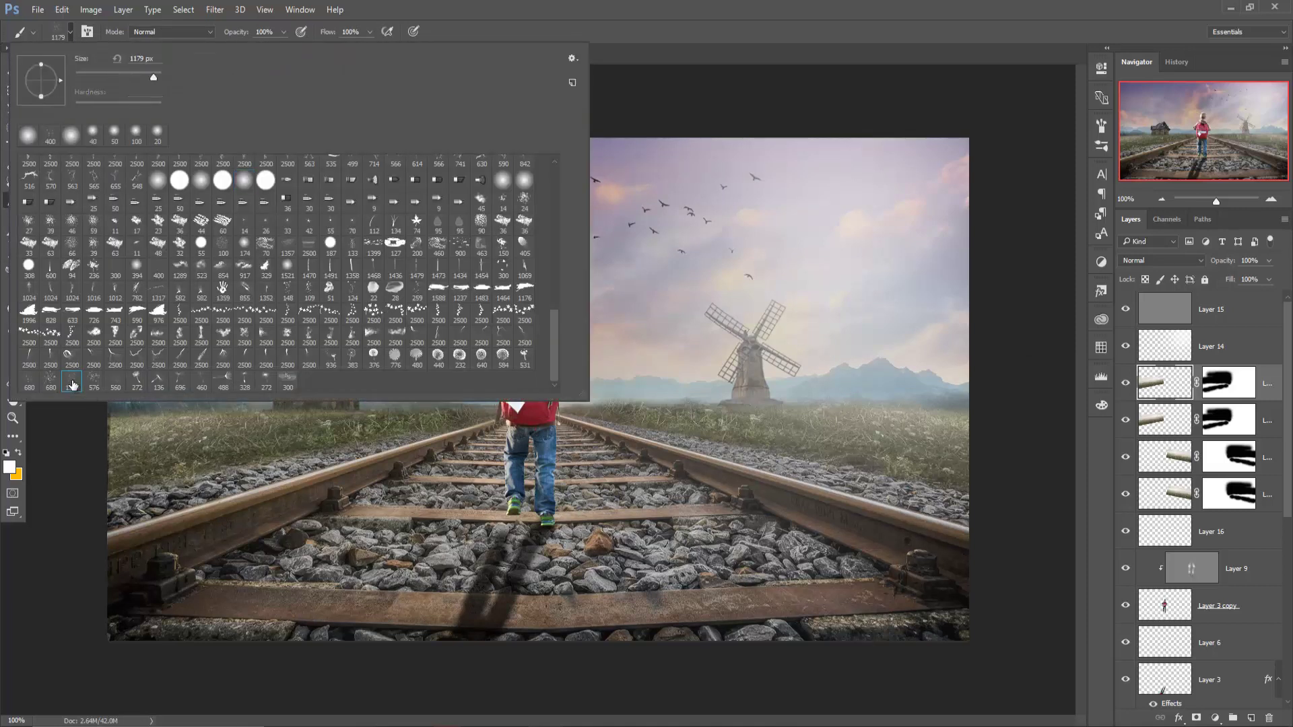
pyautogui.click(30, 383)
pyautogui.press('Return')
# Shrink the scatter brush to about 250 px and paint white particles around the windmill
pyautogui.press('[')
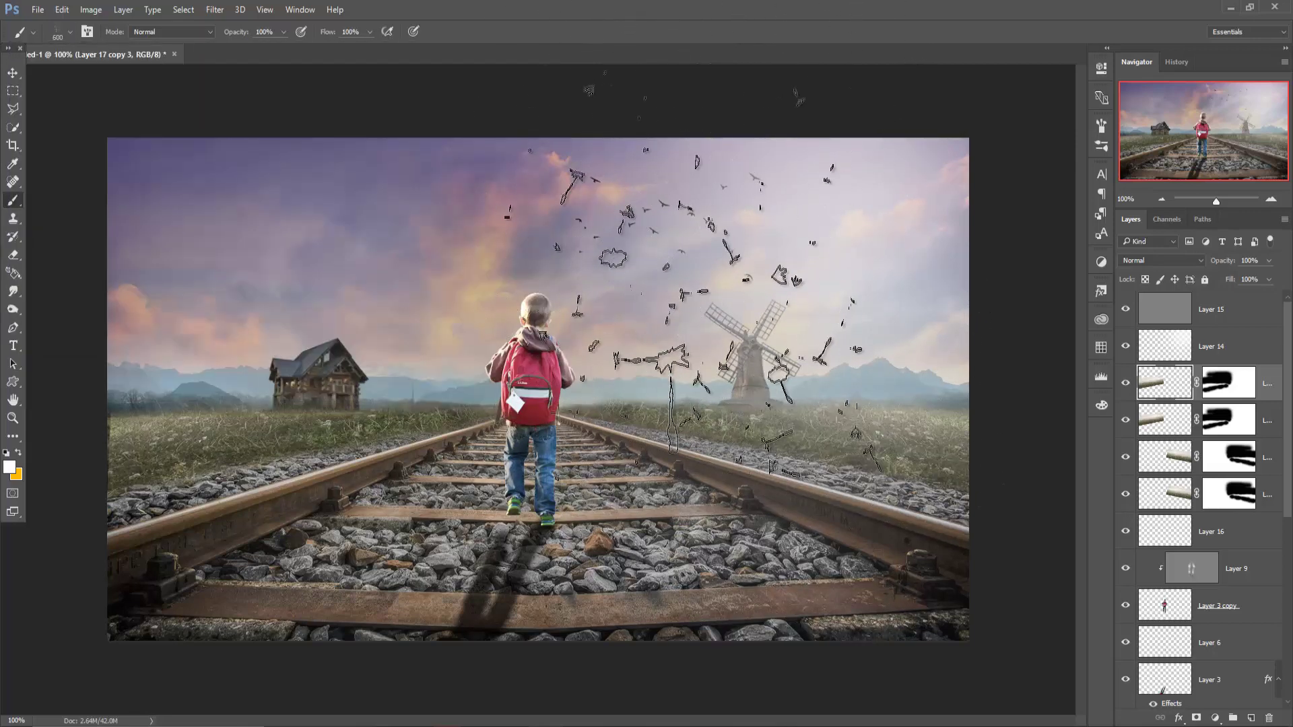
pyautogui.press('[')
pyautogui.press('[')
pyautogui.press('[')
pyautogui.press('[')
pyautogui.press('[')
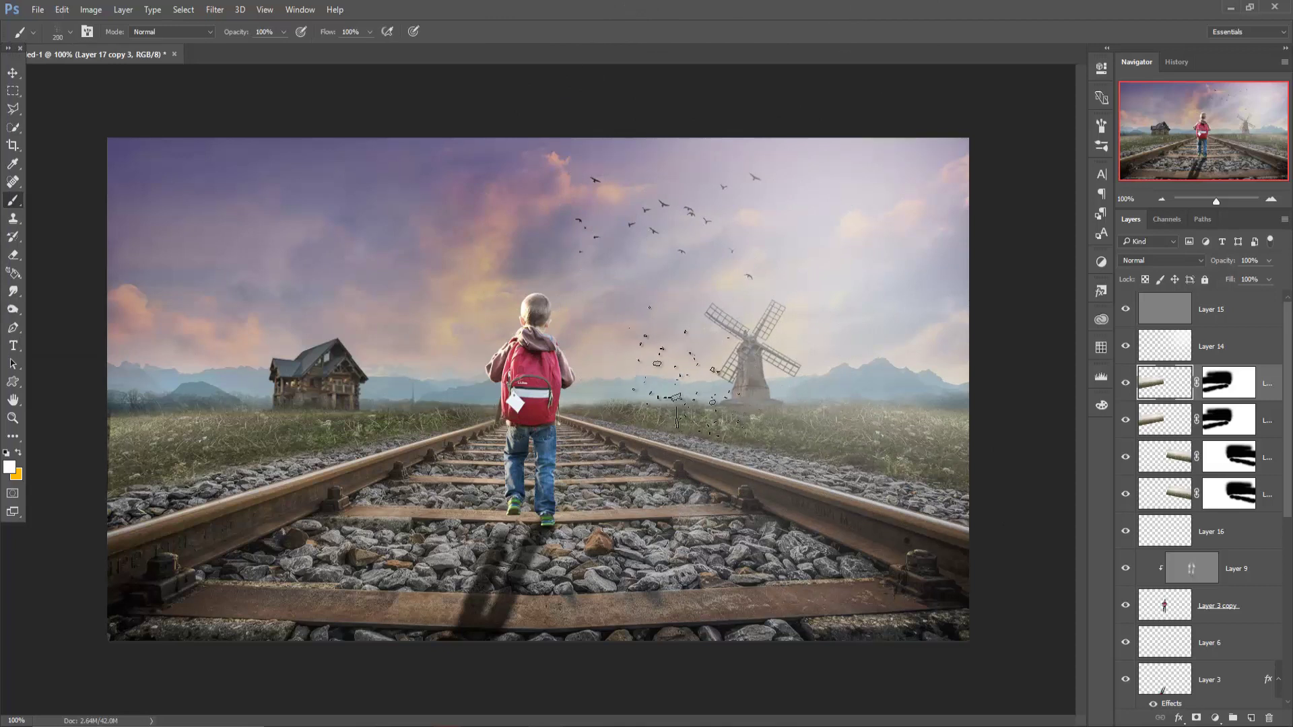
pyautogui.press('[')
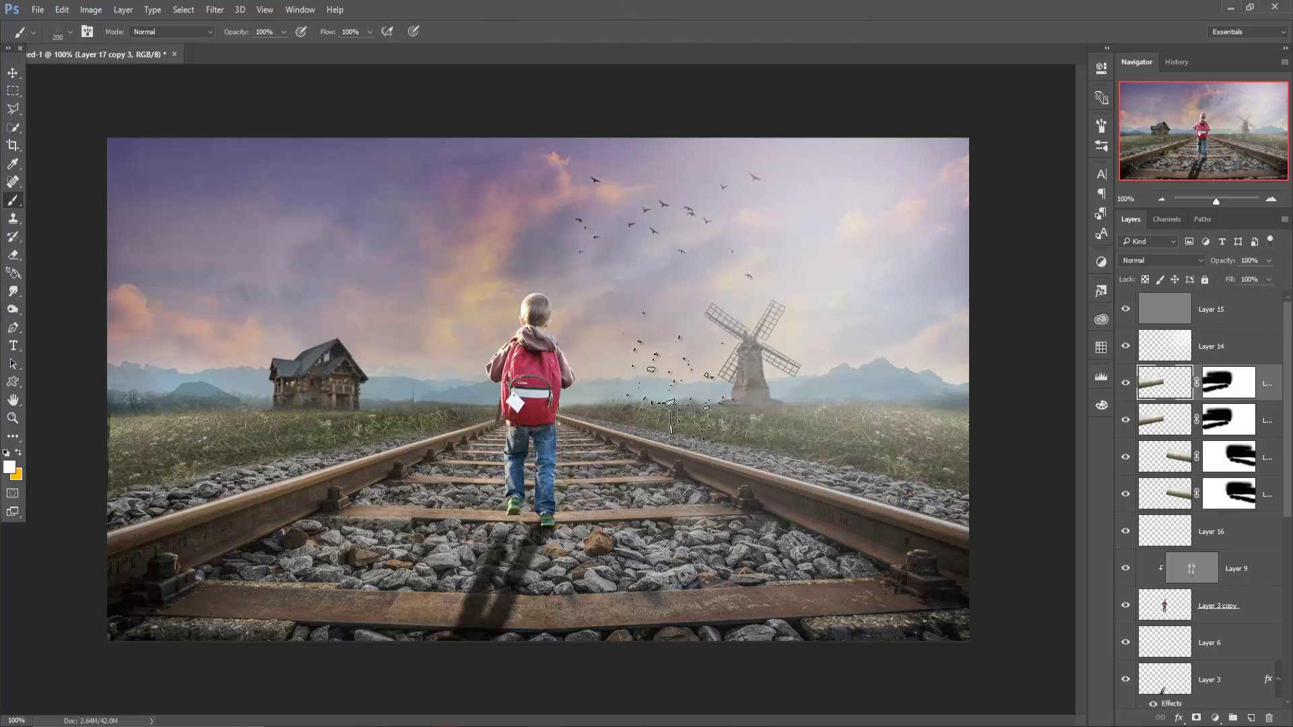
pyautogui.click(670, 405)
pyautogui.press('[')
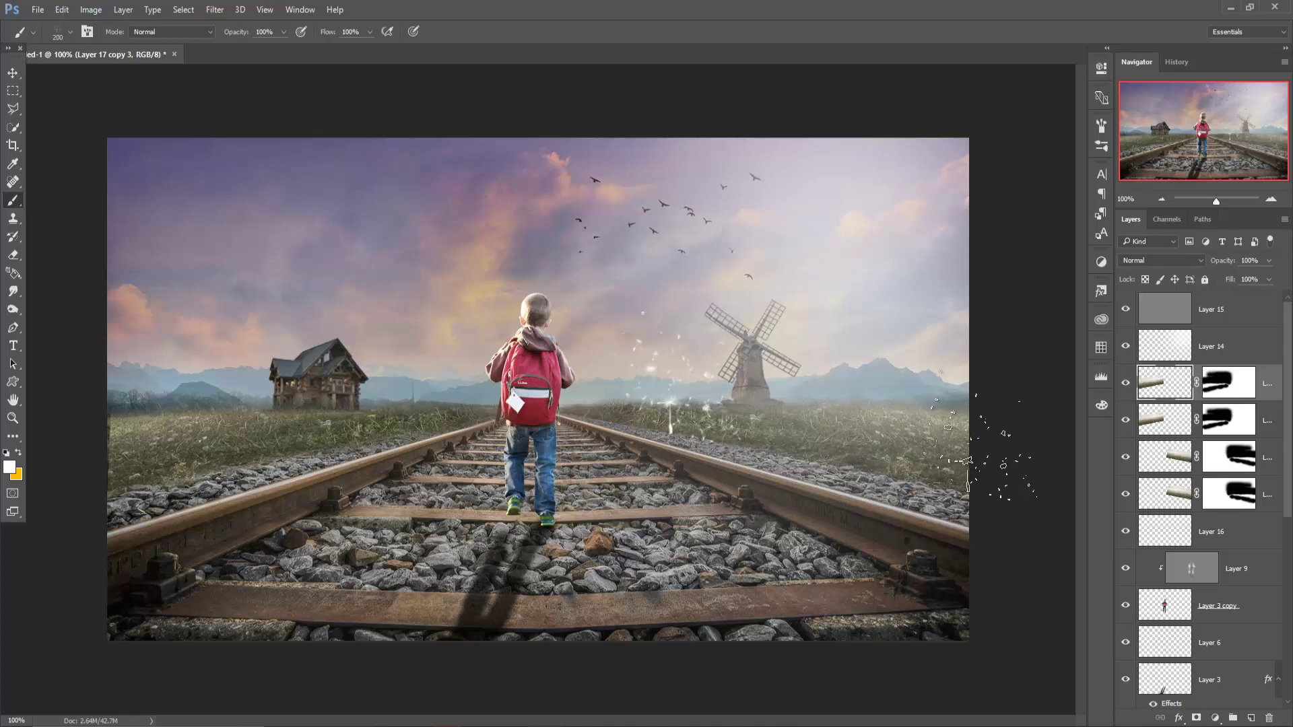
pyautogui.press('[')
# Pick the dandelion brush preset and shrink it to 50 px
pyautogui.click(70, 34)
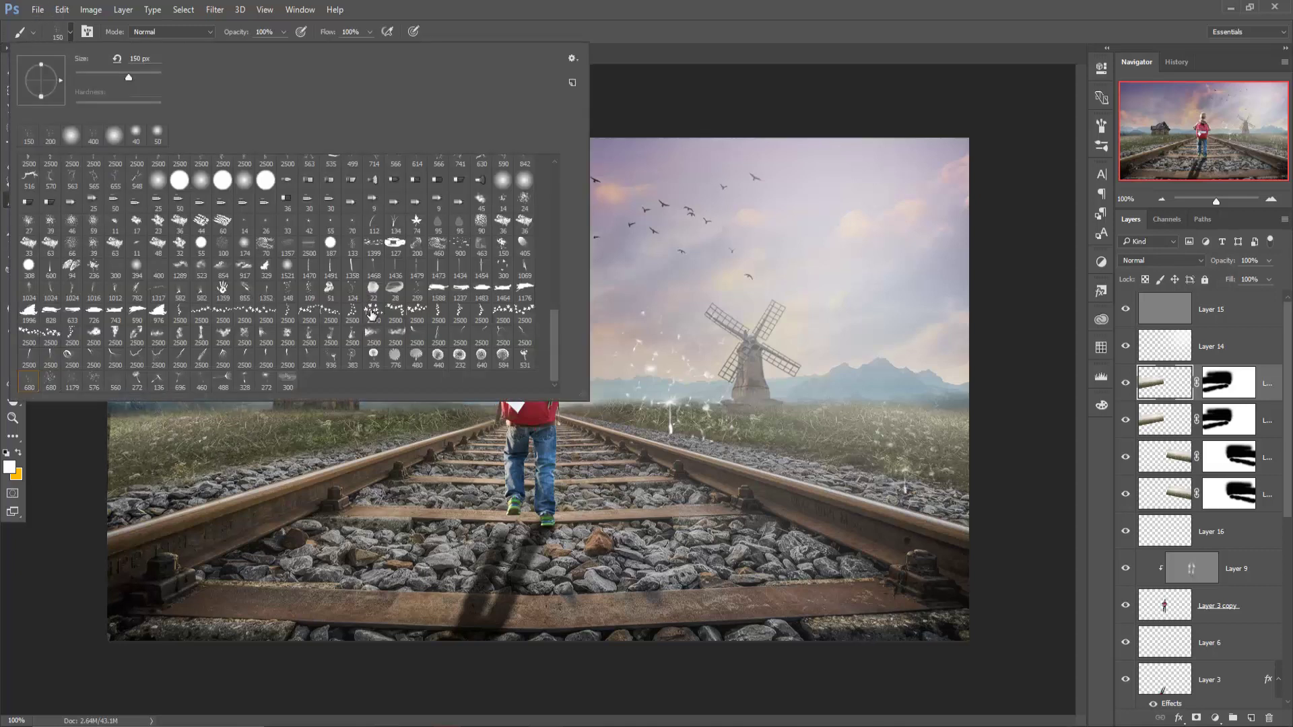
pyautogui.click(482, 356)
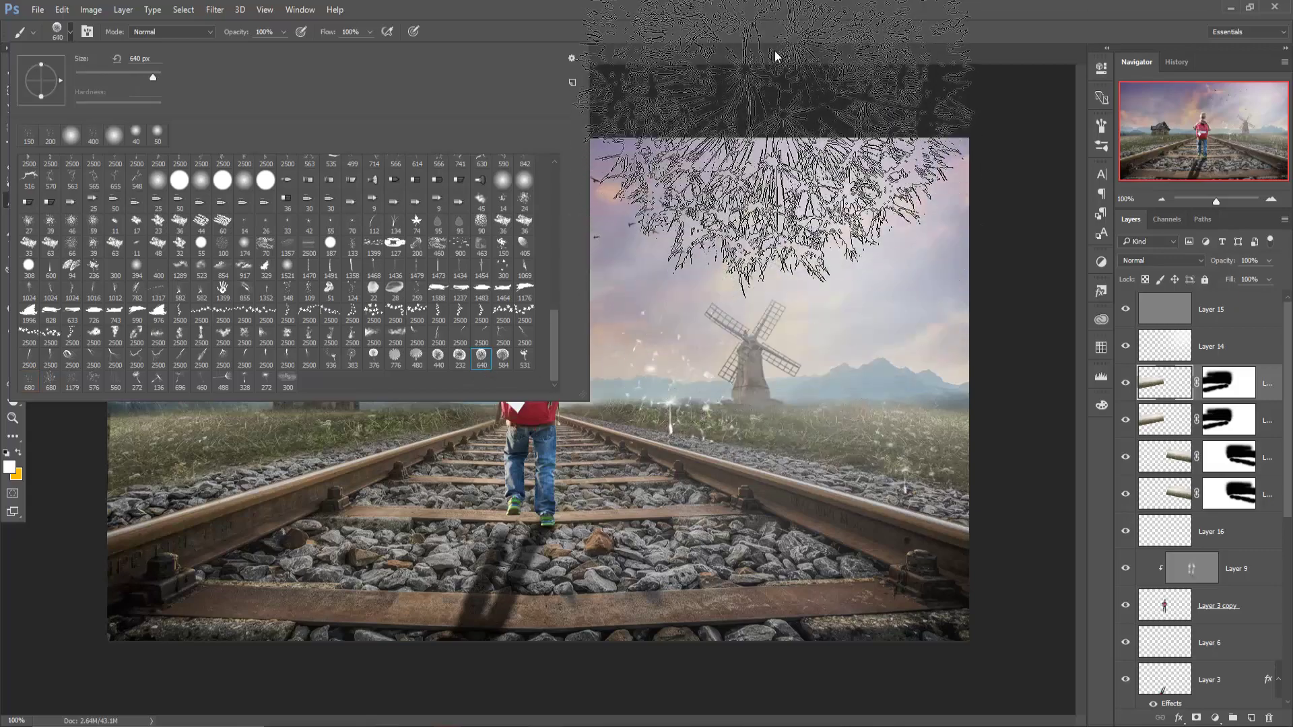
pyautogui.click(835, 404)
pyautogui.press('[')
pyautogui.press('[')
pyautogui.press('[')
pyautogui.press('[')
pyautogui.press('[')
pyautogui.press('[')
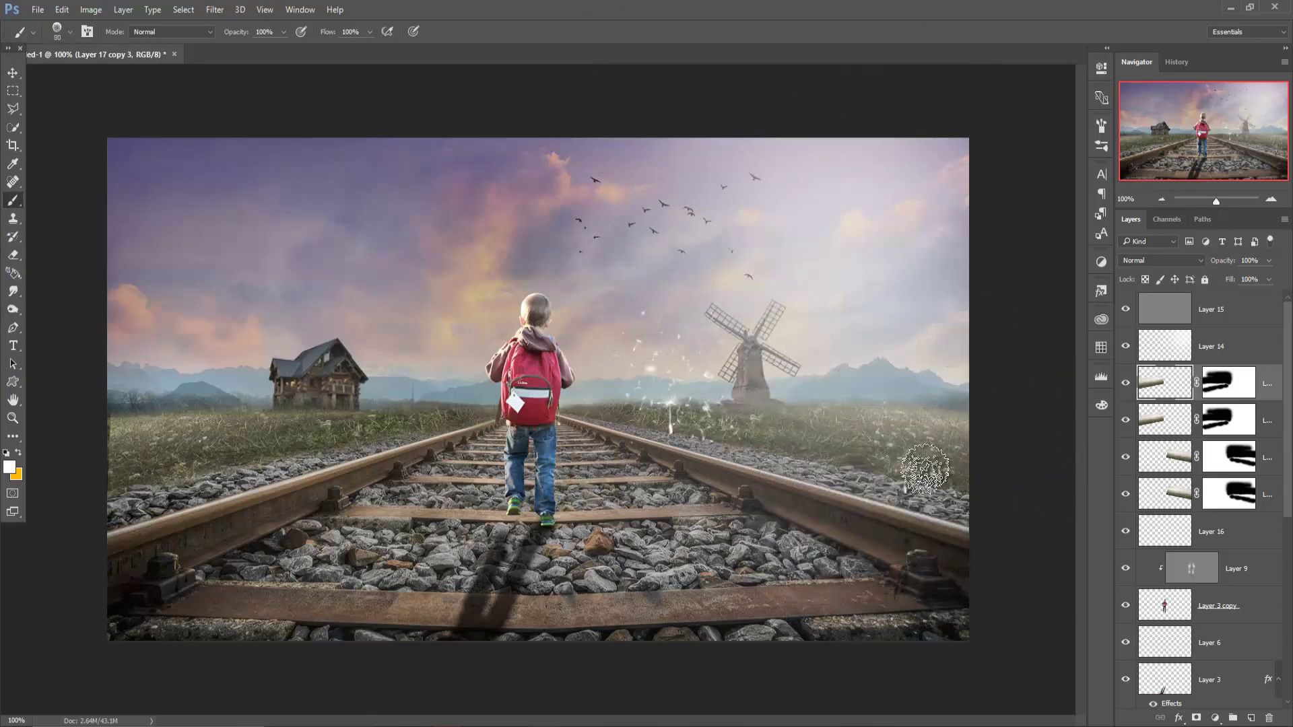
pyautogui.press('[')
pyautogui.press('[')
pyautogui.press('[')
pyautogui.press('[')
# Stamp dandelions in the grass right of the tracks, smaller ones further back
pyautogui.click(943, 466)
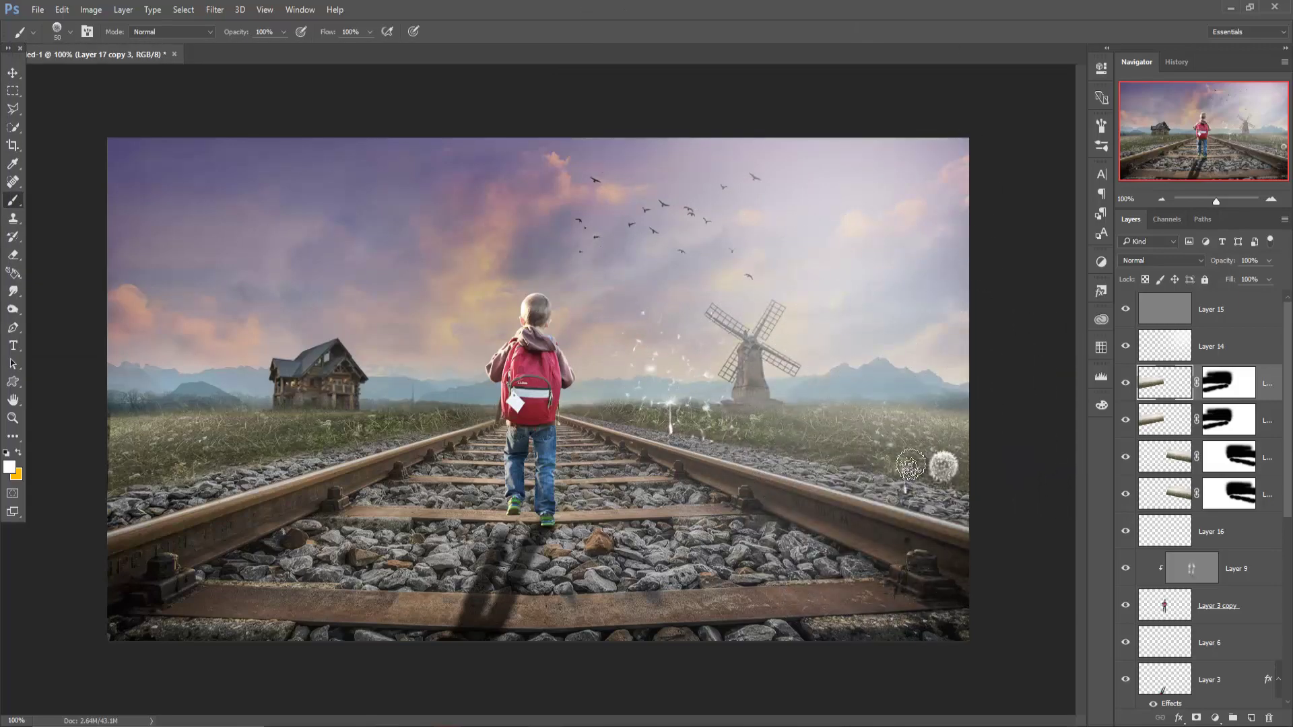
pyautogui.click(860, 449)
pyautogui.click(773, 438)
pyautogui.click(826, 422)
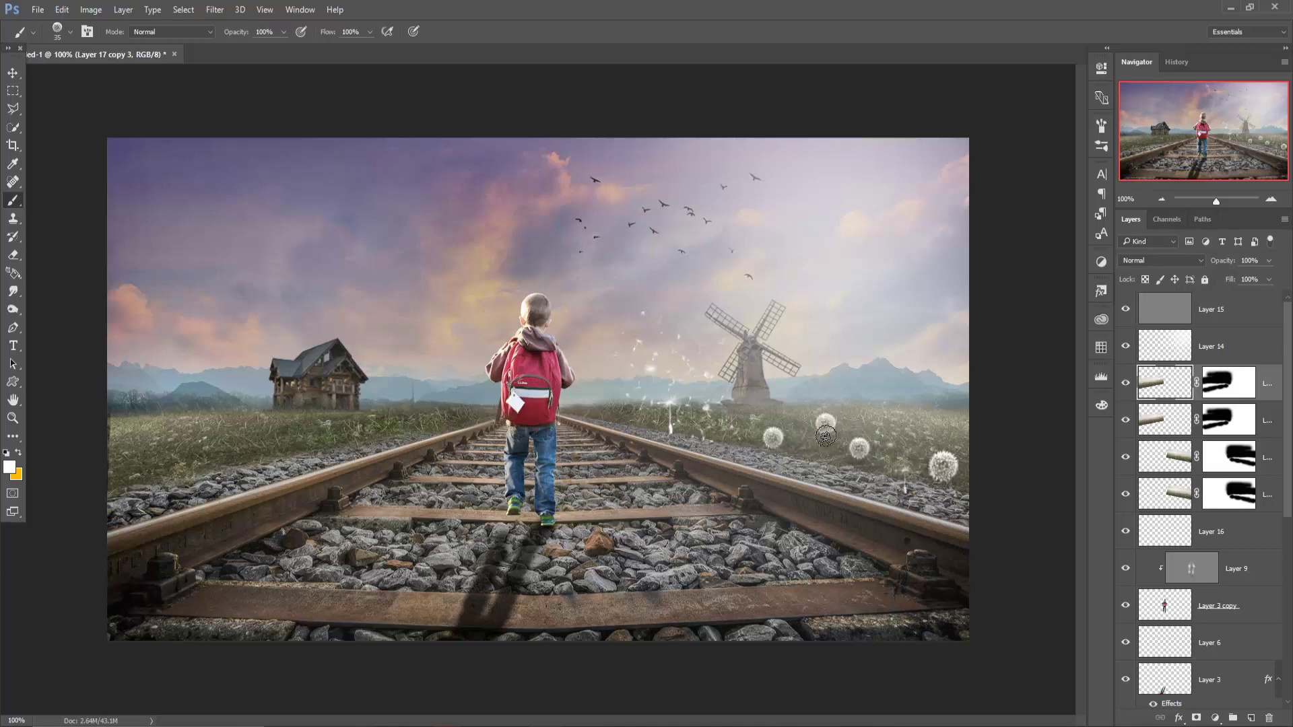
pyautogui.click(881, 425)
pyautogui.press('[')
pyautogui.click(860, 422)
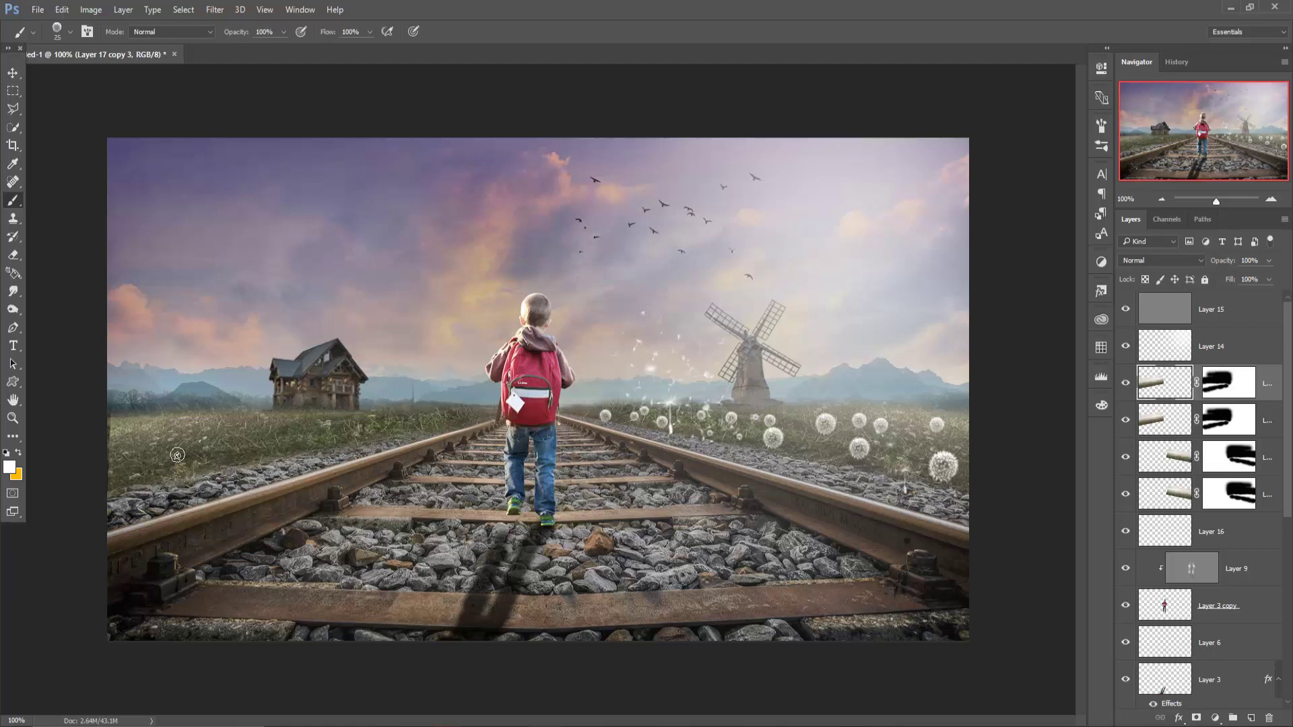
# Stamp dandelions in the left-hand grass, shrinking the brush to 30 then 25 into the distance
pyautogui.click(116, 478)
pyautogui.click(123, 448)
pyautogui.click(108, 431)
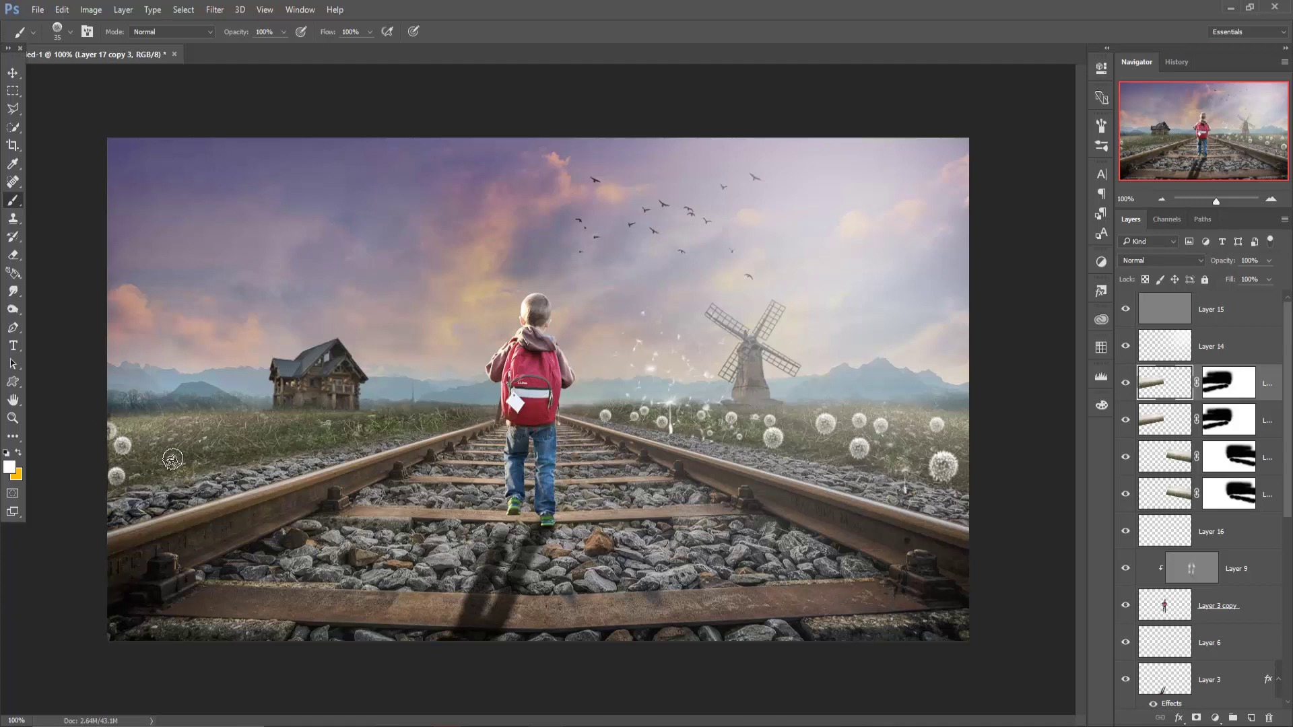
pyautogui.press('[')
pyautogui.click(143, 465)
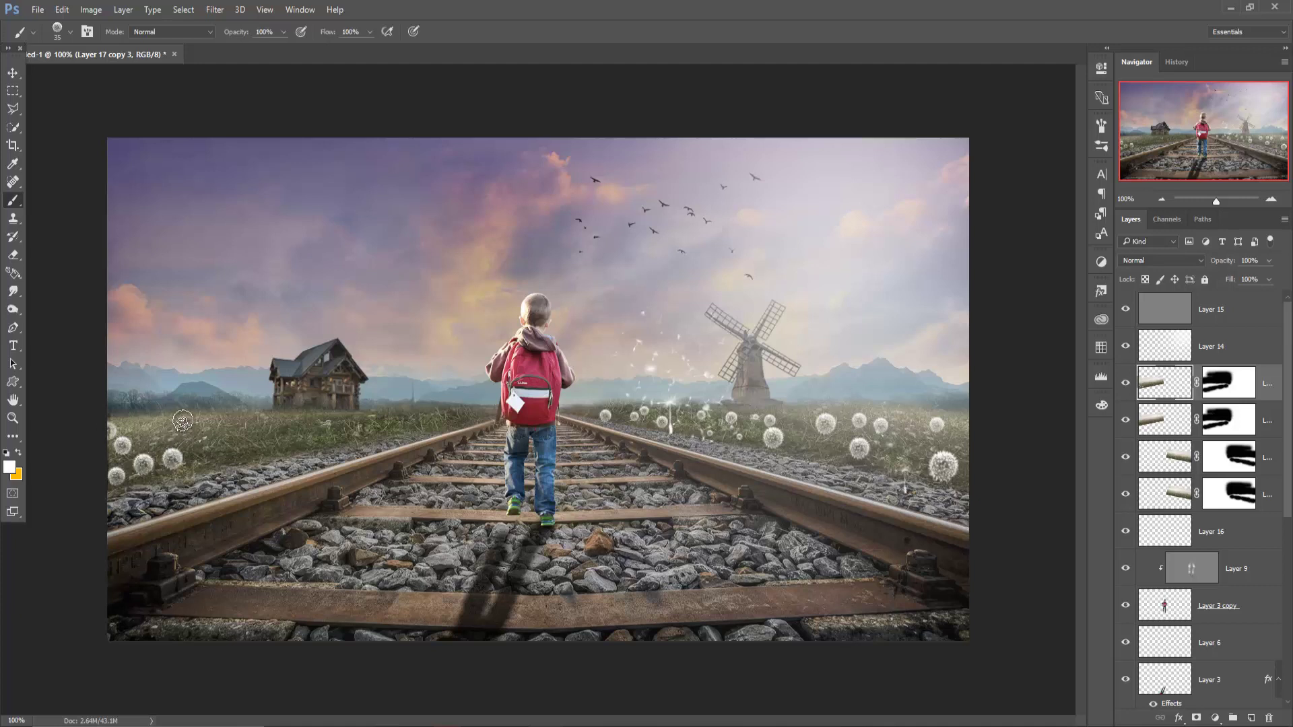
pyautogui.click(181, 422)
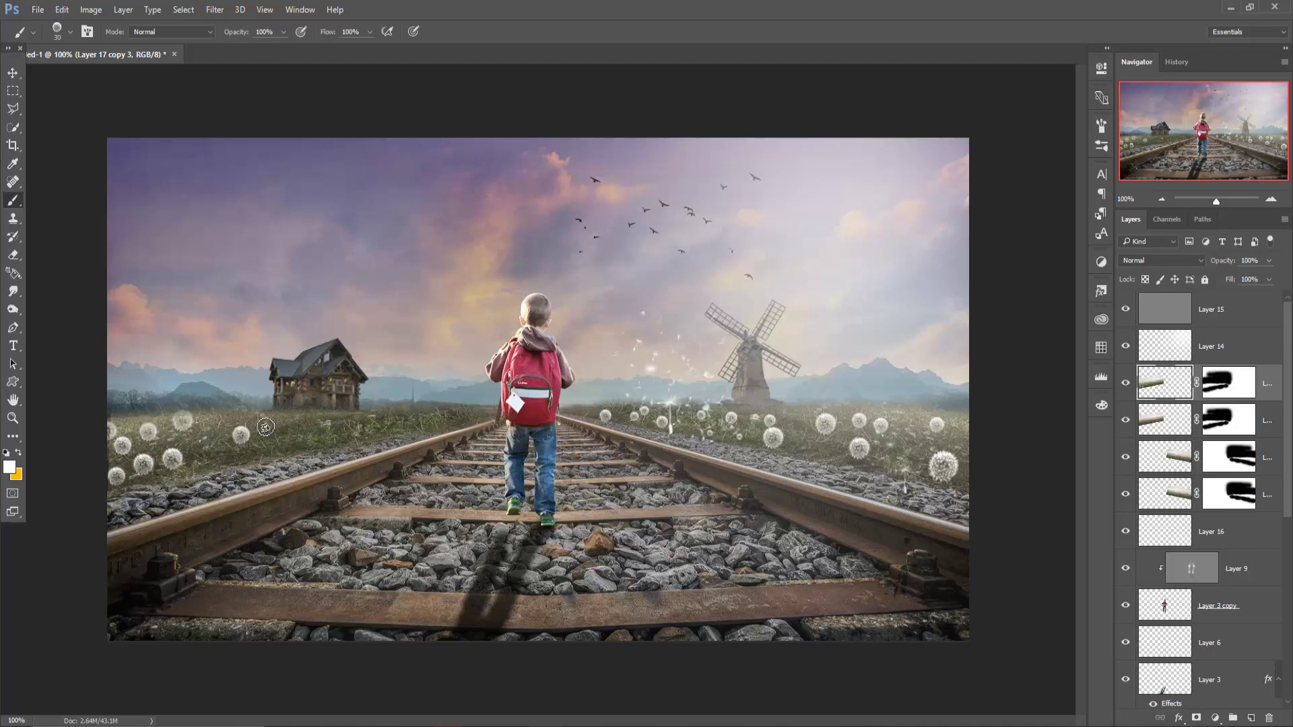
pyautogui.press('[')
pyautogui.click(210, 450)
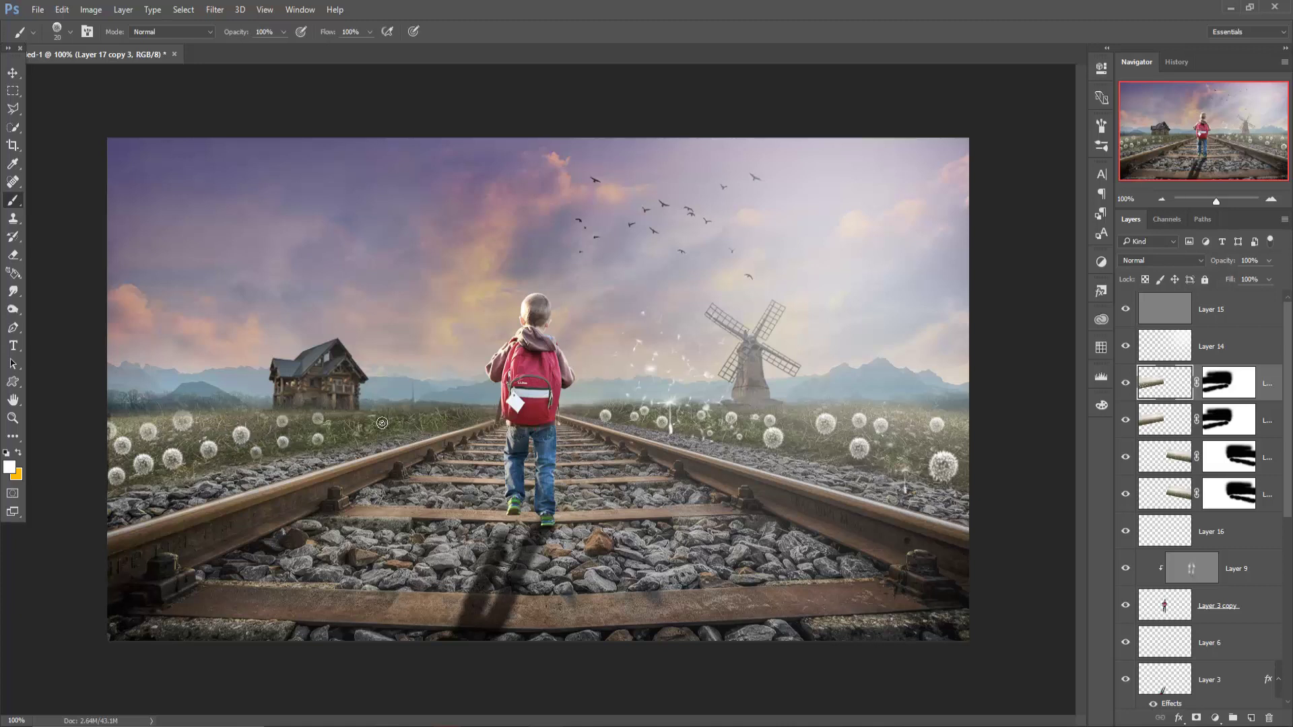
# Add dandelions in the grass between the house and the left rail
pyautogui.click(364, 423)
pyautogui.click(349, 421)
pyautogui.click(453, 418)
pyautogui.click(421, 420)
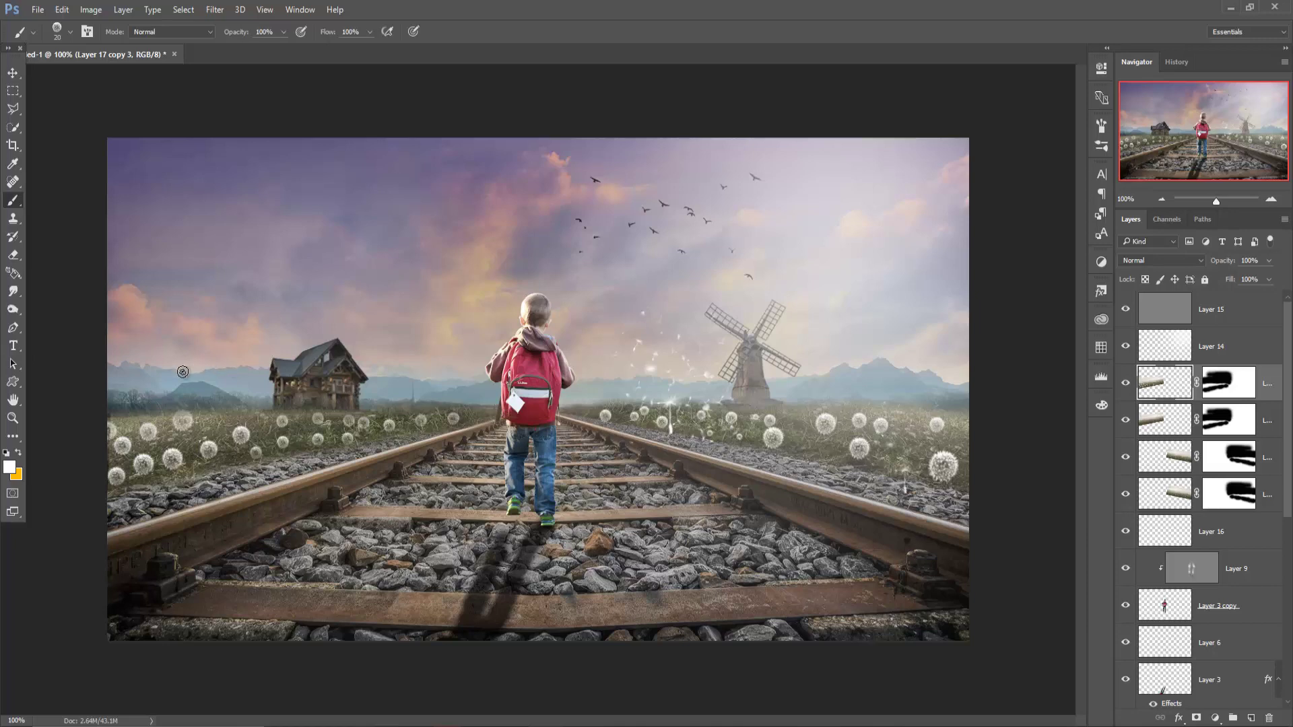
# Load the 1179 px scatter seed brush at 300 px and paint seeds over the house on a new layer
pyautogui.click(66, 32)
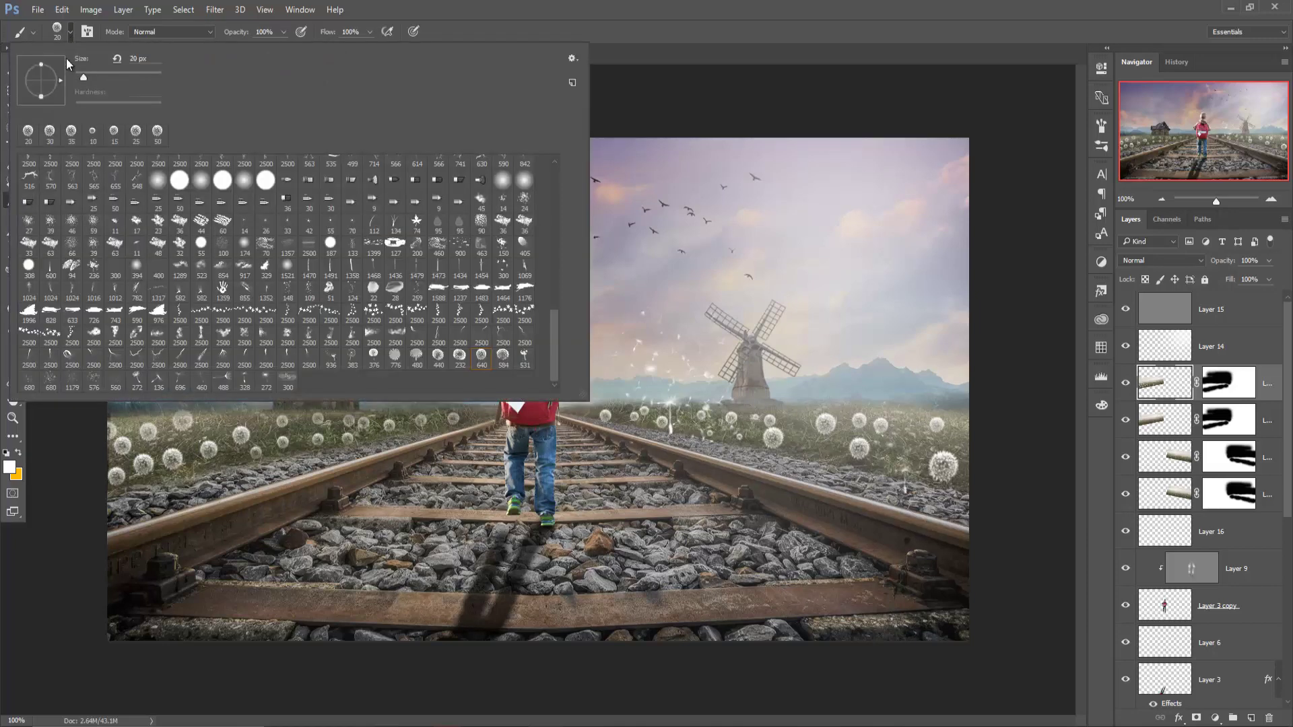
pyautogui.click(72, 382)
pyautogui.click(739, 6)
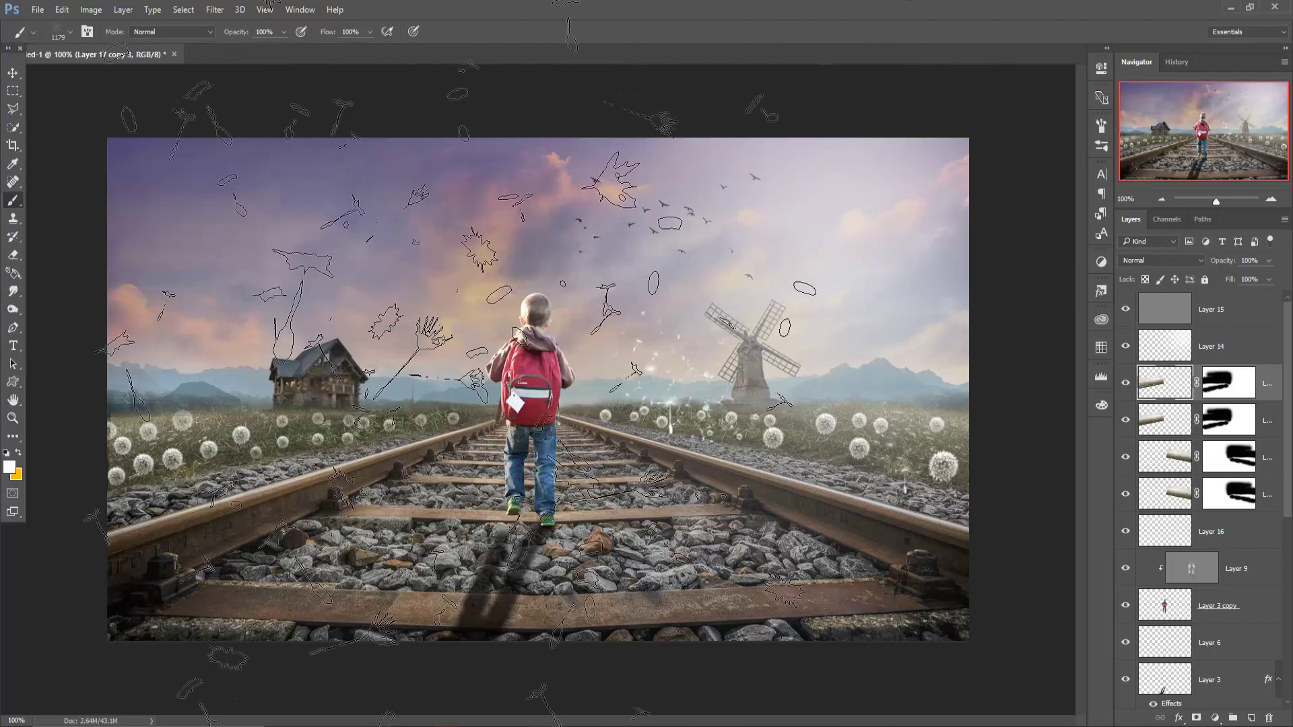
pyautogui.press('[')
pyautogui.press('[')
pyautogui.press('[')
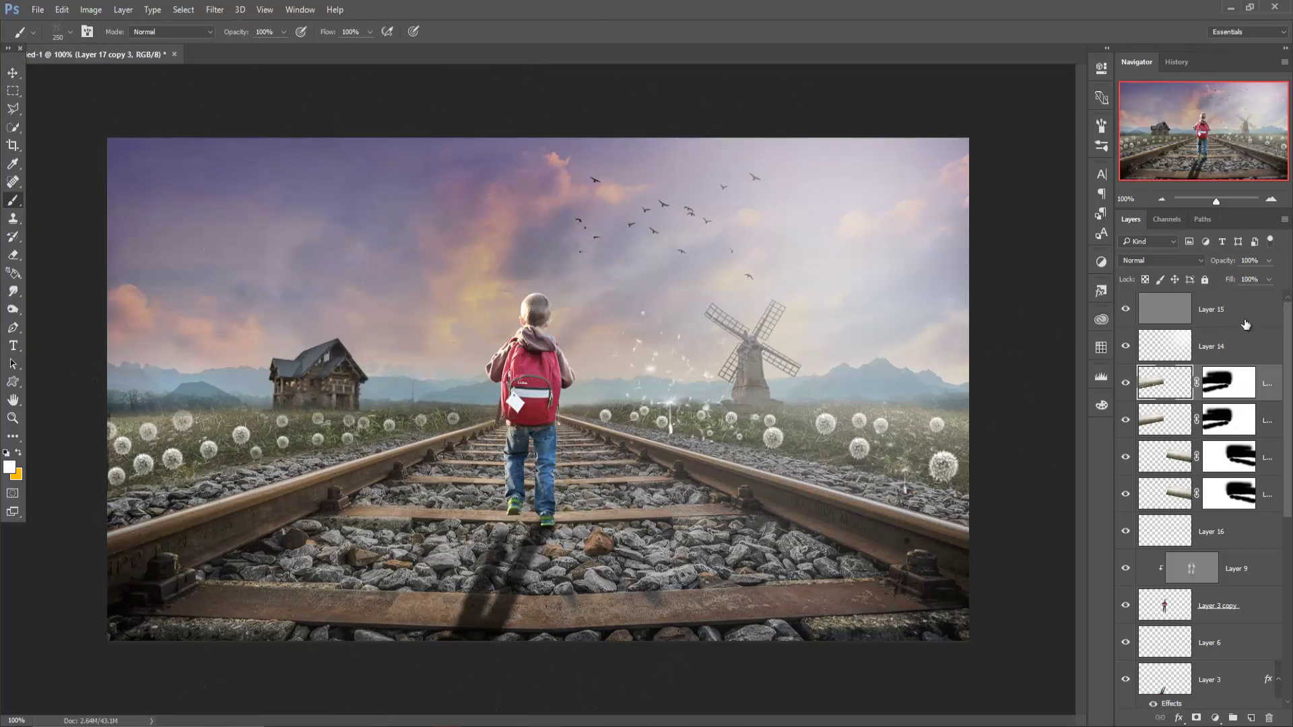
pyautogui.press('[')
pyautogui.press('[')
pyautogui.press('[')
pyautogui.press(']')
pyautogui.click(1251, 718)
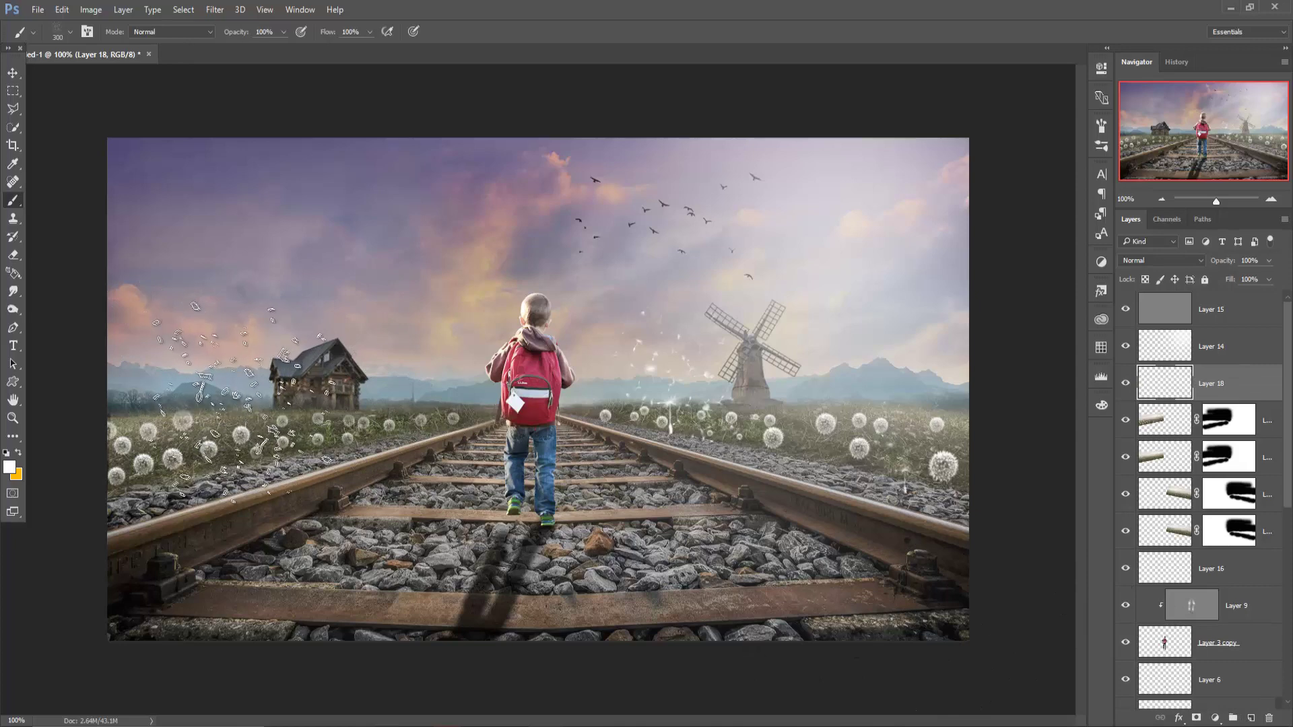
pyautogui.click(300, 388)
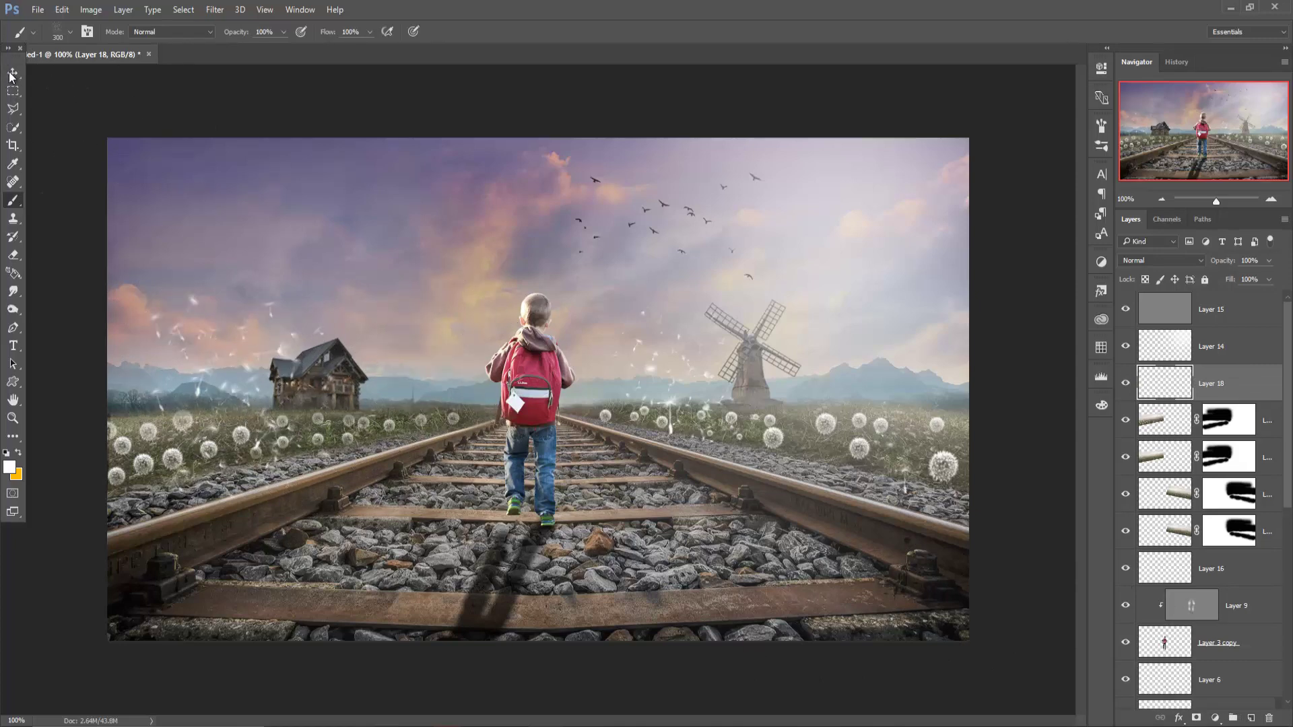
# Rotate the seeds layer about 37° and shift it right and down, then commit the transform
pyautogui.click(12, 73)
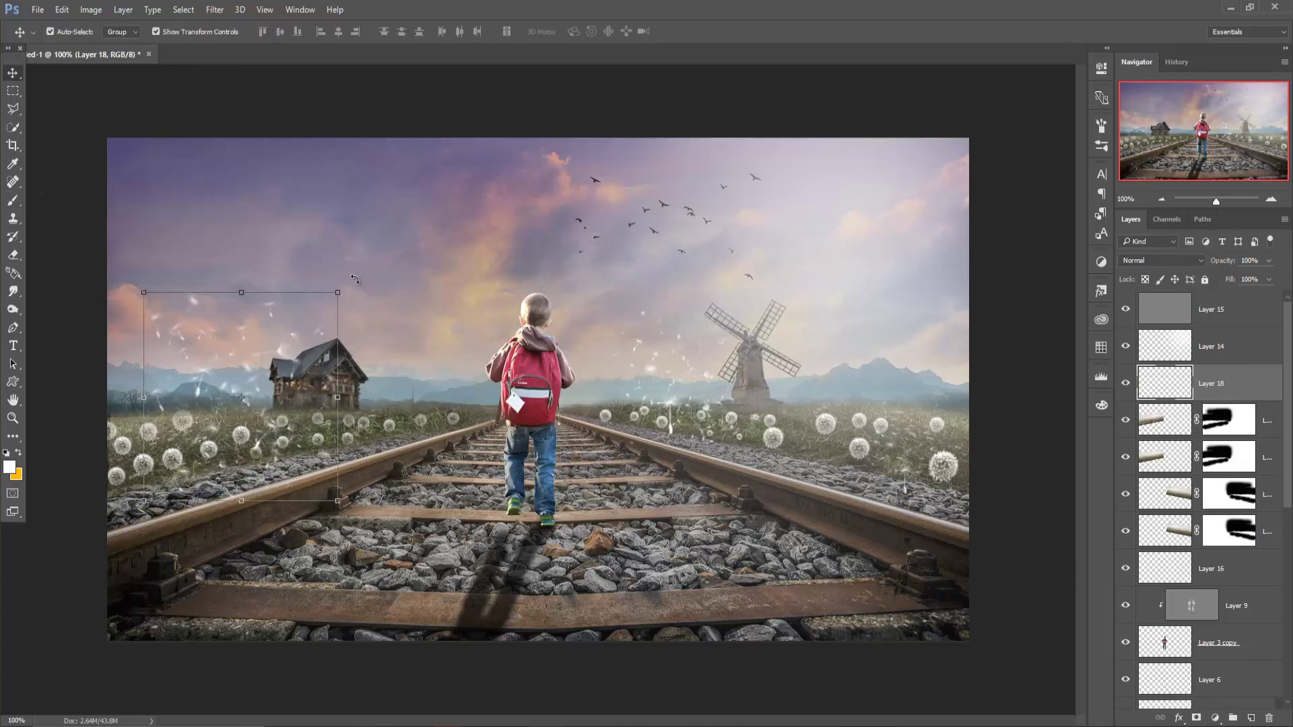
pyautogui.moveTo(349, 281); pyautogui.dragTo(351, 302)
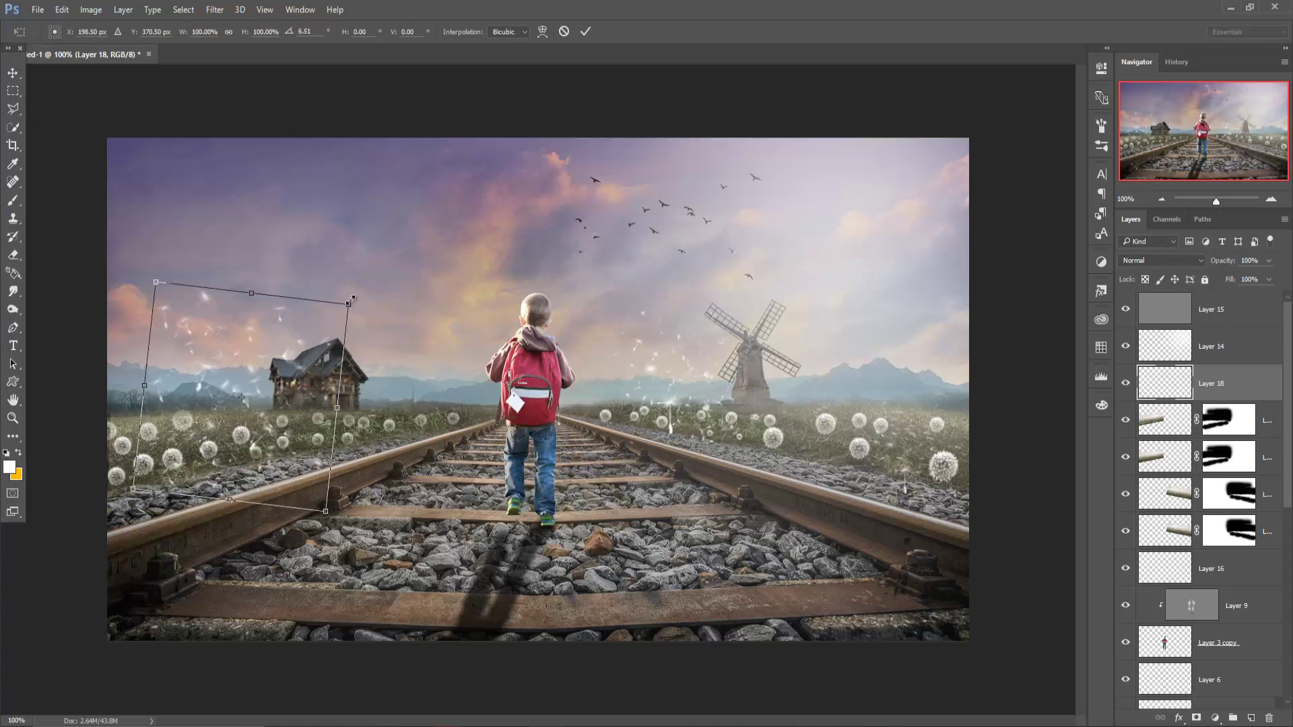
pyautogui.moveTo(288, 343); pyautogui.dragTo(339, 349)
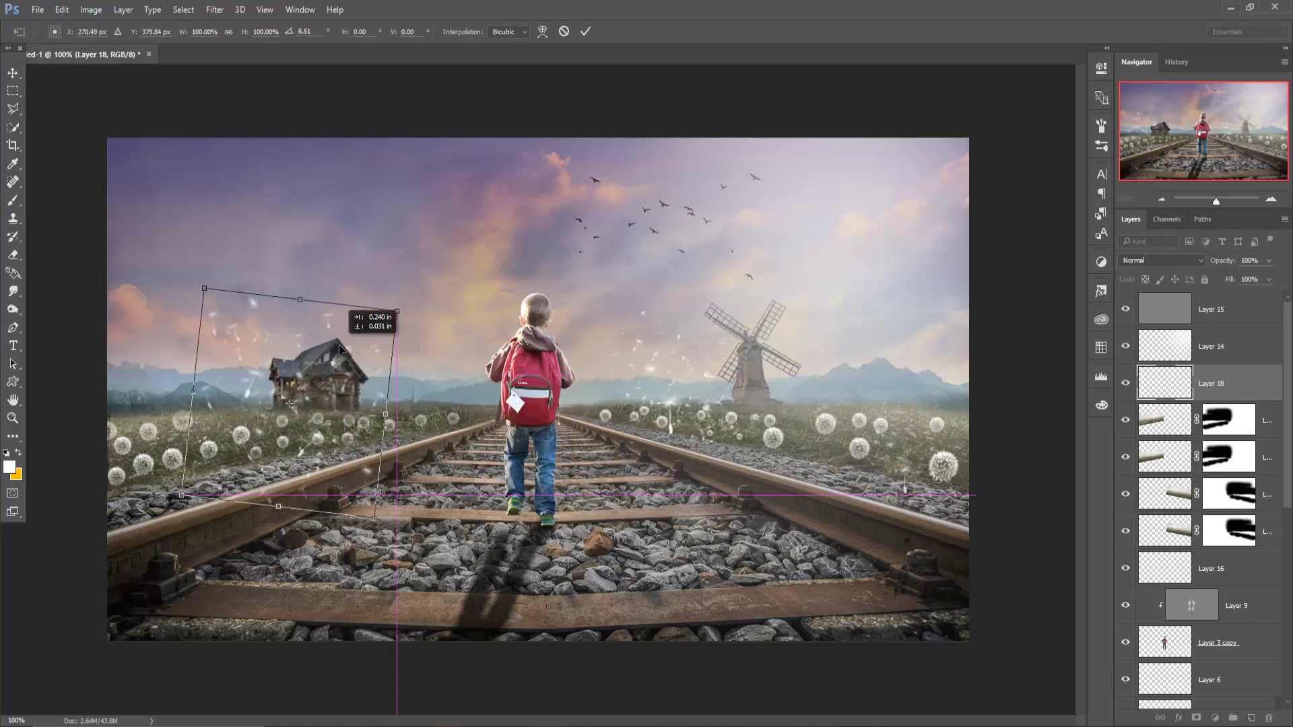
pyautogui.moveTo(426, 298); pyautogui.dragTo(439, 367)
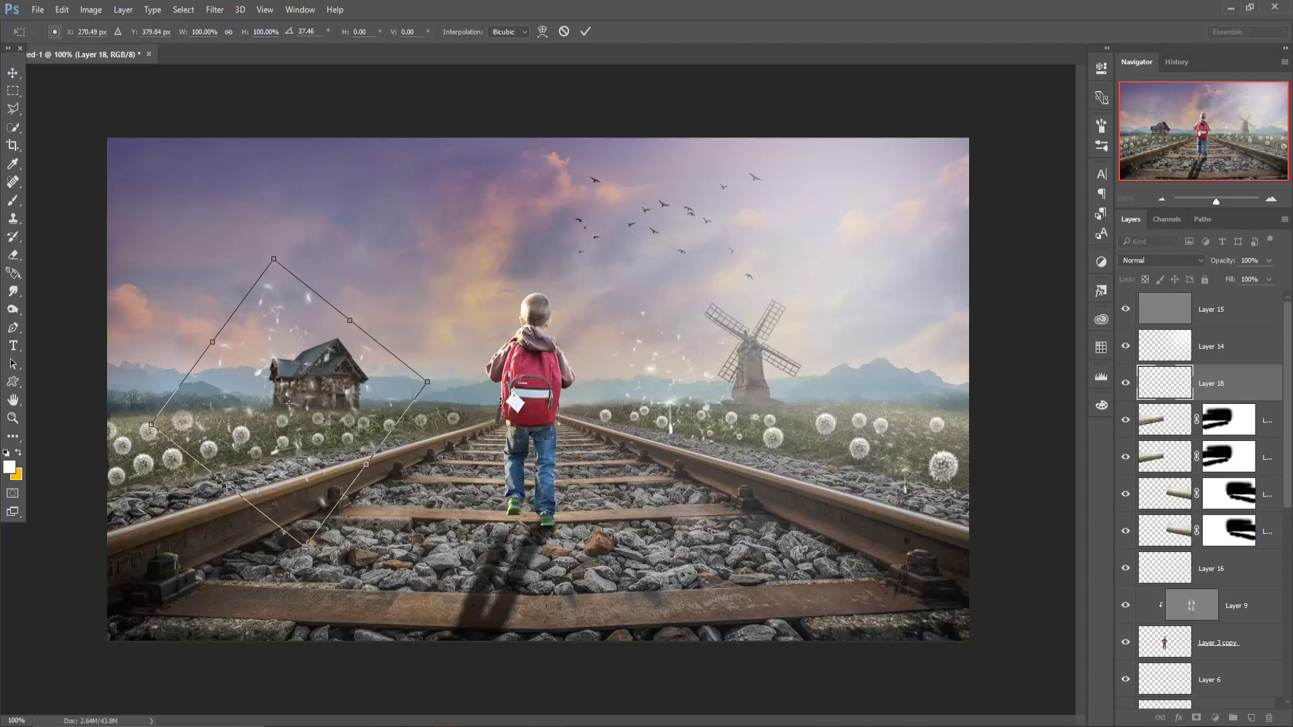
pyautogui.moveTo(379, 393); pyautogui.dragTo(403, 416)
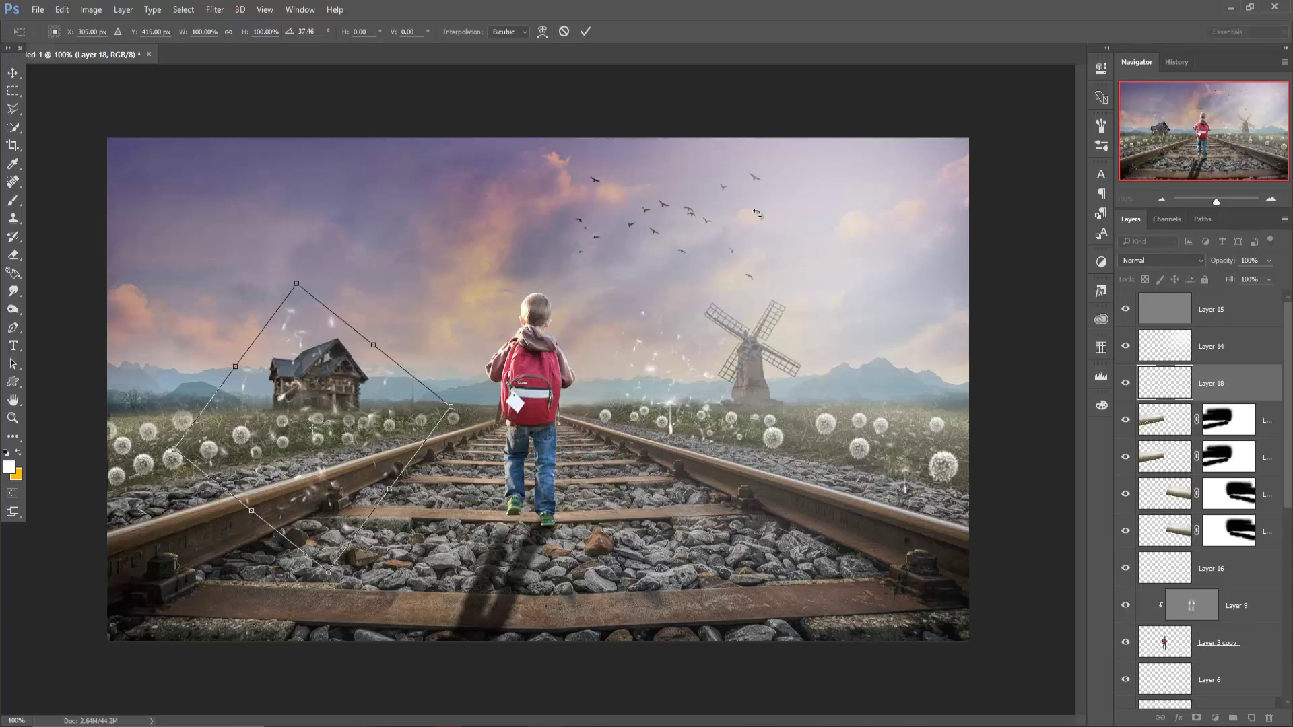
pyautogui.click(586, 31)
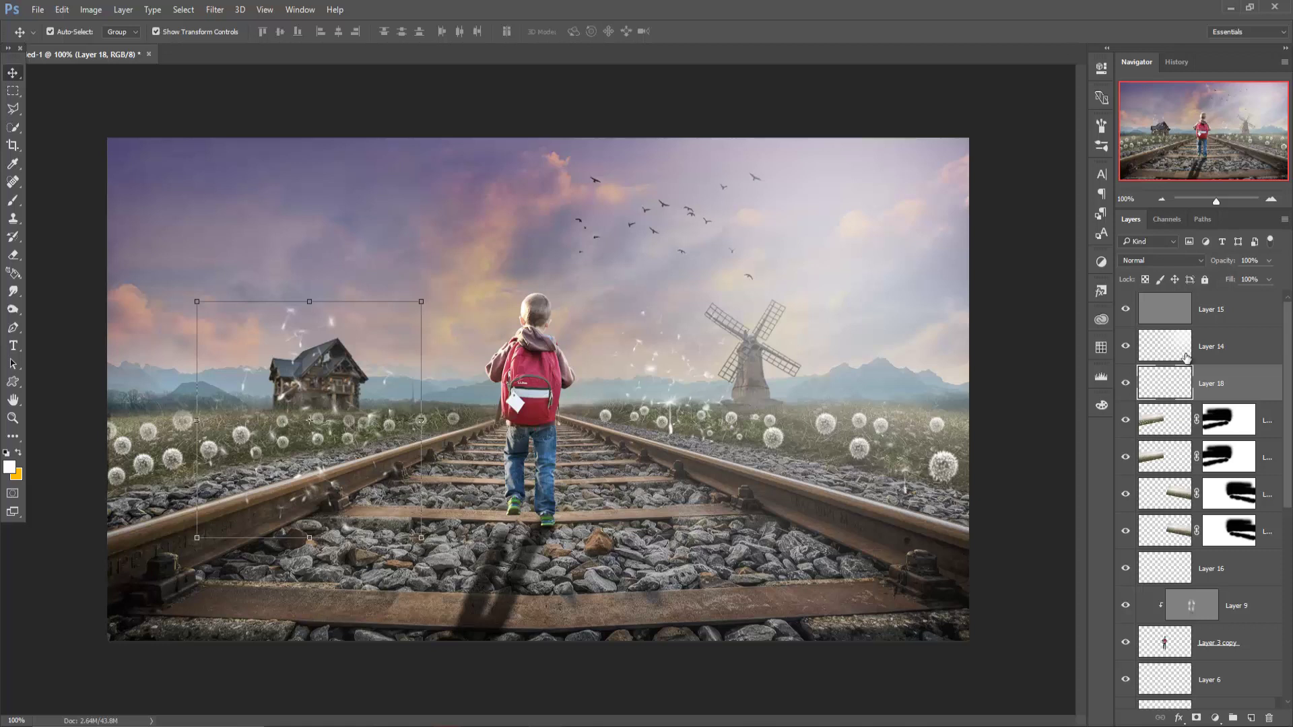
# Apply Camera Raw to Layer 3 copy: Highlights -32, Whites -18, Vibrance -11, Saturation -14
pyautogui.click(1169, 651)
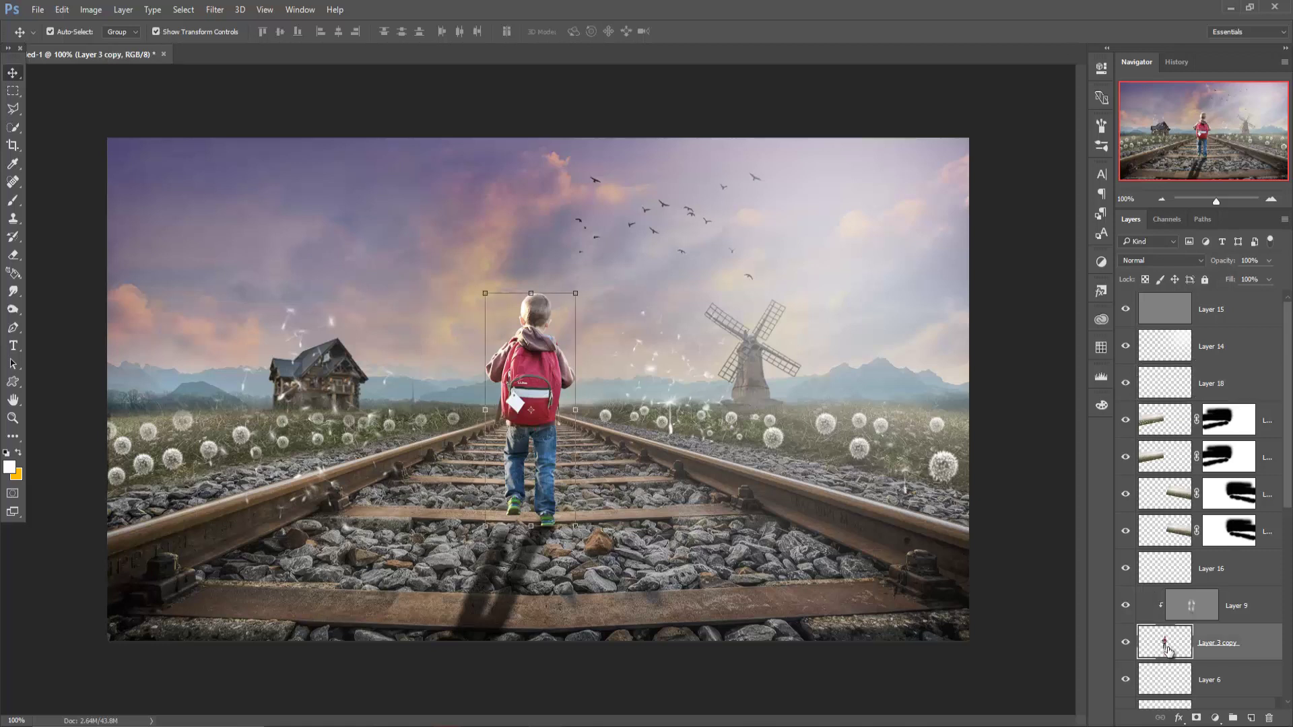
pyautogui.click(222, 12)
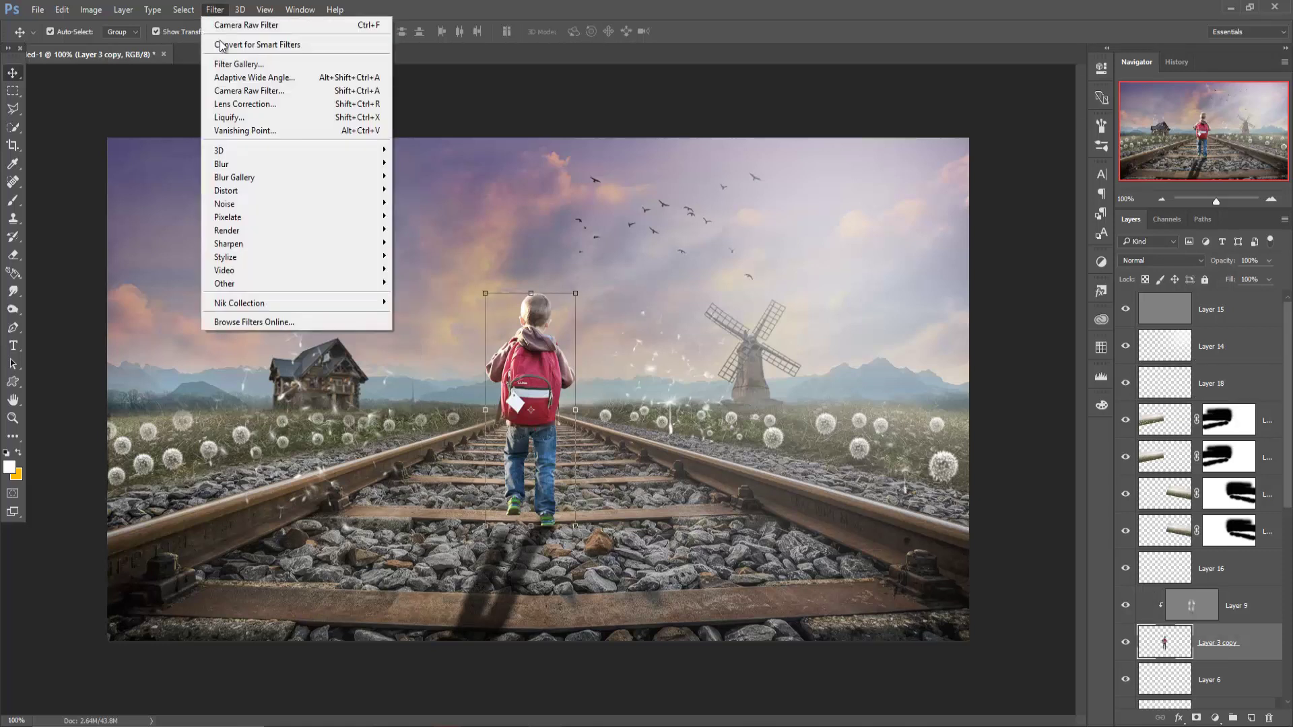
pyautogui.click(233, 90)
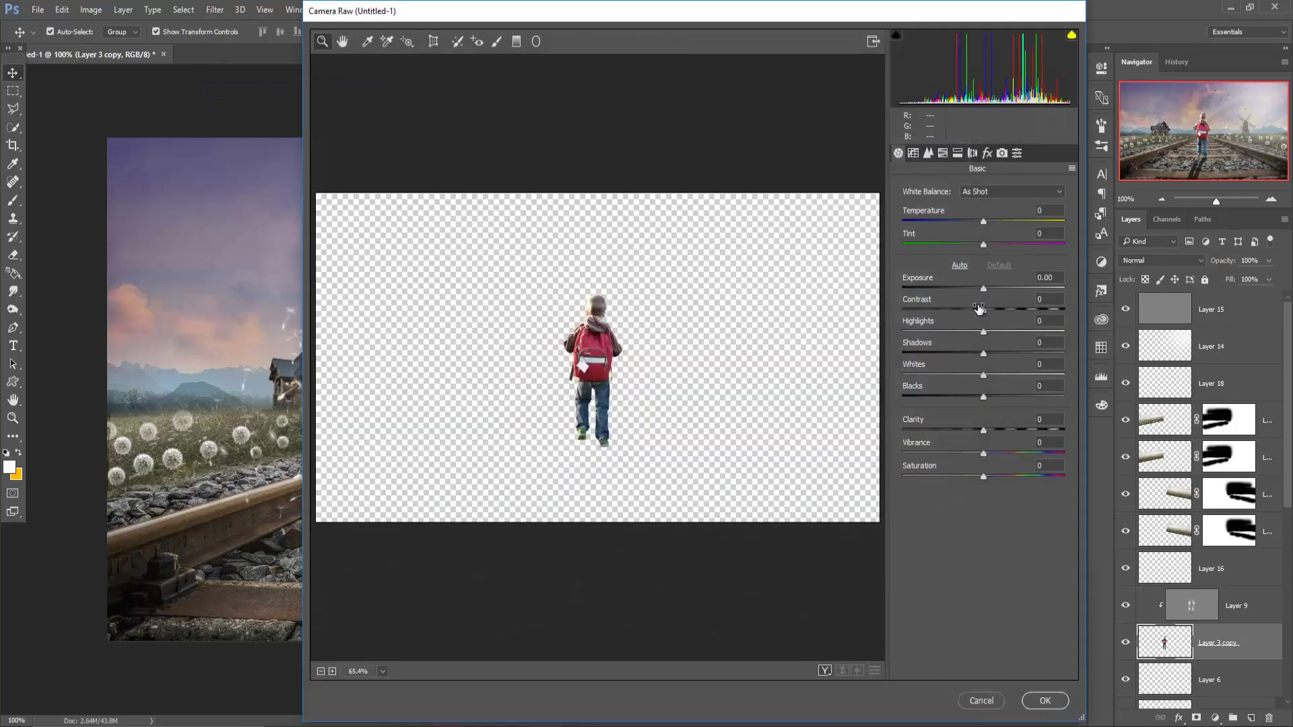
pyautogui.moveTo(984, 333); pyautogui.dragTo(958, 332)
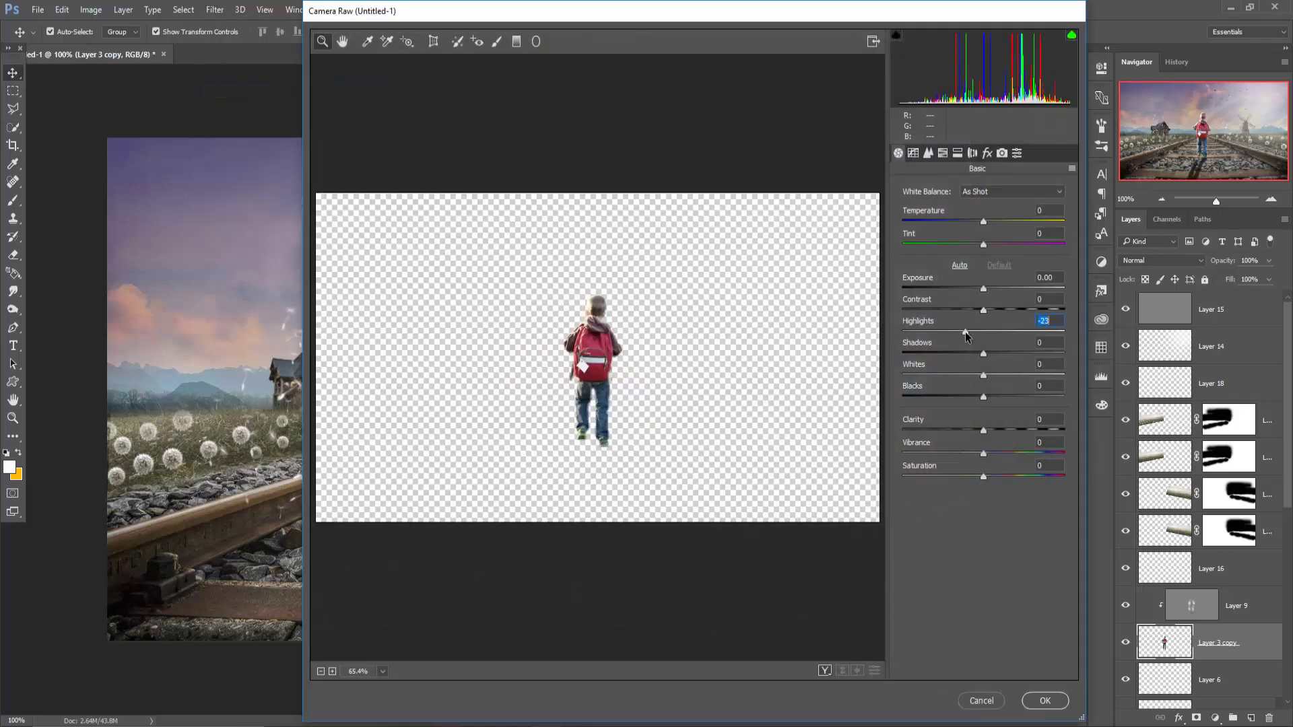
pyautogui.moveTo(984, 453); pyautogui.dragTo(973, 477)
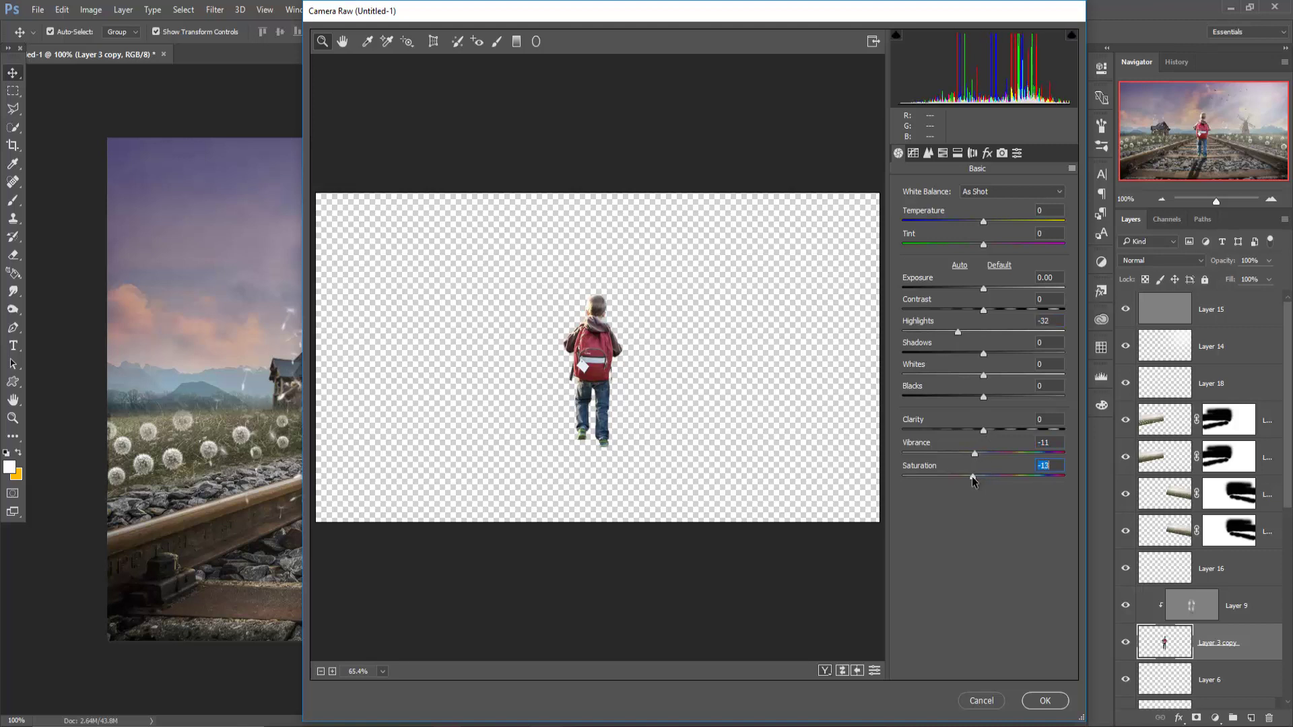
pyautogui.click(982, 376)
pyautogui.moveTo(981, 375); pyautogui.dragTo(969, 376)
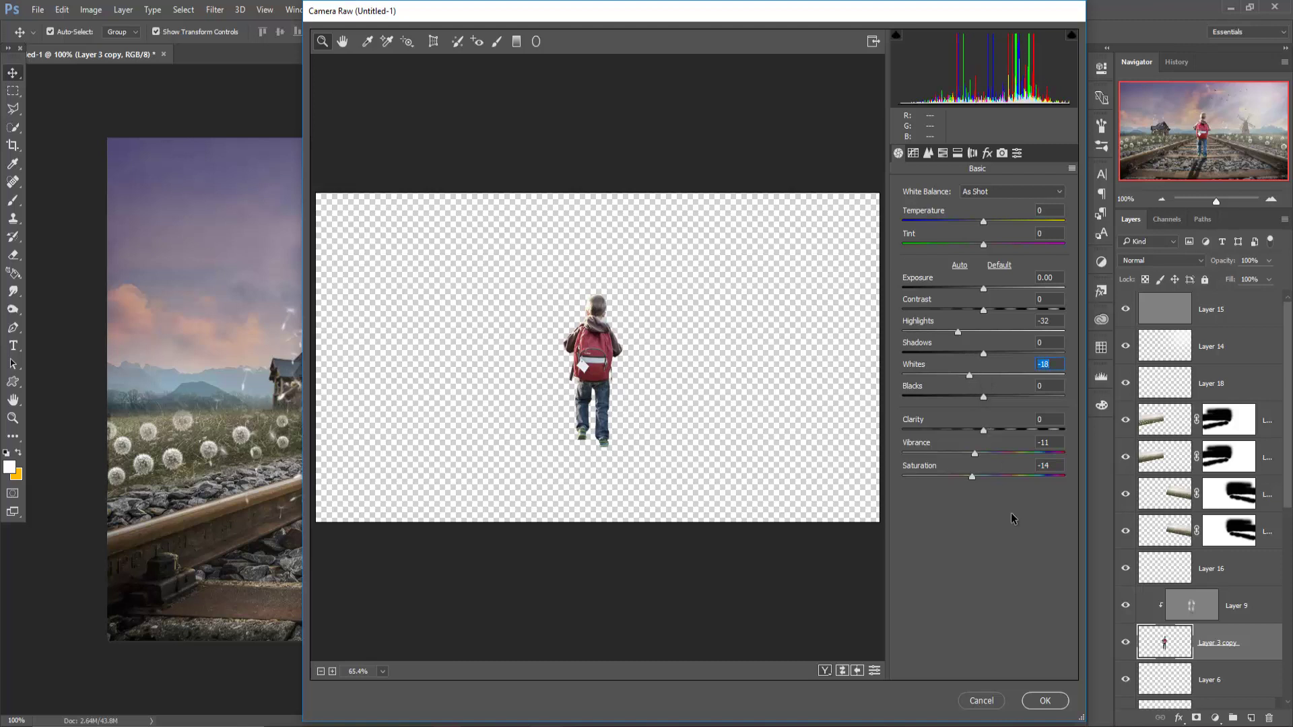
pyautogui.click(1045, 701)
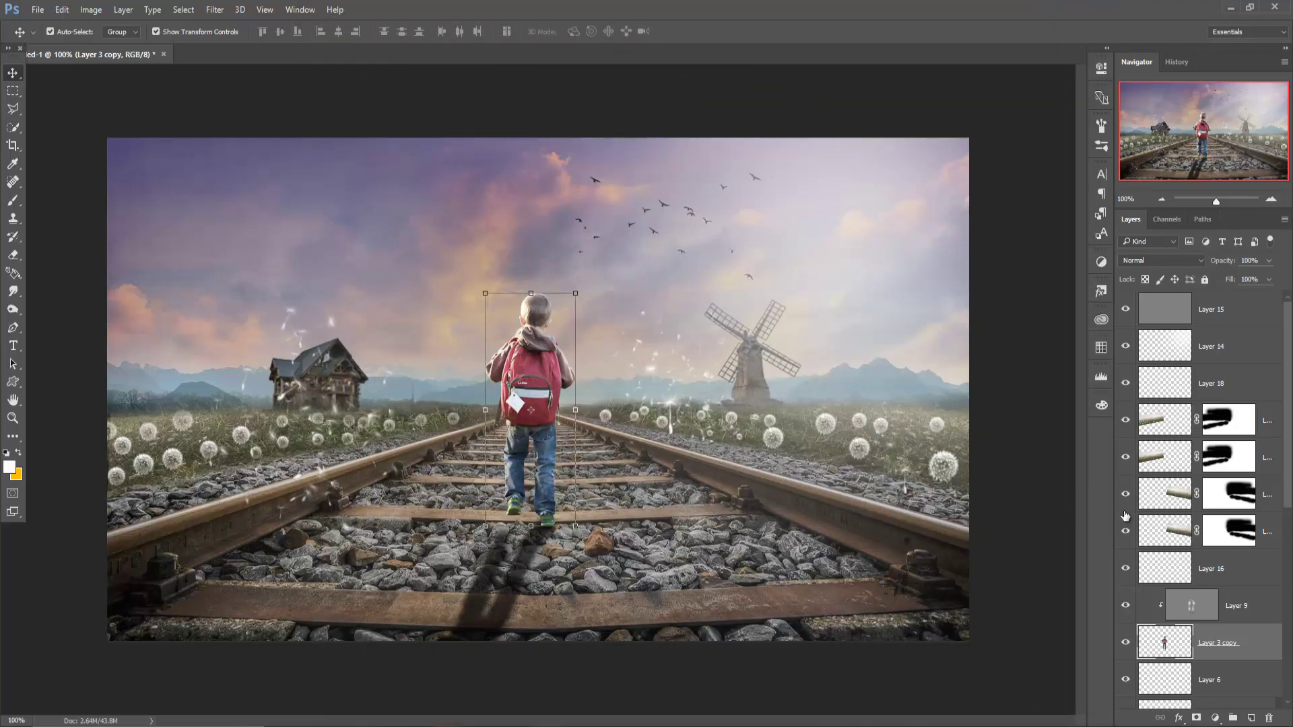
# Add a Color Balance layer above Layer 15 with midtones Red +16 and Blue -3
pyautogui.click(1231, 320)
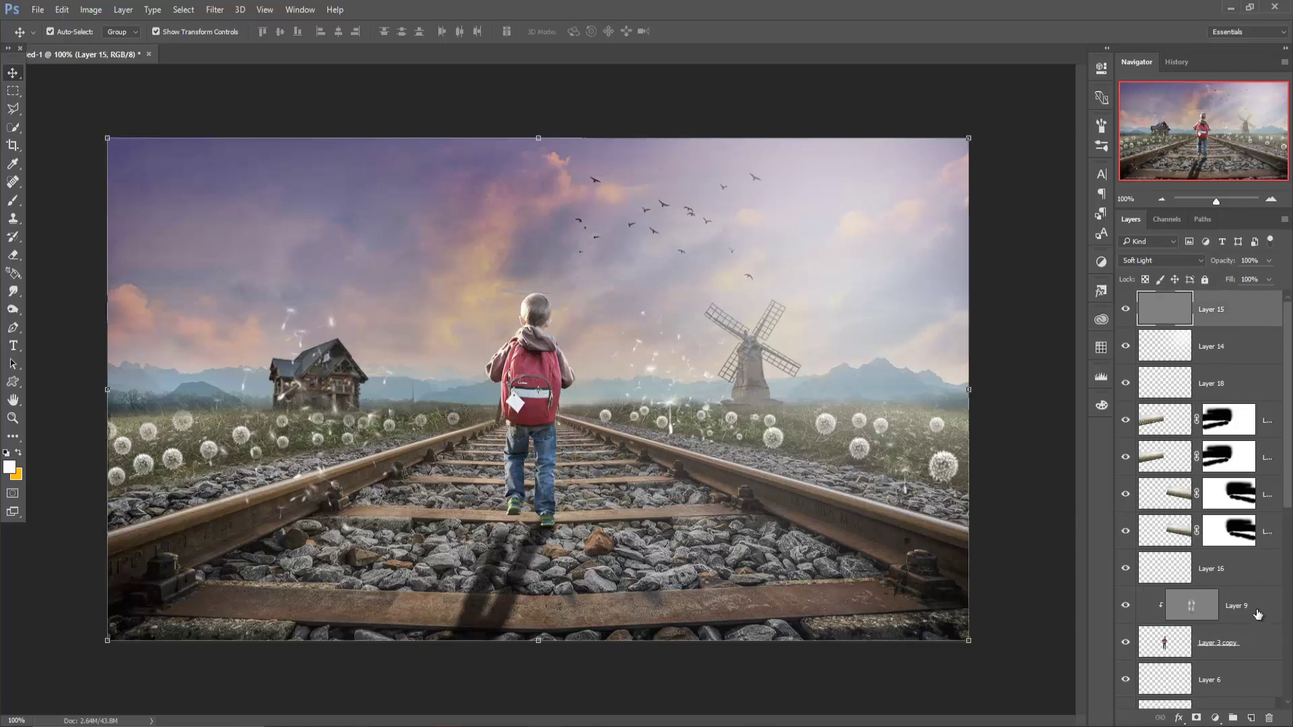
pyautogui.click(1215, 719)
pyautogui.click(1199, 557)
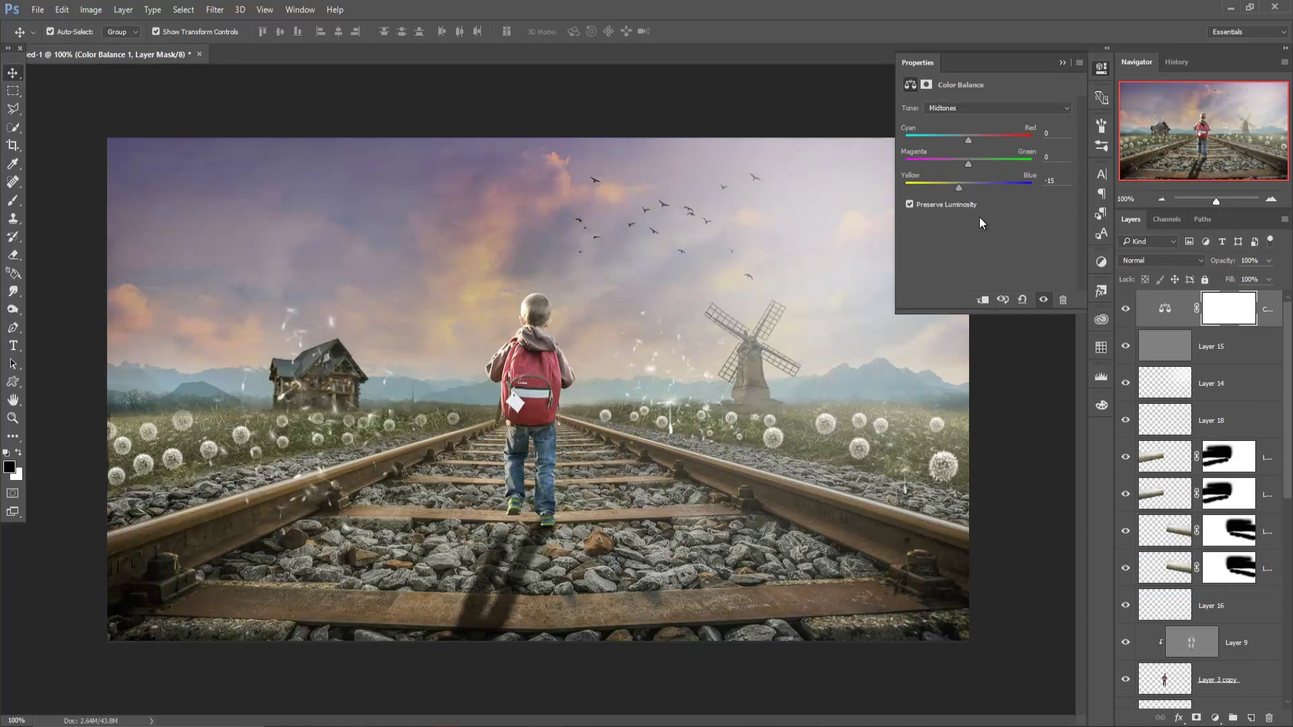
pyautogui.moveTo(971, 140); pyautogui.dragTo(978, 140)
pyautogui.click(1059, 63)
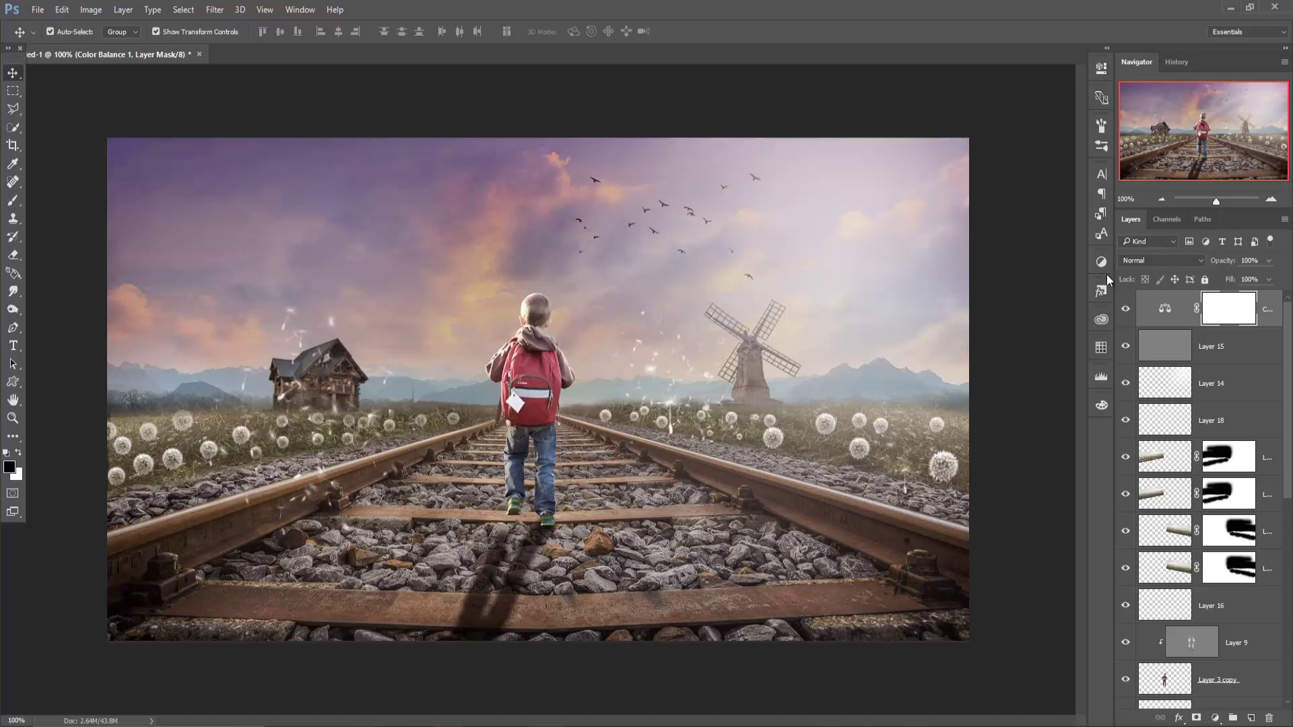
pyautogui.click(1267, 320)
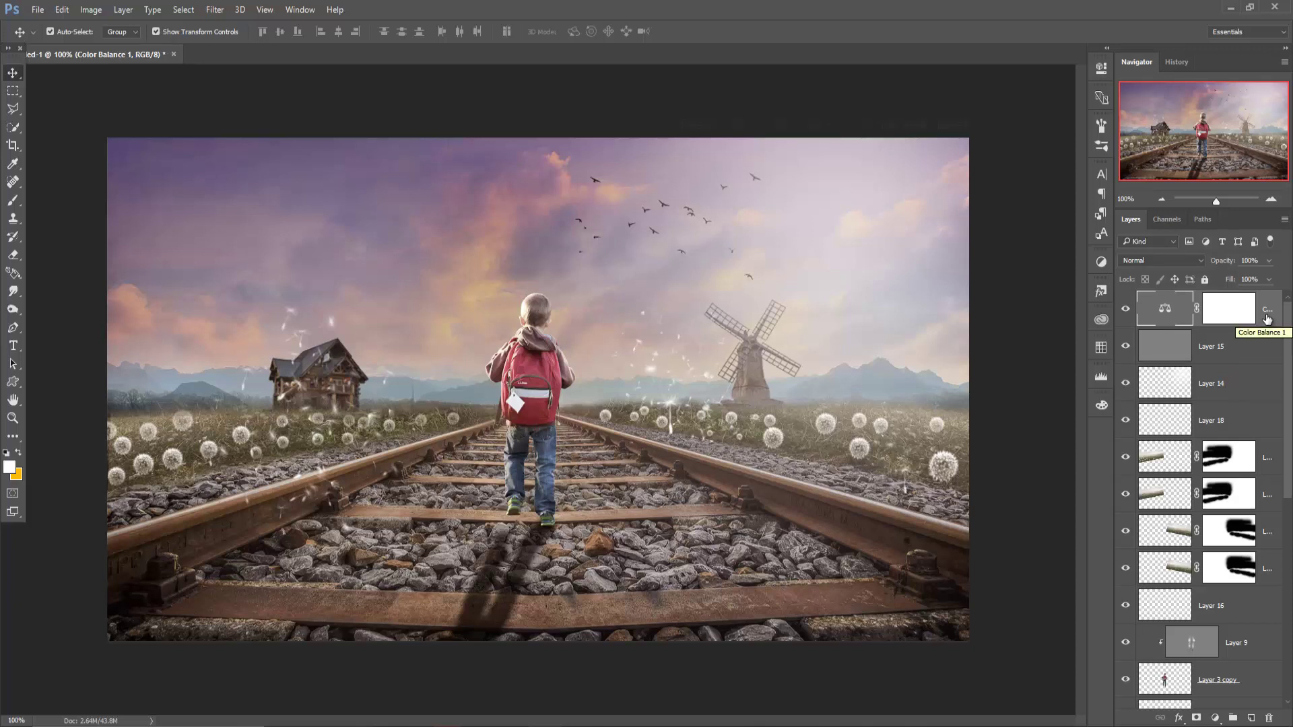
# Stamp all visible layers into Layer 19 and duplicate it as Layer 19 copy
pyautogui.hotkey('shift', 'ctrl', 'alt', 'e')
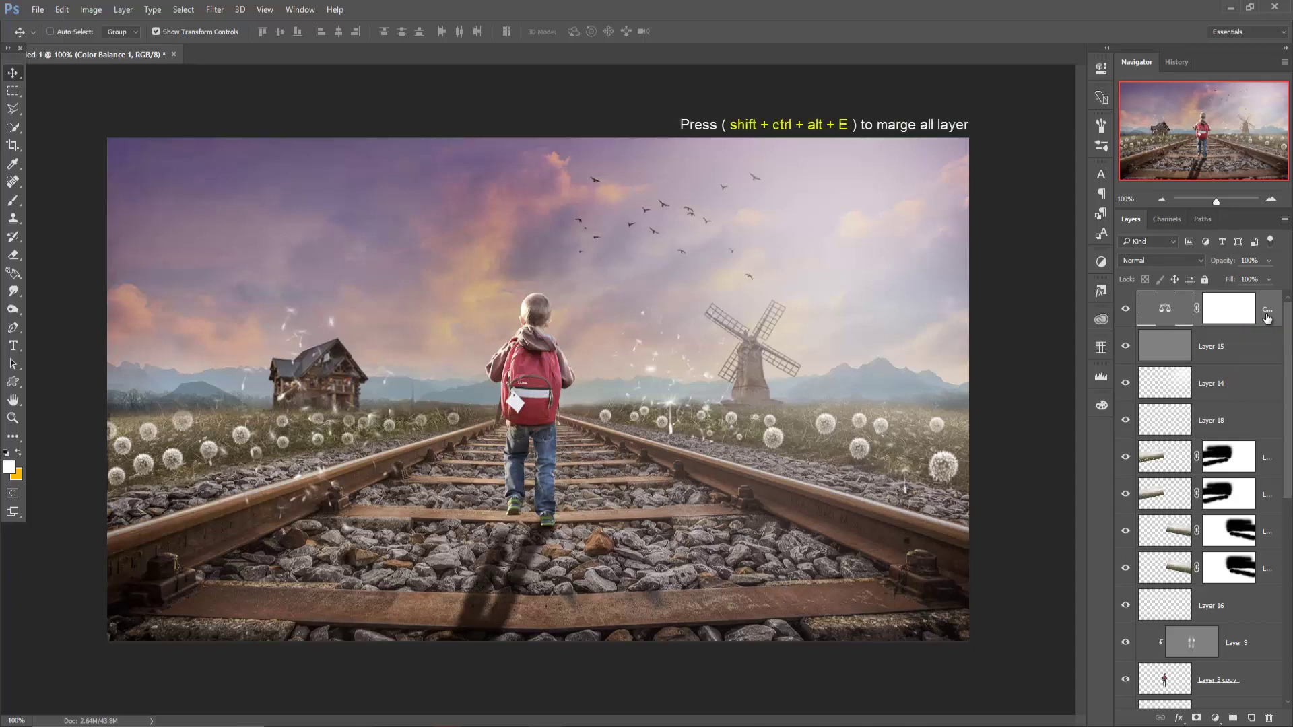
pyautogui.hotkey('shift', 'ctrl', 'alt', 'e')
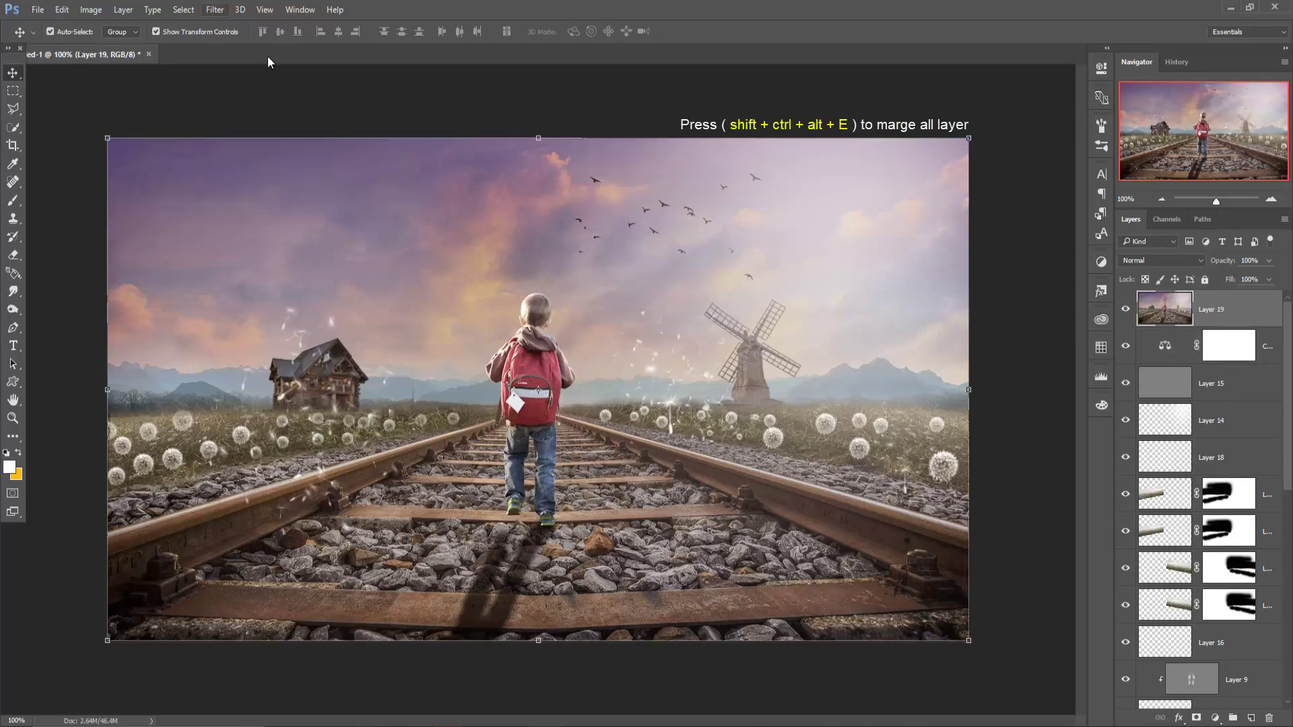
pyautogui.rightClick(1228, 310)
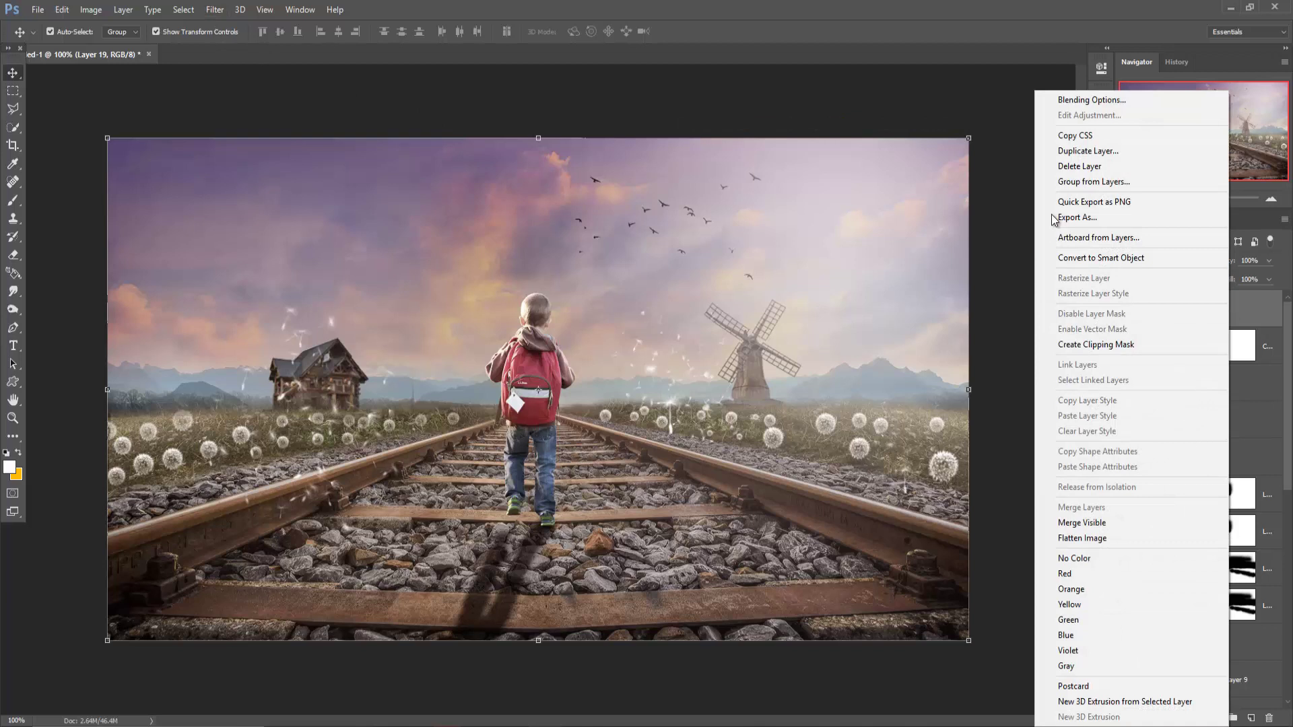
pyautogui.click(1076, 151)
pyautogui.click(780, 222)
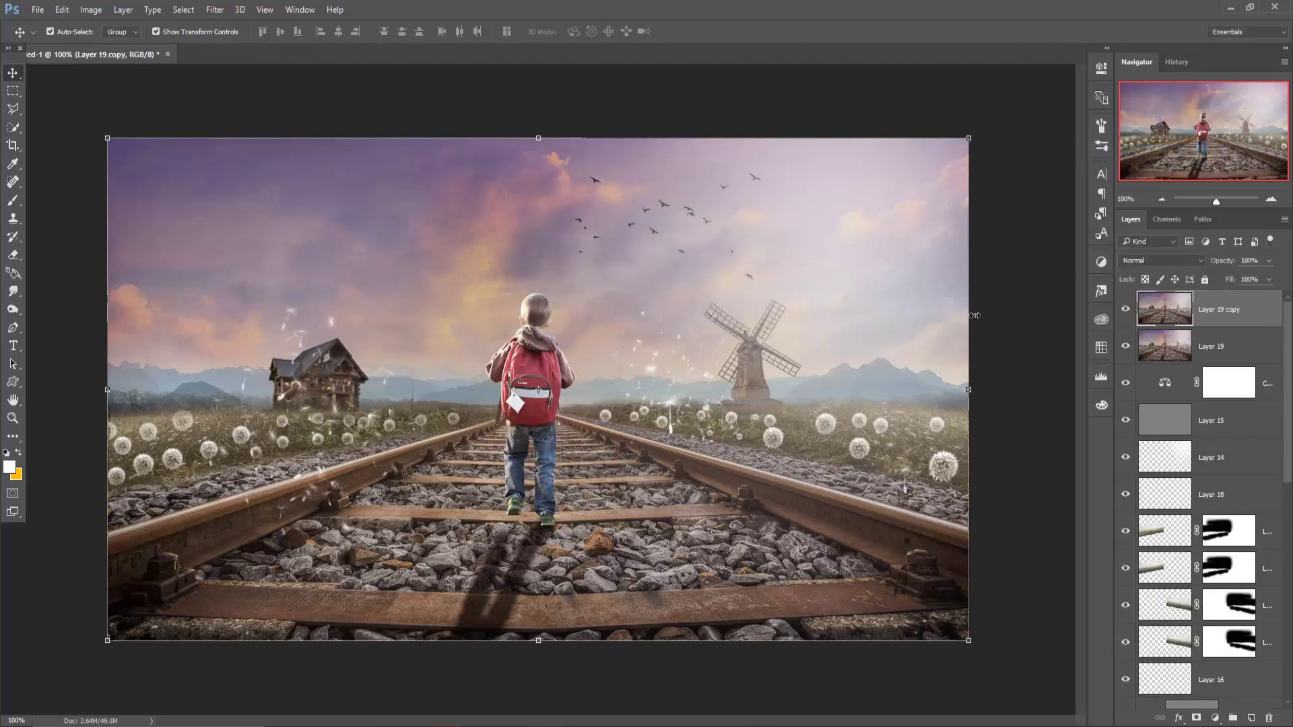
# In Camera Raw on Layer 19 copy, set Temperature +9, Vibrance +21 and Saturation -20
pyautogui.click(215, 10)
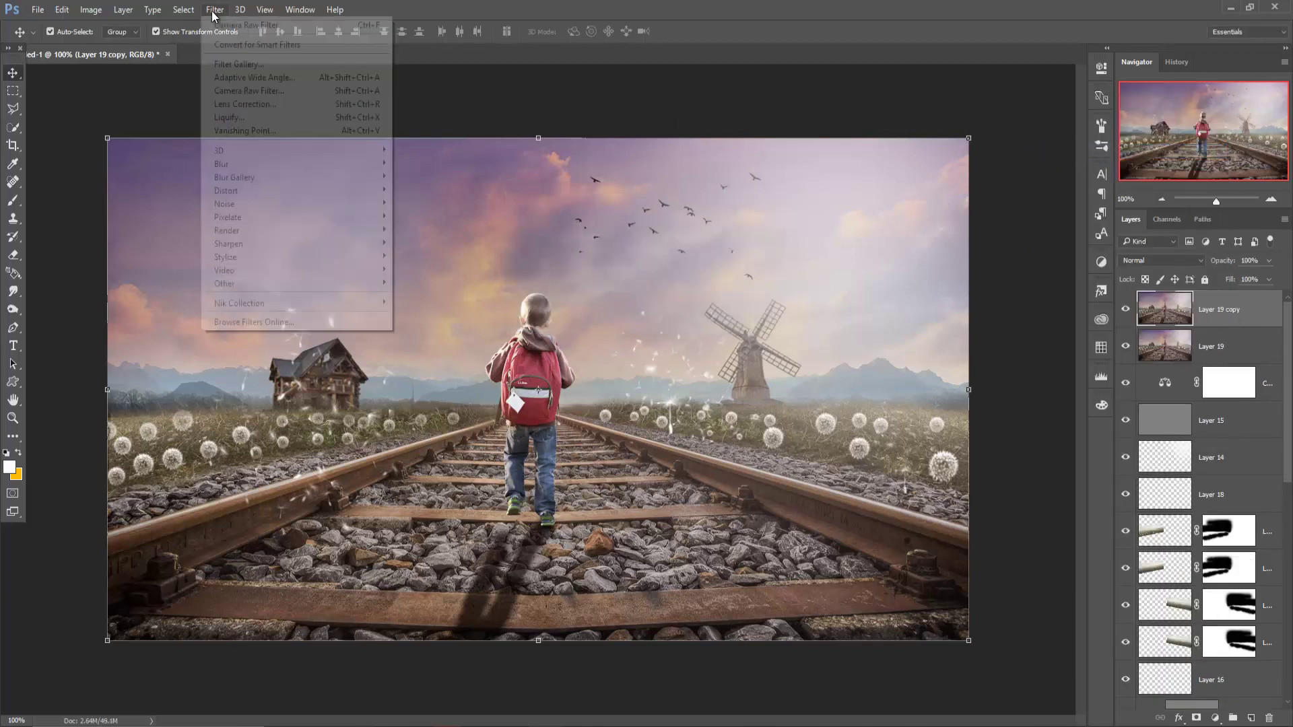
pyautogui.click(227, 95)
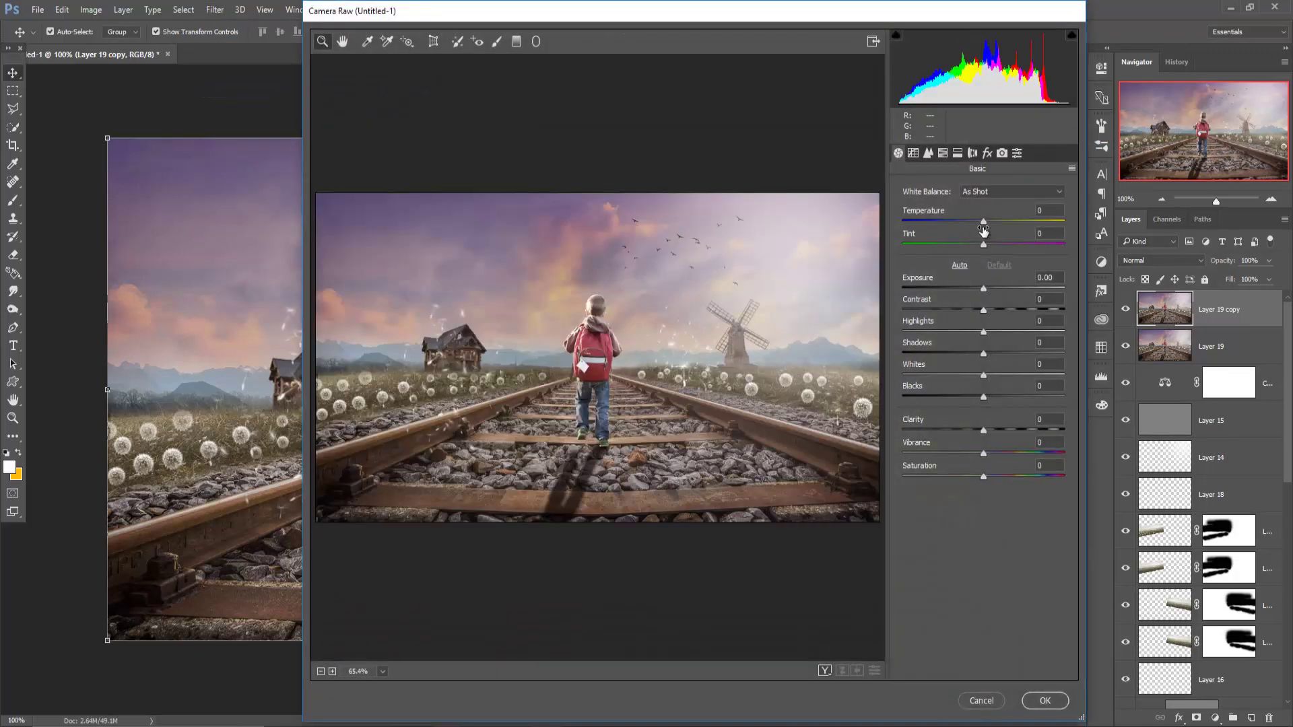
pyautogui.moveTo(983, 223); pyautogui.dragTo(990, 223)
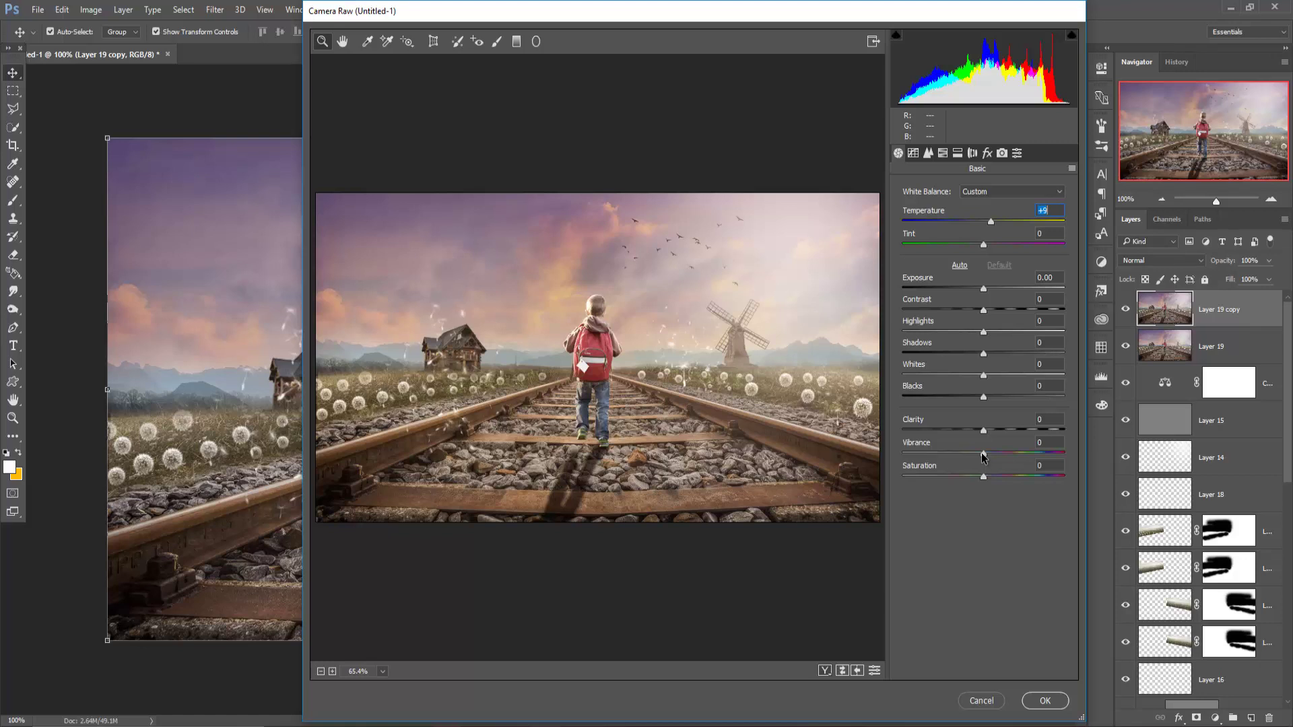
pyautogui.moveTo(983, 454)
pyautogui.mouseDown()
pyautogui.moveTo(1009, 456)
pyautogui.moveTo(968, 476)
pyautogui.mouseUp()
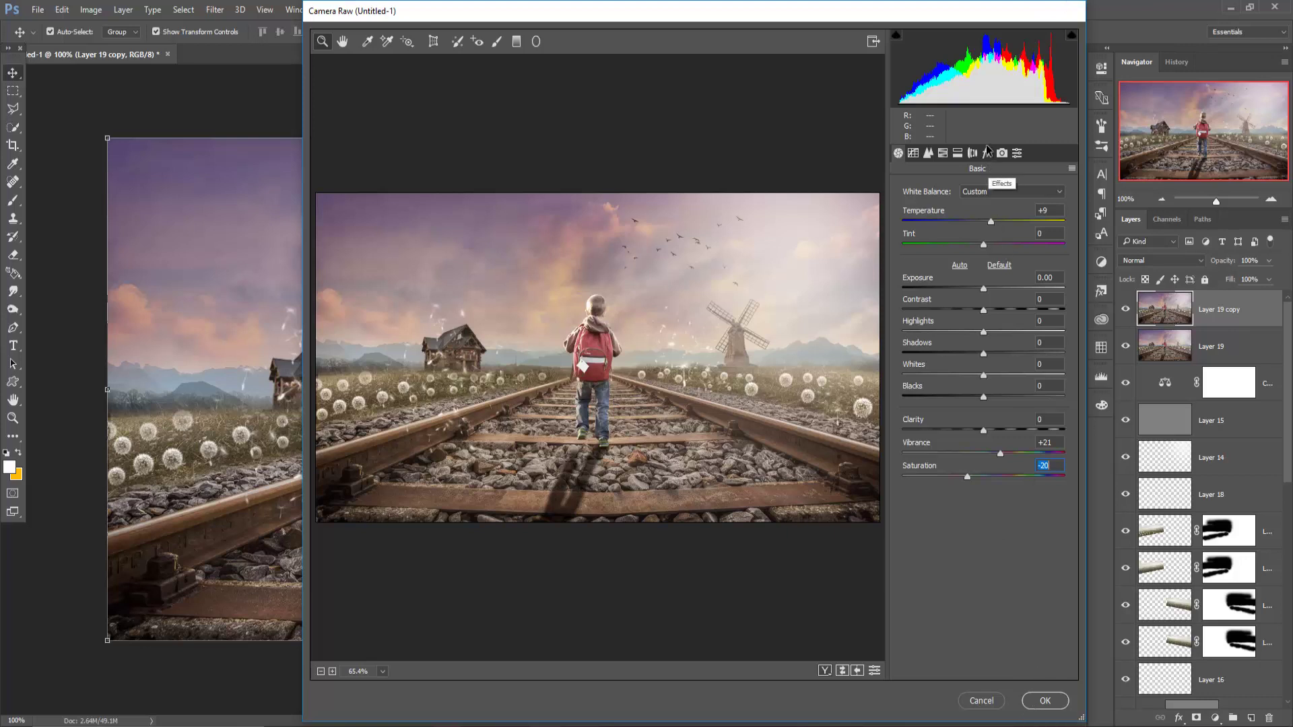
# Split-tone highlights to hue 60, saturation 10 with slight shadow saturation, and apply
pyautogui.click(988, 154)
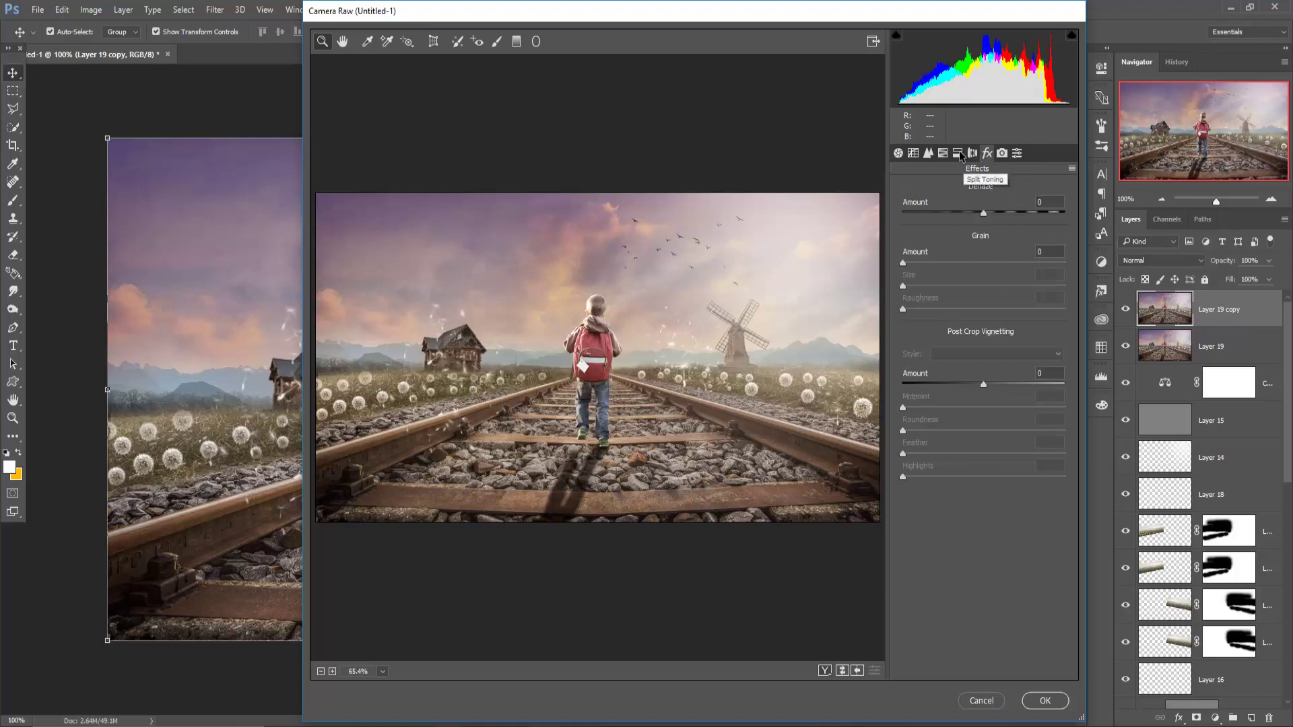
pyautogui.click(957, 154)
pyautogui.moveTo(903, 210)
pyautogui.mouseDown()
pyautogui.moveTo(924, 211)
pyautogui.moveTo(919, 233)
pyautogui.moveTo(931, 211)
pyautogui.mouseUp()
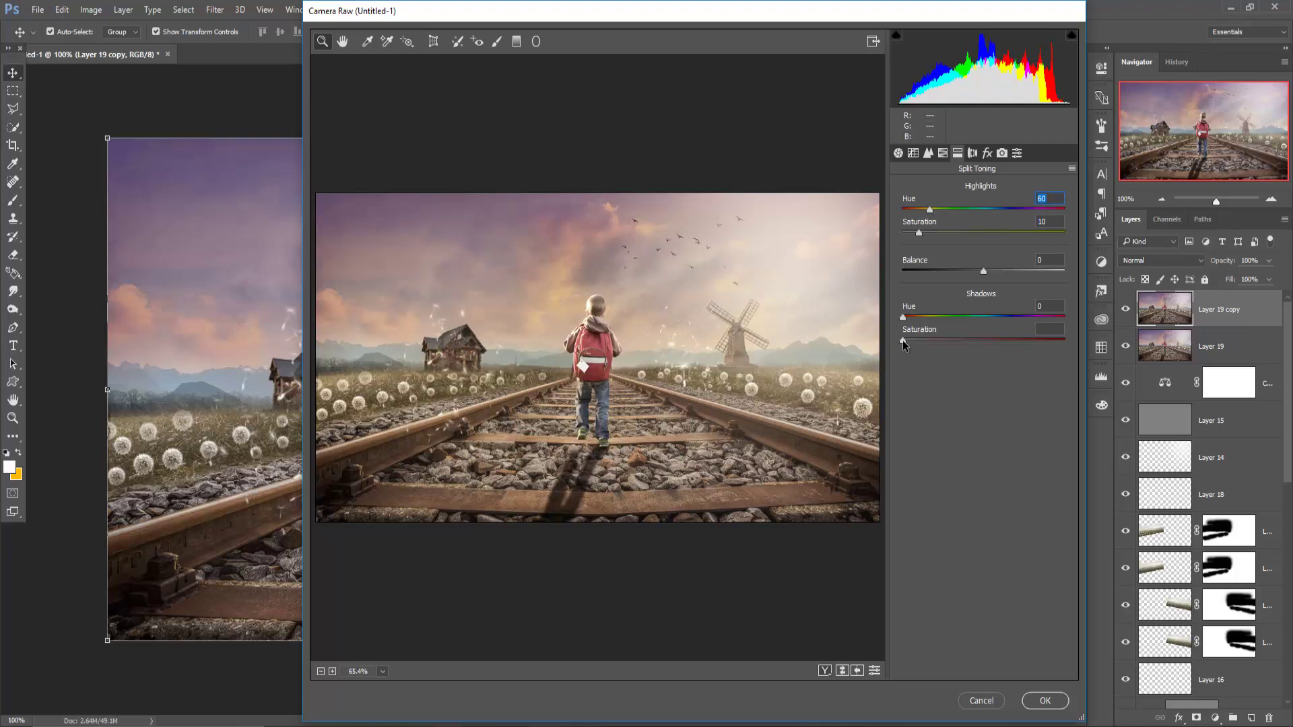
pyautogui.moveTo(903, 340); pyautogui.dragTo(909, 344)
pyautogui.click(1046, 702)
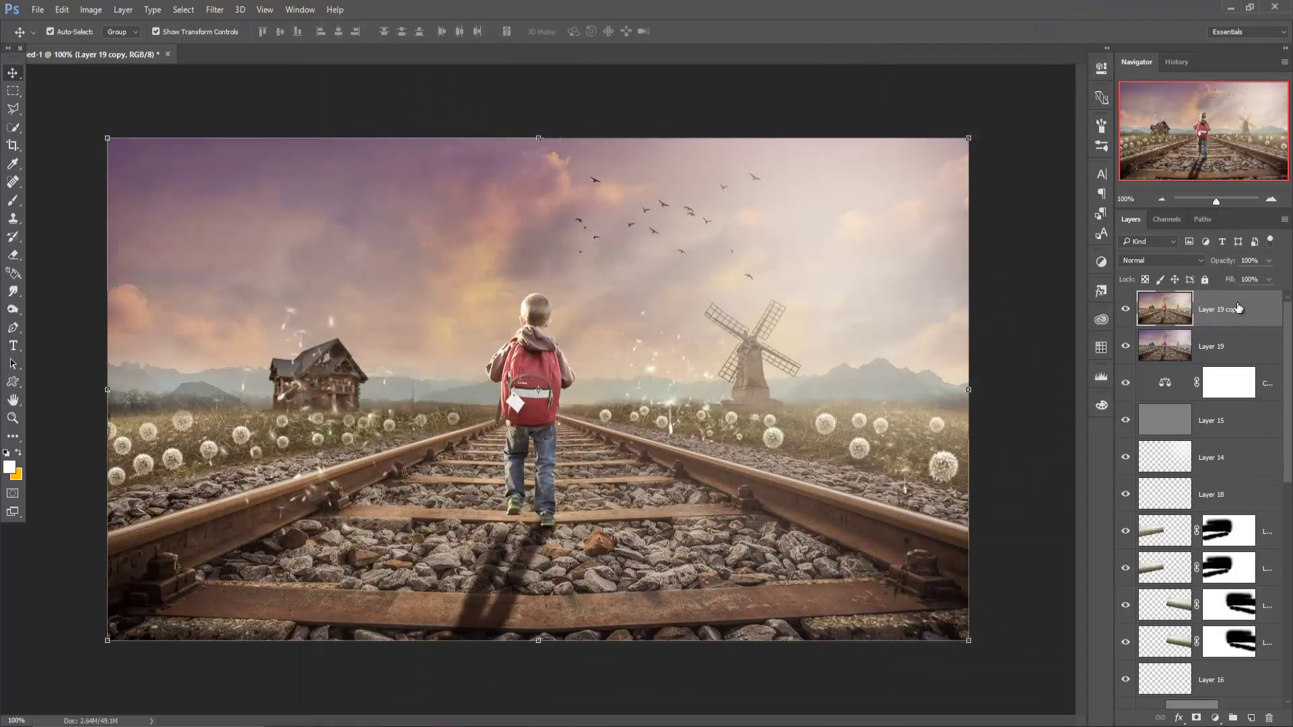
# Stamp visible layers into Layer 20 and apply Color Efex Pro 4 Cross Processing, Highlights 28%
pyautogui.press('ctrl')
pyautogui.hotkey('ctrl', 'alt', 'shift', 'e')
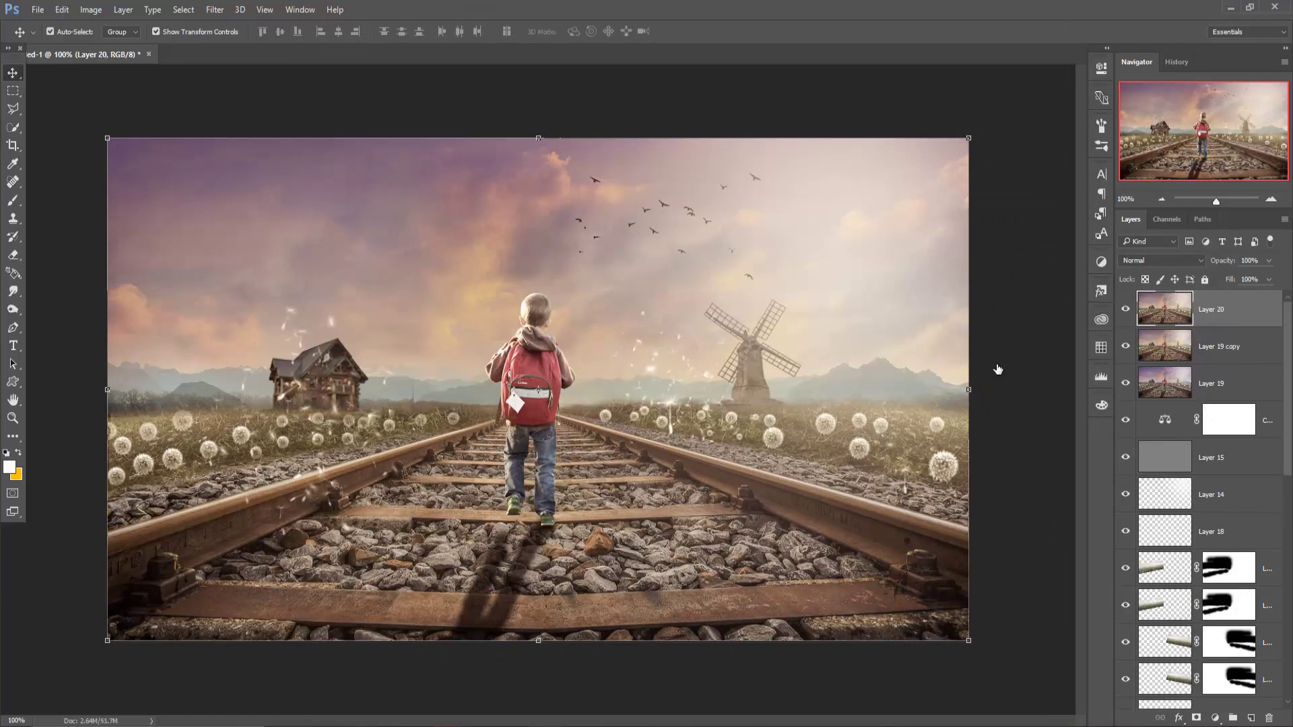
pyautogui.click(217, 9)
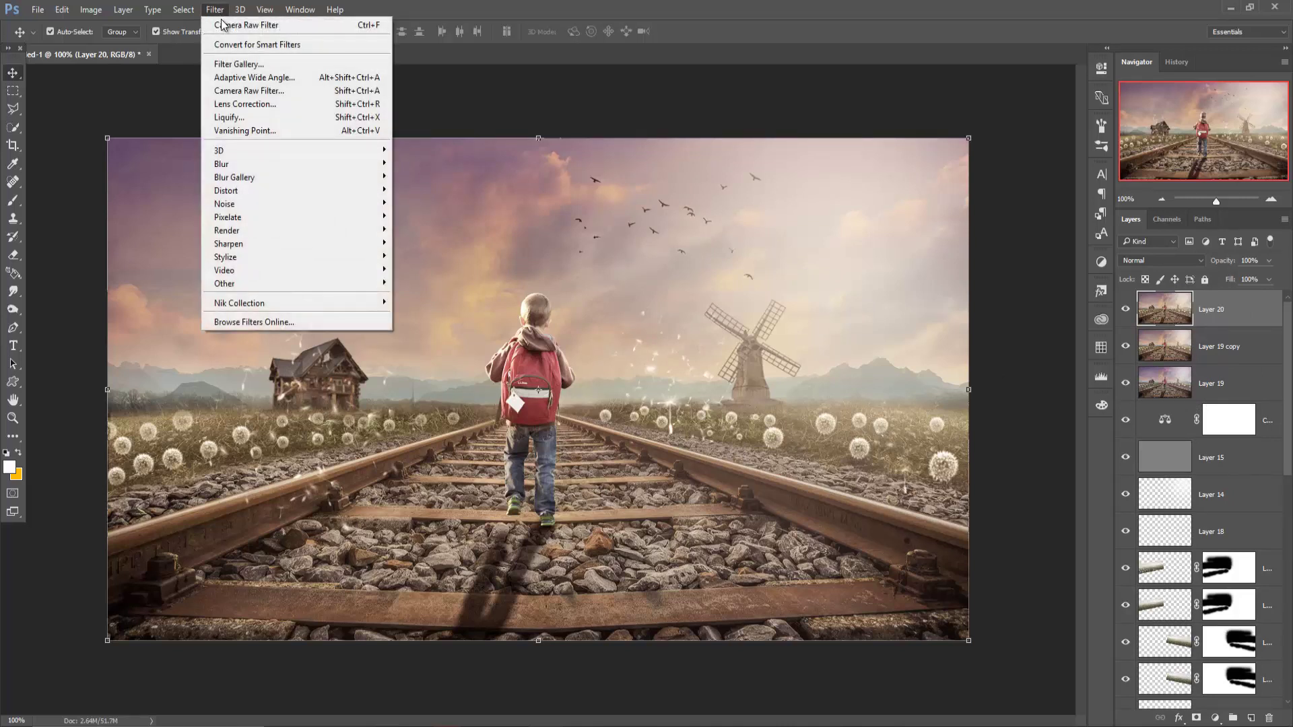
pyautogui.moveTo(240, 303)
pyautogui.click(443, 323)
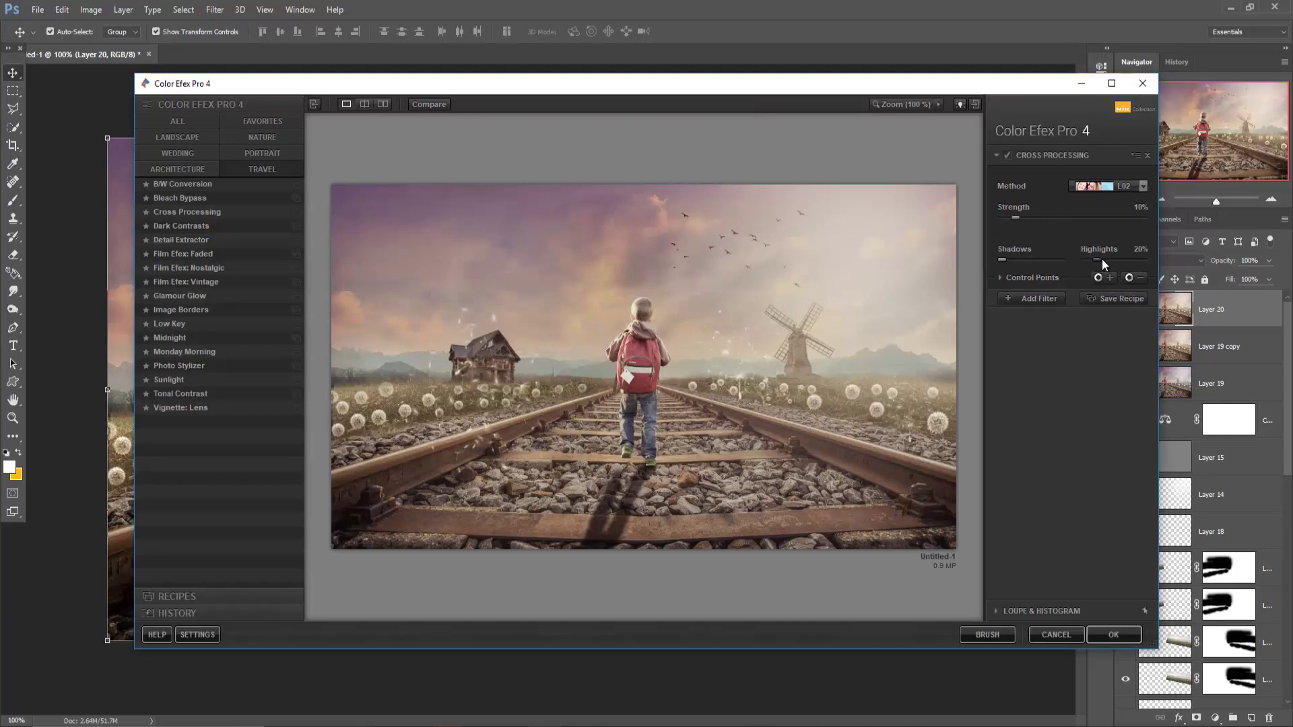
pyautogui.moveTo(1102, 260); pyautogui.dragTo(1104, 260)
pyautogui.click(1113, 634)
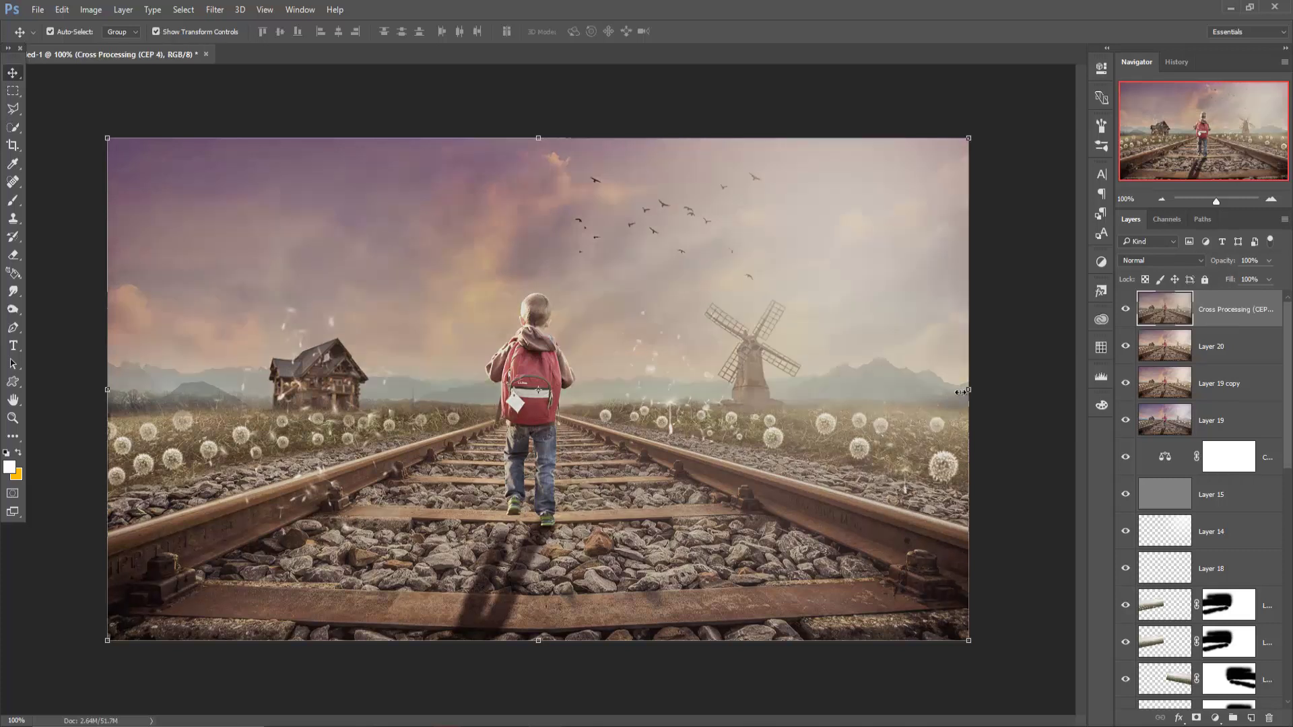
# Apply Filter > Sharpen > Sharpen to the top Cross Processing layer
pyautogui.click(219, 10)
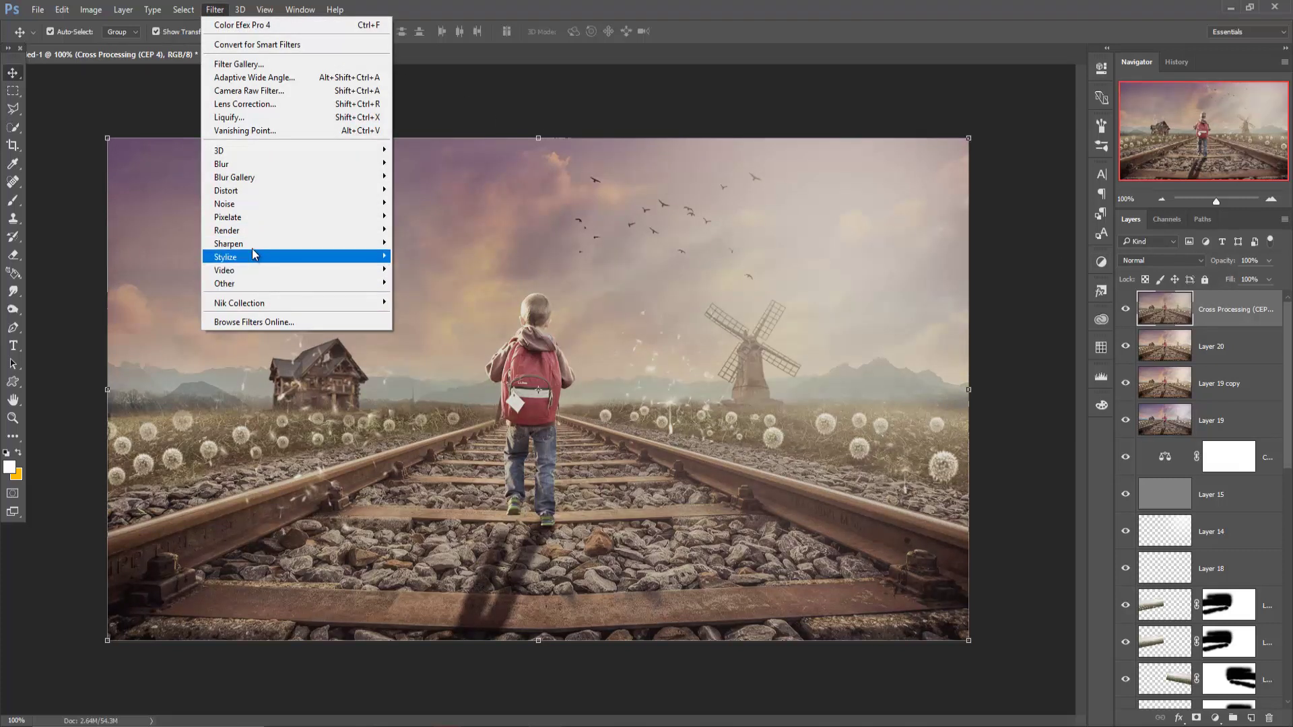
pyautogui.moveTo(228, 244)
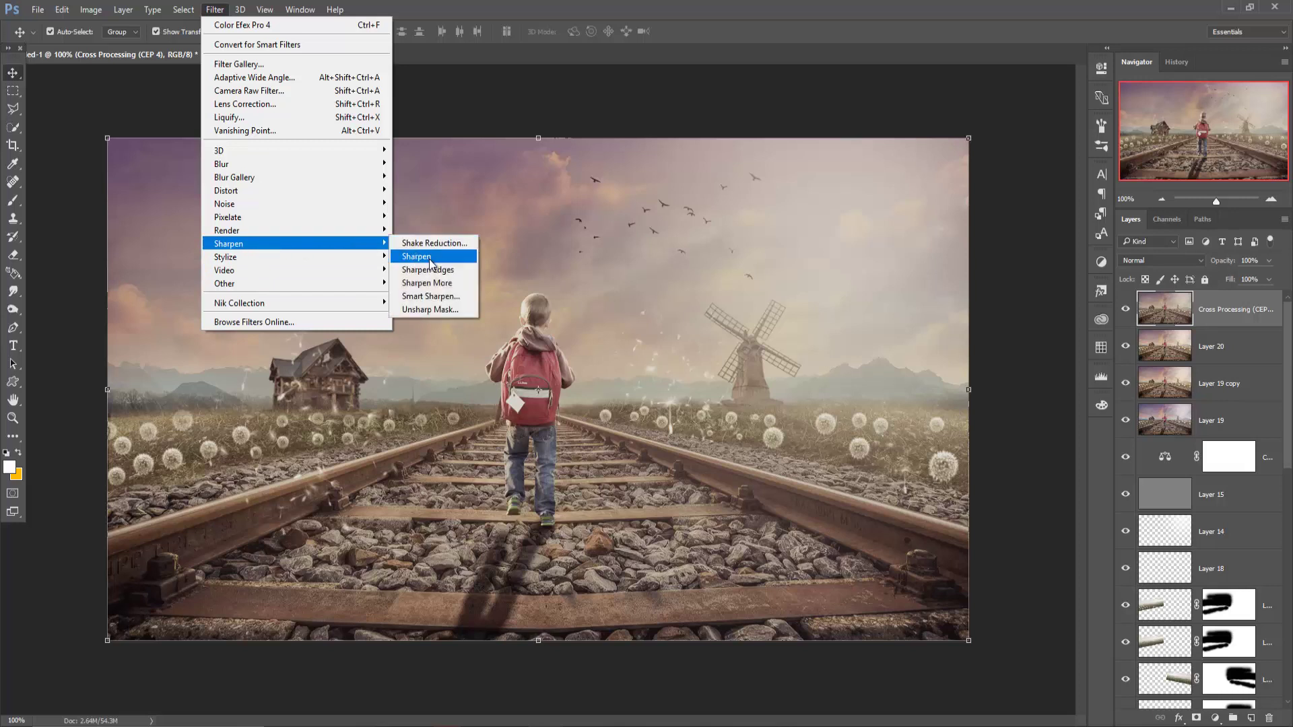
pyautogui.click(429, 257)
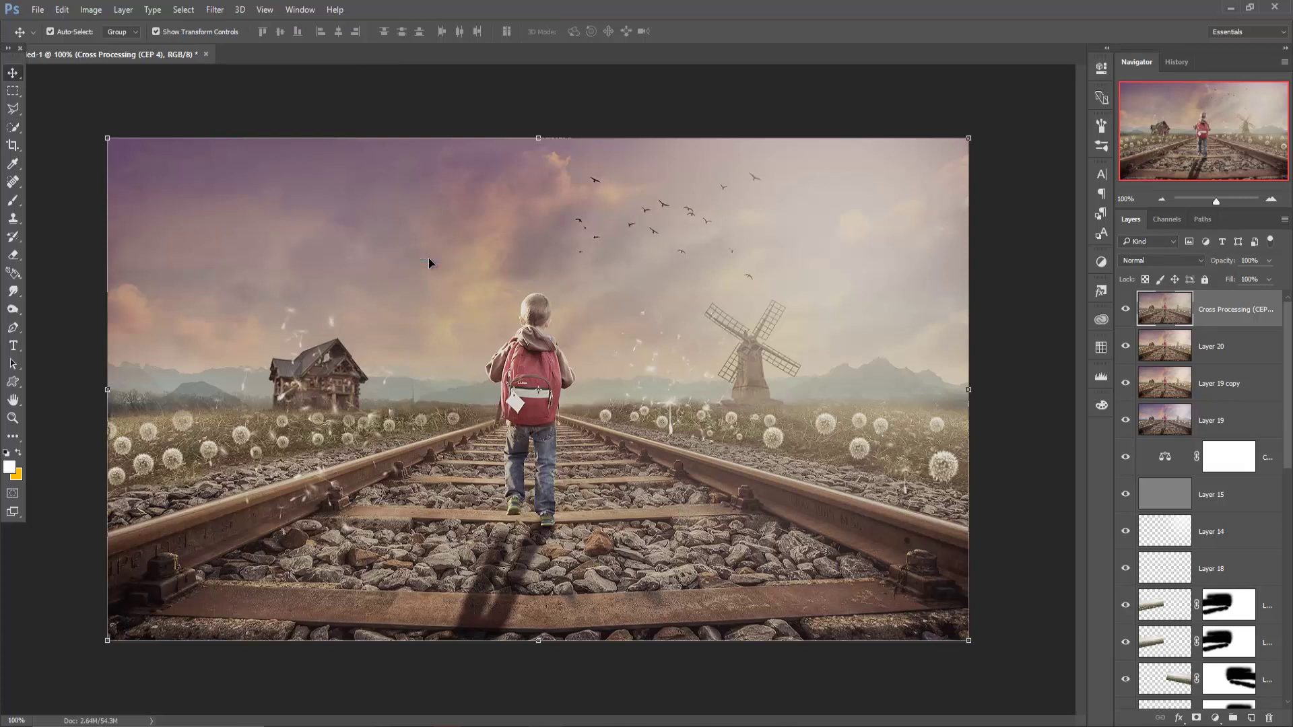